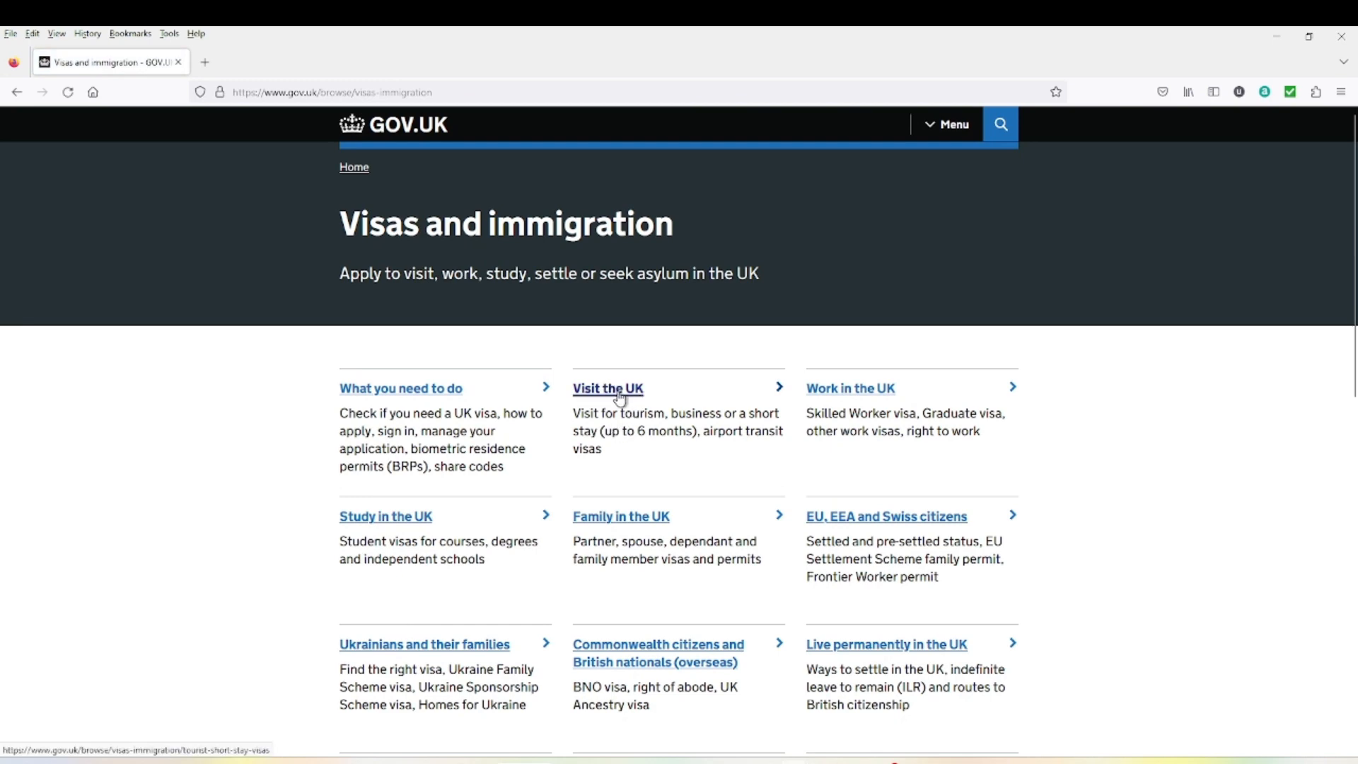
Open the Visit the UK topic and its guidance on visiting the UK as a Standard Visitor
{"action": "left_click", "coordinate": [612, 389]}
{"action": "scroll", "coordinate": [488, 349], "scroll_direction": "down", "scroll_amount": 3}
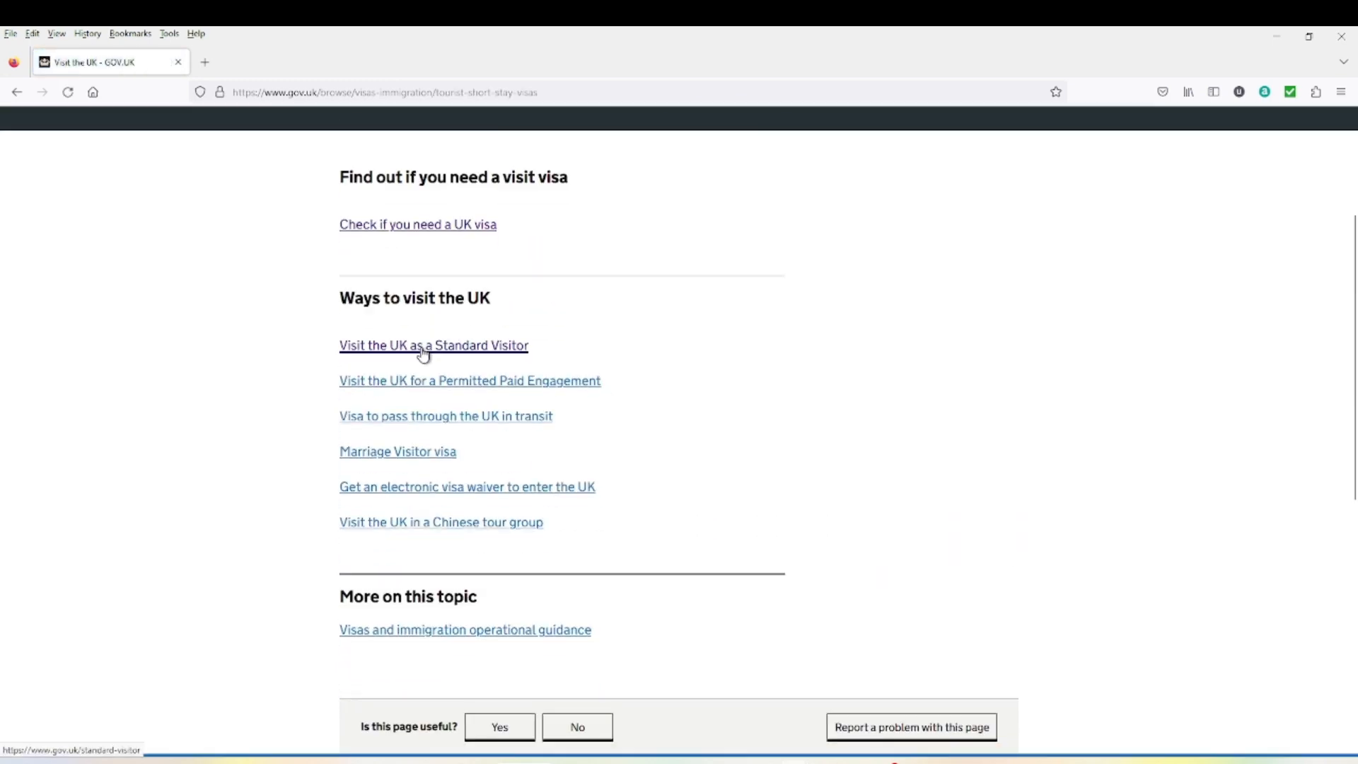
{"action": "left_click", "coordinate": [485, 356]}
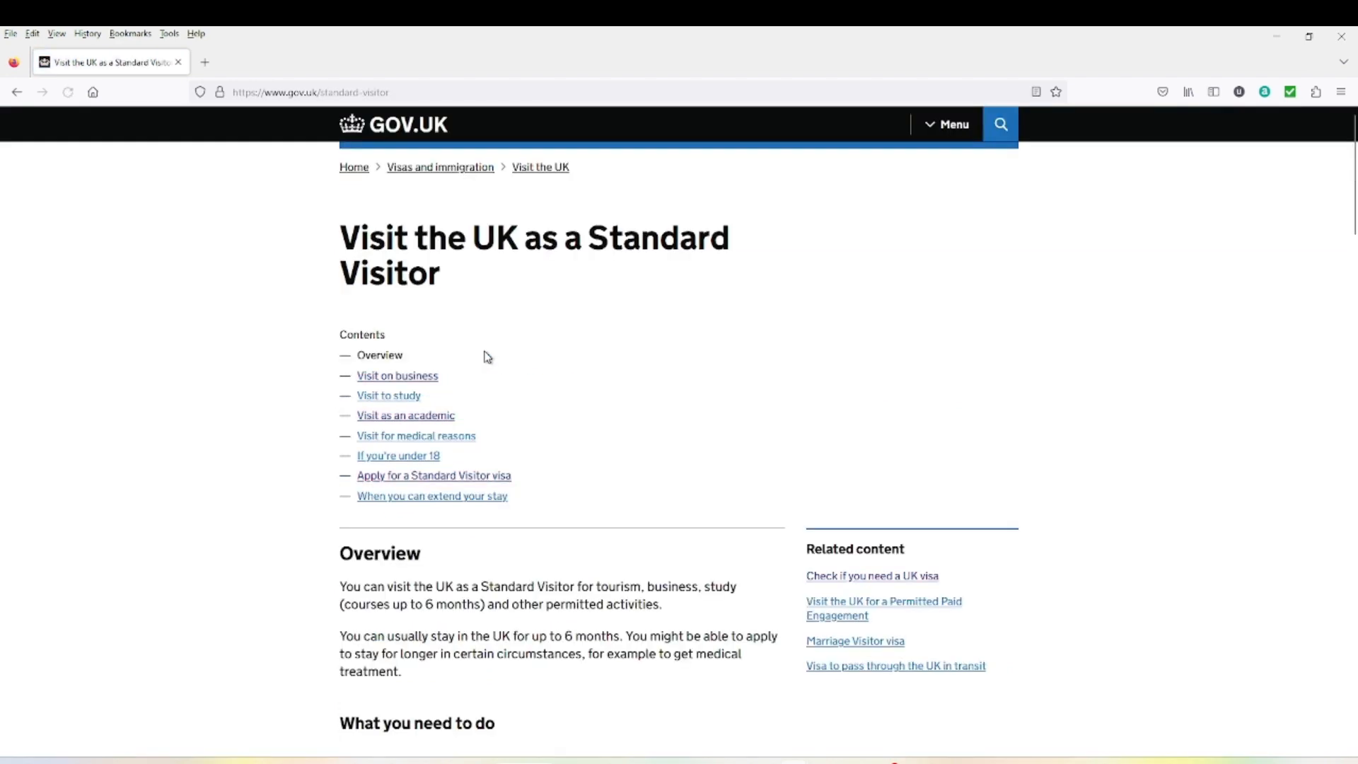
Review the Standard Visitor overview, permitted activities and eligibility, and open the Apply for a Standard Visitor visa section
{"action": "scroll", "coordinate": [453, 343], "scroll_direction": "down", "scroll_amount": 1}
{"action": "scroll", "coordinate": [480, 489], "scroll_direction": "down", "scroll_amount": 4}
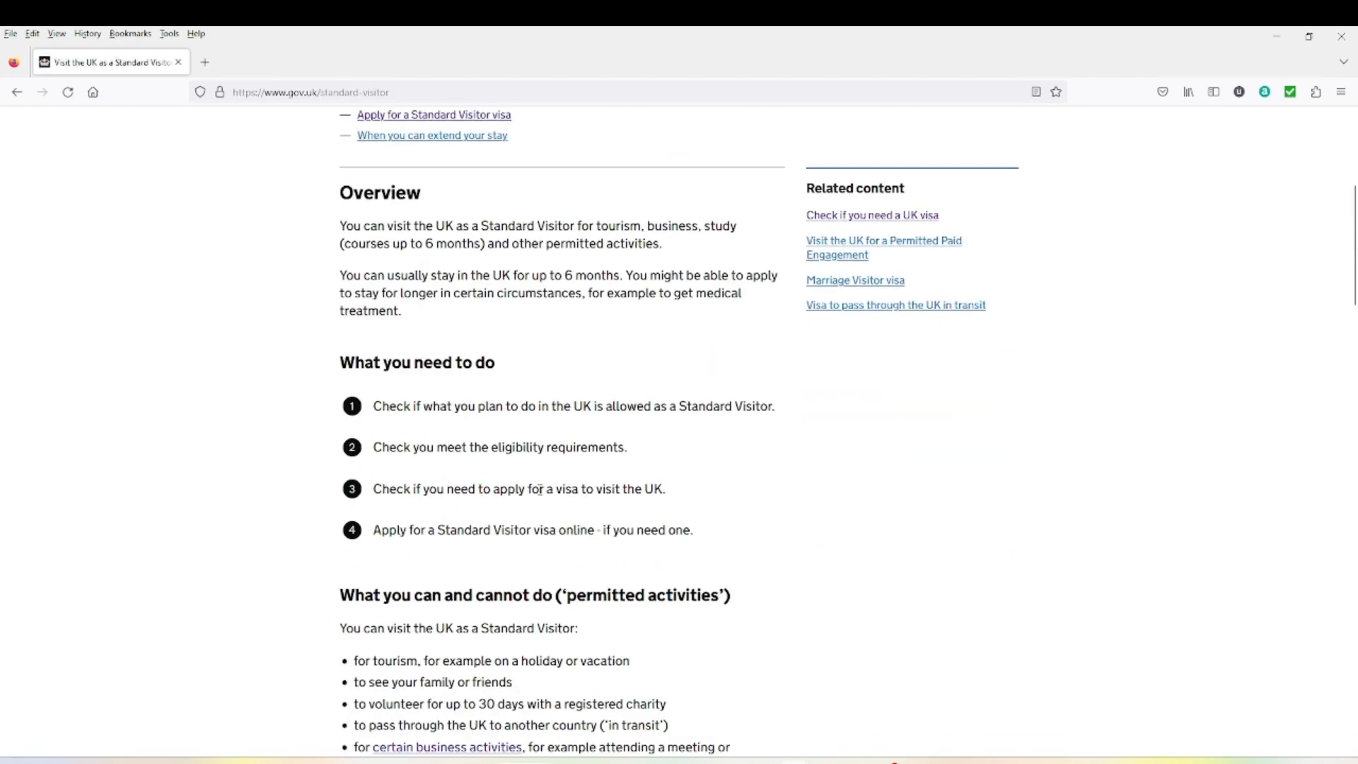
{"action": "scroll", "coordinate": [559, 492], "scroll_direction": "down", "scroll_amount": 1}
{"action": "scroll", "coordinate": [591, 499], "scroll_direction": "down", "scroll_amount": 4}
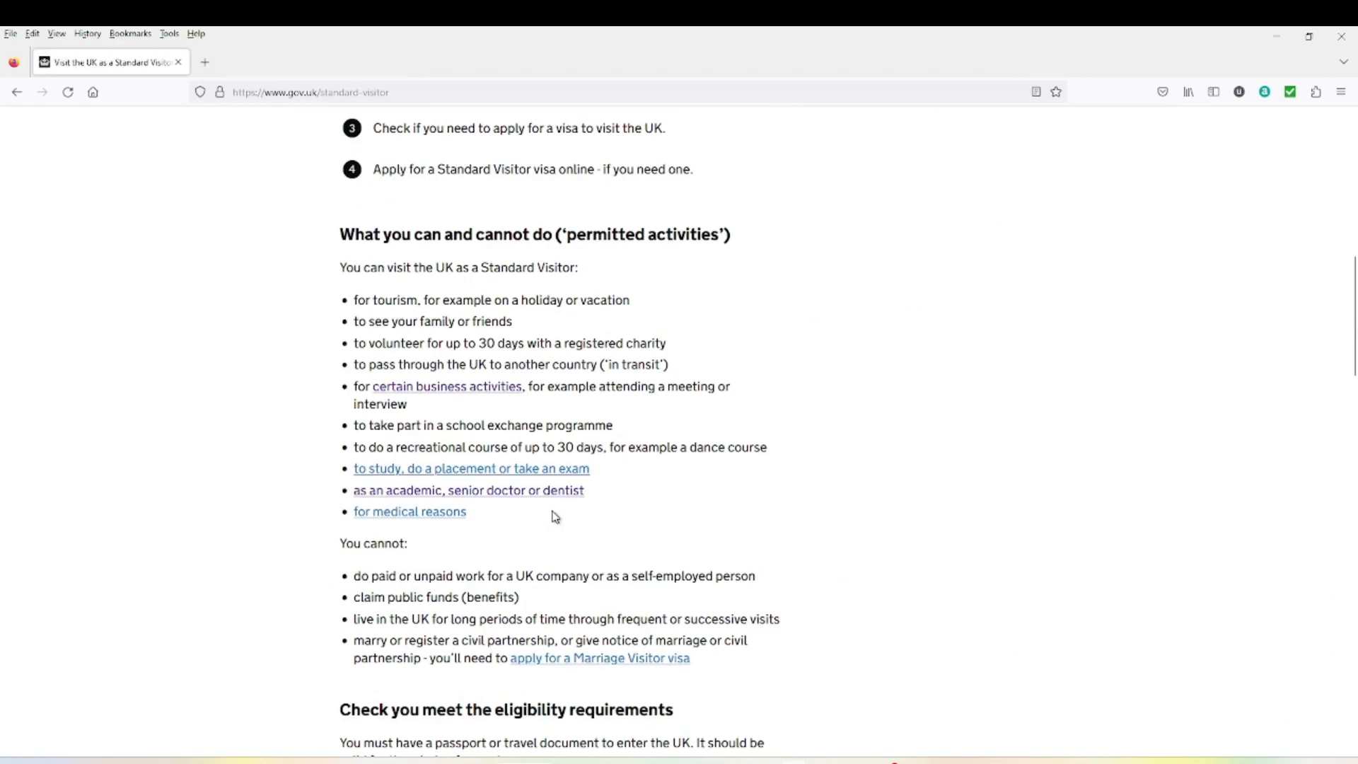
{"action": "scroll", "coordinate": [650, 469], "scroll_direction": "down", "scroll_amount": 7}
{"action": "scroll", "coordinate": [608, 477], "scroll_direction": "up", "scroll_amount": 17}
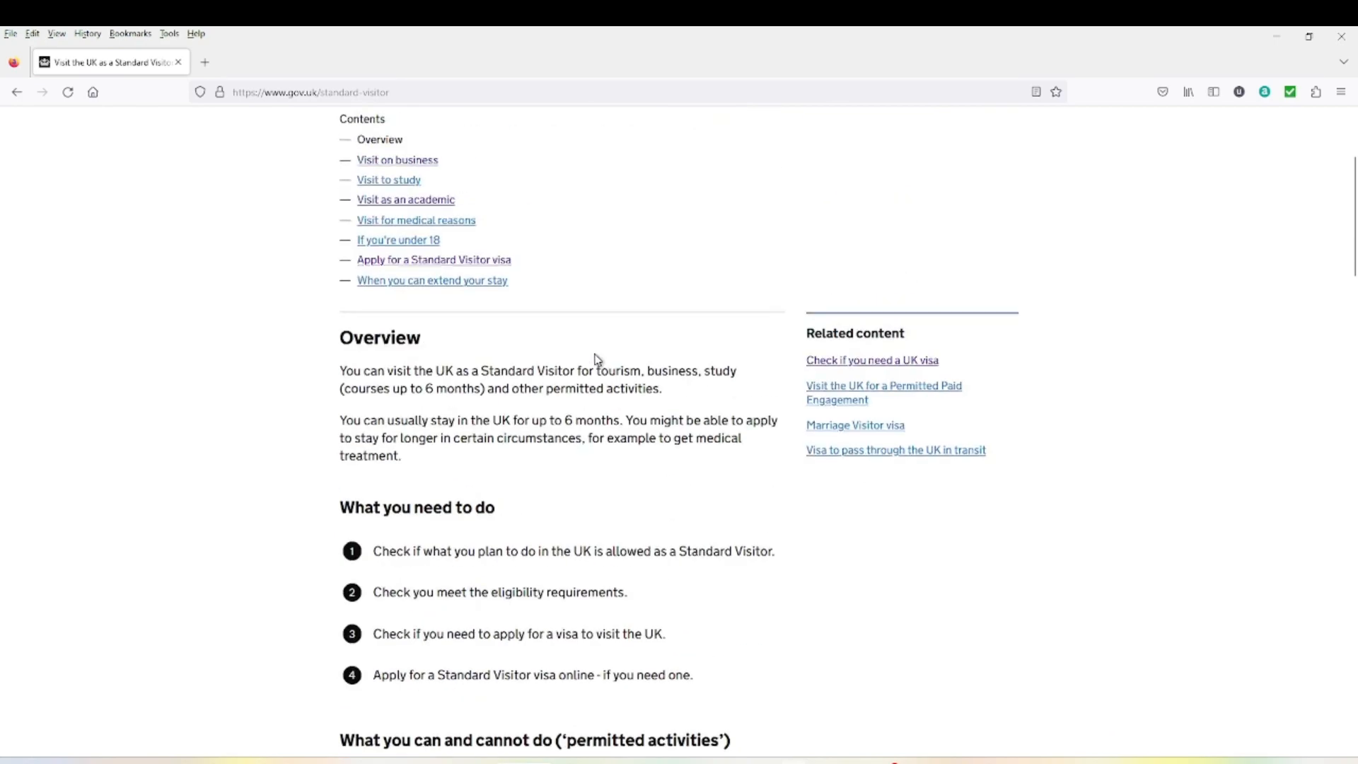
{"action": "left_click", "coordinate": [460, 475]}
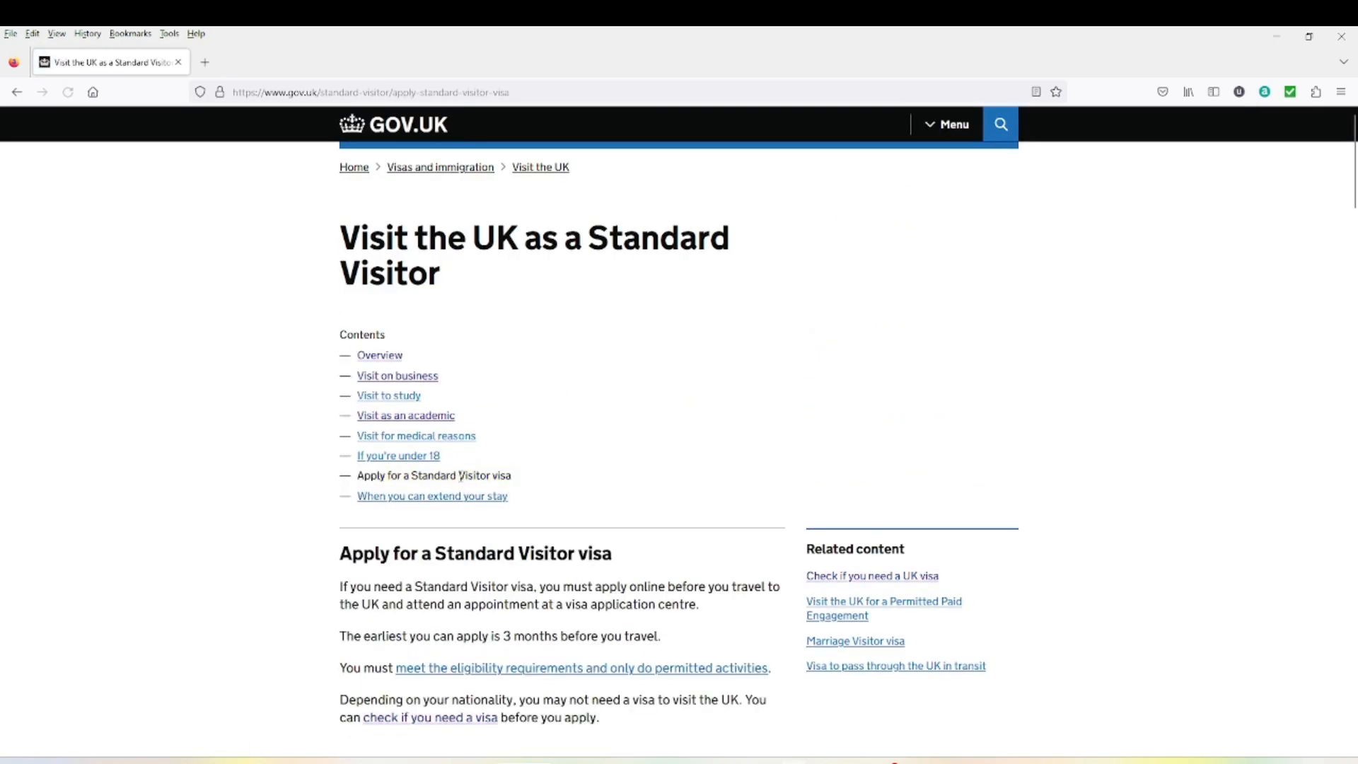
Check the Standard Visitor visa fees and begin the online visa application
{"action": "scroll", "coordinate": [494, 460], "scroll_direction": "down", "scroll_amount": 13}
{"action": "scroll", "coordinate": [537, 332], "scroll_direction": "up", "scroll_amount": 4}
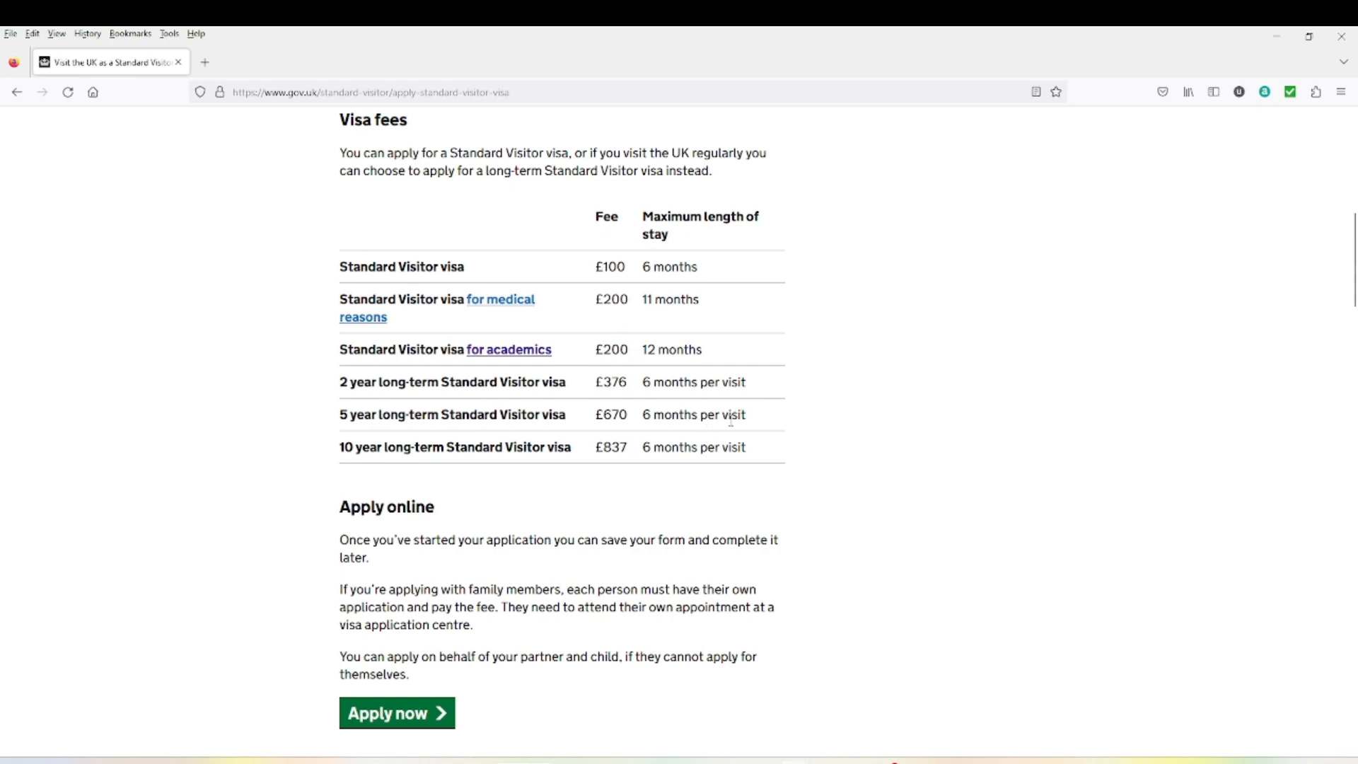
{"action": "scroll", "coordinate": [739, 442], "scroll_direction": "down", "scroll_amount": 2}
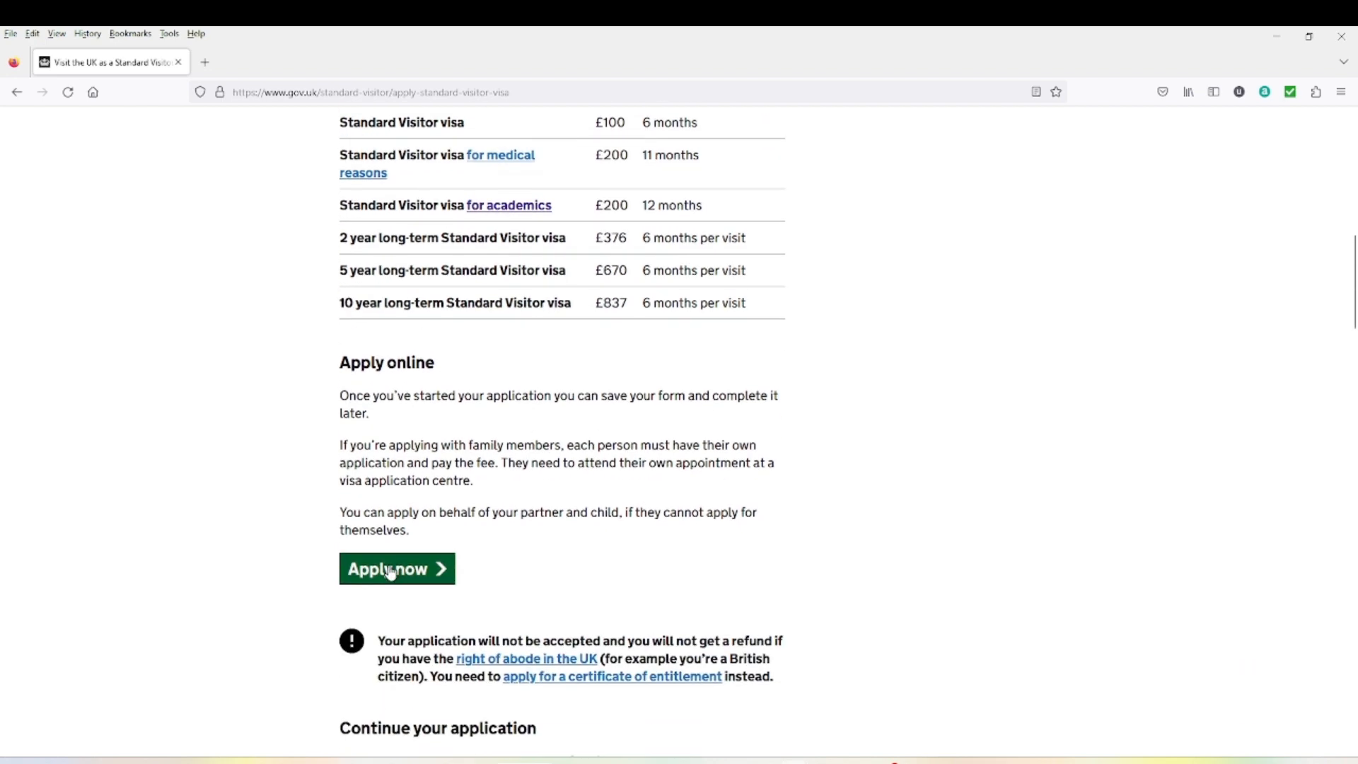
{"action": "left_click", "coordinate": [412, 574]}
Choose English as the language for the application questions and continue
{"action": "scroll", "coordinate": [479, 561], "scroll_direction": "down", "scroll_amount": 3}
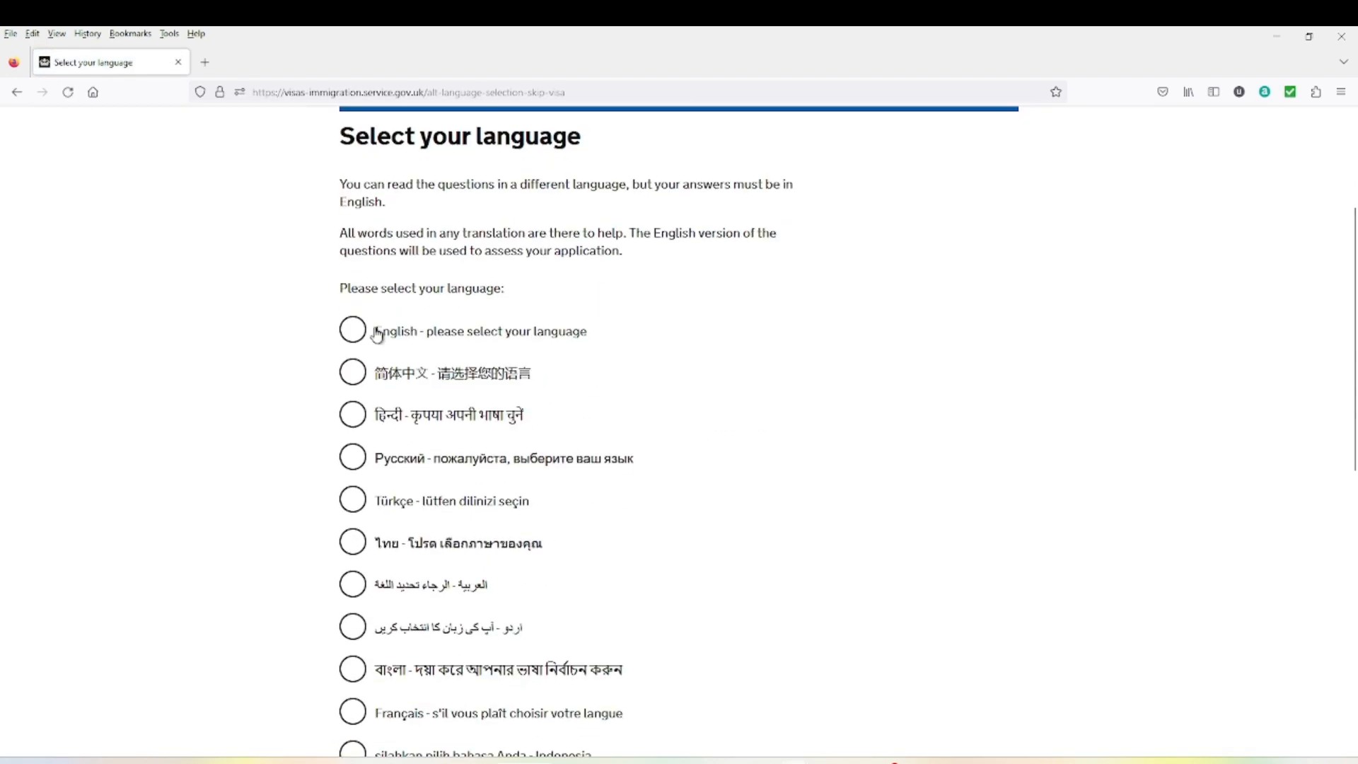
{"action": "left_click", "coordinate": [358, 330]}
{"action": "scroll", "coordinate": [373, 358], "scroll_direction": "down", "scroll_amount": 5}
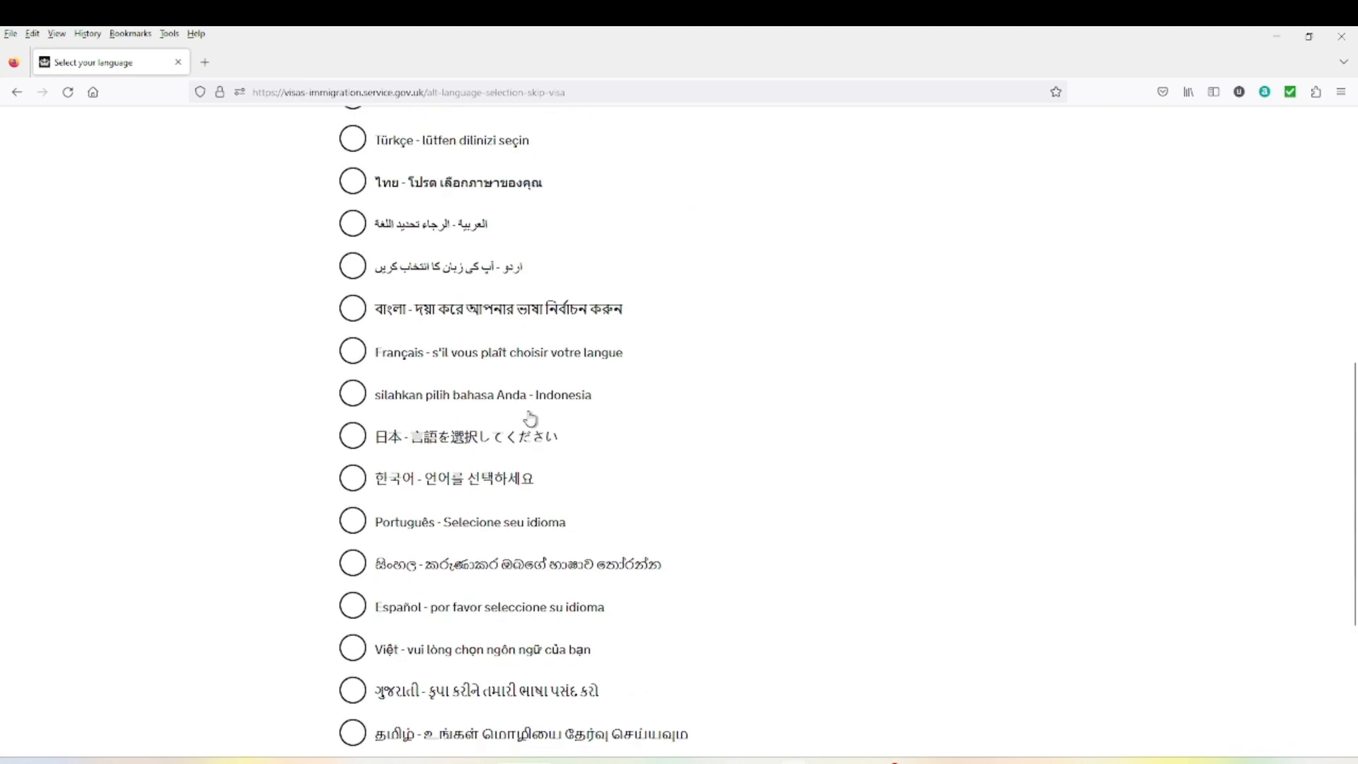
{"action": "scroll", "coordinate": [531, 419], "scroll_direction": "down", "scroll_amount": 4}
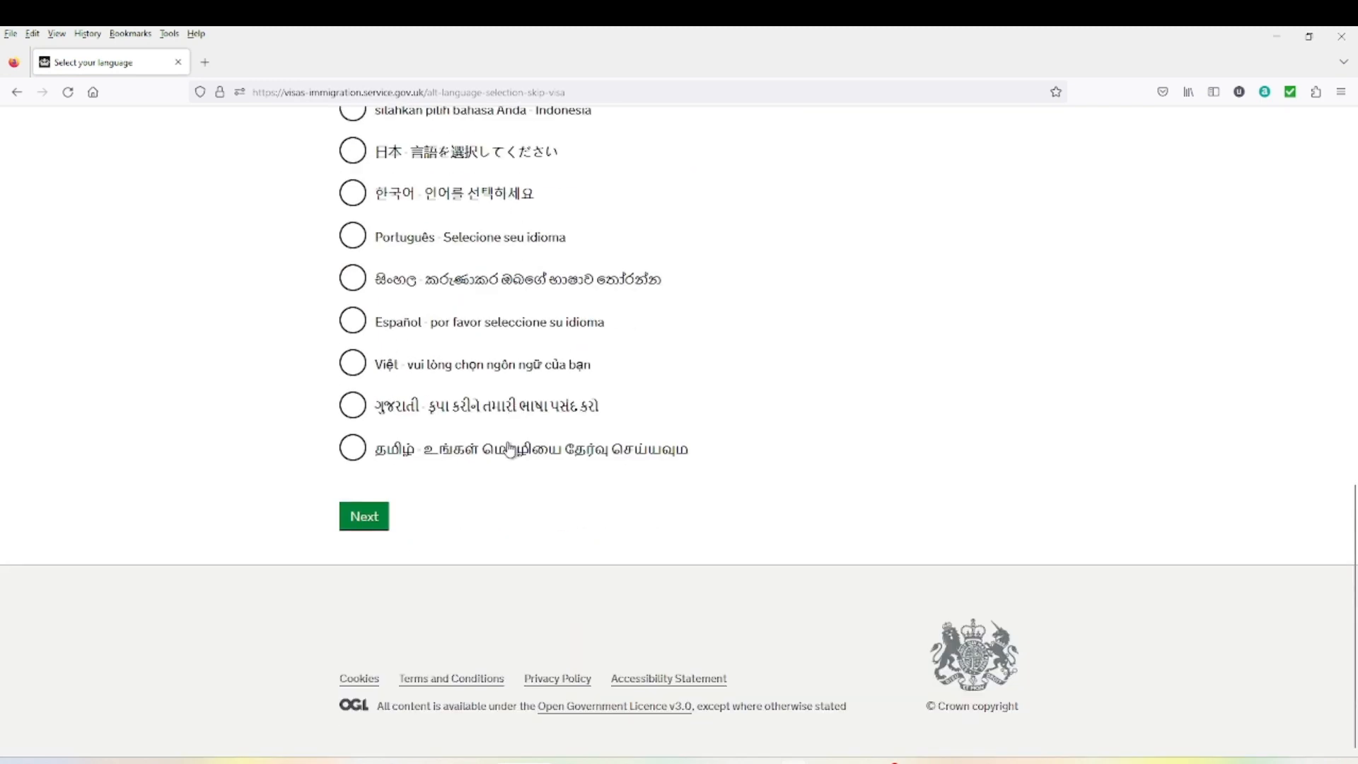
{"action": "left_click", "coordinate": [364, 516]}
Select Pakistan as the country for providing biometrics and continue
{"action": "scroll", "coordinate": [408, 549], "scroll_direction": "down", "scroll_amount": 3}
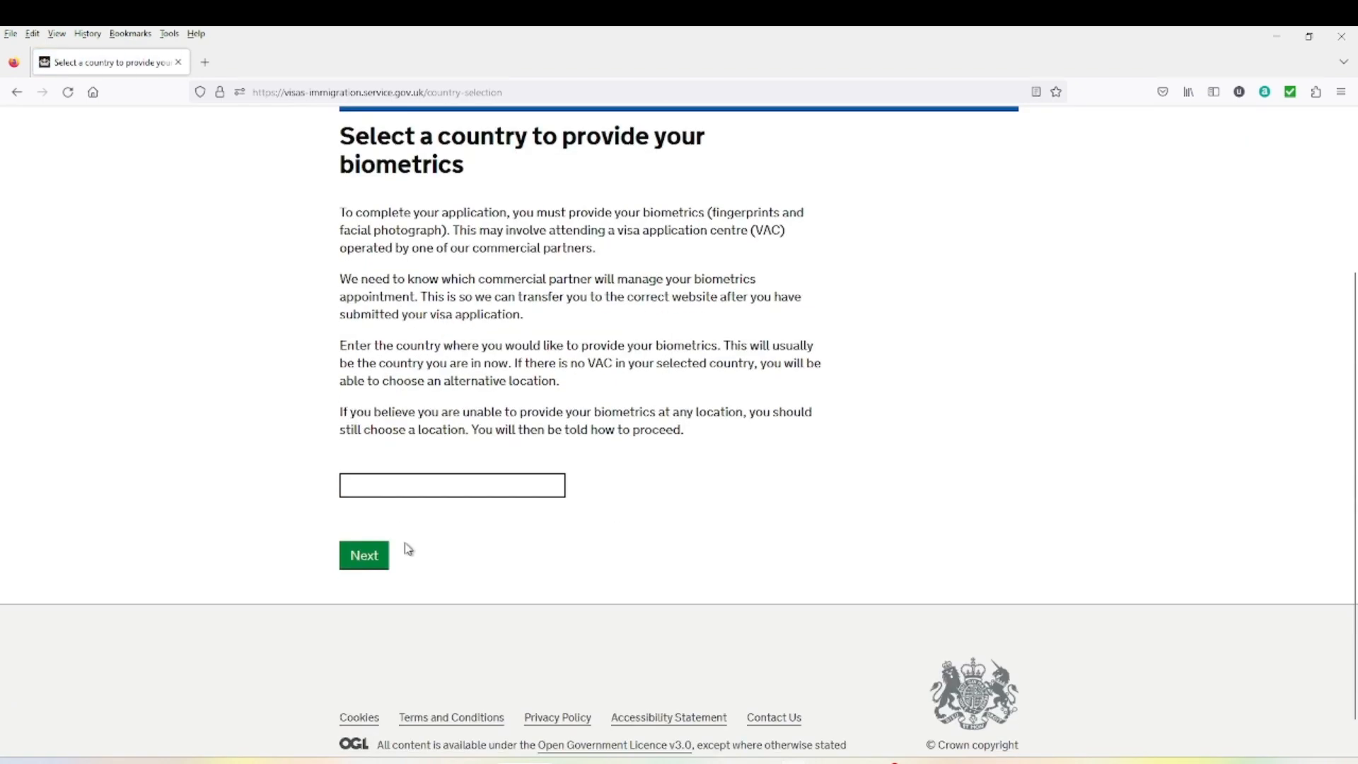
{"action": "left_click", "coordinate": [405, 485]}
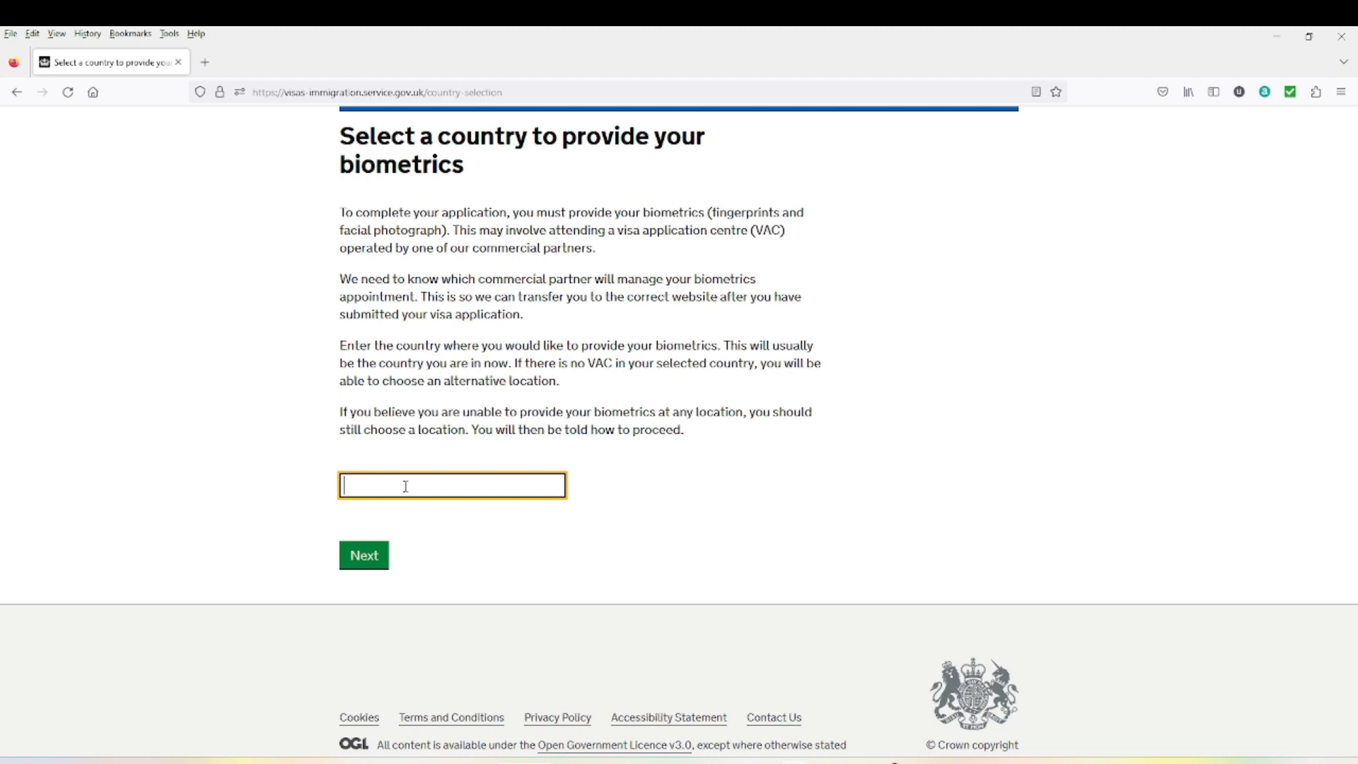
{"action": "type", "text": "paki"}
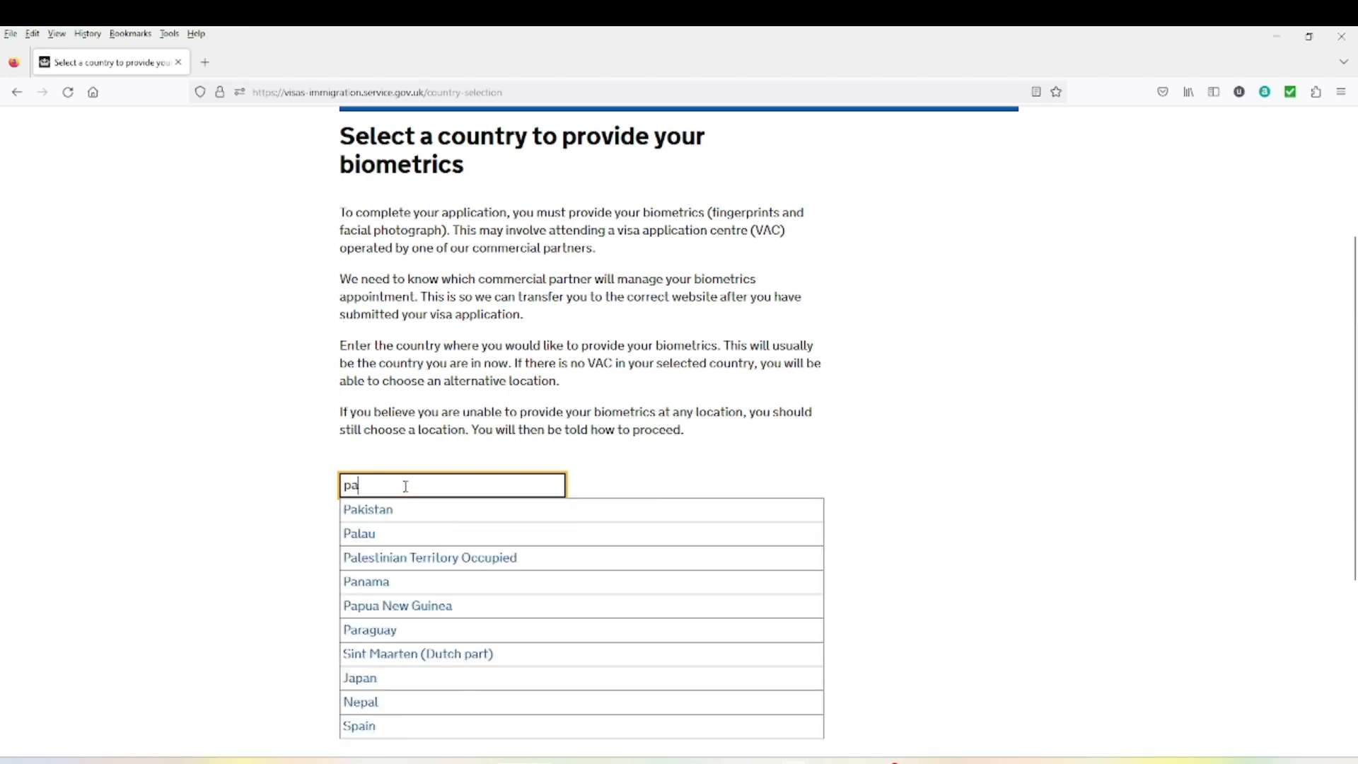
{"action": "key", "text": "BackSpace"}
{"action": "key", "text": "BackSpace"}
{"action": "key", "text": "BackSpace"}
{"action": "key", "text": "BackSpace"}
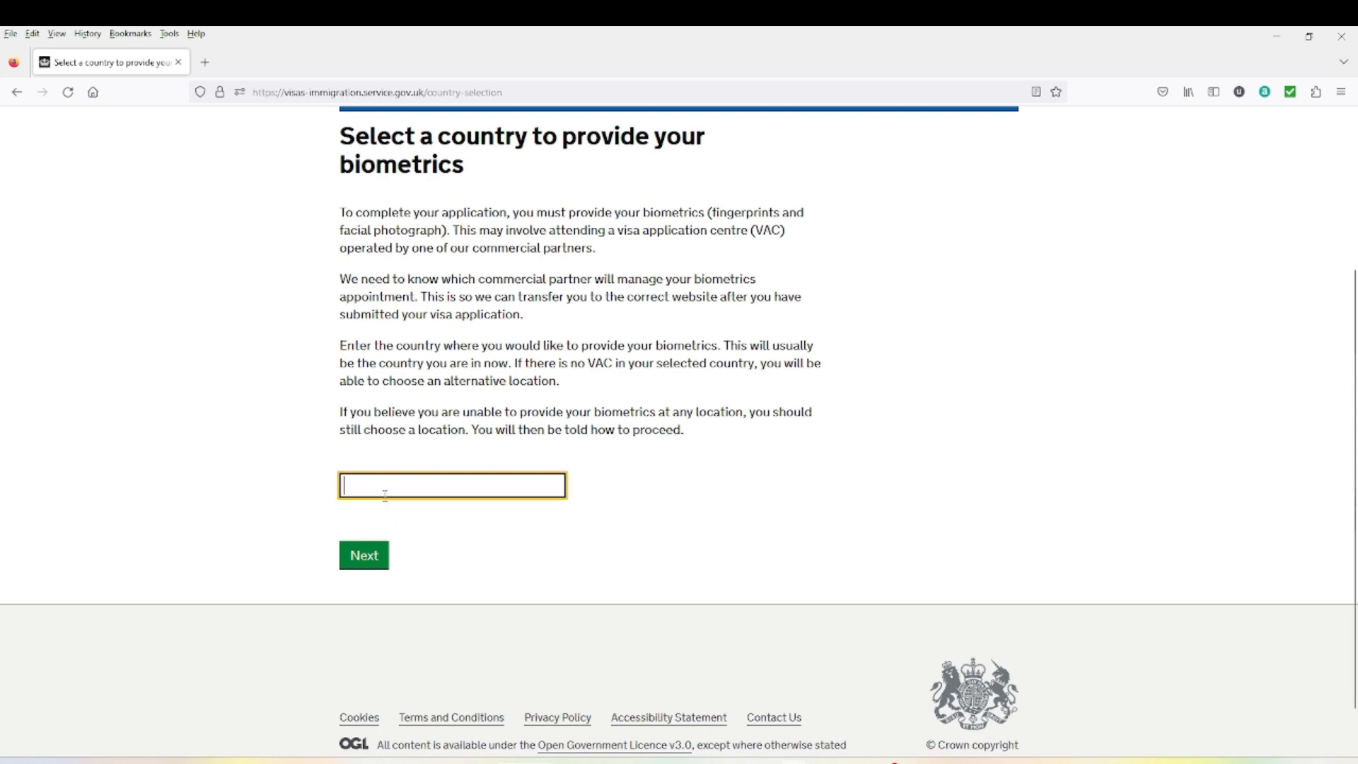
{"action": "type", "text": "paki"}
{"action": "left_click", "coordinate": [381, 509]}
{"action": "left_click", "coordinate": [376, 548]}
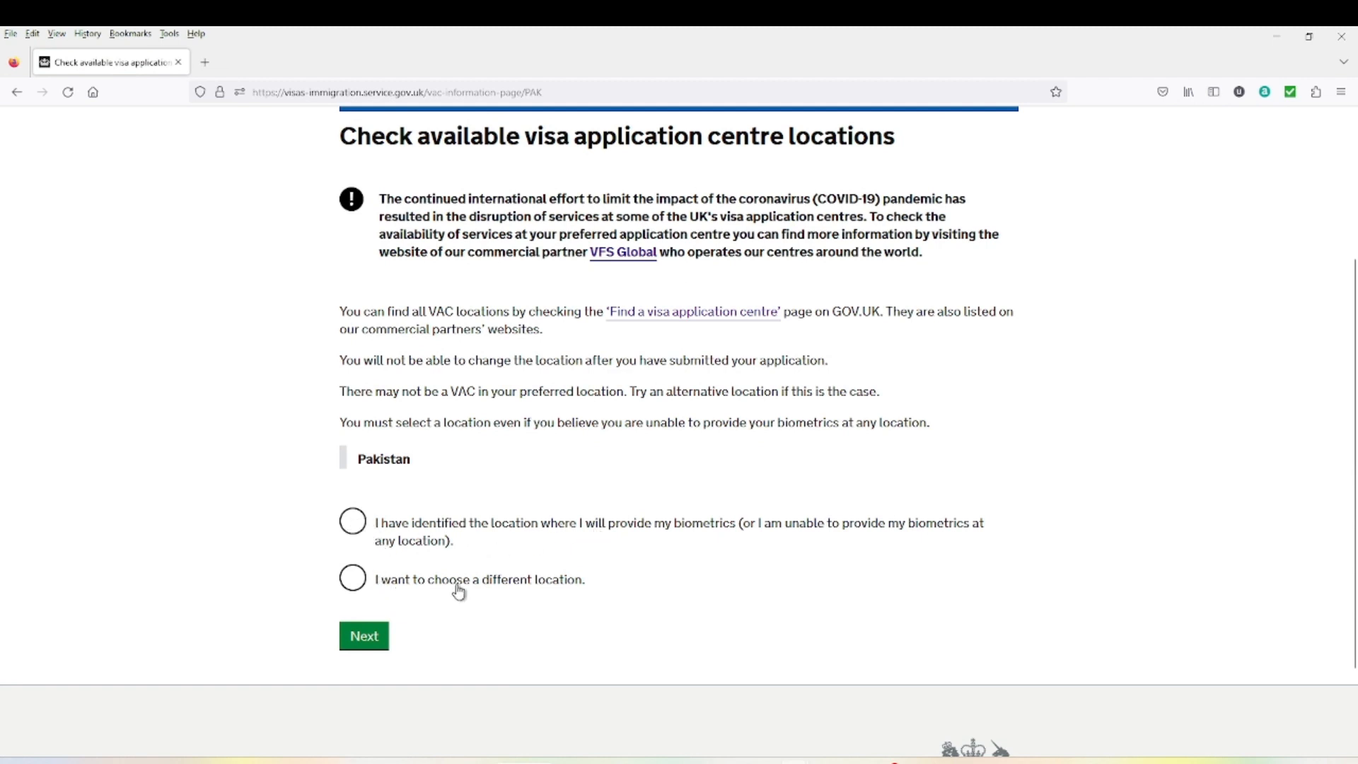
Declare that the biometrics location in Pakistan has been identified, and start the UK visit visa application after reviewing its introduction
{"action": "left_click", "coordinate": [352, 524]}
{"action": "left_click", "coordinate": [368, 645]}
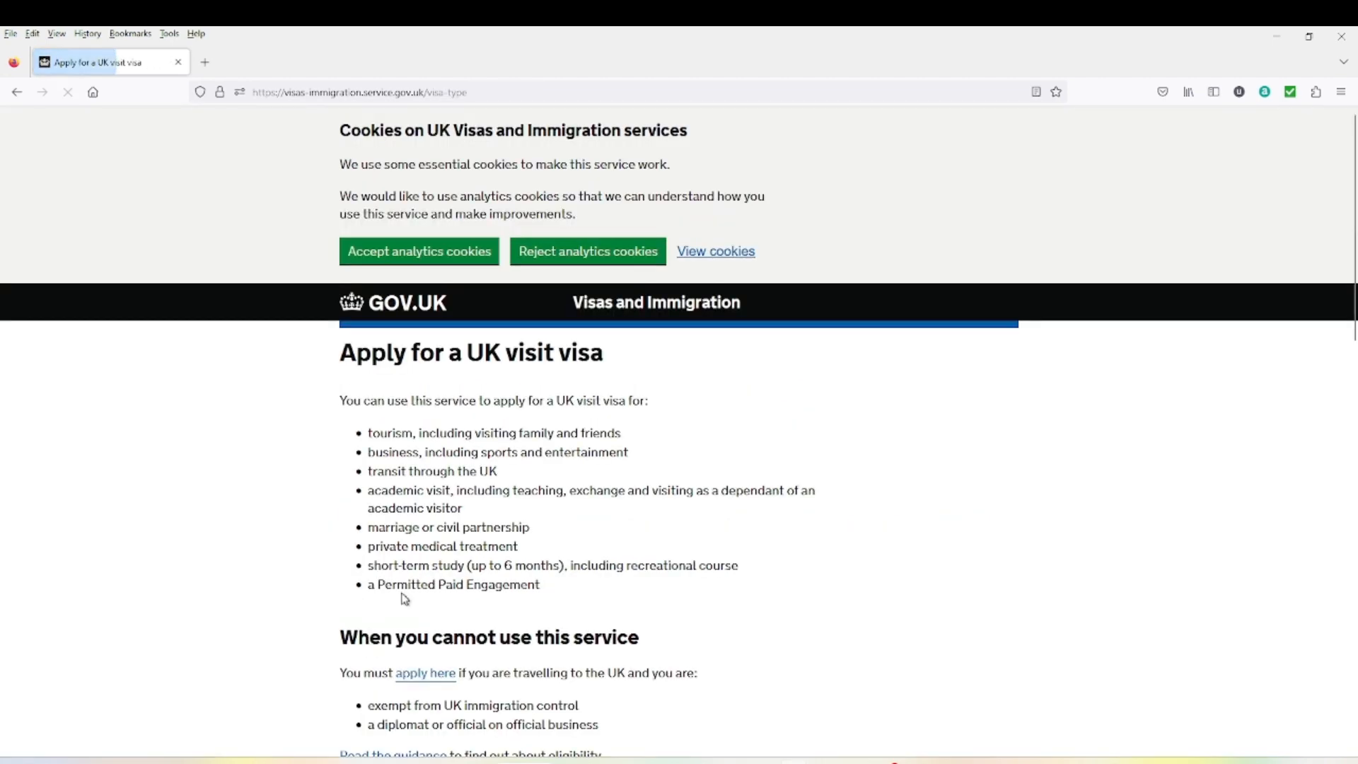
{"action": "scroll", "coordinate": [405, 599], "scroll_direction": "down", "scroll_amount": 12}
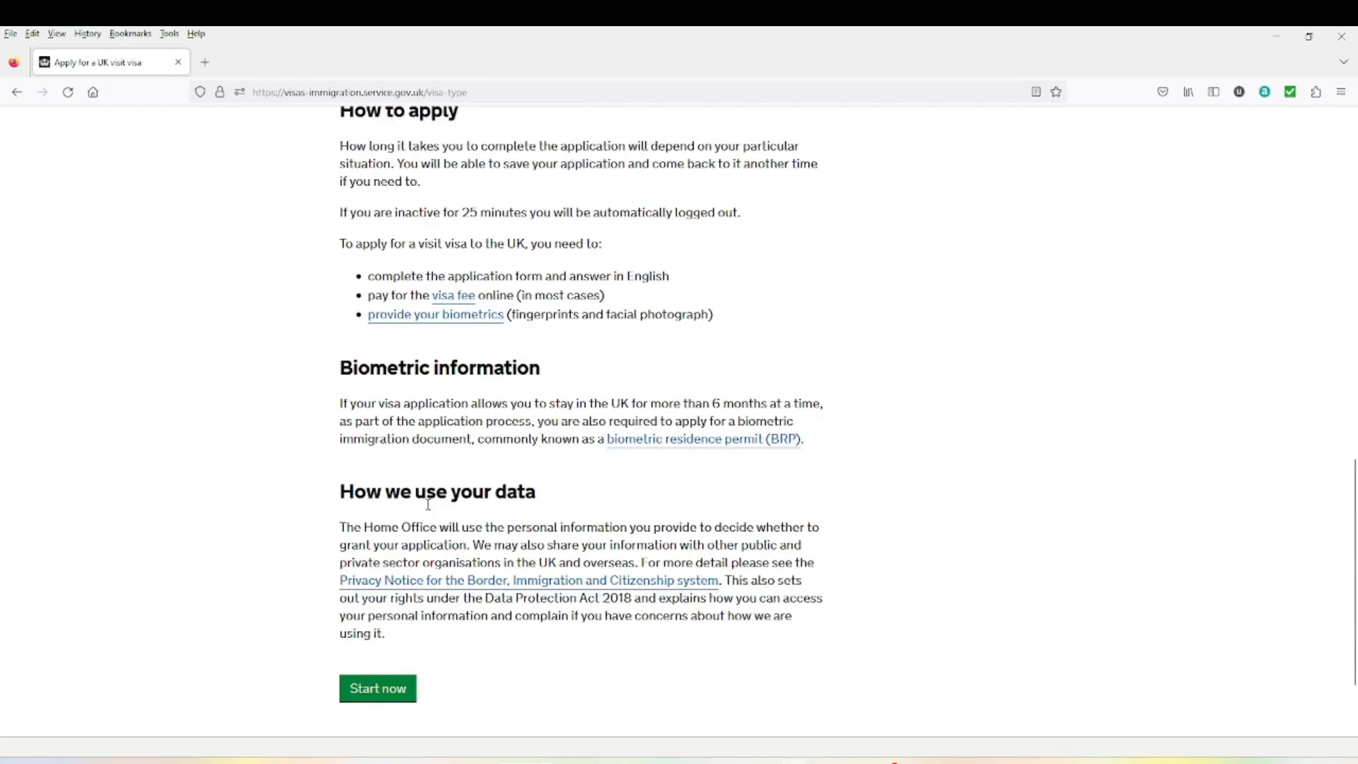
{"action": "scroll", "coordinate": [428, 504], "scroll_direction": "down", "scroll_amount": 3}
{"action": "scroll", "coordinate": [488, 495], "scroll_direction": "up", "scroll_amount": 15}
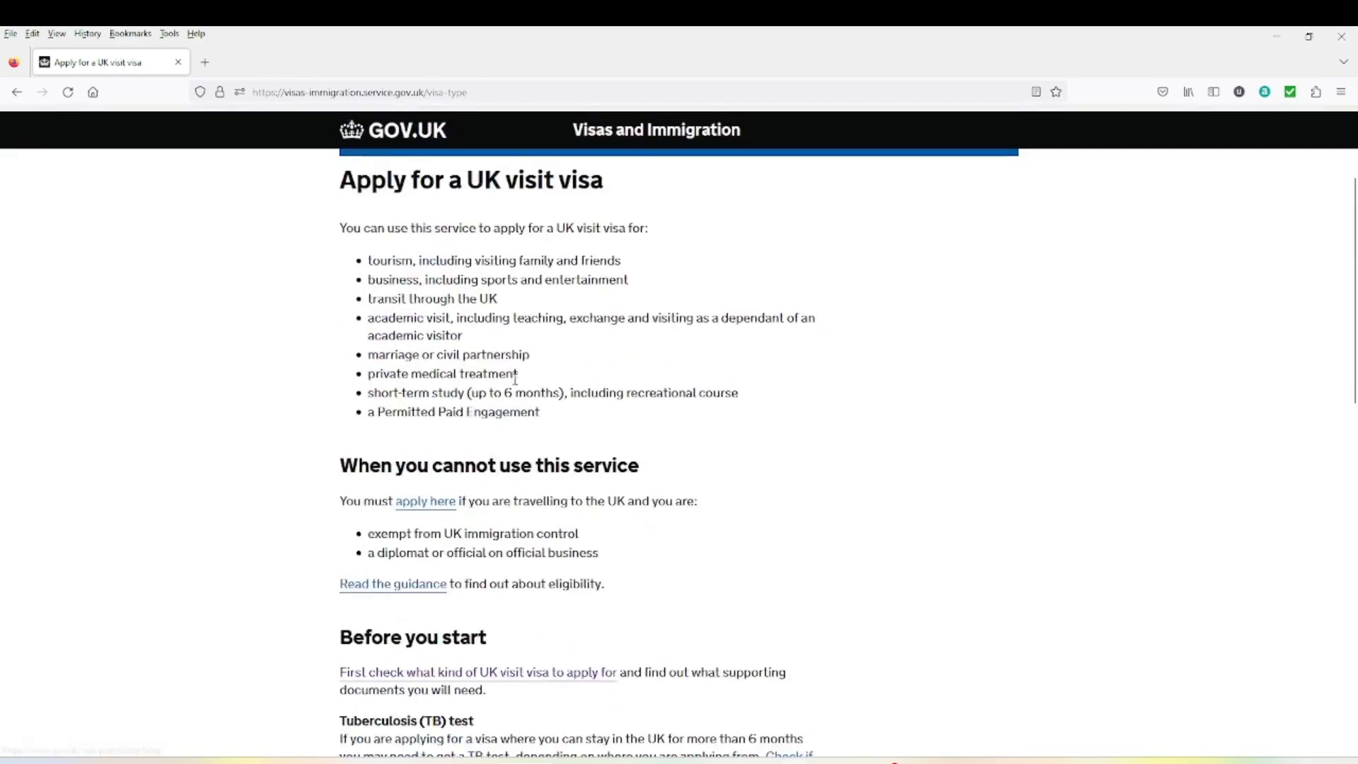
{"action": "scroll", "coordinate": [515, 380], "scroll_direction": "down", "scroll_amount": 15}
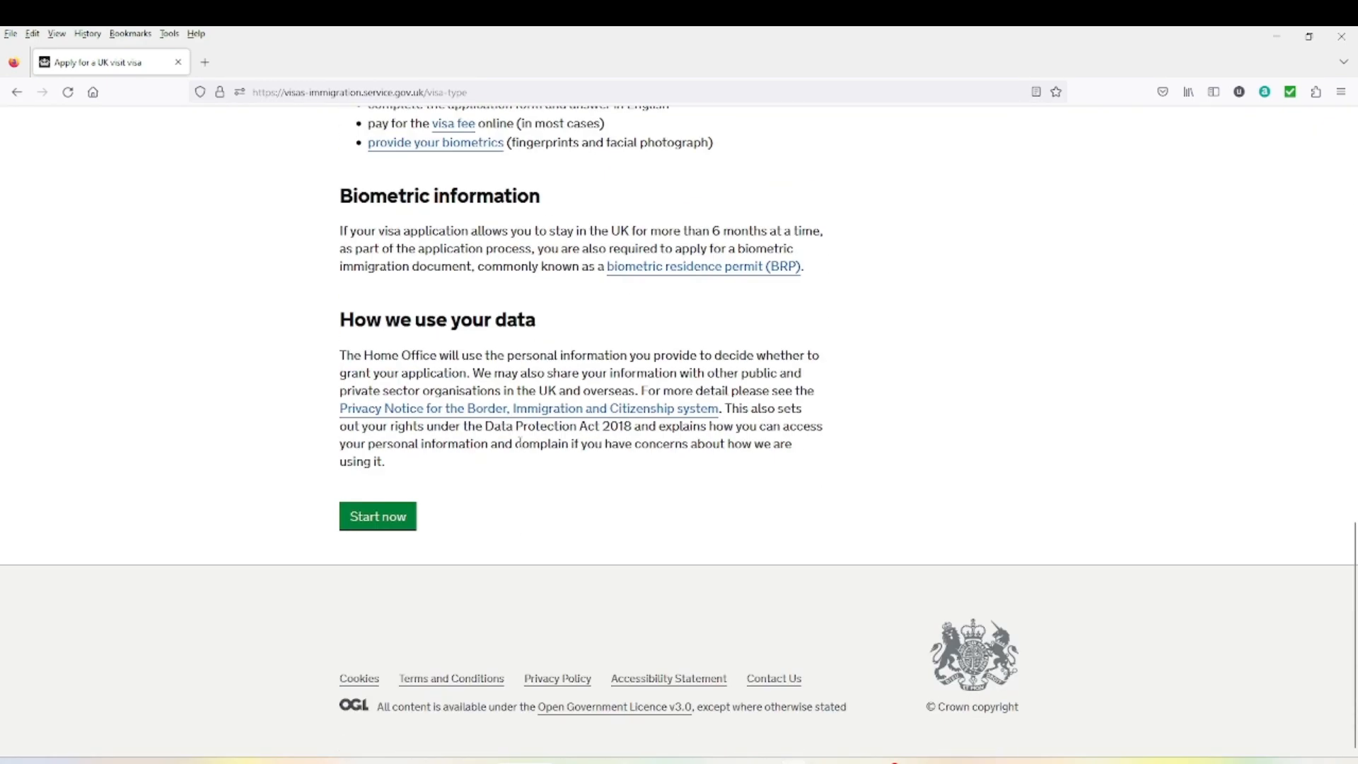
{"action": "scroll", "coordinate": [518, 443], "scroll_direction": "up", "scroll_amount": 3}
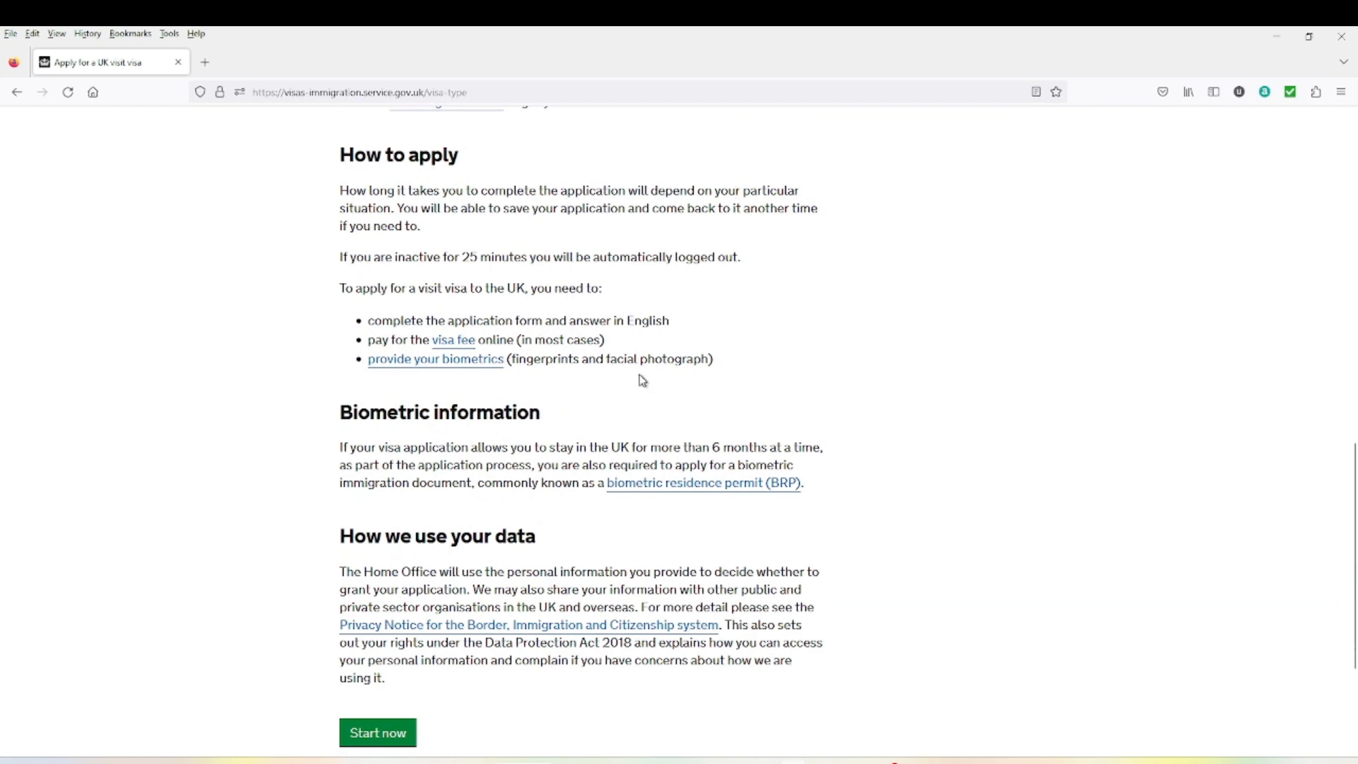
{"action": "scroll", "coordinate": [641, 380], "scroll_direction": "down", "scroll_amount": 3}
{"action": "left_click", "coordinate": [369, 521]}
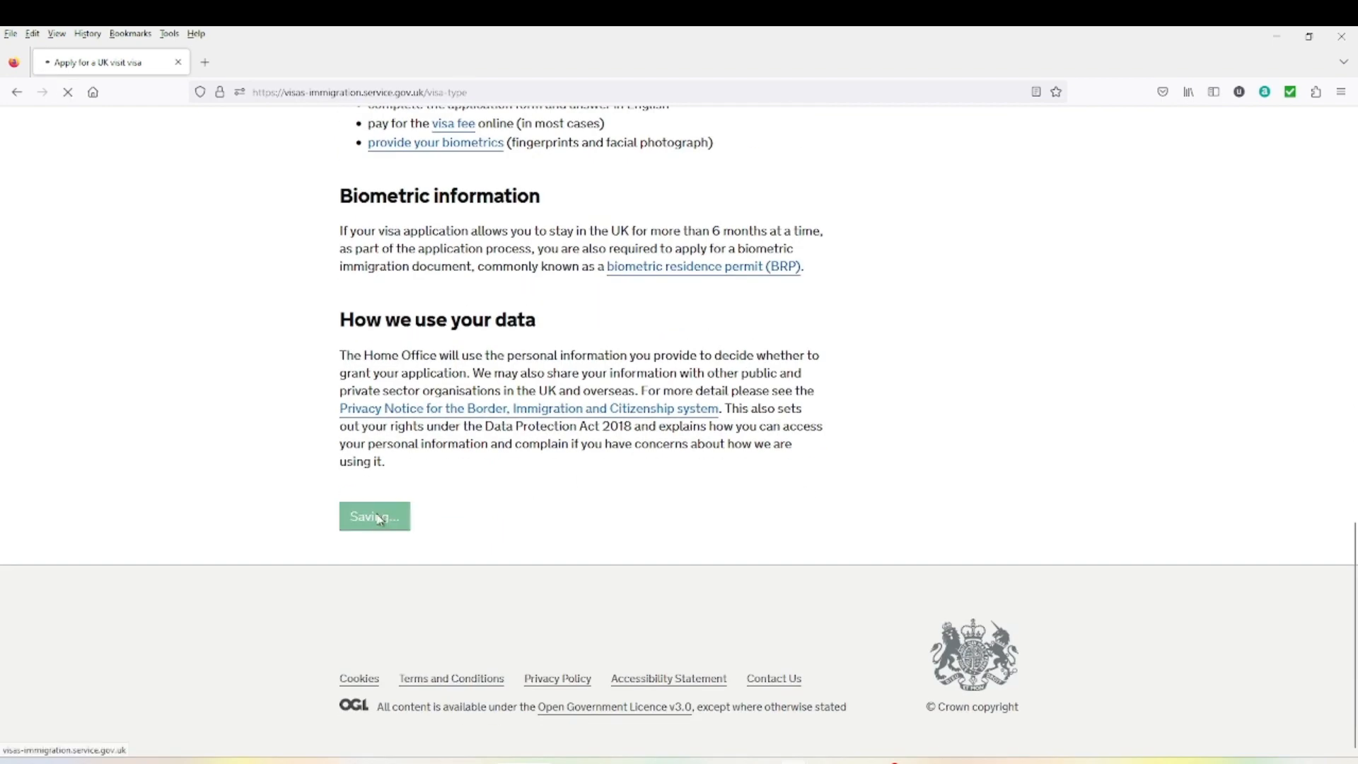
Submit the email address and password registration, and update the login saved in the browser
{"action": "scroll", "coordinate": [541, 367], "scroll_direction": "down", "scroll_amount": 4}
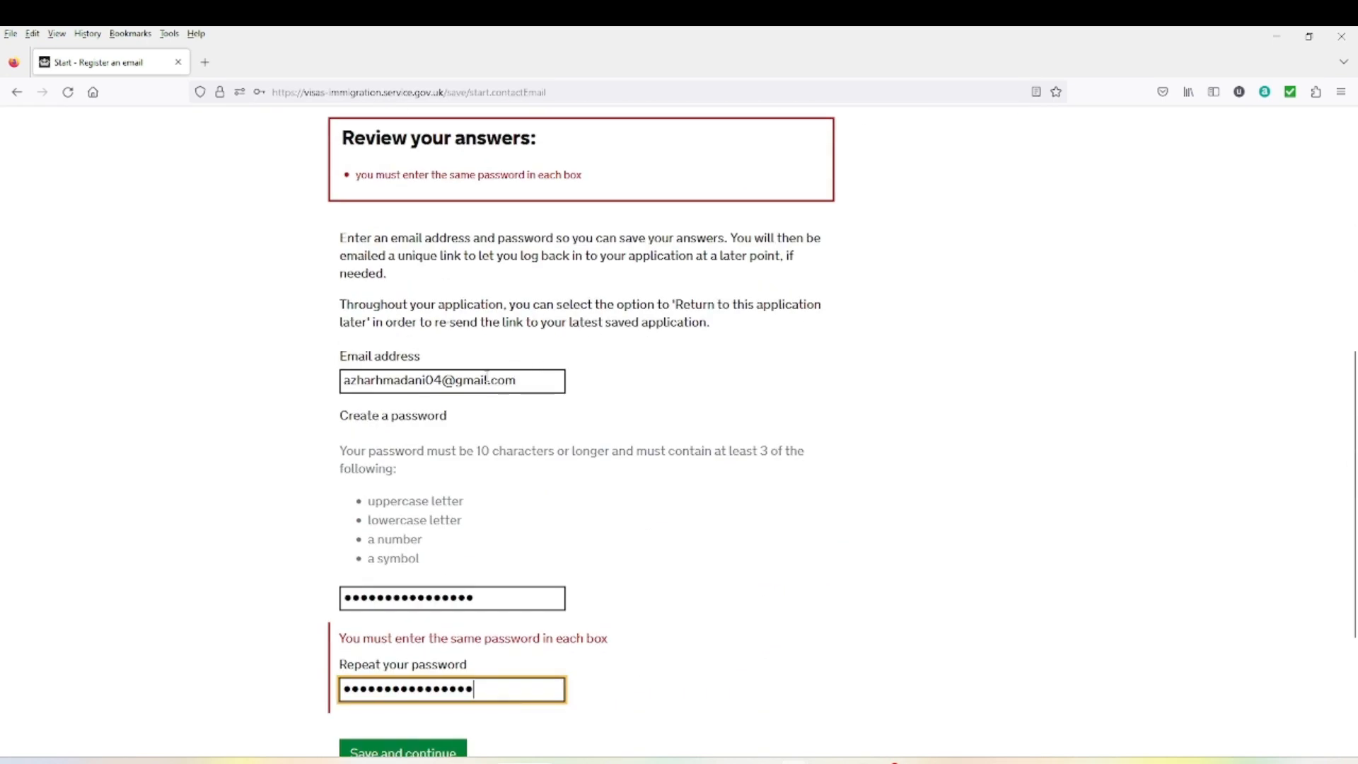
{"action": "scroll", "coordinate": [486, 376], "scroll_direction": "up", "scroll_amount": 3}
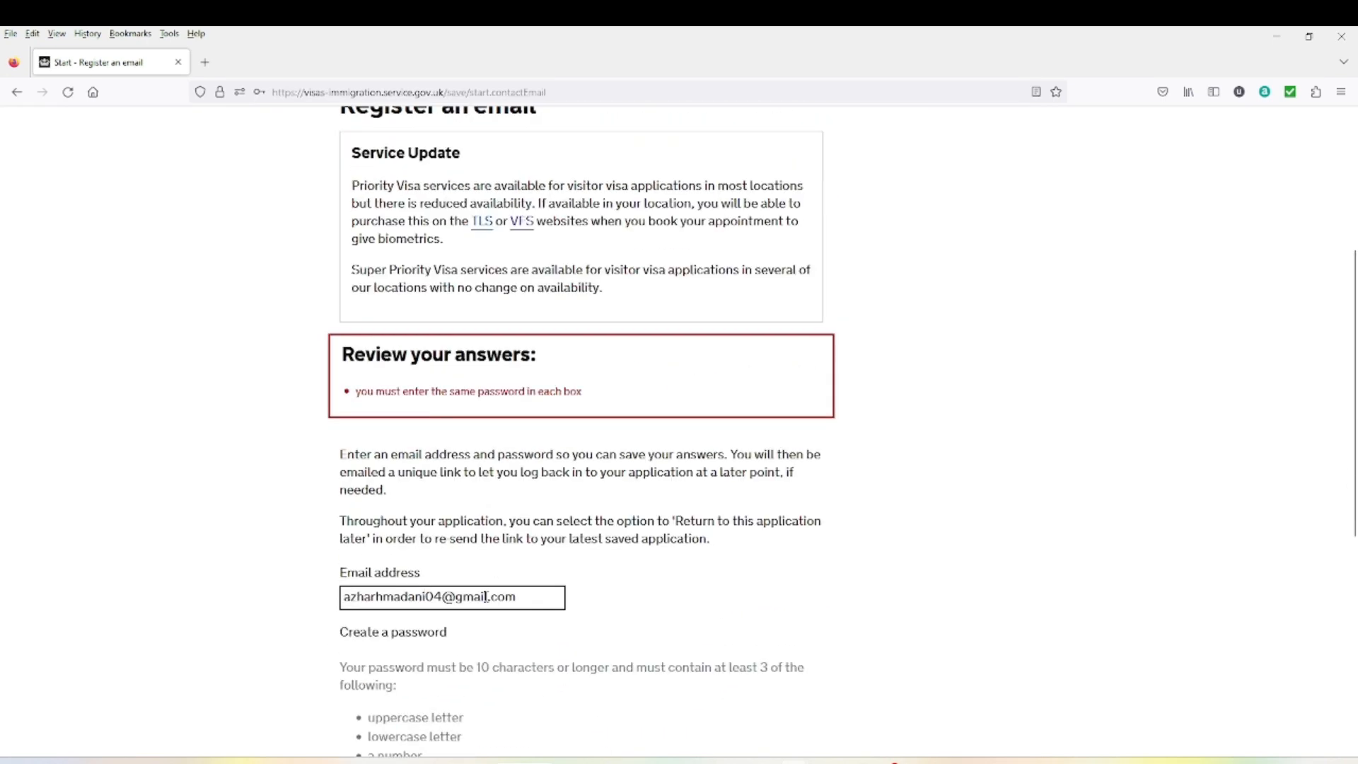
{"action": "scroll", "coordinate": [486, 596], "scroll_direction": "down", "scroll_amount": 6}
{"action": "left_click", "coordinate": [452, 520]}
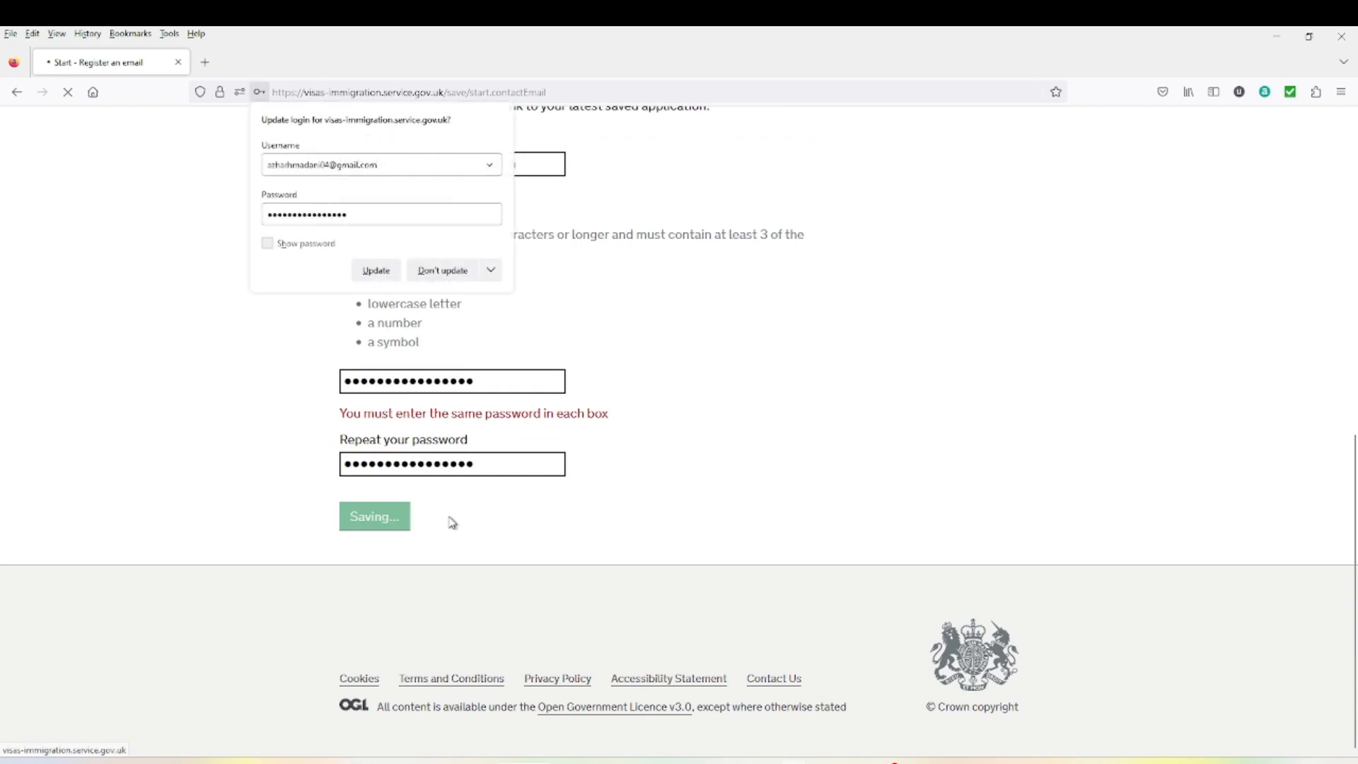
{"action": "scroll", "coordinate": [426, 398], "scroll_direction": "down", "scroll_amount": 5}
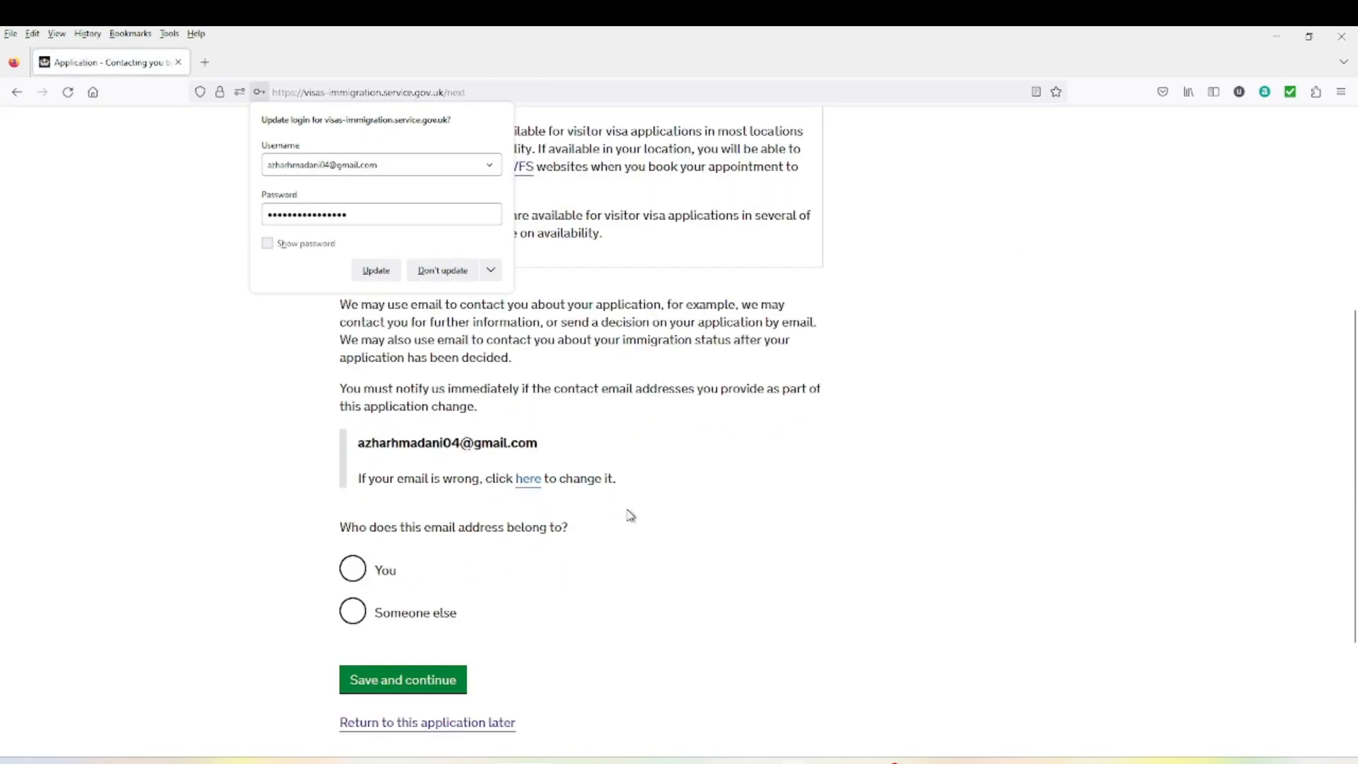
{"action": "left_click", "coordinate": [386, 277]}
State that the registered email address belongs to You, and save the answer
{"action": "scroll", "coordinate": [387, 525], "scroll_direction": "down", "scroll_amount": 2}
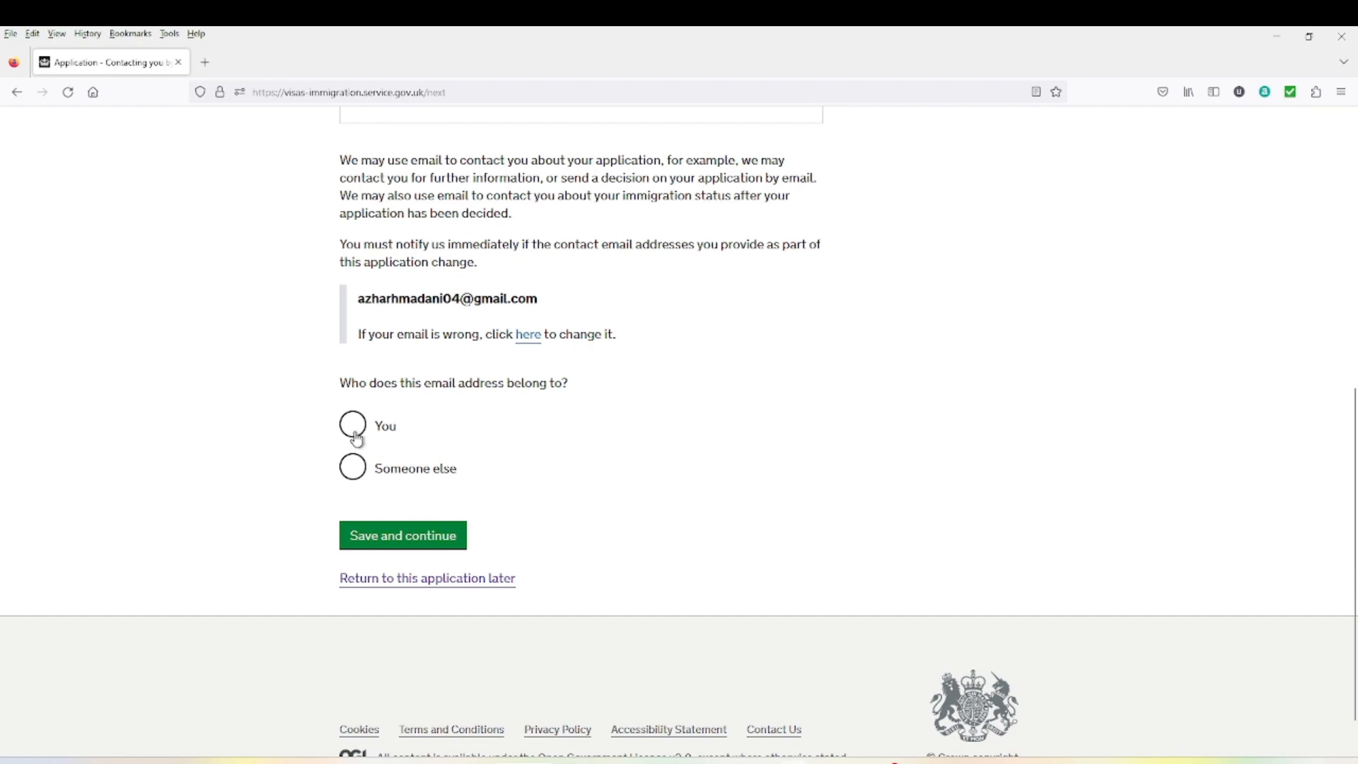
{"action": "left_click", "coordinate": [354, 427]}
{"action": "left_click", "coordinate": [381, 536]}
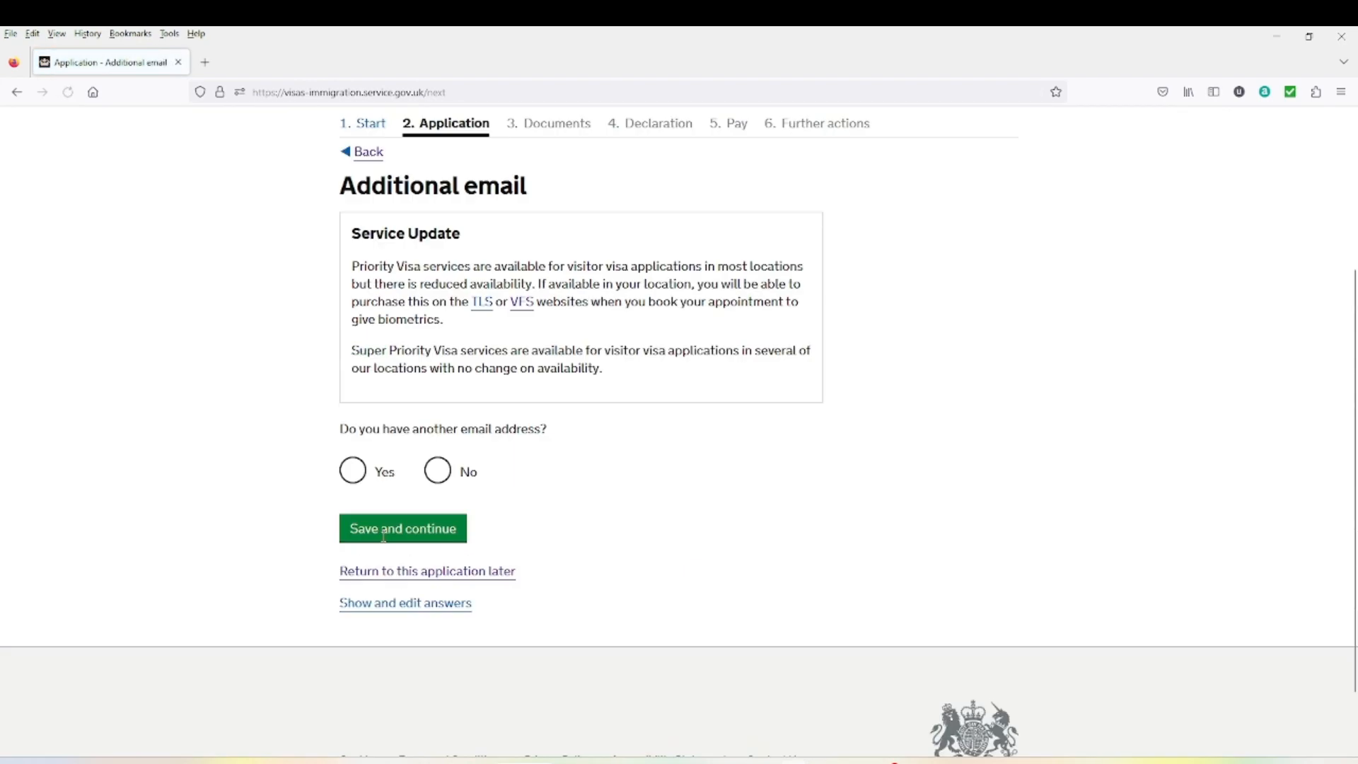
Answer No to having another email address and save the answer
{"action": "scroll", "coordinate": [383, 535], "scroll_direction": "down", "scroll_amount": 1}
{"action": "scroll", "coordinate": [425, 360], "scroll_direction": "up", "scroll_amount": 1}
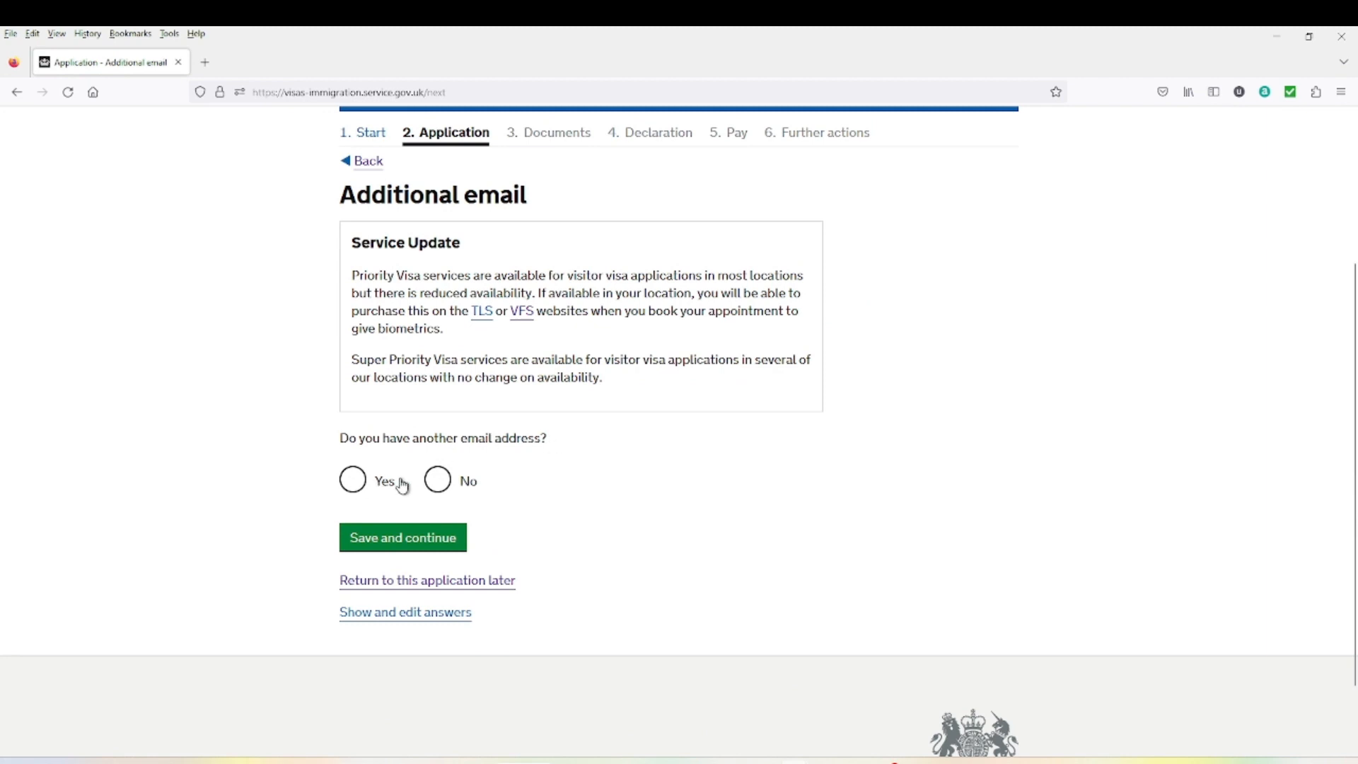
{"action": "left_click", "coordinate": [357, 493]}
{"action": "left_click", "coordinate": [430, 545]}
{"action": "left_click", "coordinate": [444, 485]}
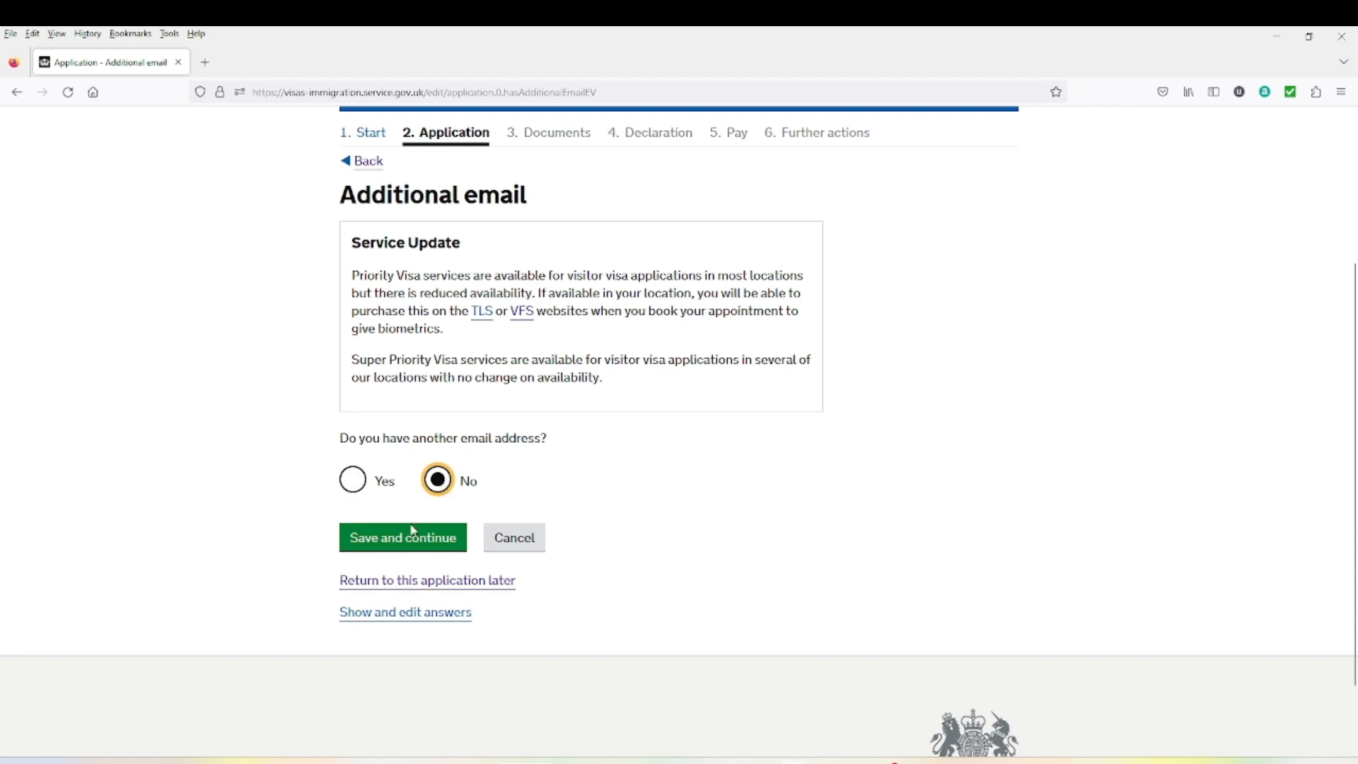
{"action": "left_click", "coordinate": [409, 535]}
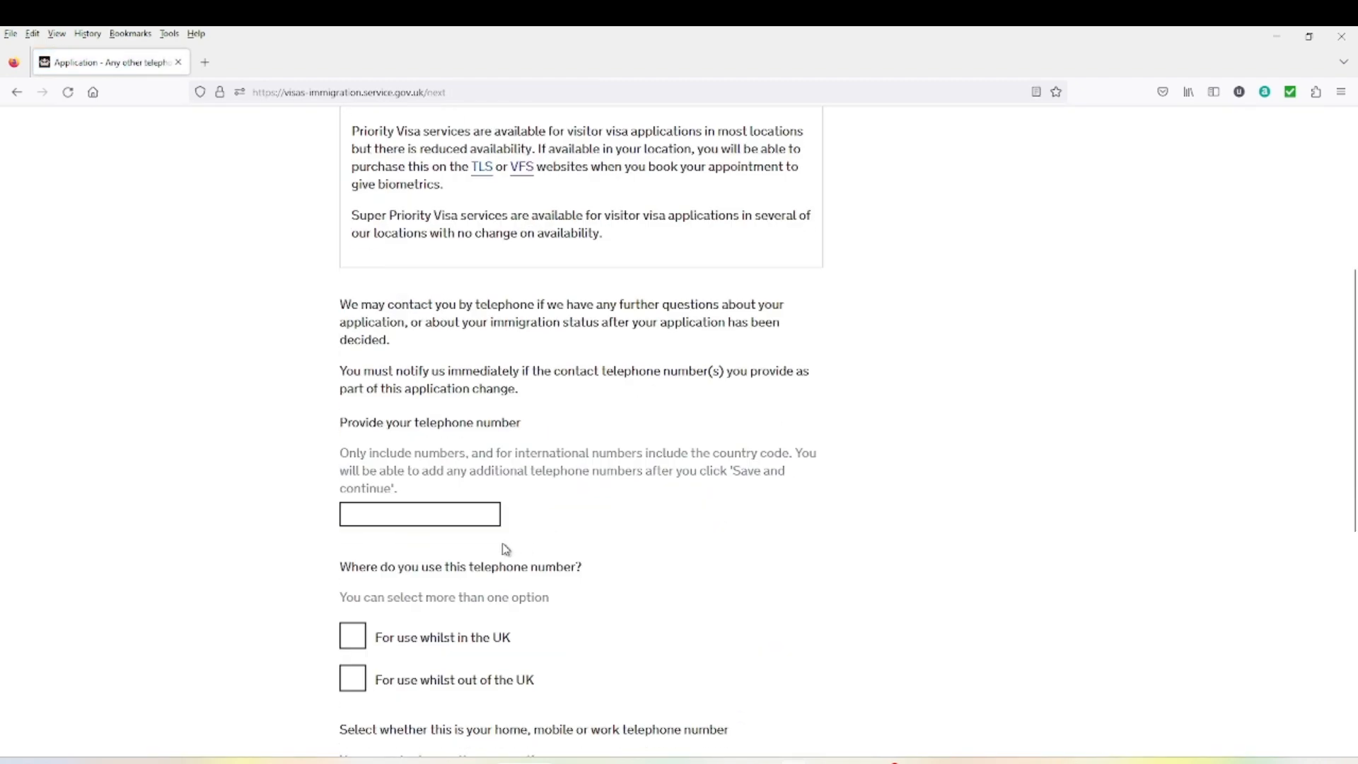
Provide the applicant's telephone number as a mobile number for use whilst out of the UK, and save the answers
{"action": "scroll", "coordinate": [443, 469], "scroll_direction": "down", "scroll_amount": 6}
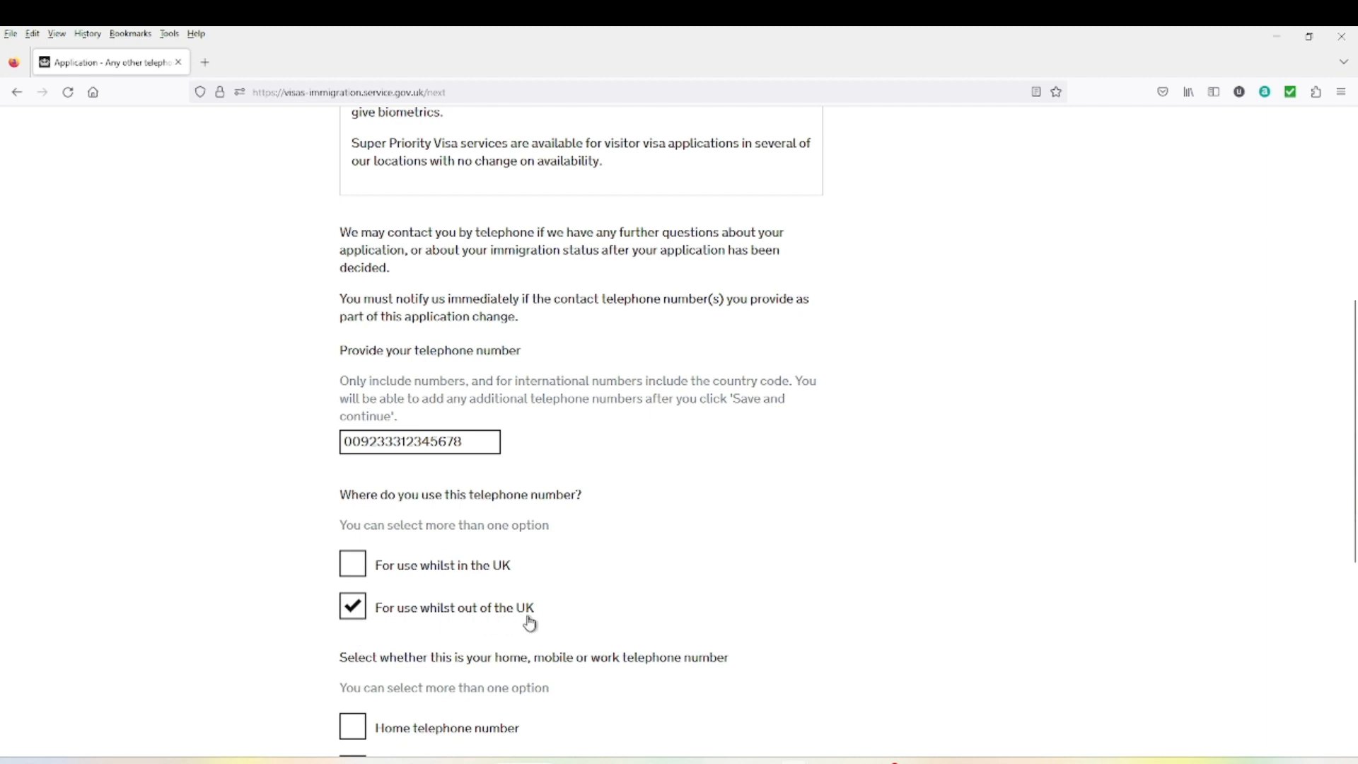
{"action": "scroll", "coordinate": [579, 624], "scroll_direction": "down", "scroll_amount": 1}
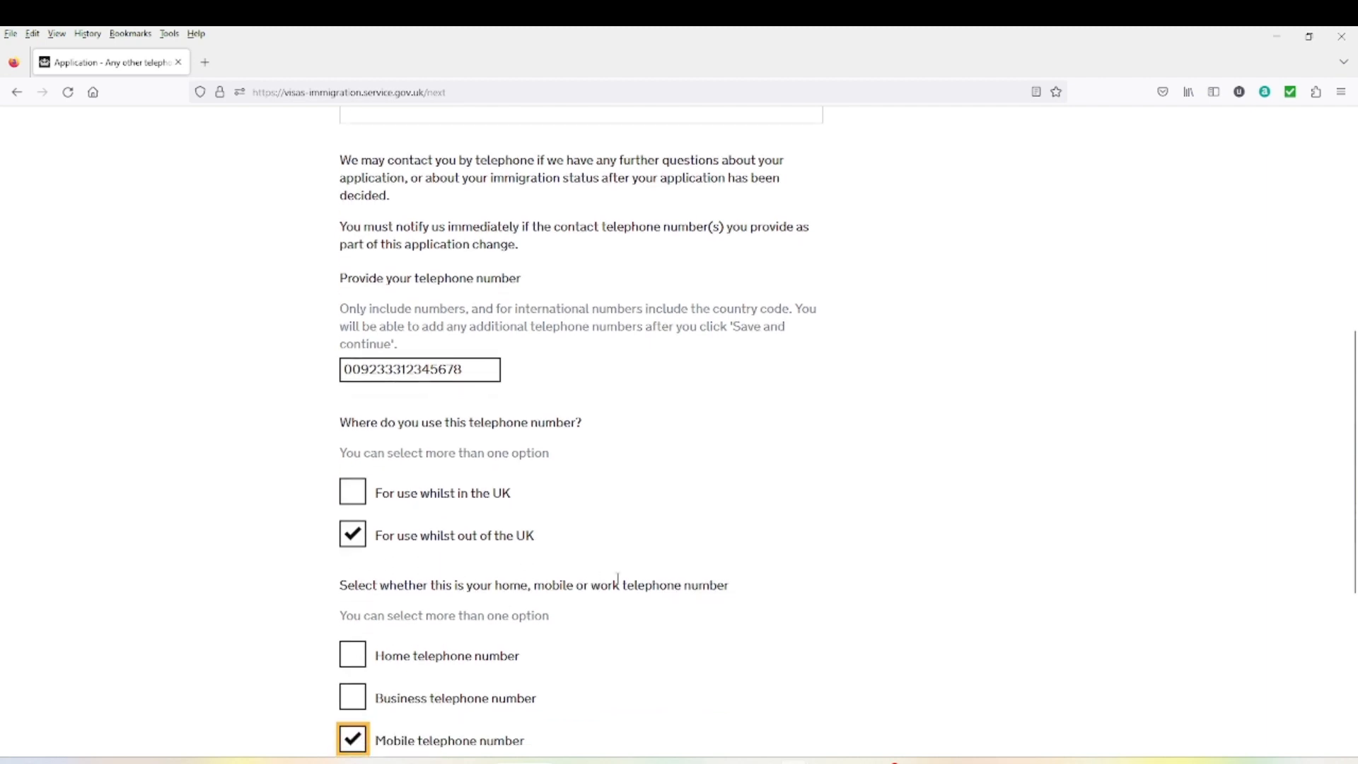
{"action": "scroll", "coordinate": [615, 582], "scroll_direction": "down", "scroll_amount": 2}
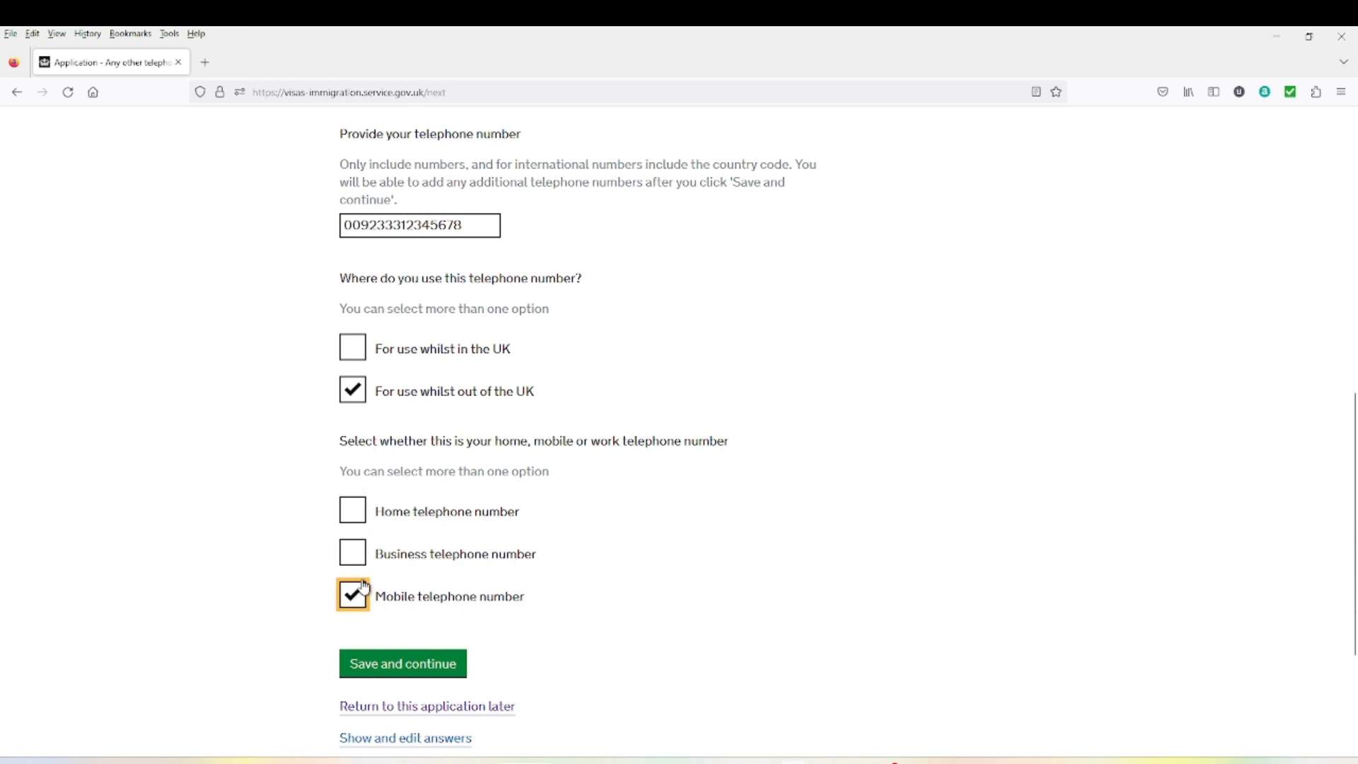
{"action": "left_click", "coordinate": [415, 676]}
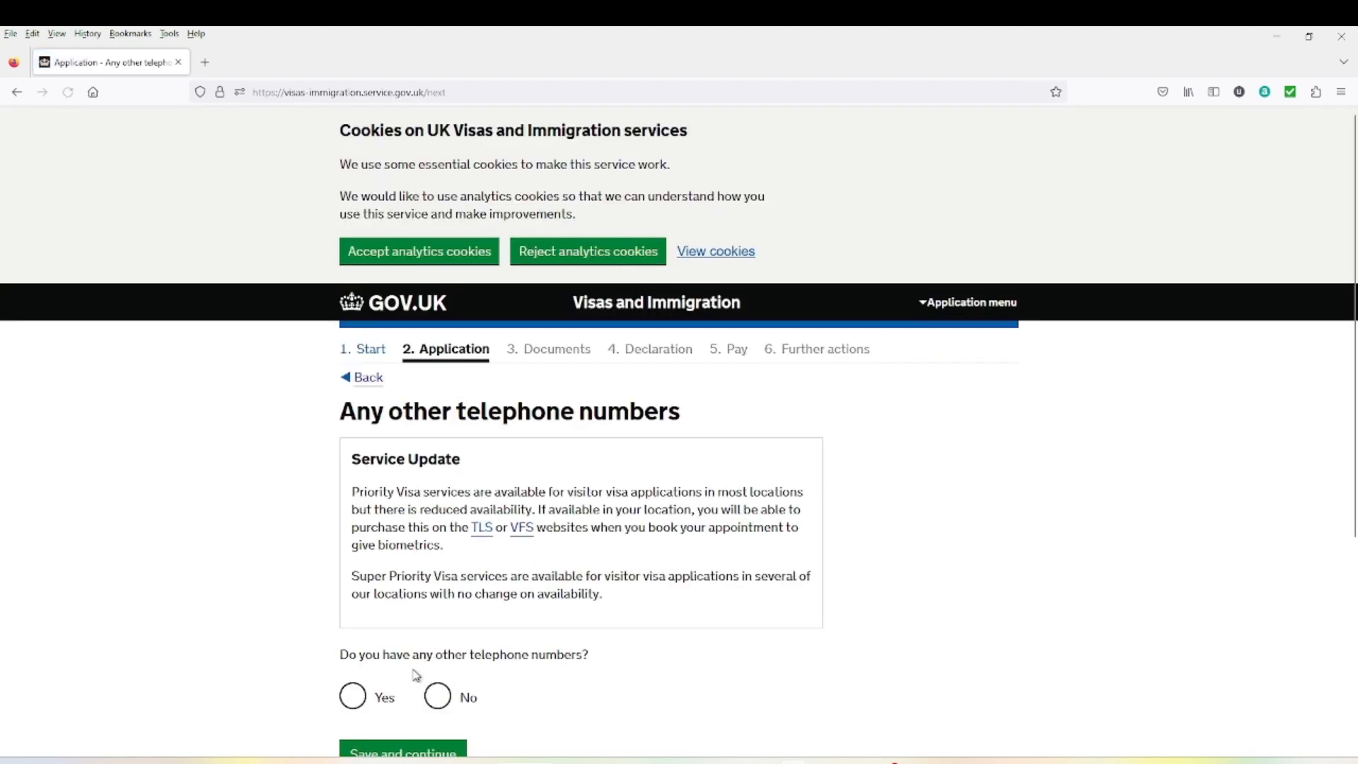
Answer No to having any other telephone numbers and save the answer
{"action": "scroll", "coordinate": [396, 644], "scroll_direction": "down", "scroll_amount": 1}
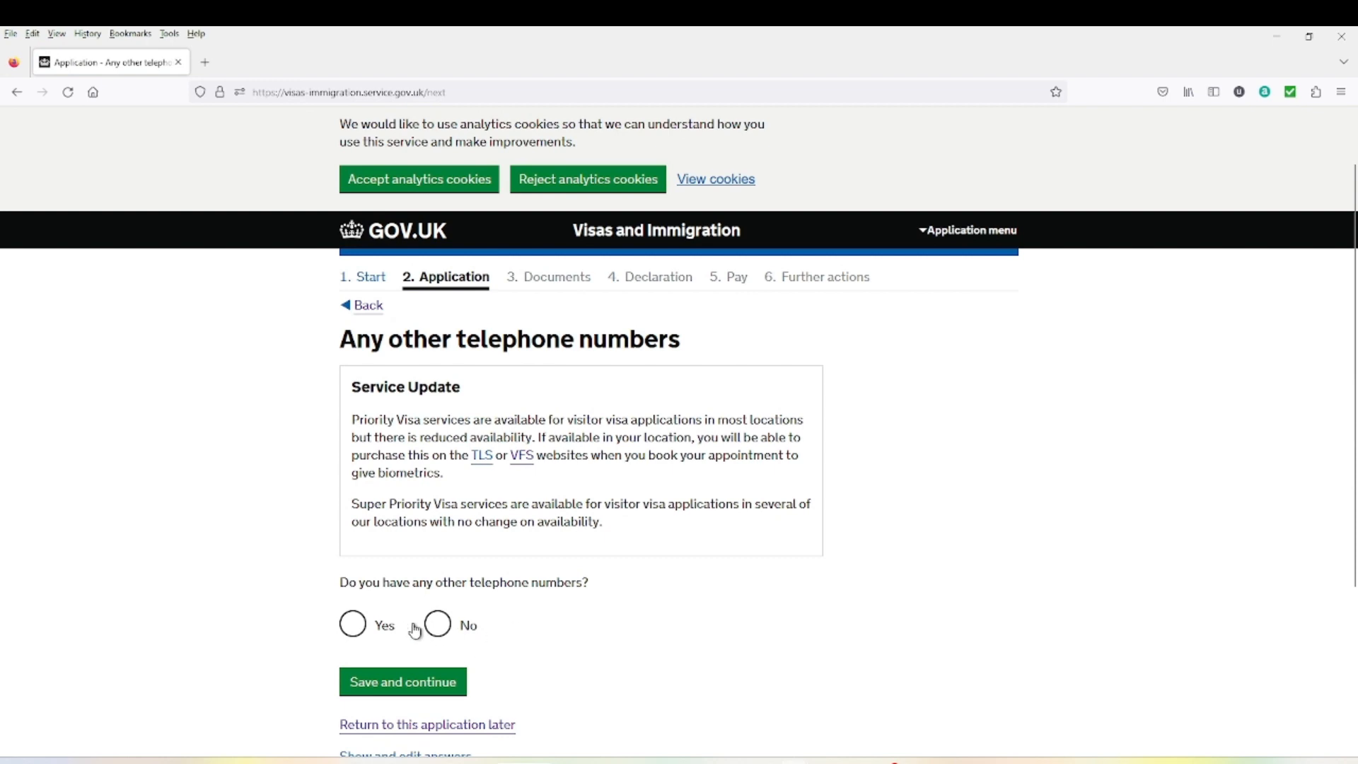
{"action": "left_click", "coordinate": [440, 638]}
{"action": "left_click", "coordinate": [429, 678]}
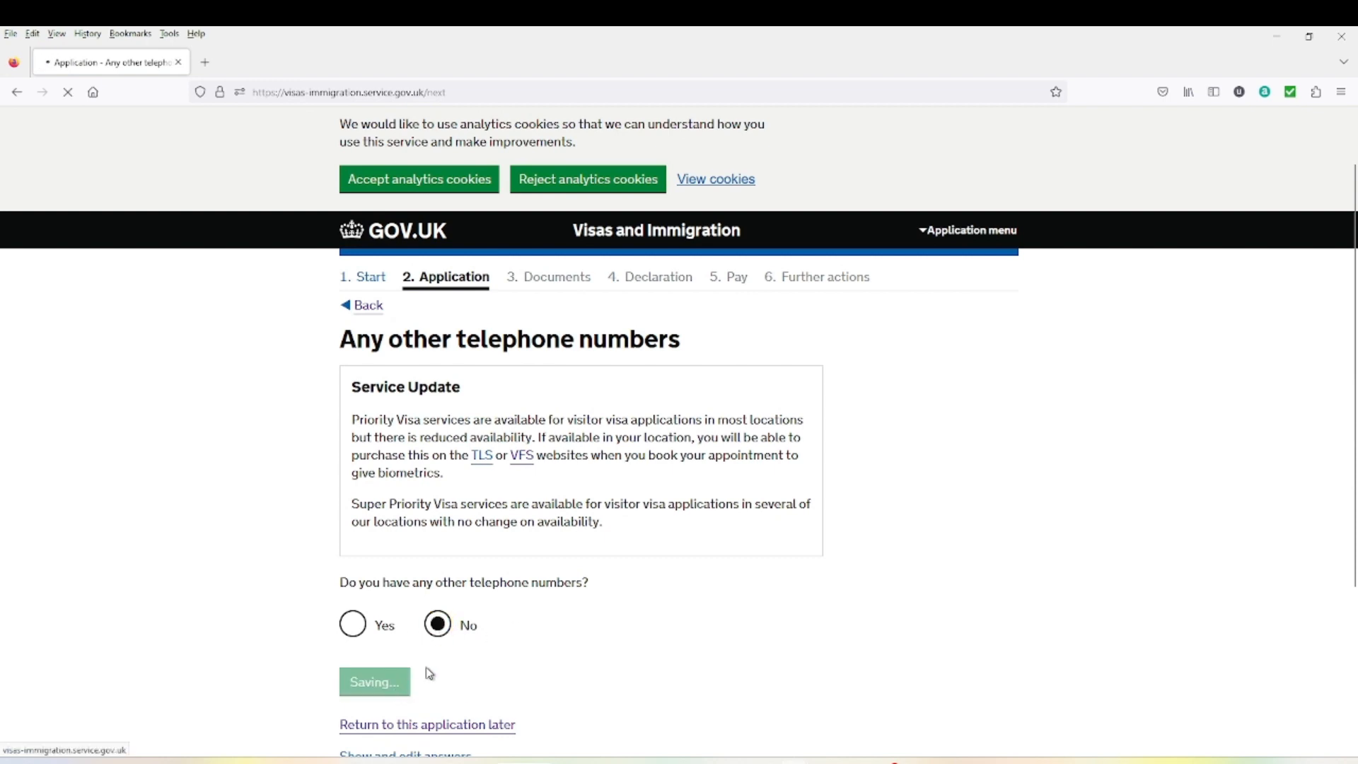
State that the applicant can be contacted by telephone call and text message (SMS), and save the answer
{"action": "scroll", "coordinate": [495, 634], "scroll_direction": "down", "scroll_amount": 5}
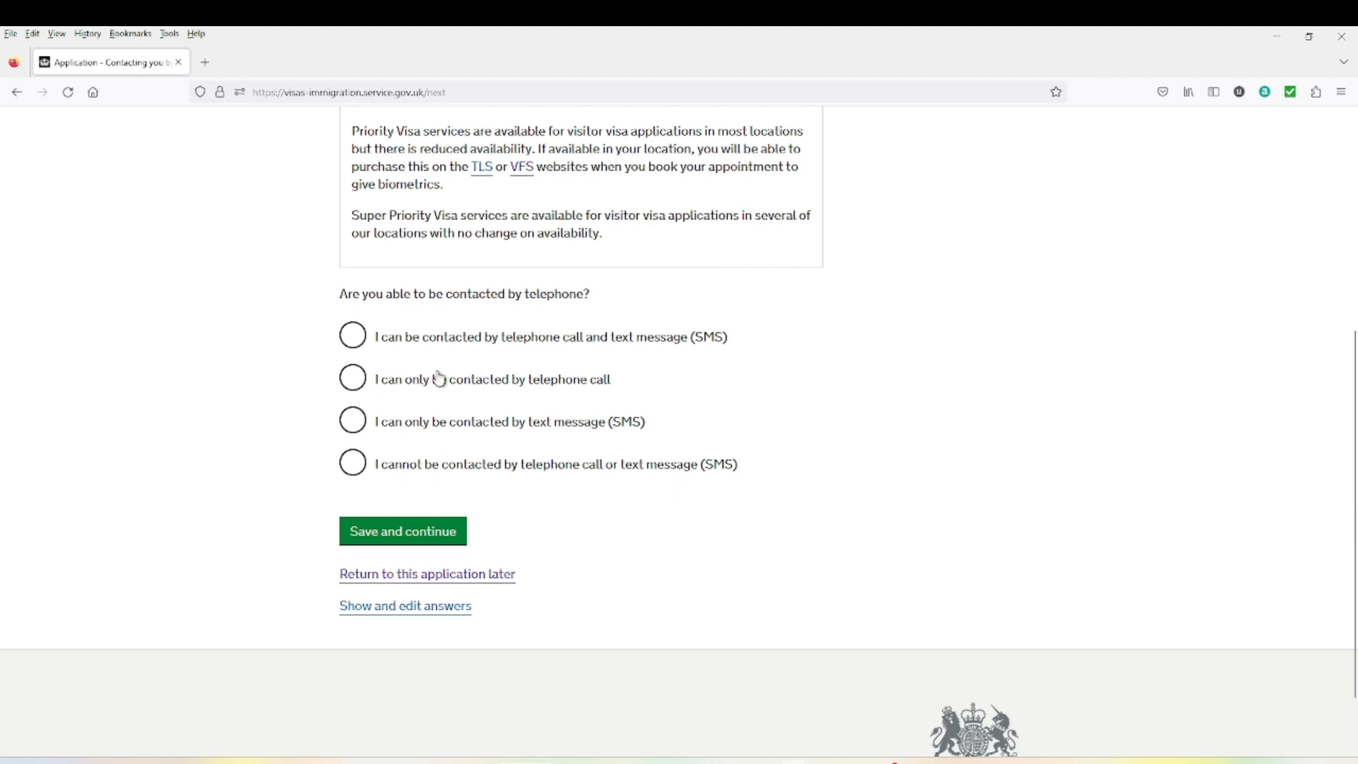
{"action": "left_click", "coordinate": [352, 340]}
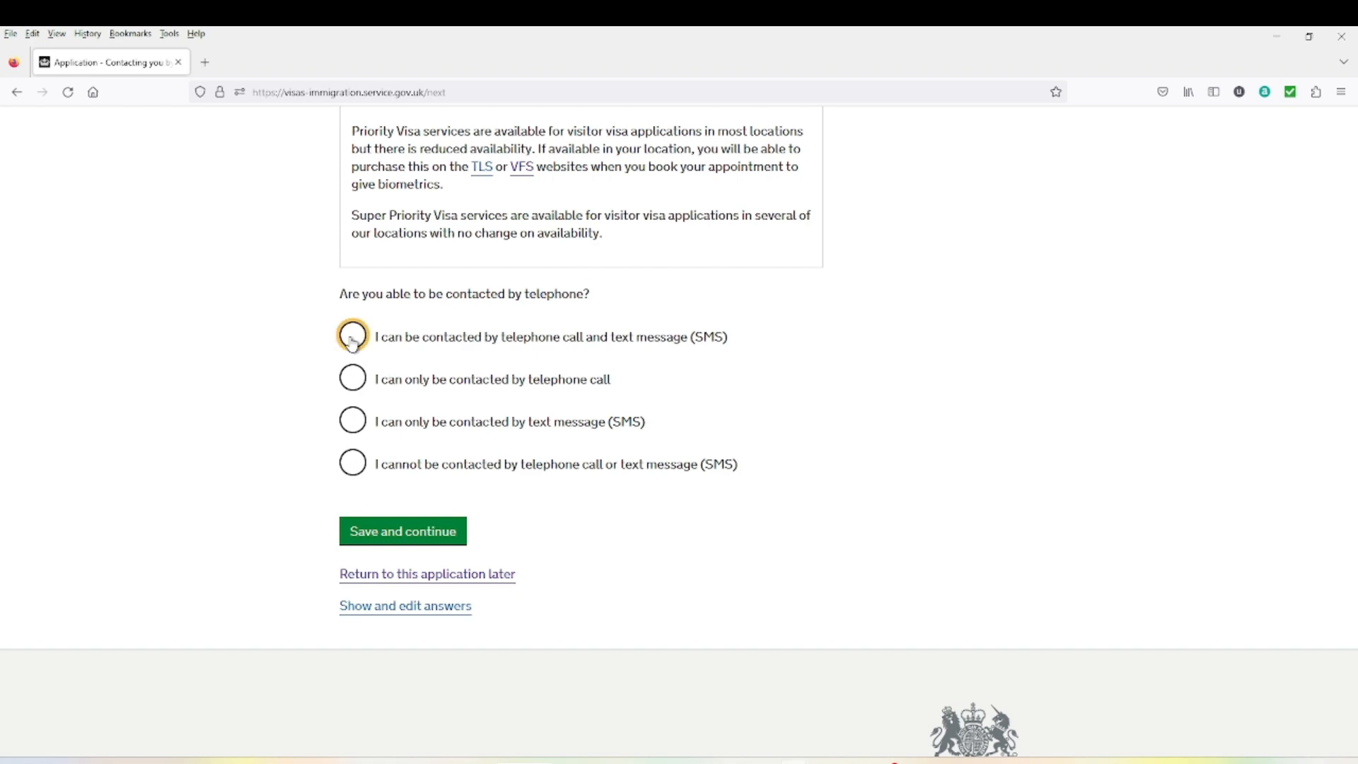
{"action": "left_click", "coordinate": [393, 536]}
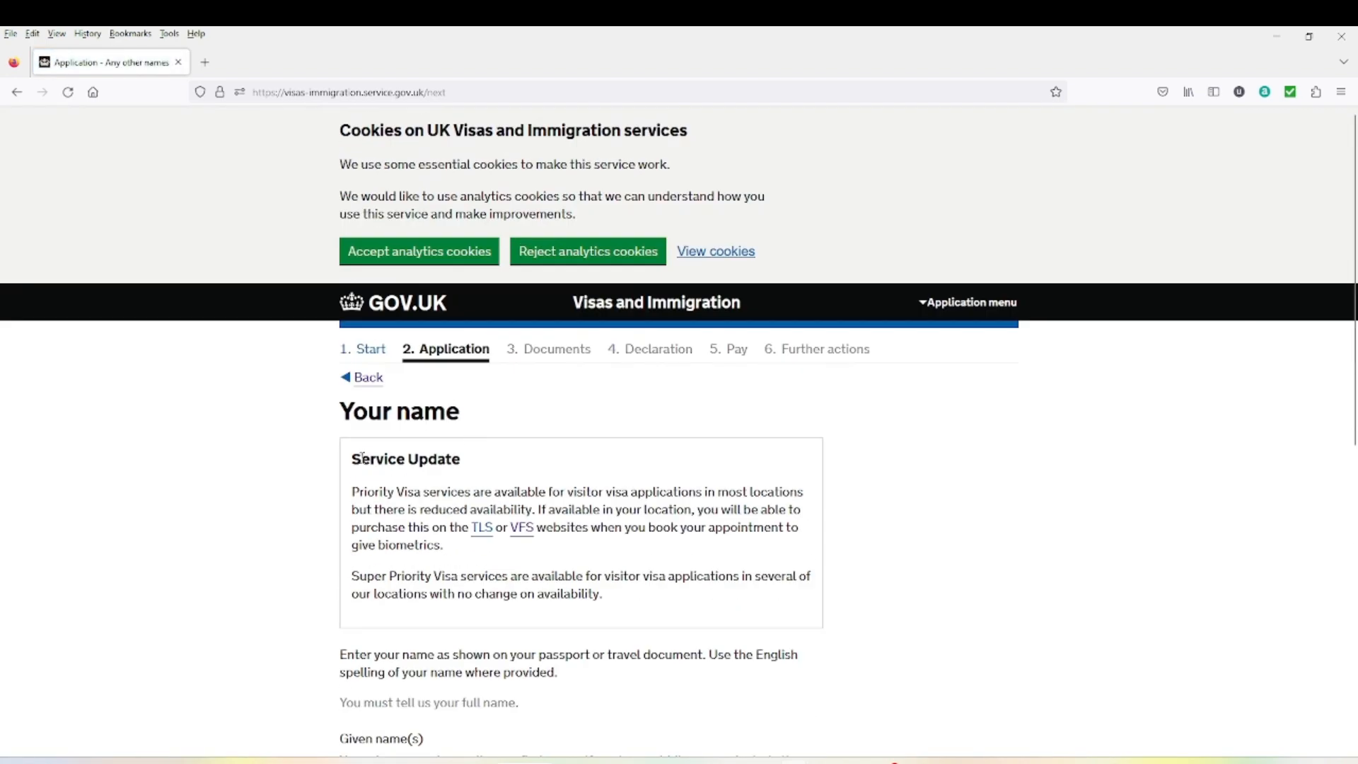
Provide and save the applicant's given and family names, then answer No to ever being known by another name and save
{"action": "scroll", "coordinate": [486, 457], "scroll_direction": "down", "scroll_amount": 2}
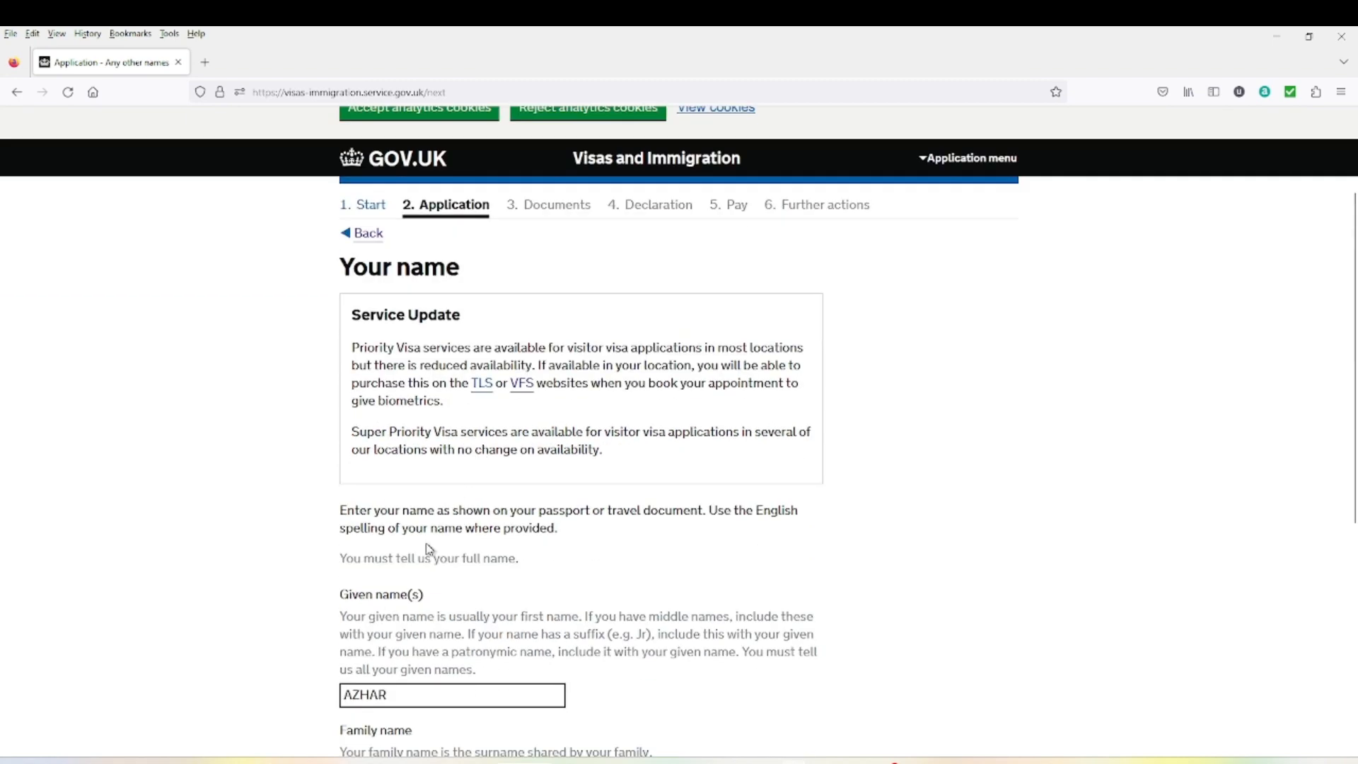
{"action": "scroll", "coordinate": [429, 548], "scroll_direction": "down", "scroll_amount": 2}
{"action": "scroll", "coordinate": [427, 491], "scroll_direction": "down", "scroll_amount": 1}
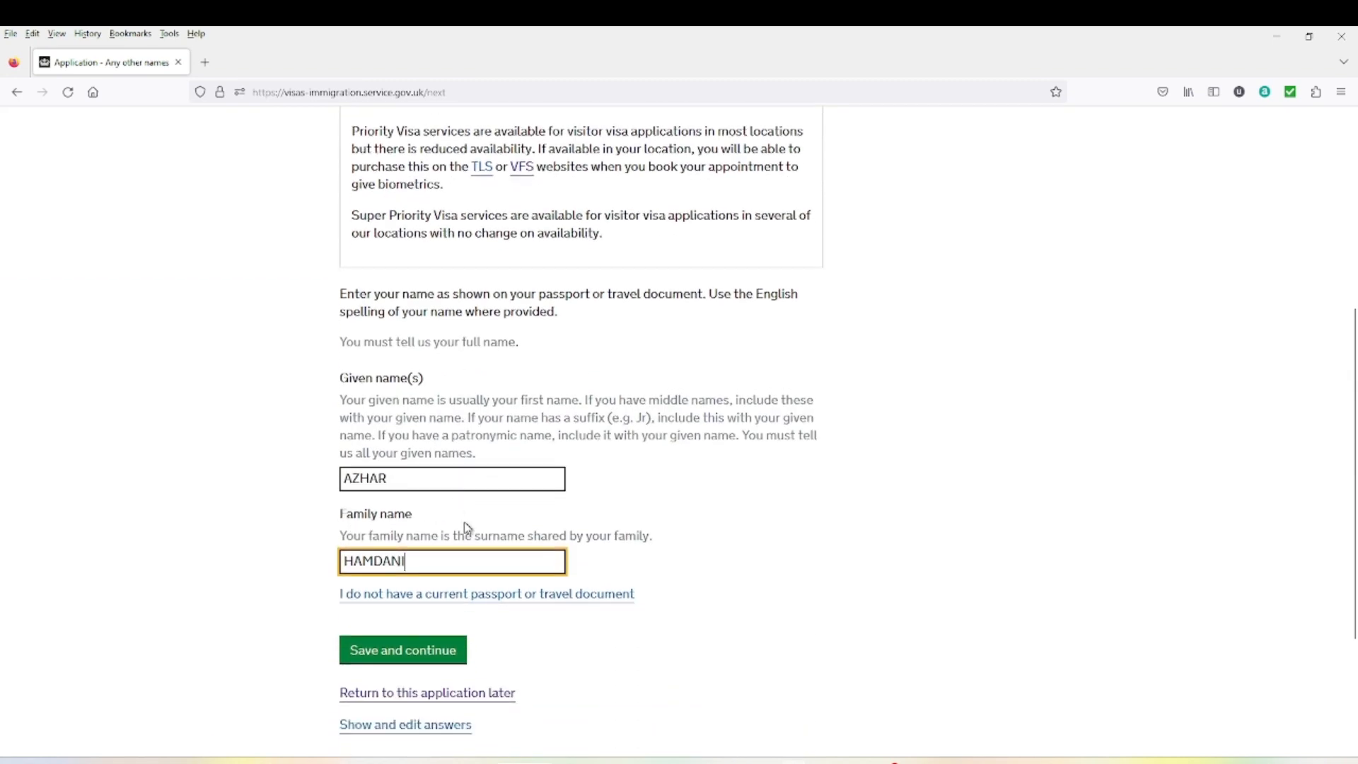
{"action": "left_click", "coordinate": [401, 659]}
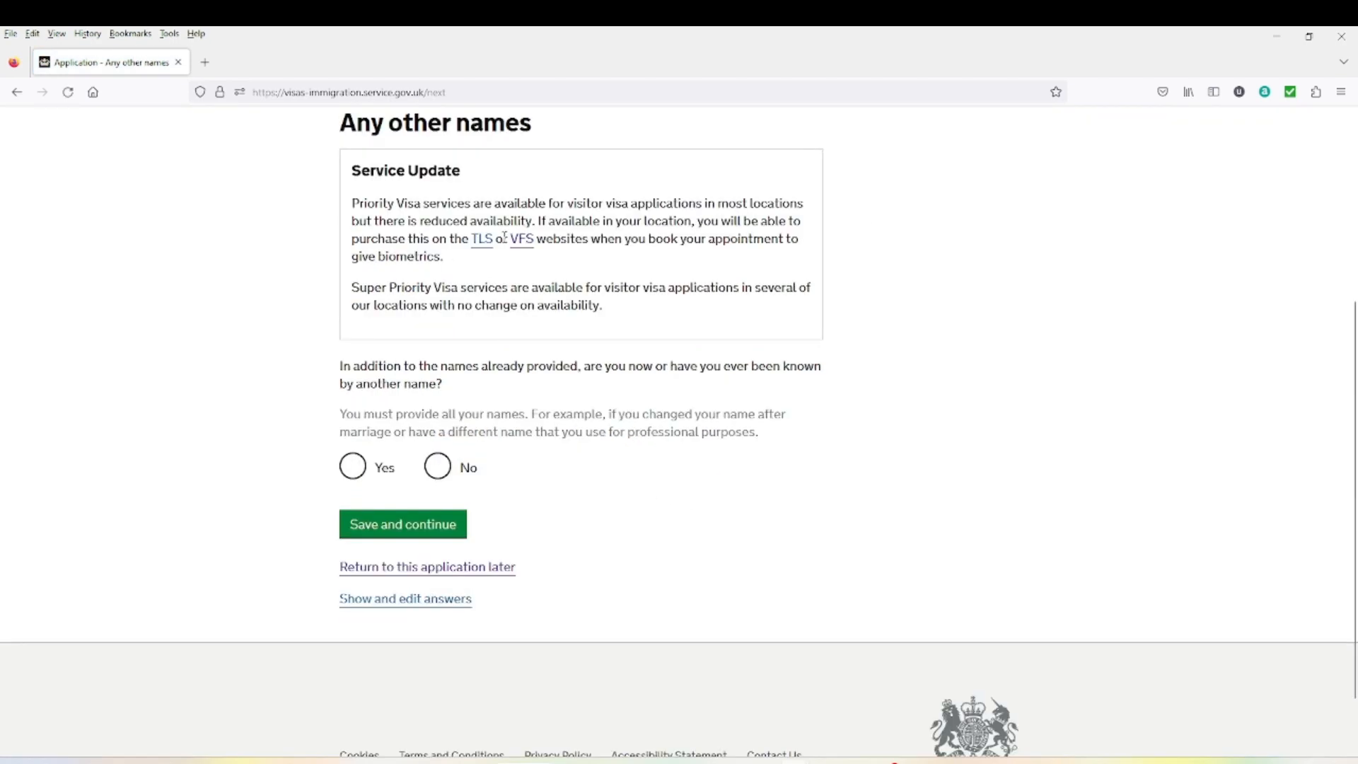
{"action": "left_click", "coordinate": [440, 478]}
{"action": "left_click", "coordinate": [439, 519]}
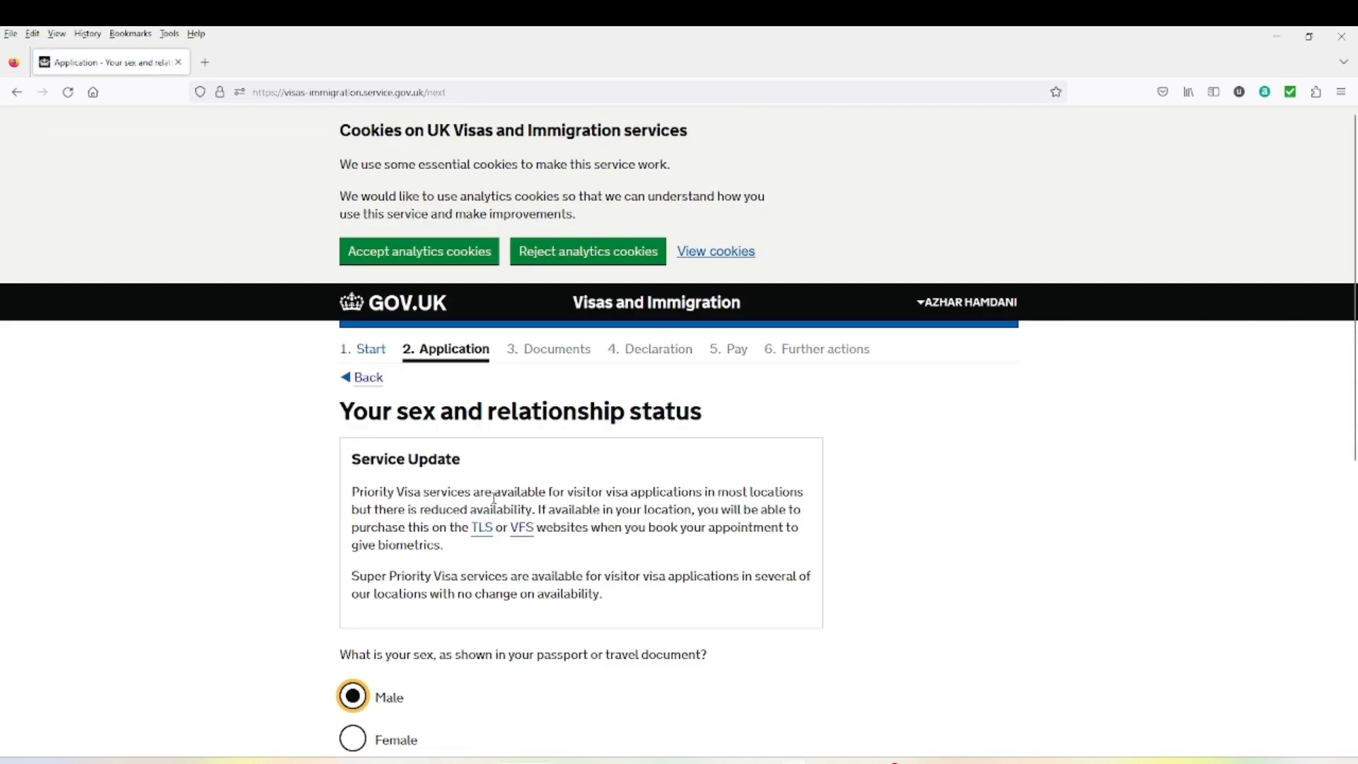
Set the sex to Male and the relationship status to Married or a civil partner, and save the answers
{"action": "scroll", "coordinate": [589, 500], "scroll_direction": "down", "scroll_amount": 3}
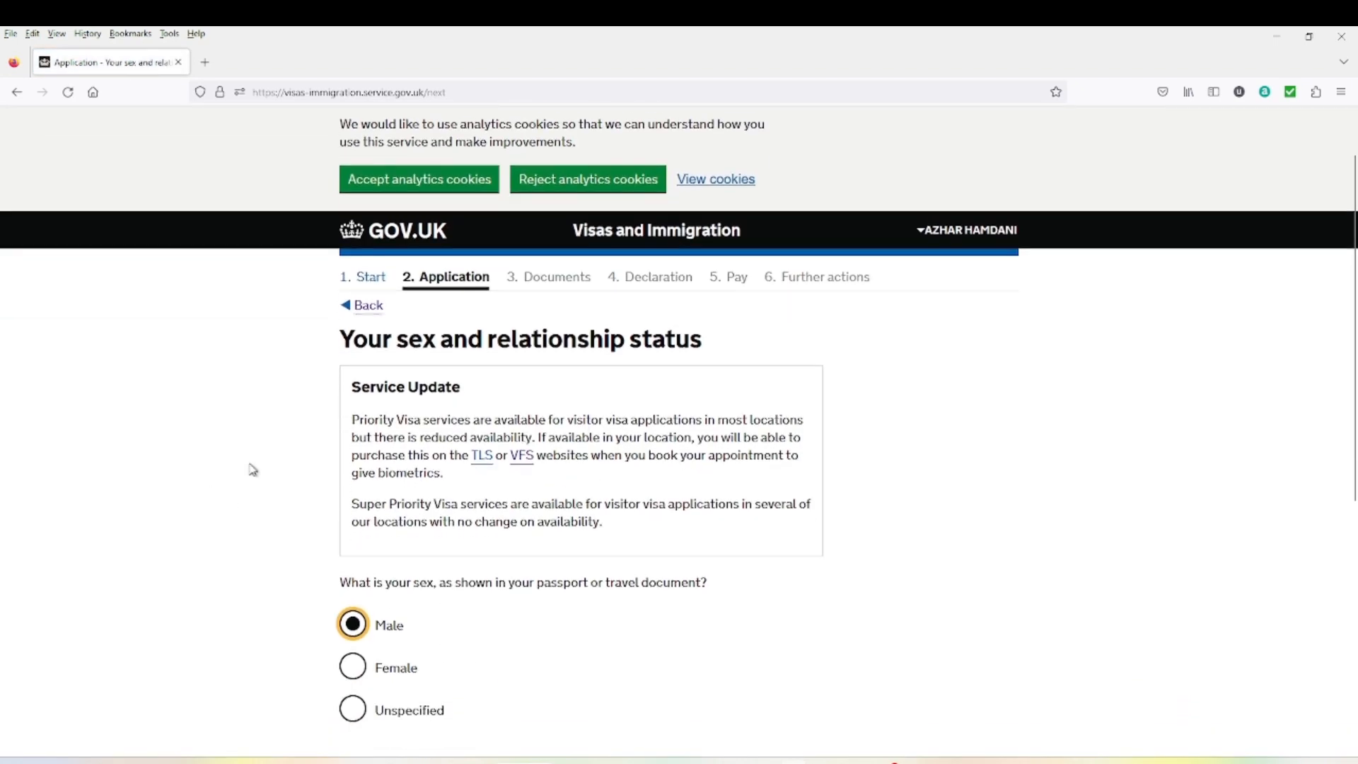
{"action": "scroll", "coordinate": [459, 481], "scroll_direction": "down", "scroll_amount": 1}
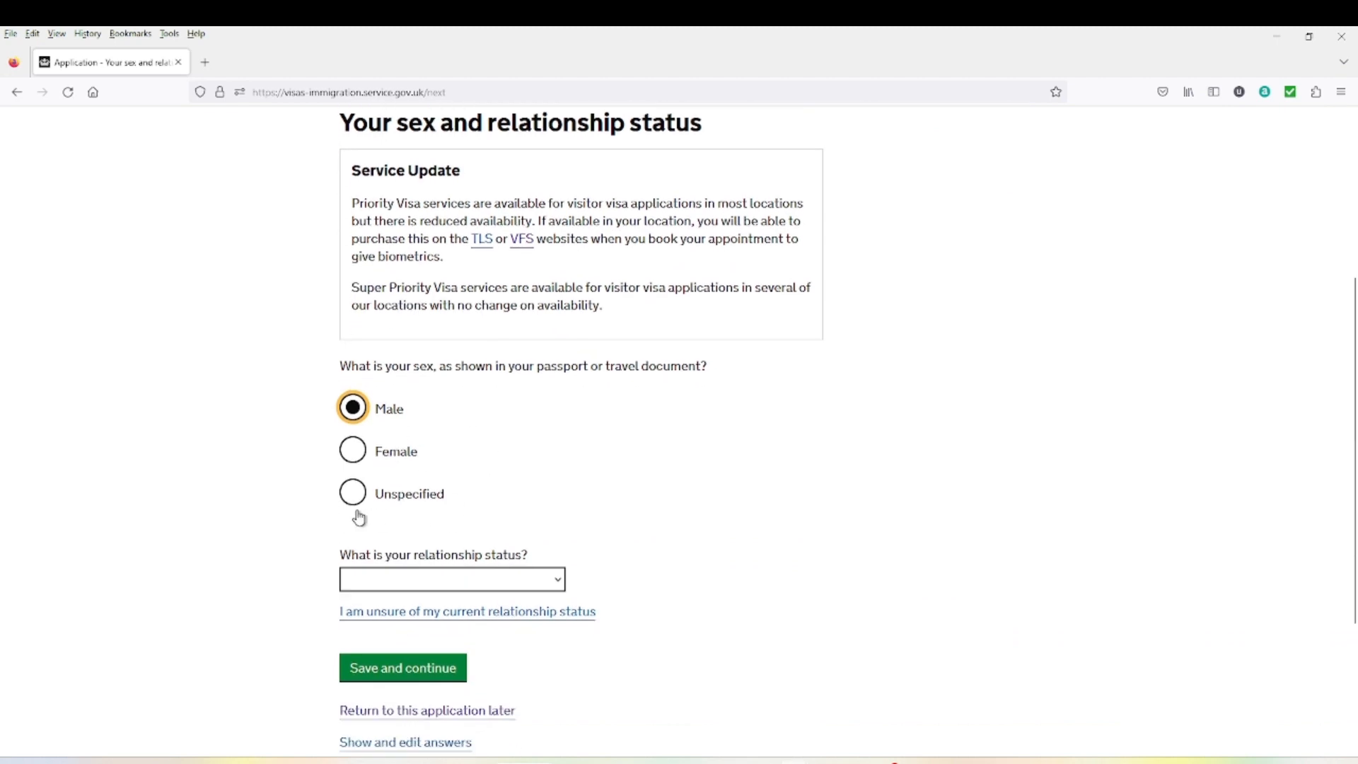
{"action": "left_click", "coordinate": [514, 589]}
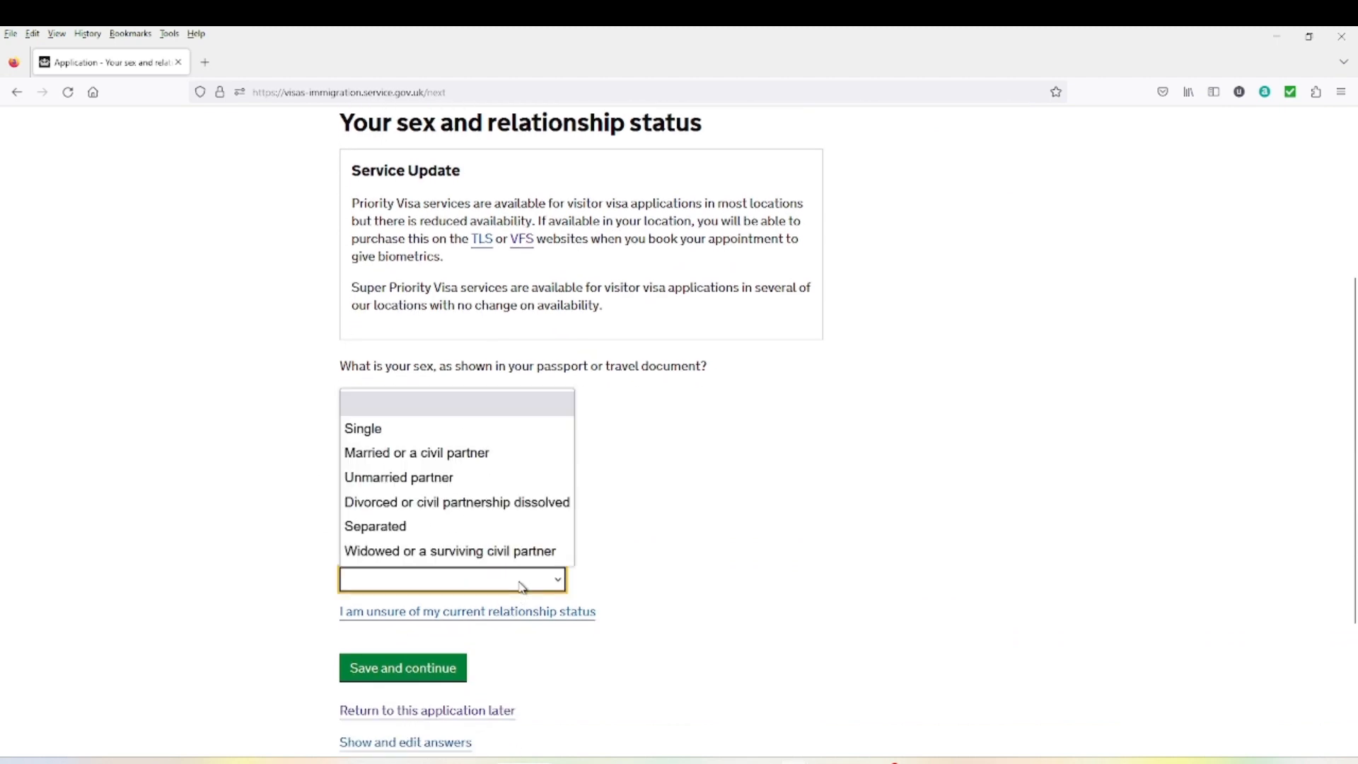
{"action": "left_click", "coordinate": [385, 456]}
{"action": "scroll", "coordinate": [417, 481], "scroll_direction": "down", "scroll_amount": 3}
{"action": "left_click", "coordinate": [433, 460]}
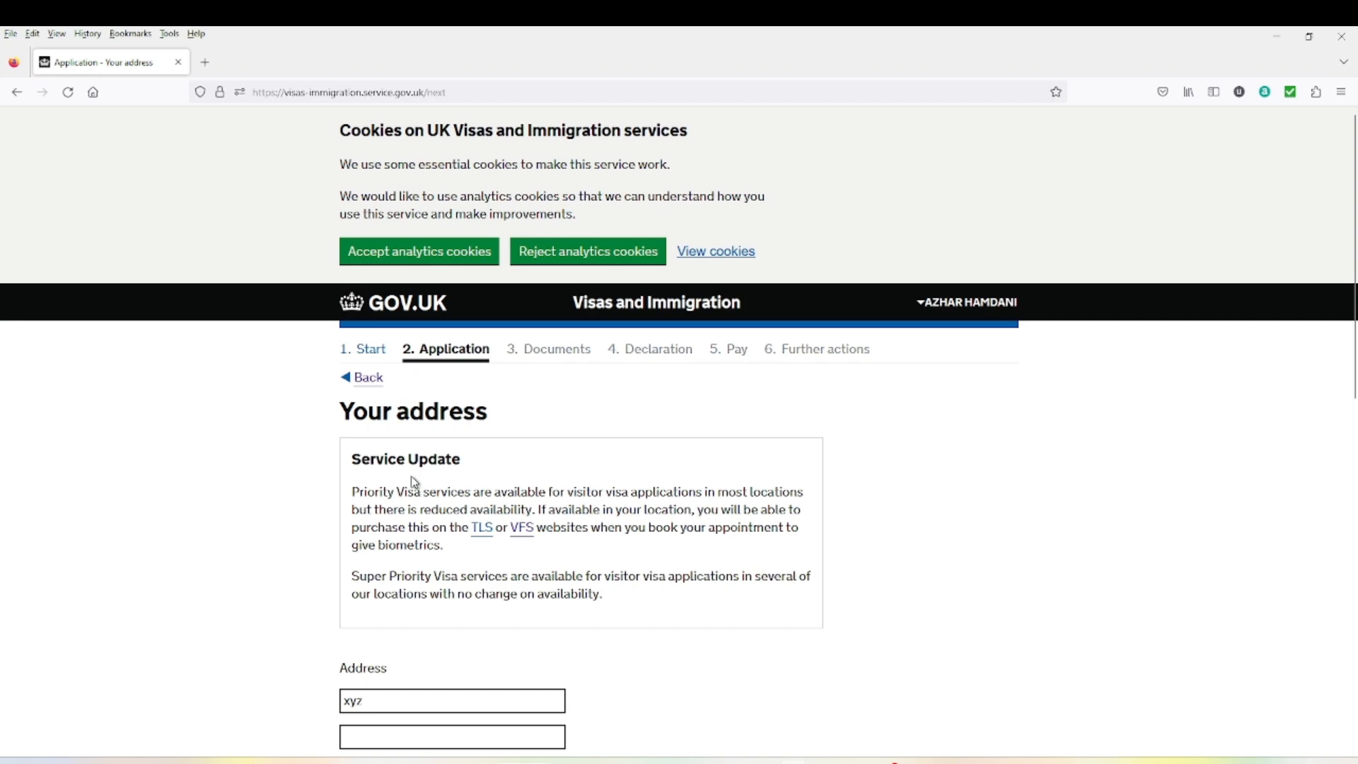
Fill in the applicant's home address, including town, province, postal code and the country Pakistan
{"action": "scroll", "coordinate": [413, 481], "scroll_direction": "down", "scroll_amount": 3}
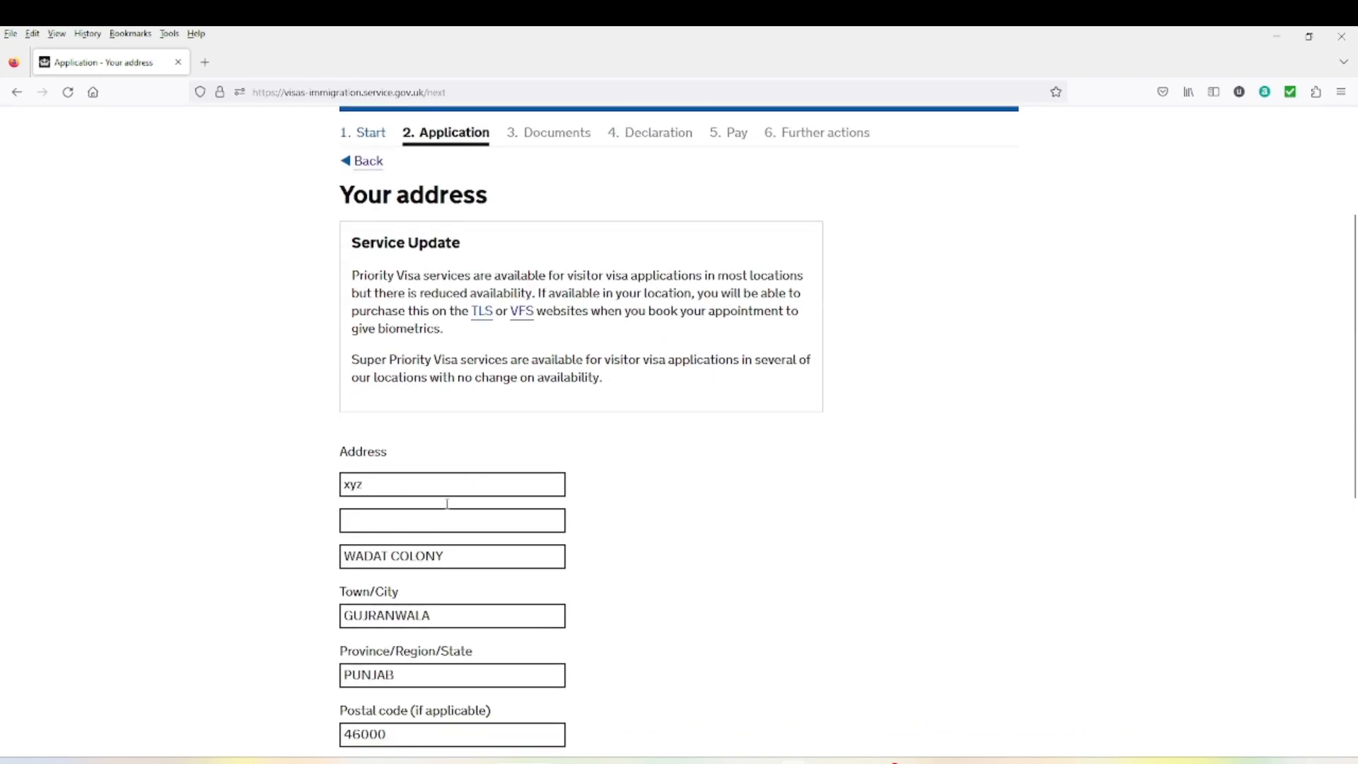
{"action": "scroll", "coordinate": [447, 503], "scroll_direction": "down", "scroll_amount": 2}
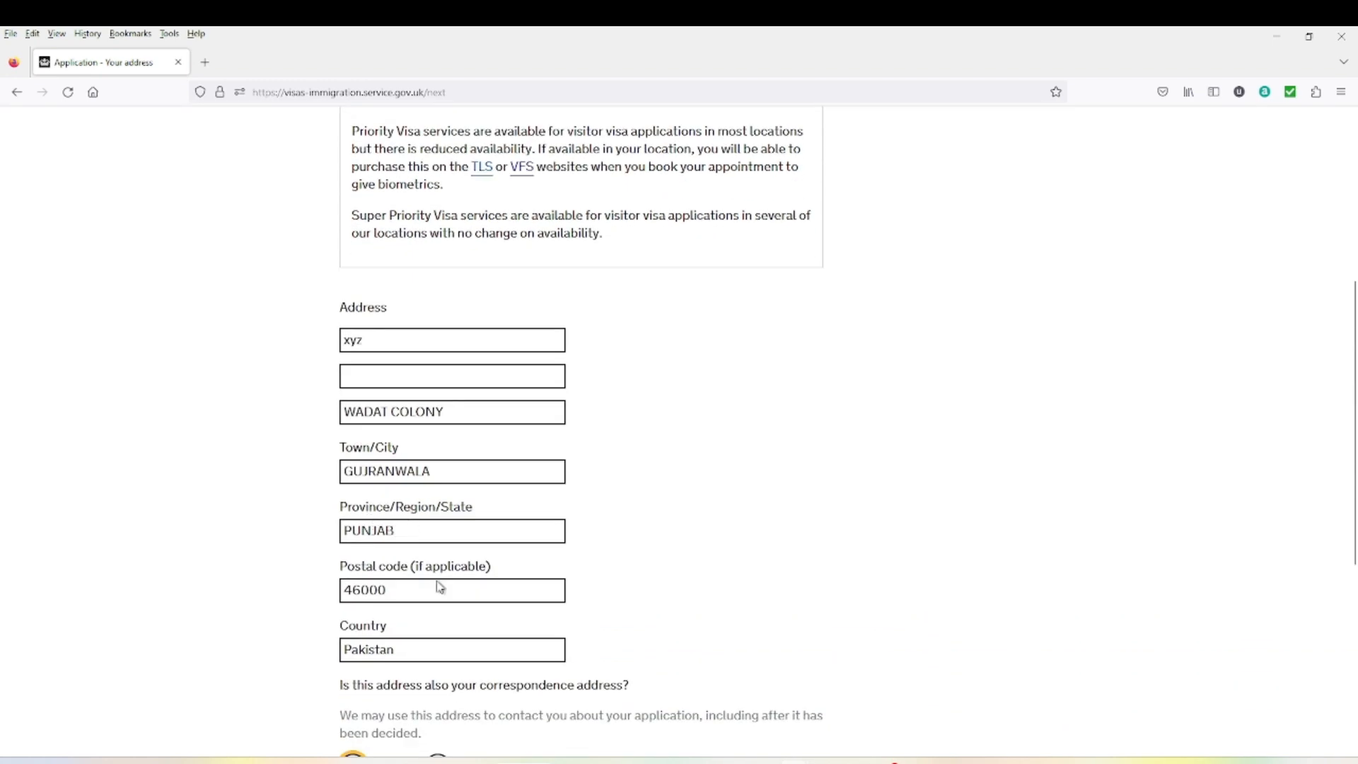
{"action": "scroll", "coordinate": [439, 583], "scroll_direction": "down", "scroll_amount": 2}
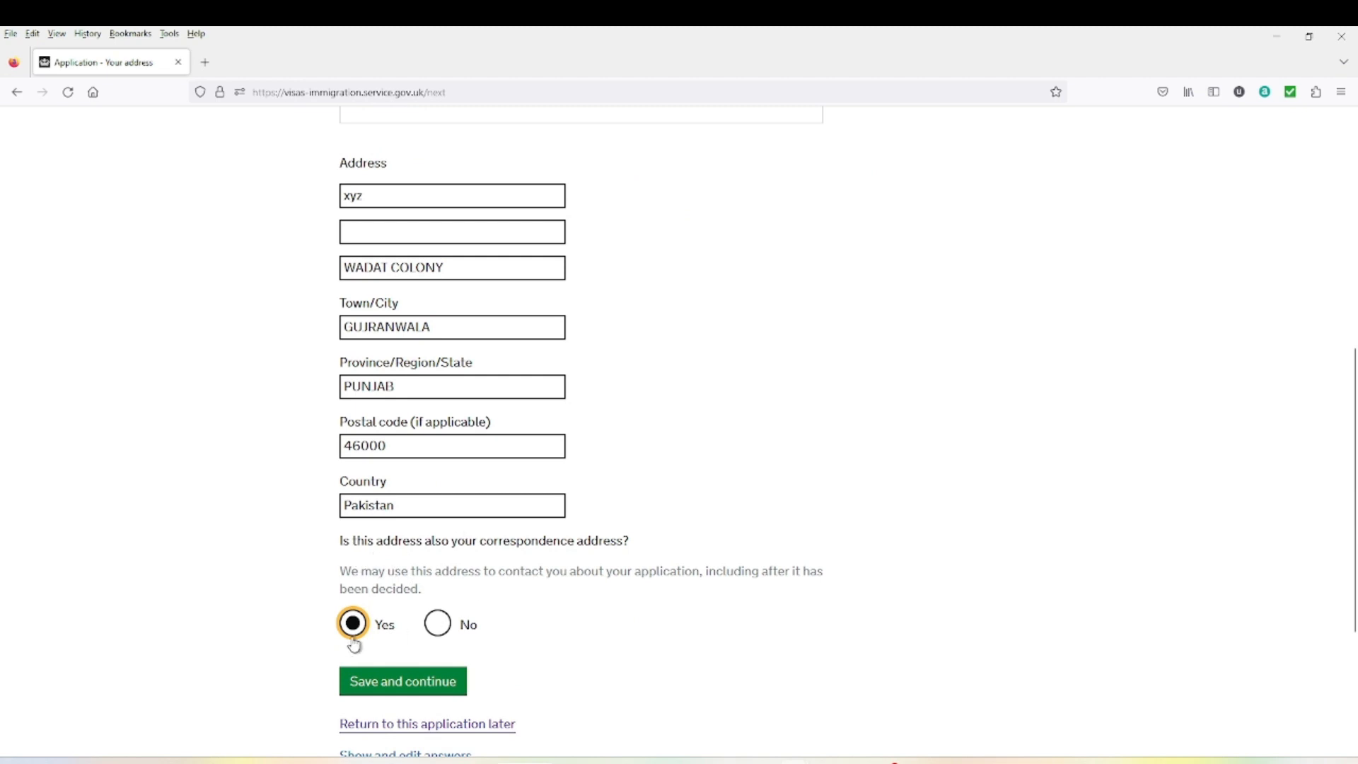
{"action": "left_click", "coordinate": [441, 628]}
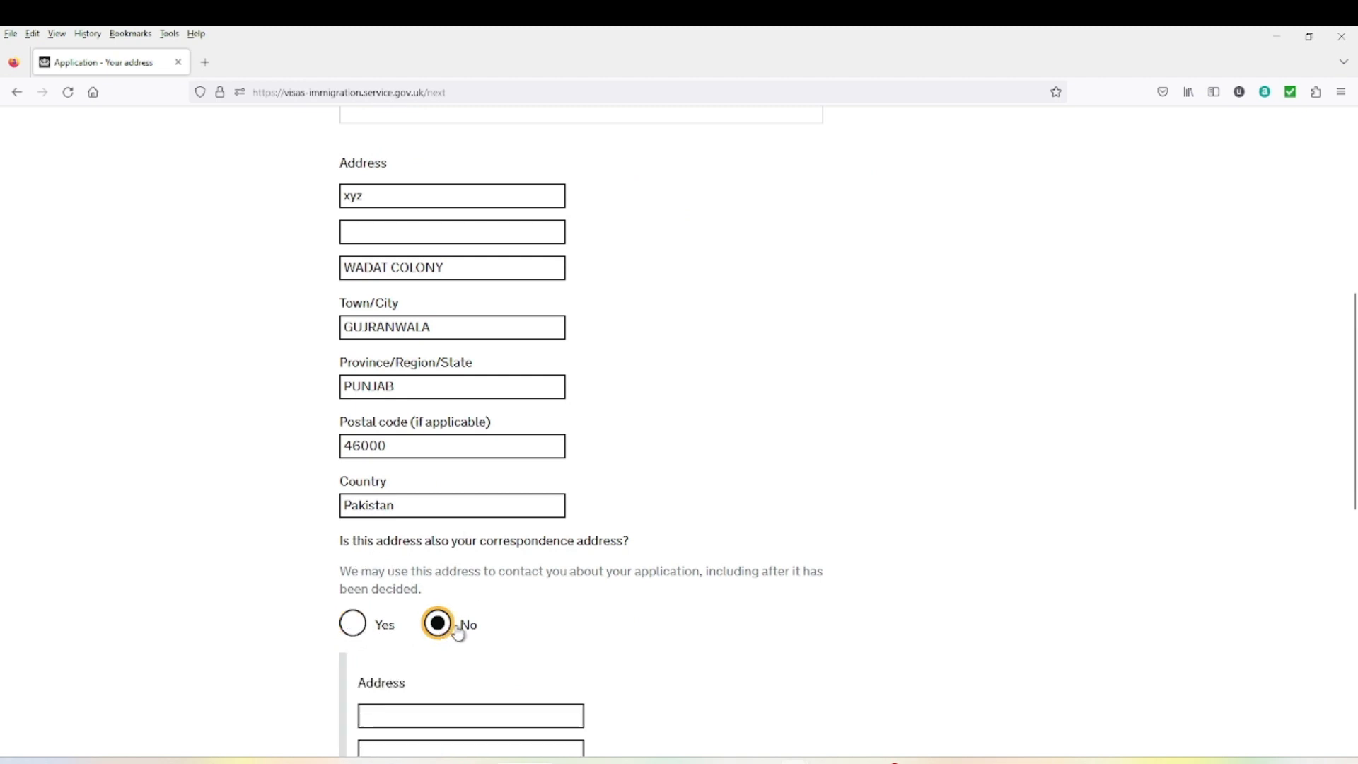
{"action": "scroll", "coordinate": [452, 622], "scroll_direction": "down", "scroll_amount": 4}
{"action": "scroll", "coordinate": [449, 625], "scroll_direction": "up", "scroll_amount": 4}
Answer Yes to the home address also being the correspondence address, and save the address details
{"action": "left_click", "coordinate": [355, 626]}
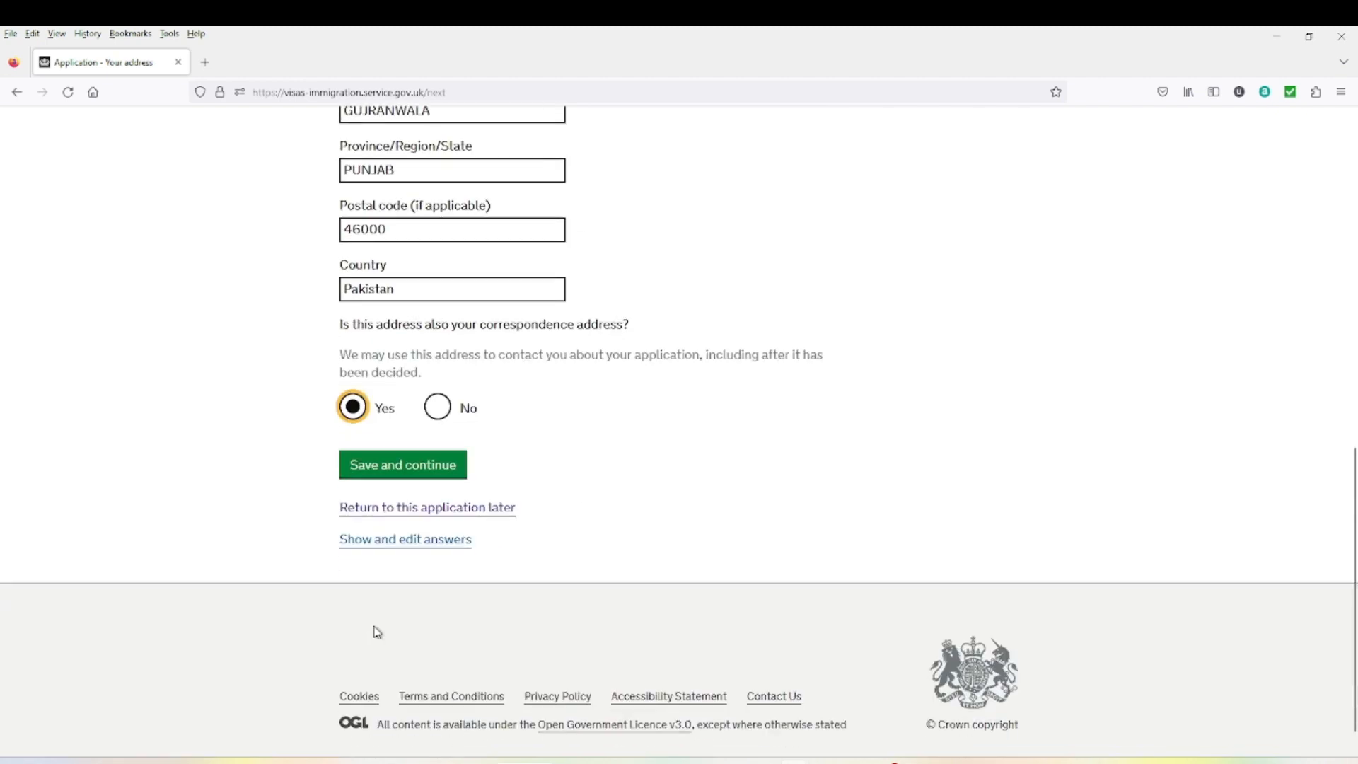
{"action": "left_click", "coordinate": [405, 481]}
Set the time lived at this address to 5 Years
{"action": "scroll", "coordinate": [403, 484], "scroll_direction": "down", "scroll_amount": 5}
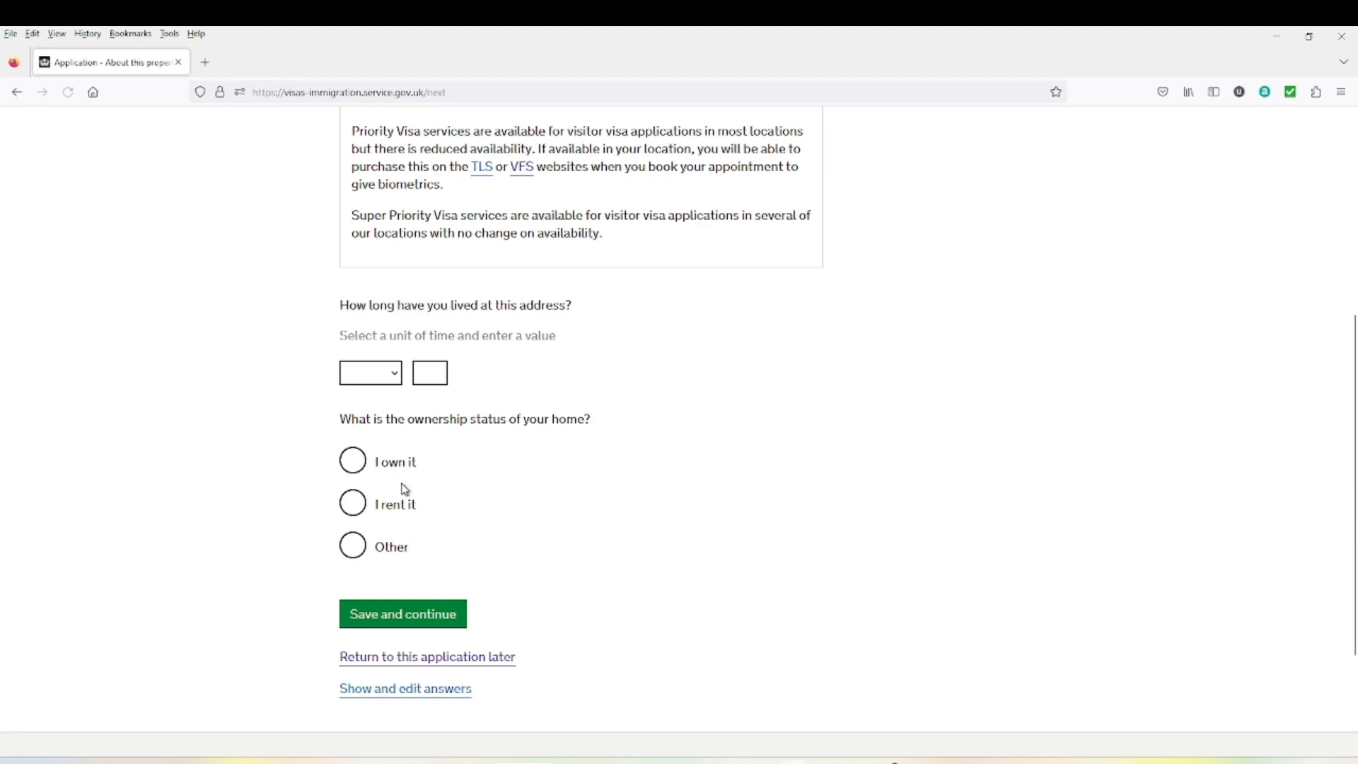
{"action": "left_click", "coordinate": [391, 378]}
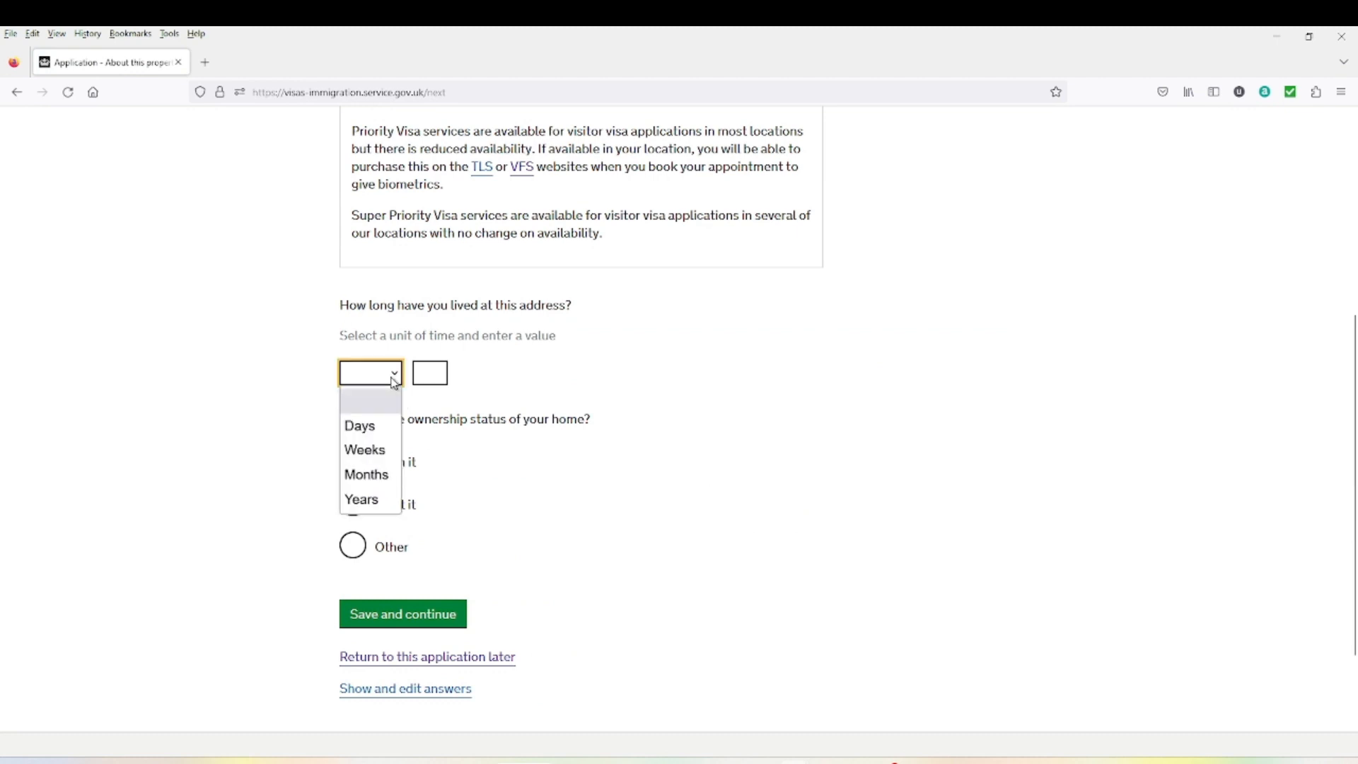
{"action": "left_click", "coordinate": [372, 507]}
{"action": "left_click", "coordinate": [422, 374]}
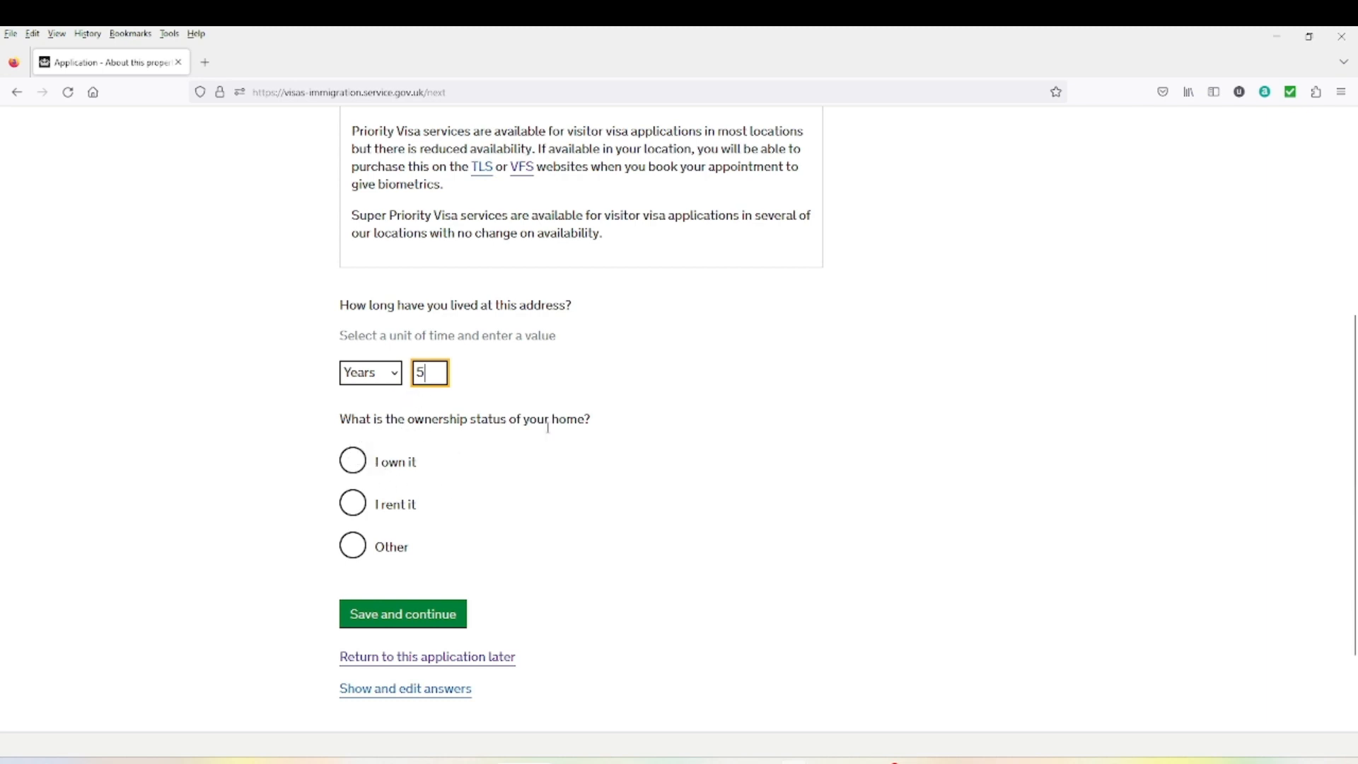
{"action": "left_click", "coordinate": [361, 562]}
{"action": "scroll", "coordinate": [459, 568], "scroll_direction": "down", "scroll_amount": 1}
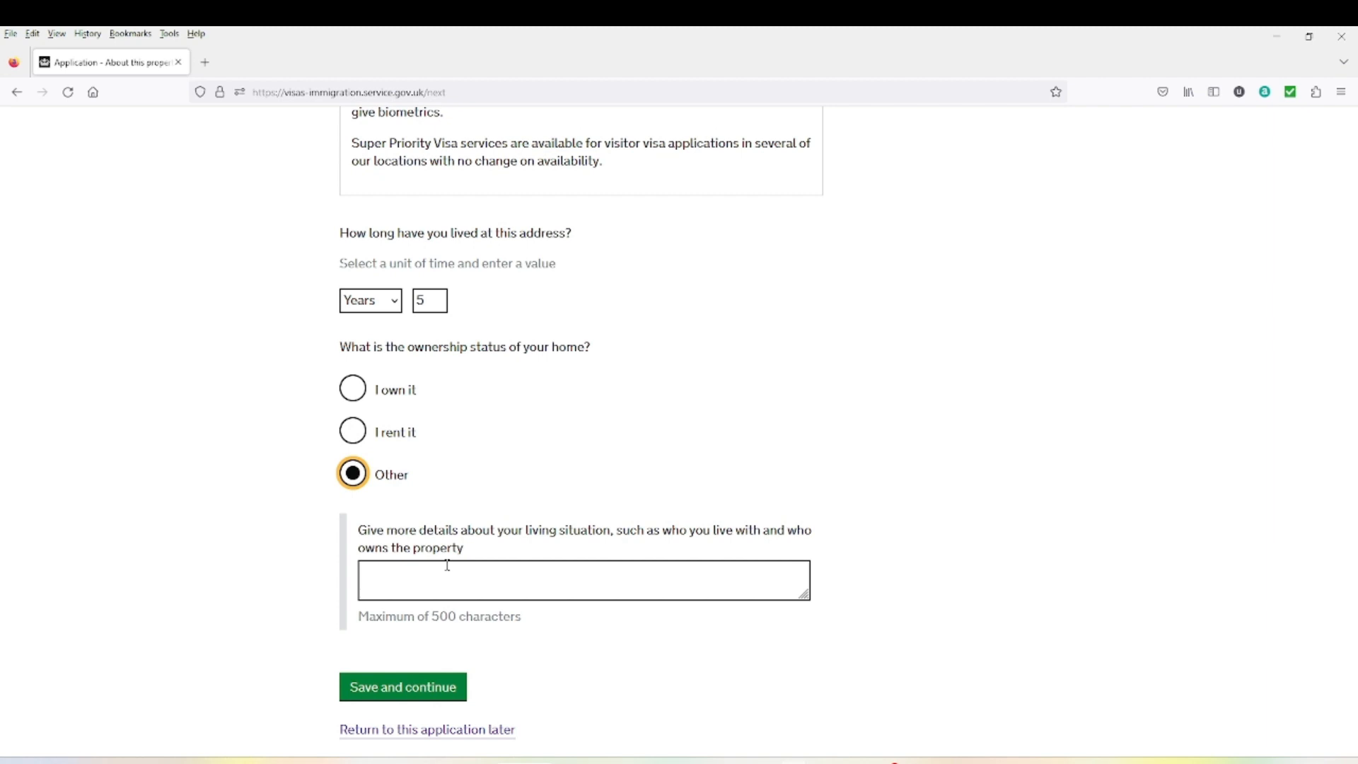
{"action": "left_click_drag", "start_coordinate": [426, 615], "coordinate": [521, 616]}
{"action": "left_click", "coordinate": [561, 633]}
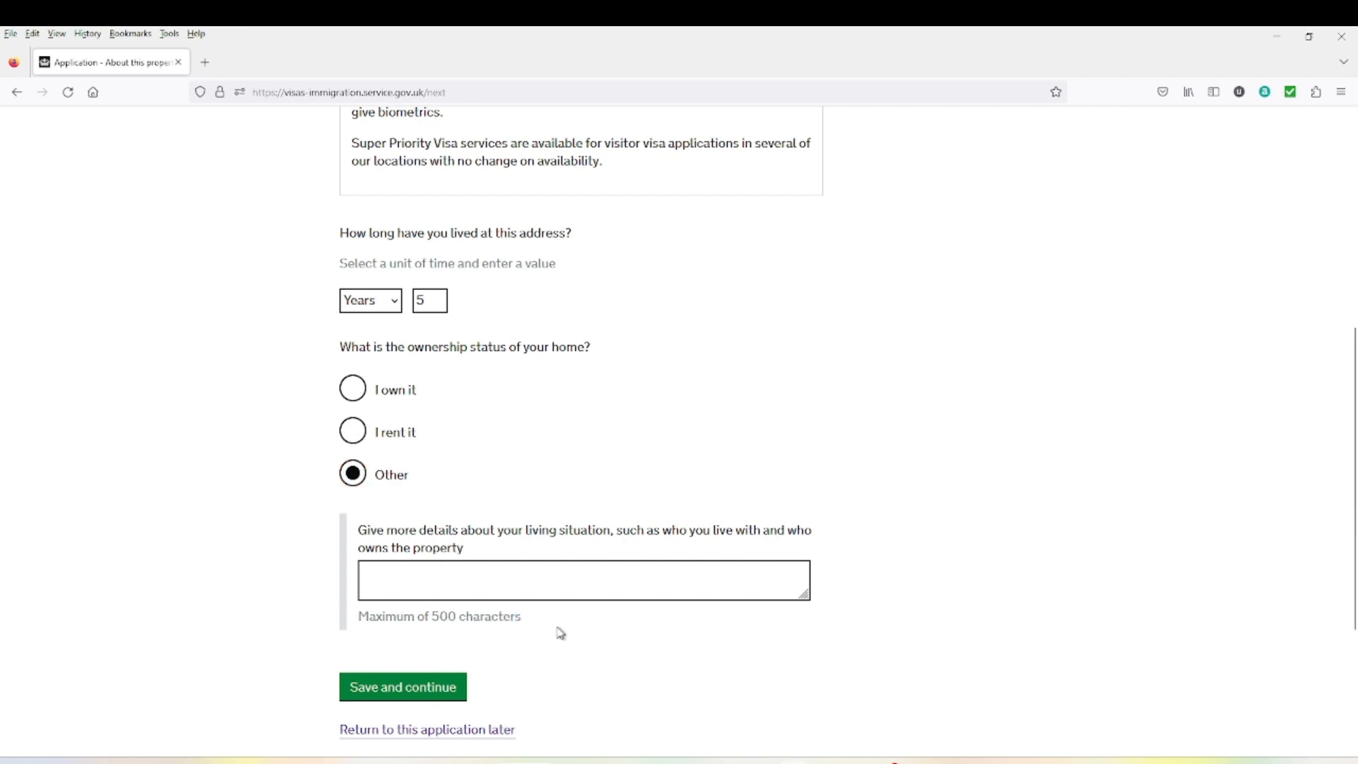
Set the ownership status of the home to "I own it" and save the answers
{"action": "left_click", "coordinate": [354, 389]}
{"action": "left_click", "coordinate": [409, 549]}
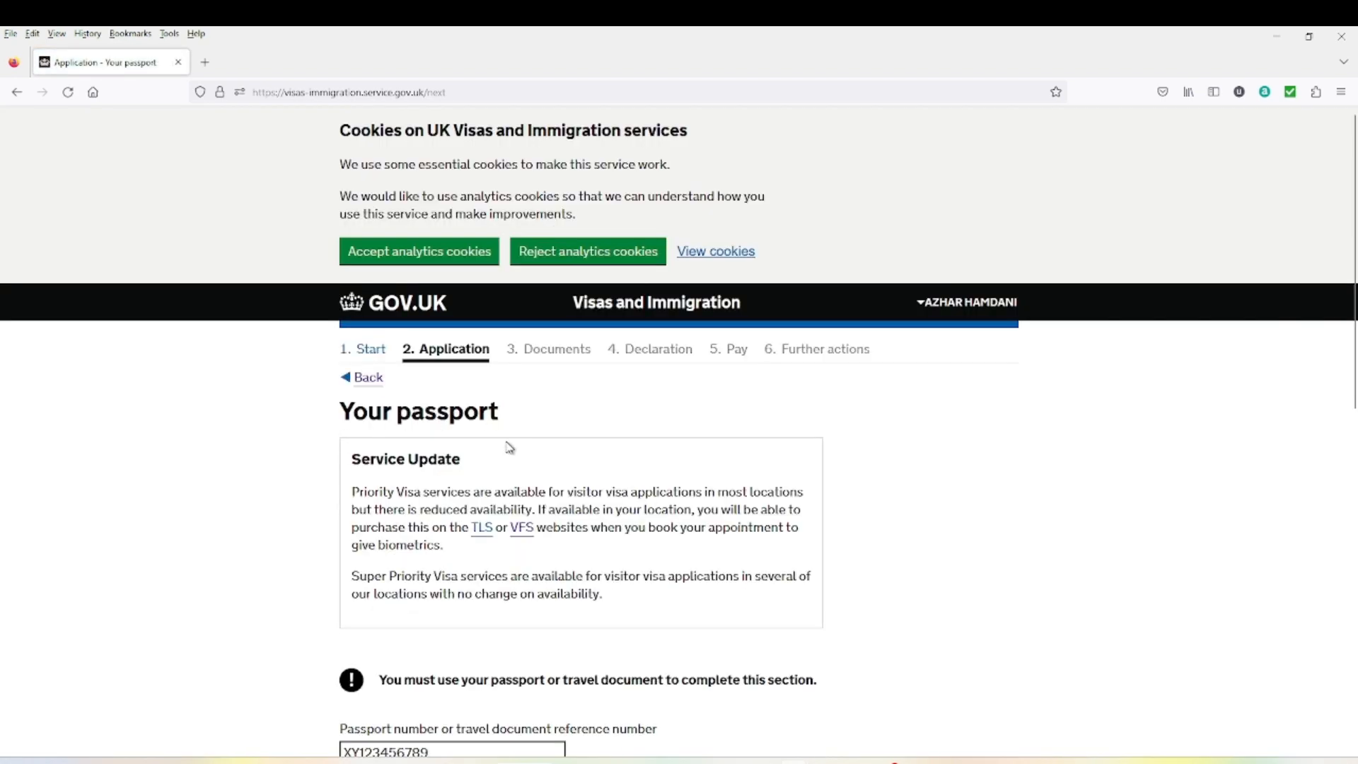
Enter the passport number, issuing authority PAKISTAN, issue date 01 01 2021 and expiry date 31 12 2026
{"action": "scroll", "coordinate": [498, 446], "scroll_direction": "down", "scroll_amount": 2}
{"action": "scroll", "coordinate": [528, 630], "scroll_direction": "down", "scroll_amount": 2}
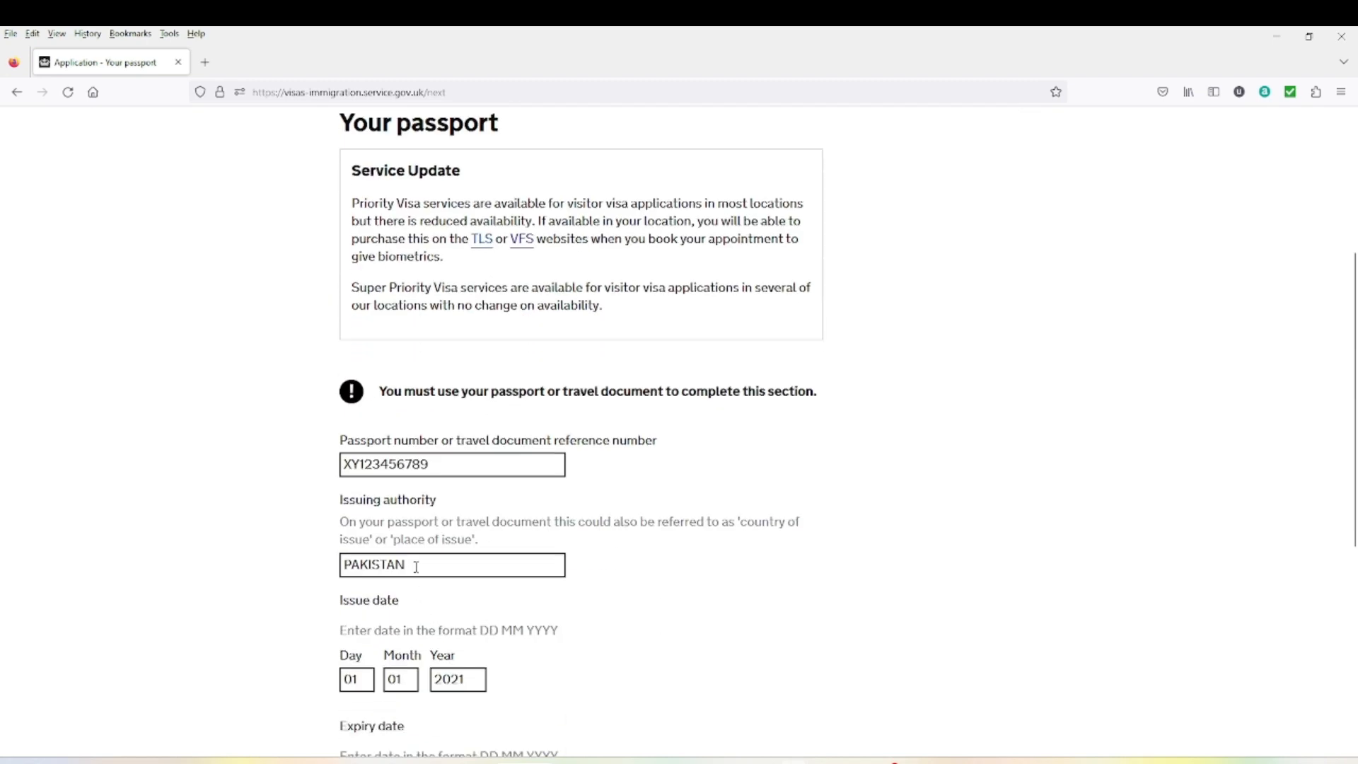
{"action": "scroll", "coordinate": [466, 558], "scroll_direction": "down", "scroll_amount": 2}
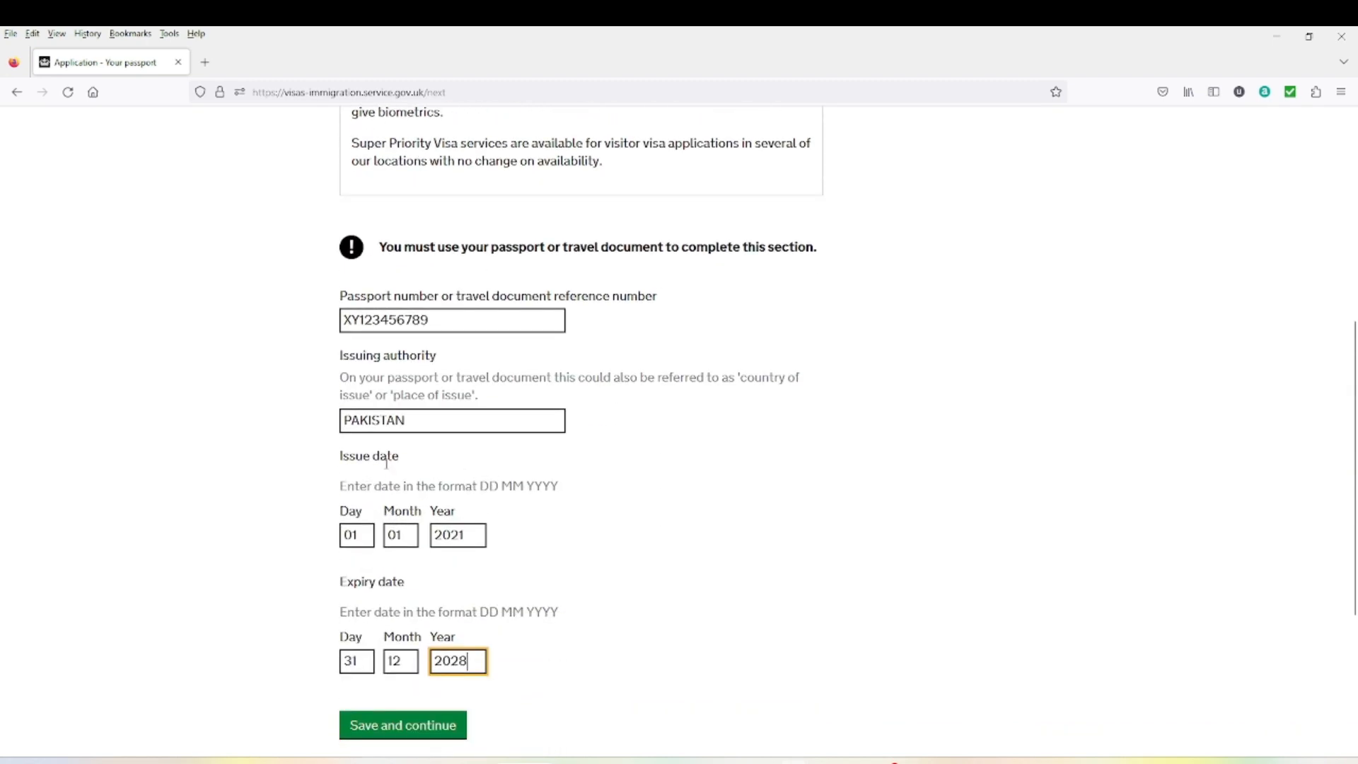
{"action": "scroll", "coordinate": [443, 591], "scroll_direction": "down", "scroll_amount": 1}
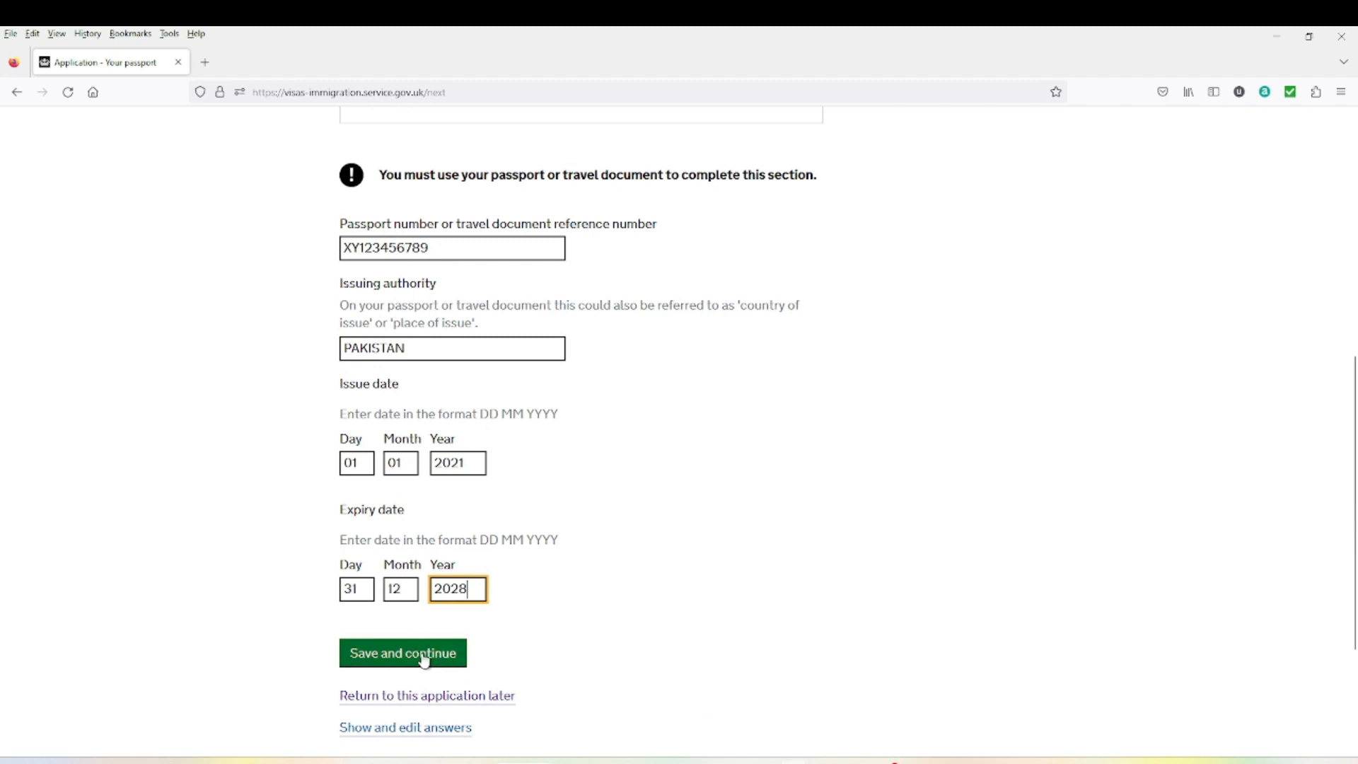
{"action": "key", "text": "BackSpace"}
{"action": "type", "text": "6"}
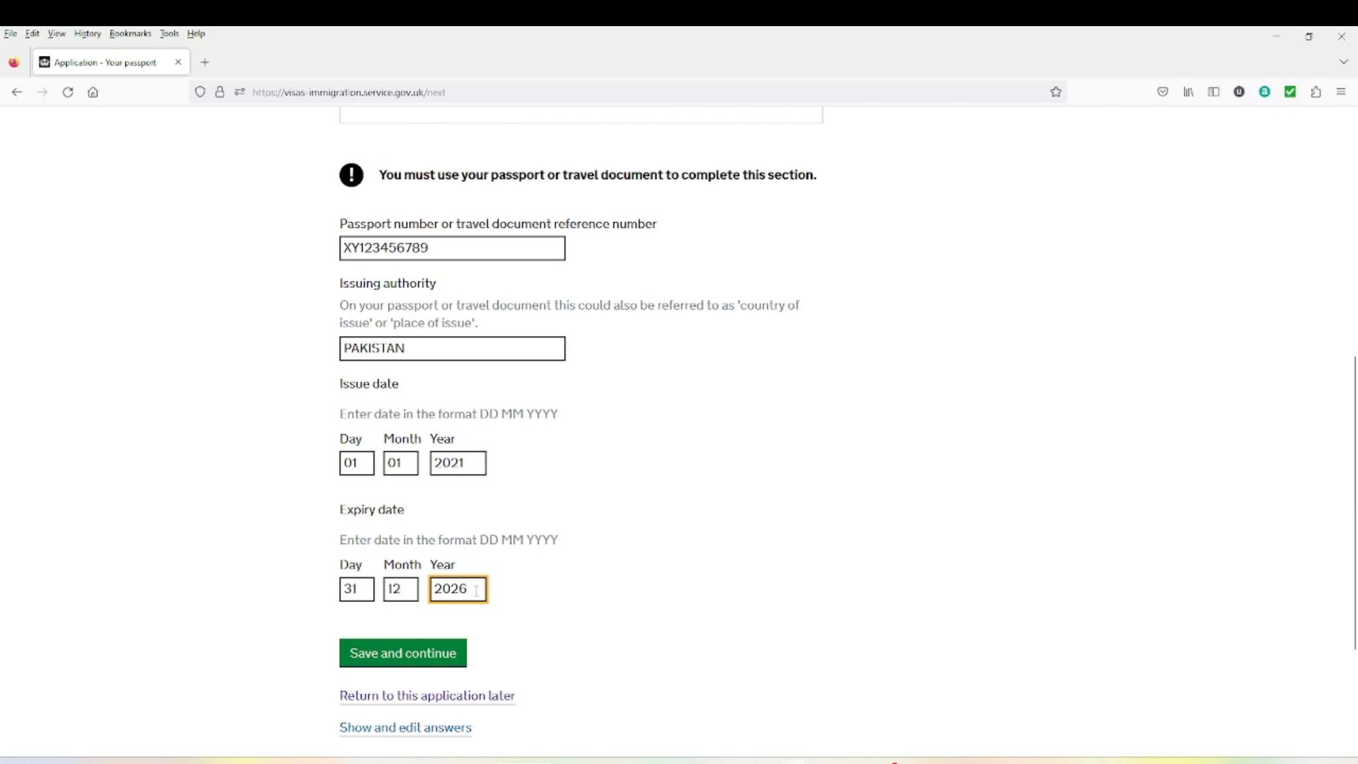
Review the completed passport details and save them
{"action": "scroll", "coordinate": [481, 589], "scroll_direction": "up", "scroll_amount": 4}
{"action": "scroll", "coordinate": [495, 584], "scroll_direction": "down", "scroll_amount": 5}
{"action": "left_click", "coordinate": [621, 592]}
{"action": "scroll", "coordinate": [475, 543], "scroll_direction": "up", "scroll_amount": 8}
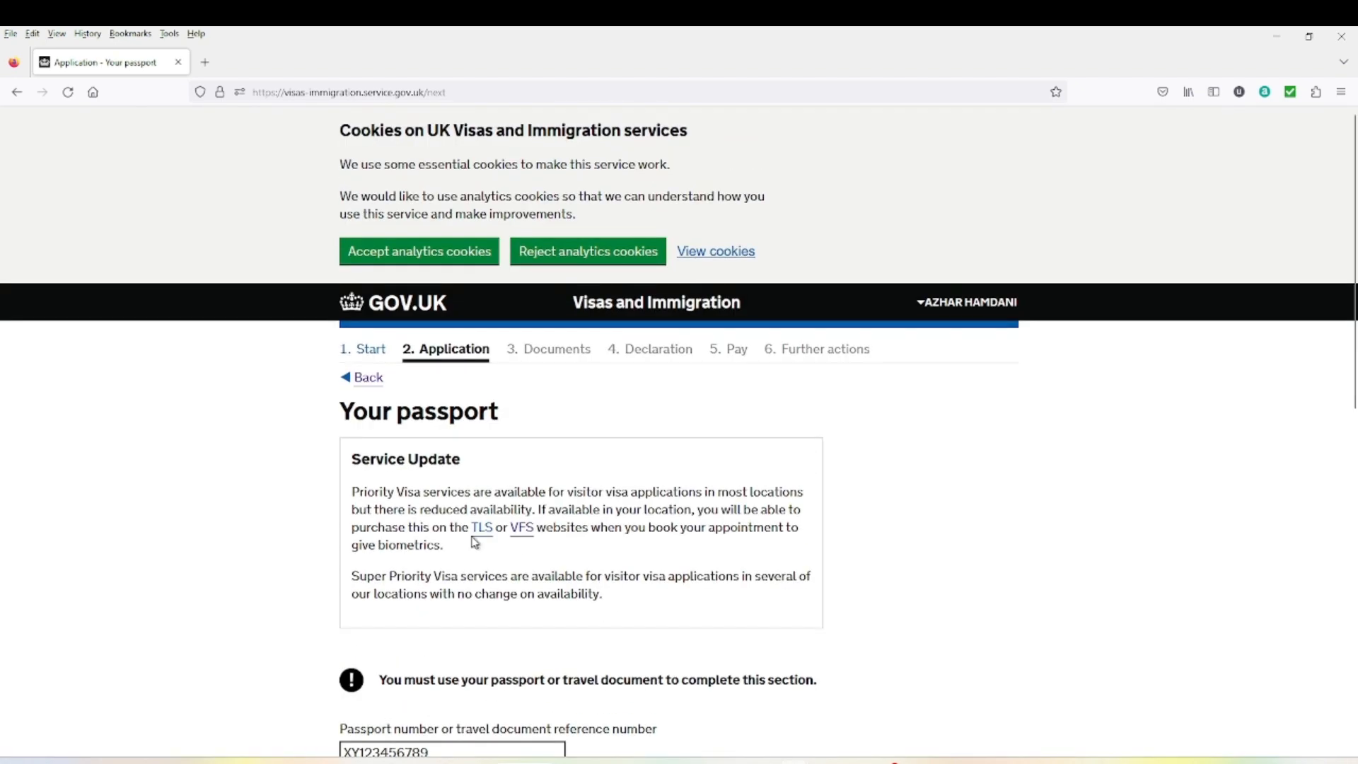
{"action": "scroll", "coordinate": [514, 439], "scroll_direction": "down", "scroll_amount": 1}
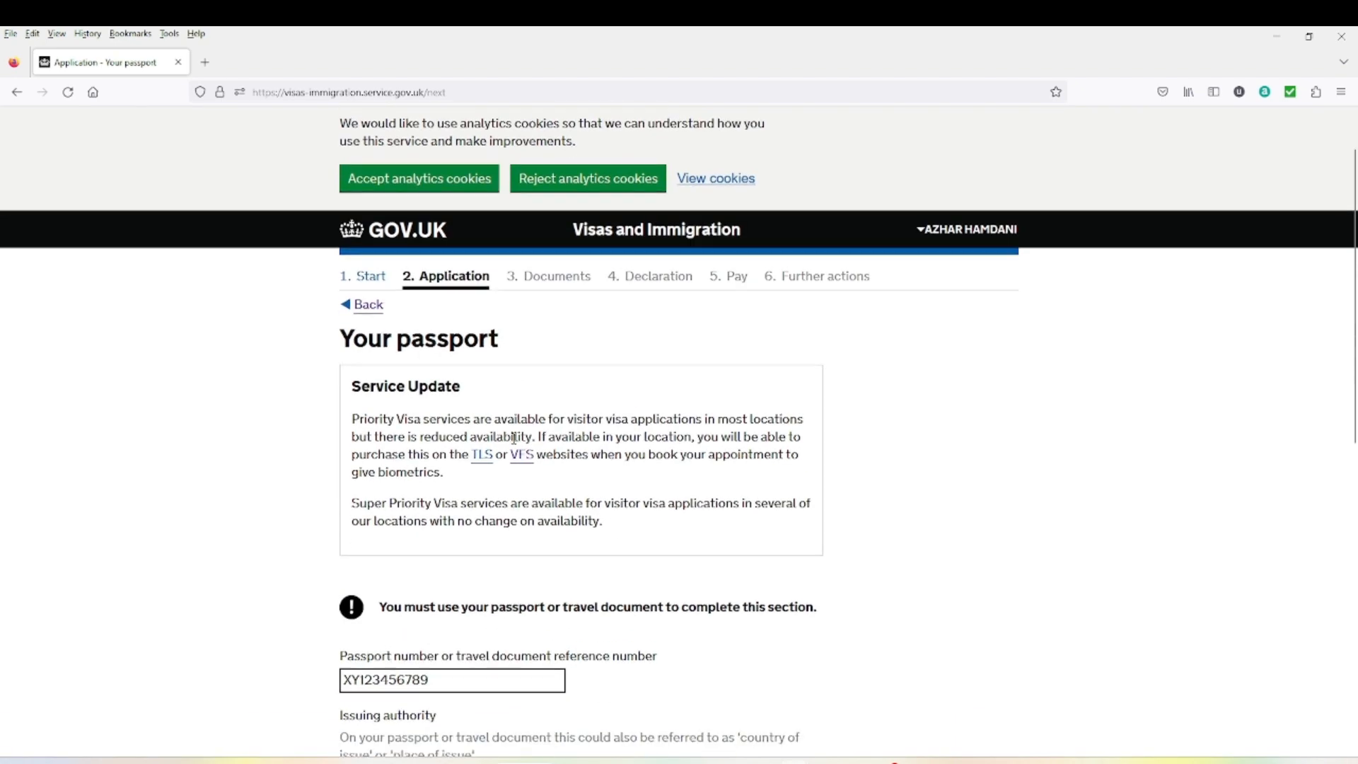
{"action": "scroll", "coordinate": [514, 438], "scroll_direction": "down", "scroll_amount": 3}
{"action": "scroll", "coordinate": [424, 587], "scroll_direction": "down", "scroll_amount": 2}
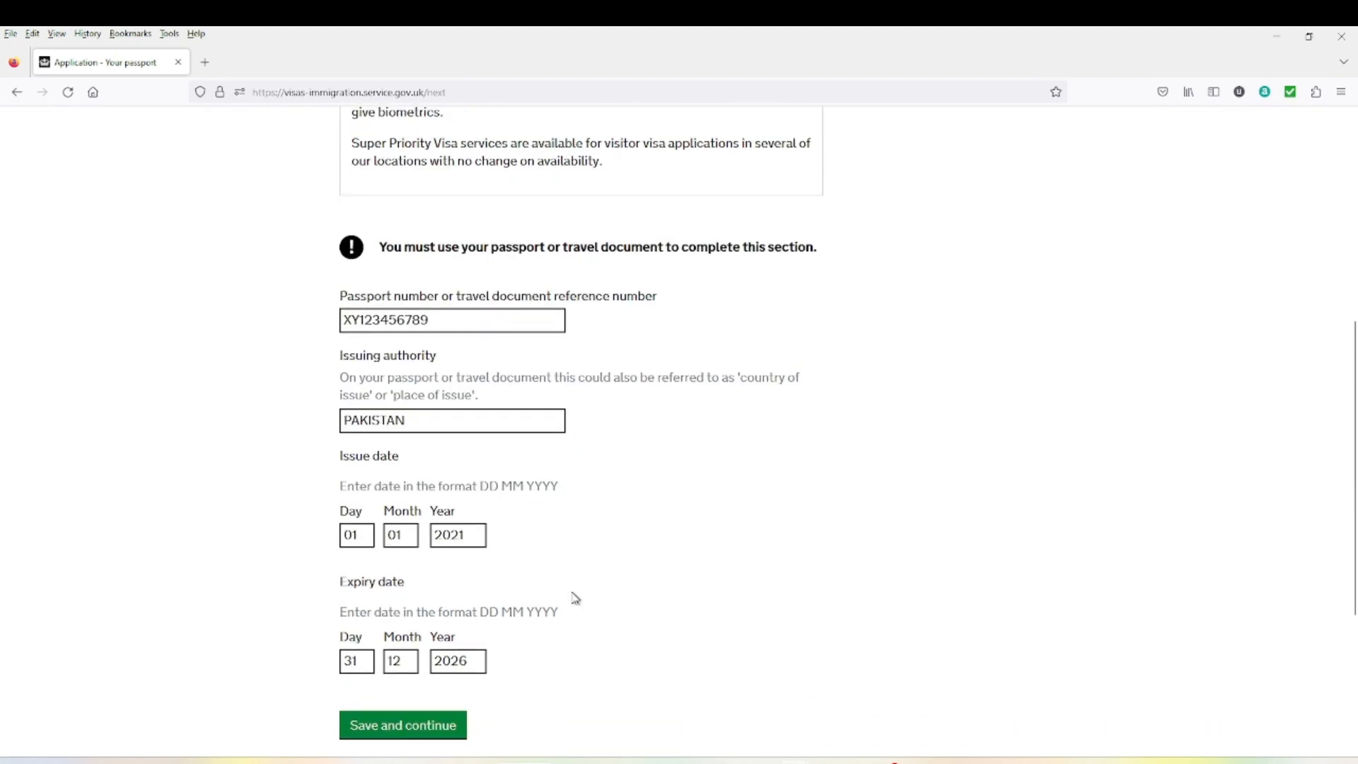
{"action": "left_click", "coordinate": [426, 735]}
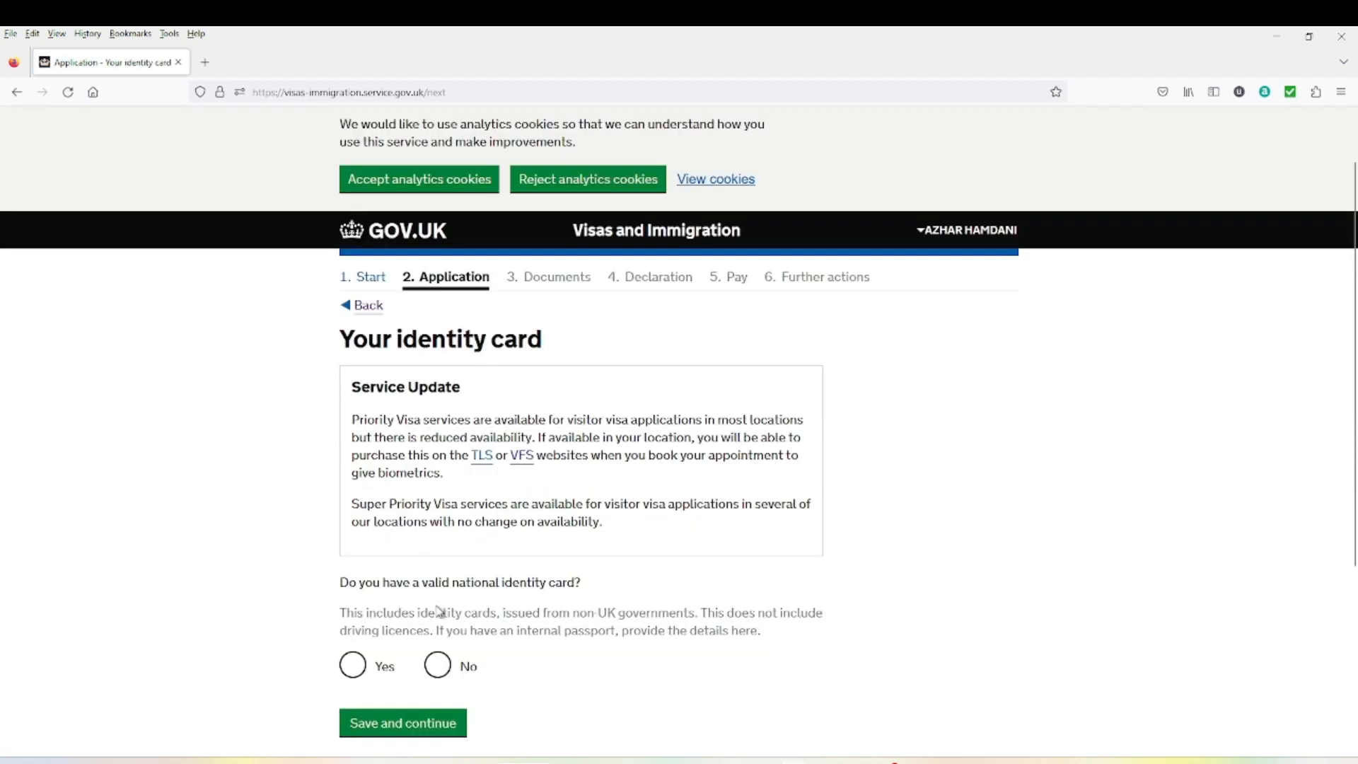
Answer Yes to having a national identity card and enter its number, issuing authority PAKISTAN, issue date 01 01 2018 and expiry date 31 12 2028
{"action": "scroll", "coordinate": [445, 637], "scroll_direction": "down", "scroll_amount": 1}
{"action": "left_click", "coordinate": [357, 670]}
{"action": "scroll", "coordinate": [408, 564], "scroll_direction": "down", "scroll_amount": 3}
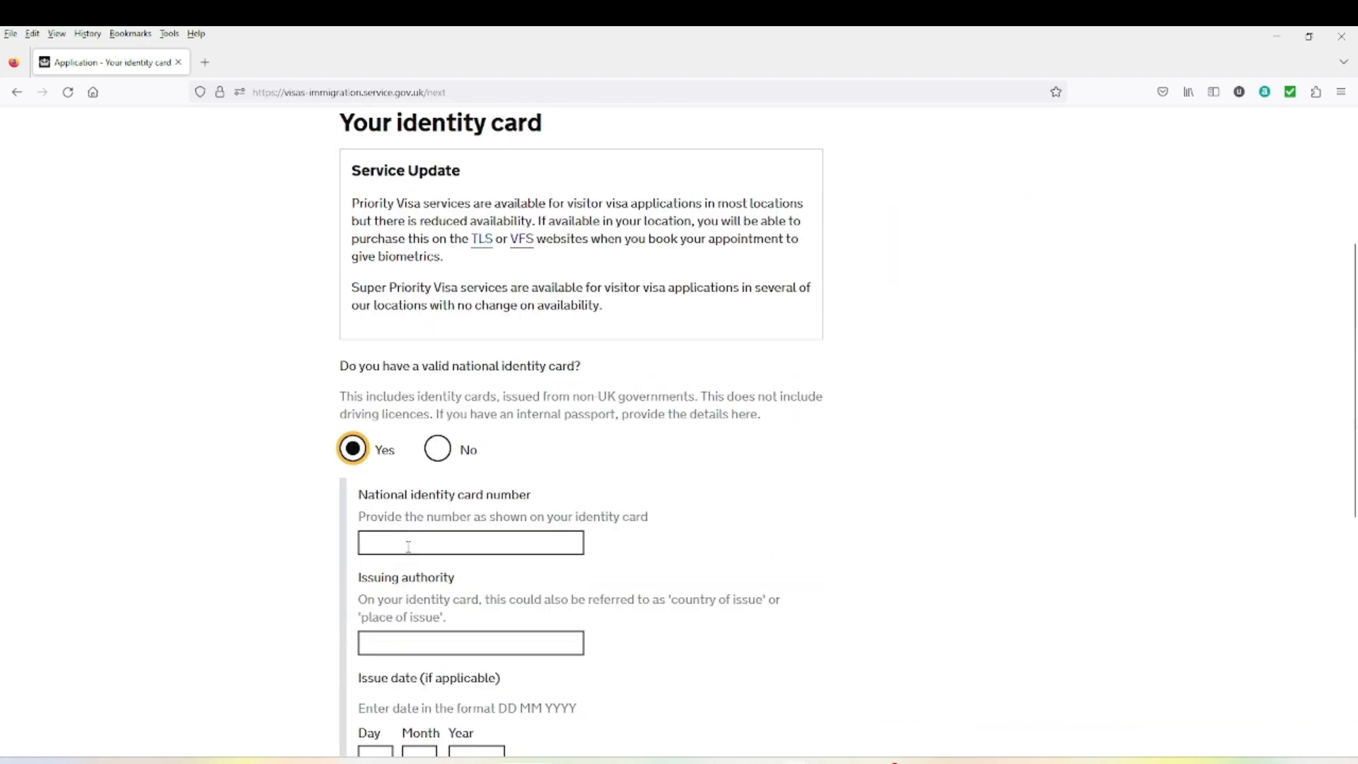
{"action": "left_click", "coordinate": [408, 547]}
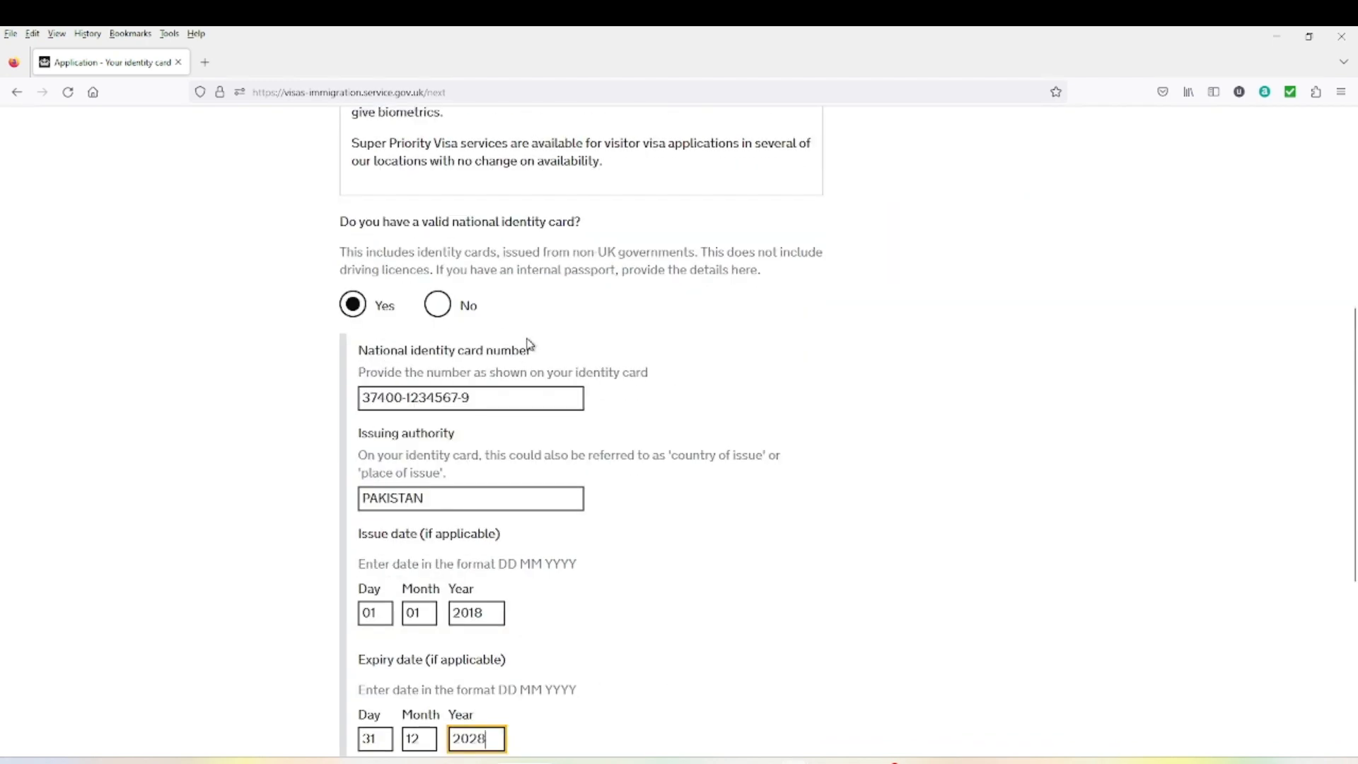
{"action": "scroll", "coordinate": [377, 622], "scroll_direction": "down", "scroll_amount": 1}
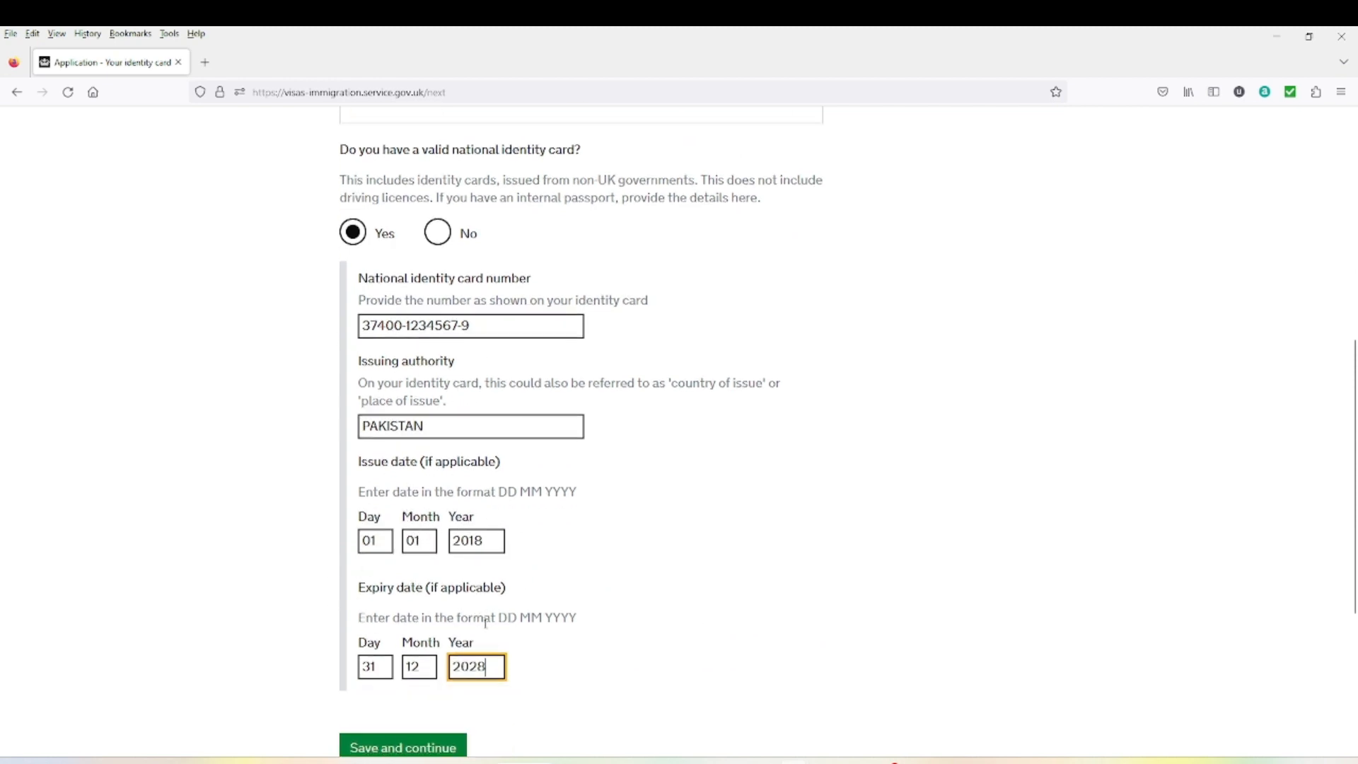
Save the identity card details, then set both the country of nationality and the country of birth to Pakistan
{"action": "left_click", "coordinate": [427, 750]}
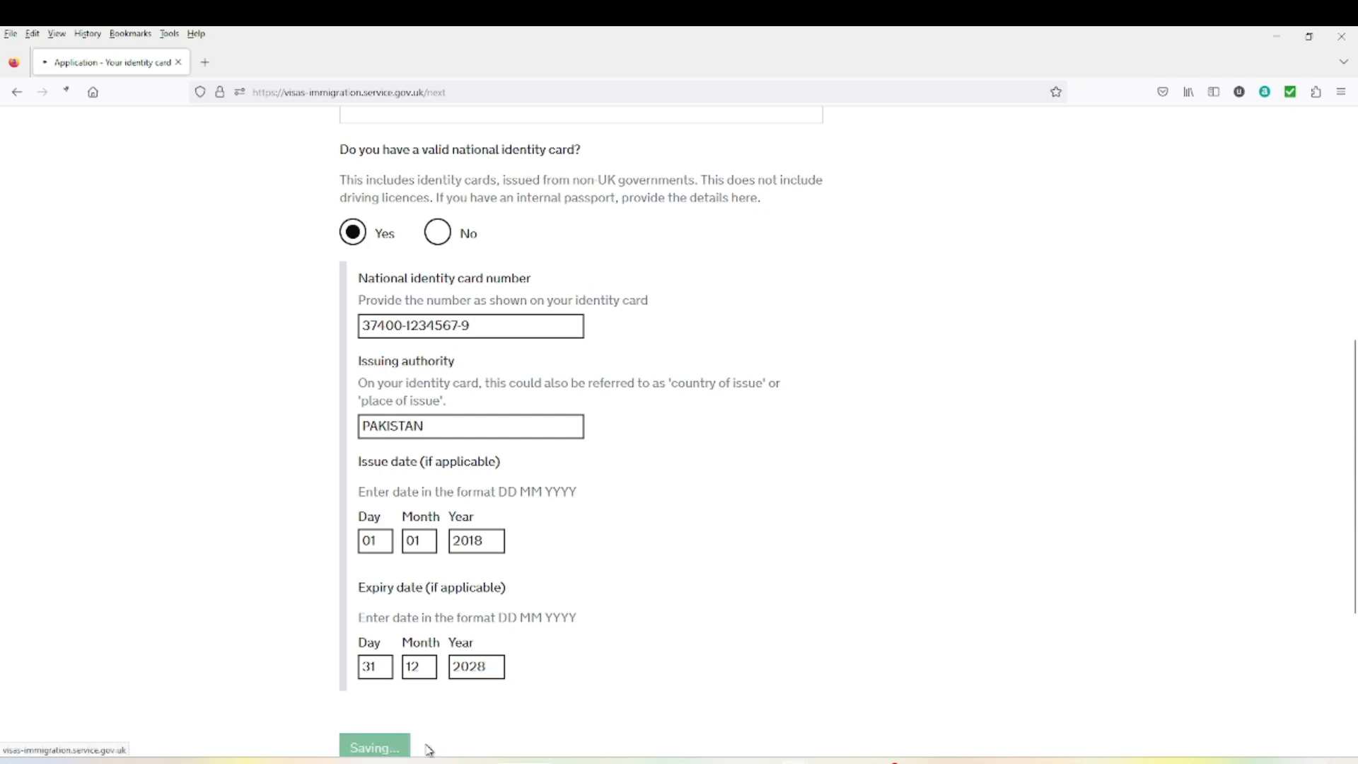
{"action": "scroll", "coordinate": [601, 516], "scroll_direction": "down", "scroll_amount": 4}
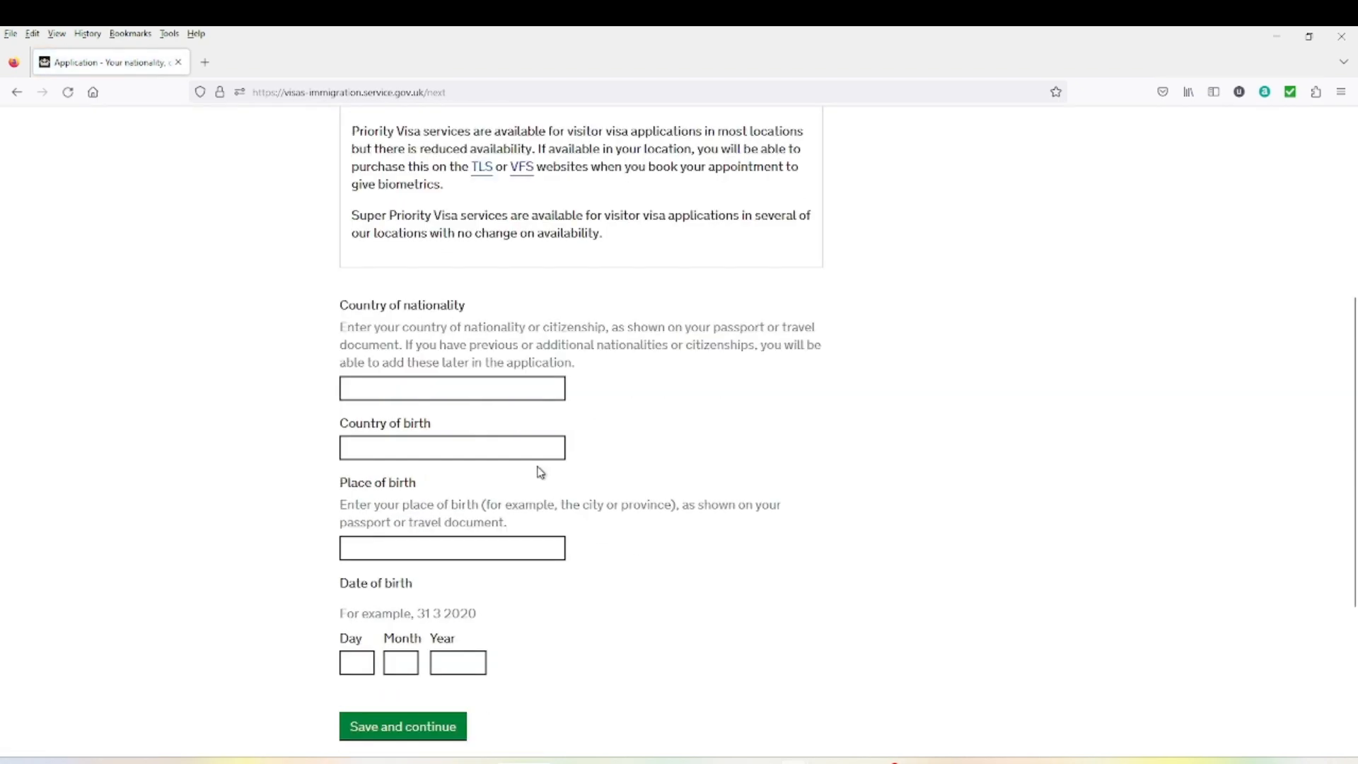
{"action": "left_click", "coordinate": [468, 394]}
{"action": "type", "text": "p"}
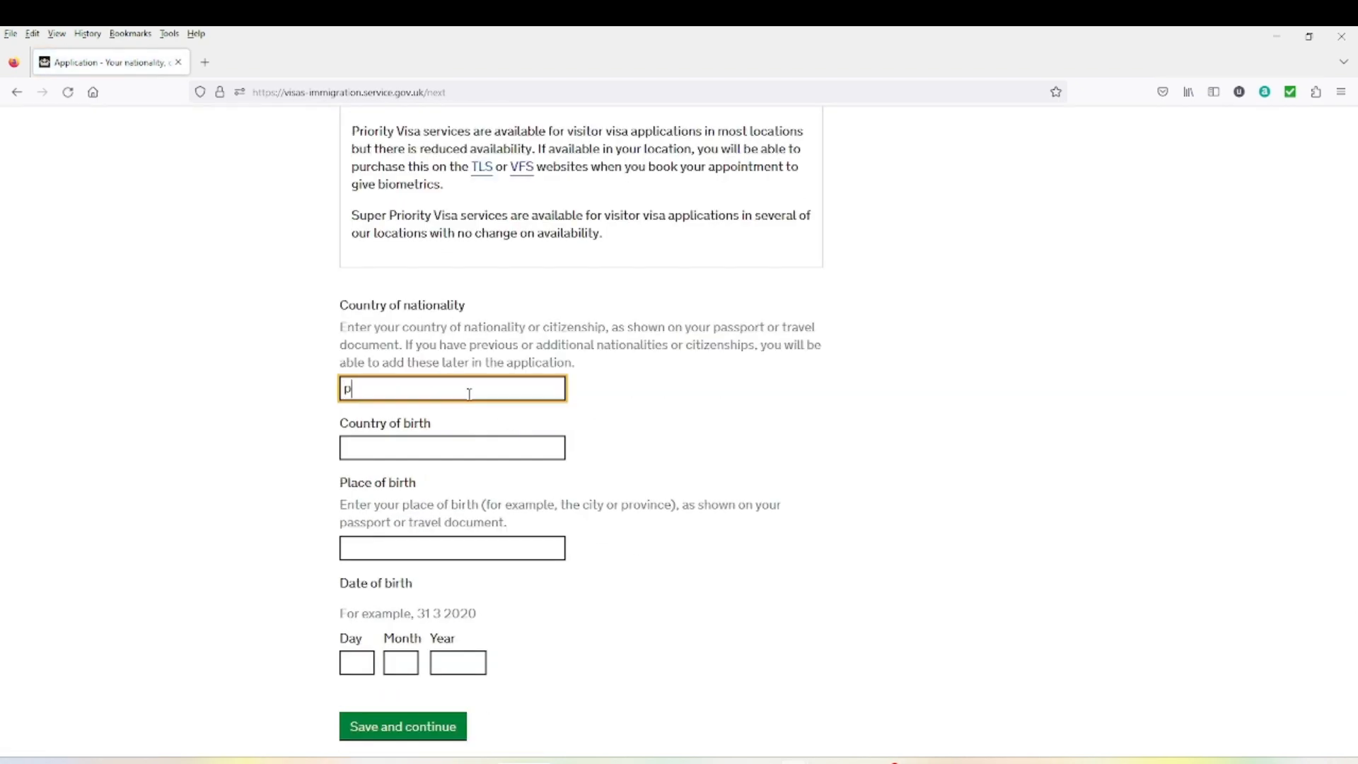
{"action": "type", "text": "ak"}
{"action": "left_click", "coordinate": [431, 412]}
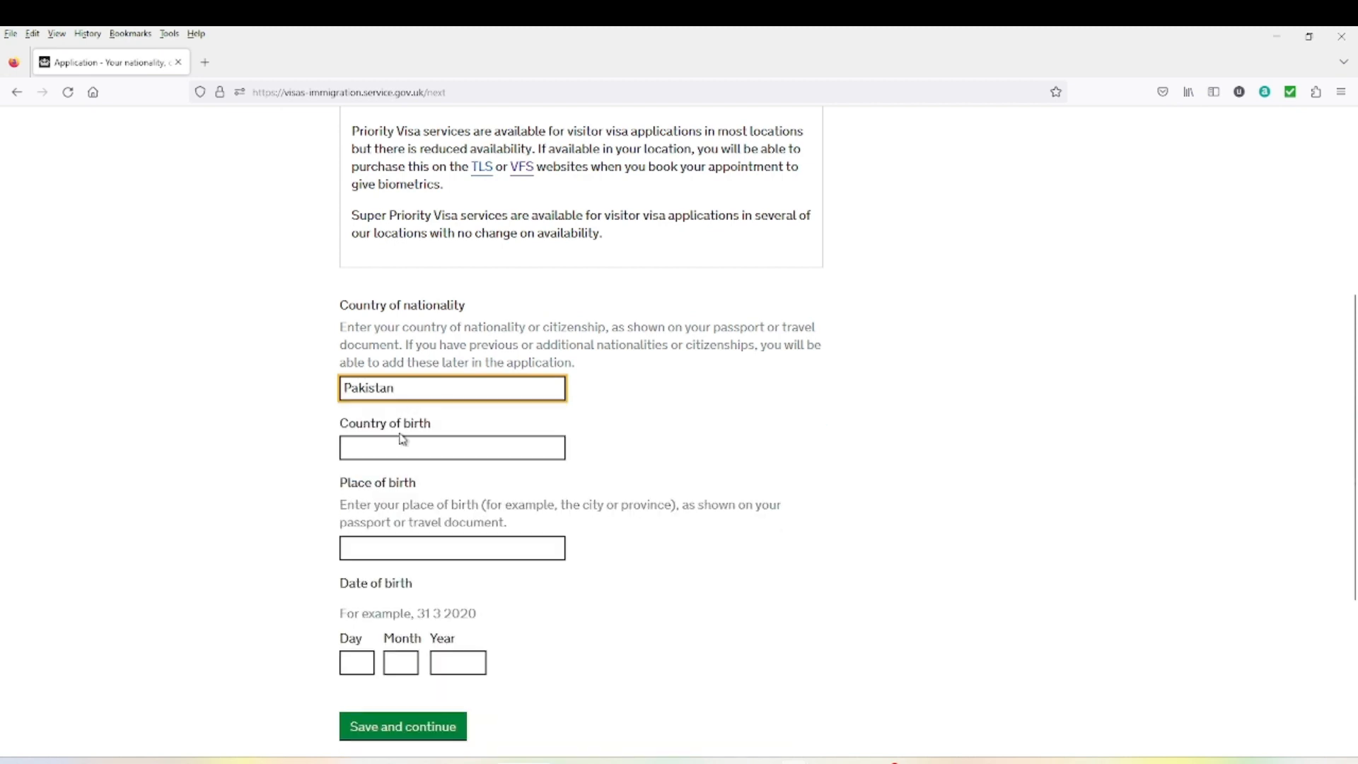
{"action": "left_click", "coordinate": [392, 446]}
{"action": "type", "text": "paki"}
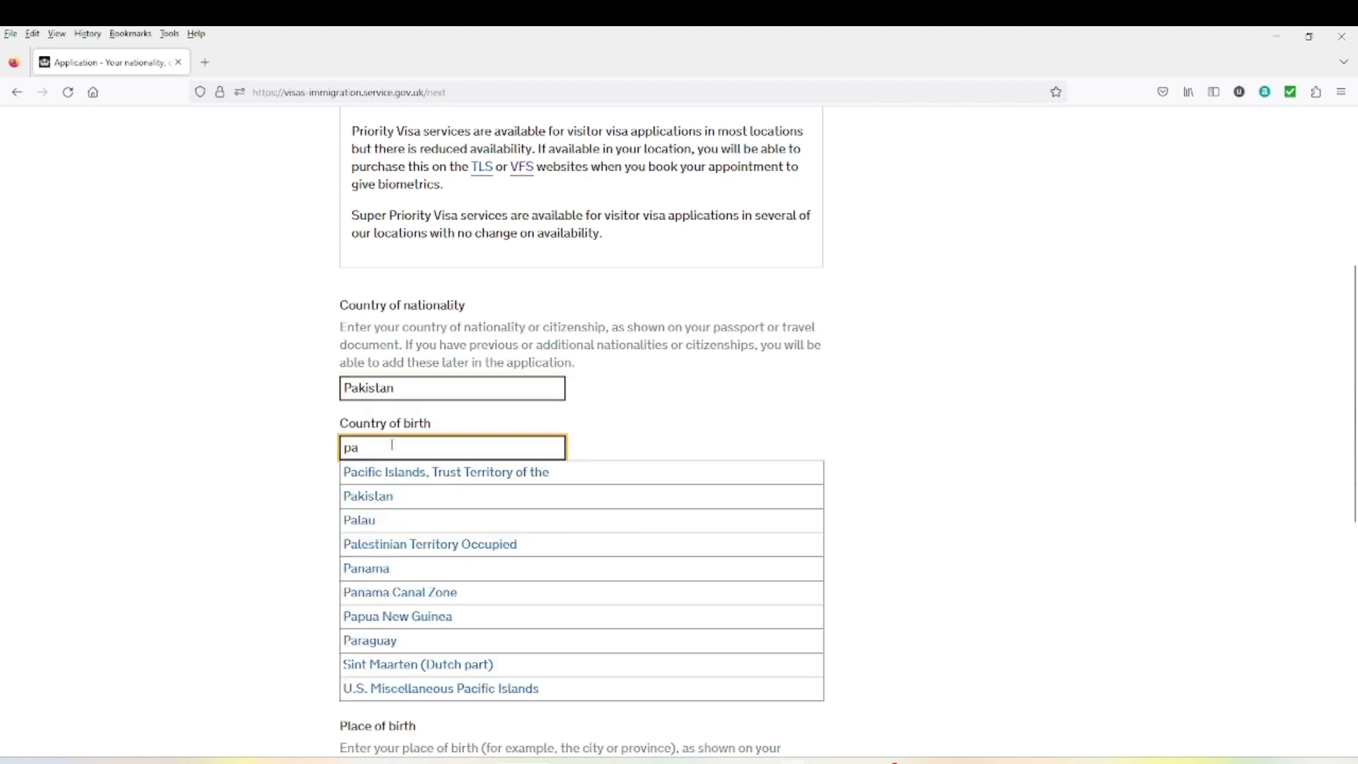
{"action": "left_click", "coordinate": [380, 487]}
Enter GUJRANWALA as the place of birth, fill in the applicant's date of birth, and save the answers
{"action": "scroll", "coordinate": [382, 486], "scroll_direction": "down", "scroll_amount": 1}
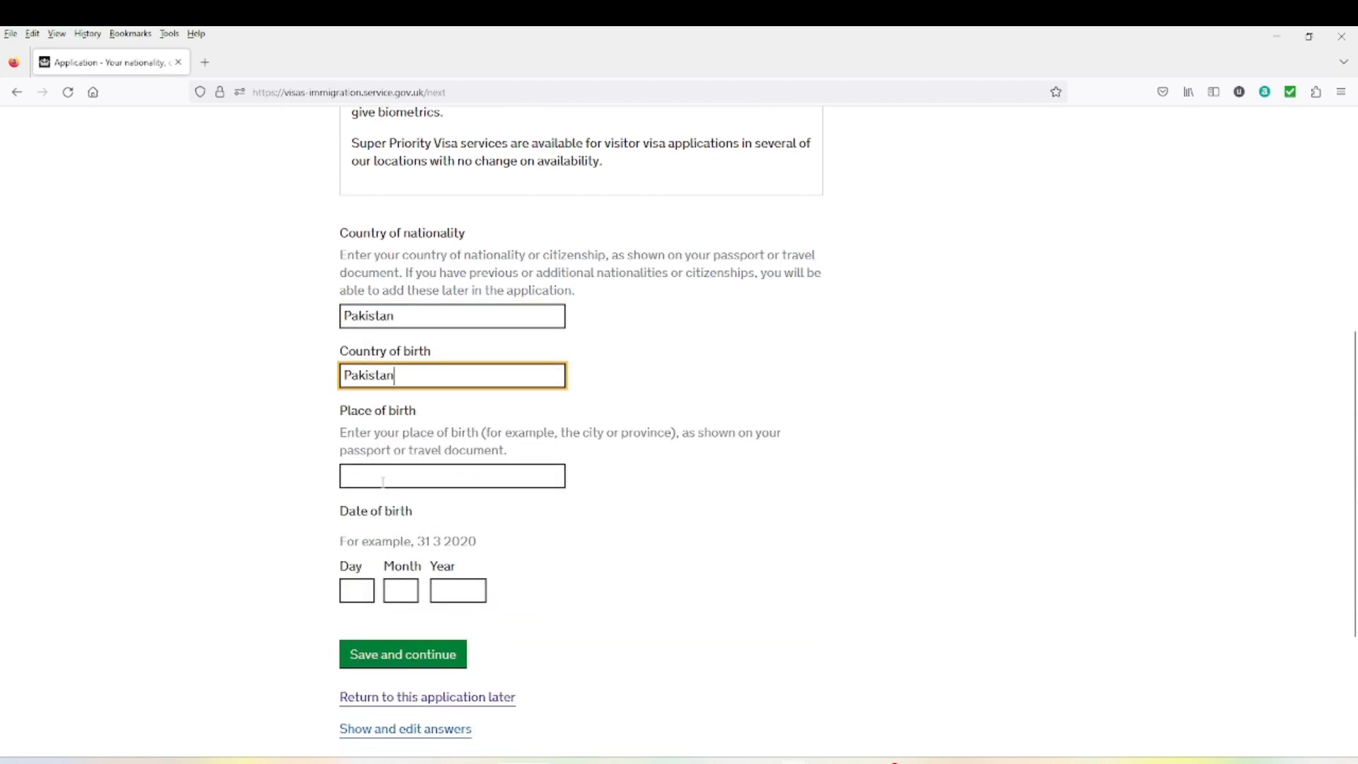
{"action": "left_click", "coordinate": [382, 478]}
{"action": "type", "text": "gu"}
{"action": "left_click", "coordinate": [371, 496]}
{"action": "scroll", "coordinate": [371, 496], "scroll_direction": "down", "scroll_amount": 1}
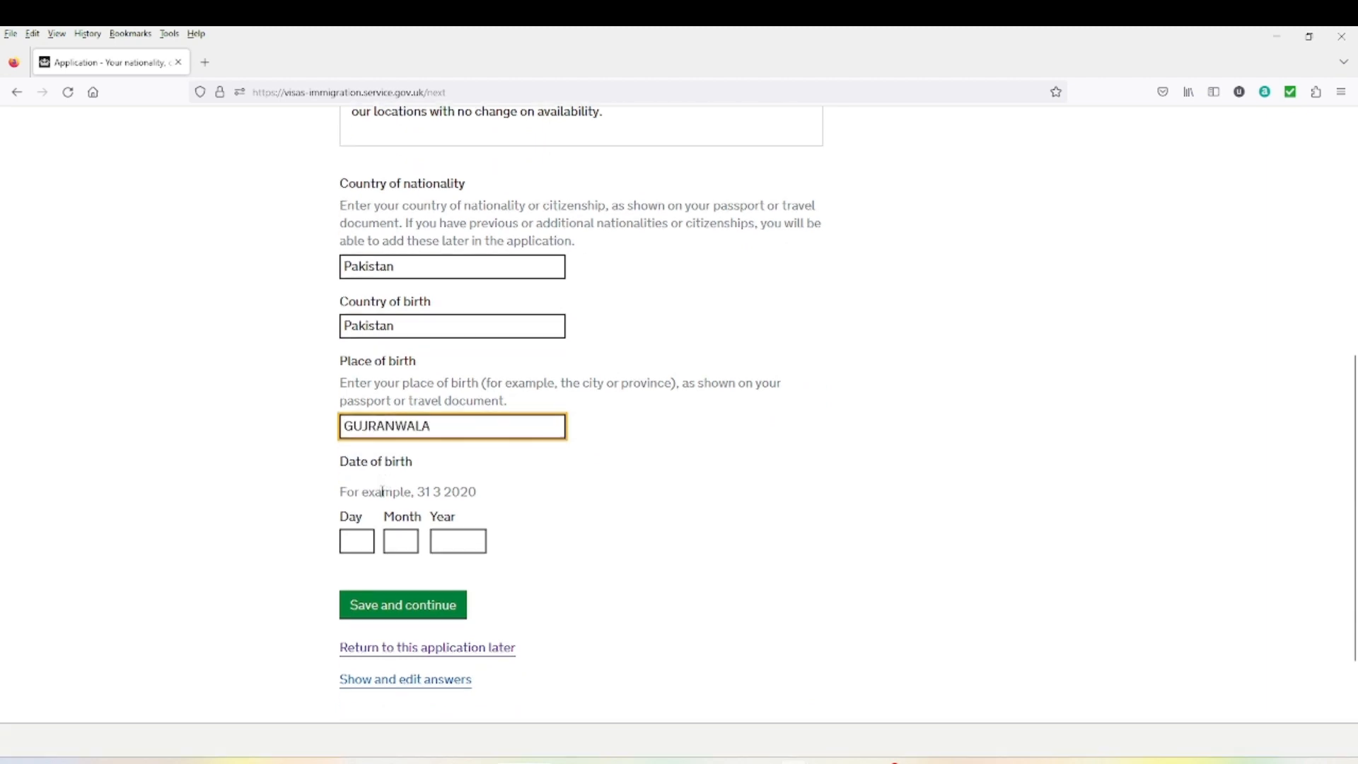
{"action": "left_click", "coordinate": [366, 515]}
{"action": "type", "text": "01"}
{"action": "left_click", "coordinate": [410, 520]}
{"action": "type", "text": "01"}
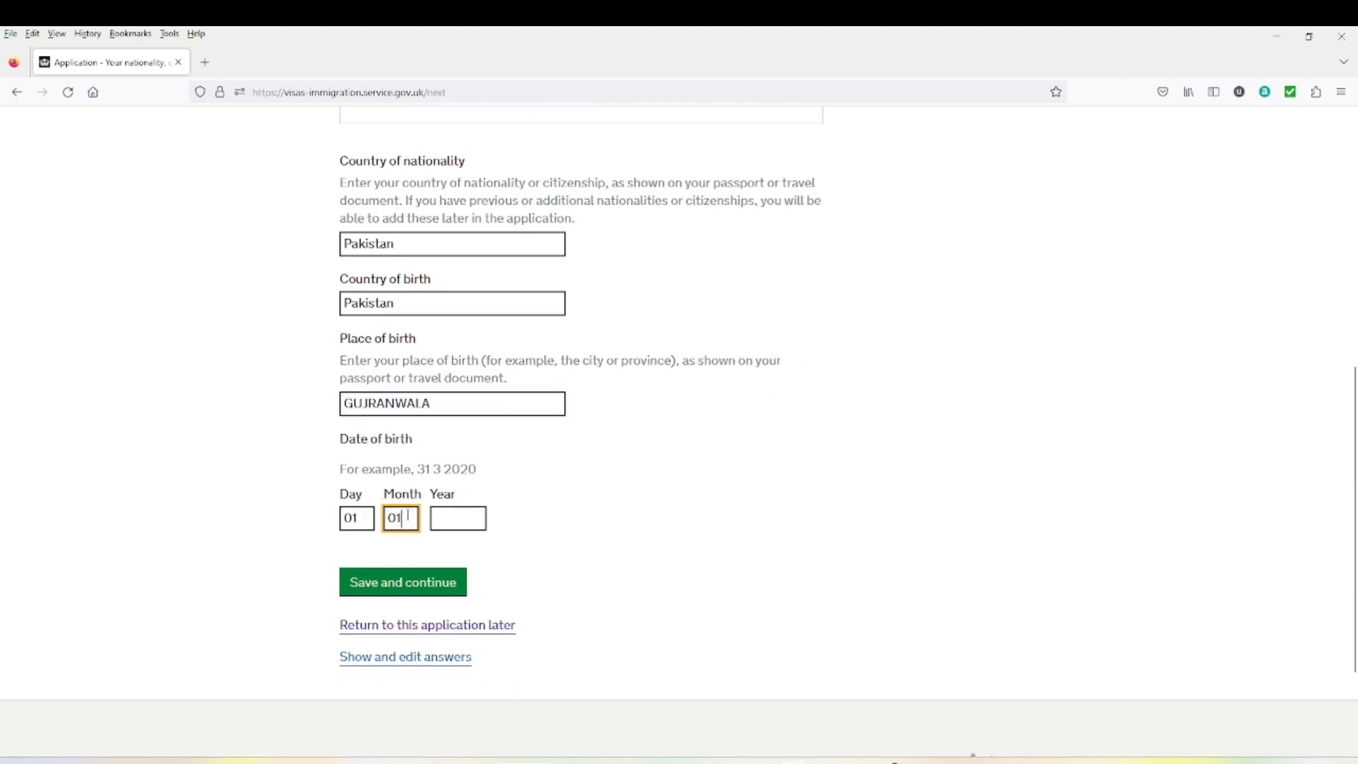
{"action": "left_click", "coordinate": [451, 521]}
{"action": "type", "text": "2000"}
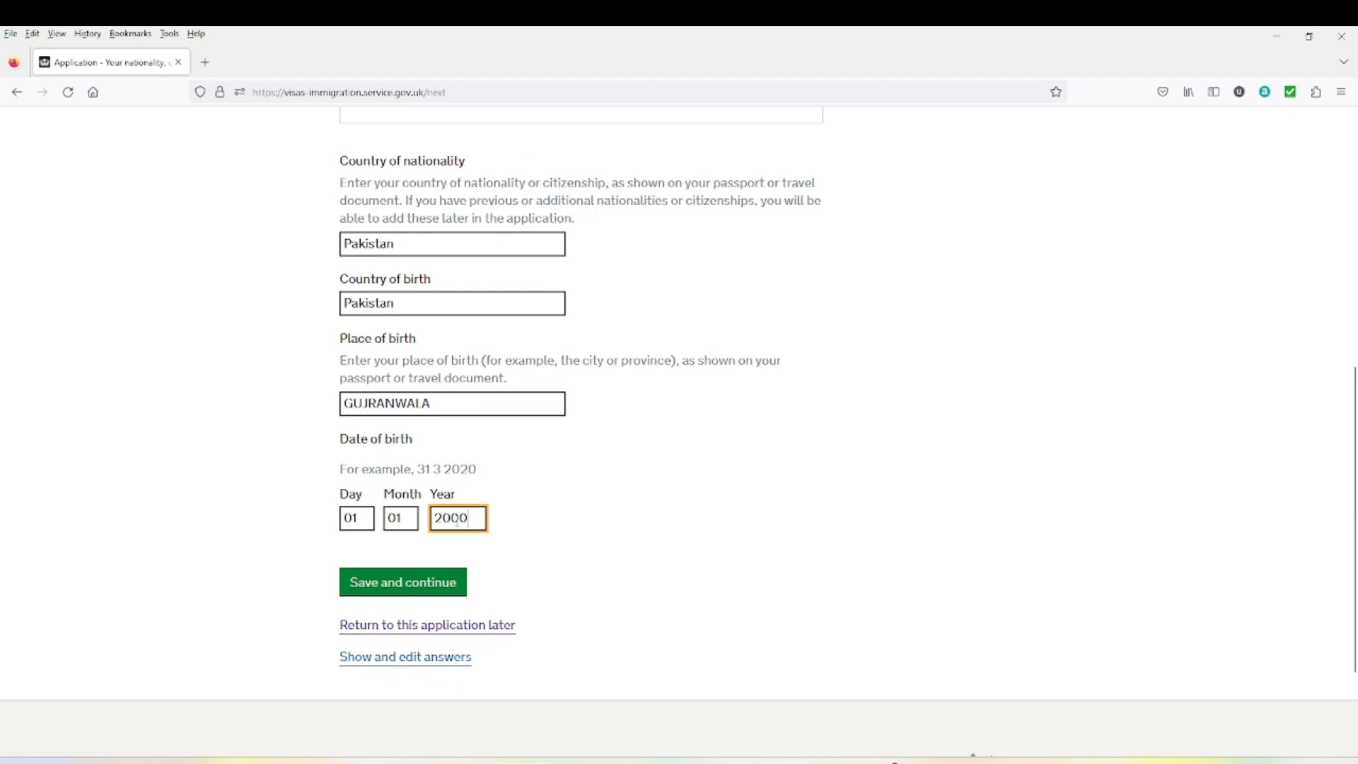
{"action": "left_click", "coordinate": [404, 592]}
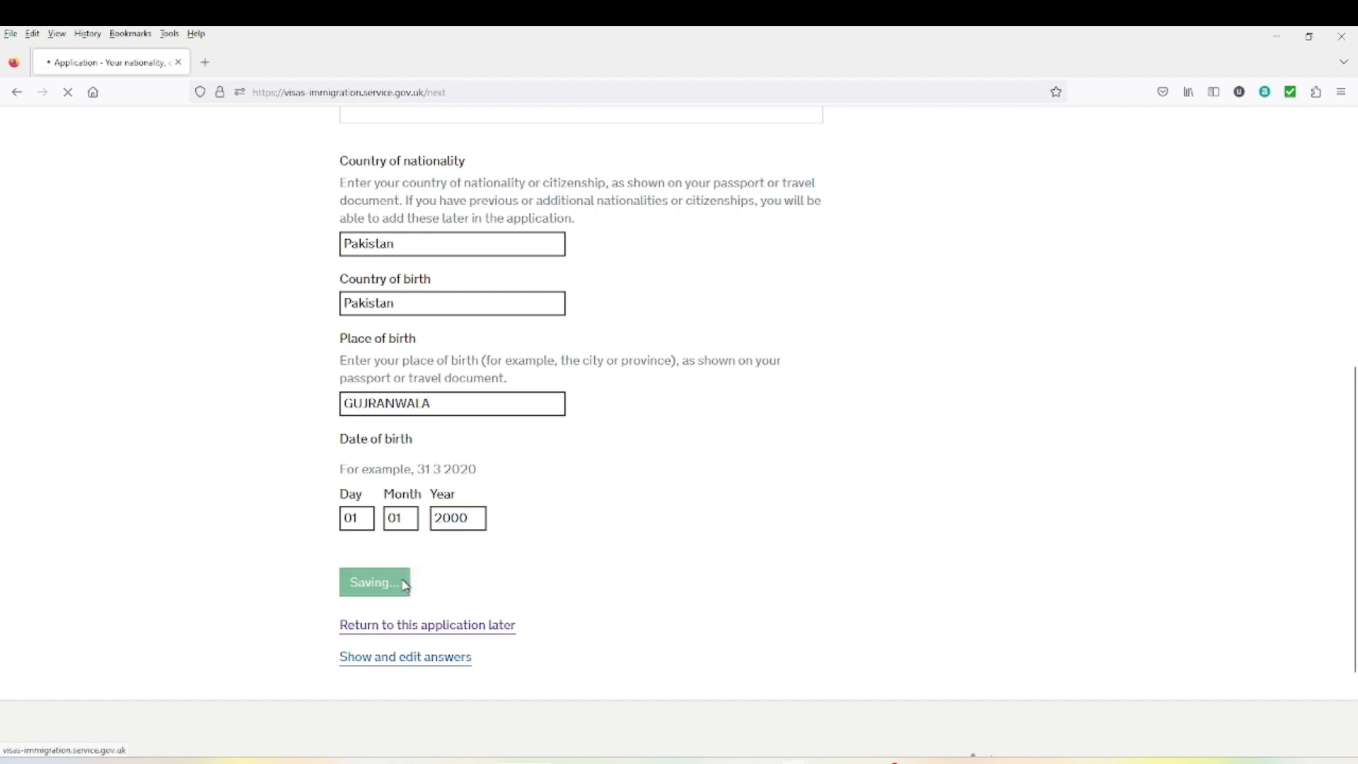
Answer No to currently or previously holding any other nationality or citizenship, and save the answer
{"action": "scroll", "coordinate": [414, 529], "scroll_direction": "down", "scroll_amount": 2}
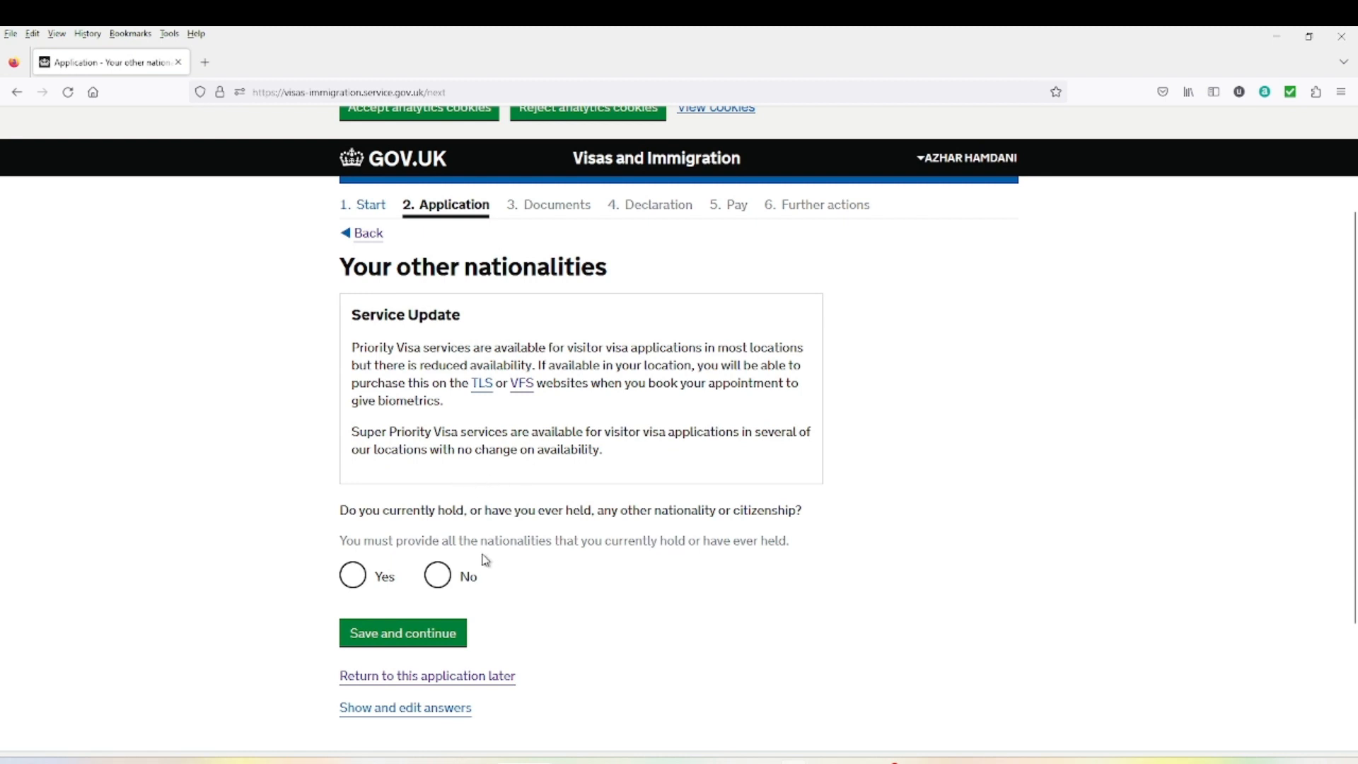
{"action": "left_click", "coordinate": [358, 580]}
{"action": "left_click", "coordinate": [438, 576]}
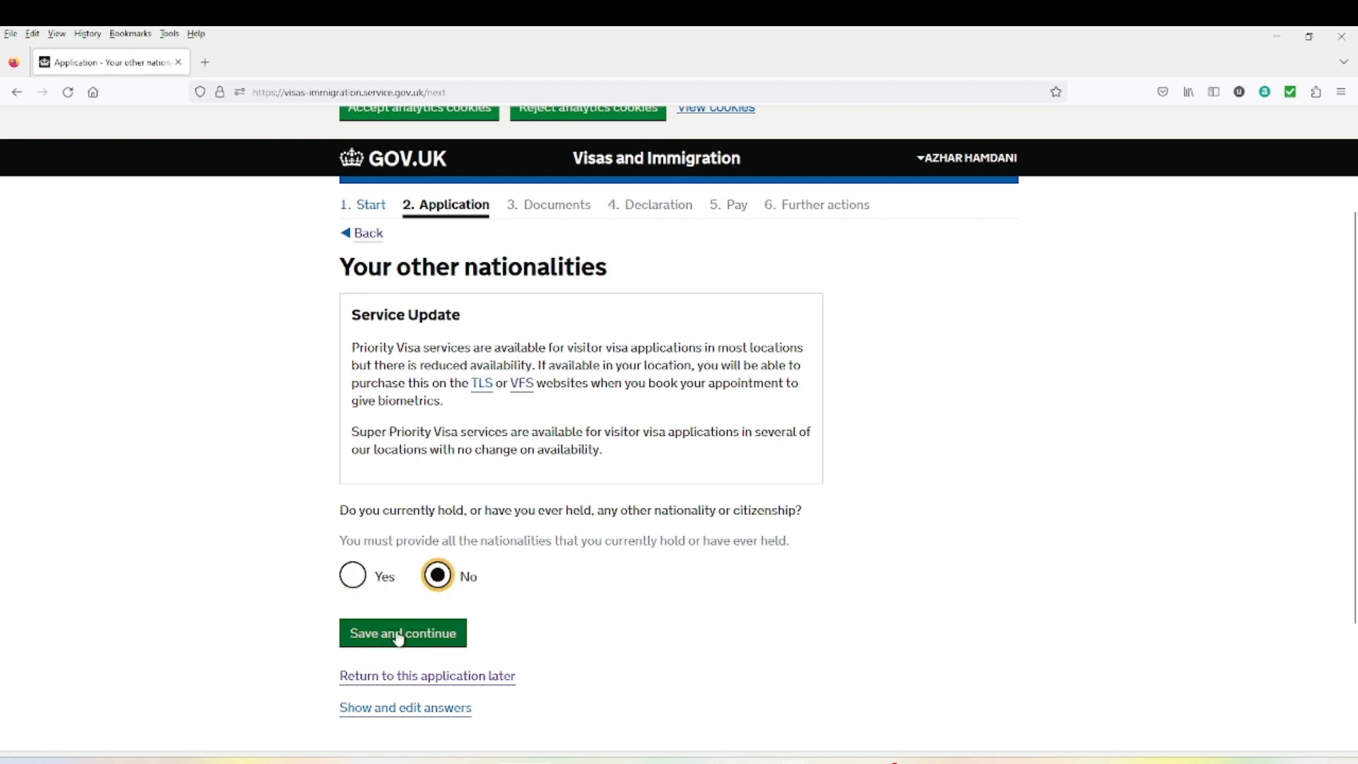
{"action": "left_click", "coordinate": [394, 640]}
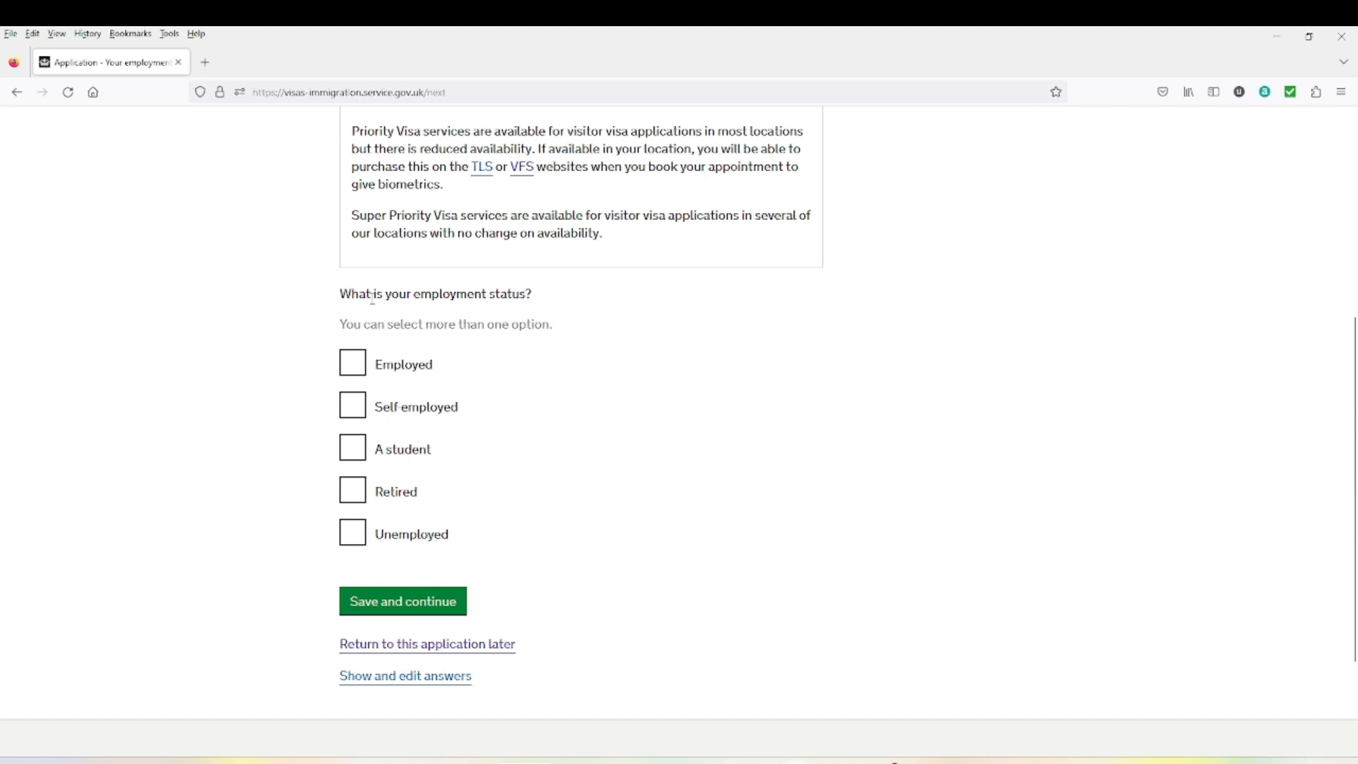
Set the employment status to Employed and save the answer
{"action": "left_click", "coordinate": [357, 369]}
{"action": "left_click", "coordinate": [356, 373]}
{"action": "left_click", "coordinate": [439, 611]}
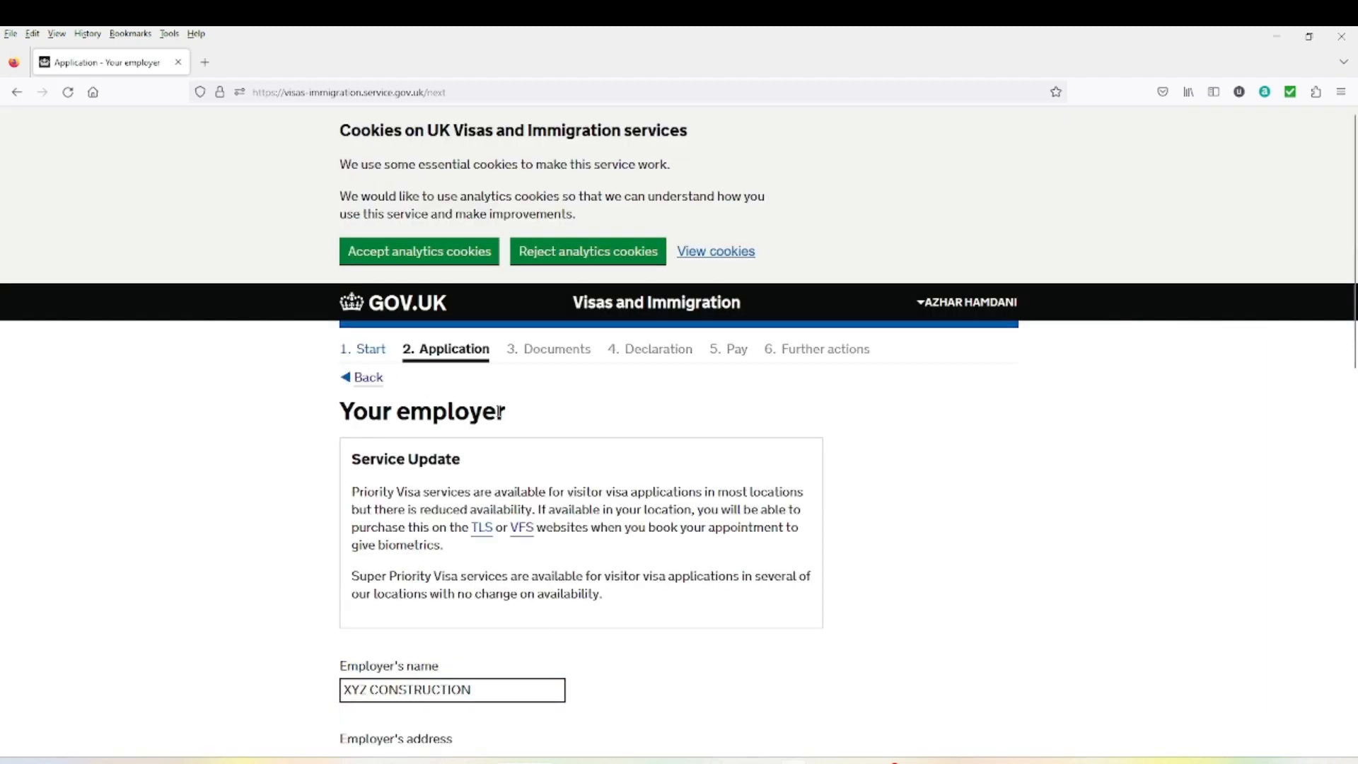
Review the employer's name, address, telephone number and employment start date, and save them
{"action": "scroll", "coordinate": [417, 612], "scroll_direction": "down", "scroll_amount": 2}
{"action": "scroll", "coordinate": [403, 622], "scroll_direction": "down", "scroll_amount": 5}
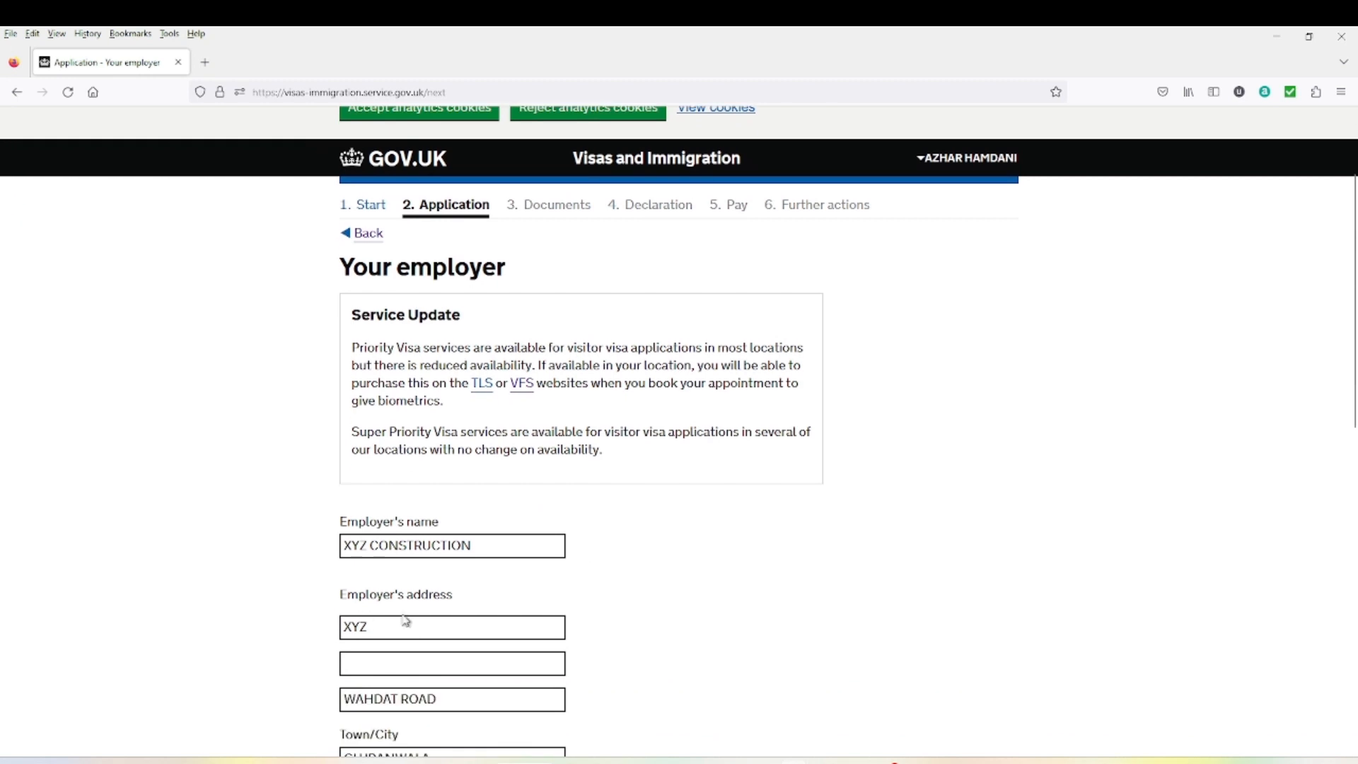
{"action": "scroll", "coordinate": [396, 674], "scroll_direction": "down", "scroll_amount": 1}
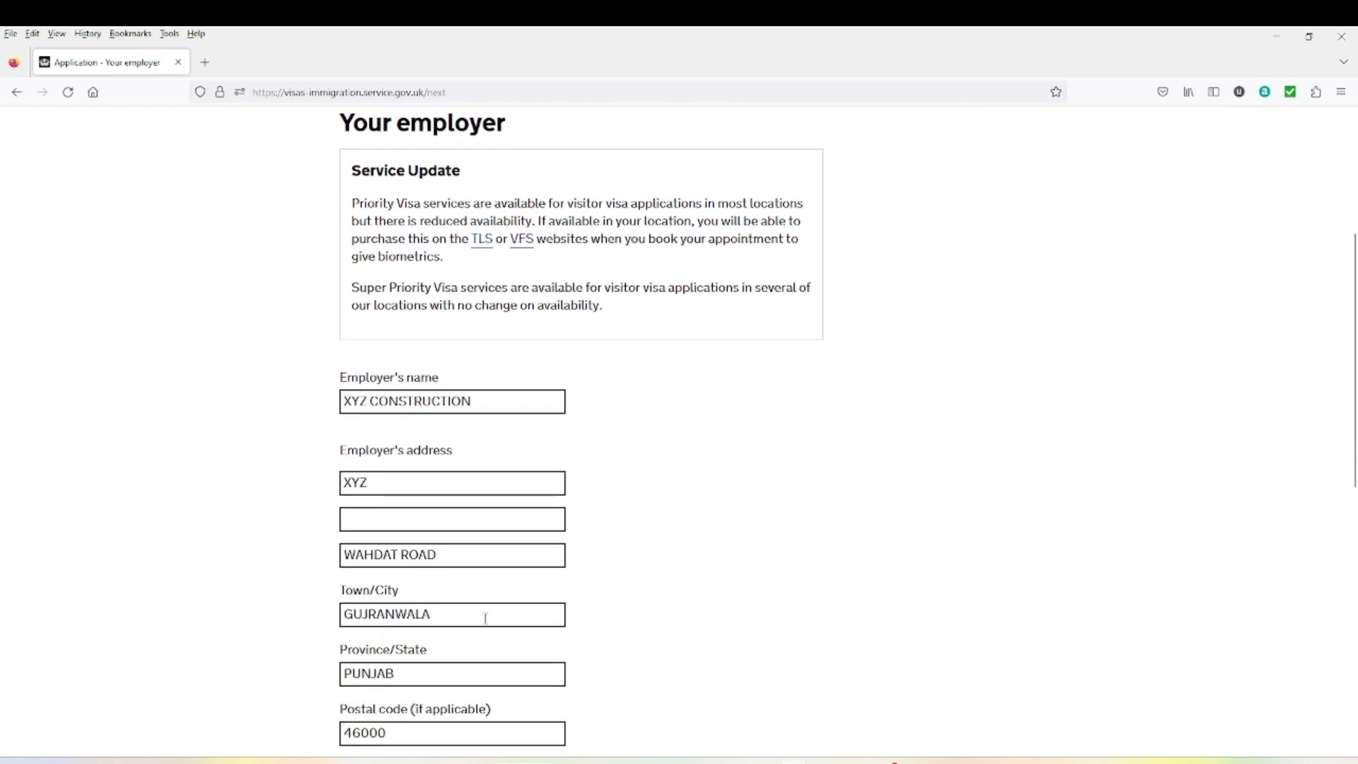
{"action": "scroll", "coordinate": [486, 618], "scroll_direction": "down", "scroll_amount": 2}
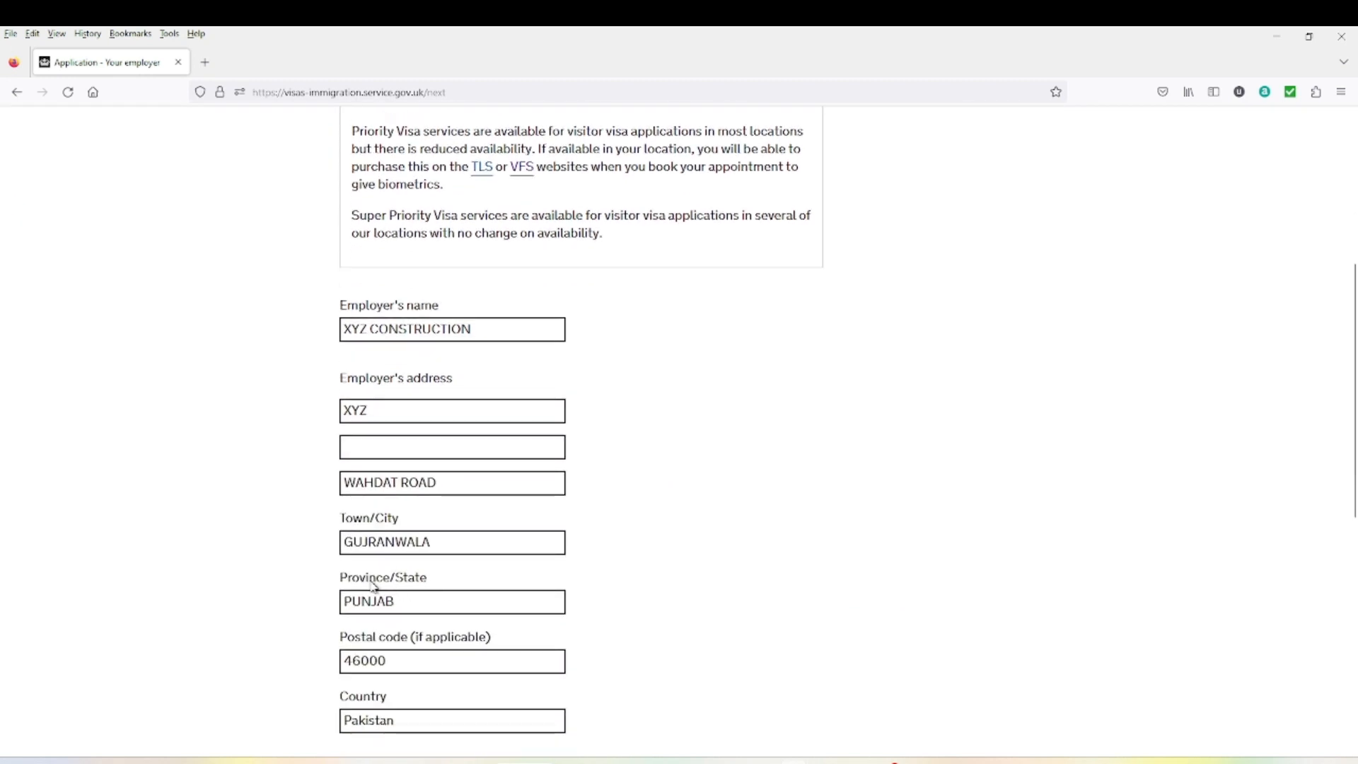
{"action": "scroll", "coordinate": [373, 586], "scroll_direction": "down", "scroll_amount": 2}
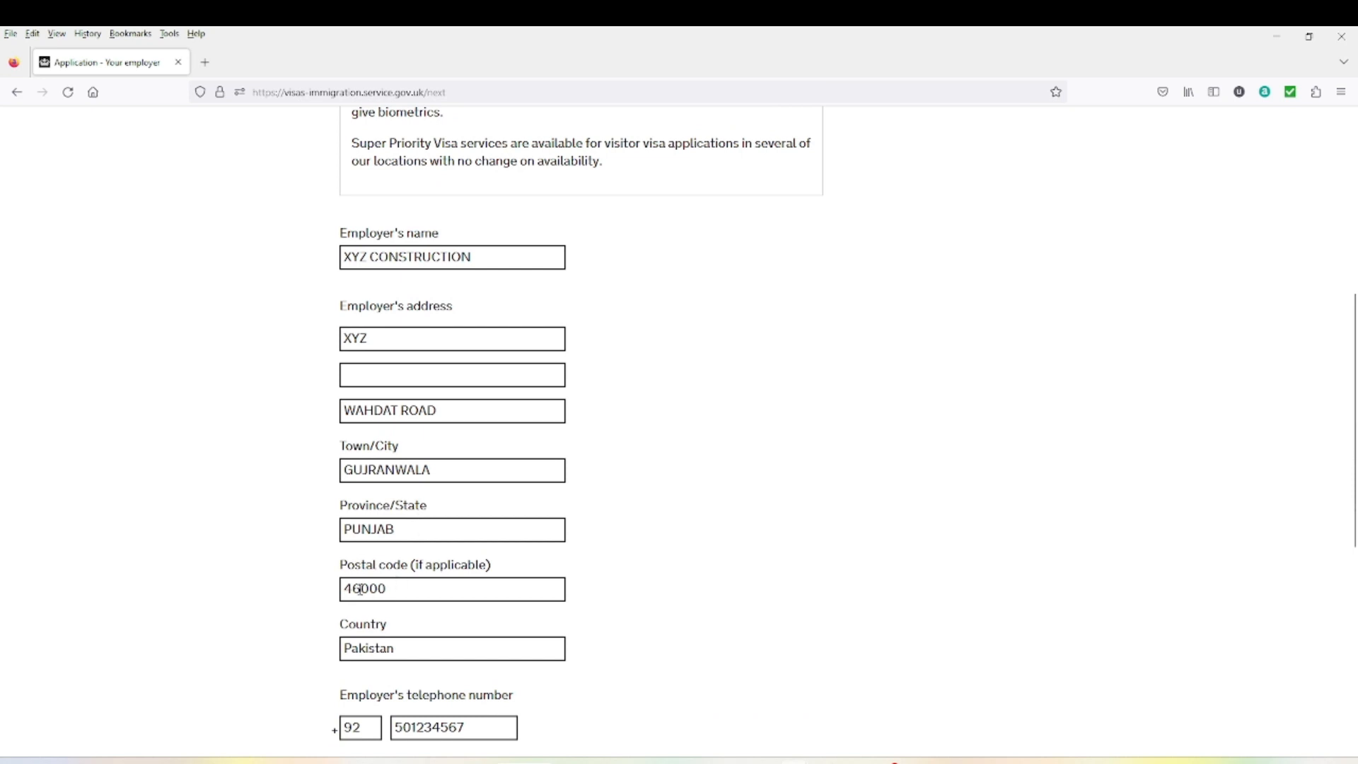
{"action": "scroll", "coordinate": [431, 619], "scroll_direction": "down", "scroll_amount": 4}
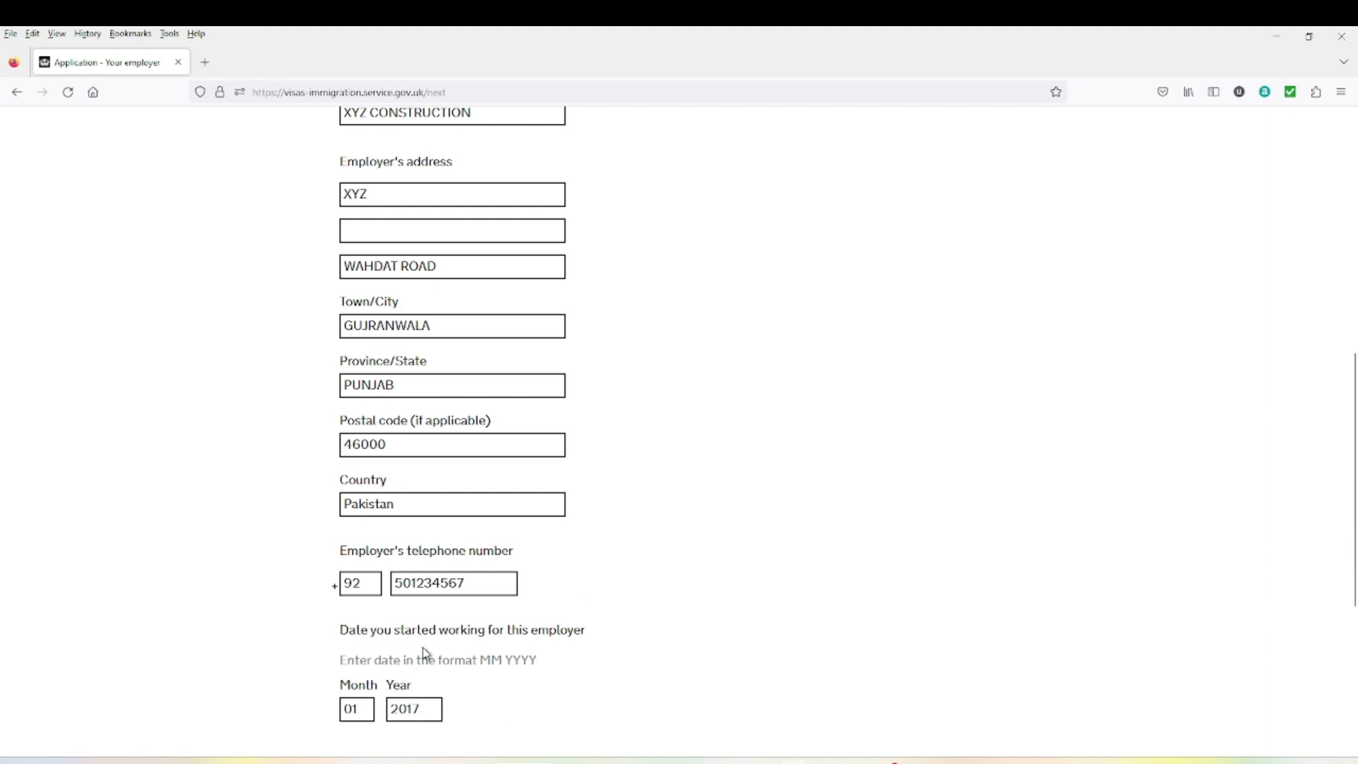
{"action": "scroll", "coordinate": [434, 636], "scroll_direction": "down", "scroll_amount": 1}
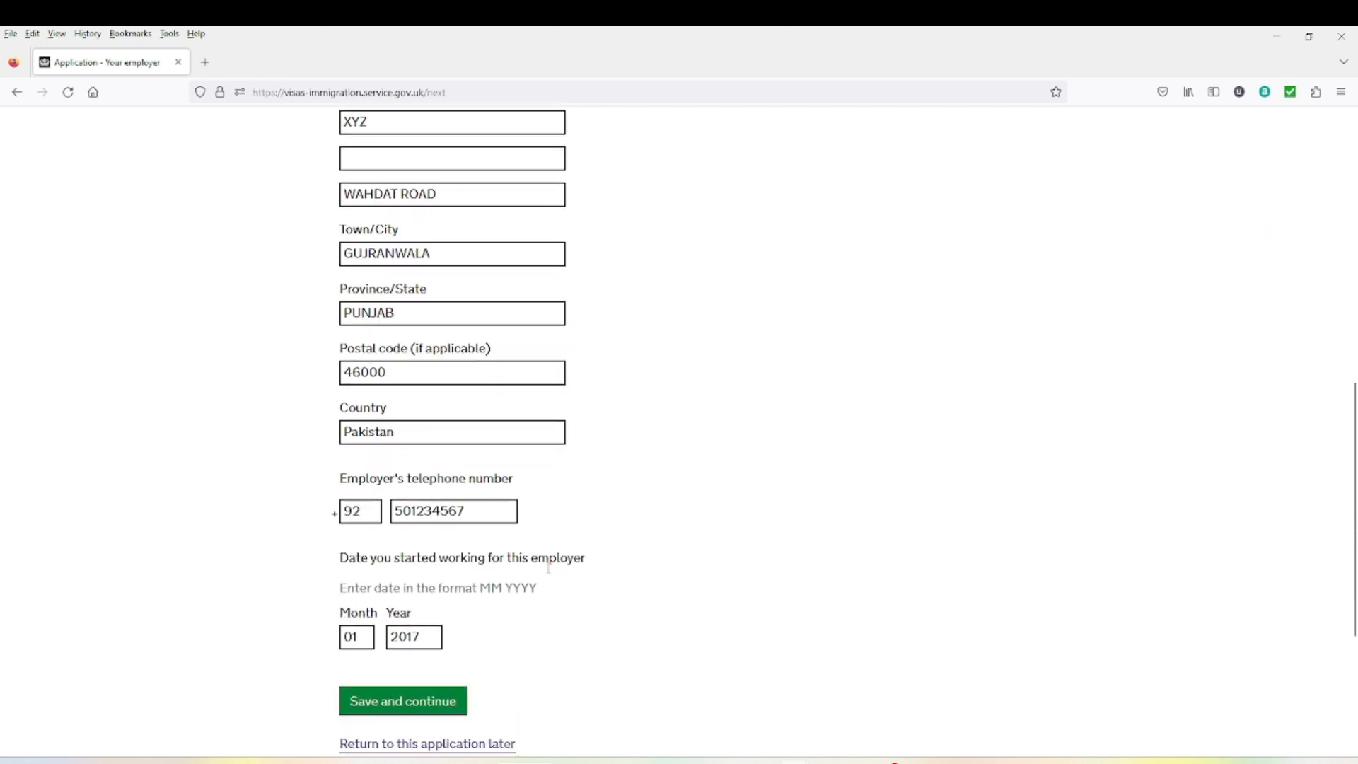
{"action": "left_click", "coordinate": [386, 708]}
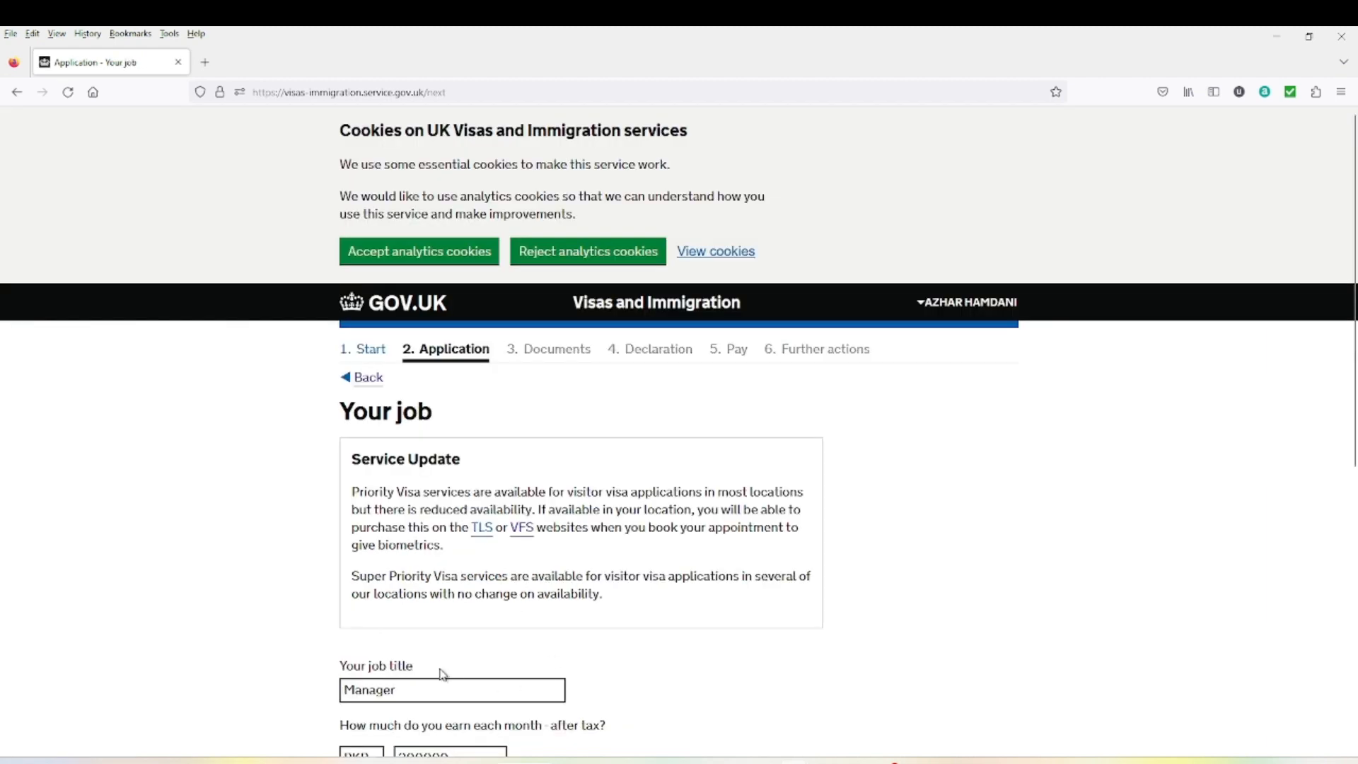
Review the job title, monthly after-tax earnings and full job description, and save the job details
{"action": "scroll", "coordinate": [466, 679], "scroll_direction": "down", "scroll_amount": 1}
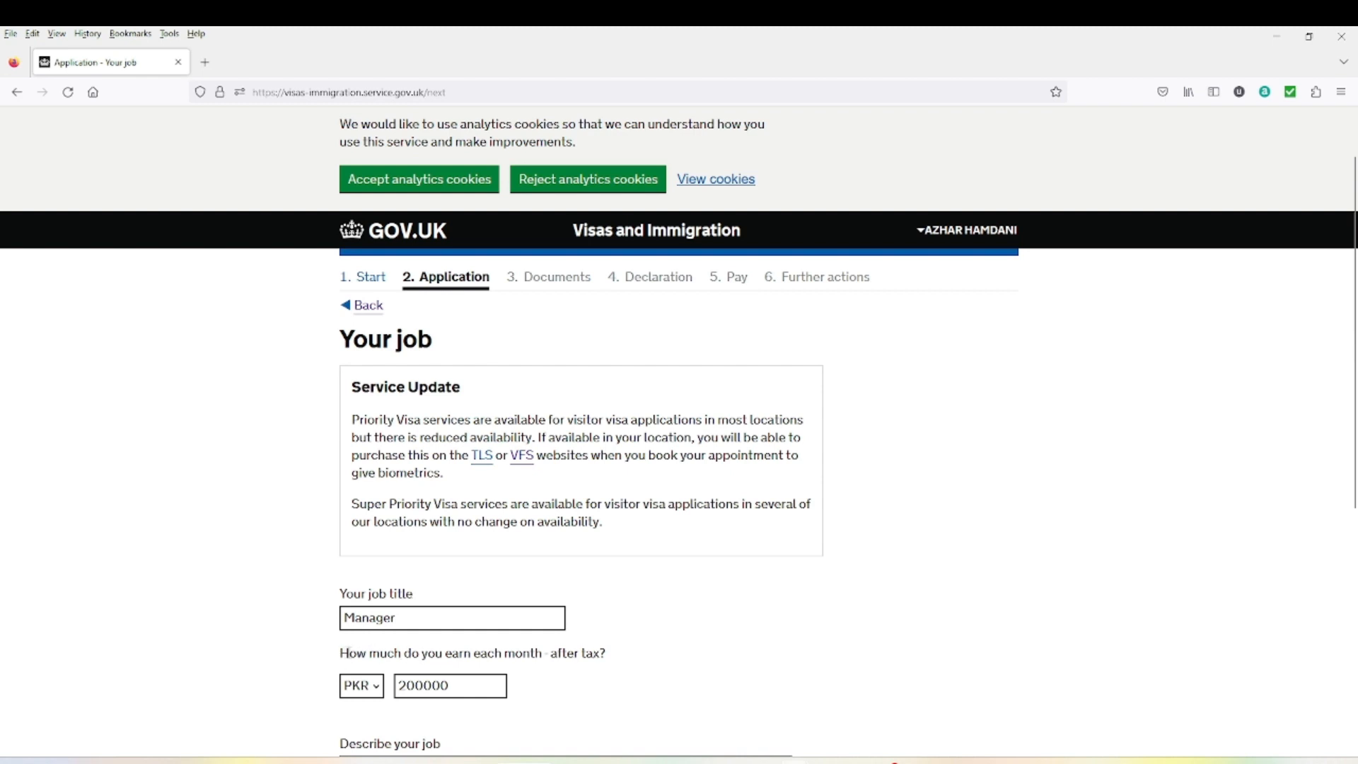
{"action": "left_click_drag", "start_coordinate": [339, 653], "coordinate": [612, 658]}
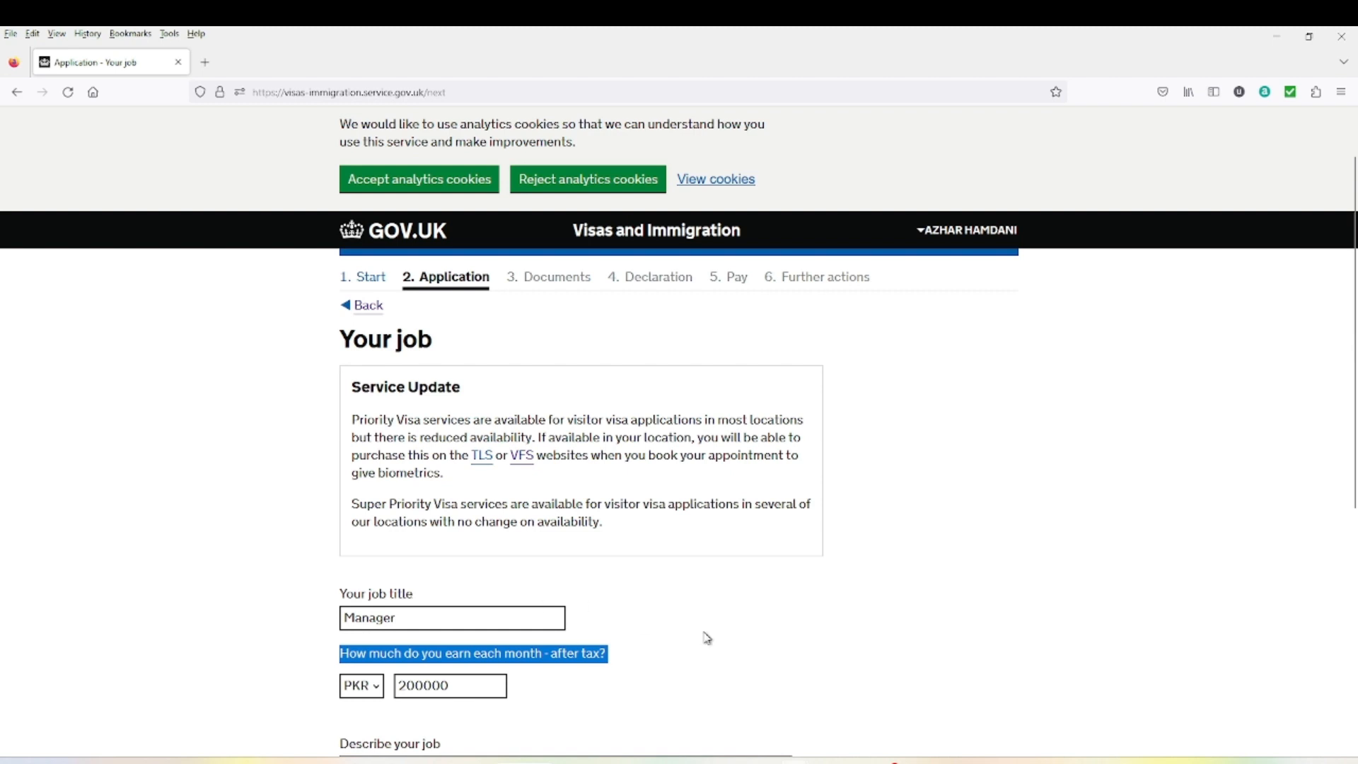
{"action": "left_click", "coordinate": [605, 635]}
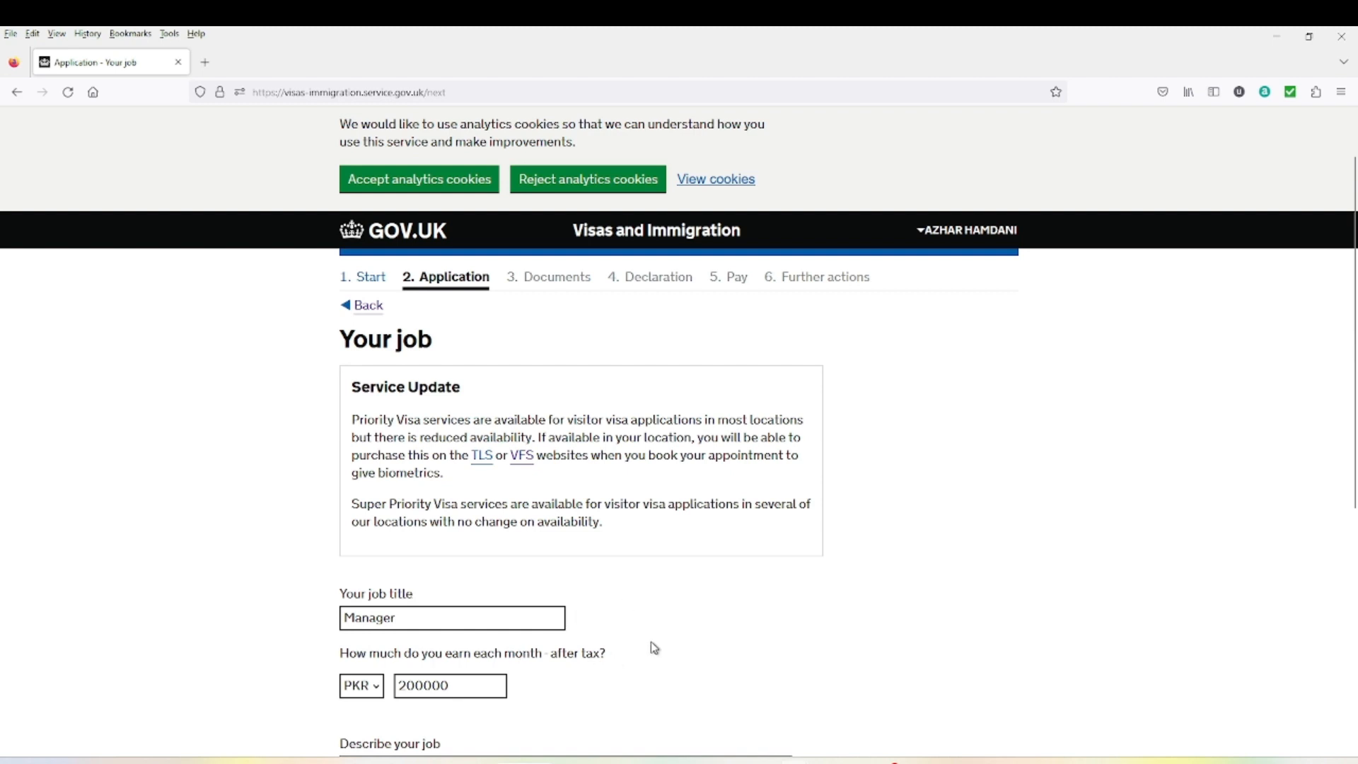
{"action": "scroll", "coordinate": [649, 645], "scroll_direction": "down", "scroll_amount": 1}
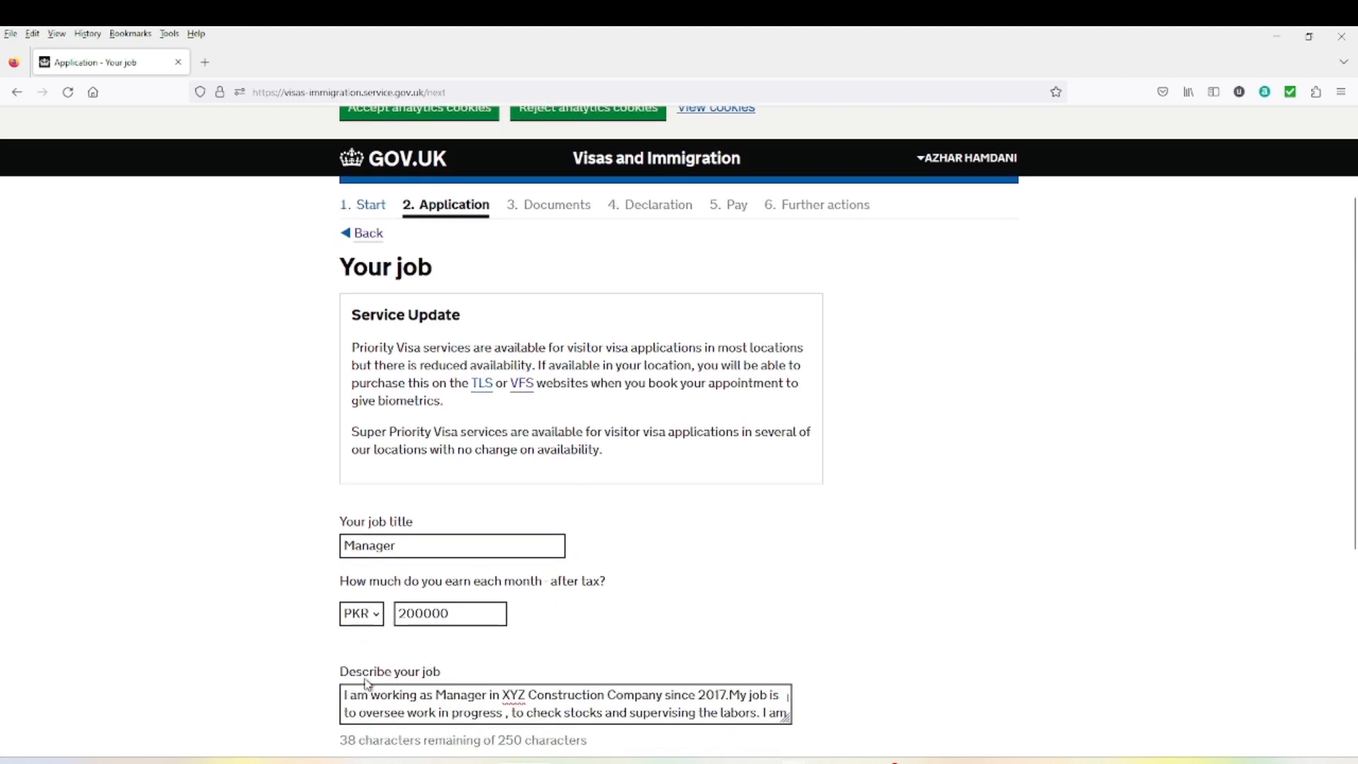
{"action": "scroll", "coordinate": [367, 682], "scroll_direction": "down", "scroll_amount": 2}
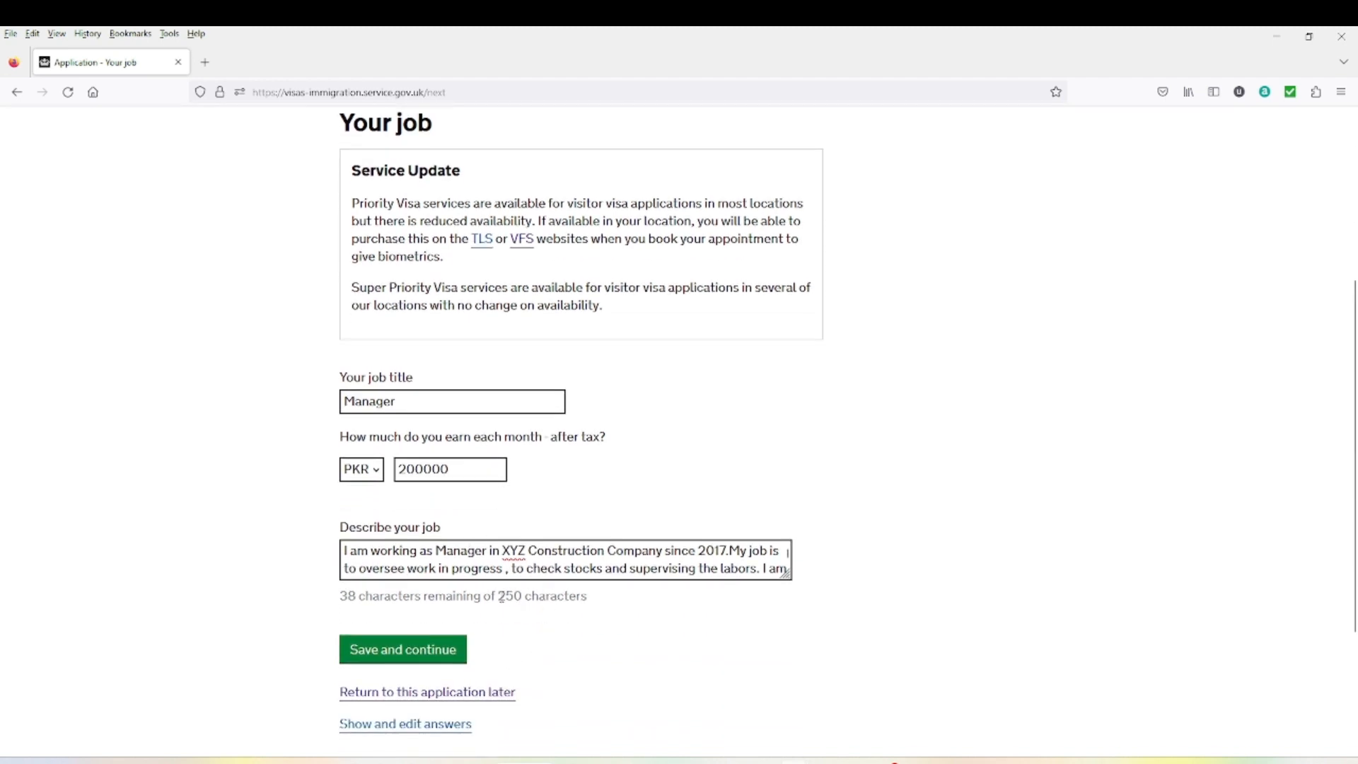
{"action": "left_click_drag", "start_coordinate": [501, 596], "coordinate": [593, 602]}
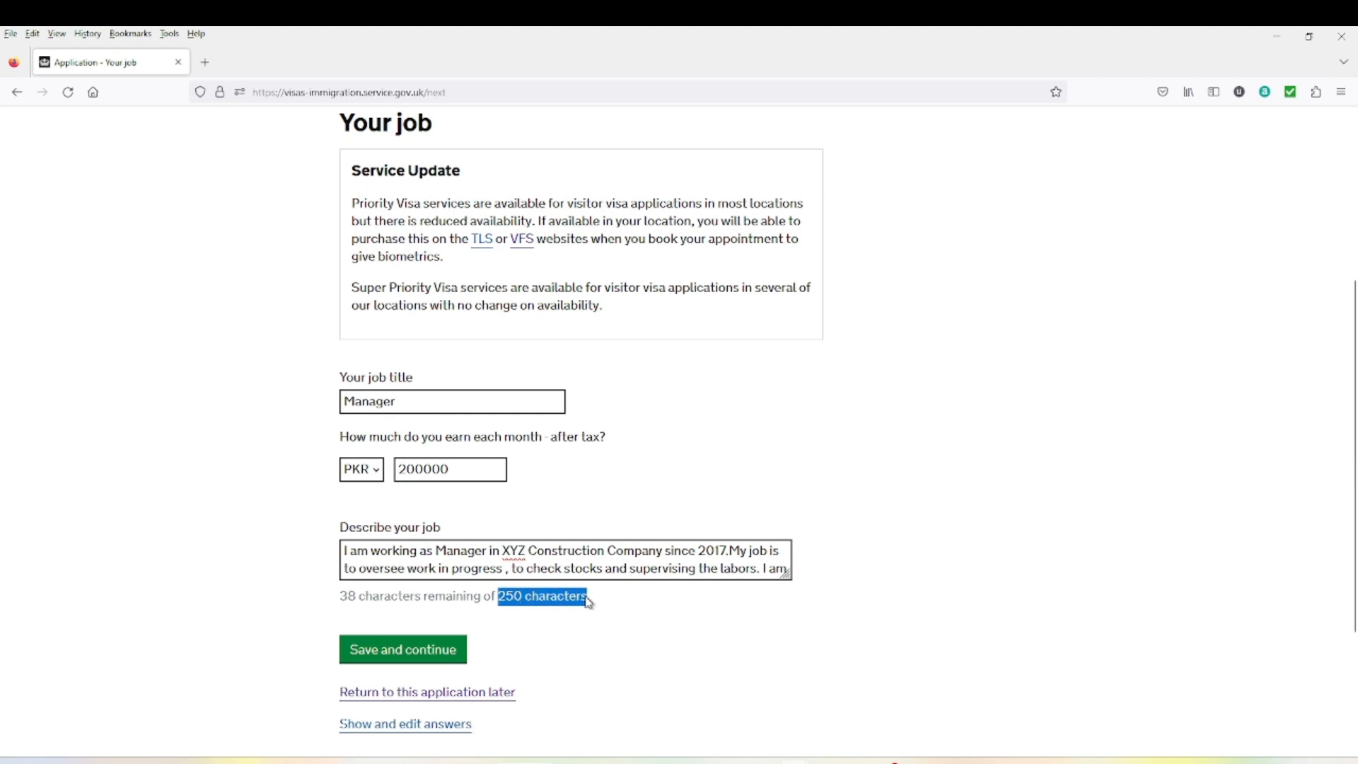
{"action": "left_click", "coordinate": [475, 551]}
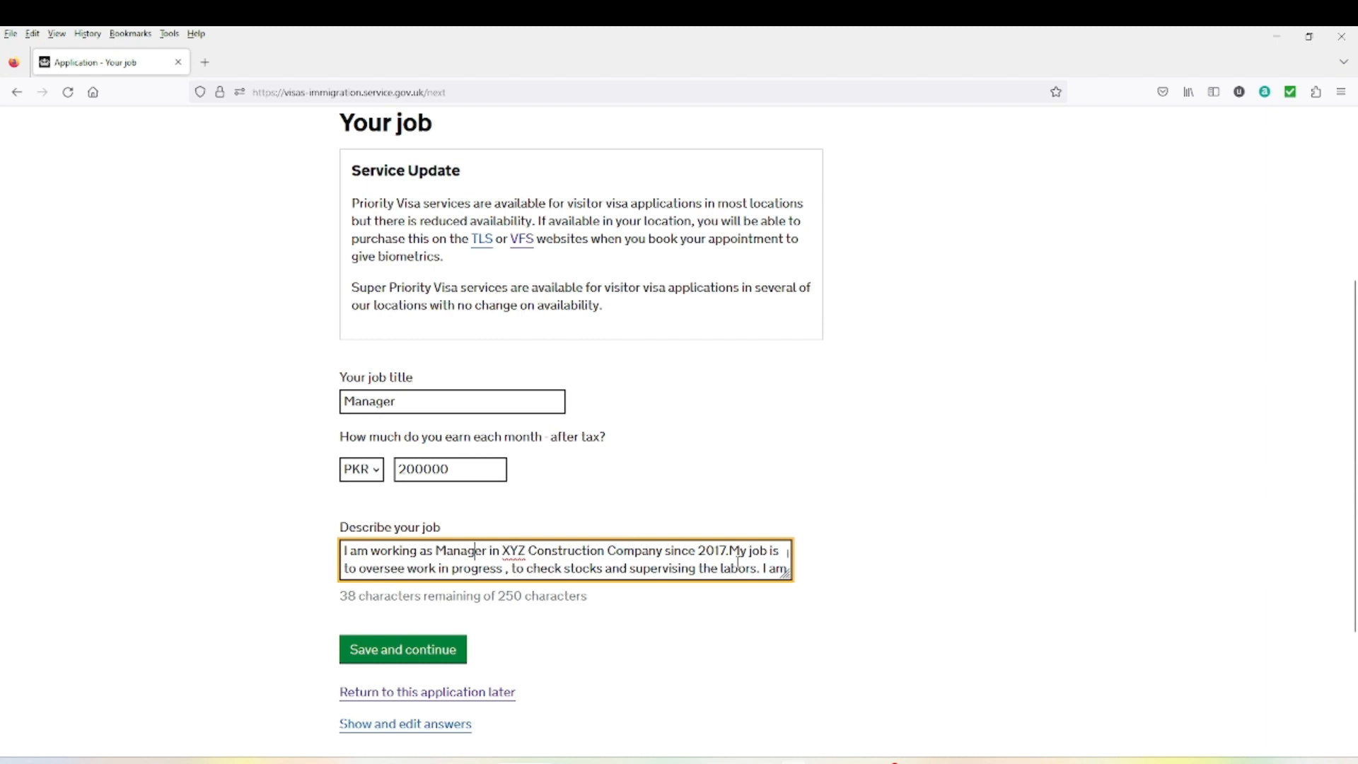
{"action": "scroll", "coordinate": [733, 558], "scroll_direction": "down", "scroll_amount": 1}
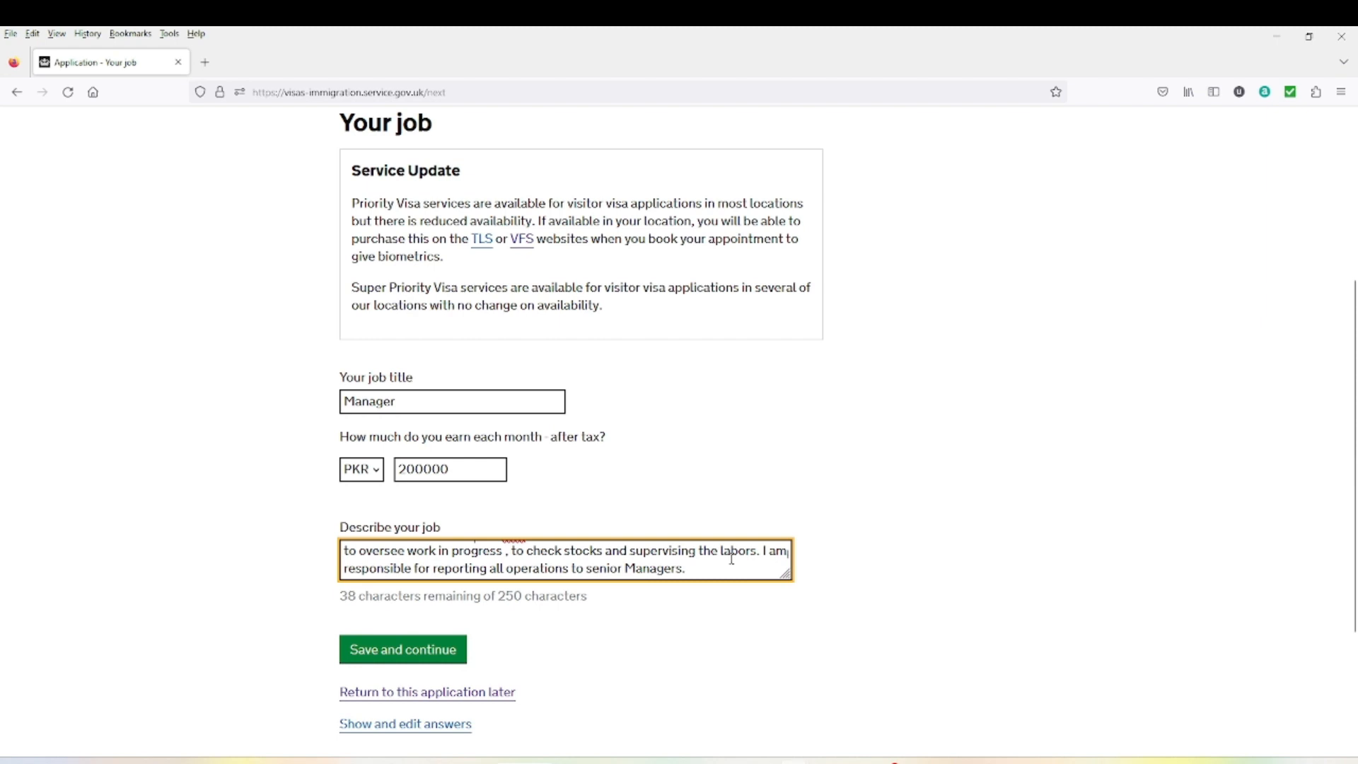
{"action": "scroll", "coordinate": [732, 559], "scroll_direction": "up", "scroll_amount": 2}
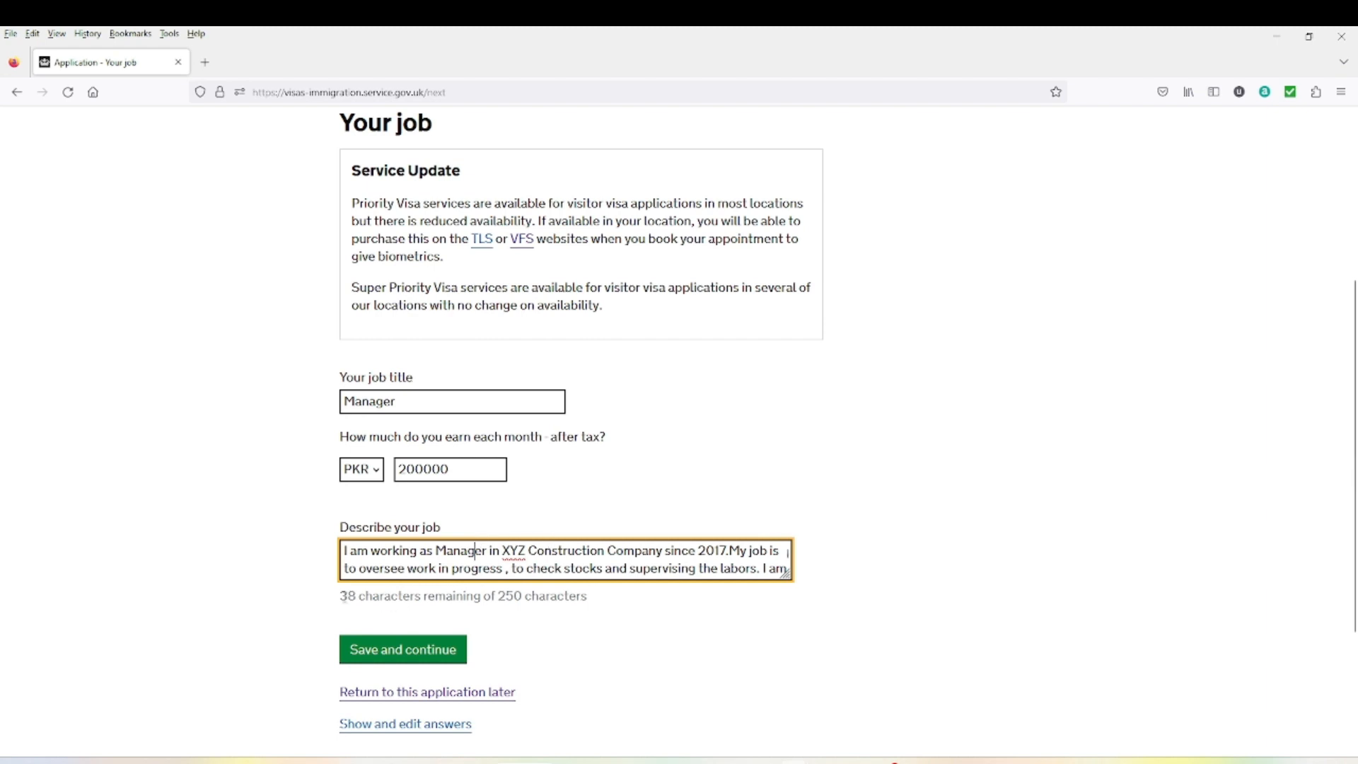
{"action": "left_click", "coordinate": [444, 658]}
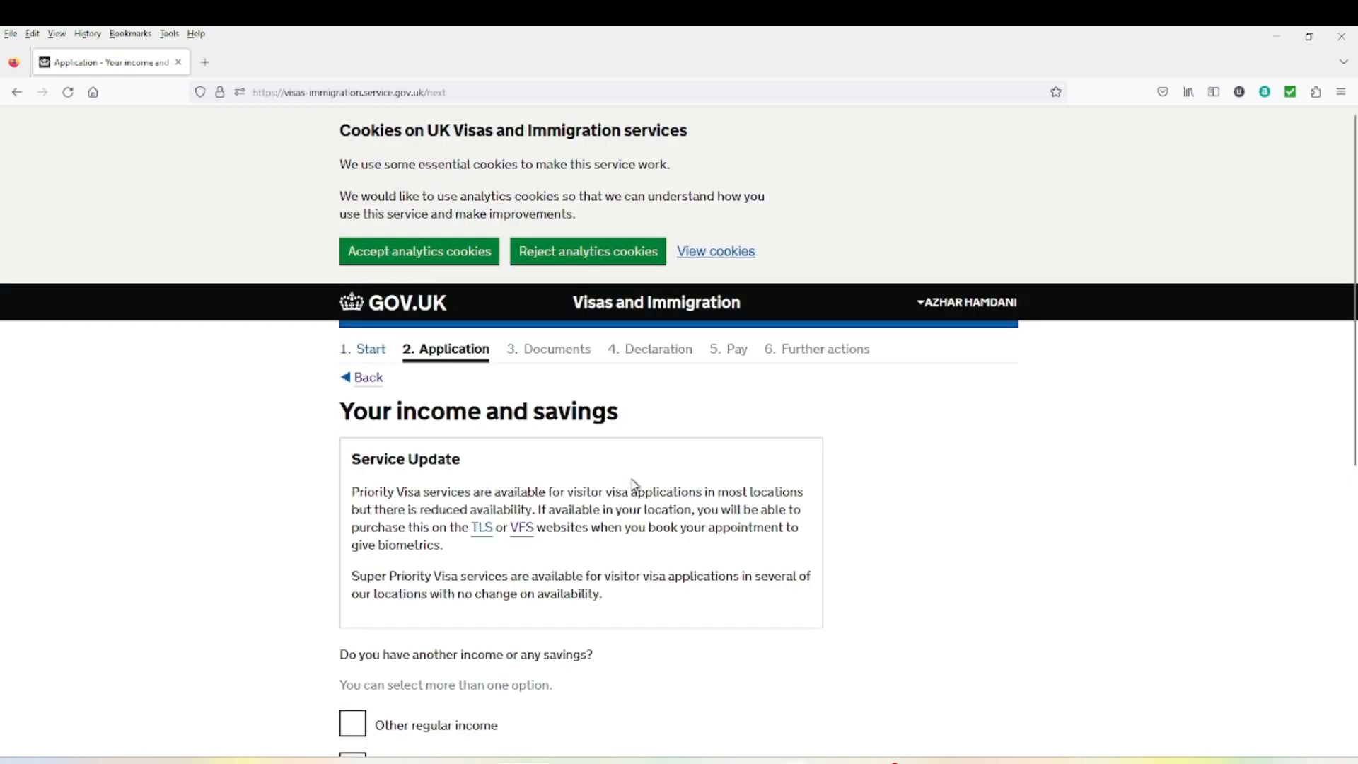
Declare savings in answer to the question about another income or any savings
{"action": "scroll", "coordinate": [612, 483], "scroll_direction": "down", "scroll_amount": 3}
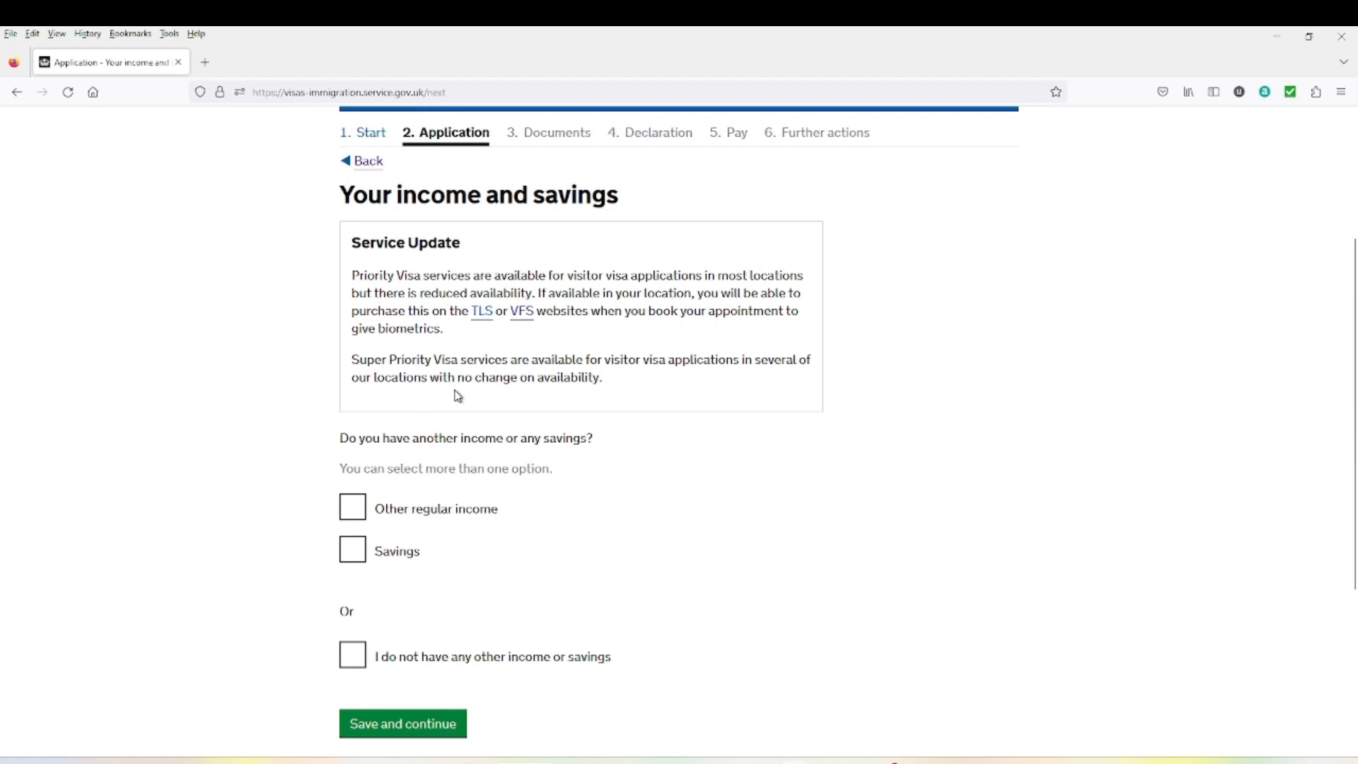
{"action": "left_click", "coordinate": [355, 557]}
{"action": "scroll", "coordinate": [622, 541], "scroll_direction": "down", "scroll_amount": 1}
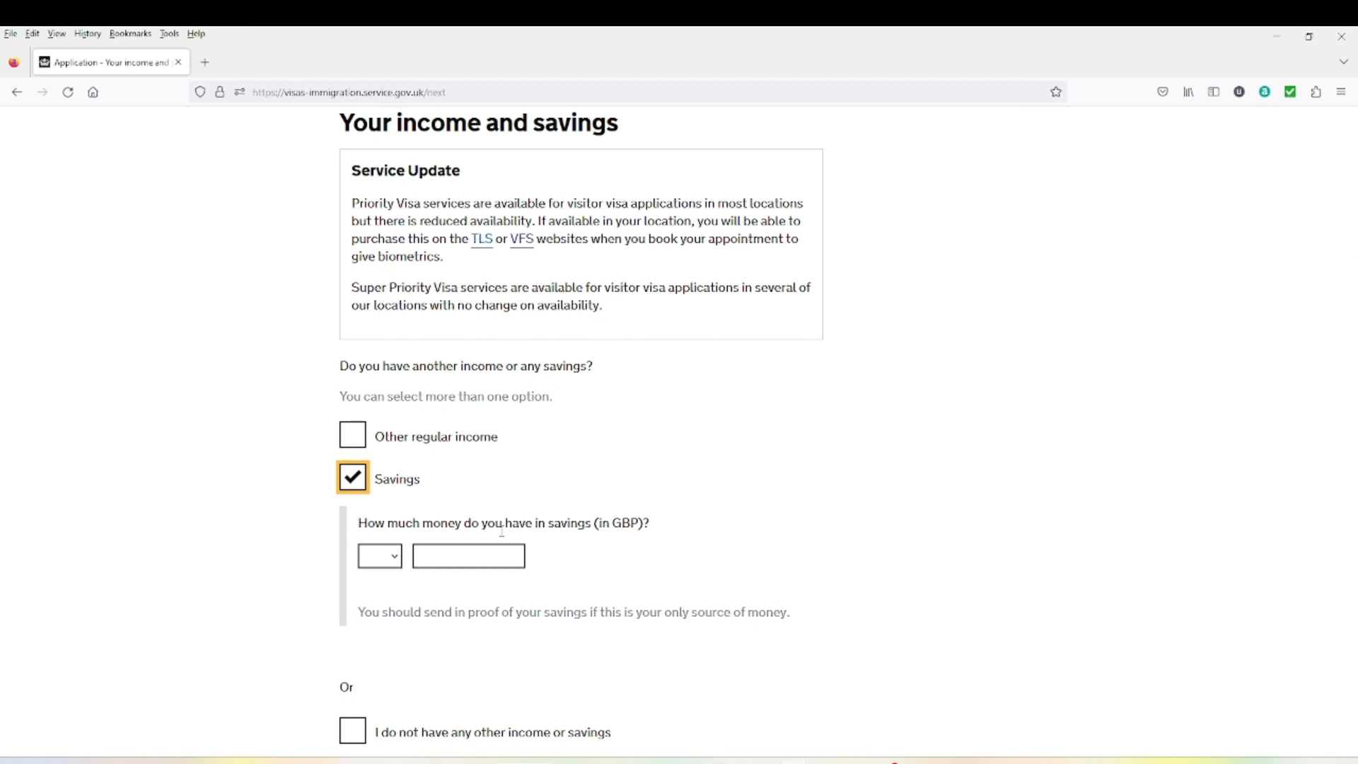
{"action": "left_click", "coordinate": [394, 566]}
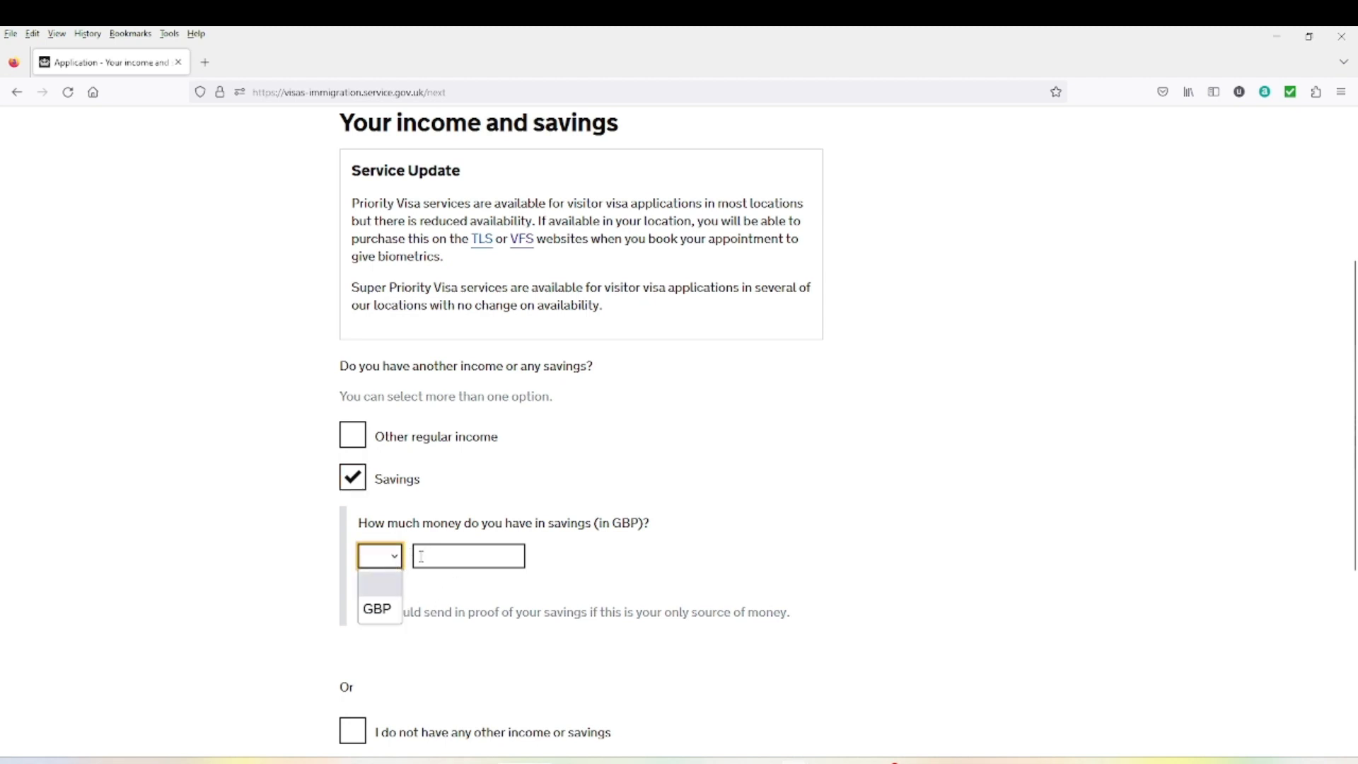
{"action": "left_click", "coordinate": [466, 551]}
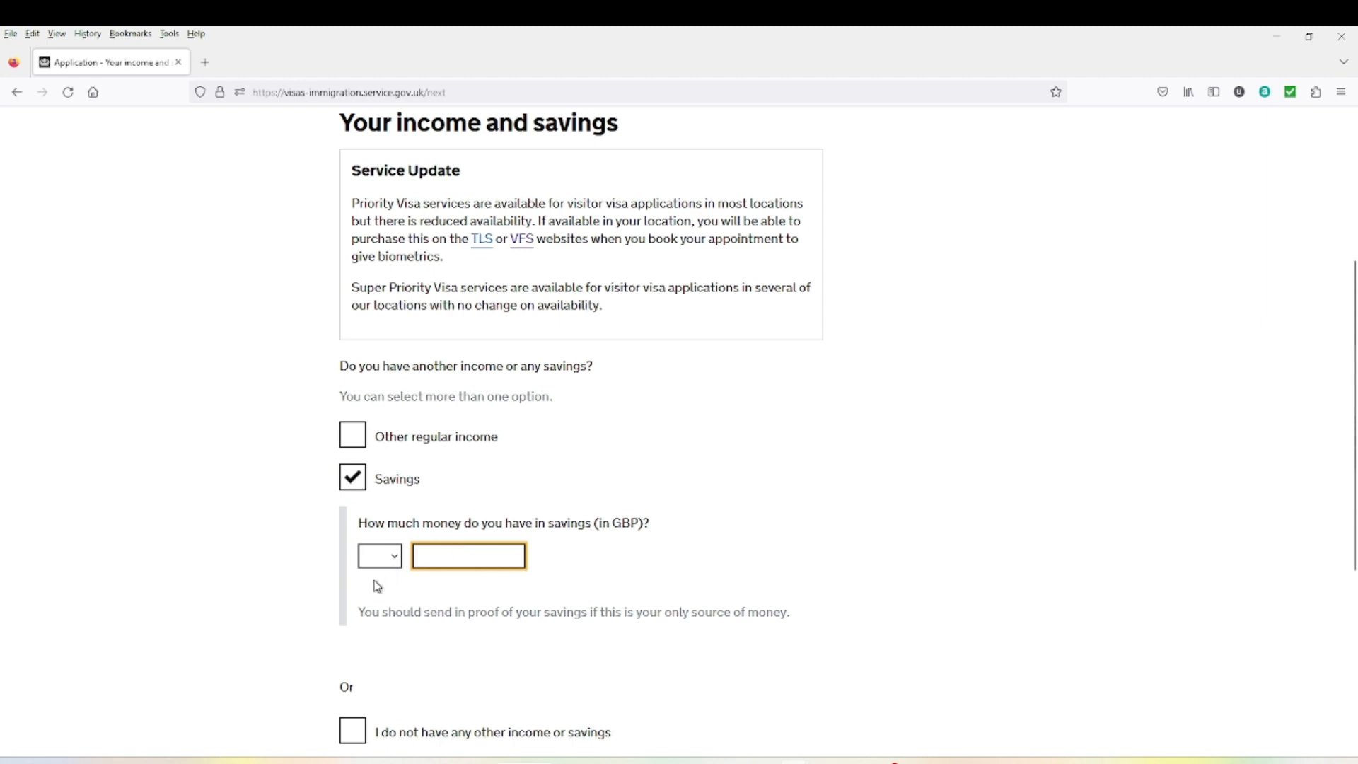
{"action": "left_click", "coordinate": [329, 576]}
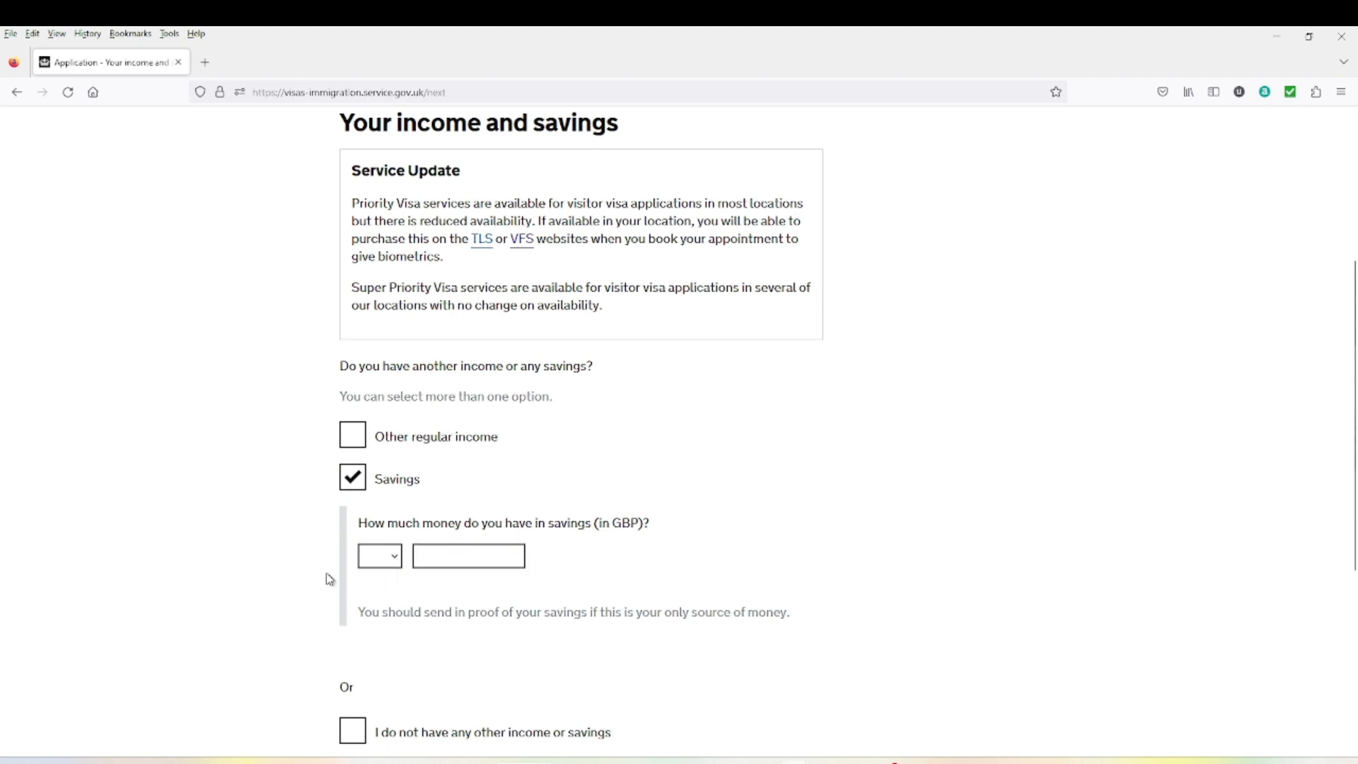
{"action": "left_click", "coordinate": [396, 560]}
{"action": "left_click", "coordinate": [452, 589]}
{"action": "scroll", "coordinate": [393, 552], "scroll_direction": "up", "scroll_amount": 2}
{"action": "scroll", "coordinate": [403, 573], "scroll_direction": "down", "scroll_amount": 1}
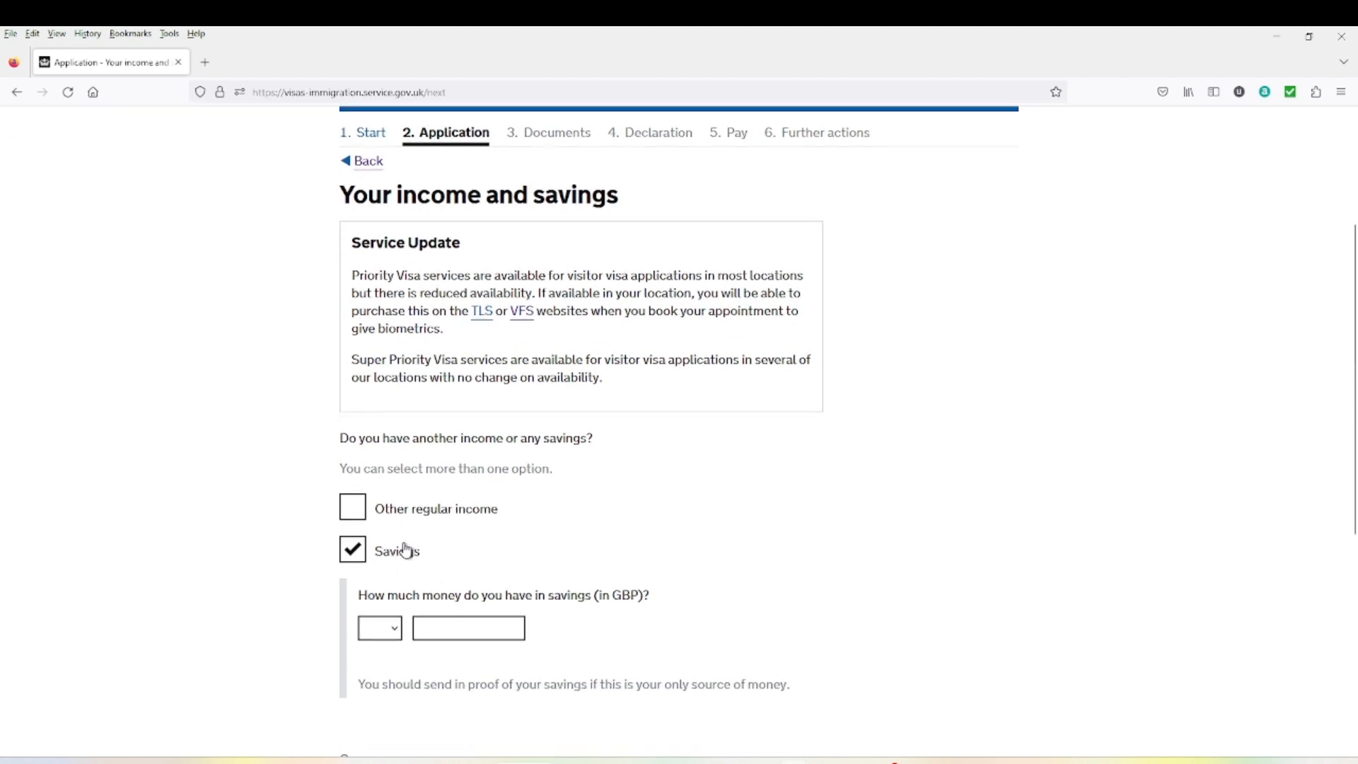
Try declaring other regular income of the kind Another income, and clear that choice again
{"action": "left_click", "coordinate": [360, 515]}
{"action": "scroll", "coordinate": [424, 530], "scroll_direction": "down", "scroll_amount": 2}
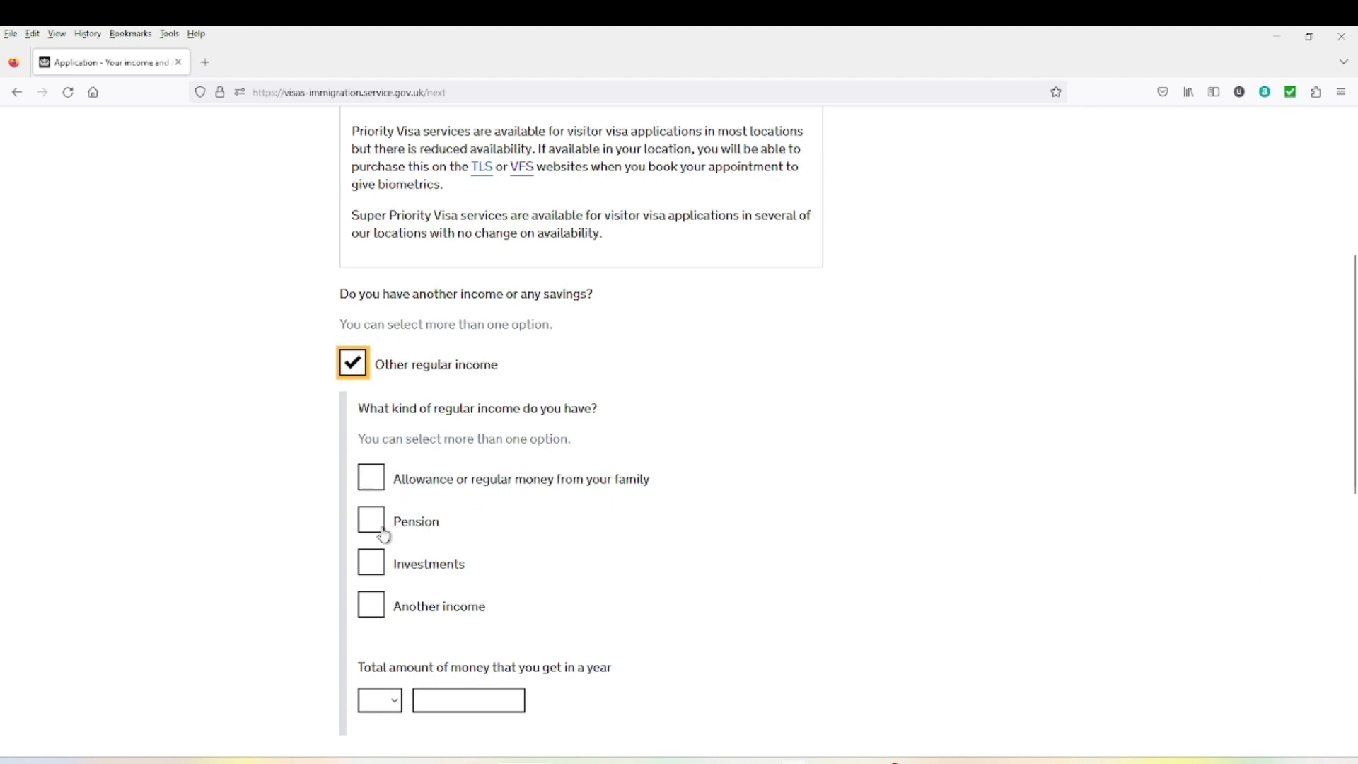
{"action": "left_click", "coordinate": [371, 606]}
{"action": "scroll", "coordinate": [376, 616], "scroll_direction": "down", "scroll_amount": 2}
{"action": "left_click", "coordinate": [379, 628]}
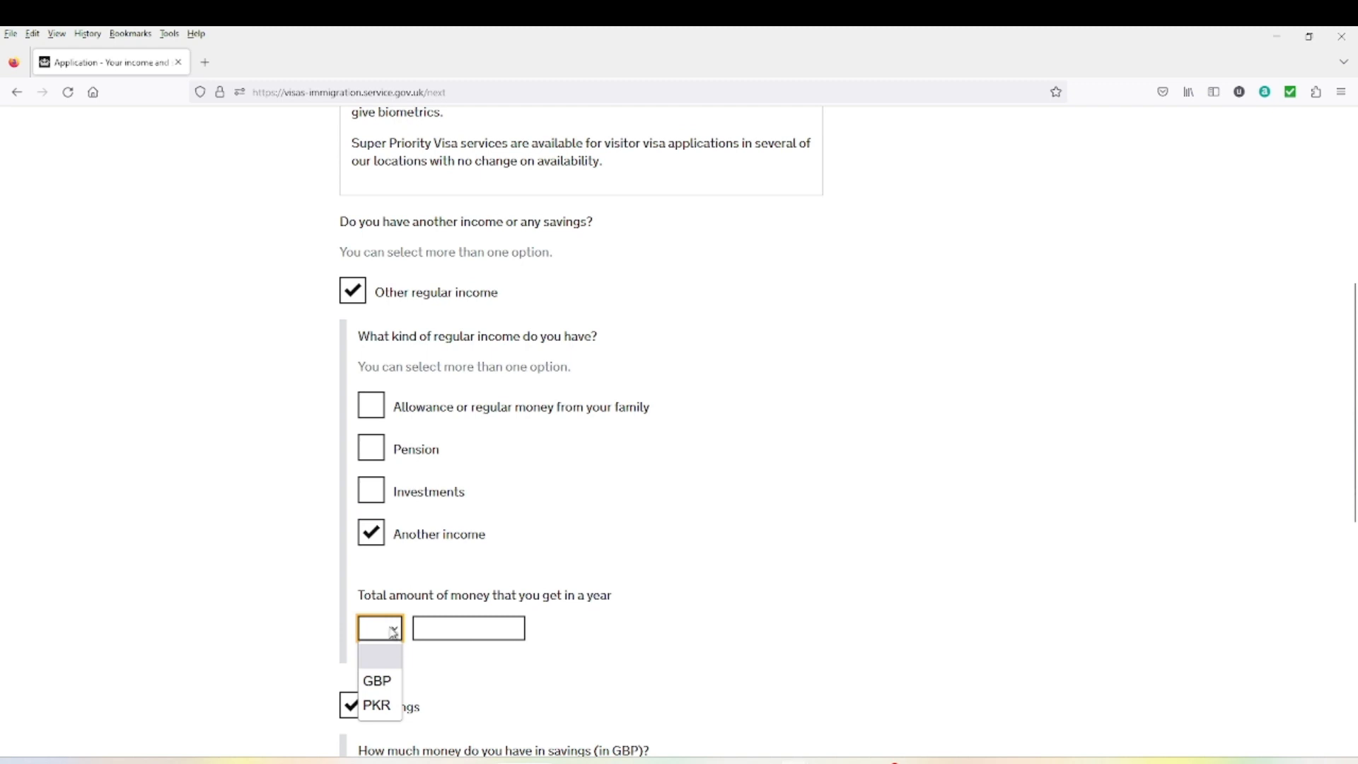
{"action": "left_click", "coordinate": [371, 533]}
{"action": "scroll", "coordinate": [375, 700], "scroll_direction": "down", "scroll_amount": 2}
{"action": "scroll", "coordinate": [375, 699], "scroll_direction": "down", "scroll_amount": 1}
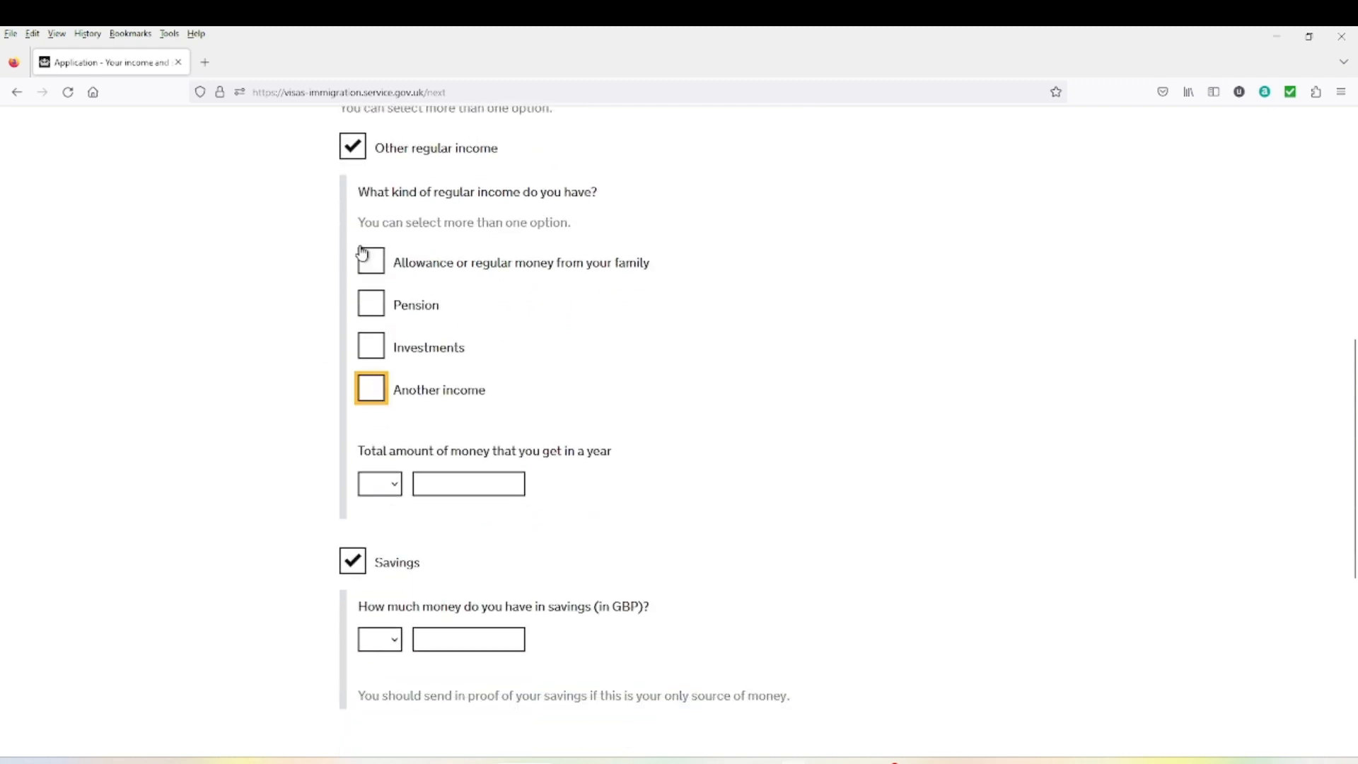
{"action": "left_click", "coordinate": [352, 155]}
{"action": "left_click", "coordinate": [352, 156]}
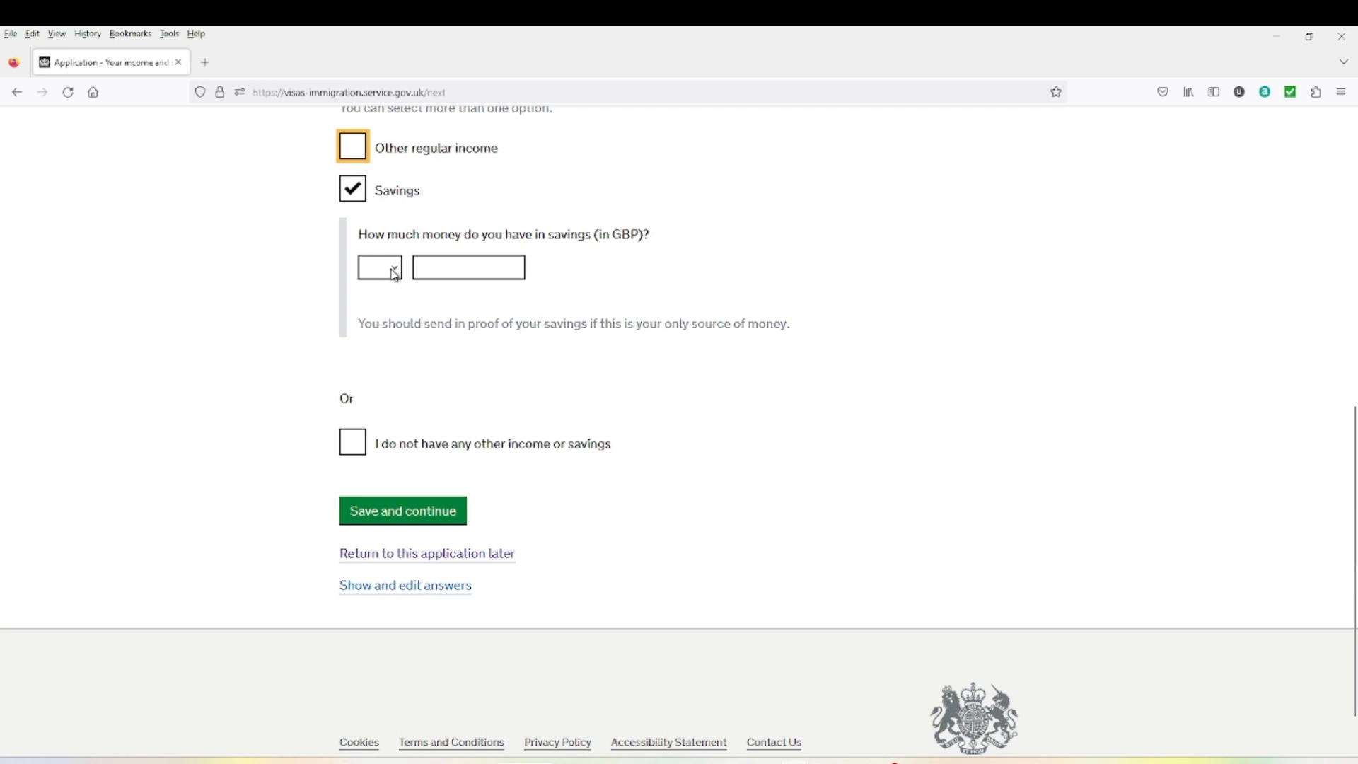
Set the savings amount to 1000000 GBP and save the income and savings answers without other regular income
{"action": "left_click", "coordinate": [396, 275]}
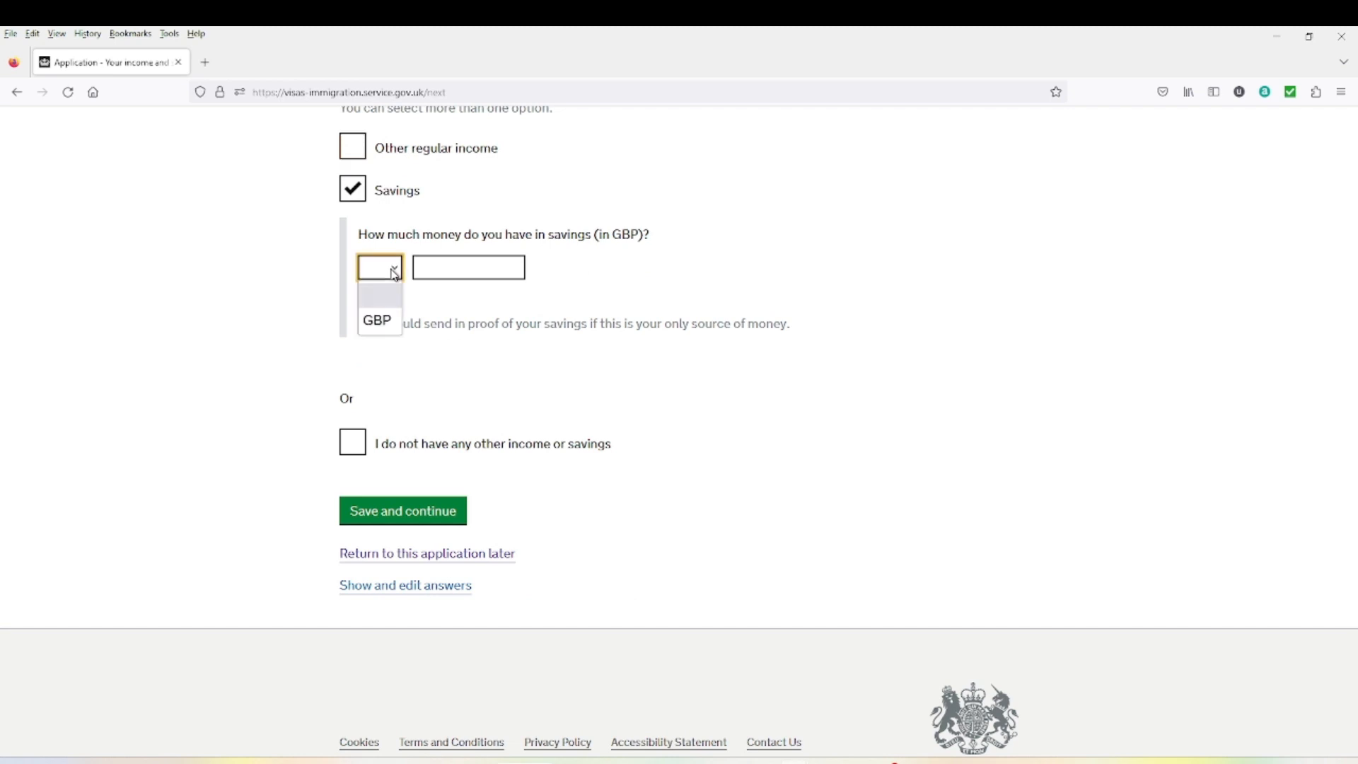
{"action": "left_click", "coordinate": [374, 315]}
{"action": "left_click", "coordinate": [460, 266]}
{"action": "type", "text": "1000000"}
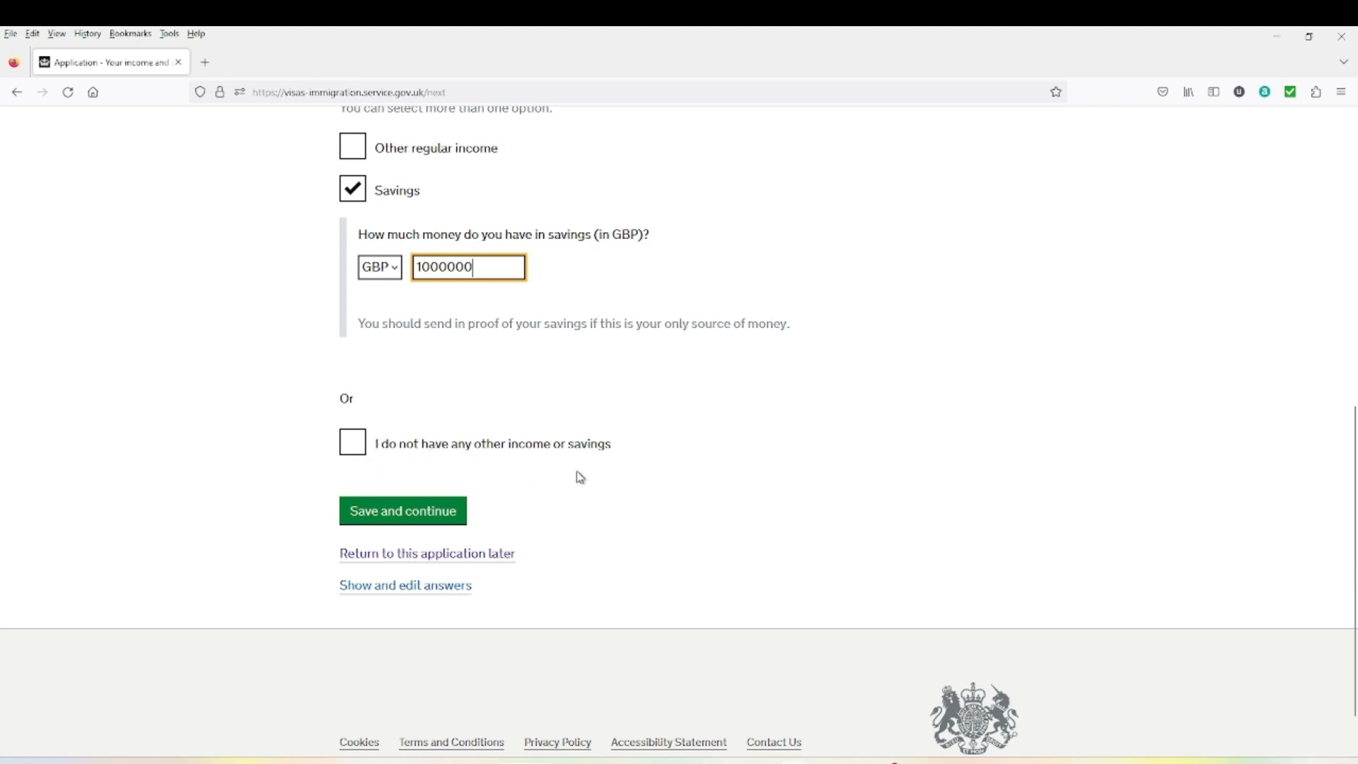
{"action": "scroll", "coordinate": [424, 464], "scroll_direction": "up", "scroll_amount": 3}
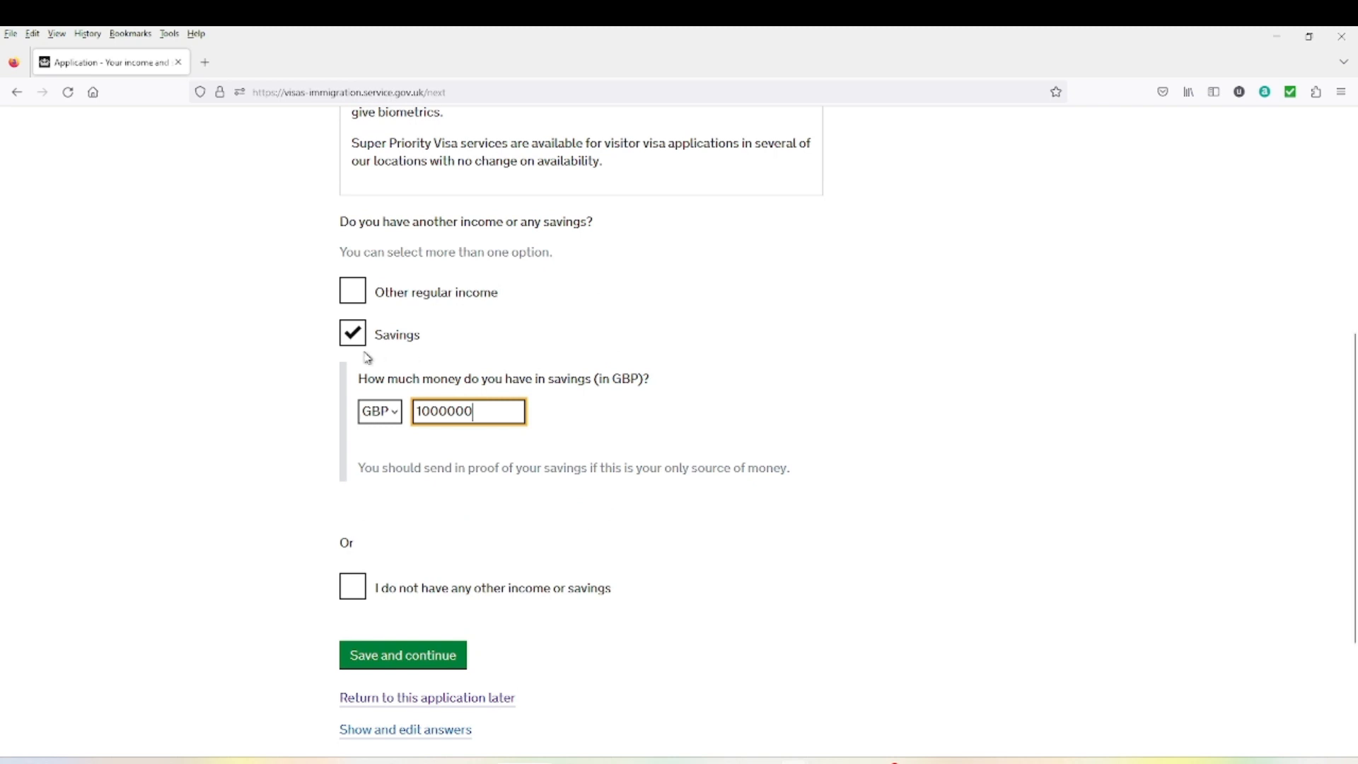
{"action": "left_click", "coordinate": [352, 293]}
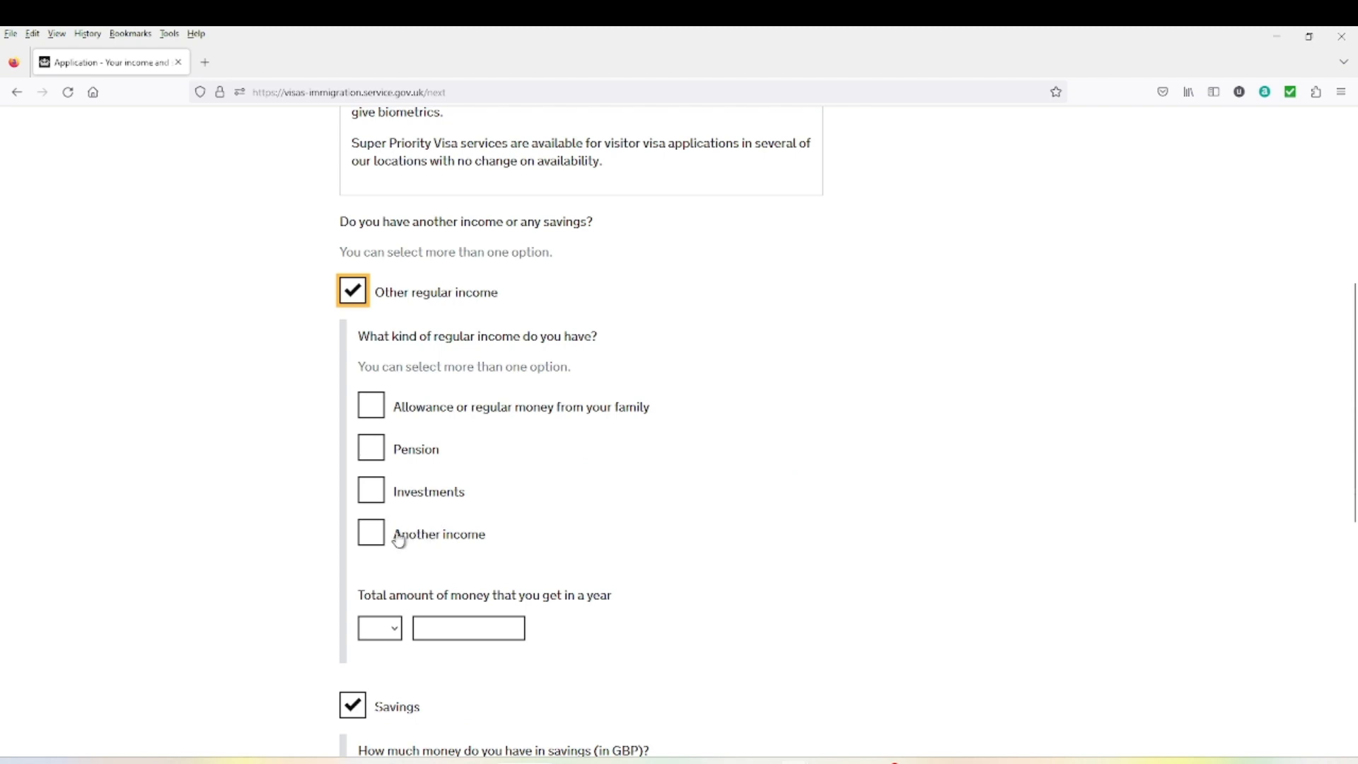
{"action": "left_click", "coordinate": [352, 293]}
{"action": "scroll", "coordinate": [441, 500], "scroll_direction": "down", "scroll_amount": 1}
{"action": "scroll", "coordinate": [442, 500], "scroll_direction": "down", "scroll_amount": 2}
{"action": "left_click", "coordinate": [426, 511]}
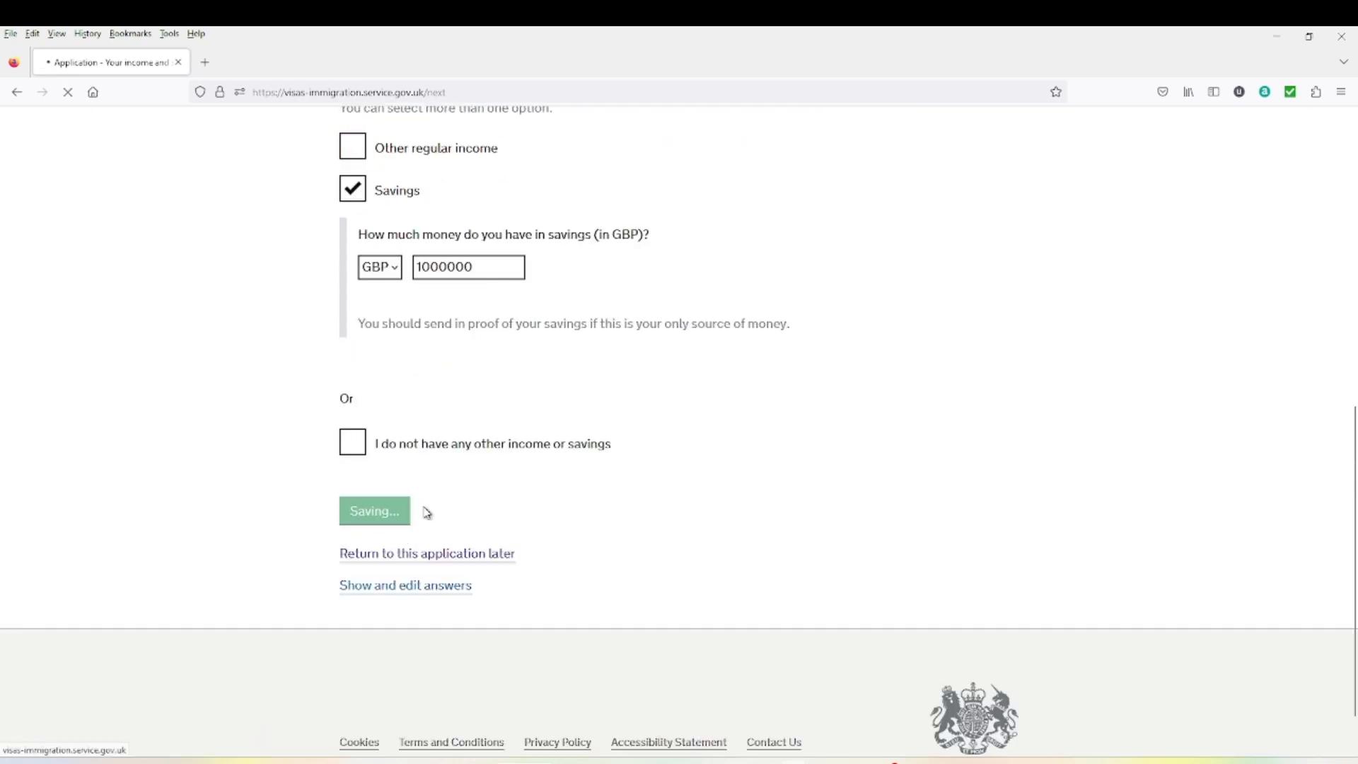
Set the amount the applicant personally plans to spend on the UK visit to 1800 GBP and save it
{"action": "scroll", "coordinate": [439, 516], "scroll_direction": "down", "scroll_amount": 6}
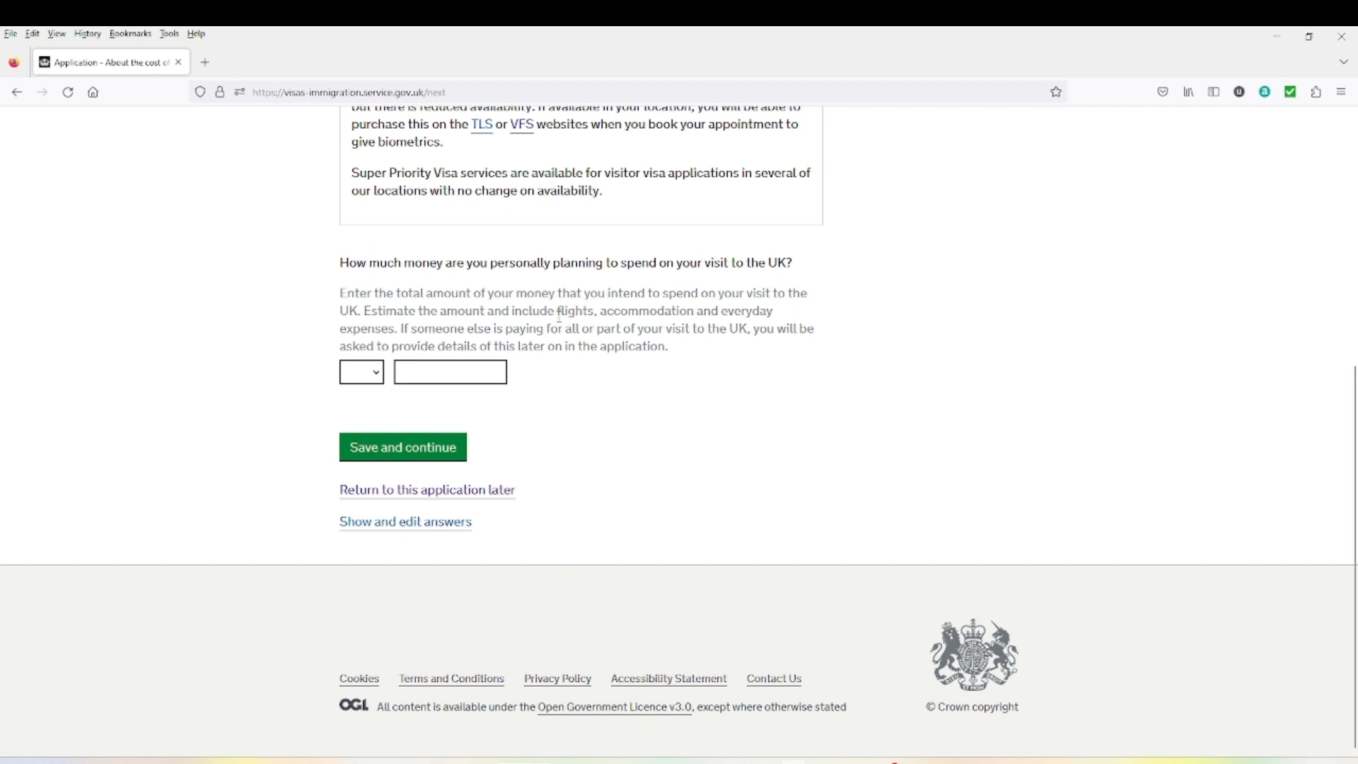
{"action": "left_click_drag", "start_coordinate": [558, 312], "coordinate": [397, 331]}
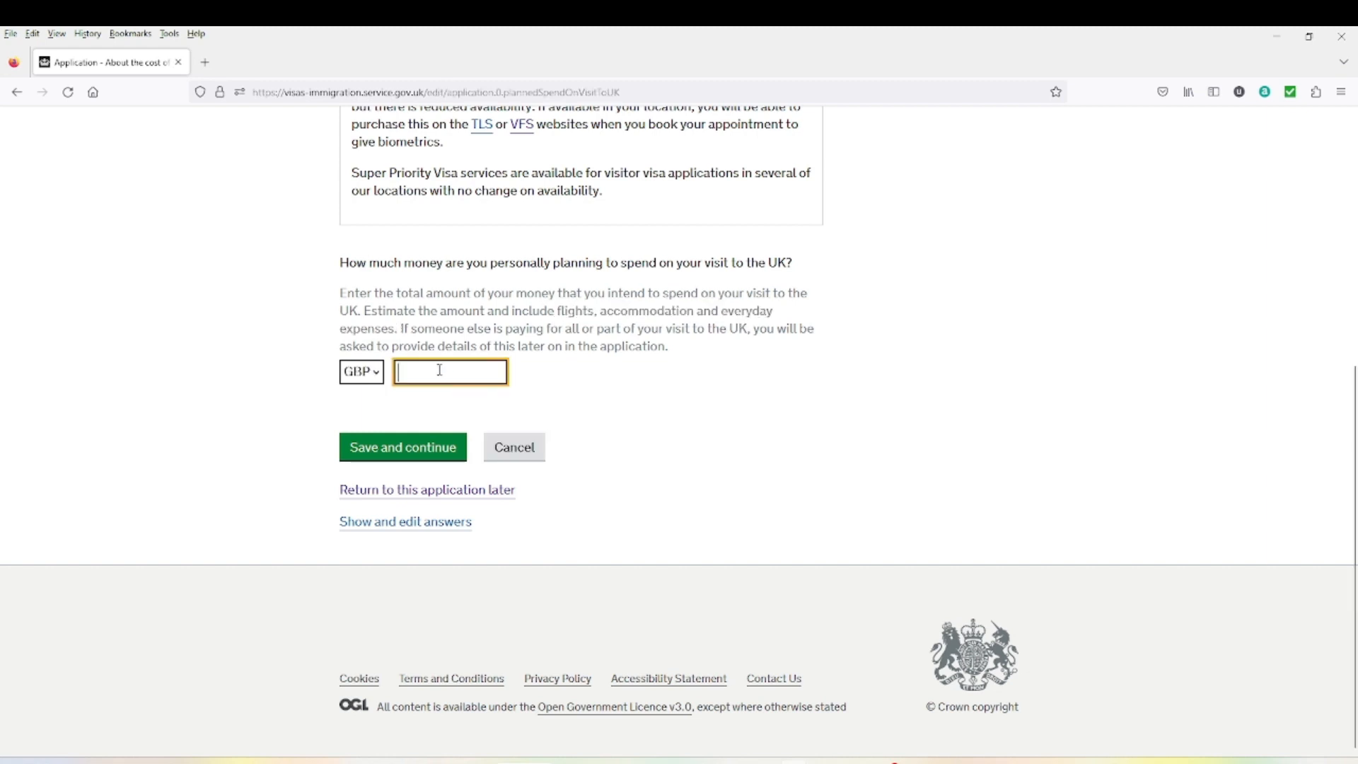
{"action": "type", "text": "18"}
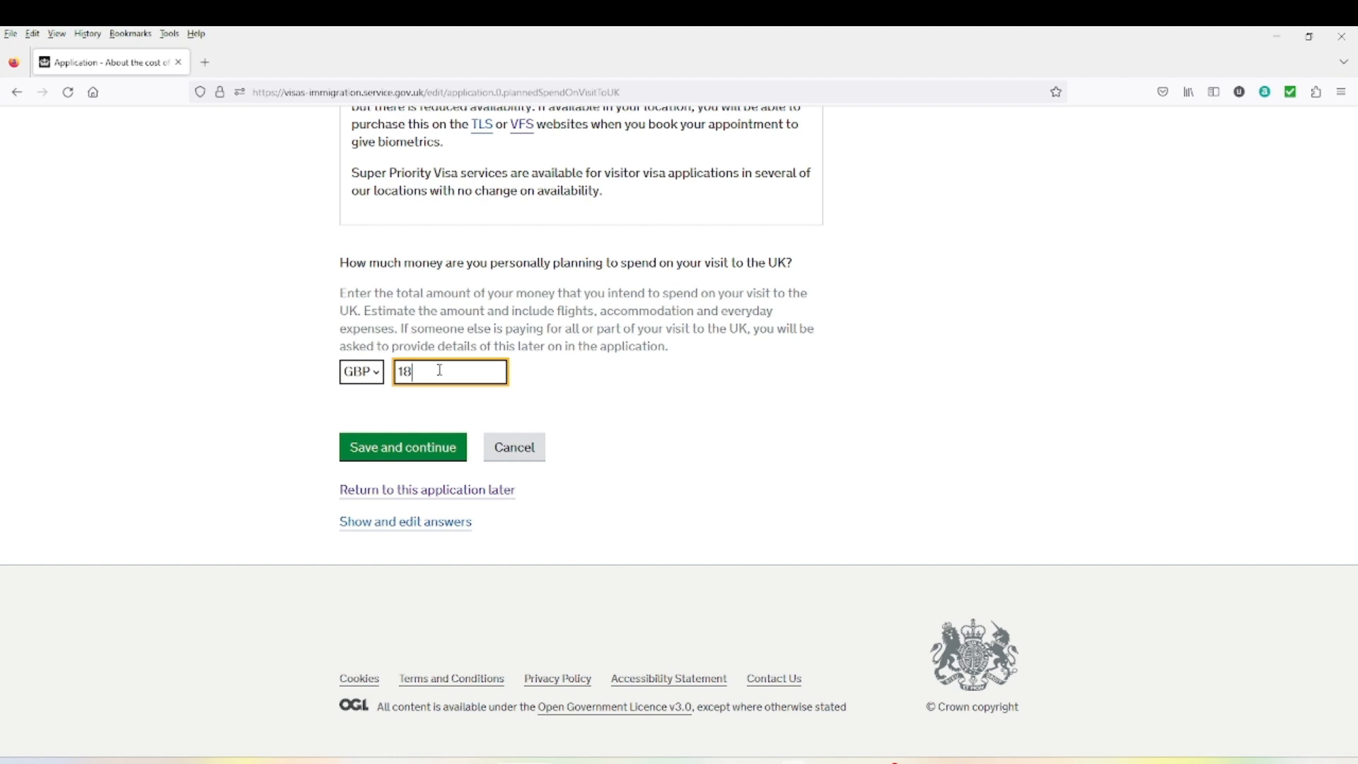
{"action": "type", "text": "00"}
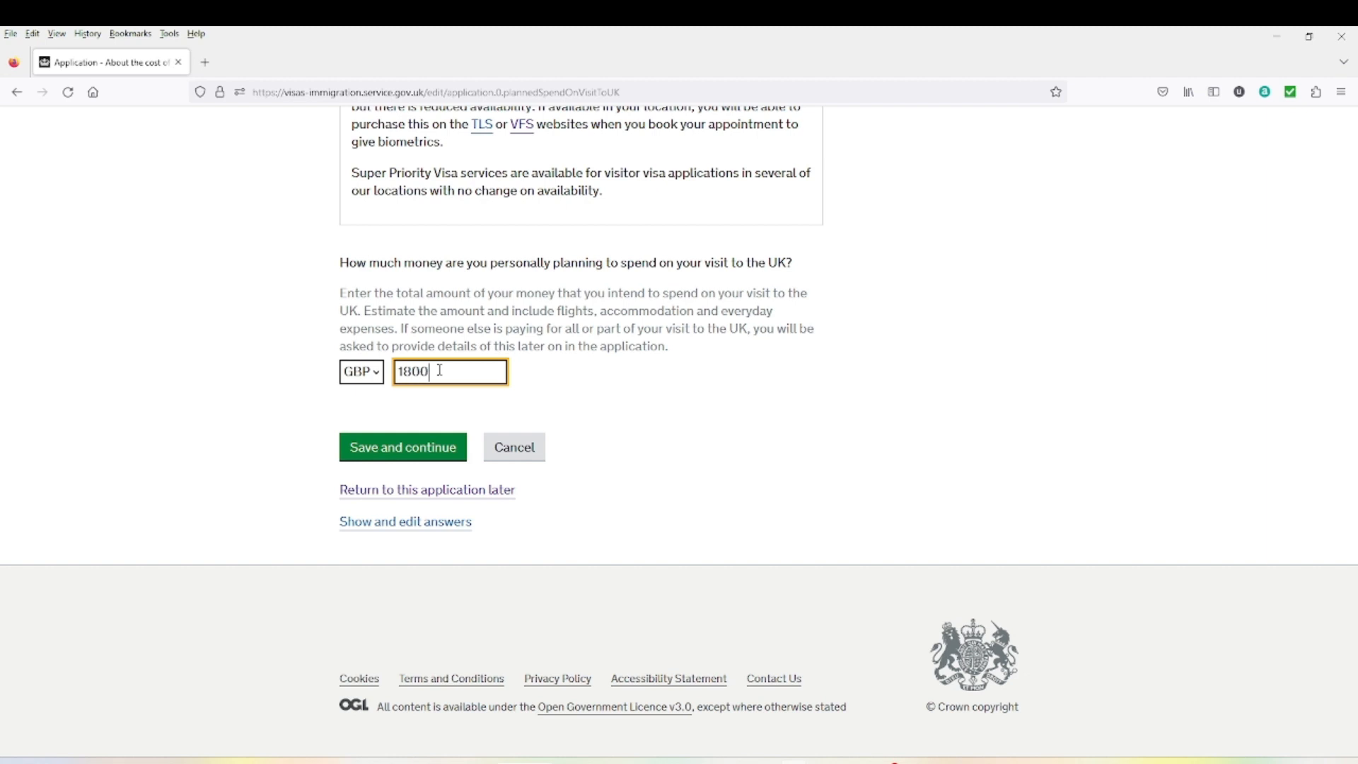
{"action": "left_click", "coordinate": [403, 447]}
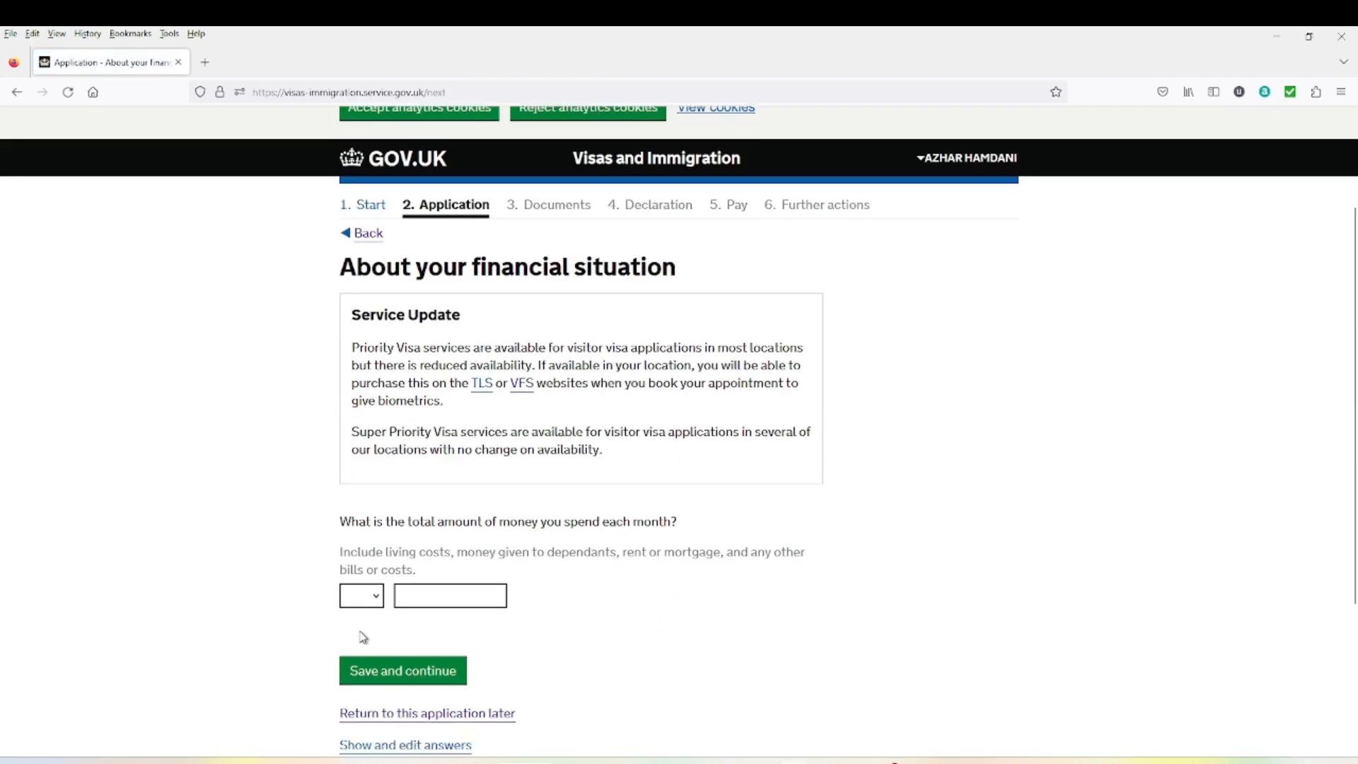
Set the total amount of money spent each month to 300 GBP and save it
{"action": "left_click", "coordinate": [380, 600]}
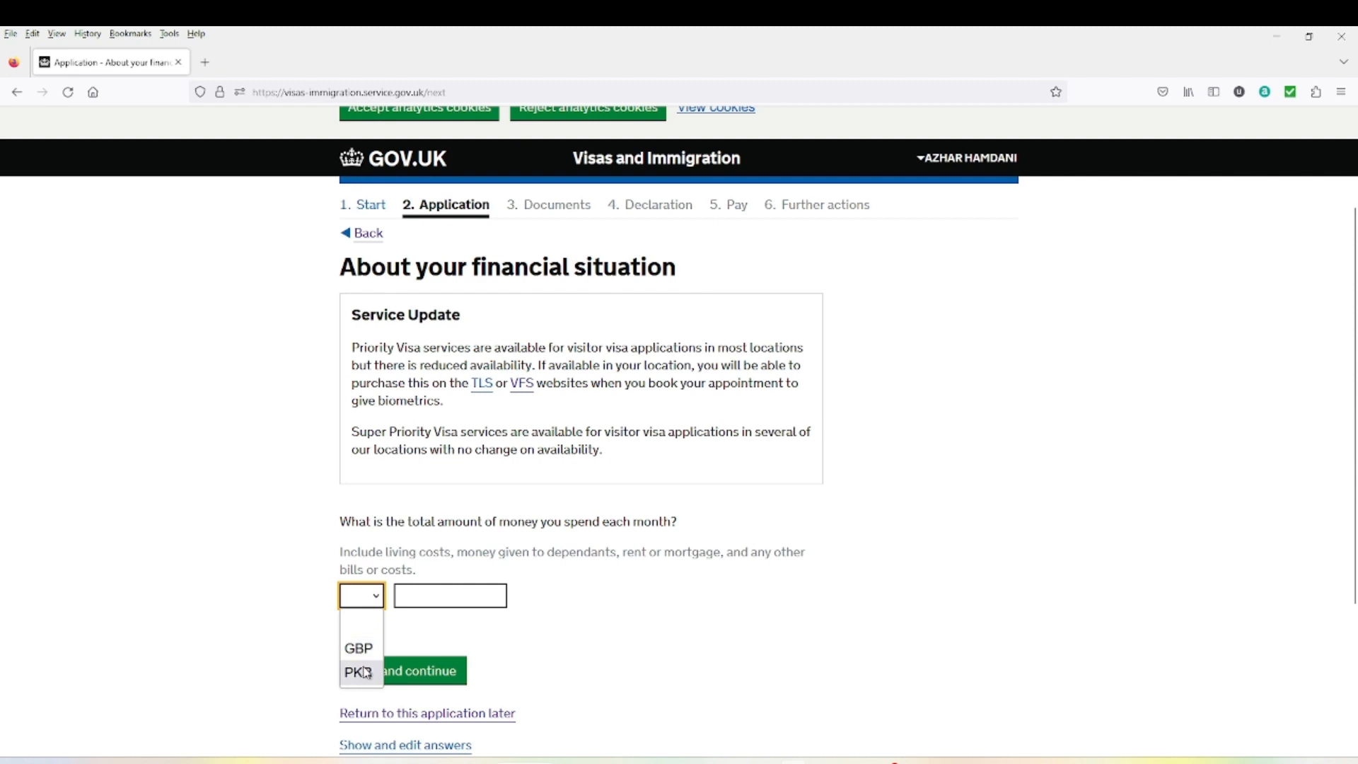
{"action": "left_click", "coordinate": [357, 646]}
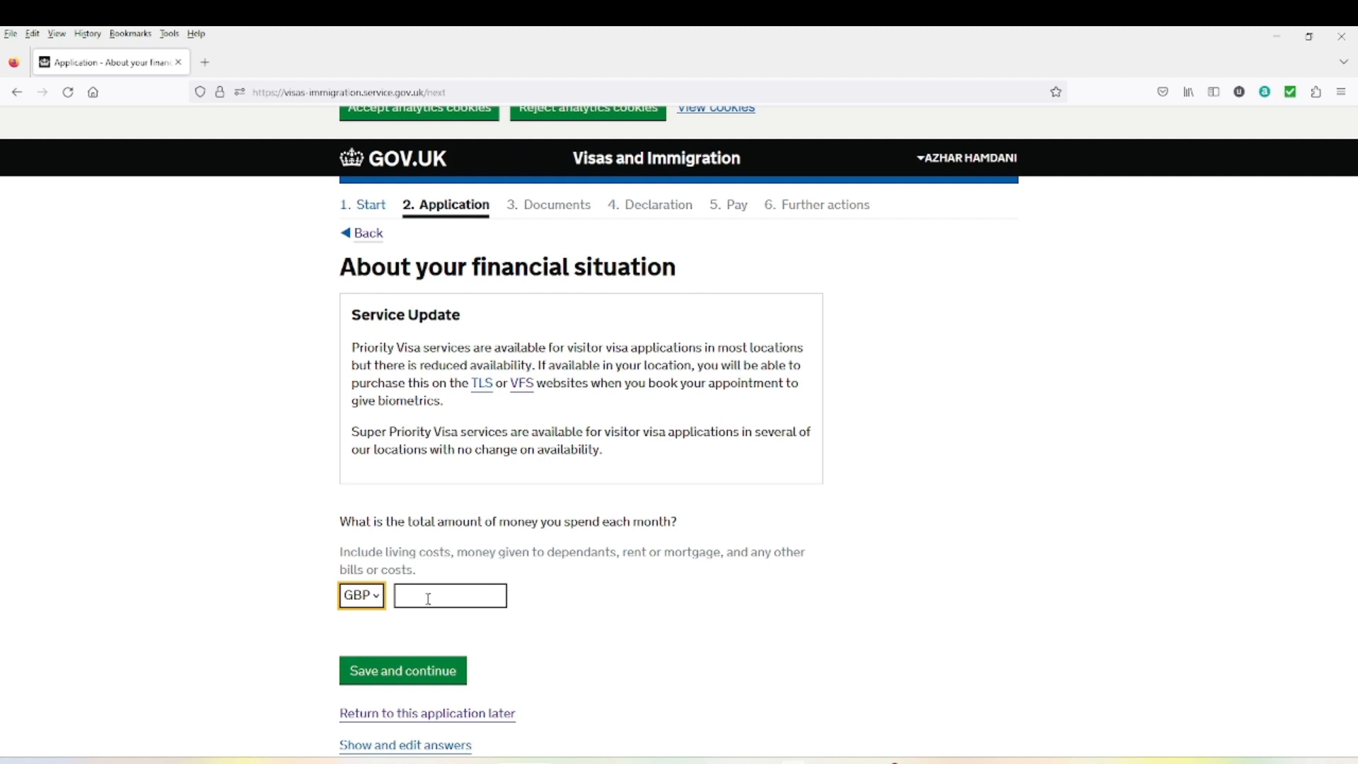
{"action": "left_click", "coordinate": [429, 598]}
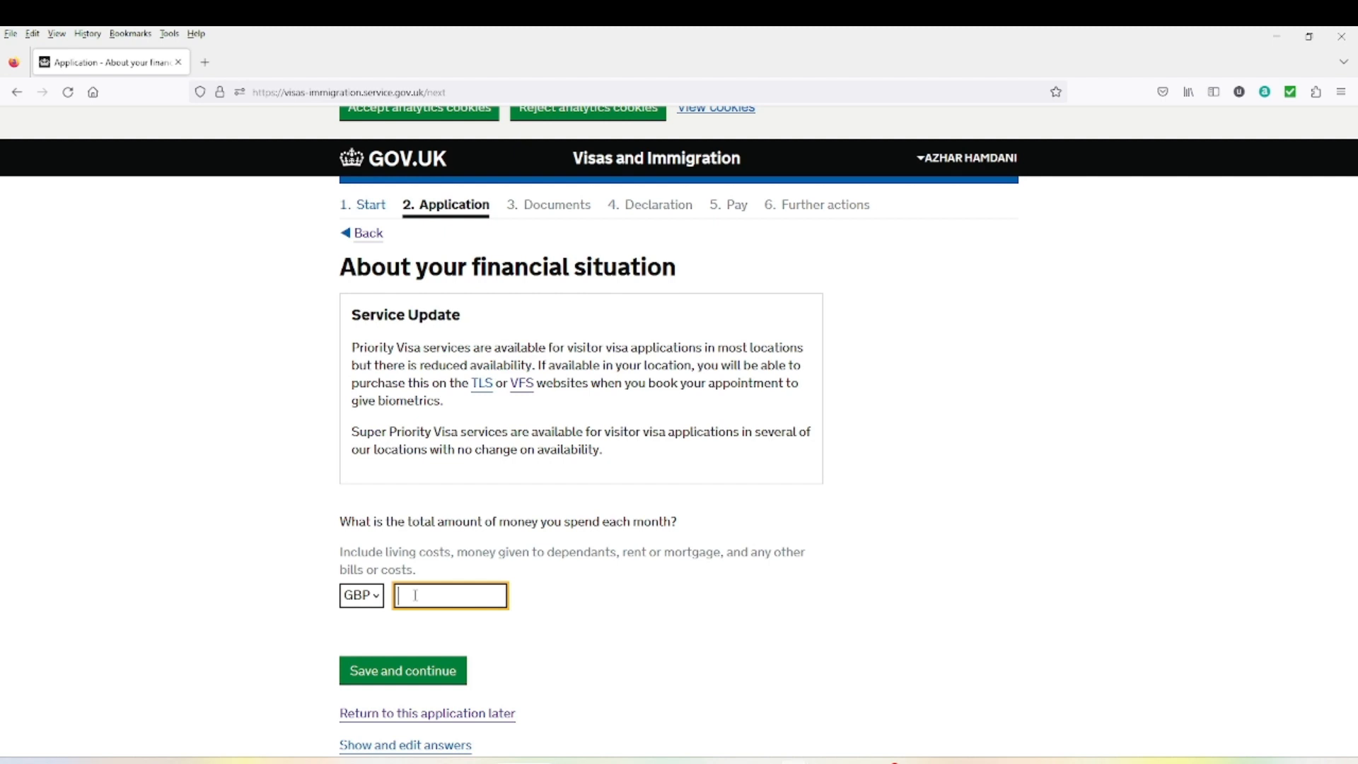
{"action": "type", "text": "300"}
{"action": "left_click", "coordinate": [396, 684]}
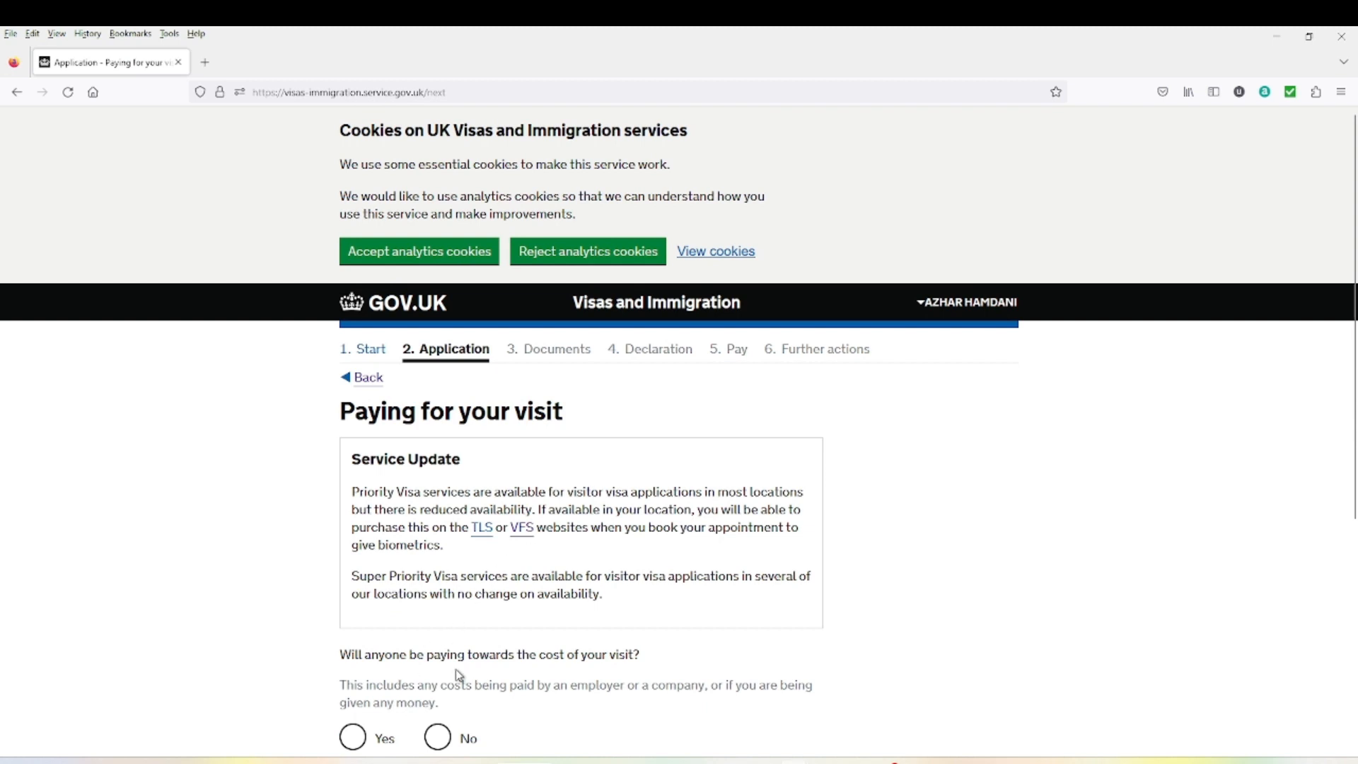
Try answering Yes to anyone paying towards the cost of the visit, and look through the follow-up questions about the payer
{"action": "scroll", "coordinate": [597, 672], "scroll_direction": "down", "scroll_amount": 2}
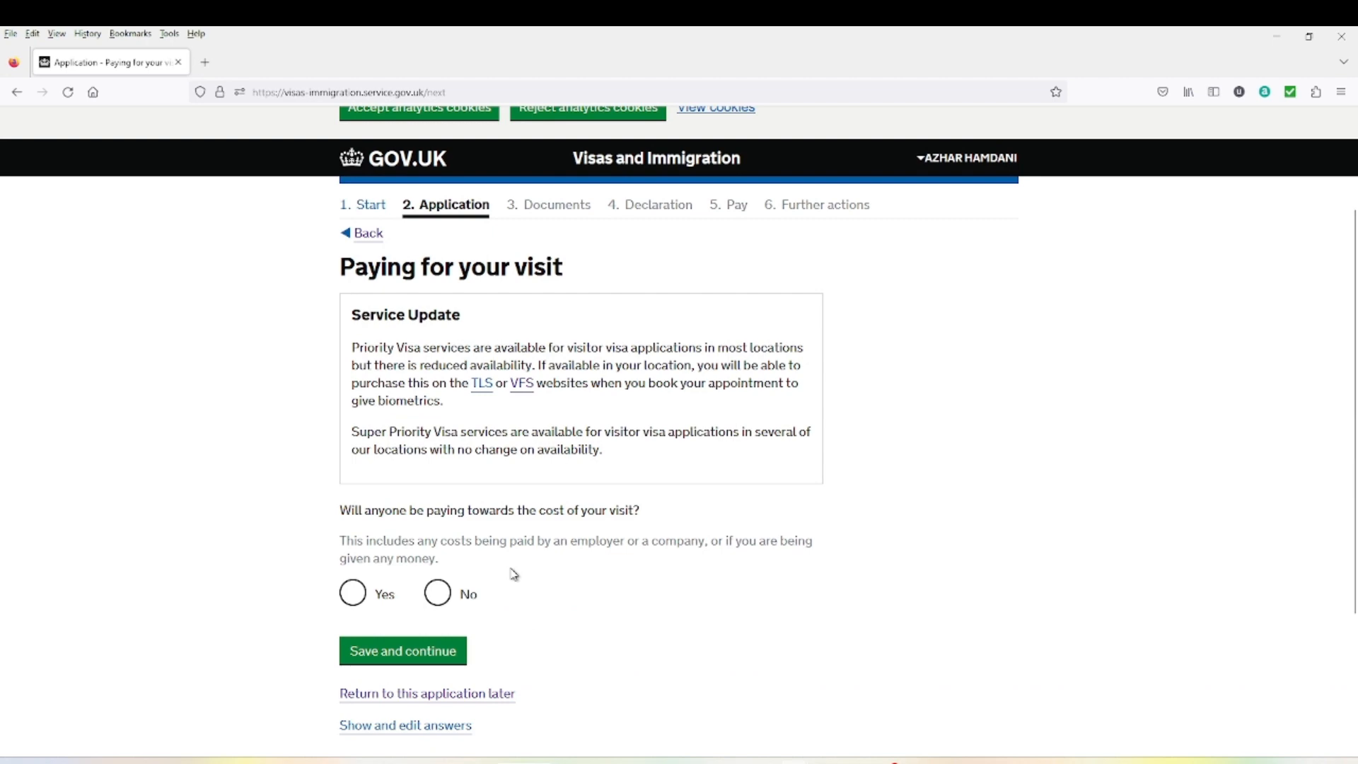
{"action": "left_click", "coordinate": [352, 599]}
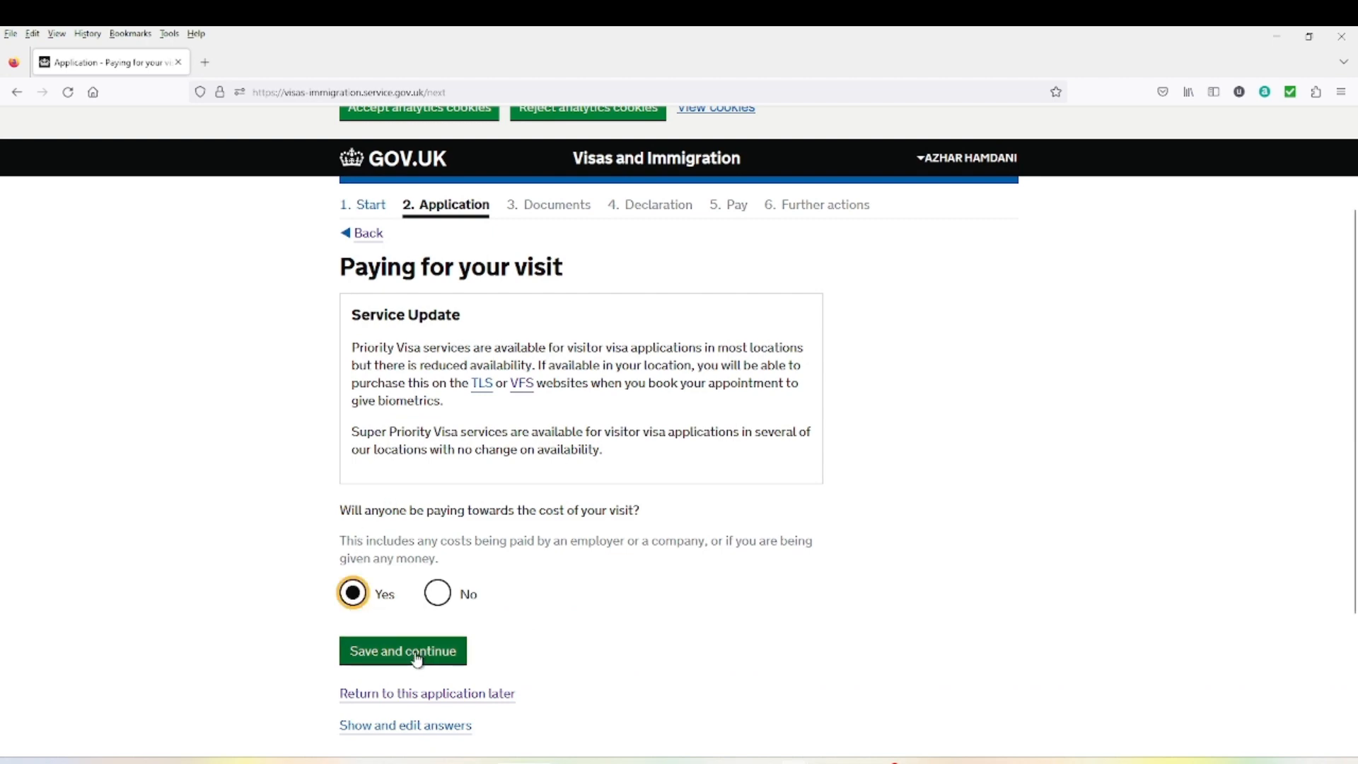
{"action": "left_click", "coordinate": [440, 645]}
{"action": "scroll", "coordinate": [441, 640], "scroll_direction": "down", "scroll_amount": 3}
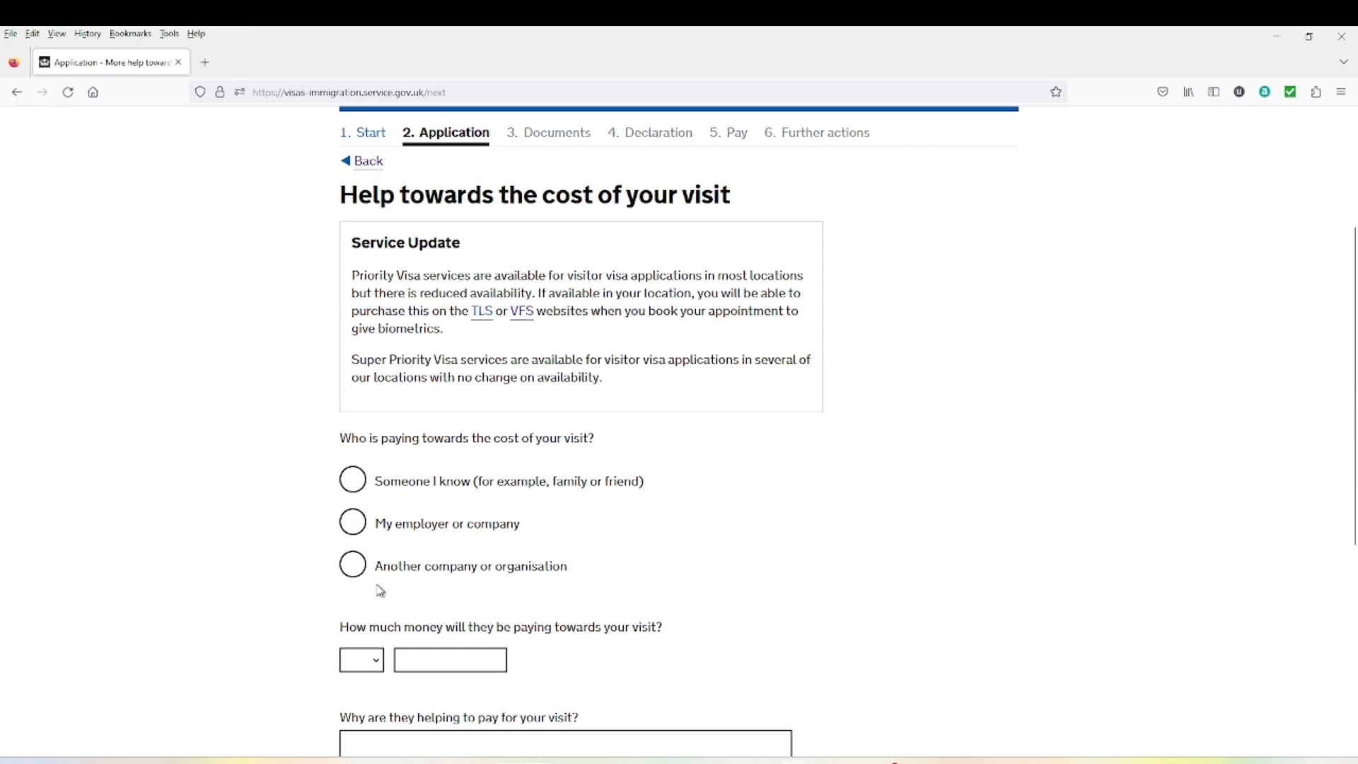
{"action": "scroll", "coordinate": [498, 585], "scroll_direction": "down", "scroll_amount": 2}
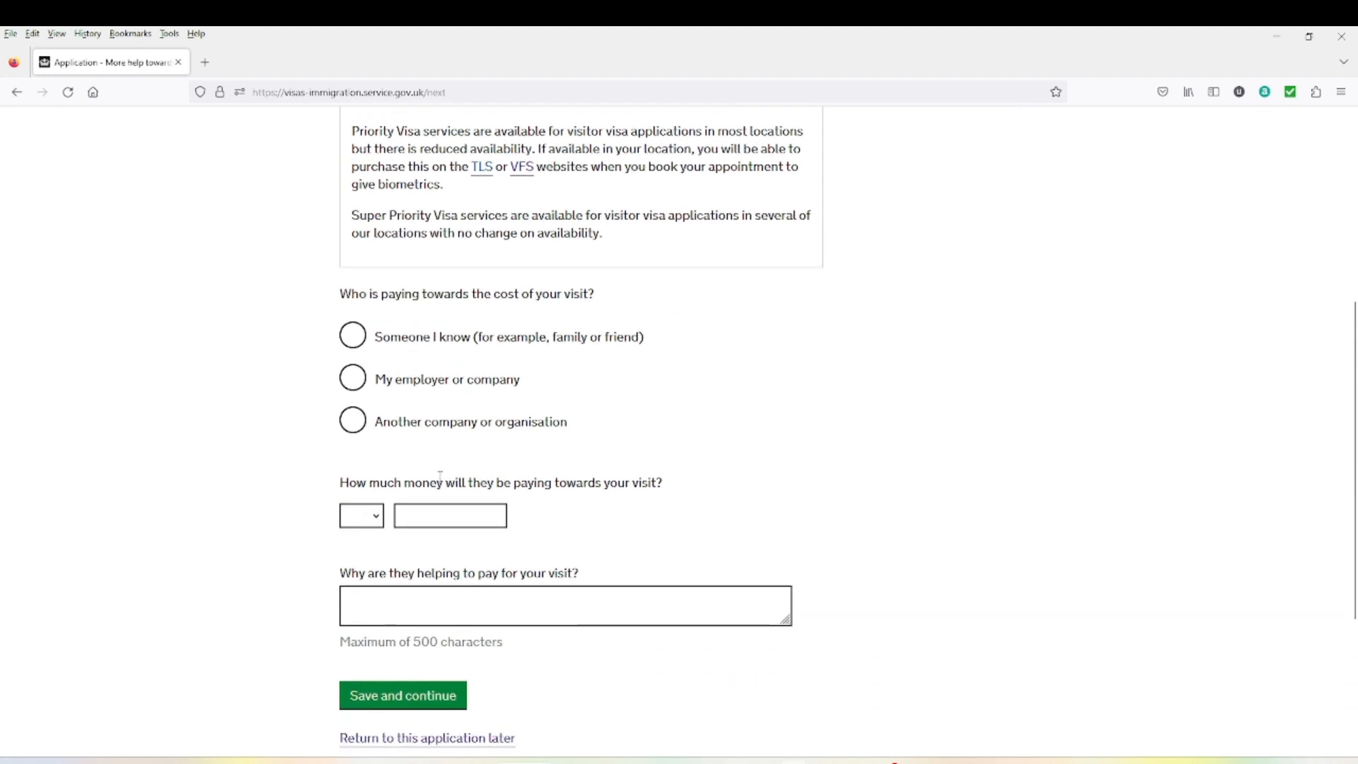
{"action": "left_click", "coordinate": [379, 520]}
{"action": "left_click", "coordinate": [376, 517]}
{"action": "scroll", "coordinate": [545, 649], "scroll_direction": "down", "scroll_amount": 3}
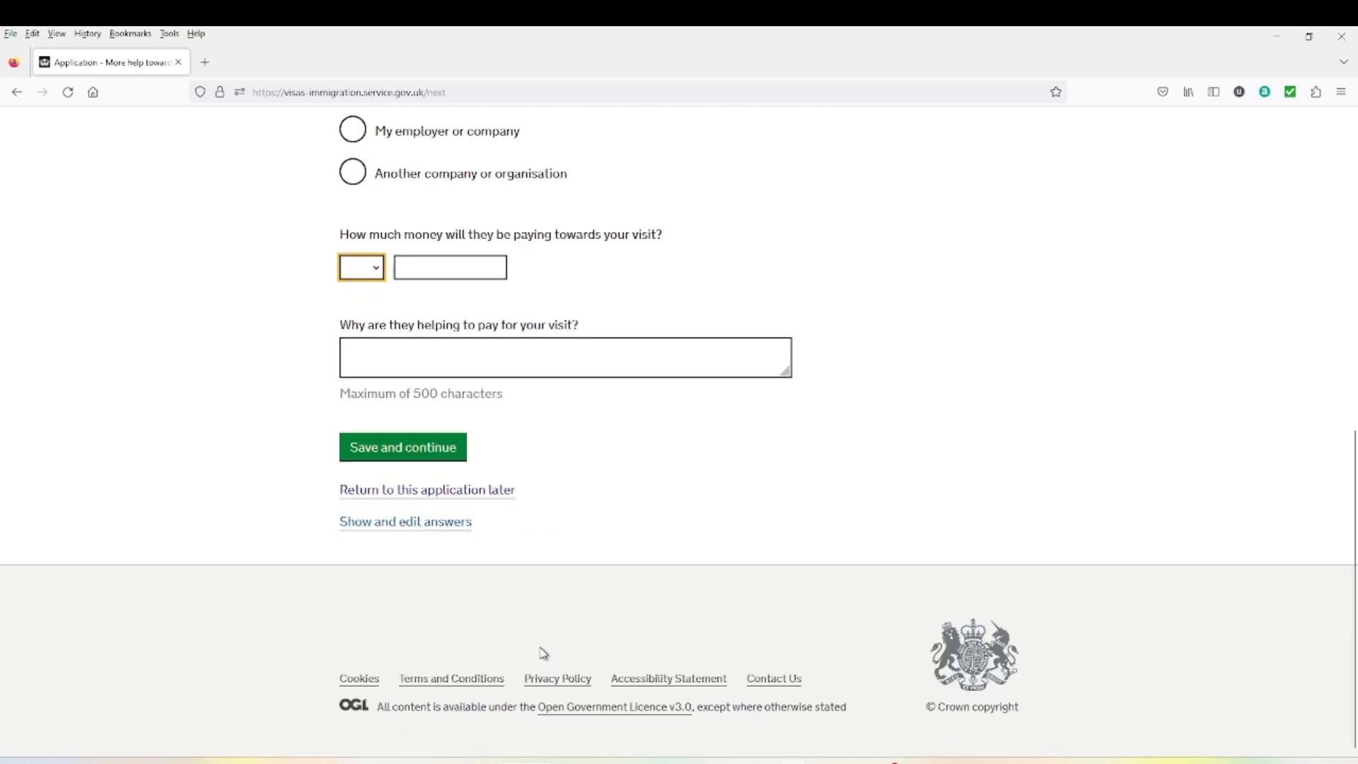
Reopen the saved answer about anyone paying towards the cost of the visit, change it to No and save it
{"action": "left_click", "coordinate": [452, 527]}
{"action": "scroll", "coordinate": [1124, 639], "scroll_direction": "down", "scroll_amount": 15}
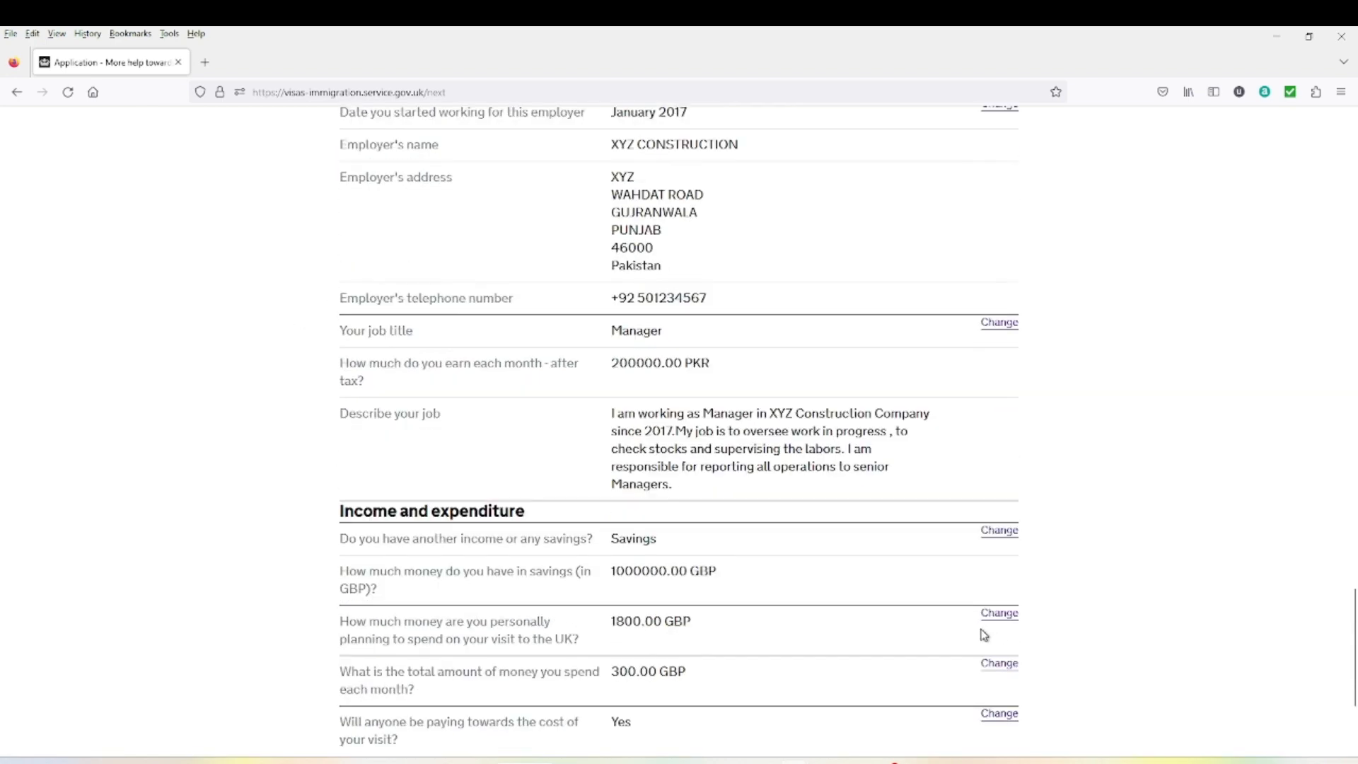
{"action": "scroll", "coordinate": [990, 601], "scroll_direction": "down", "scroll_amount": 3}
{"action": "left_click", "coordinate": [1000, 493]}
{"action": "scroll", "coordinate": [456, 468], "scroll_direction": "down", "scroll_amount": 4}
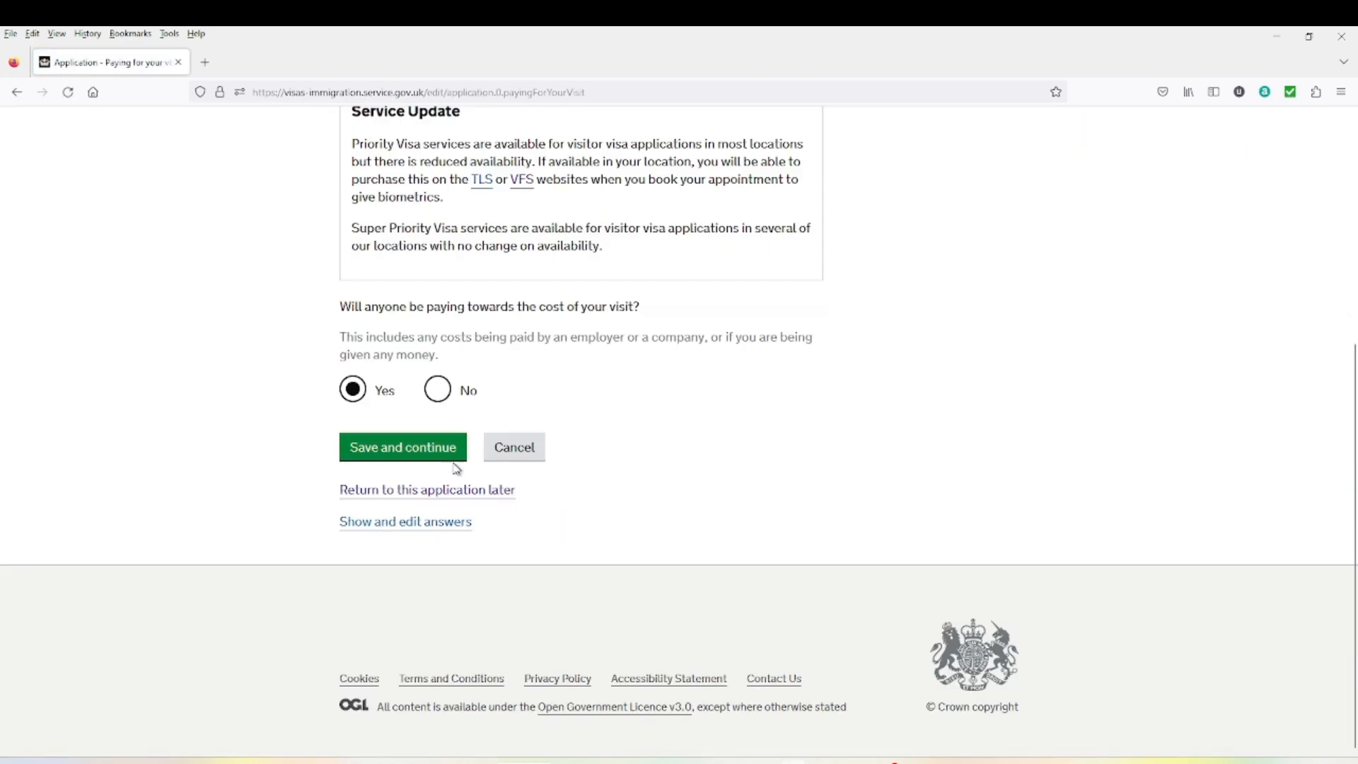
{"action": "left_click", "coordinate": [438, 389]}
{"action": "left_click", "coordinate": [426, 444]}
Enter 28 05 2023 as the date the applicant plans to arrive in the UK
{"action": "scroll", "coordinate": [566, 564], "scroll_direction": "down", "scroll_amount": 5}
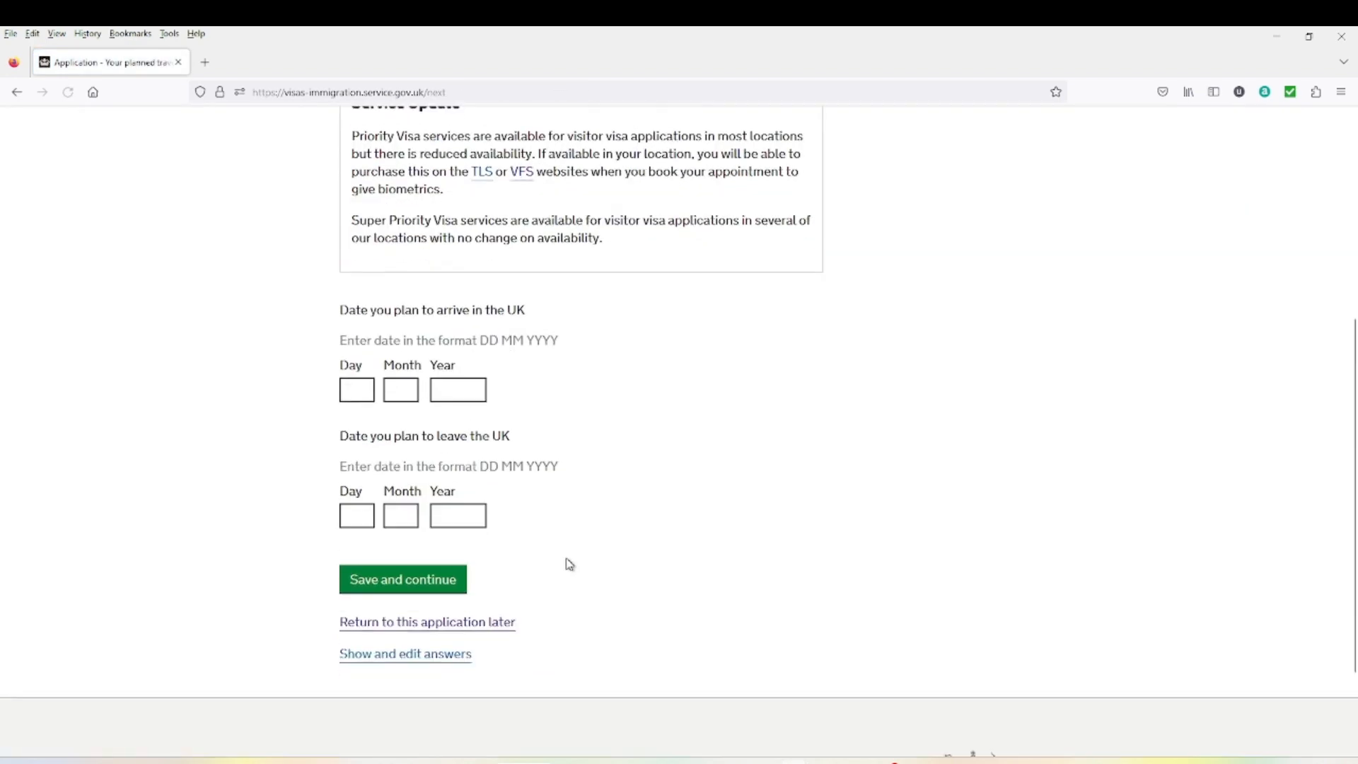
{"action": "left_click", "coordinate": [366, 382]}
{"action": "type", "text": "28"}
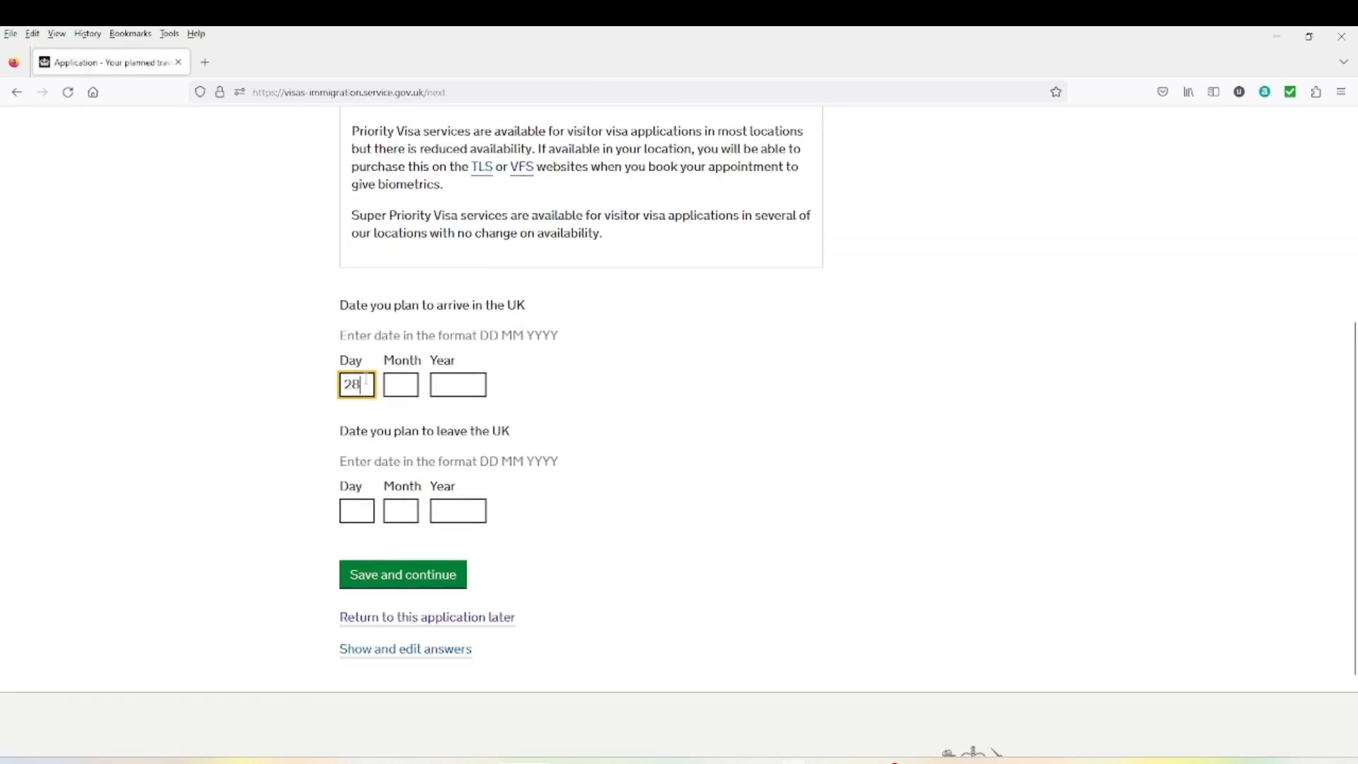
{"action": "left_click", "coordinate": [403, 382]}
{"action": "type", "text": "0"}
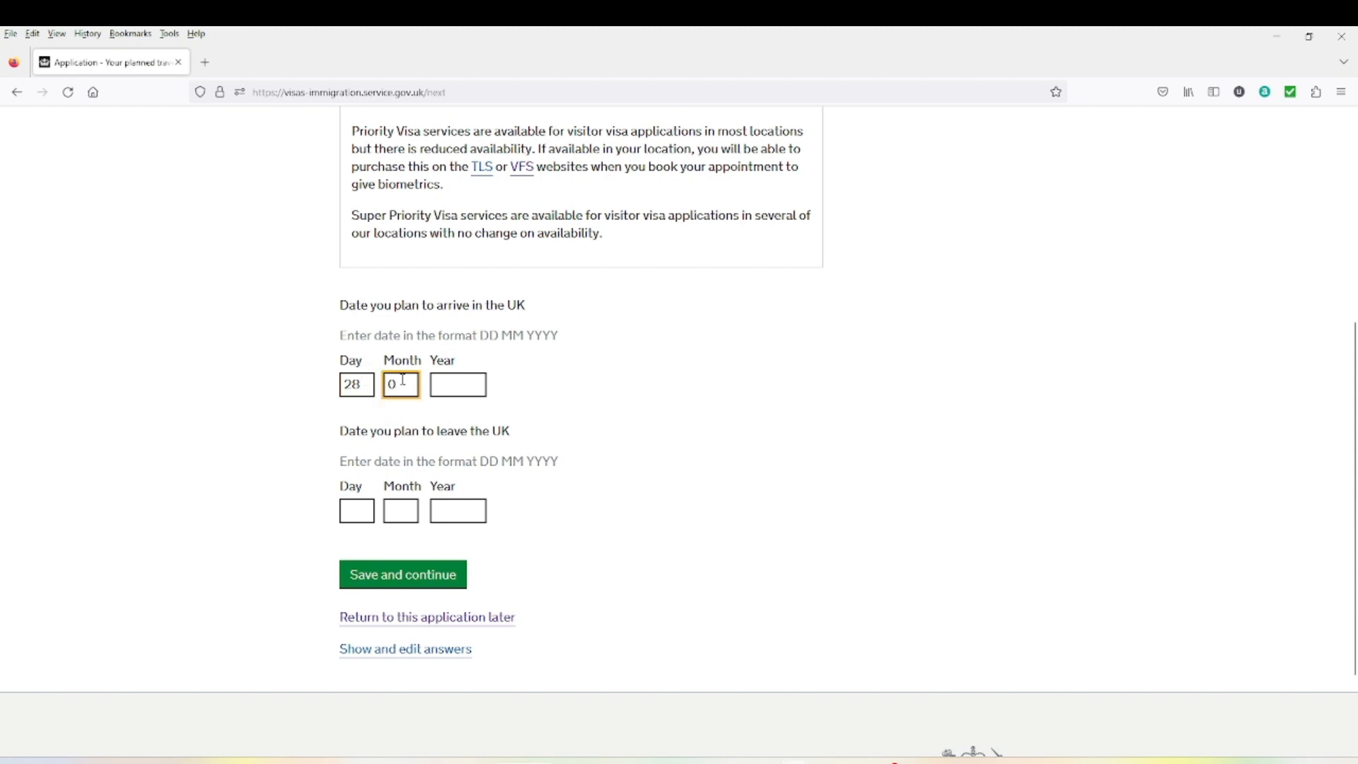
{"action": "type", "text": "5"}
{"action": "left_click", "coordinate": [439, 383]}
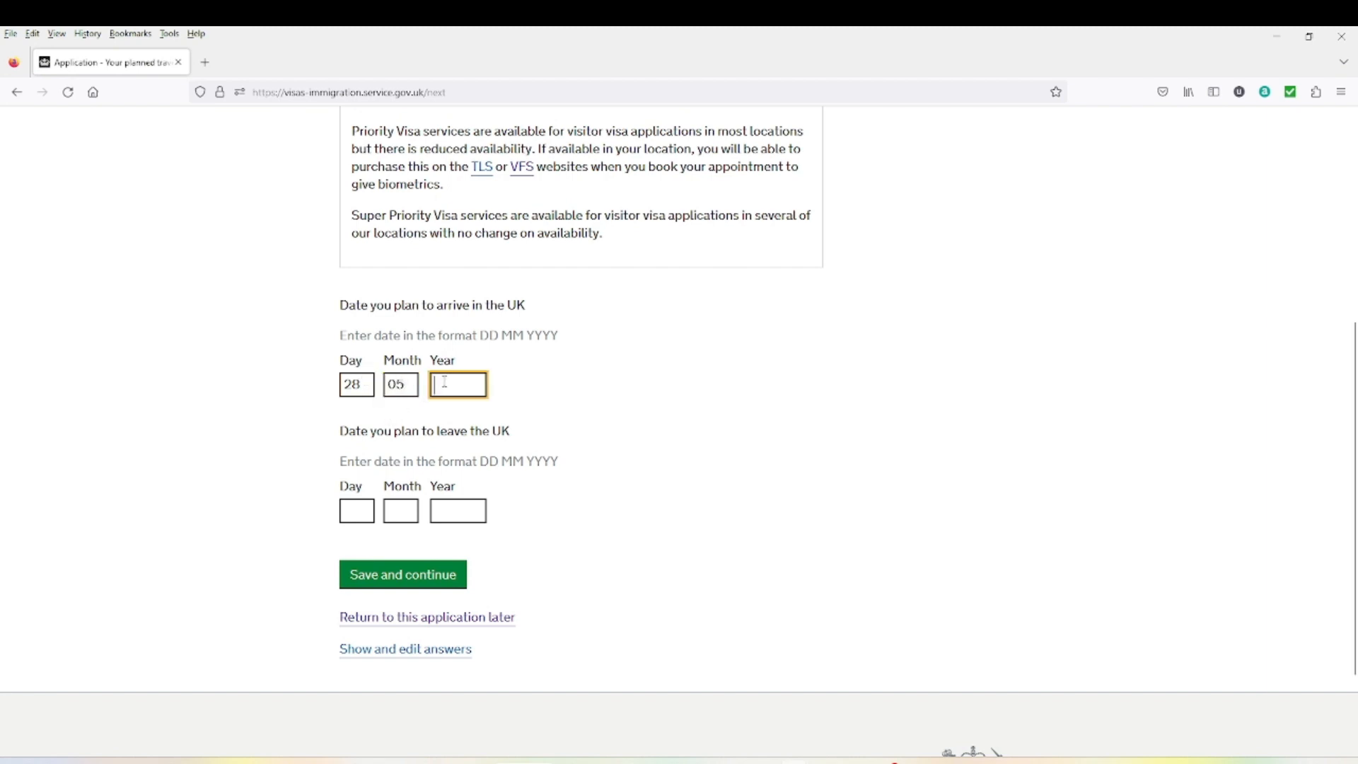
{"action": "type", "text": "2023"}
Enter 03 06 2023 as the date the applicant plans to leave the UK and save the travel dates
{"action": "left_click", "coordinate": [356, 512]}
{"action": "type", "text": "03"}
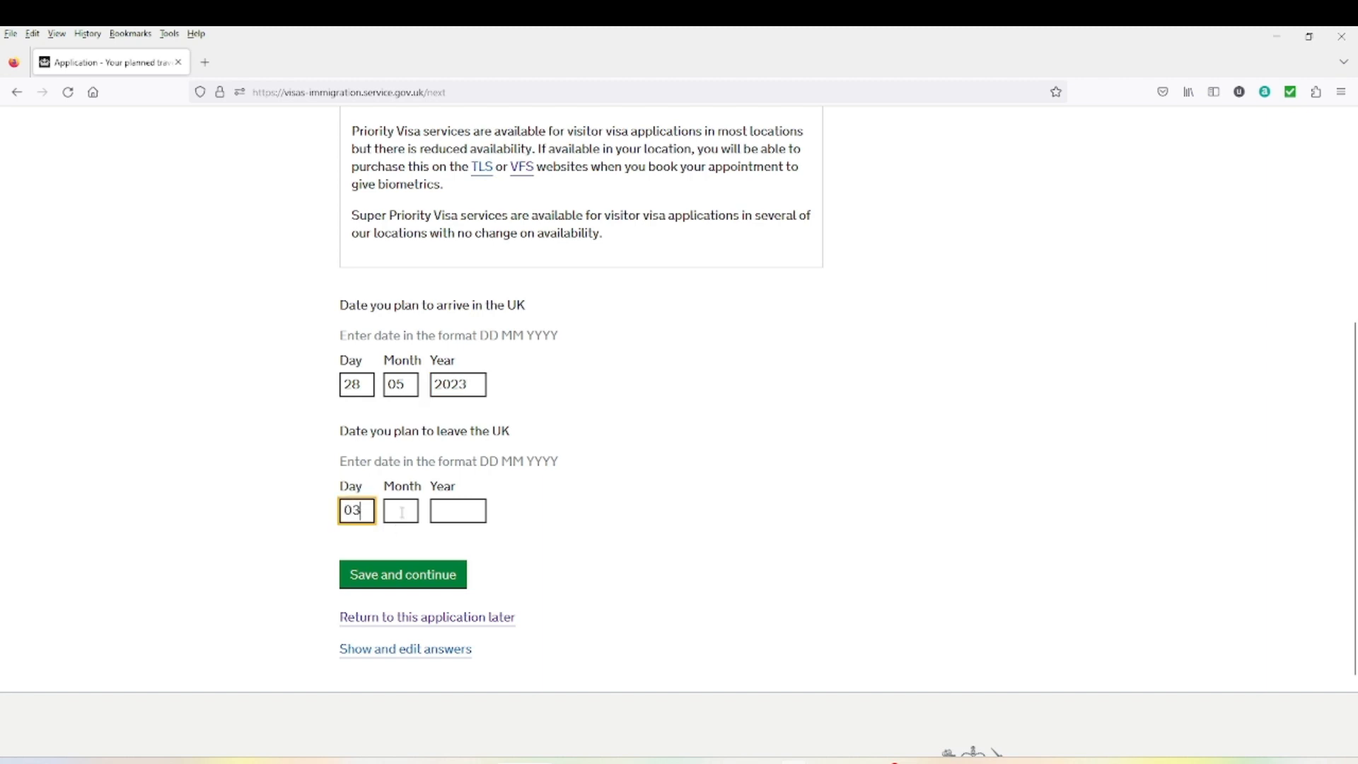
{"action": "left_click", "coordinate": [401, 511]}
{"action": "type", "text": "05"}
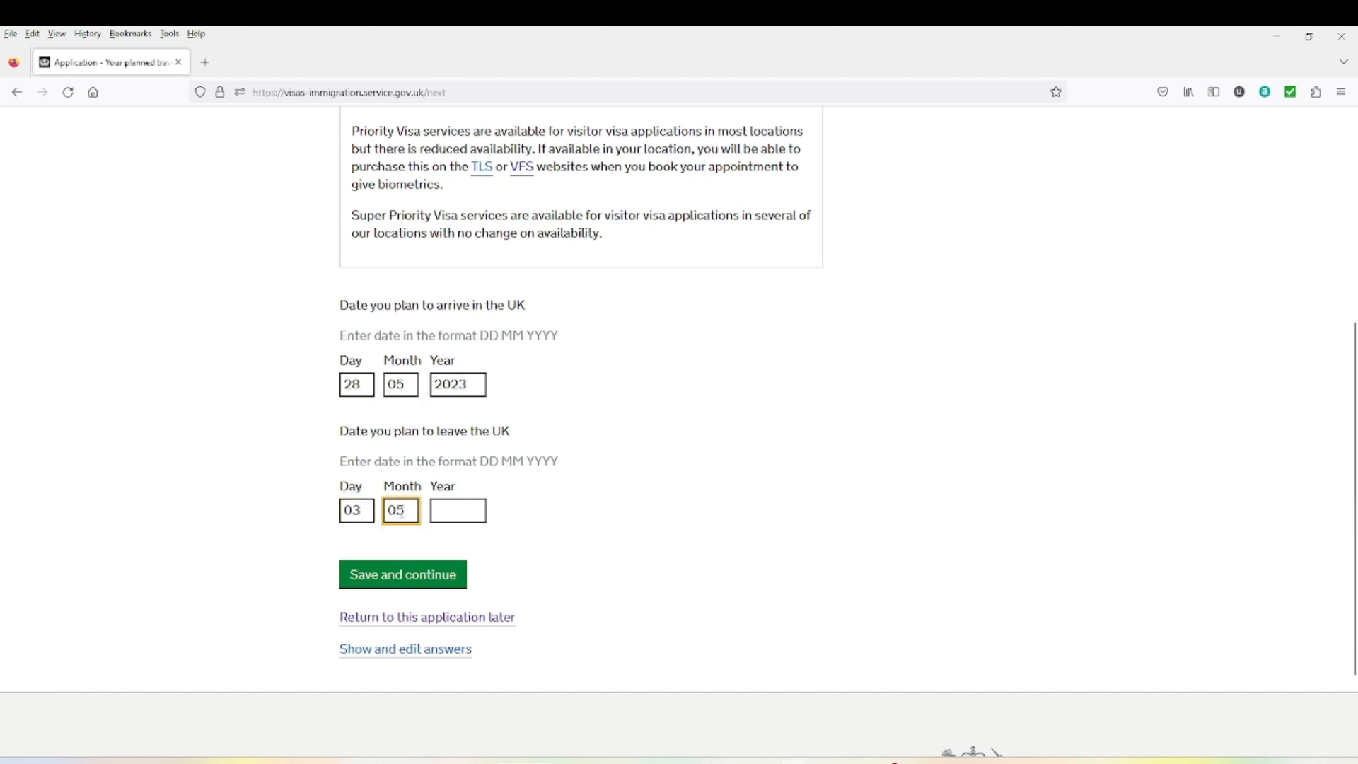
{"action": "left_click", "coordinate": [447, 506]}
{"action": "type", "text": "2023"}
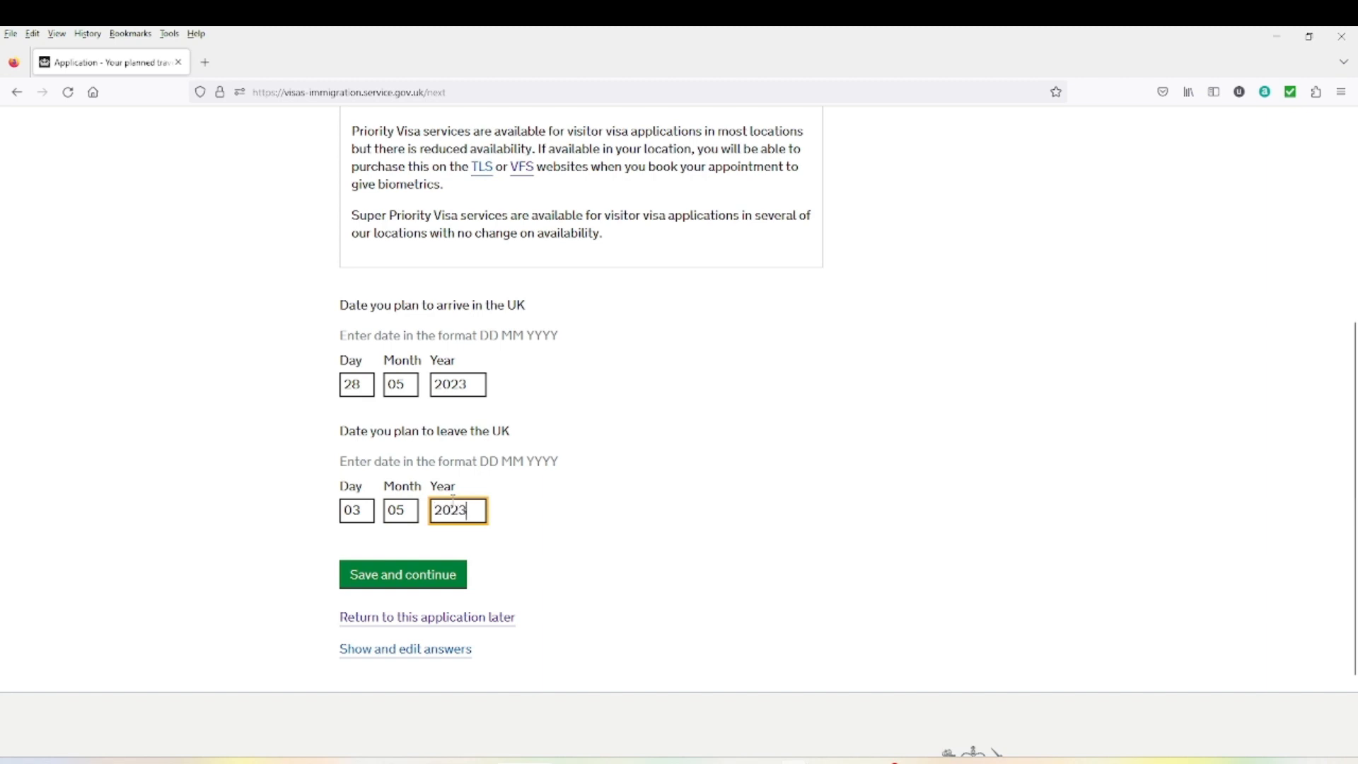
{"action": "left_click", "coordinate": [412, 508]}
{"action": "key", "text": "BackSpace"}
{"action": "type", "text": "6"}
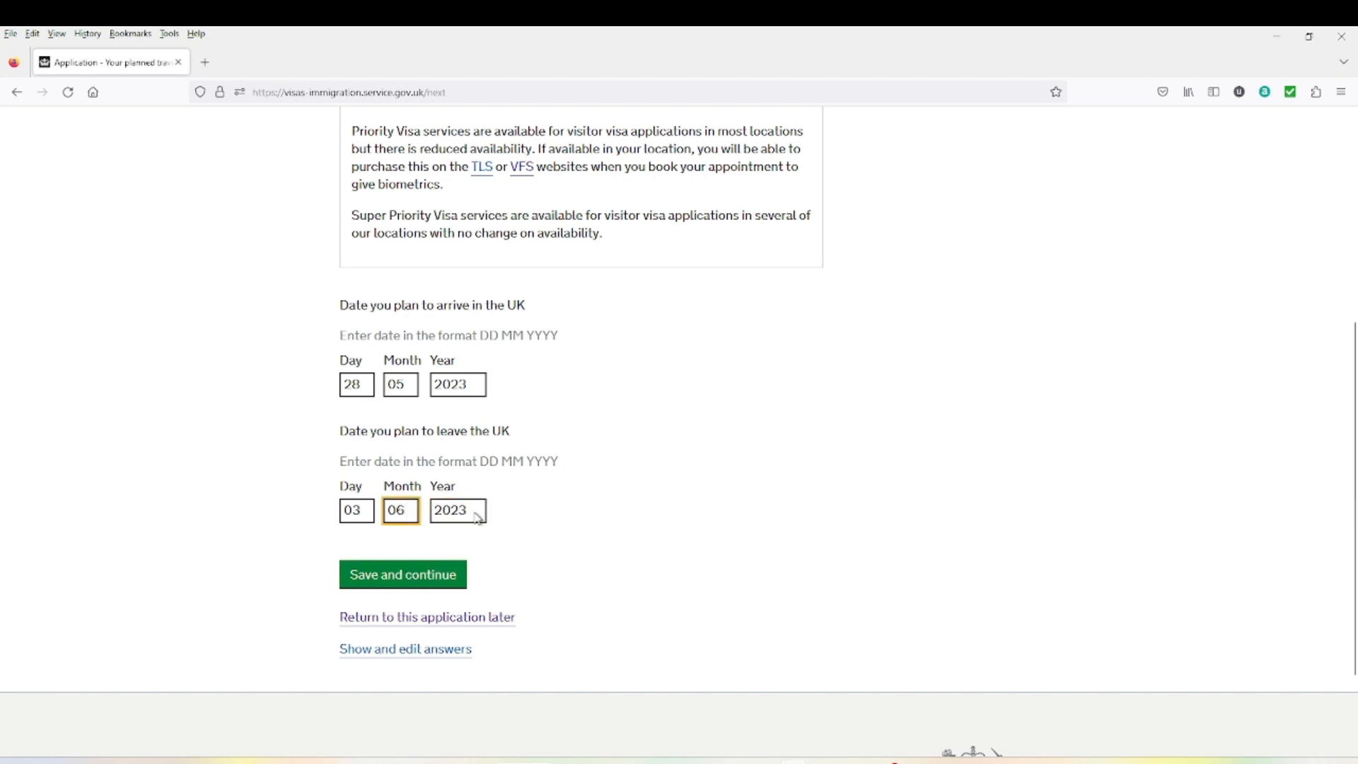
{"action": "left_click", "coordinate": [403, 574]}
Choose English as the preferred spoken language for talking about the application and save it
{"action": "scroll", "coordinate": [467, 345], "scroll_direction": "down", "scroll_amount": 3}
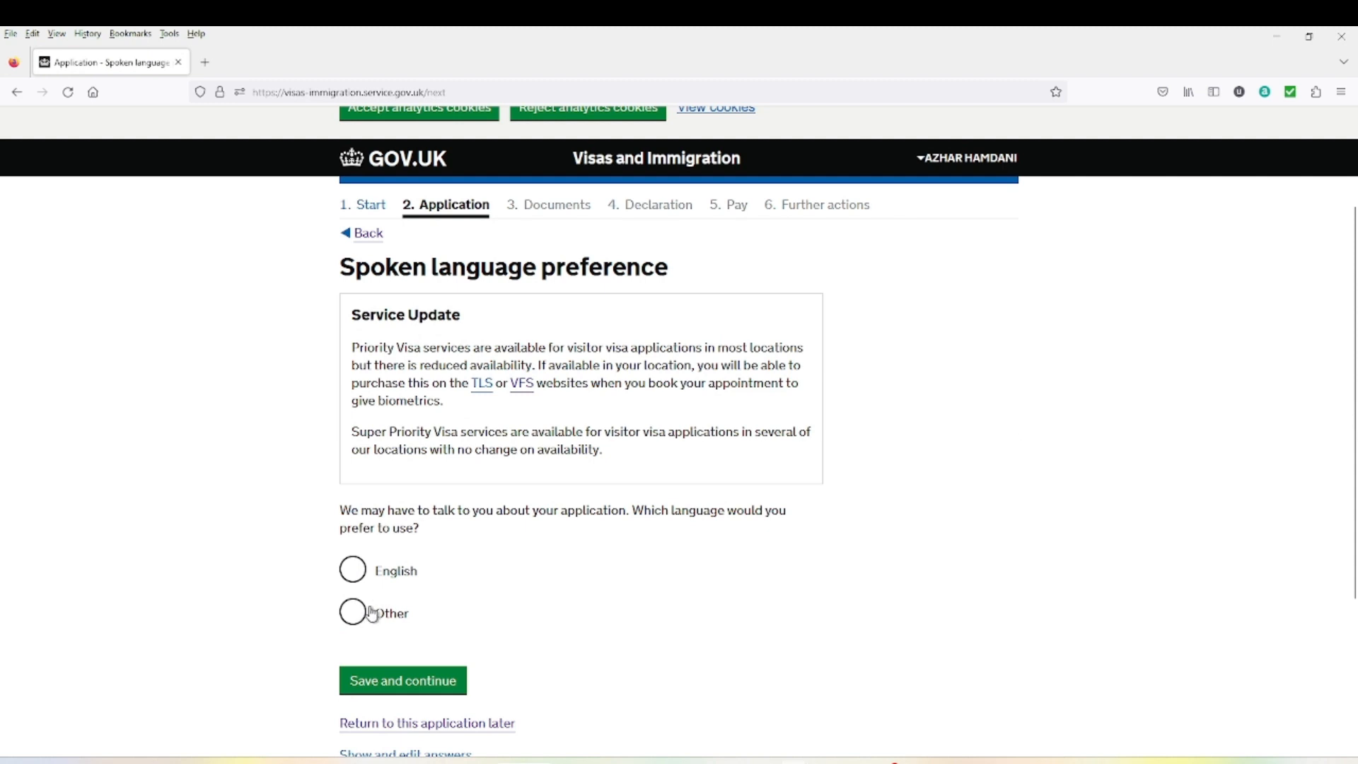
{"action": "scroll", "coordinate": [372, 613], "scroll_direction": "down", "scroll_amount": 1}
{"action": "left_click", "coordinate": [357, 543]}
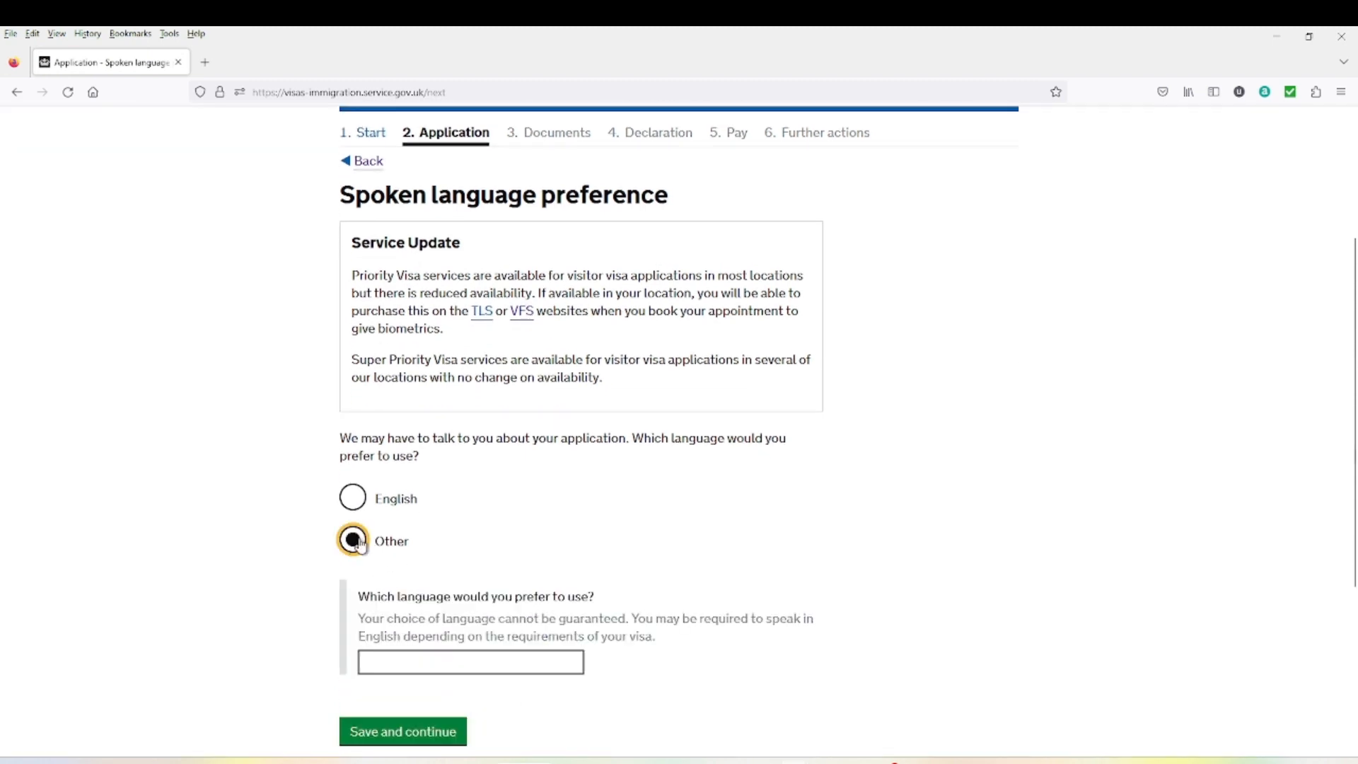
{"action": "left_click", "coordinate": [354, 499]}
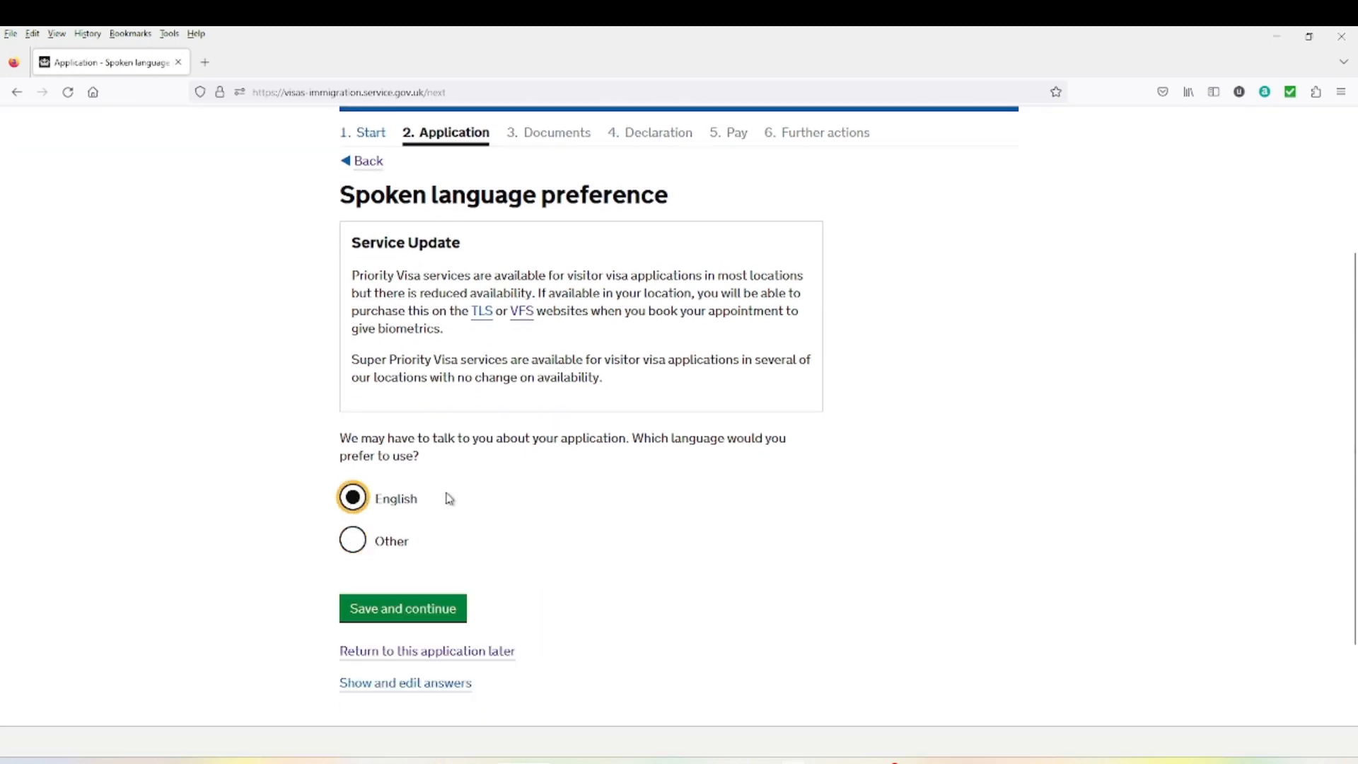
{"action": "left_click", "coordinate": [399, 609]}
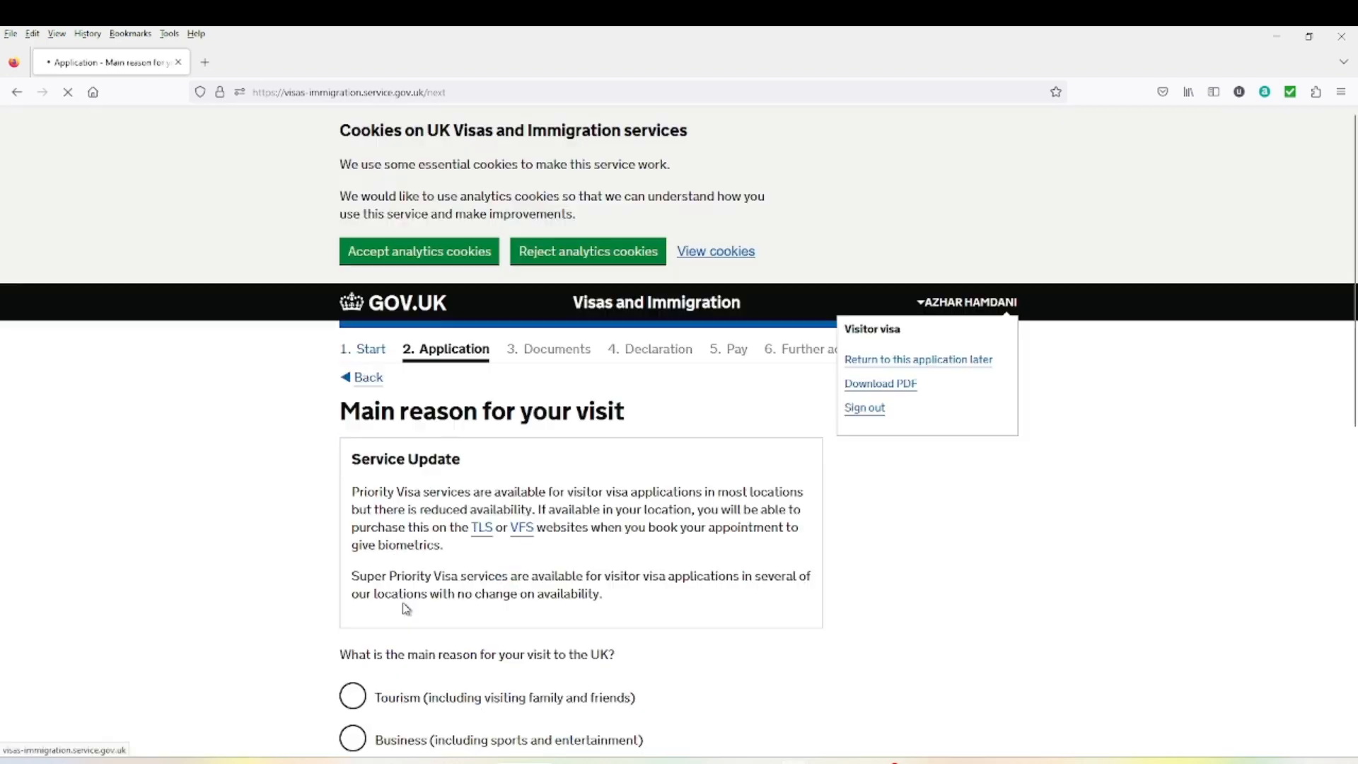
Choose Tourism (including visiting family and friends) as the main reason for the UK visit and save it
{"action": "scroll", "coordinate": [566, 403], "scroll_direction": "down", "scroll_amount": 3}
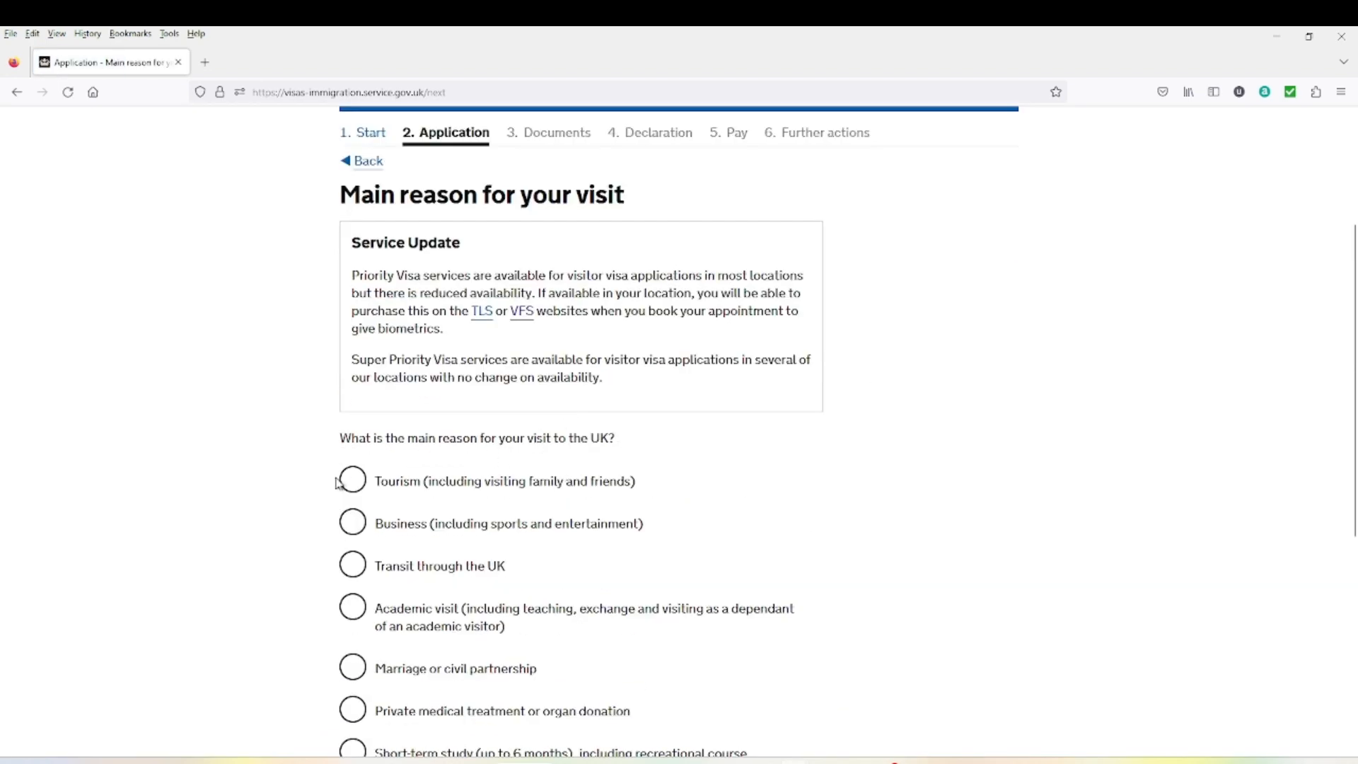
{"action": "scroll", "coordinate": [427, 614], "scroll_direction": "down", "scroll_amount": 2}
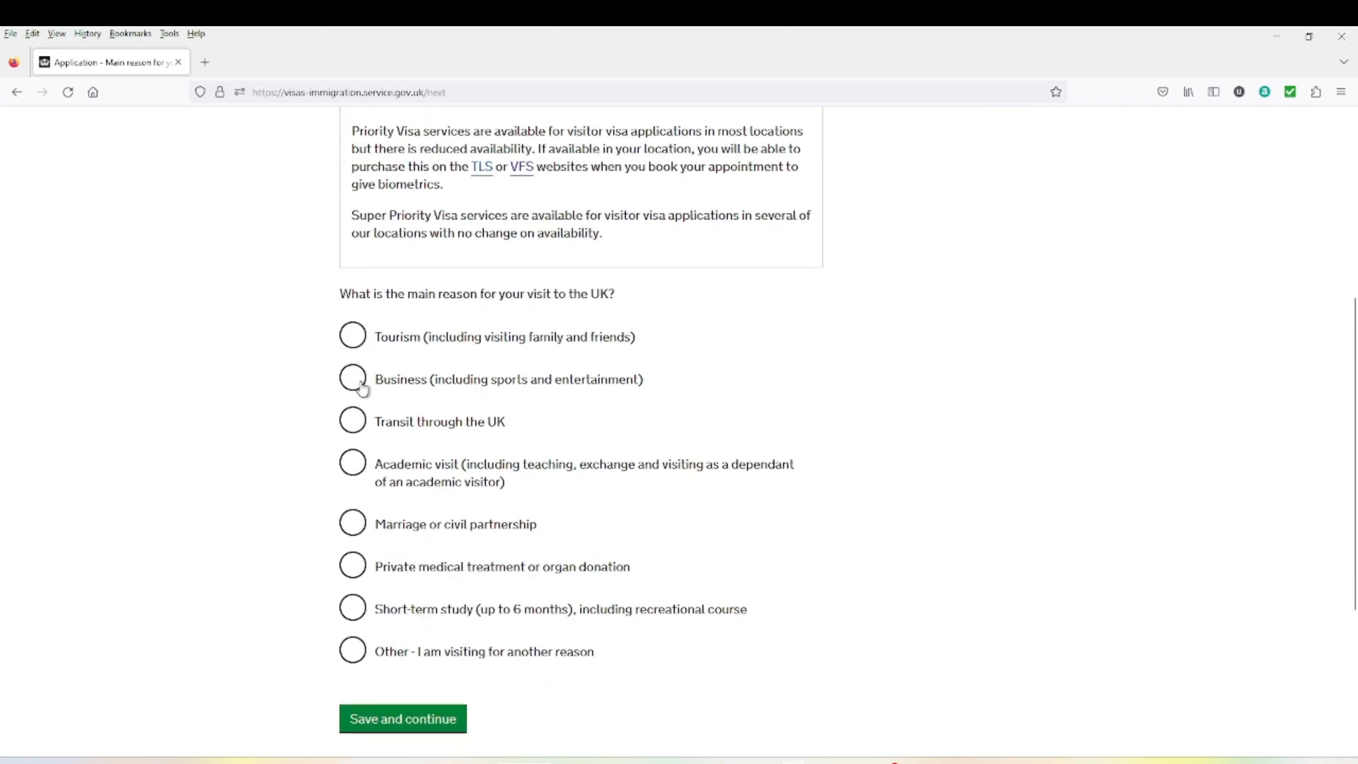
{"action": "left_click", "coordinate": [353, 336]}
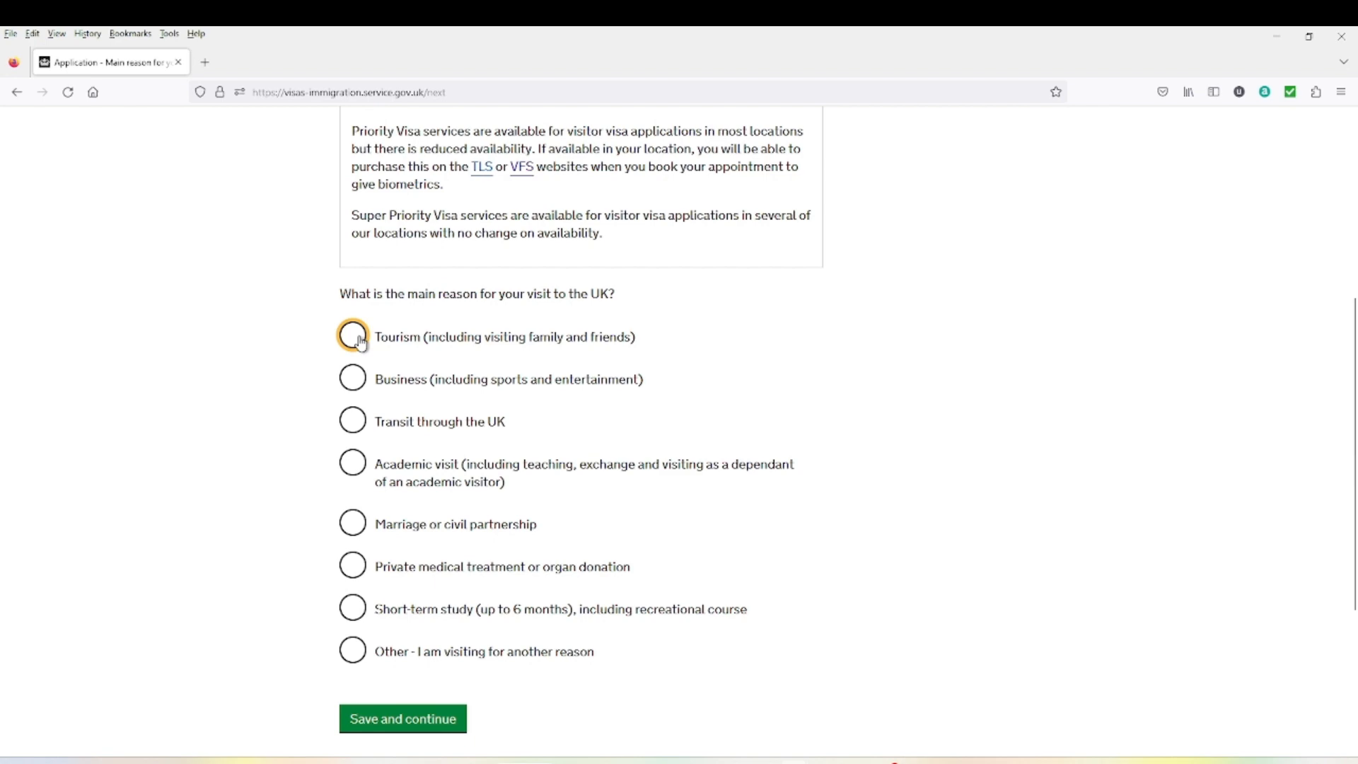
{"action": "left_click", "coordinate": [431, 720]}
Choose Visiting family as the main reason for the holiday visit and save it
{"action": "scroll", "coordinate": [385, 459], "scroll_direction": "down", "scroll_amount": 3}
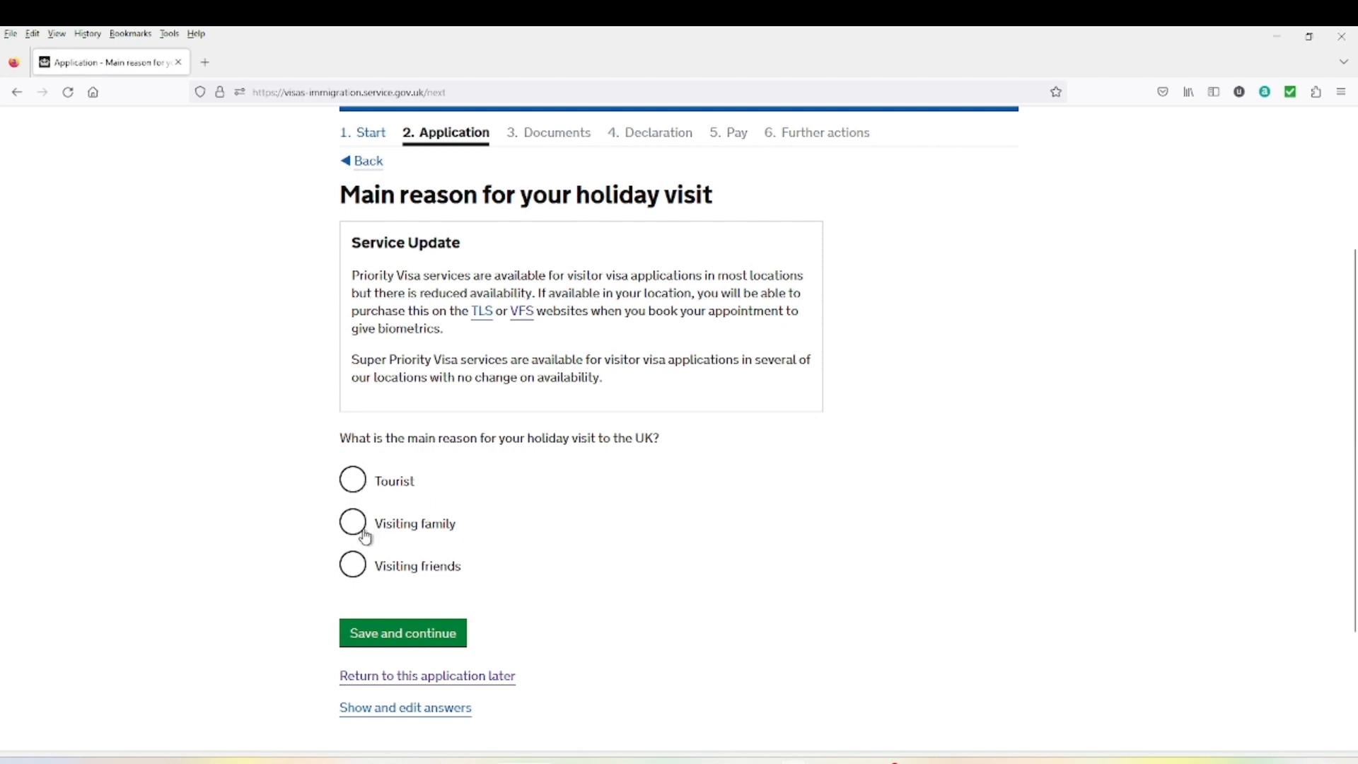
{"action": "left_click", "coordinate": [359, 484]}
{"action": "left_click", "coordinate": [352, 523]}
{"action": "left_click", "coordinate": [396, 640]}
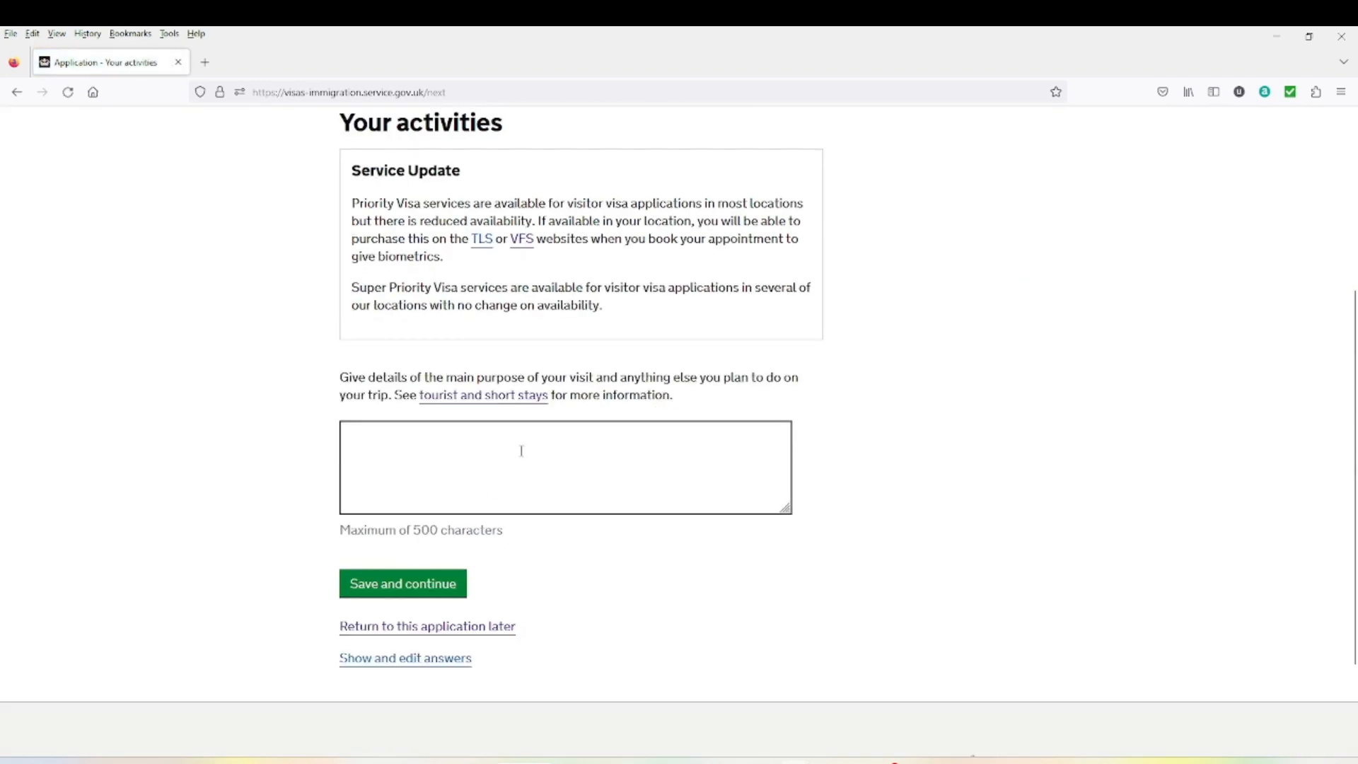
Reopen the saved answer about the main reason for the holiday visit, change it to Tourist and save it
{"action": "left_click", "coordinate": [418, 658]}
{"action": "scroll", "coordinate": [910, 592], "scroll_direction": "down", "scroll_amount": 15}
{"action": "scroll", "coordinate": [948, 613], "scroll_direction": "down", "scroll_amount": 10}
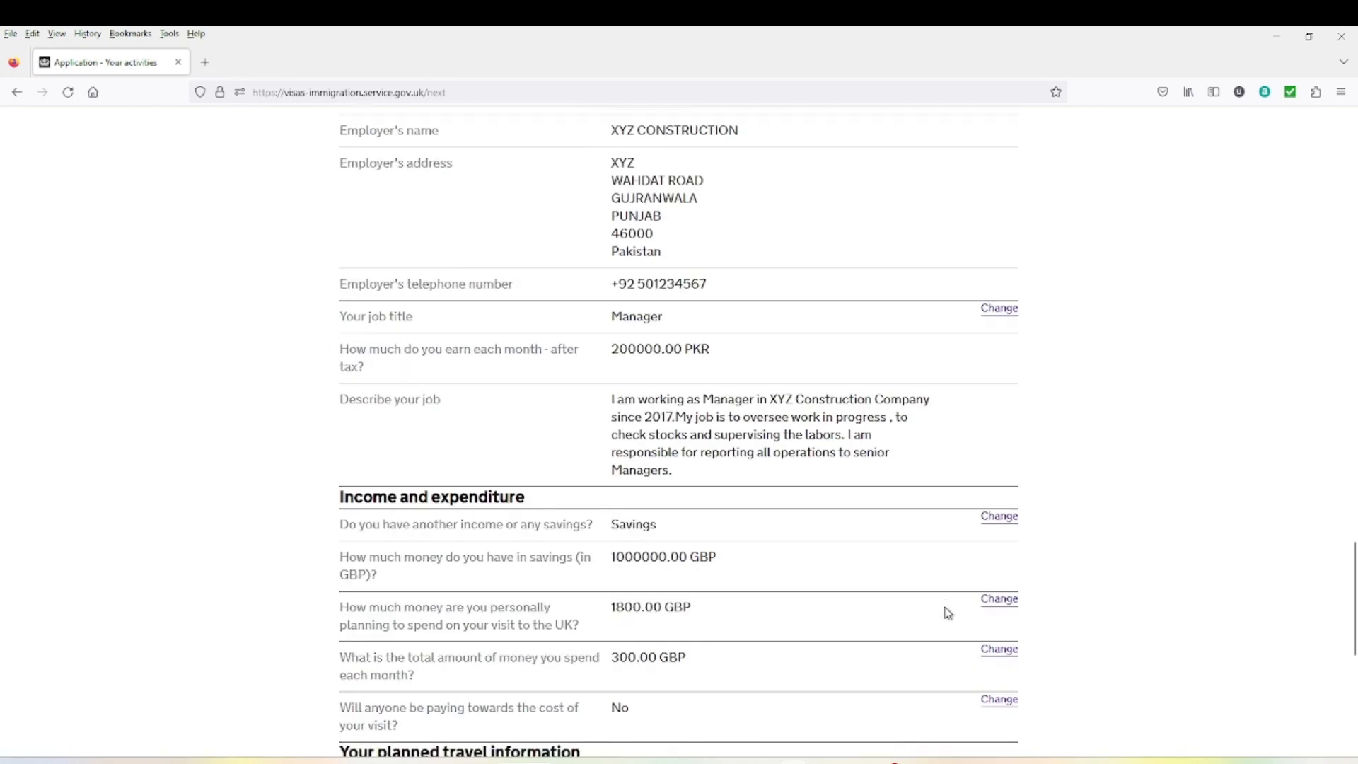
{"action": "left_click", "coordinate": [1001, 495]}
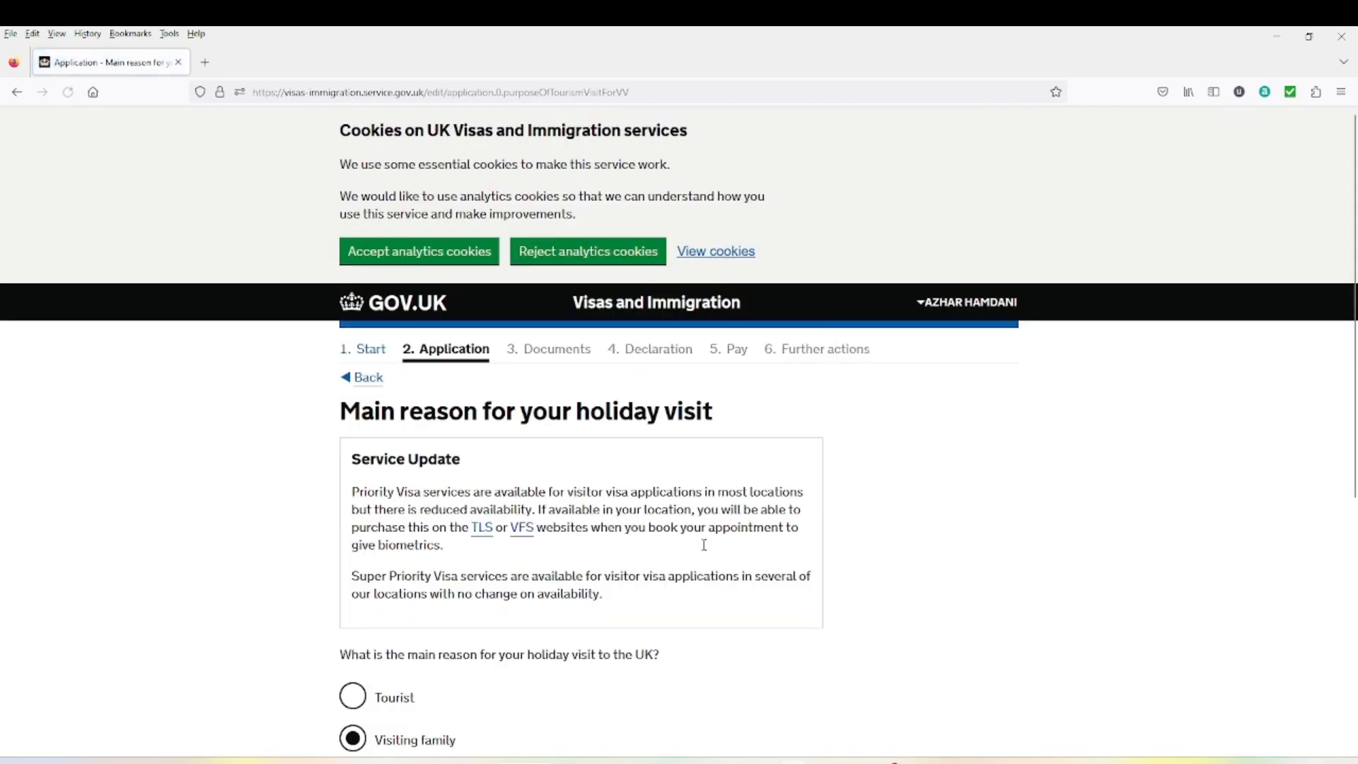
{"action": "scroll", "coordinate": [391, 665], "scroll_direction": "down", "scroll_amount": 2}
{"action": "left_click", "coordinate": [353, 552]}
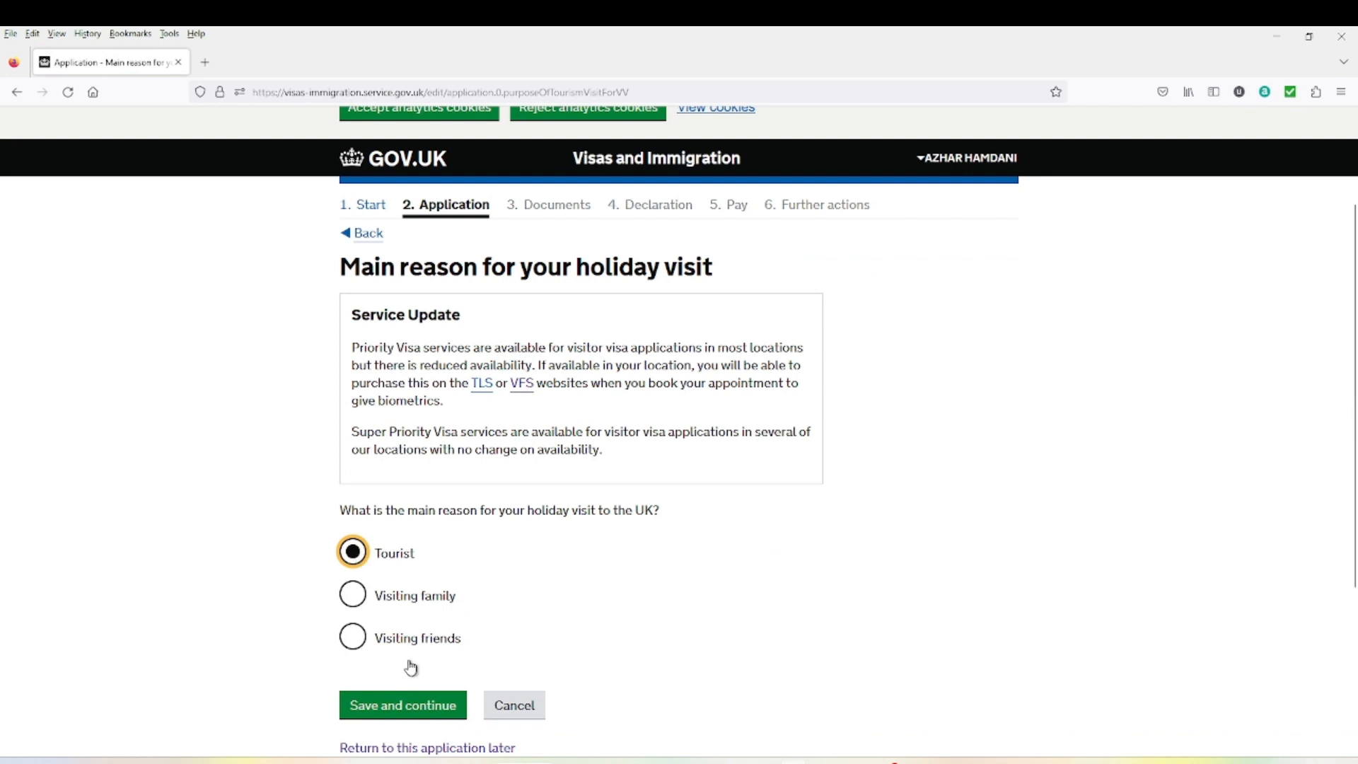
{"action": "left_click", "coordinate": [401, 711]}
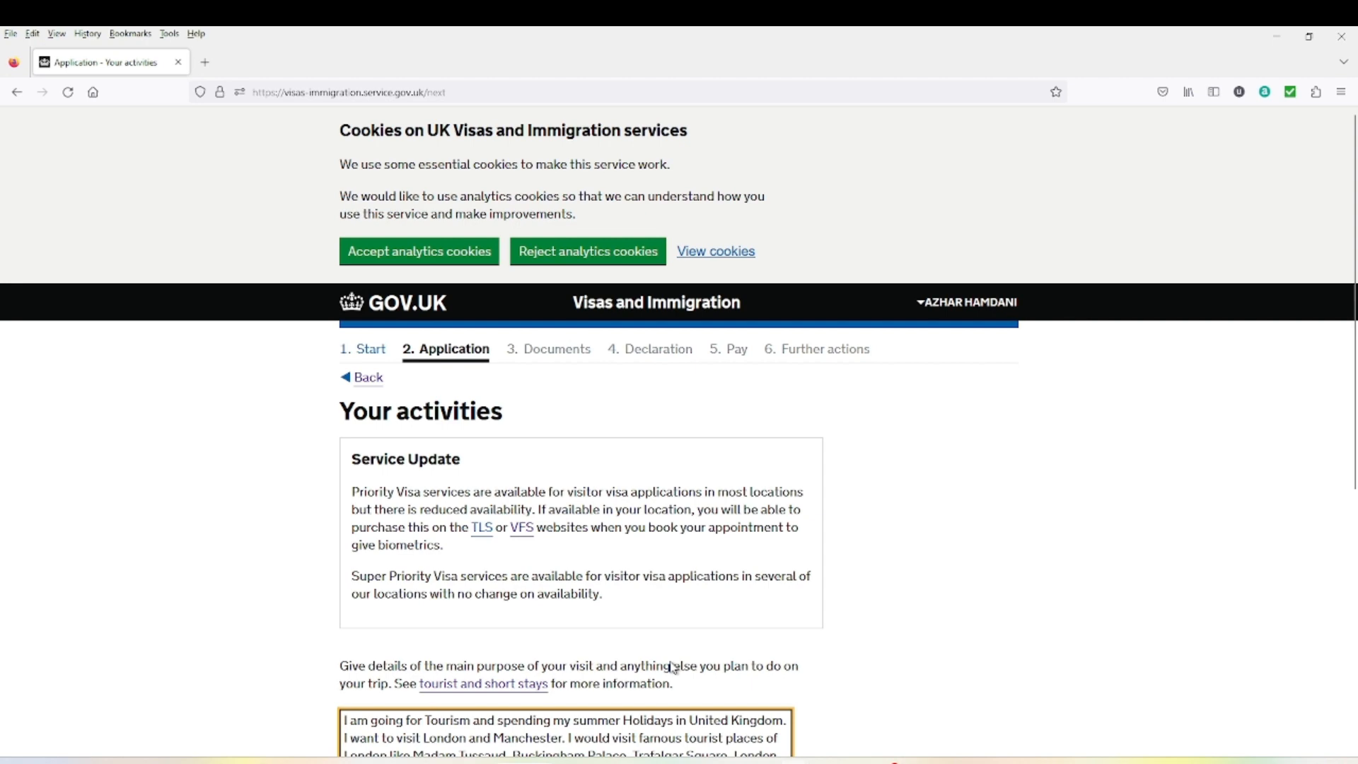
Review the description of the planned activities against the 500-character limit and save it
{"action": "scroll", "coordinate": [691, 663], "scroll_direction": "down", "scroll_amount": 1}
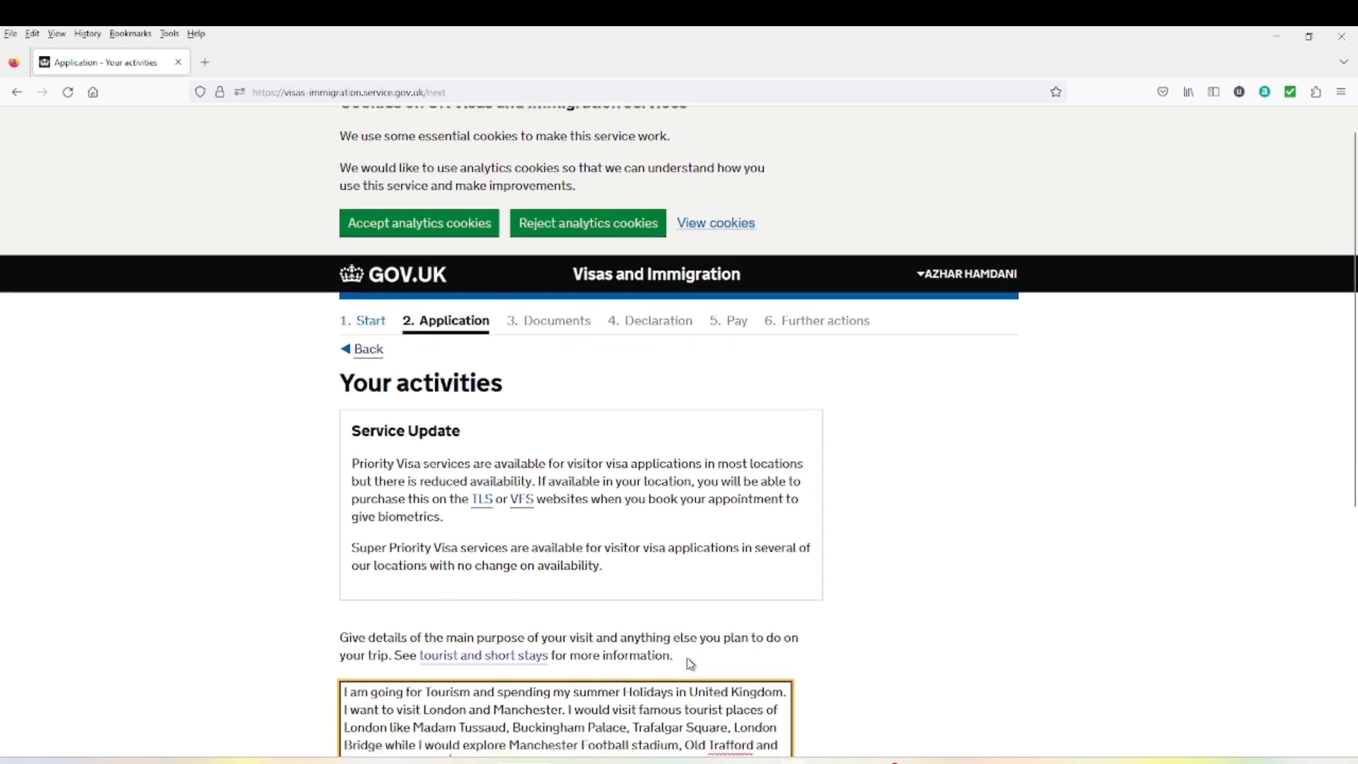
{"action": "scroll", "coordinate": [690, 664], "scroll_direction": "down", "scroll_amount": 3}
{"action": "left_click_drag", "start_coordinate": [501, 675], "coordinate": [527, 675]}
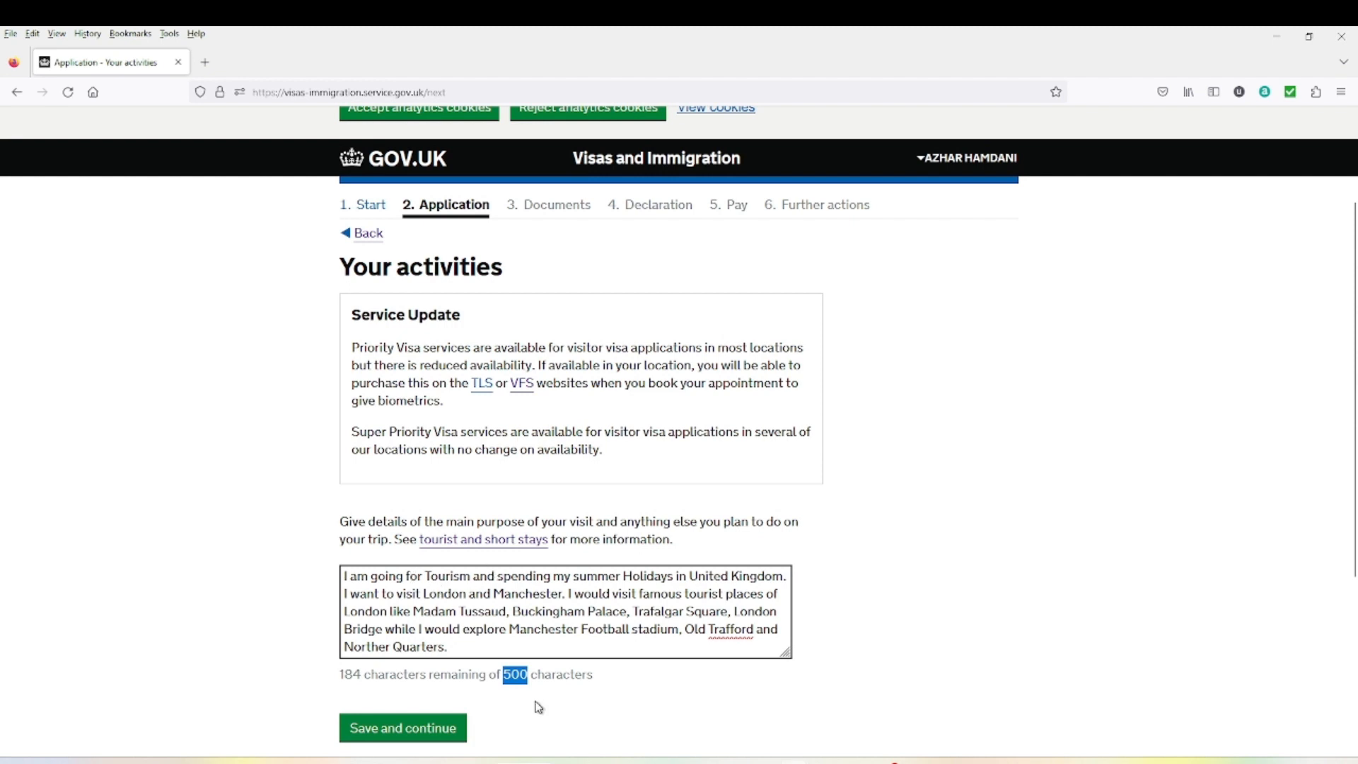
{"action": "left_click", "coordinate": [506, 674]}
{"action": "left_click_drag", "start_coordinate": [506, 673], "coordinate": [603, 683]}
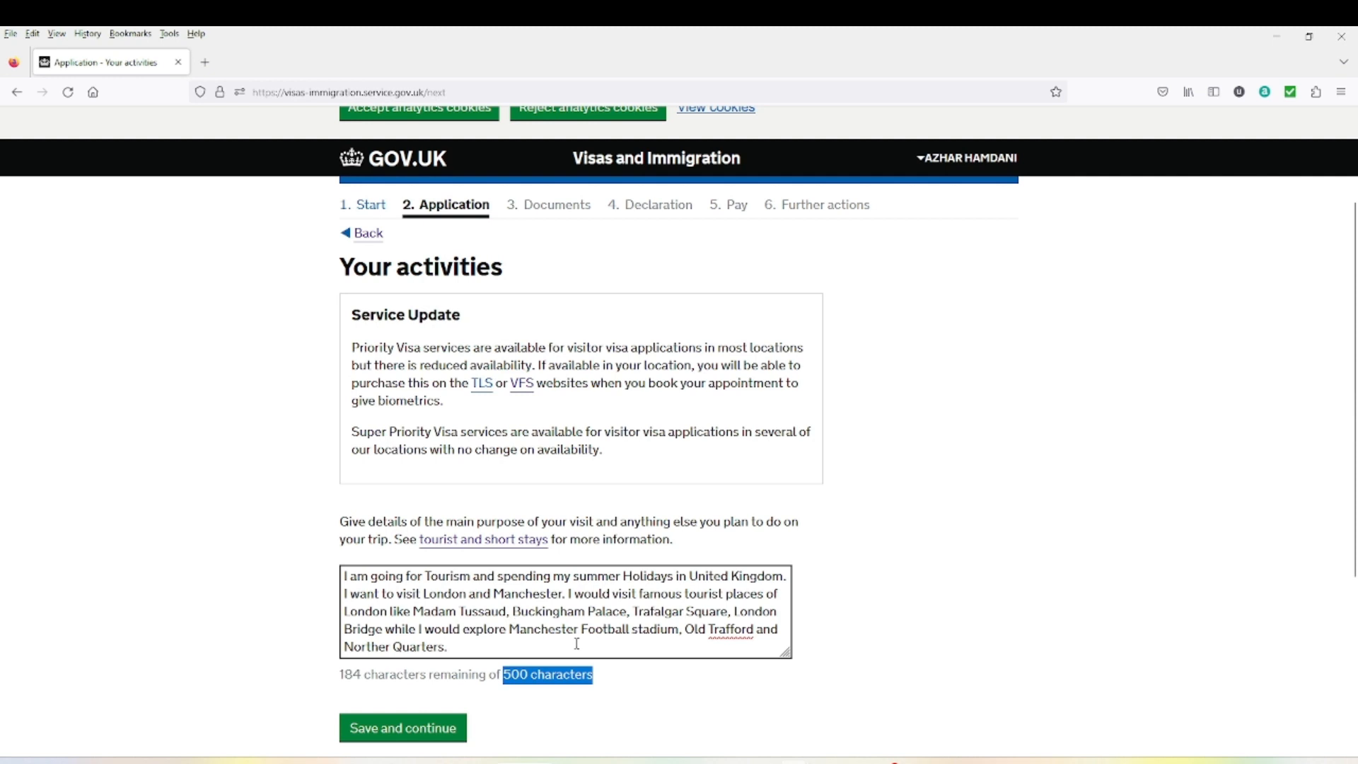
{"action": "left_click", "coordinate": [446, 740]}
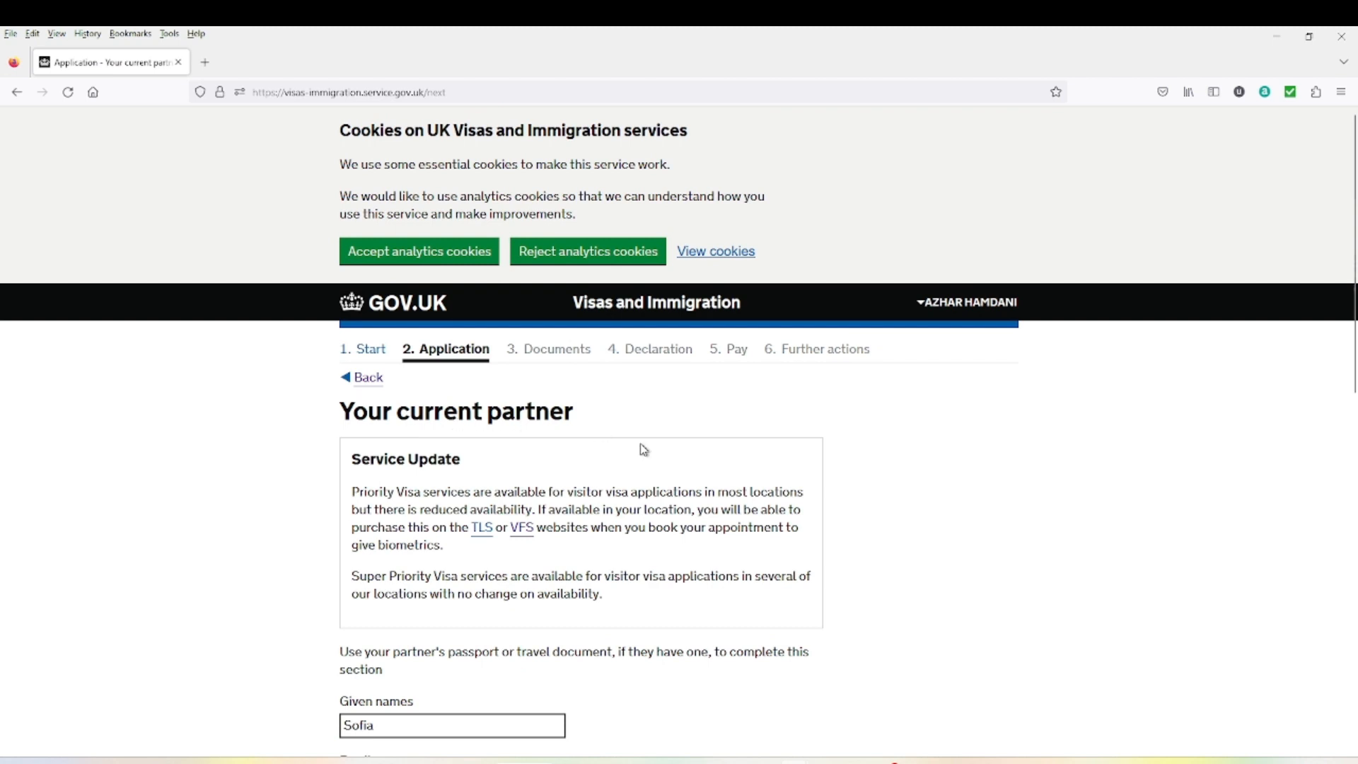
Review the current partner's details, answer No to the partner travelling with the applicant to the UK, and save the page
{"action": "scroll", "coordinate": [639, 448], "scroll_direction": "down", "scroll_amount": 1}
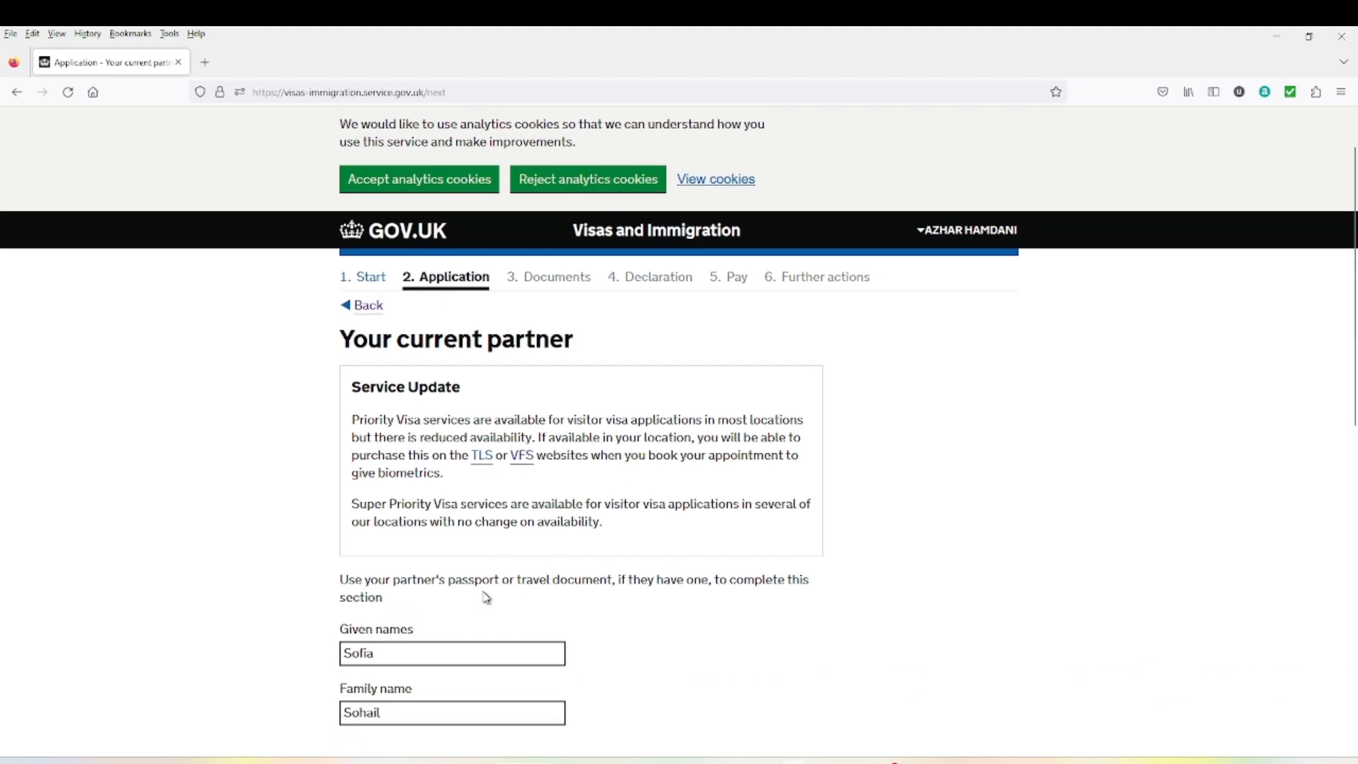
{"action": "scroll", "coordinate": [443, 618], "scroll_direction": "down", "scroll_amount": 1}
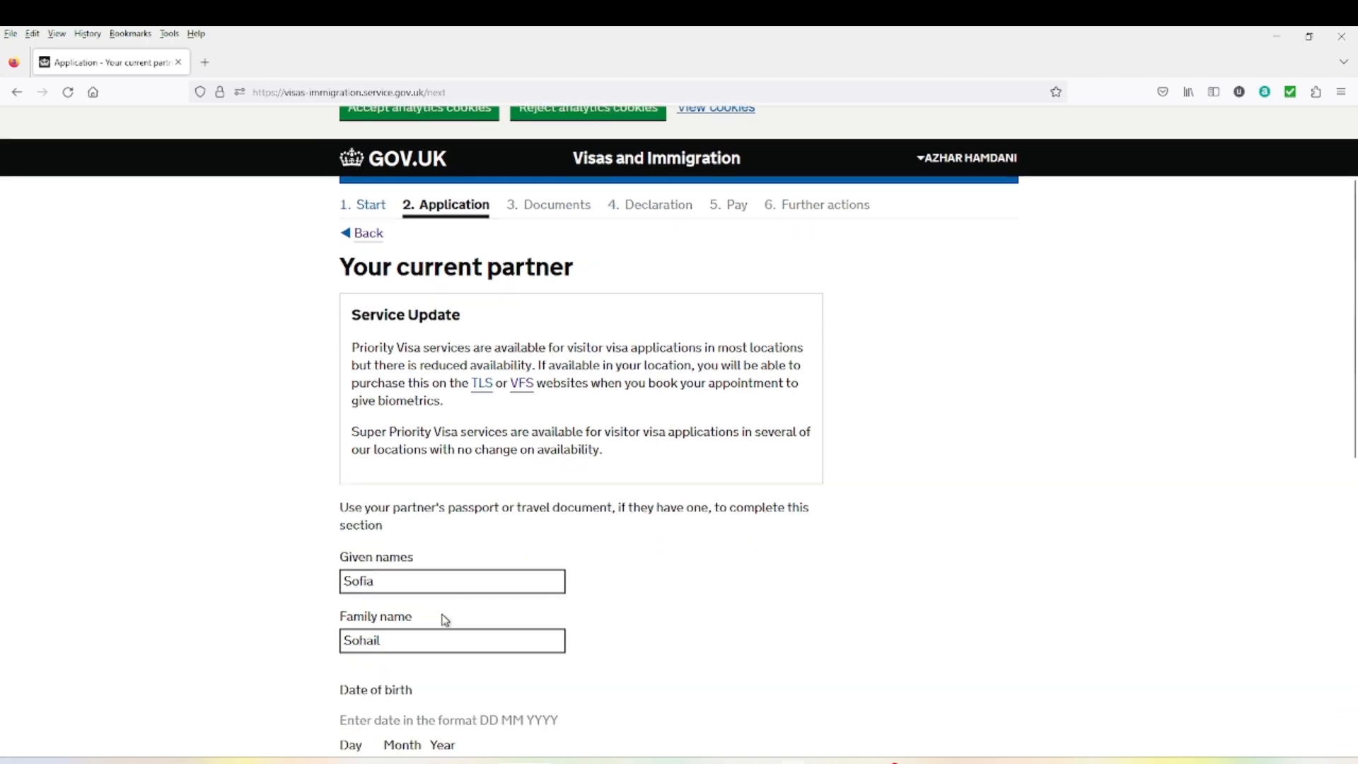
{"action": "scroll", "coordinate": [410, 608], "scroll_direction": "down", "scroll_amount": 1}
{"action": "scroll", "coordinate": [403, 629], "scroll_direction": "down", "scroll_amount": 1}
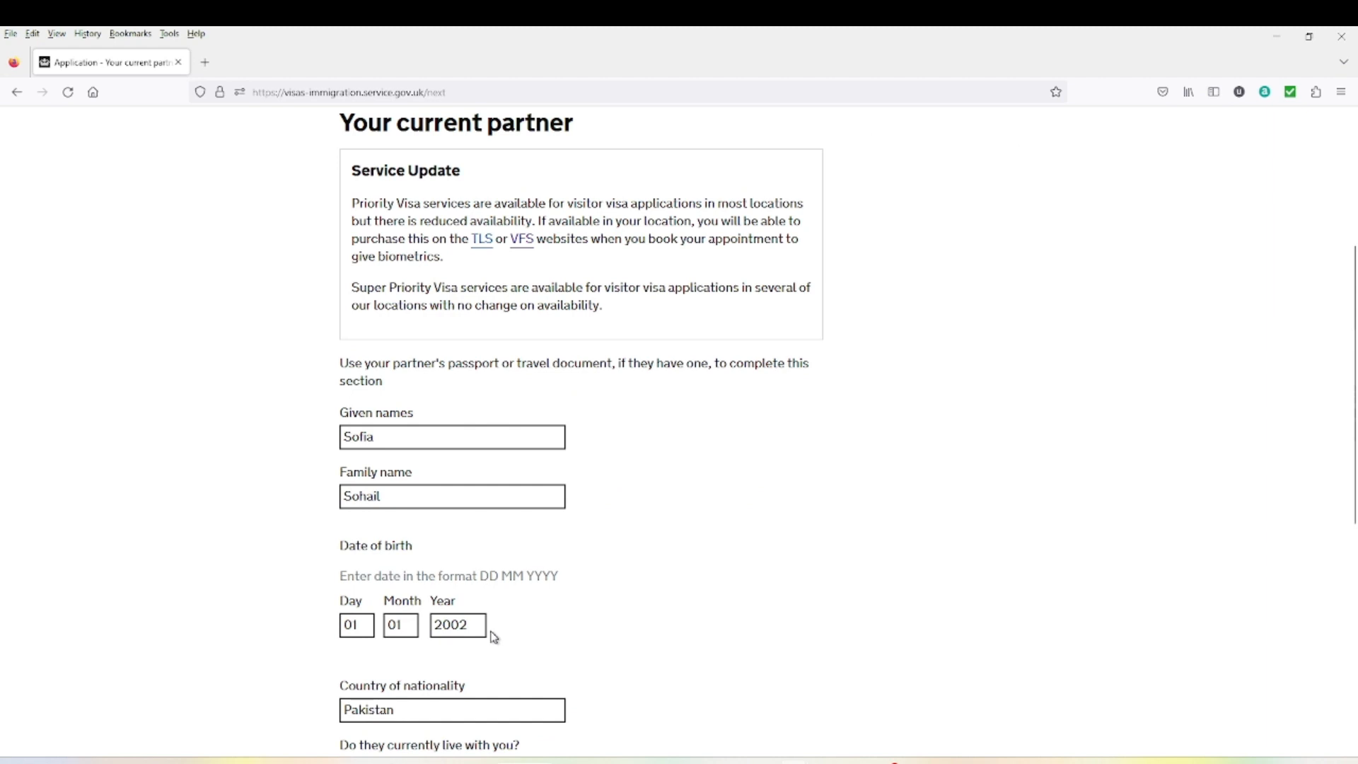
{"action": "scroll", "coordinate": [493, 633], "scroll_direction": "down", "scroll_amount": 3}
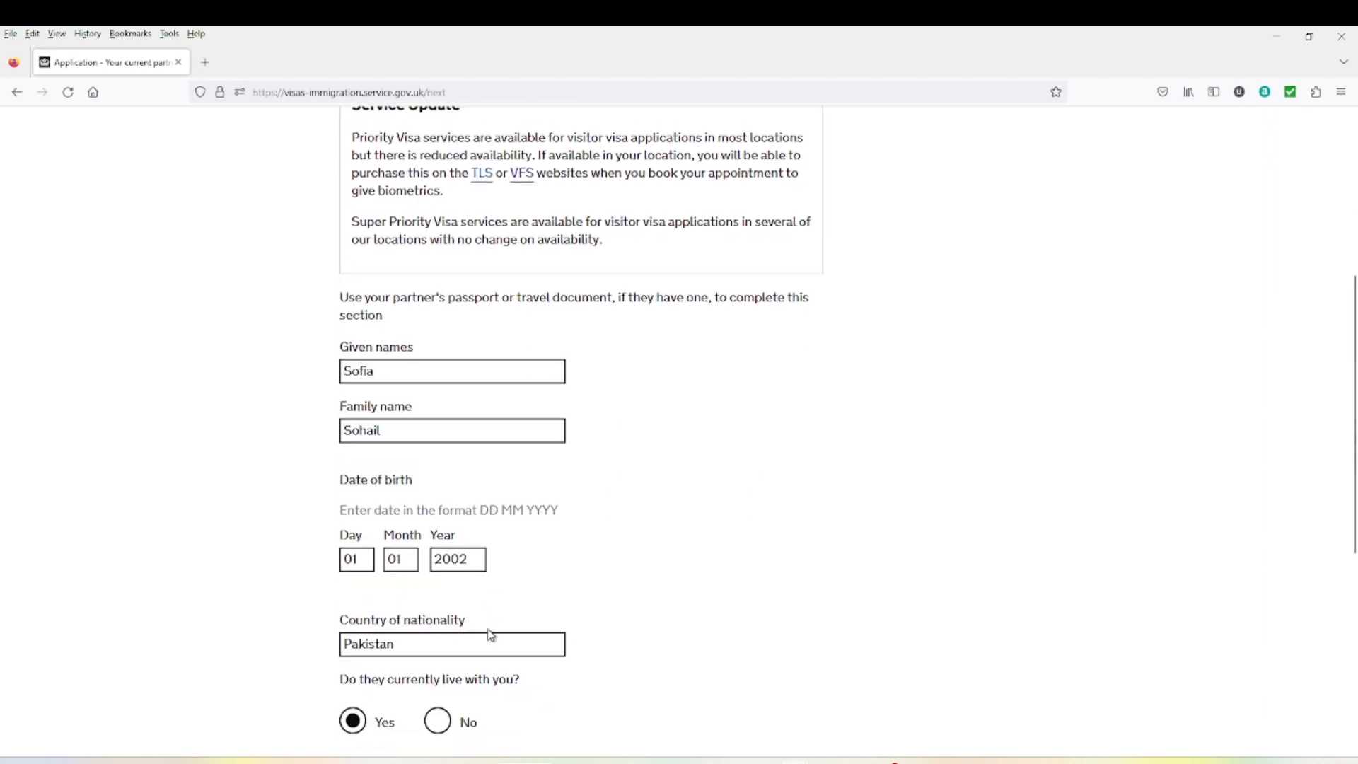
{"action": "left_click", "coordinate": [438, 649]}
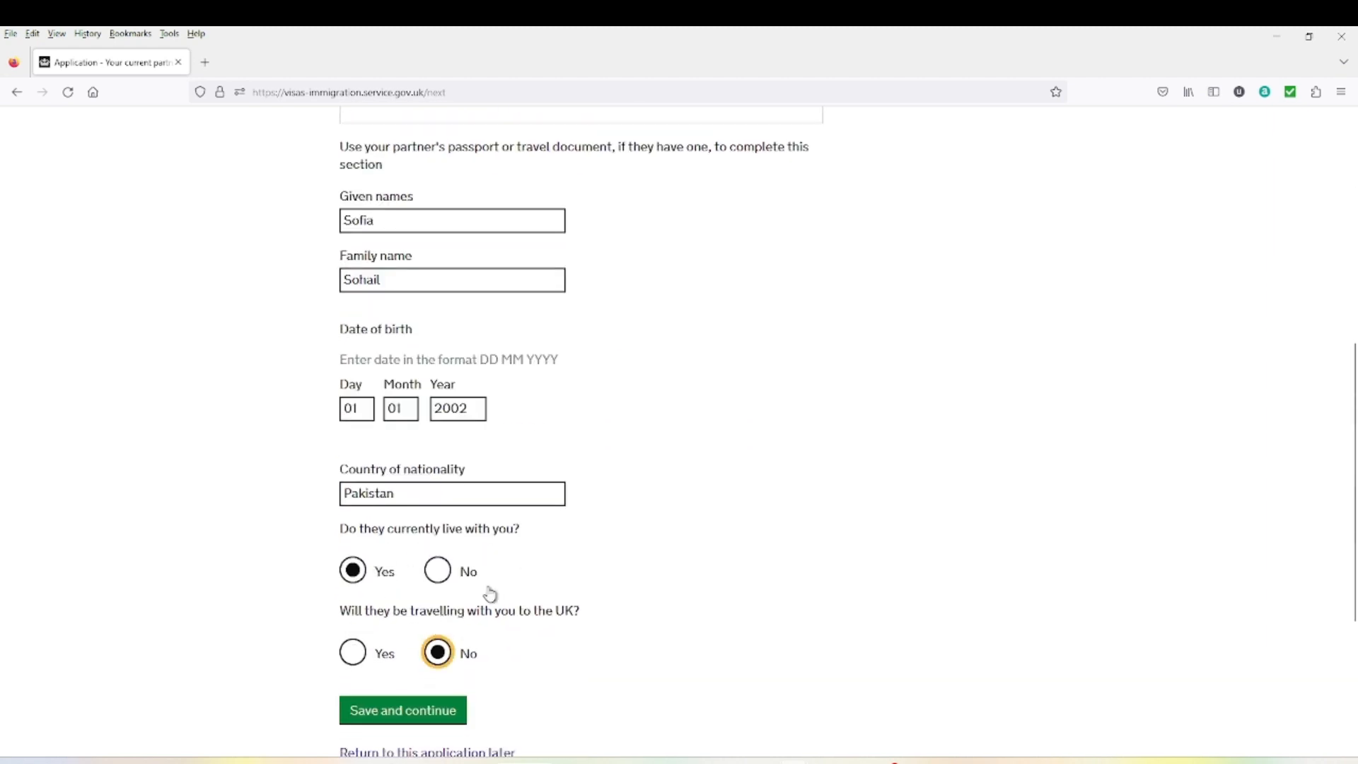
{"action": "left_click", "coordinate": [353, 652]}
{"action": "scroll", "coordinate": [452, 658], "scroll_direction": "down", "scroll_amount": 1}
{"action": "scroll", "coordinate": [459, 662], "scroll_direction": "down", "scroll_amount": 1}
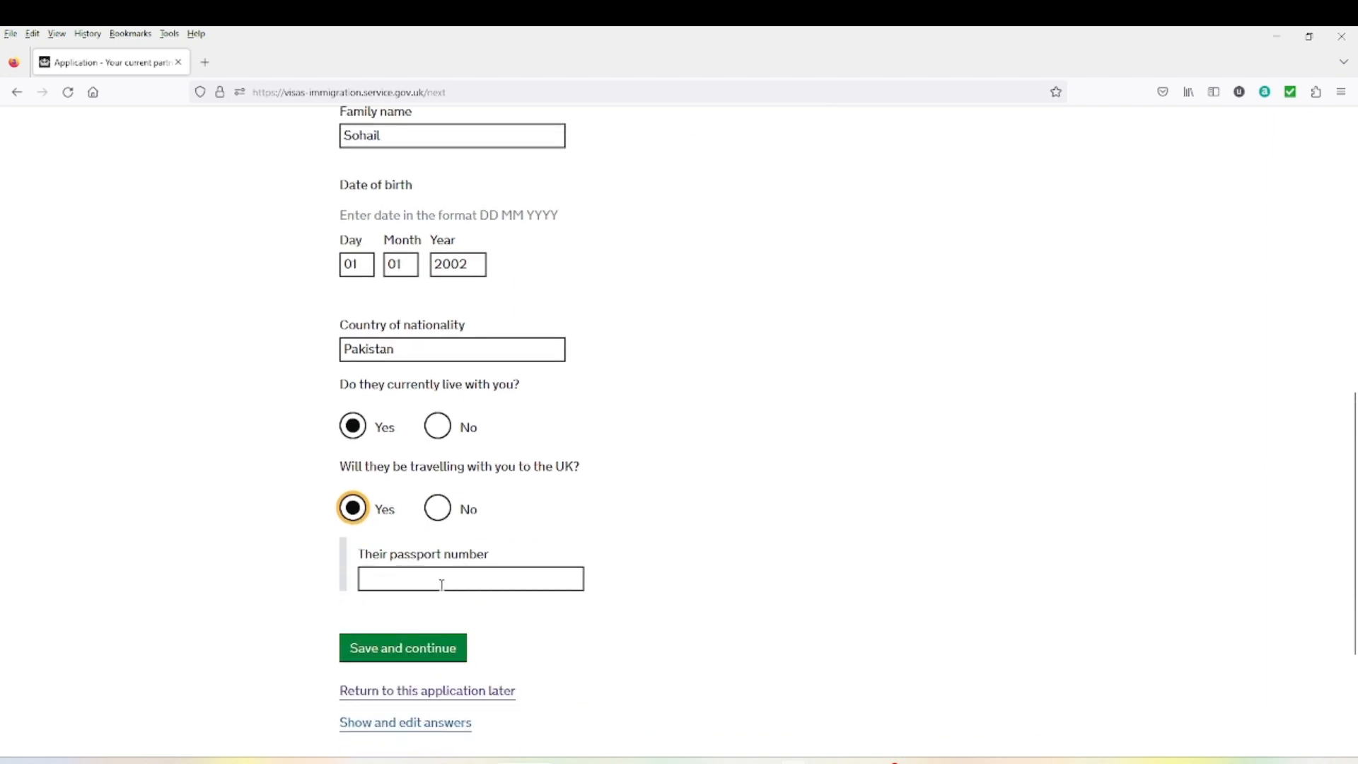
{"action": "left_click", "coordinate": [441, 510]}
{"action": "left_click", "coordinate": [402, 568]}
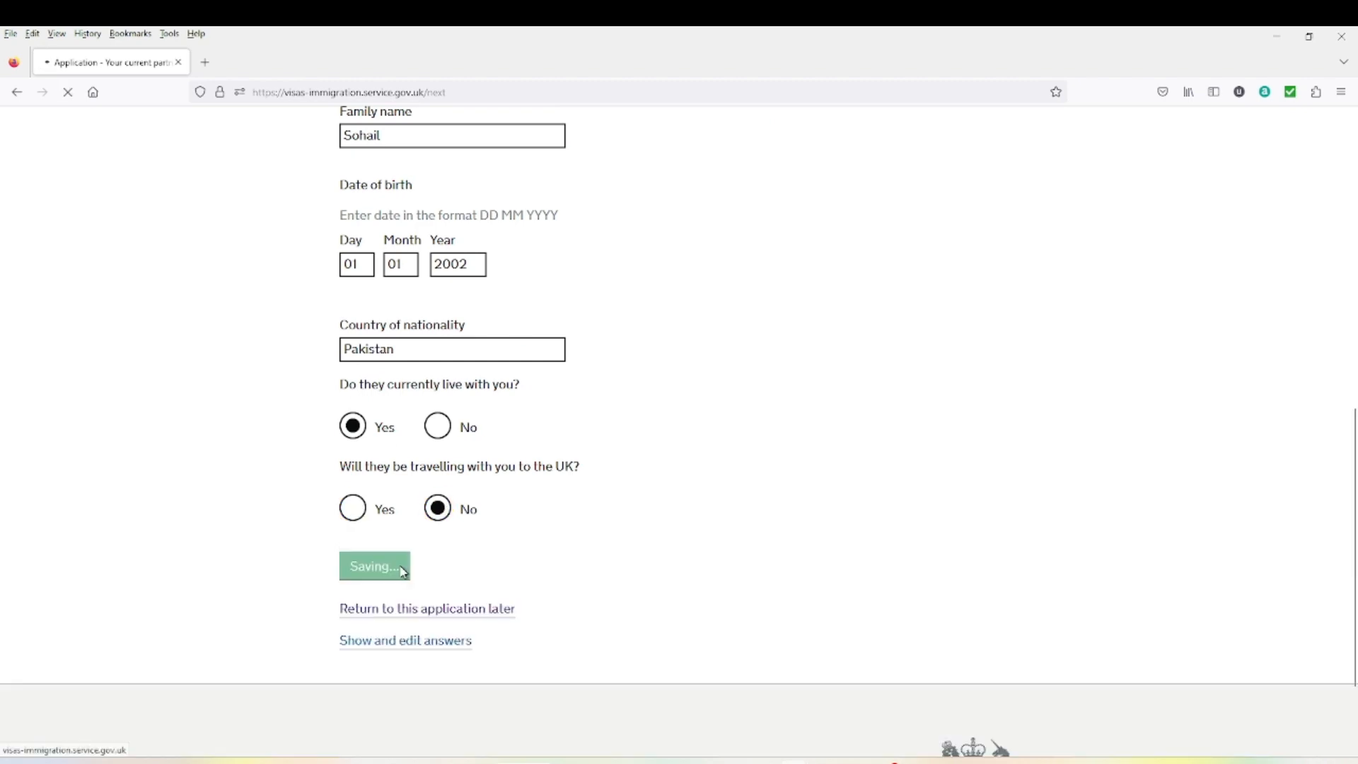
Answer Yes to anyone relying on the applicant for financial support and save it
{"action": "scroll", "coordinate": [401, 570], "scroll_direction": "down", "scroll_amount": 4}
{"action": "scroll", "coordinate": [394, 516], "scroll_direction": "up", "scroll_amount": 3}
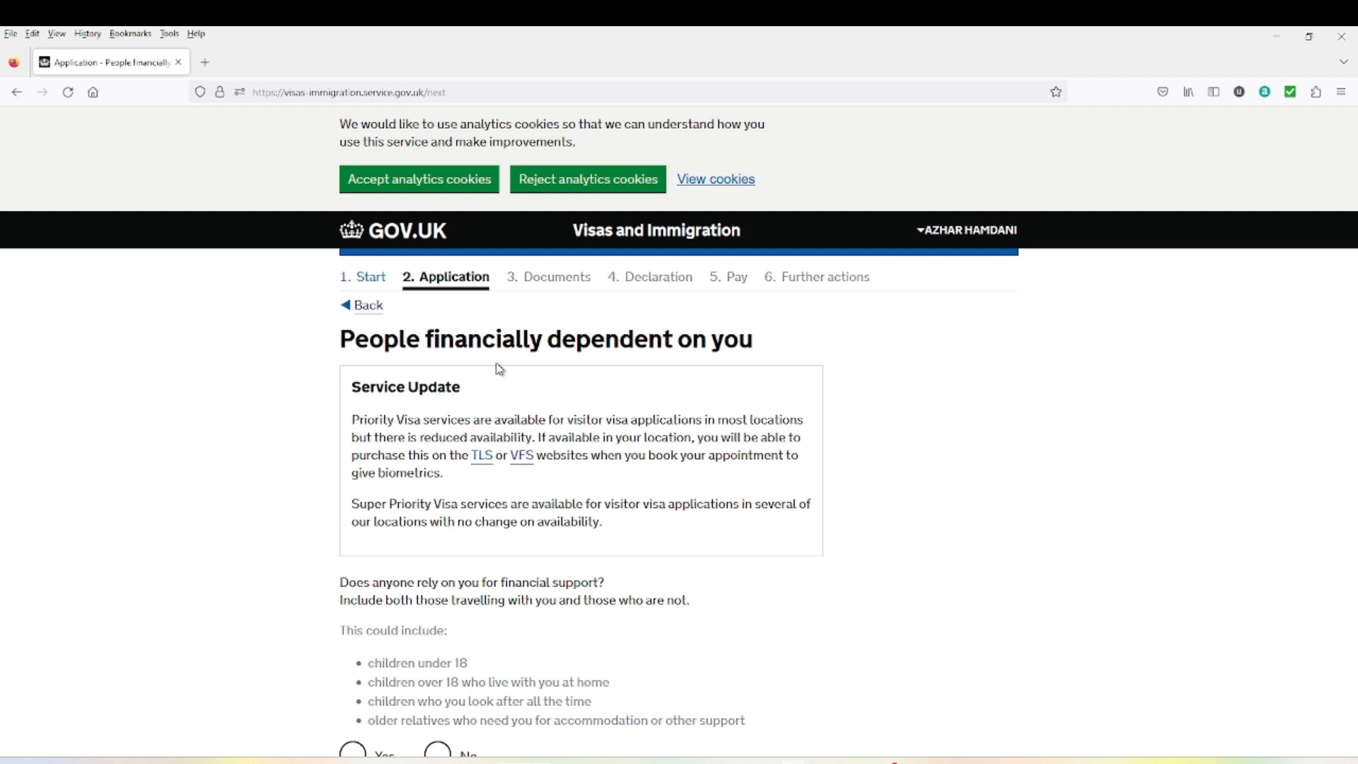
{"action": "scroll", "coordinate": [499, 369], "scroll_direction": "down", "scroll_amount": 3}
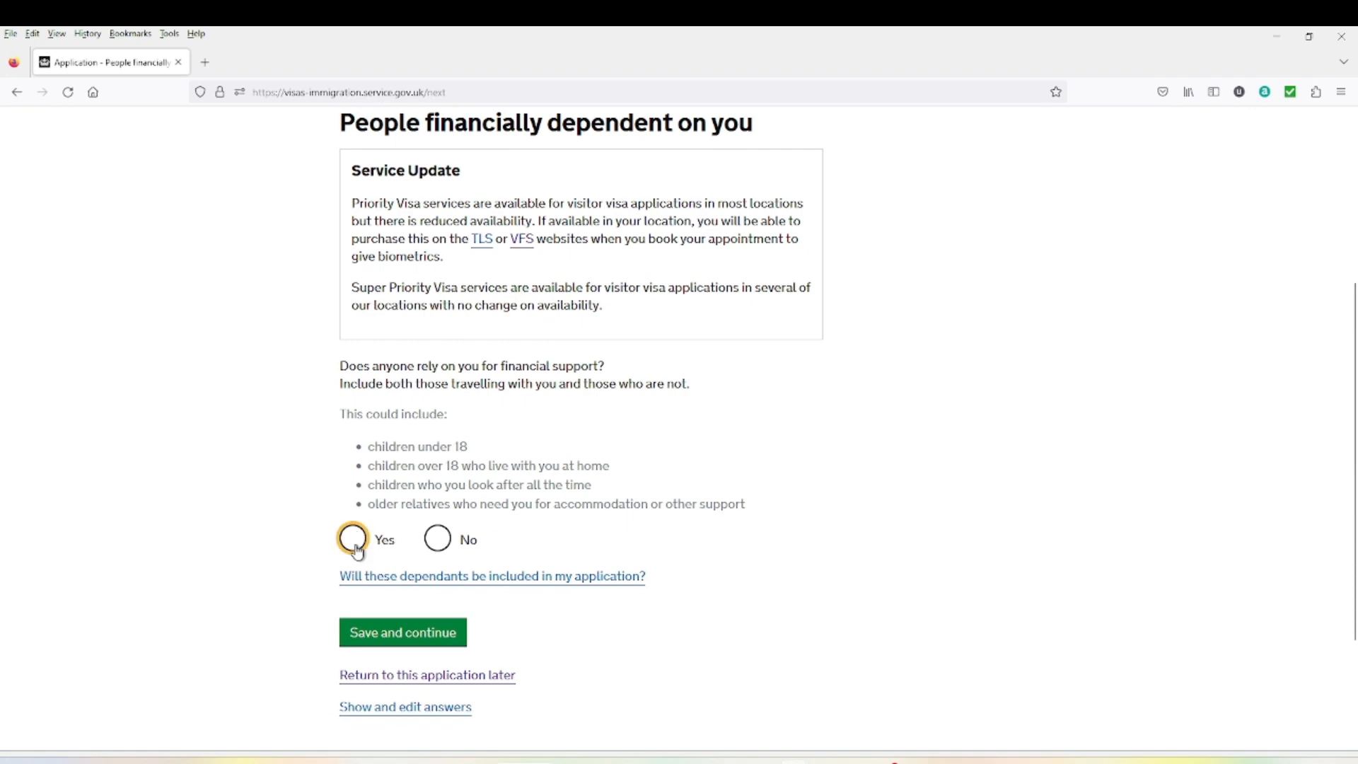
{"action": "left_click", "coordinate": [354, 543]}
{"action": "left_click", "coordinate": [390, 648]}
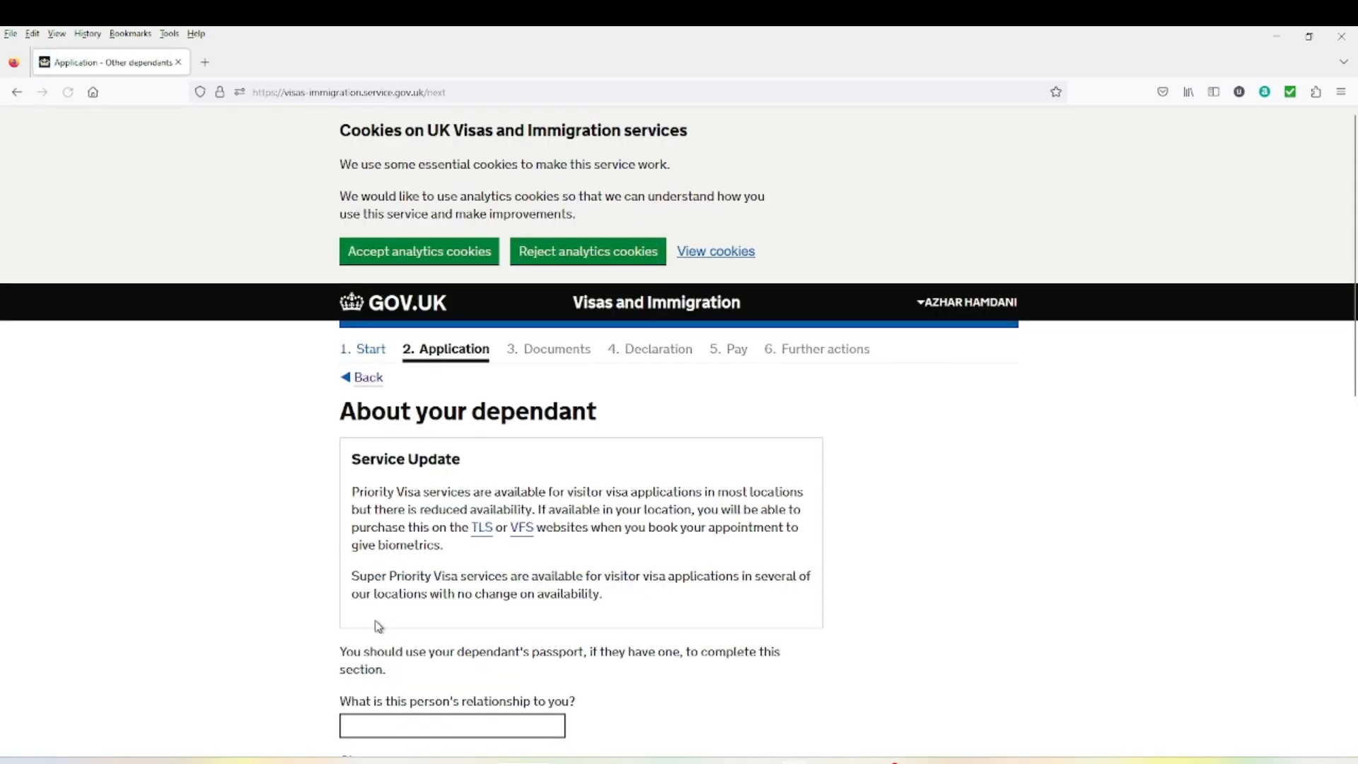
Enter WIFE as the first dependant's relationship and fill in her given name and family name
{"action": "scroll", "coordinate": [381, 632], "scroll_direction": "down", "scroll_amount": 2}
{"action": "left_click", "coordinate": [388, 642]}
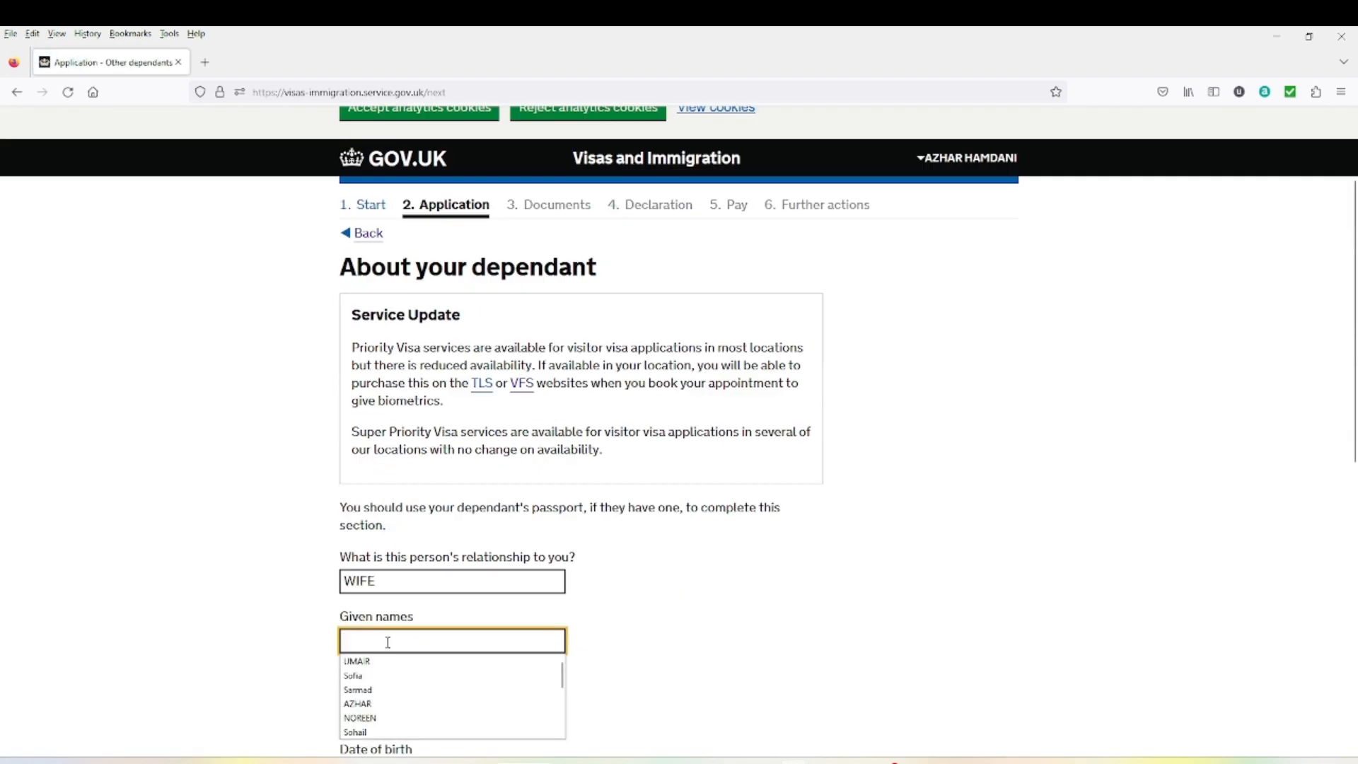
{"action": "type", "text": "Sofia"}
{"action": "left_click", "coordinate": [374, 710]}
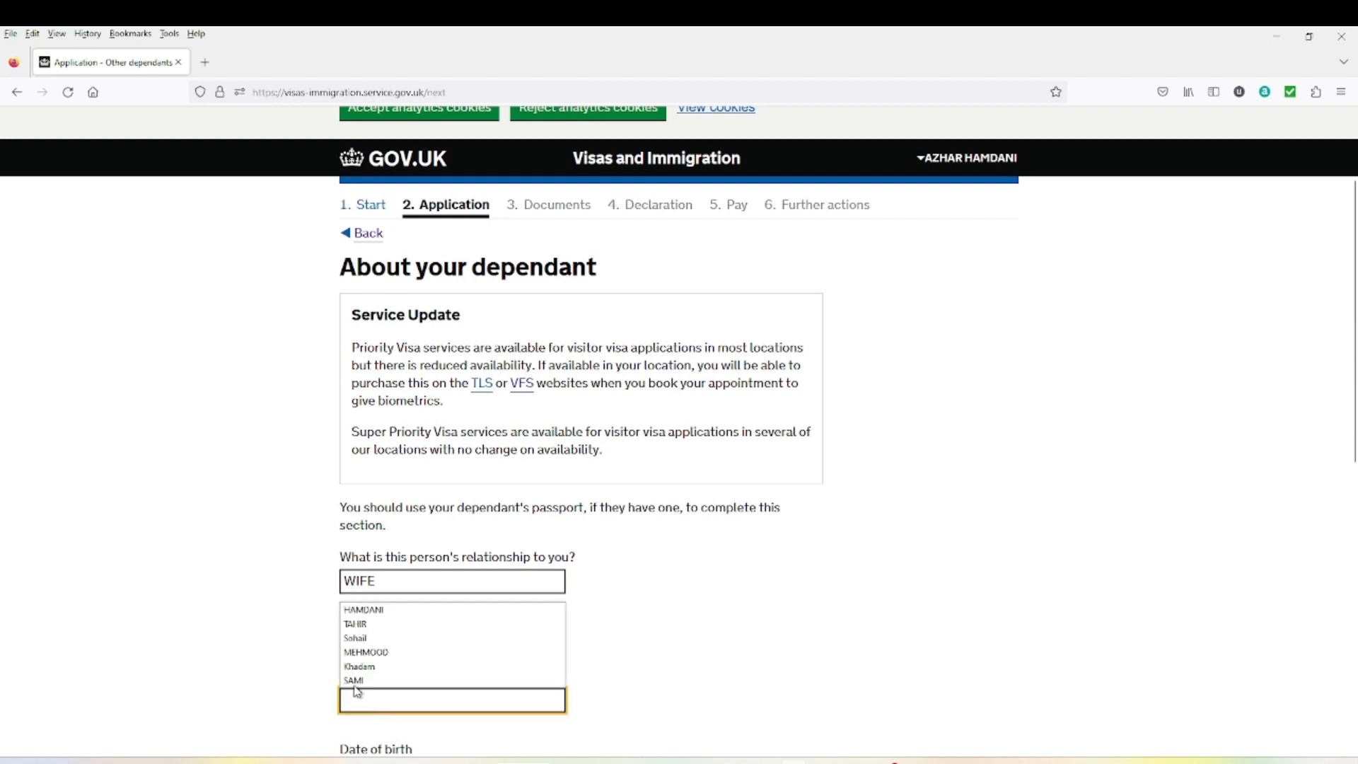
{"action": "left_click", "coordinate": [365, 644]}
{"action": "scroll", "coordinate": [396, 700], "scroll_direction": "down", "scroll_amount": 5}
Fill in the day, month and year of the first dependant's date of birth
{"action": "left_click", "coordinate": [360, 474]}
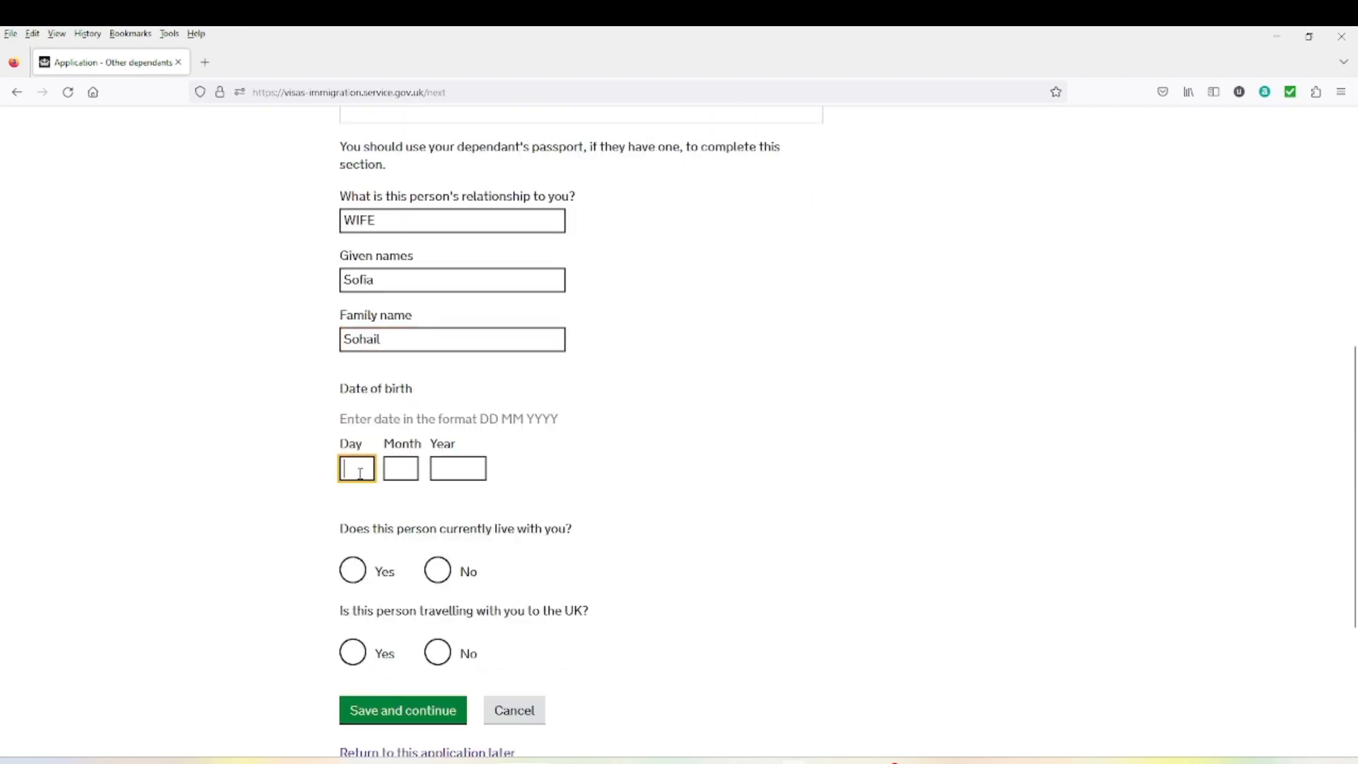
{"action": "type", "text": "01"}
{"action": "left_click", "coordinate": [405, 470]}
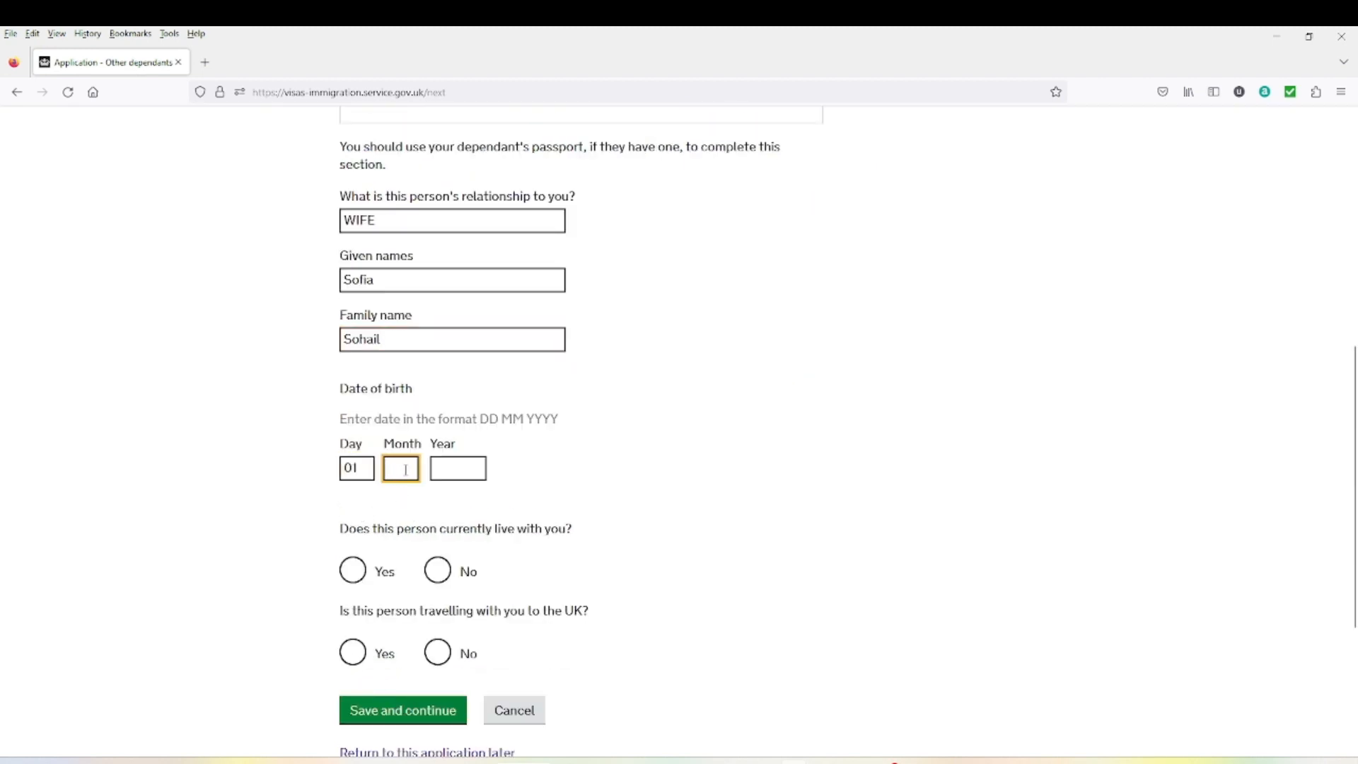
{"action": "type", "text": "01"}
{"action": "key", "text": "Tab"}
{"action": "type", "text": "2002"}
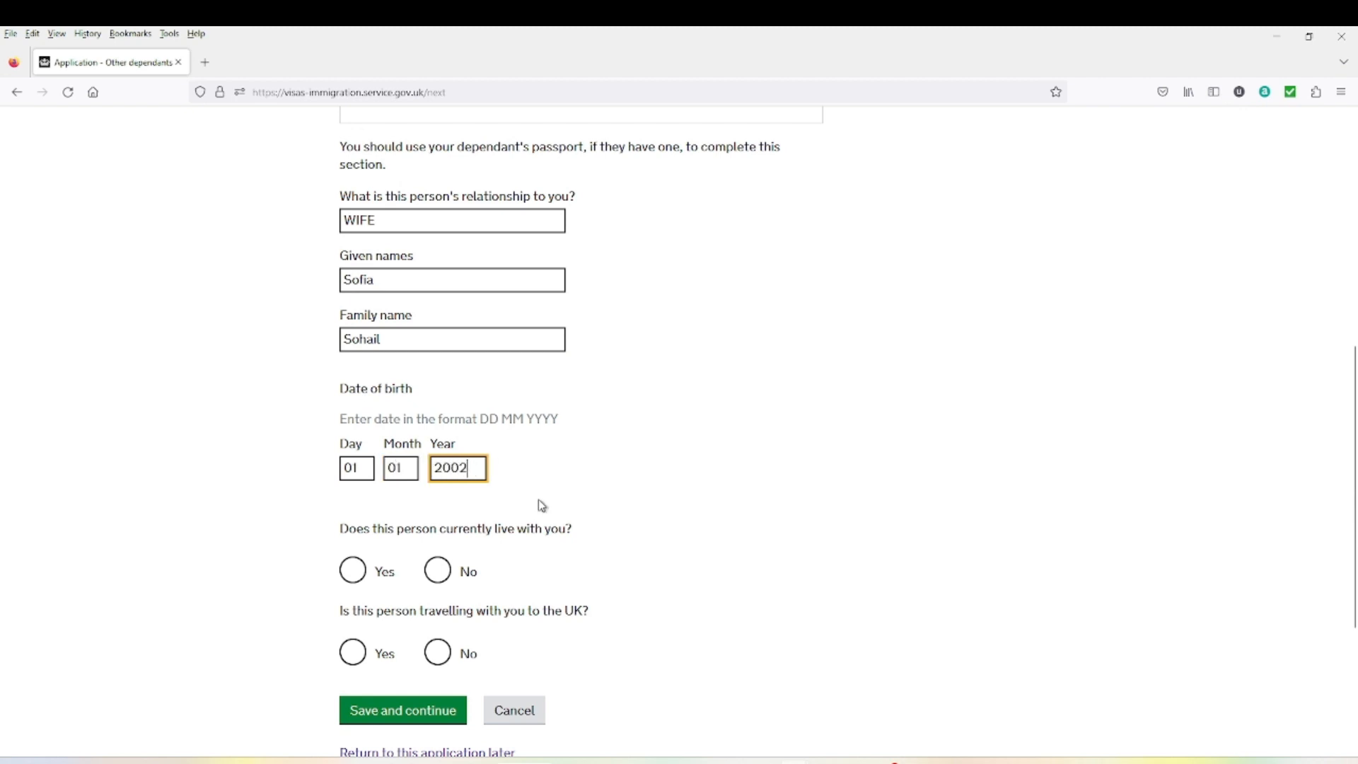
Answer Yes to the first dependant living with the applicant and No to travelling to the UK, and save the page
{"action": "left_click", "coordinate": [352, 574]}
{"action": "left_click", "coordinate": [435, 656]}
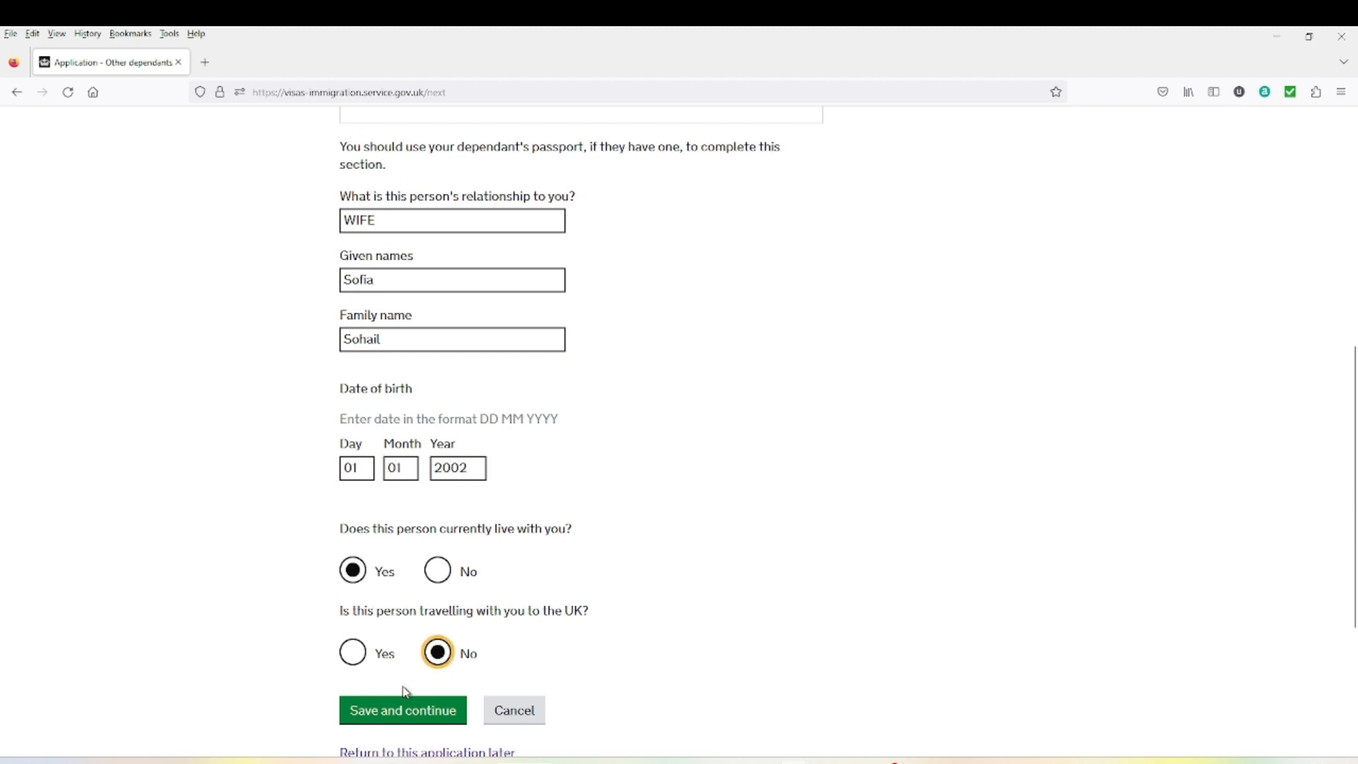
{"action": "left_click", "coordinate": [407, 710]}
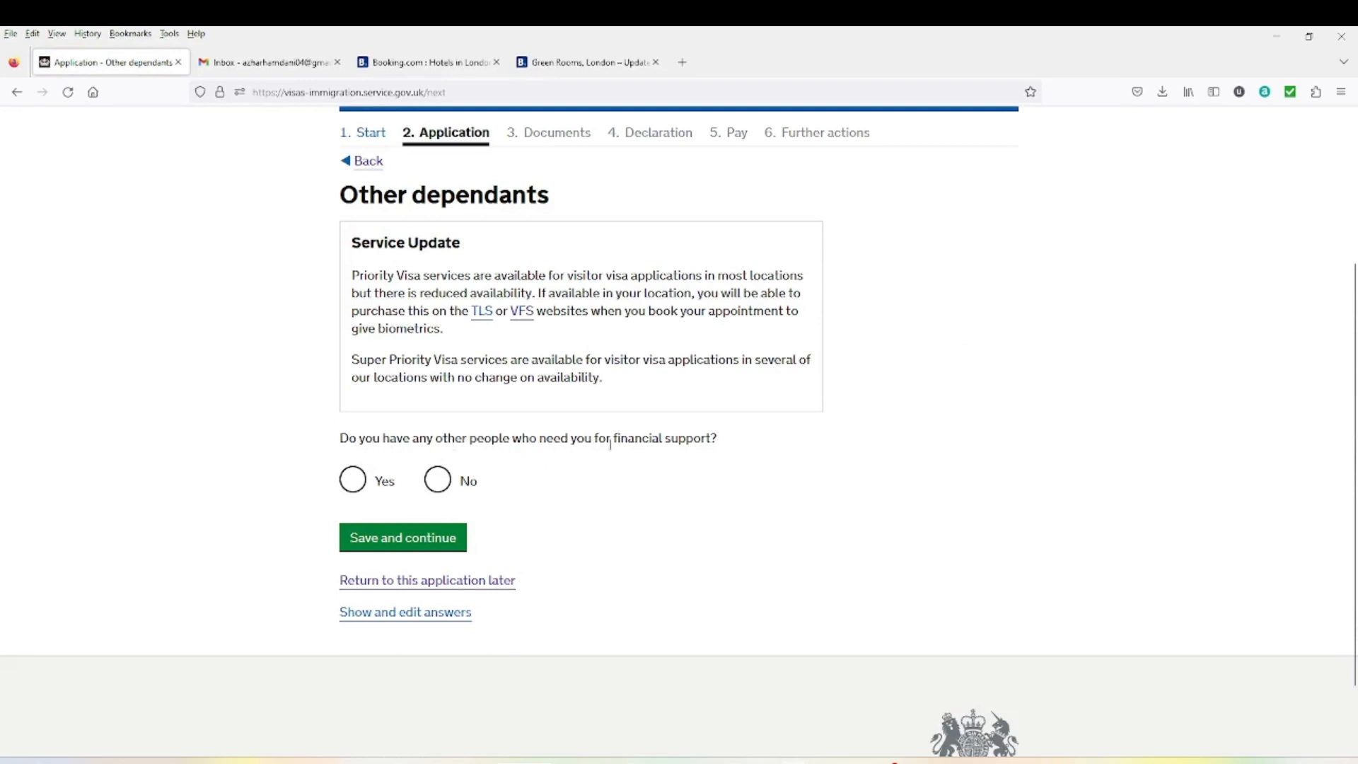
Answer Yes to having other people who need financial support, save it and review the son's details as second dependant
{"action": "left_click", "coordinate": [354, 480]}
{"action": "left_click", "coordinate": [403, 537]}
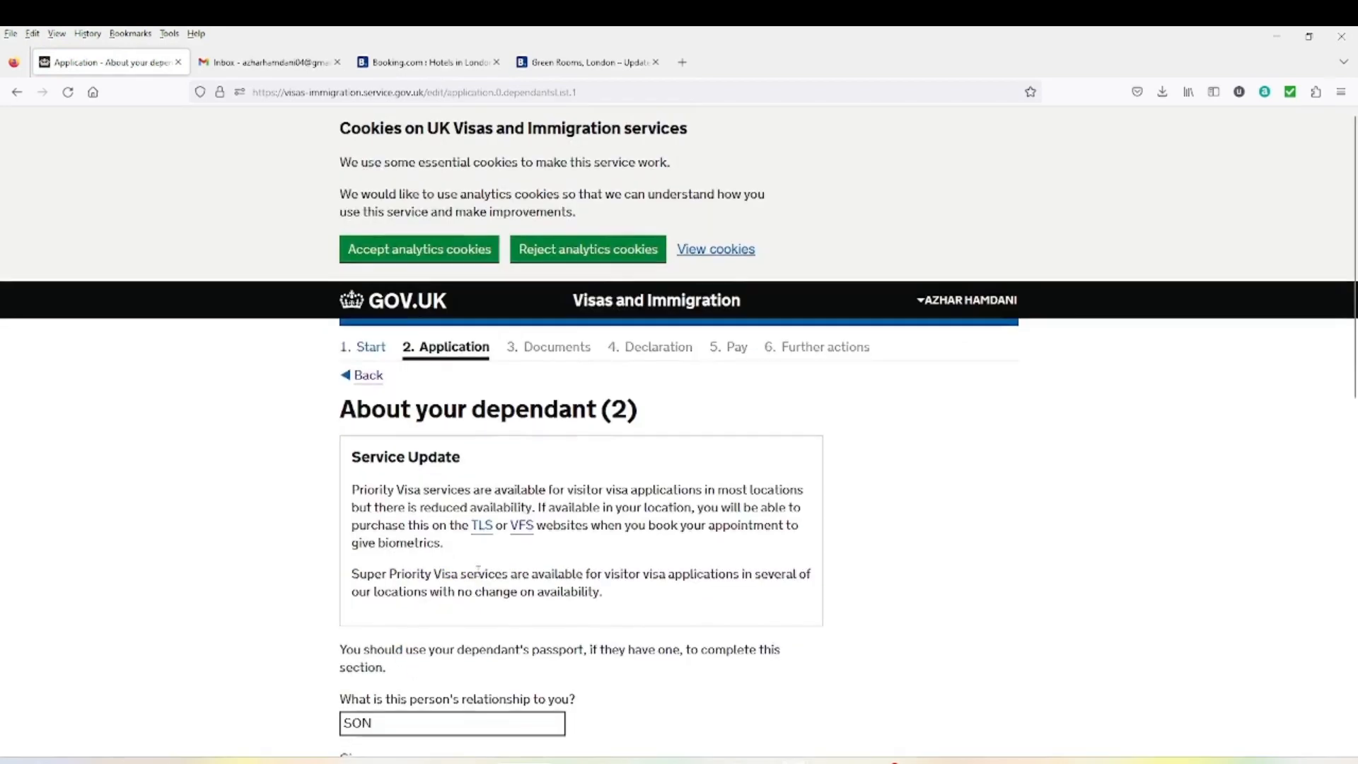
{"action": "scroll", "coordinate": [476, 572], "scroll_direction": "down", "scroll_amount": 1}
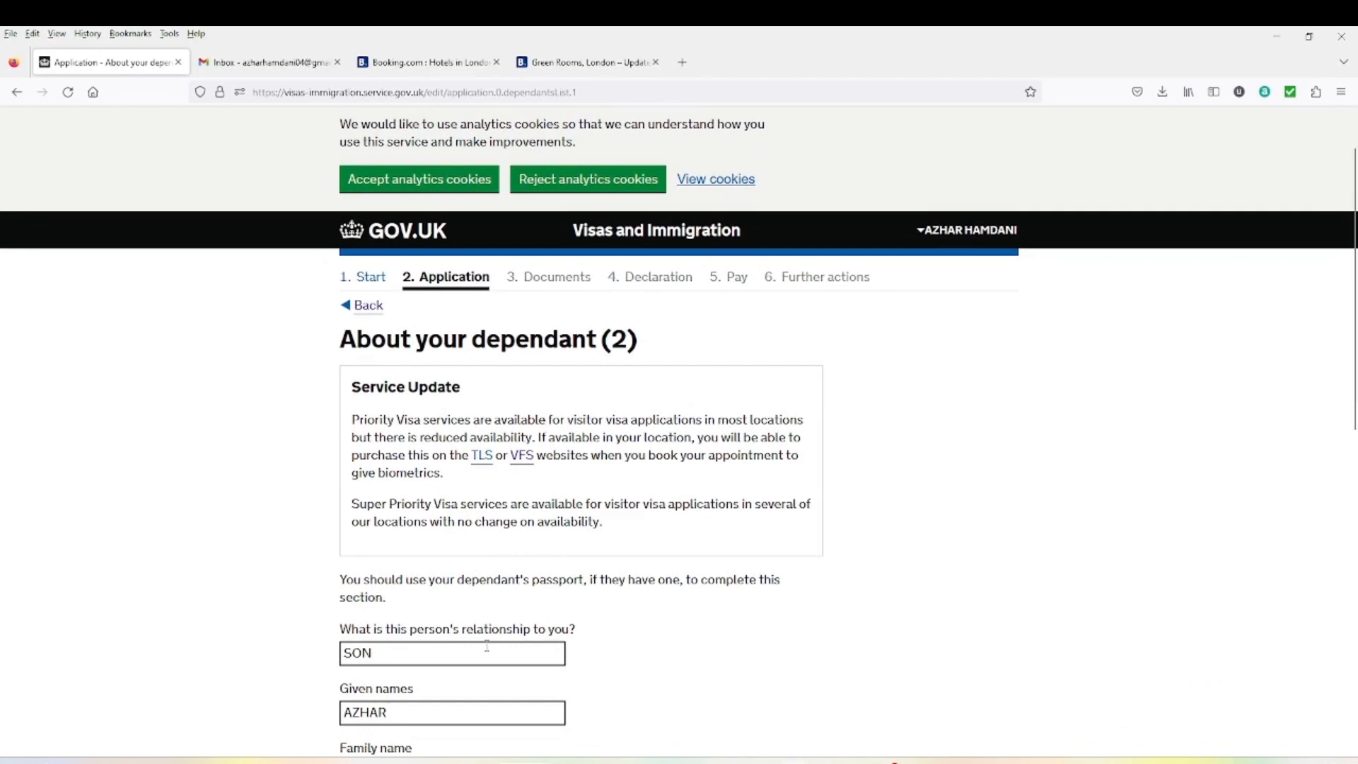
{"action": "scroll", "coordinate": [396, 641], "scroll_direction": "down", "scroll_amount": 1}
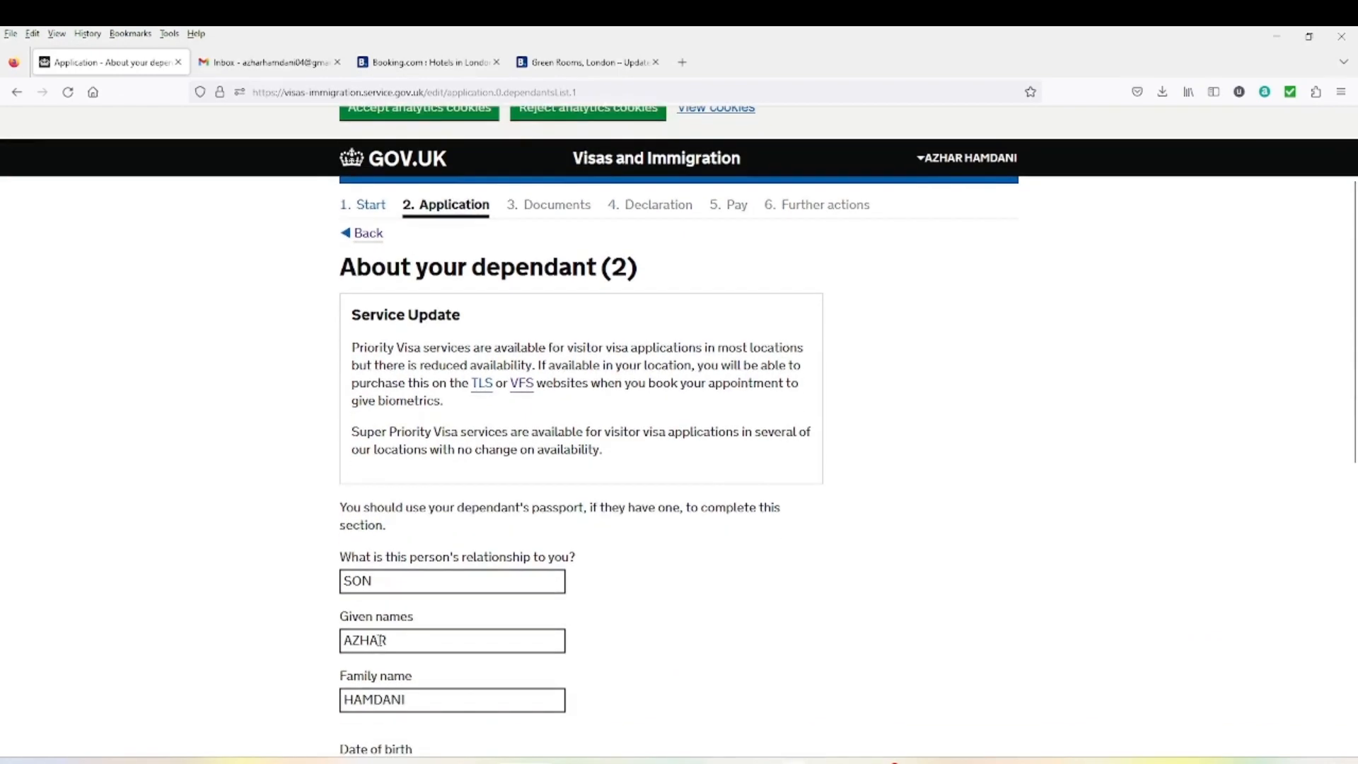
{"action": "left_click", "coordinate": [402, 580]}
{"action": "scroll", "coordinate": [409, 652], "scroll_direction": "down", "scroll_amount": 1}
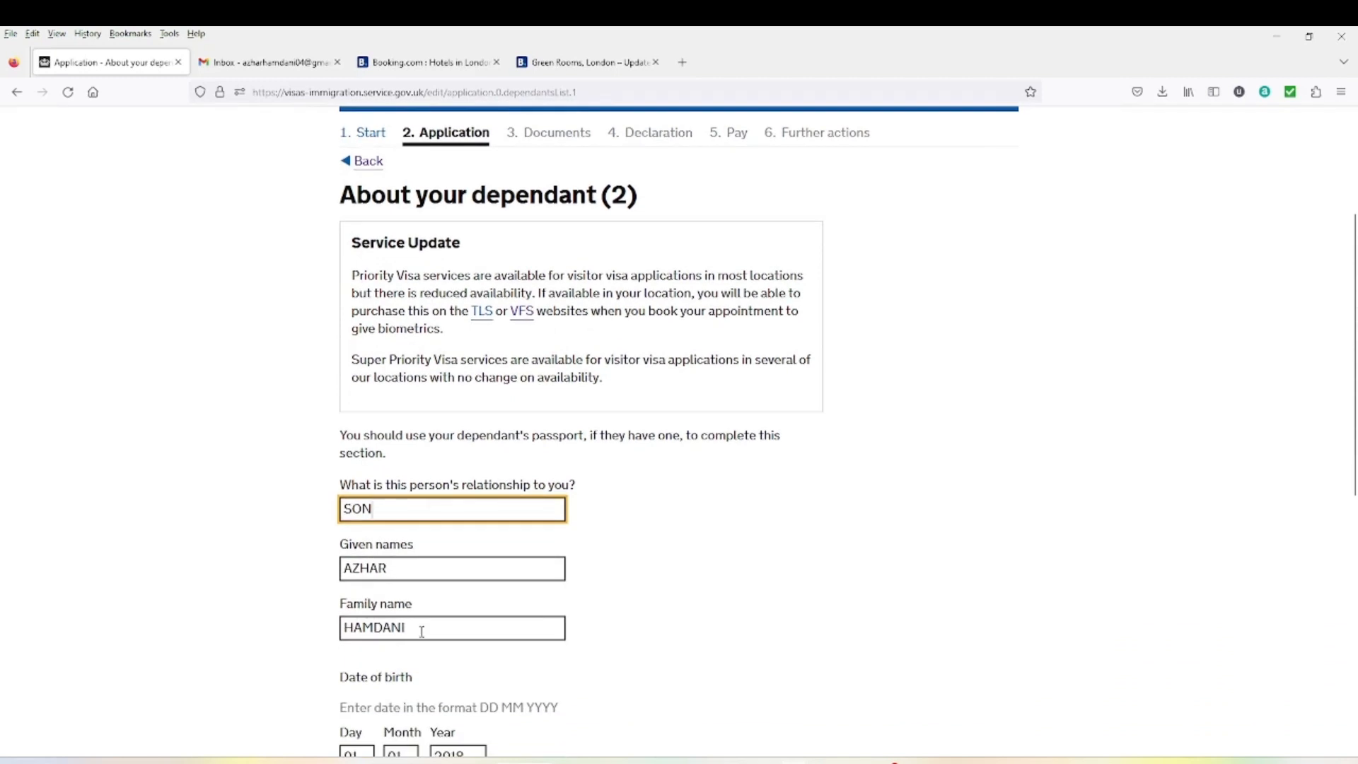
{"action": "scroll", "coordinate": [421, 631], "scroll_direction": "down", "scroll_amount": 3}
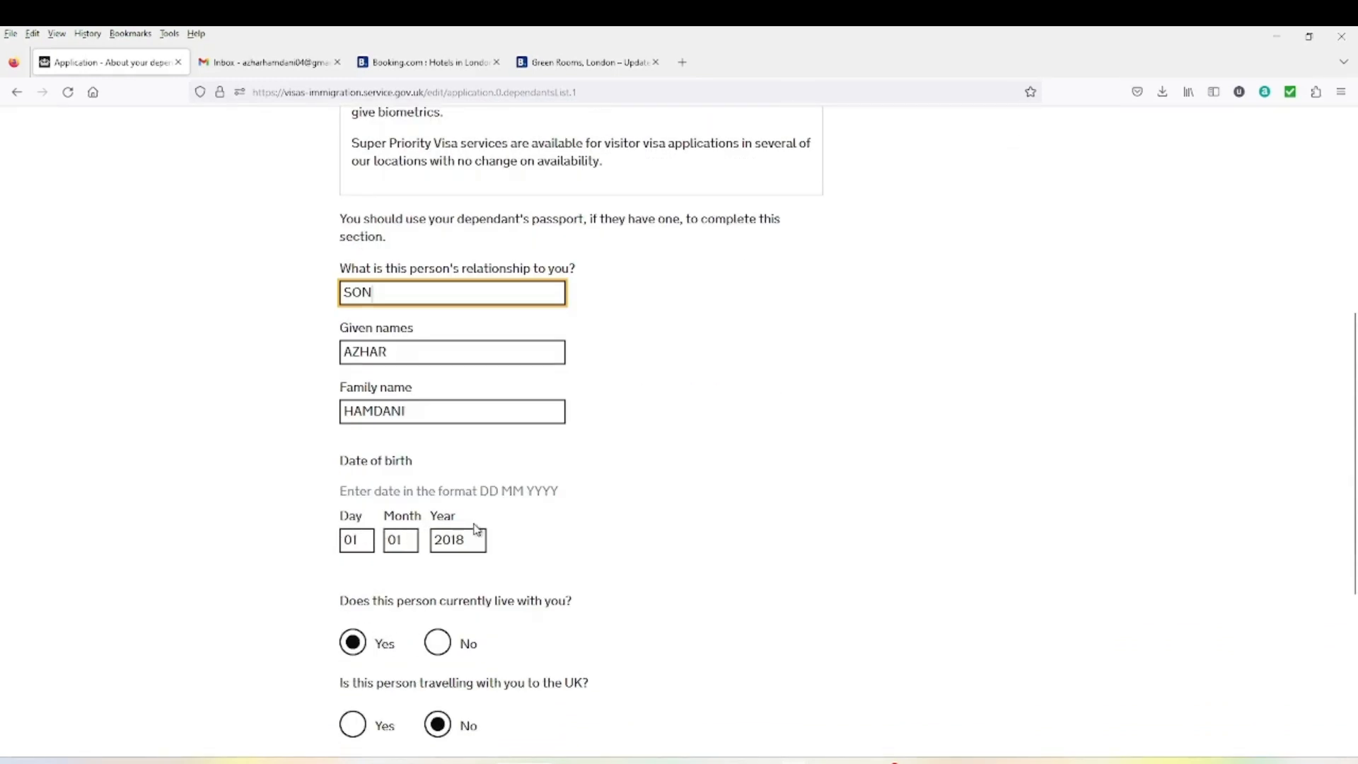
{"action": "scroll", "coordinate": [473, 579], "scroll_direction": "down", "scroll_amount": 2}
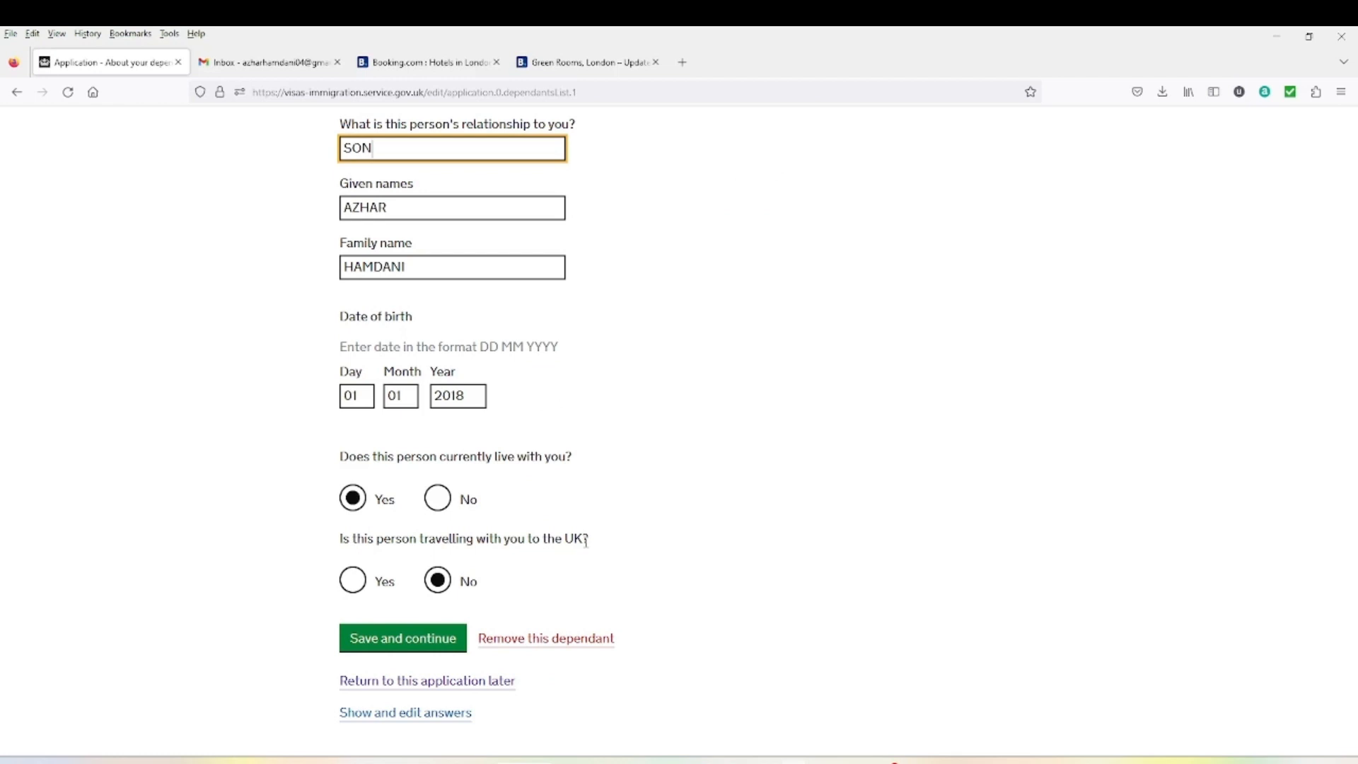
Check the extra fields required if the son travels to the UK, set the travelling answer to No and save the page
{"action": "left_click", "coordinate": [378, 582]}
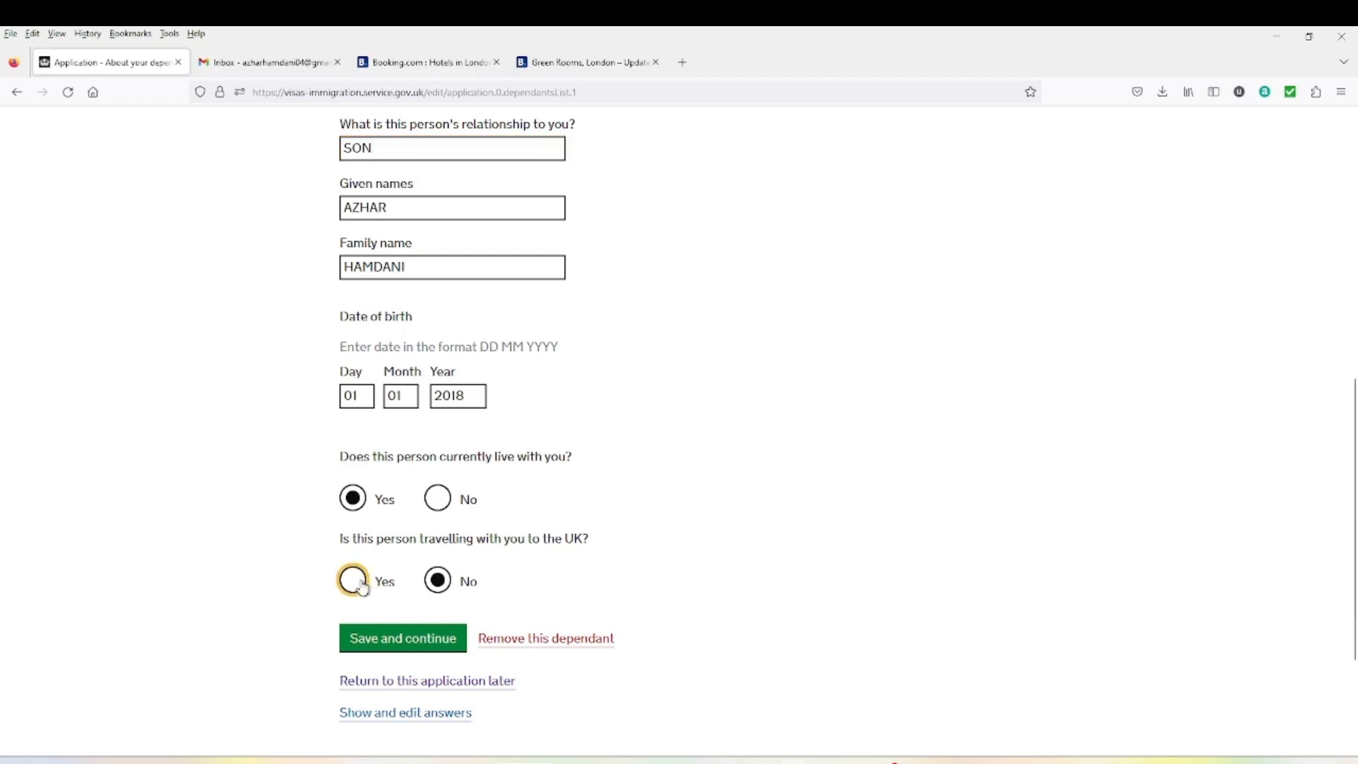
{"action": "scroll", "coordinate": [478, 603], "scroll_direction": "down", "scroll_amount": 2}
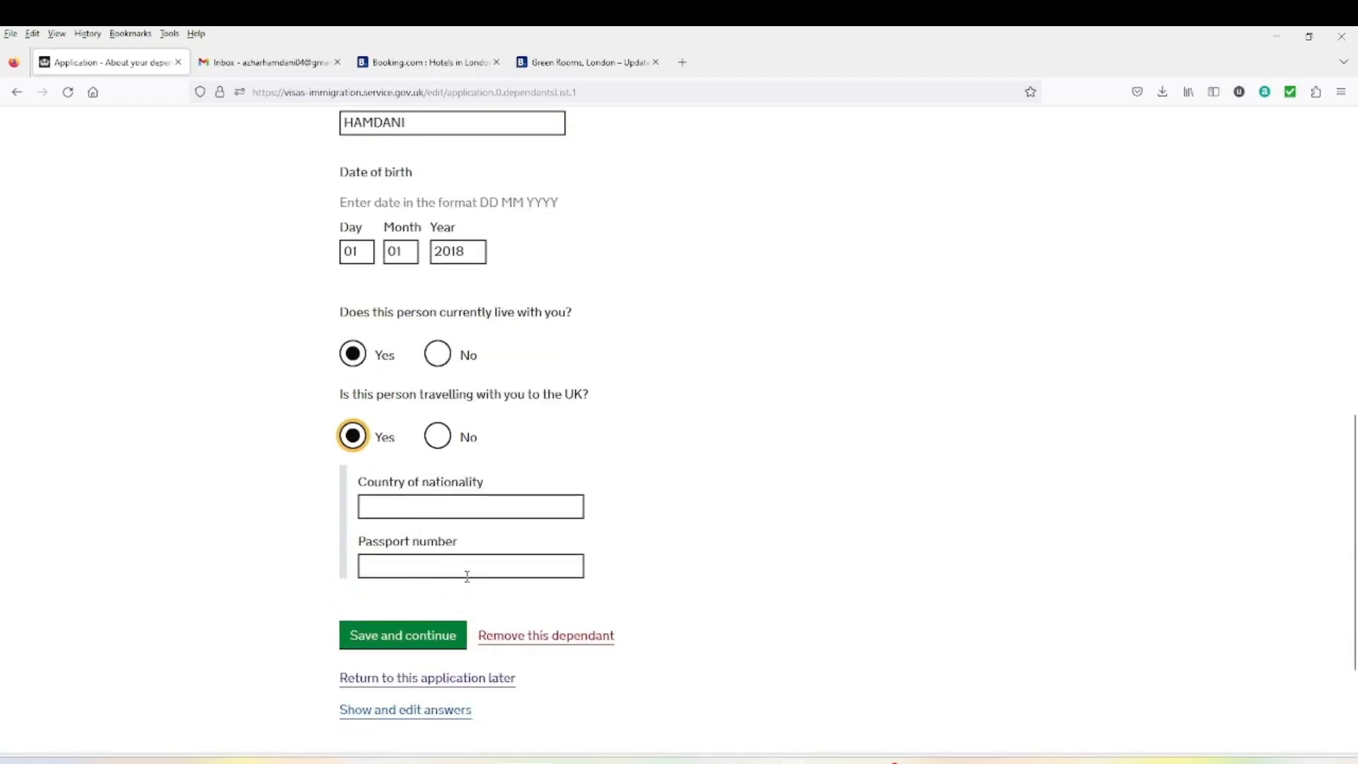
{"action": "left_click", "coordinate": [438, 439]}
{"action": "left_click", "coordinate": [419, 492]}
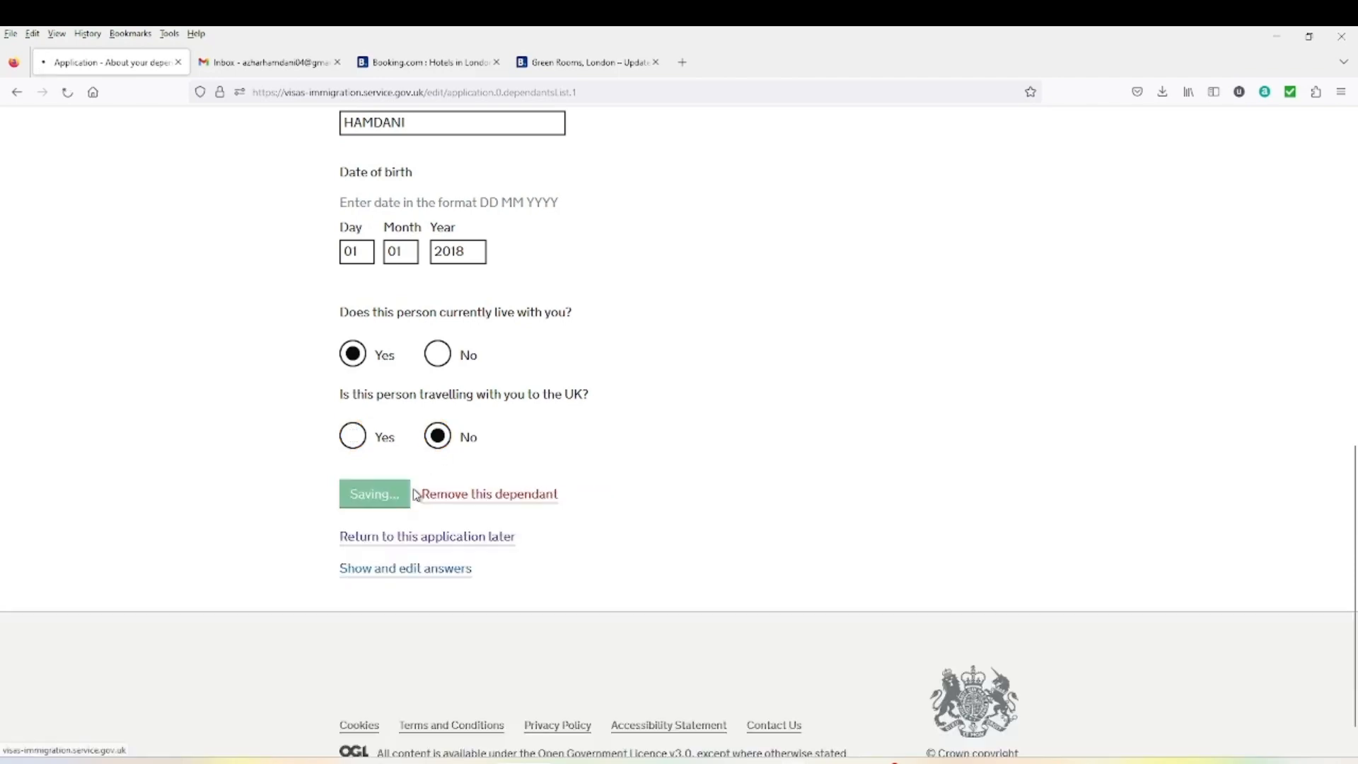
Answer No to having any other people who need financial support beyond the second dependant, and save it
{"action": "scroll", "coordinate": [414, 489], "scroll_direction": "down", "scroll_amount": 2}
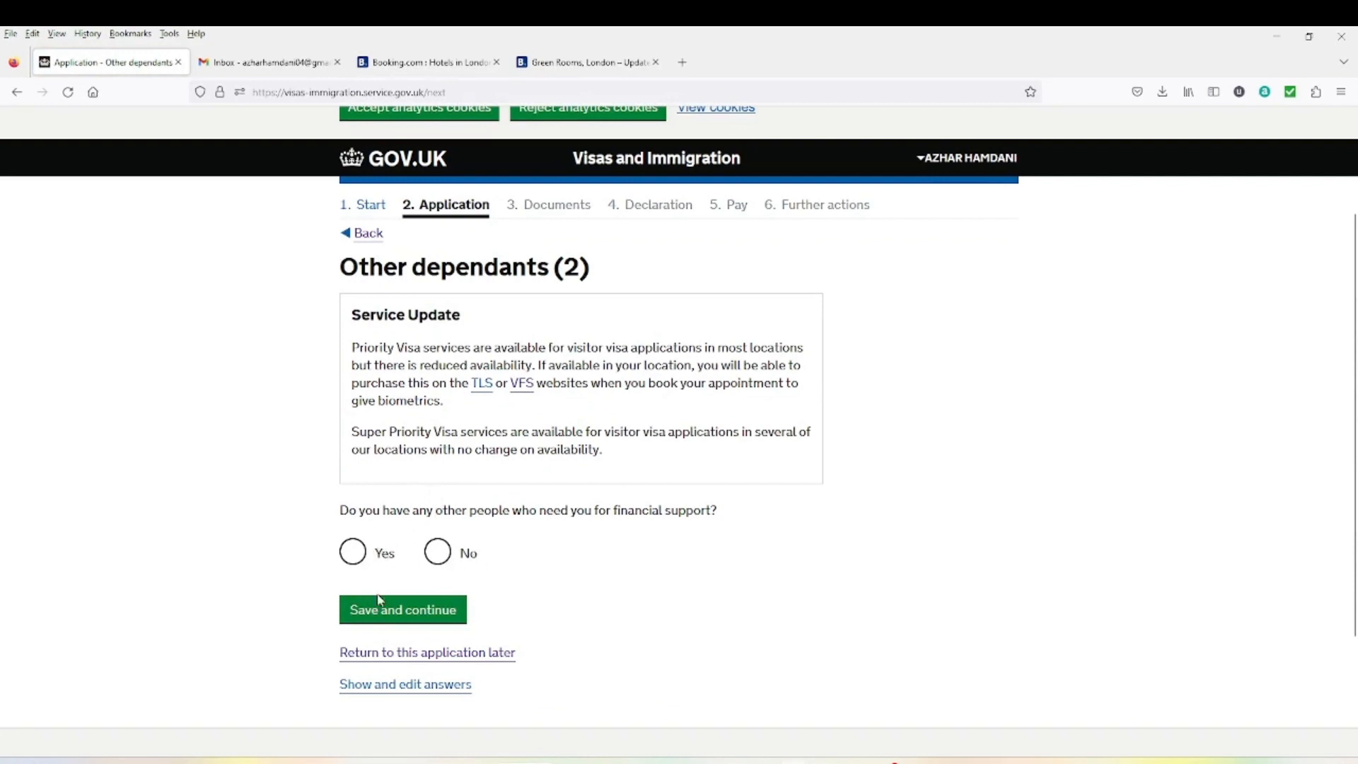
{"action": "left_click", "coordinate": [435, 560]}
{"action": "left_click", "coordinate": [414, 615]}
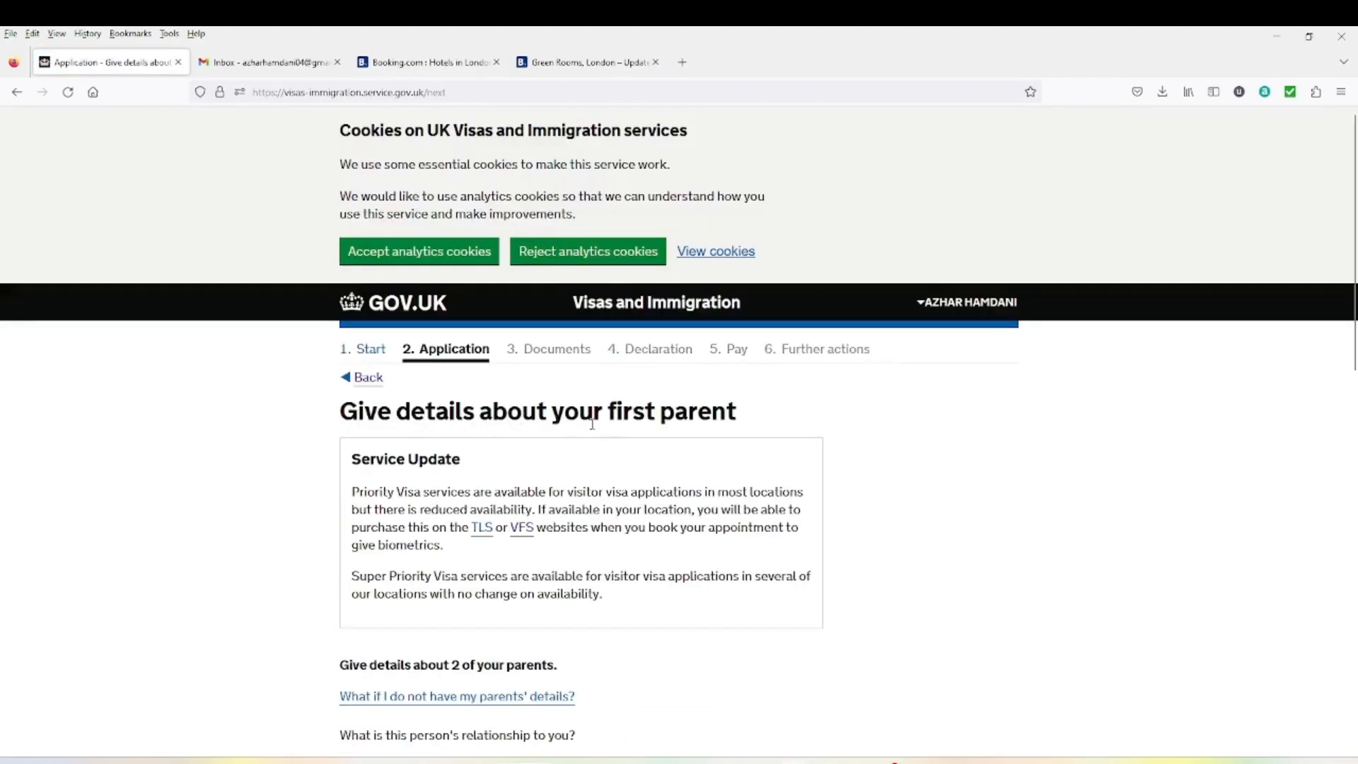
Set the first parent's relationship to Father, review the name, date of birth and nationality details, and save the page
{"action": "scroll", "coordinate": [553, 552], "scroll_direction": "down", "scroll_amount": 2}
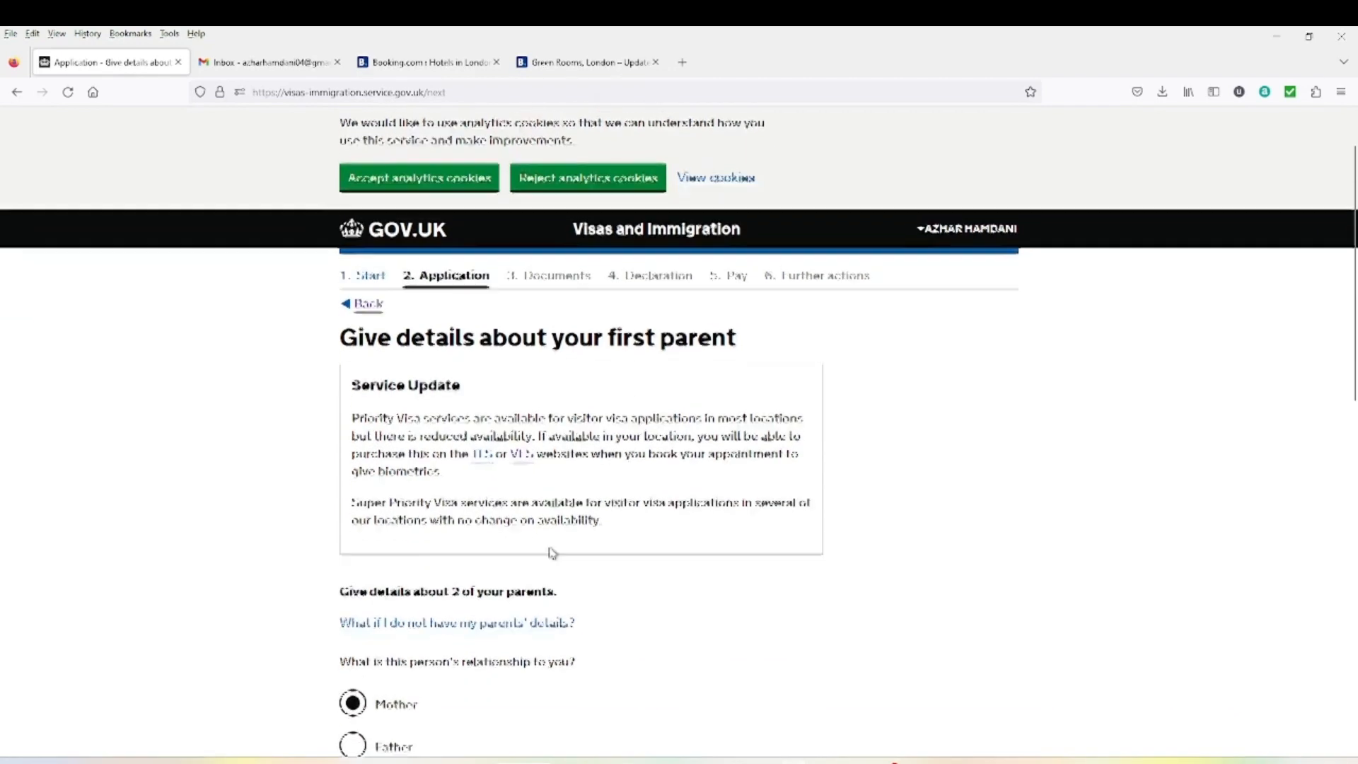
{"action": "scroll", "coordinate": [548, 555], "scroll_direction": "down", "scroll_amount": 2}
{"action": "scroll", "coordinate": [373, 573], "scroll_direction": "up", "scroll_amount": 2}
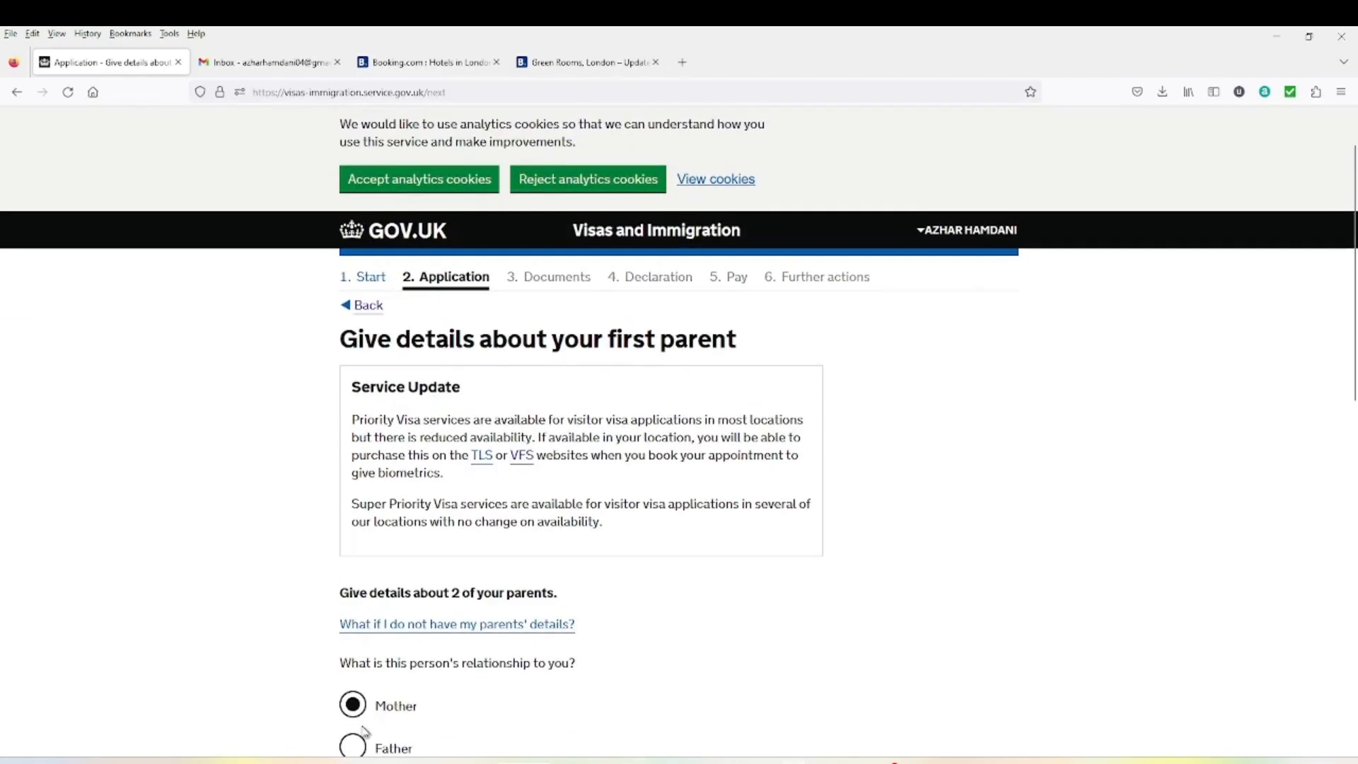
{"action": "left_click", "coordinate": [359, 741]}
{"action": "scroll", "coordinate": [418, 691], "scroll_direction": "down", "scroll_amount": 3}
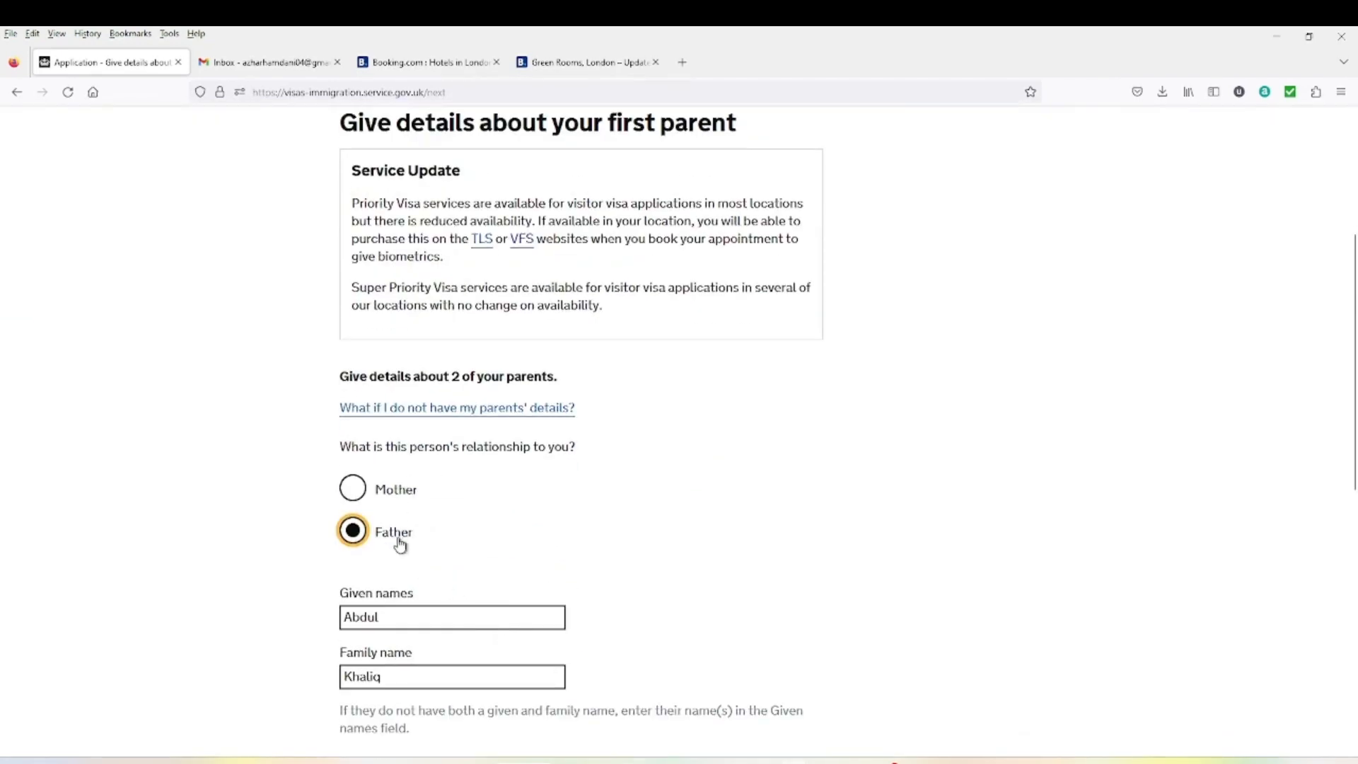
{"action": "scroll", "coordinate": [387, 470], "scroll_direction": "down", "scroll_amount": 1}
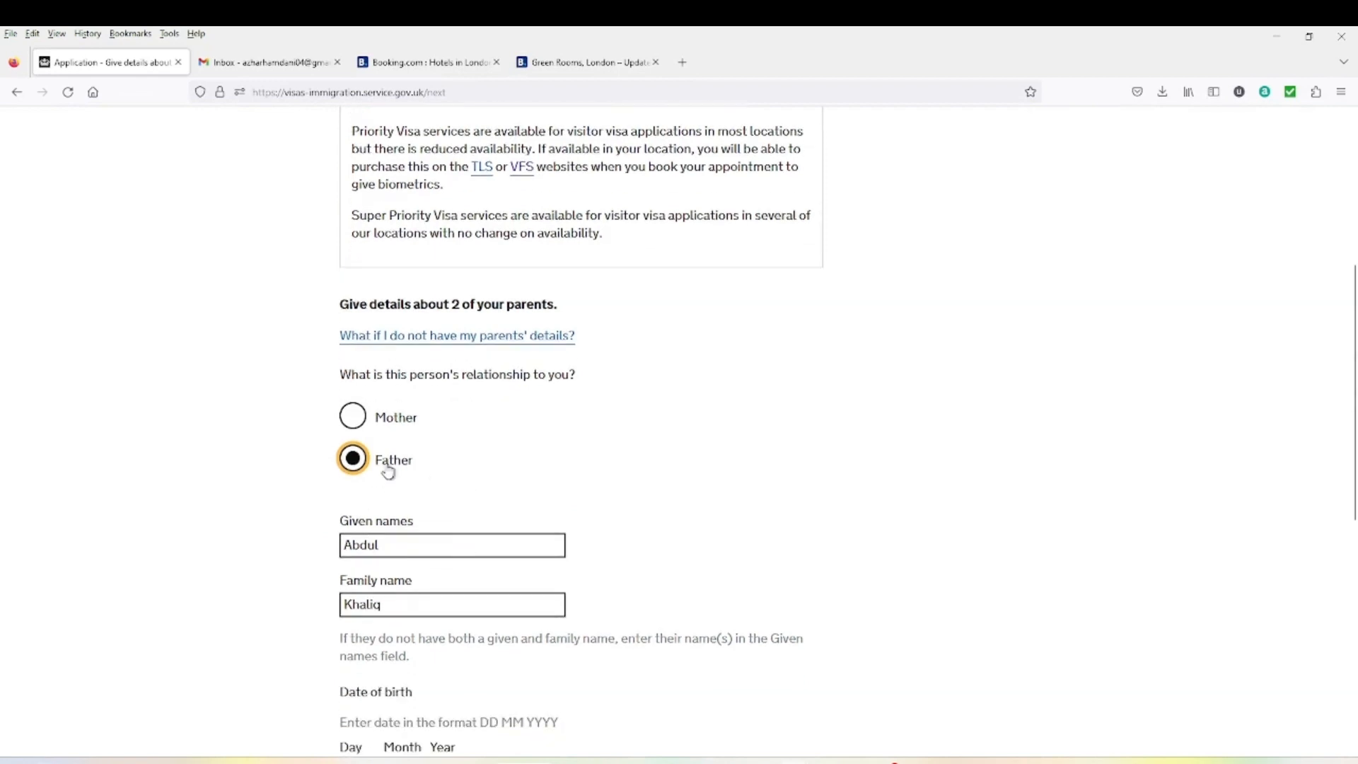
{"action": "scroll", "coordinate": [389, 542], "scroll_direction": "down", "scroll_amount": 1}
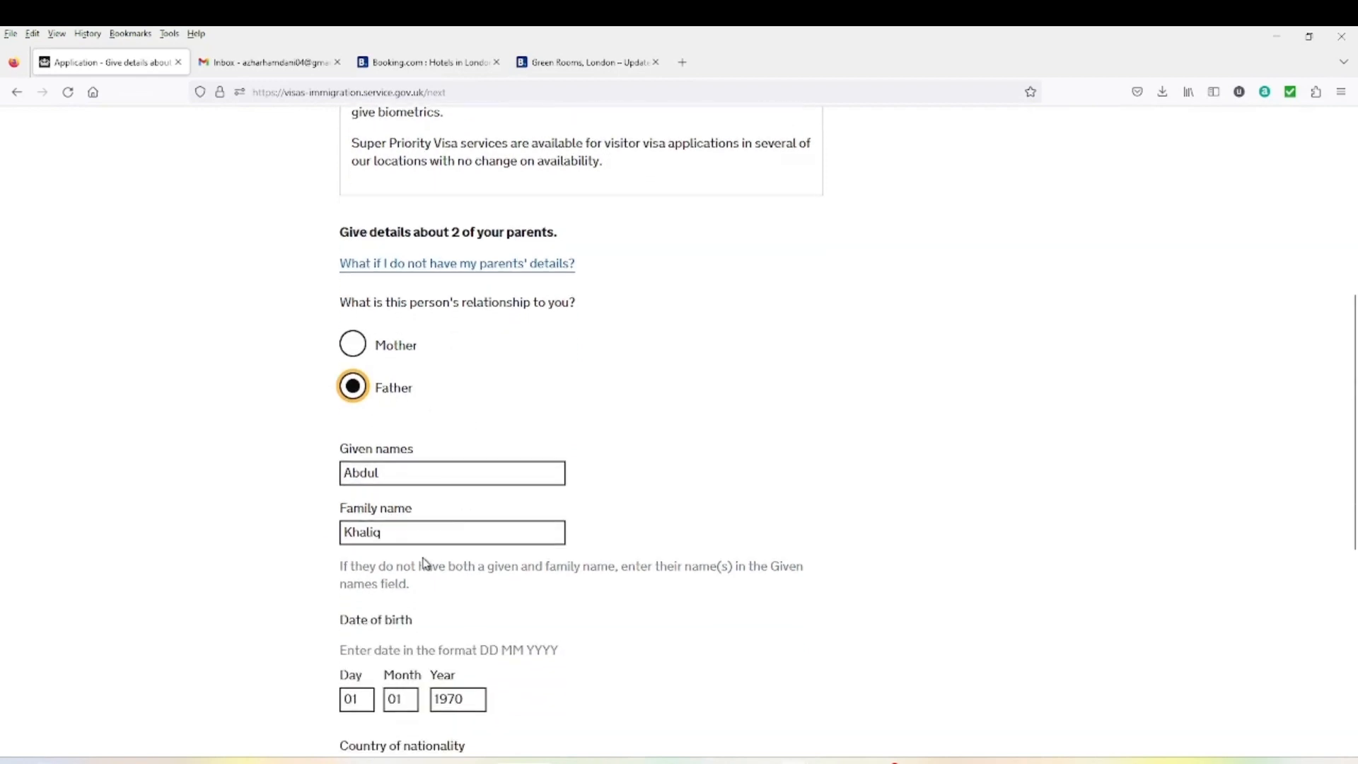
{"action": "scroll", "coordinate": [424, 563], "scroll_direction": "down", "scroll_amount": 1}
{"action": "scroll", "coordinate": [412, 539], "scroll_direction": "down", "scroll_amount": 2}
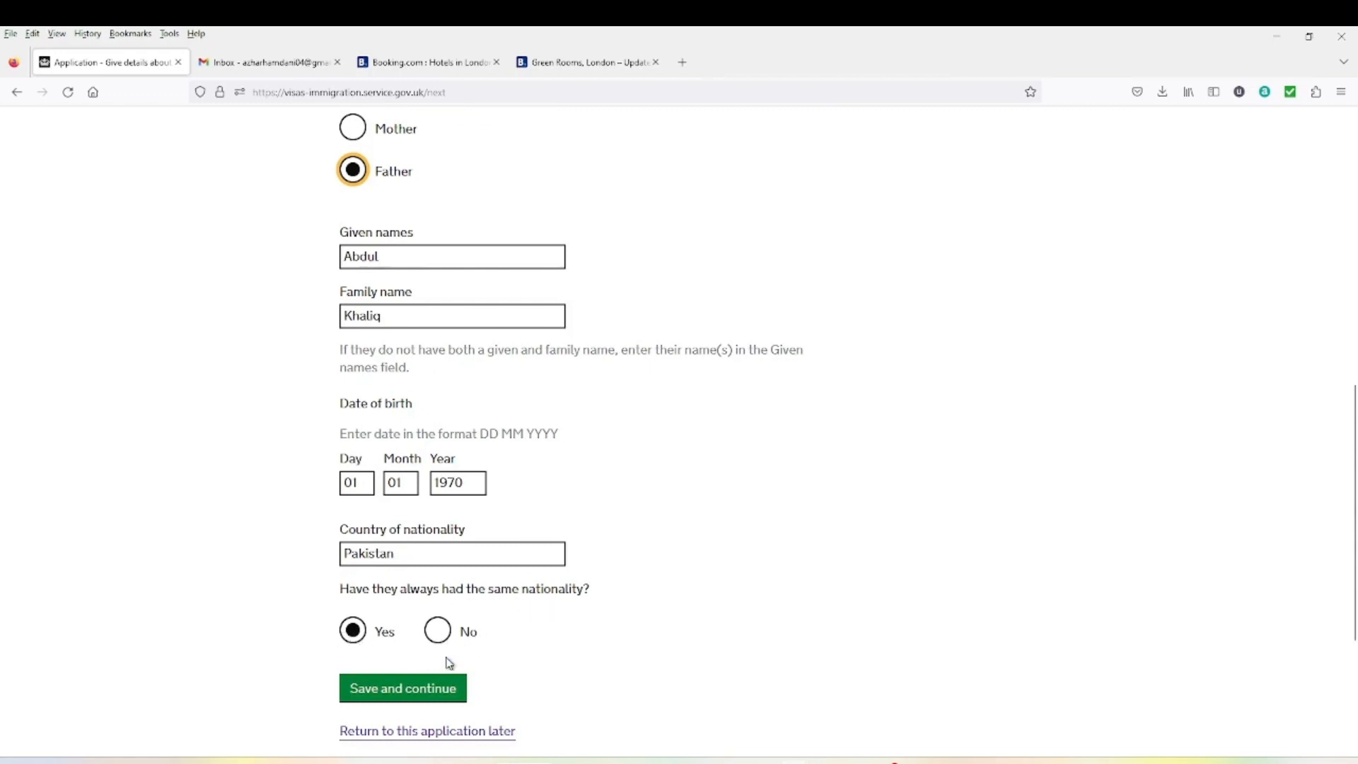
{"action": "left_click", "coordinate": [421, 689]}
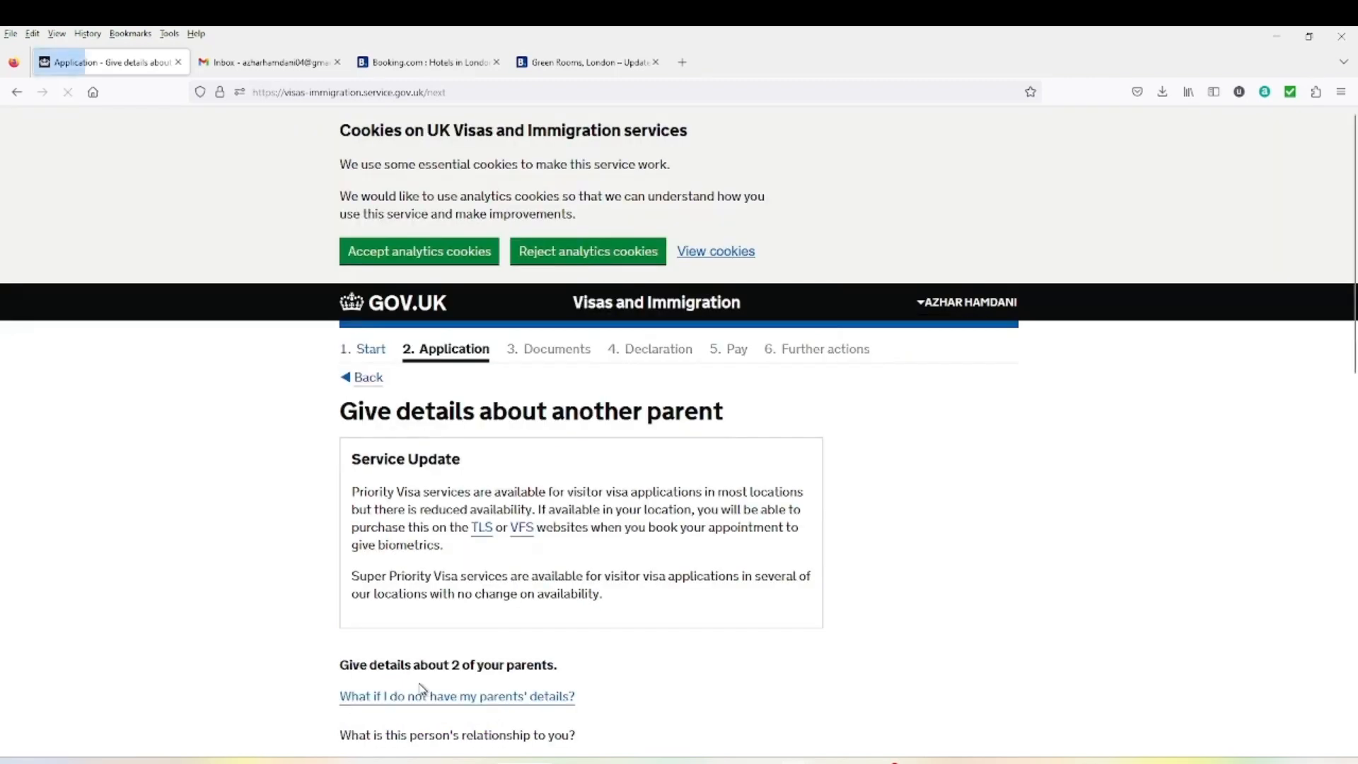
Review the mother's details as the other parent, answer Yes to always having had the same nationality, and save the page
{"action": "scroll", "coordinate": [470, 625], "scroll_direction": "down", "scroll_amount": 5}
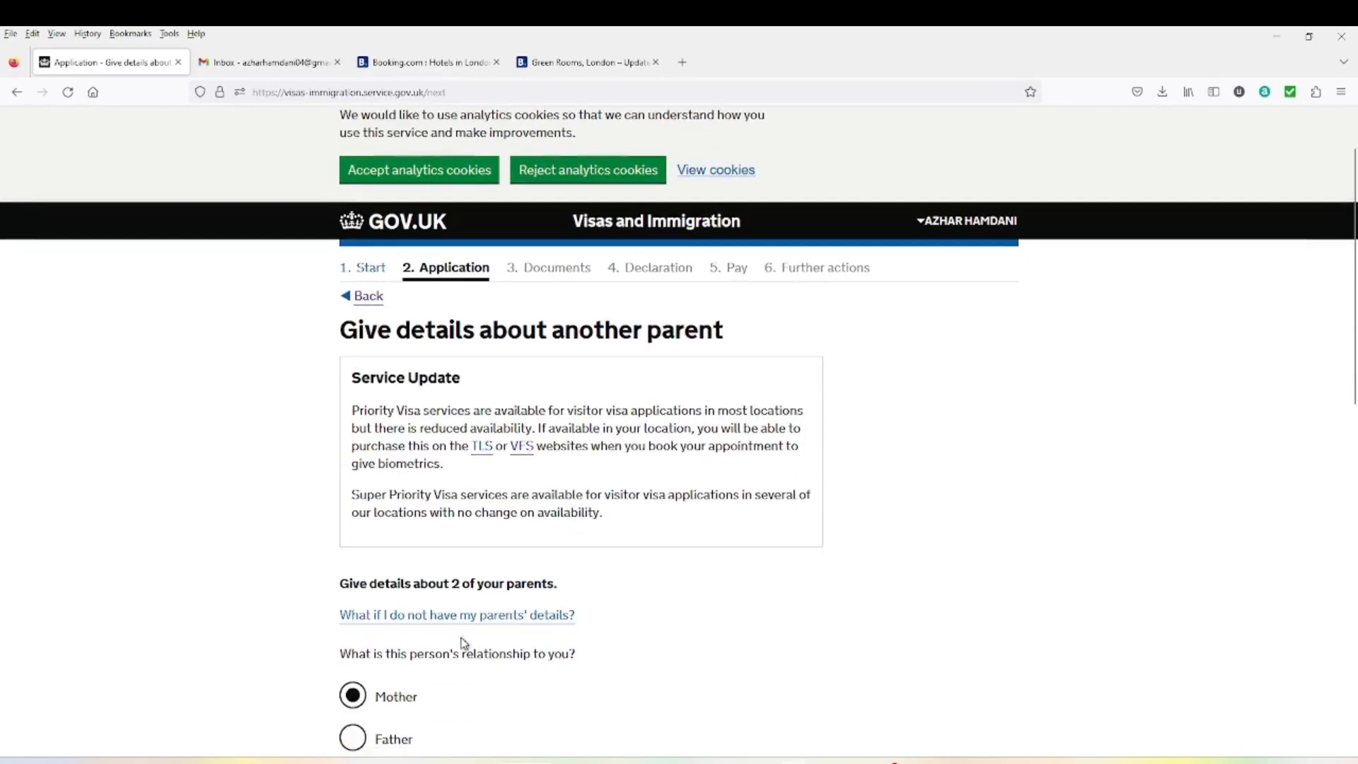
{"action": "scroll", "coordinate": [410, 608], "scroll_direction": "down", "scroll_amount": 2}
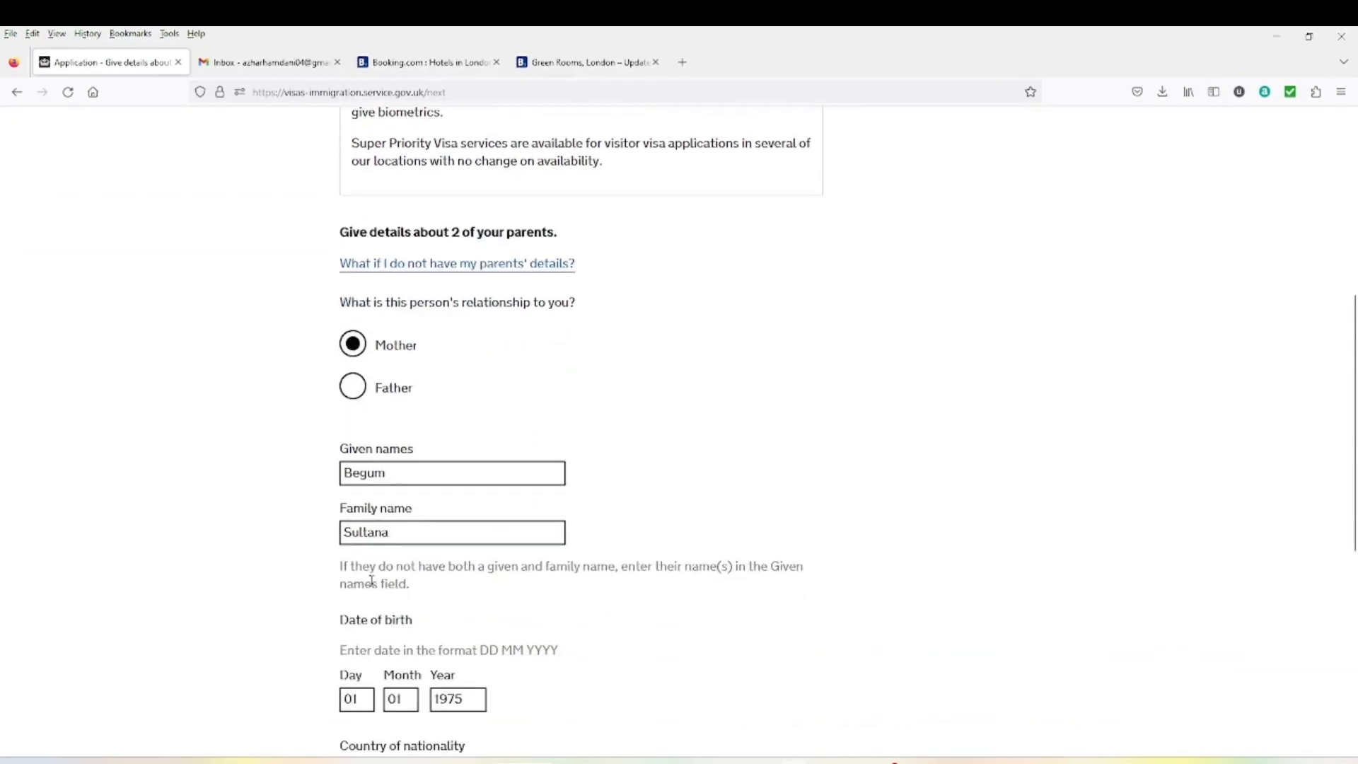
{"action": "scroll", "coordinate": [396, 630], "scroll_direction": "down", "scroll_amount": 2}
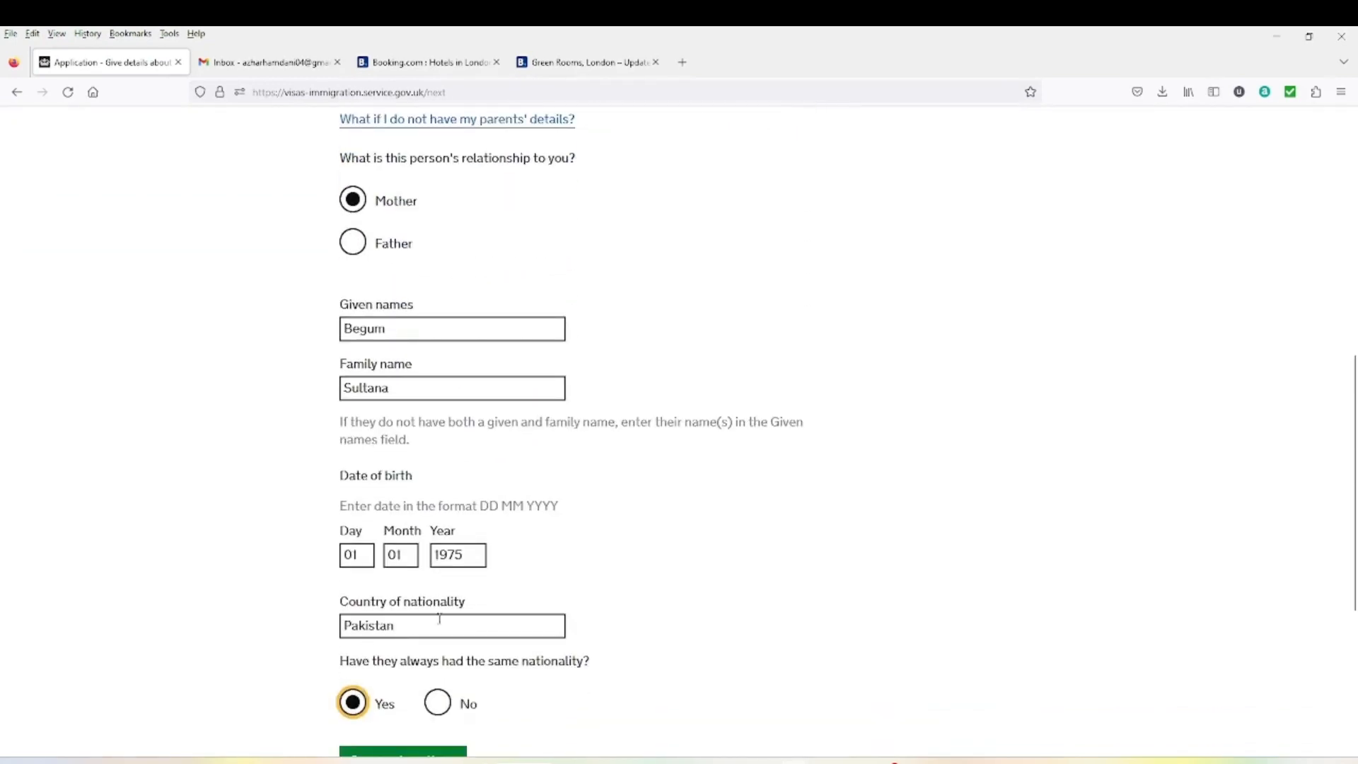
{"action": "left_click", "coordinate": [354, 702]}
{"action": "scroll", "coordinate": [393, 667], "scroll_direction": "down", "scroll_amount": 2}
{"action": "left_click", "coordinate": [386, 616]}
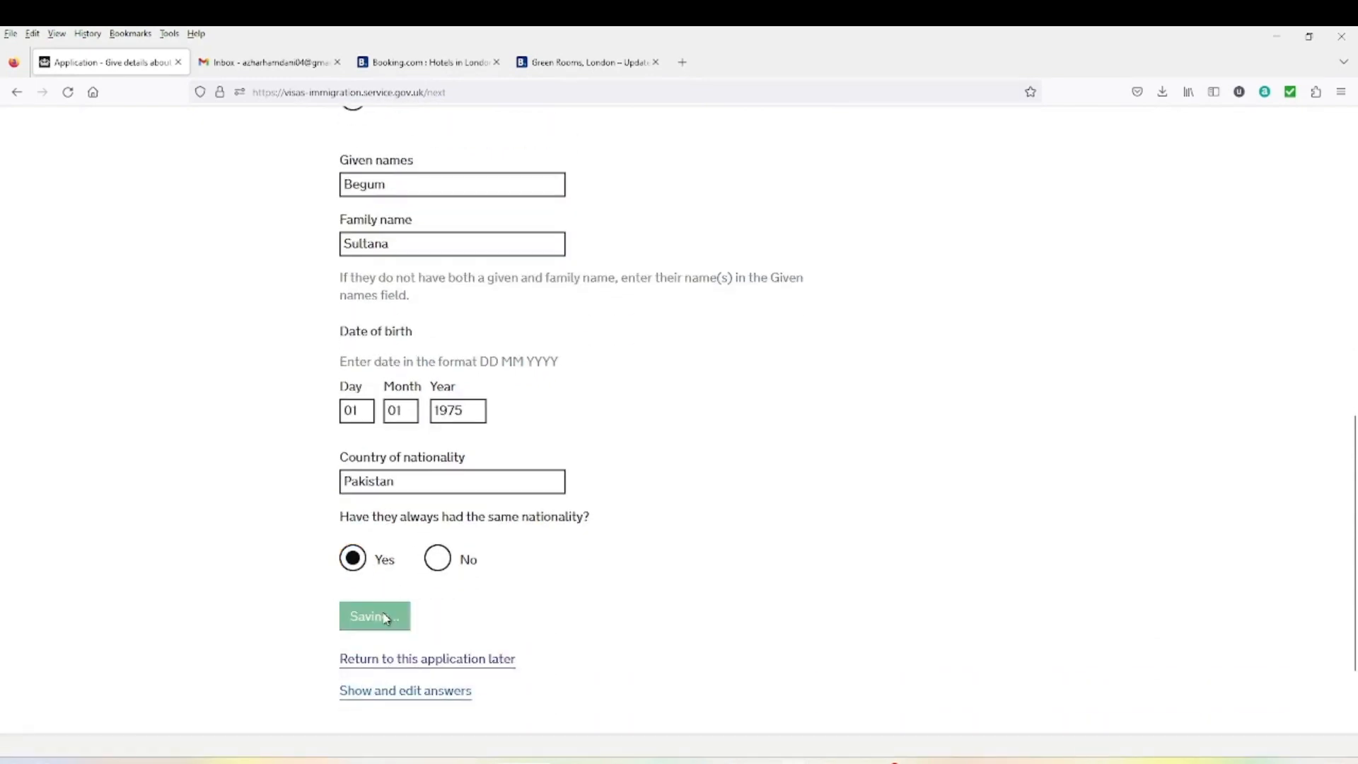
Answer Yes to having family who live in the UK and save it
{"action": "scroll", "coordinate": [382, 617], "scroll_direction": "down", "scroll_amount": 4}
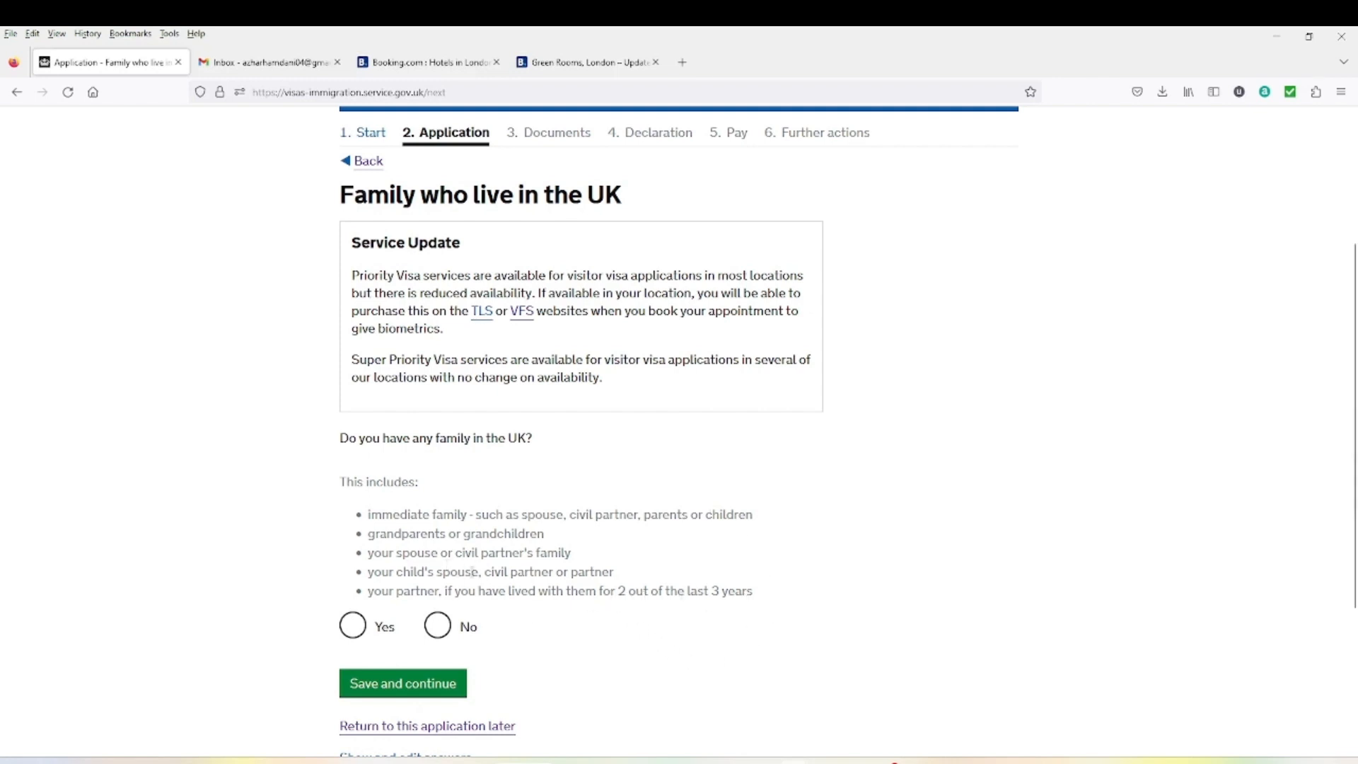
{"action": "left_click", "coordinate": [352, 625]}
{"action": "scroll", "coordinate": [438, 651], "scroll_direction": "down", "scroll_amount": 1}
{"action": "left_click", "coordinate": [423, 613]}
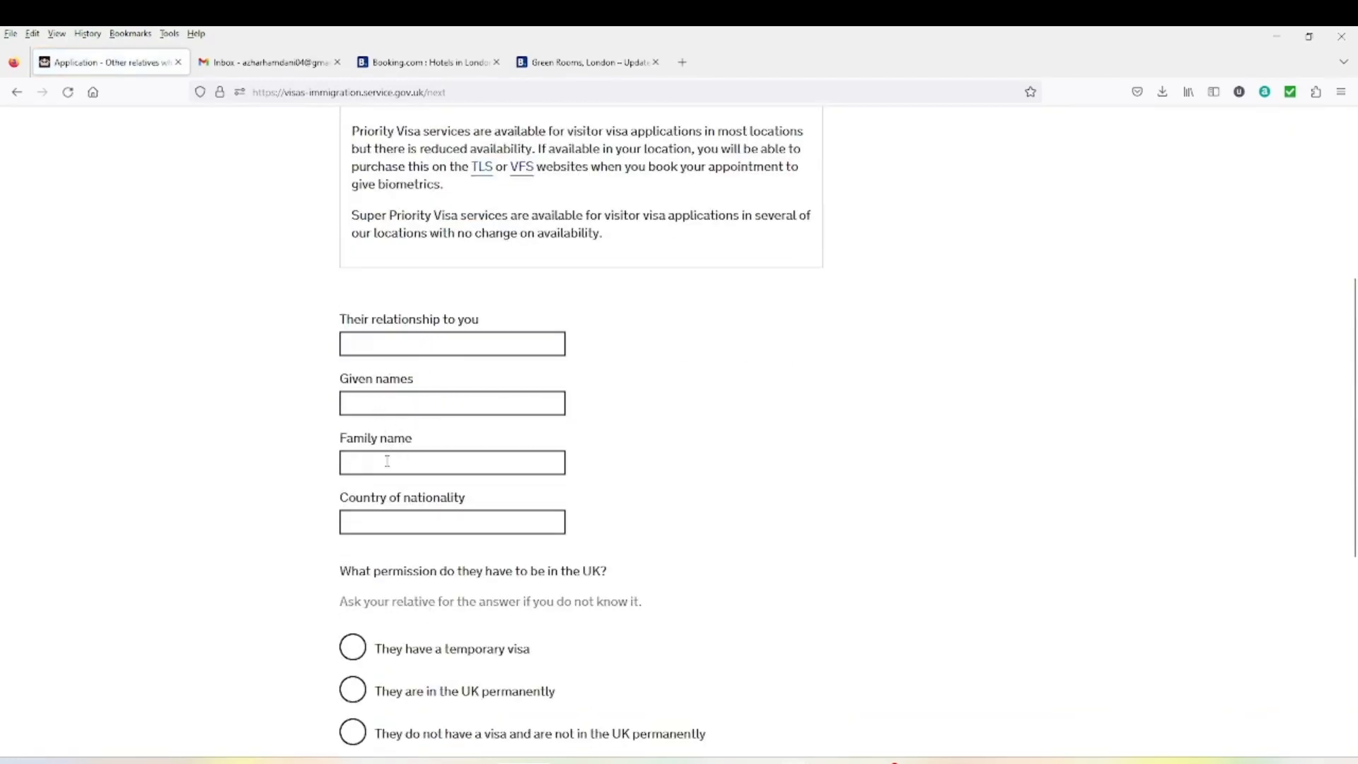
Review the UK relative's detail fields, reopen the earlier question about having family in the UK, change its answer to No and save it
{"action": "scroll", "coordinate": [421, 499], "scroll_direction": "down", "scroll_amount": 1}
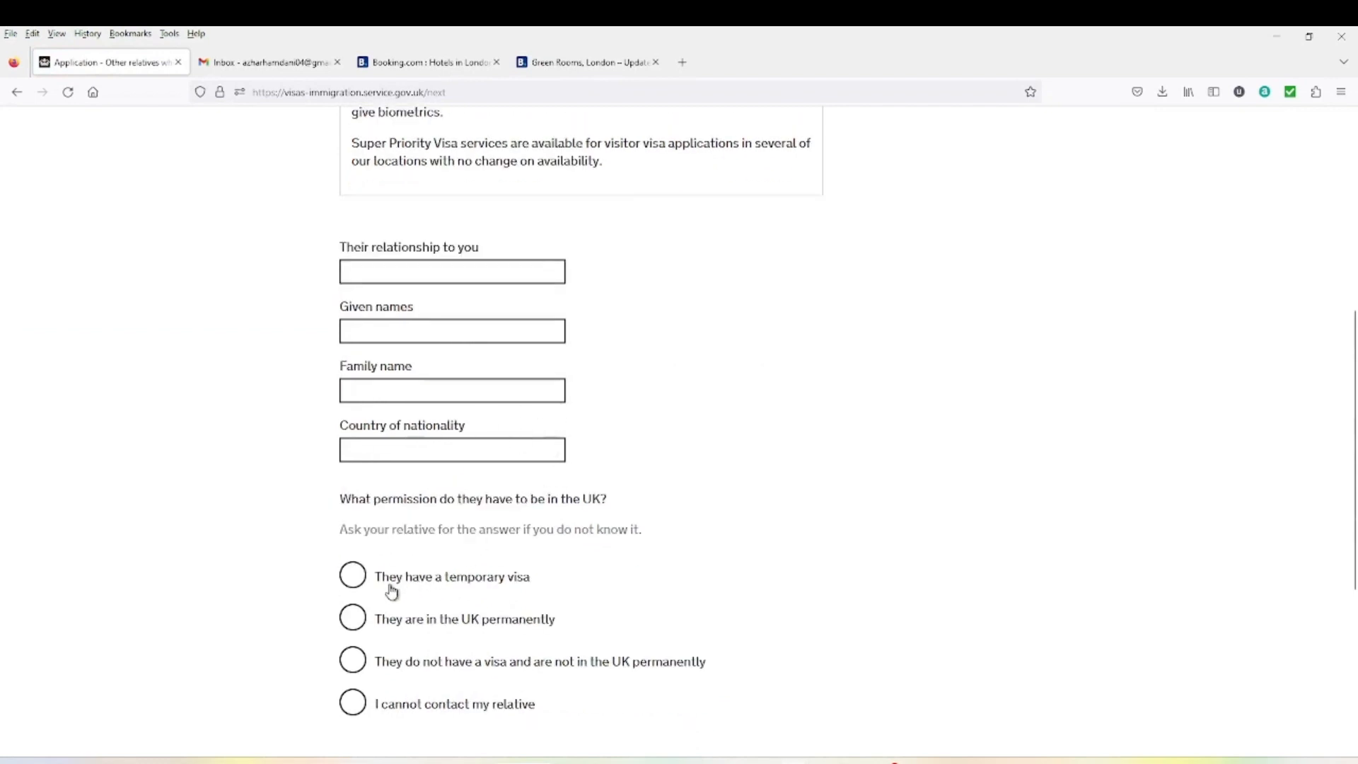
{"action": "scroll", "coordinate": [391, 591], "scroll_direction": "down", "scroll_amount": 2}
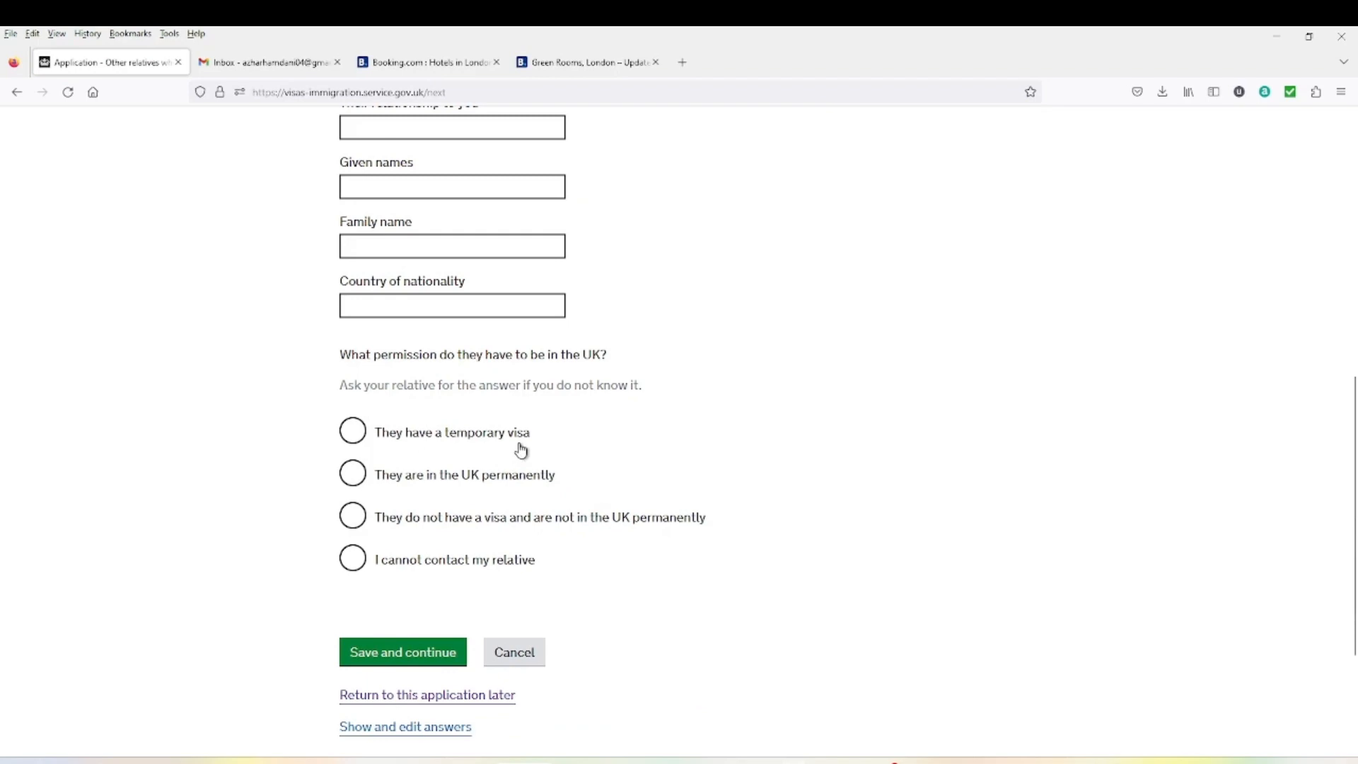
{"action": "scroll", "coordinate": [460, 672], "scroll_direction": "down", "scroll_amount": 1}
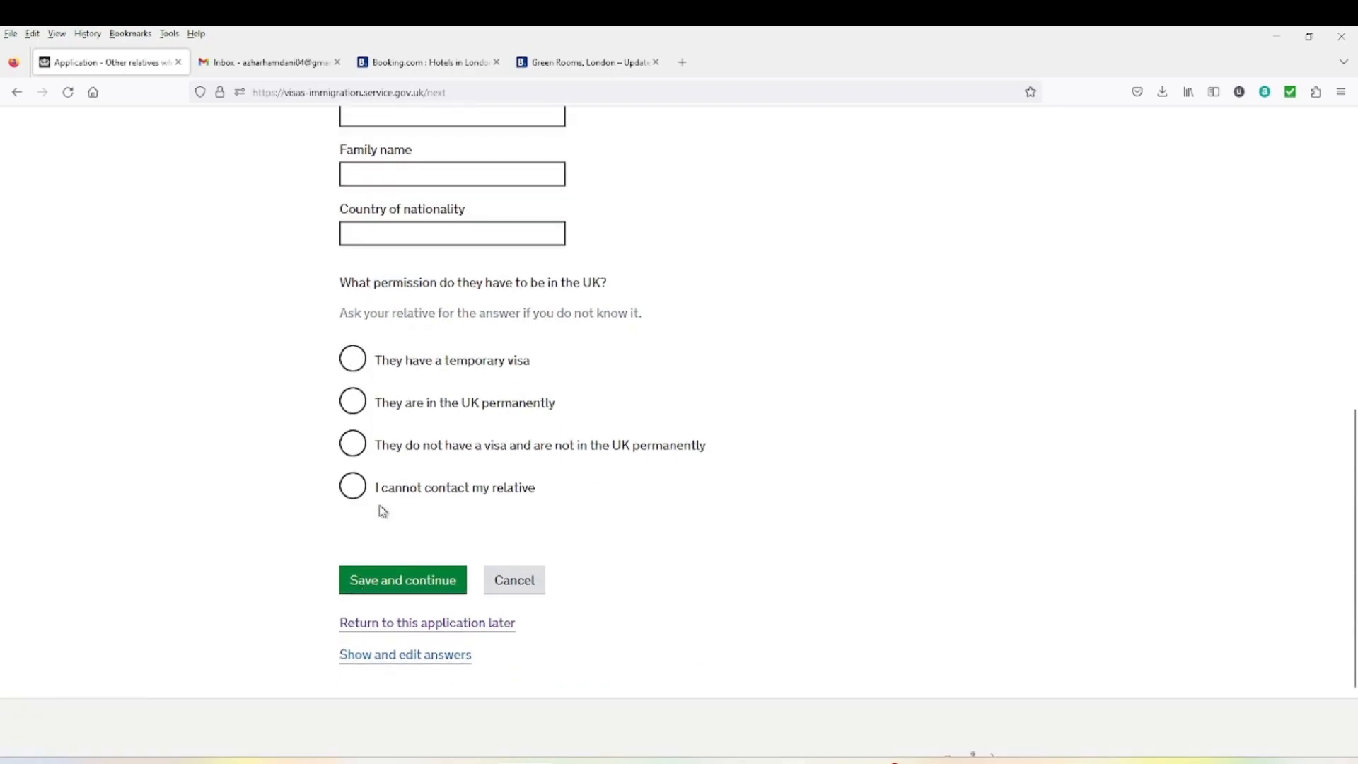
{"action": "left_click", "coordinate": [450, 667]}
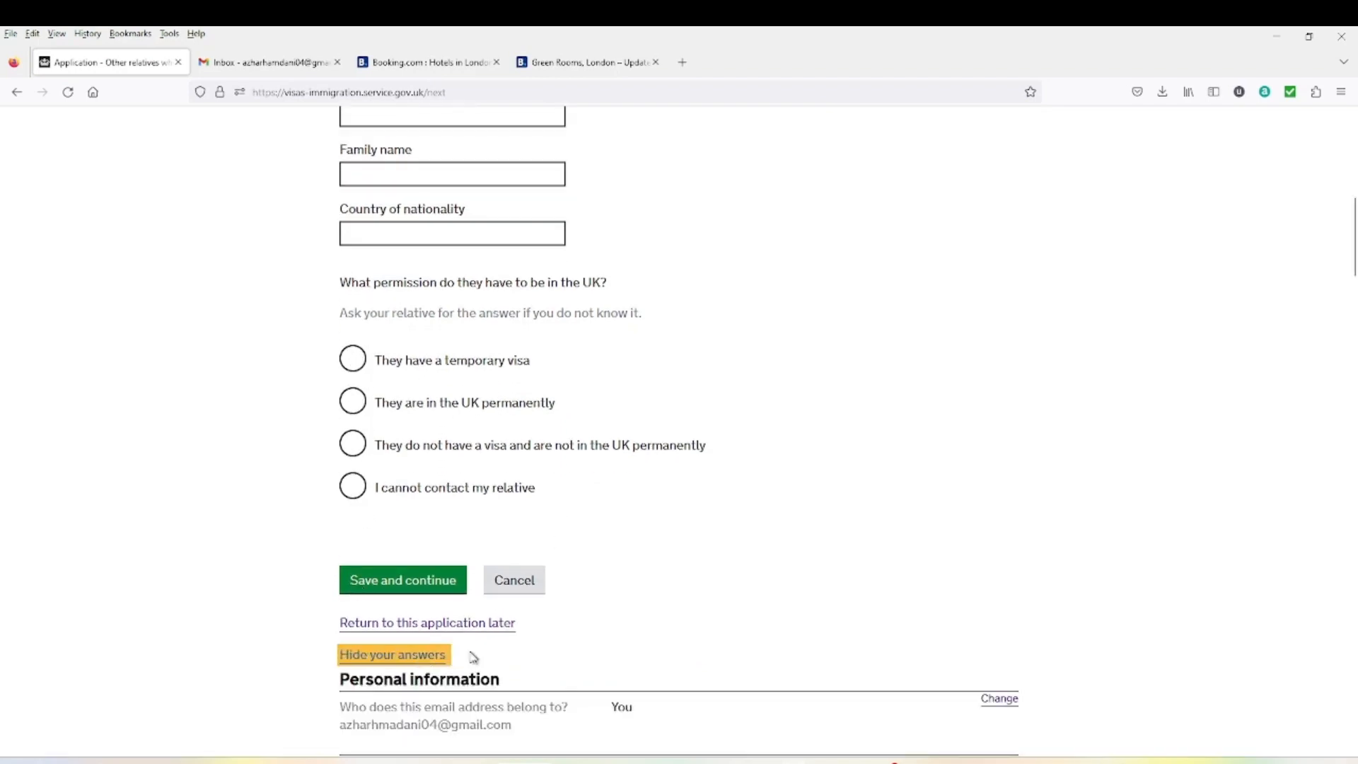
{"action": "scroll", "coordinate": [685, 575], "scroll_direction": "down", "scroll_amount": 15}
{"action": "scroll", "coordinate": [688, 577], "scroll_direction": "down", "scroll_amount": 20}
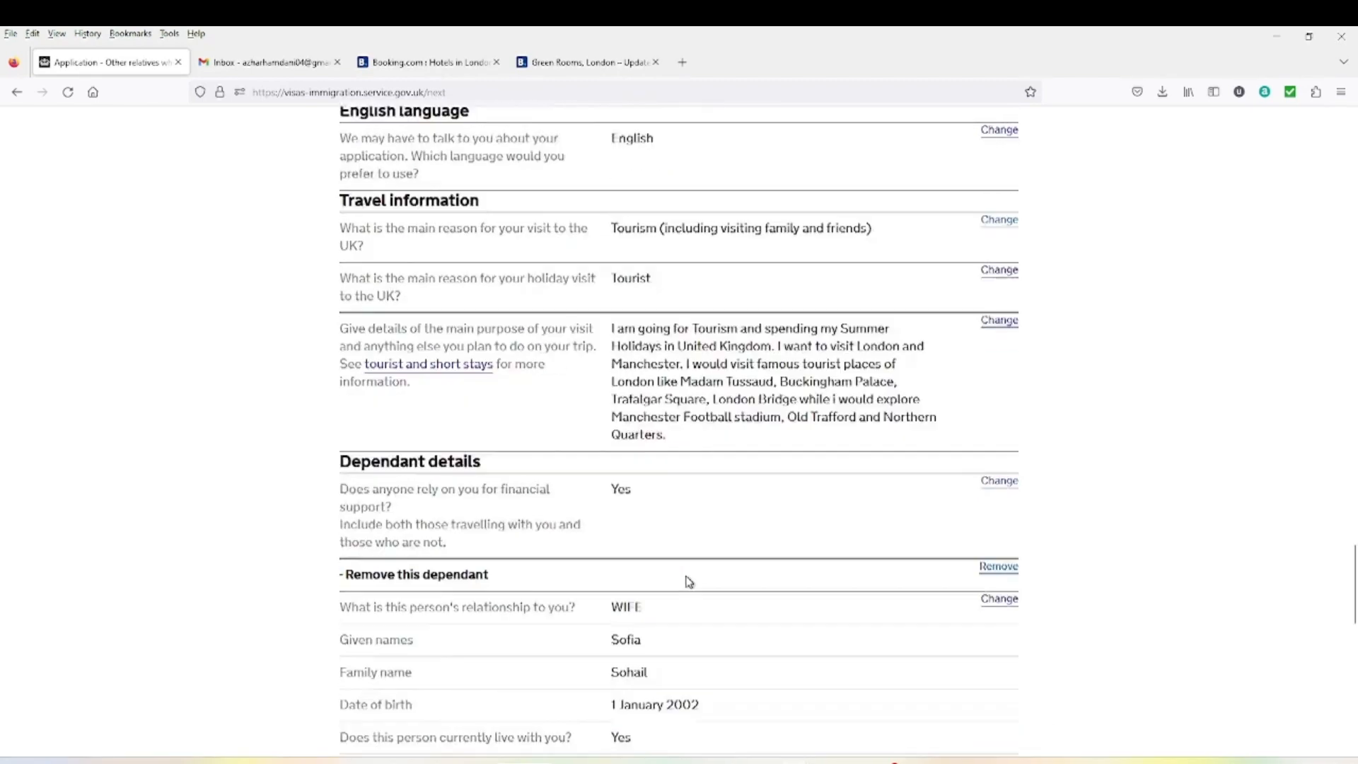
{"action": "left_click", "coordinate": [1001, 515]}
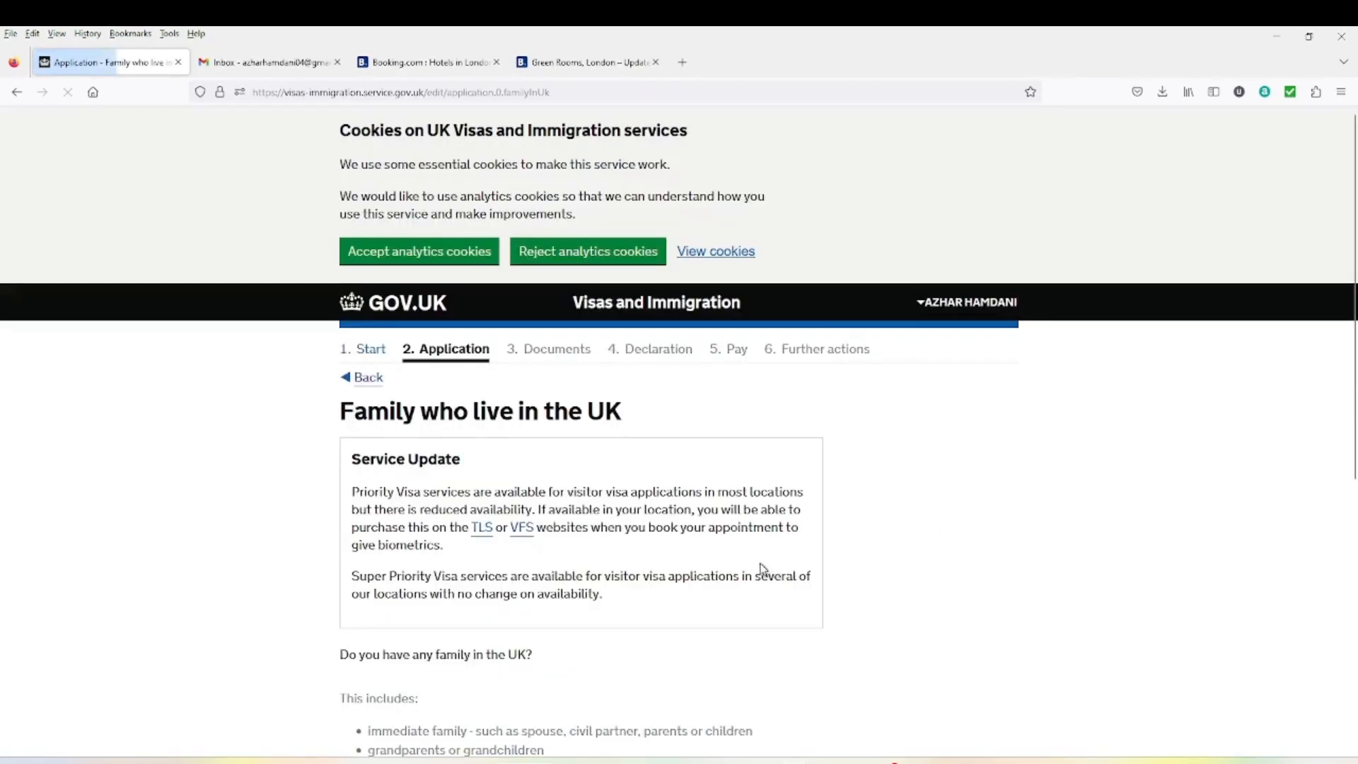
{"action": "scroll", "coordinate": [491, 584], "scroll_direction": "down", "scroll_amount": 5}
{"action": "left_click", "coordinate": [442, 388]}
{"action": "left_click", "coordinate": [410, 457]}
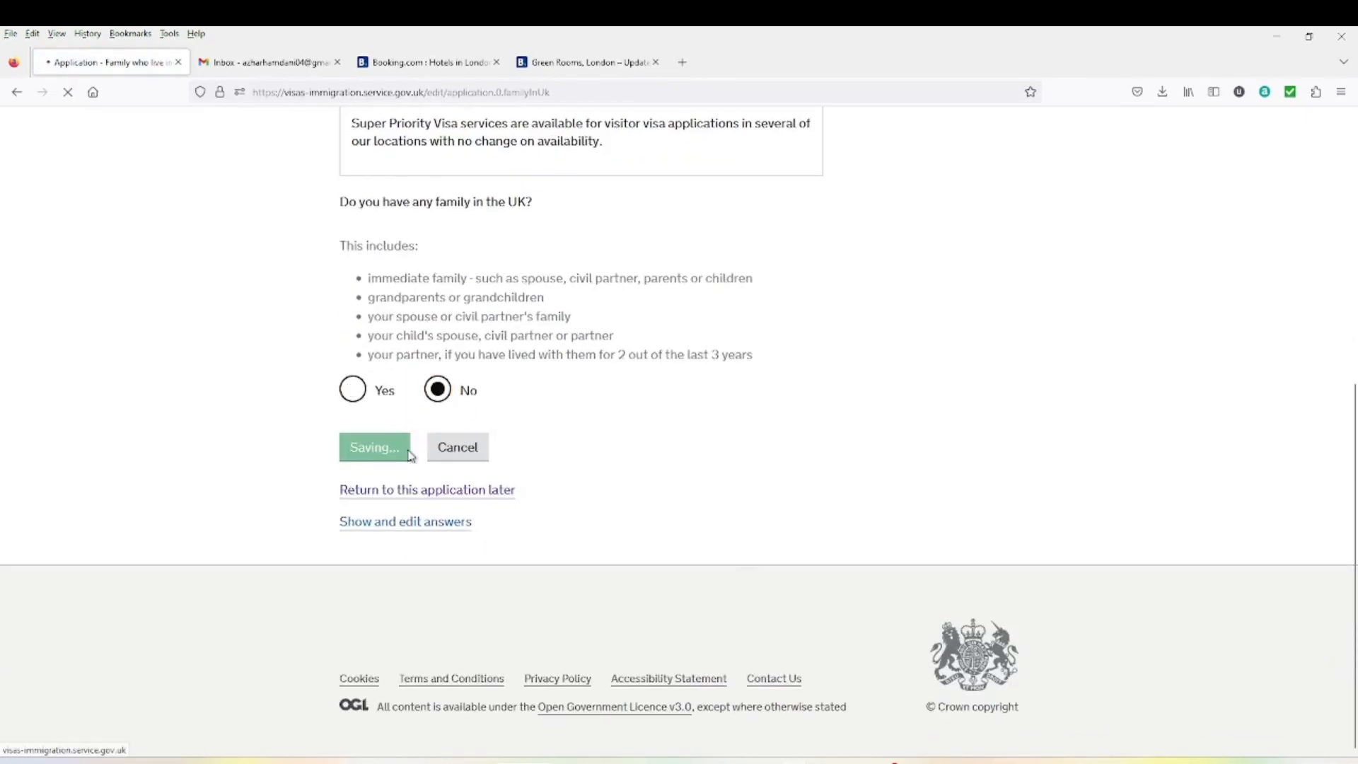
Answer No to travelling to the UK as part of an organised group and save it
{"action": "scroll", "coordinate": [516, 369], "scroll_direction": "down", "scroll_amount": 2}
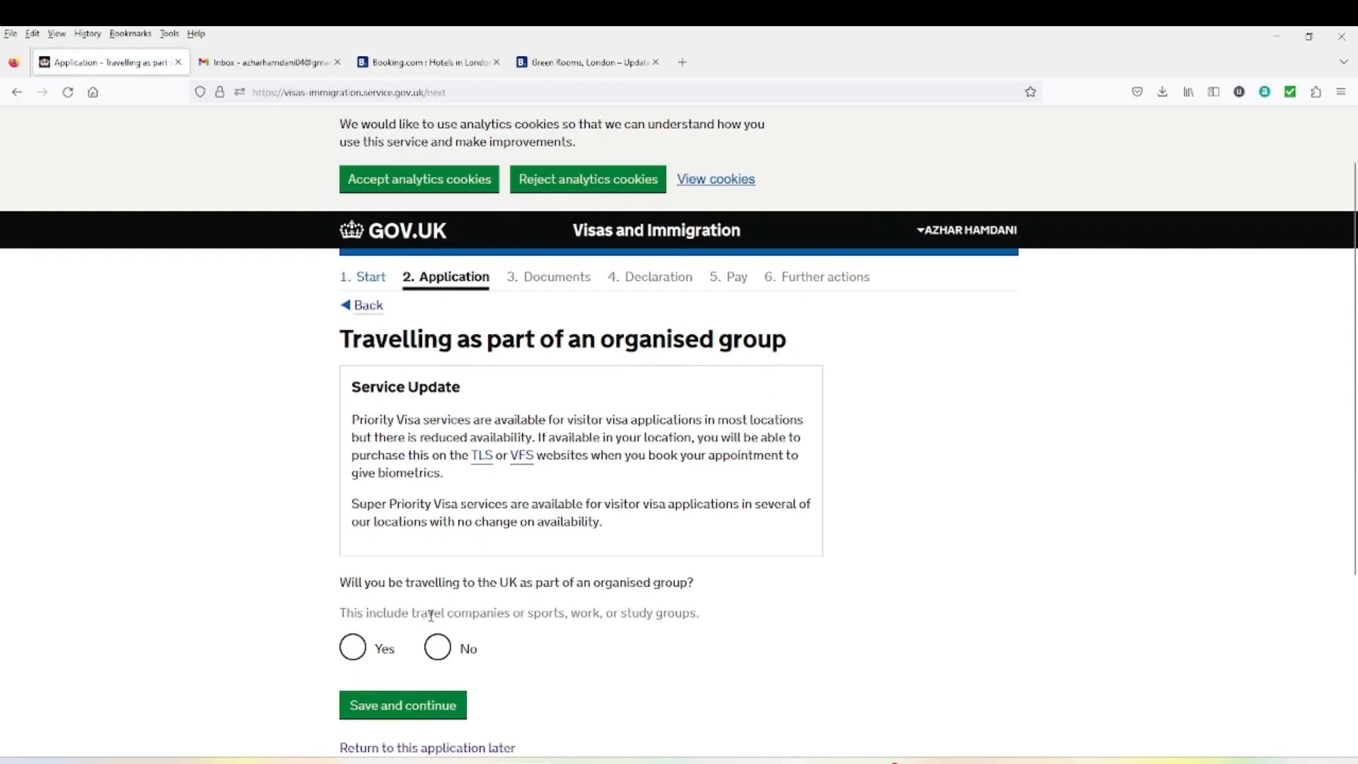
{"action": "scroll", "coordinate": [431, 615], "scroll_direction": "down", "scroll_amount": 2}
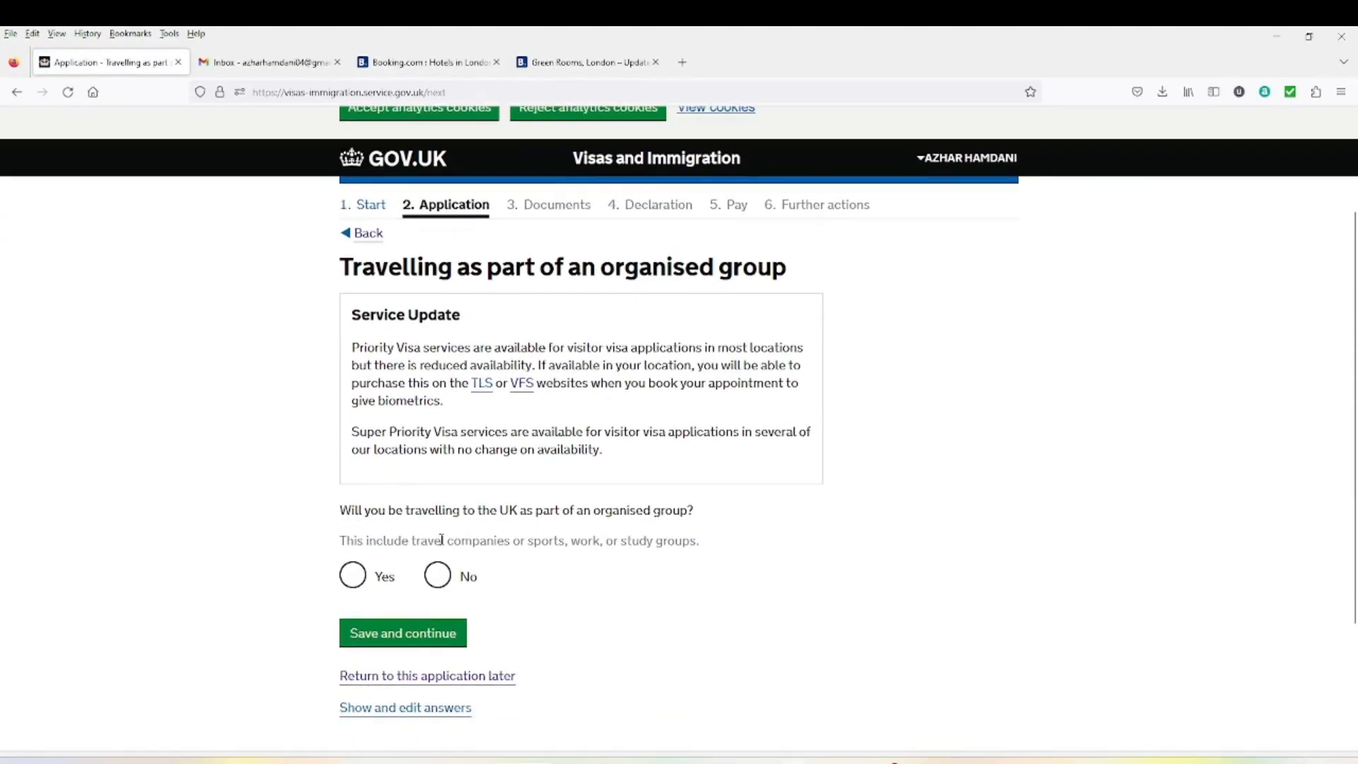
{"action": "left_click", "coordinate": [439, 579]}
{"action": "left_click", "coordinate": [411, 633]}
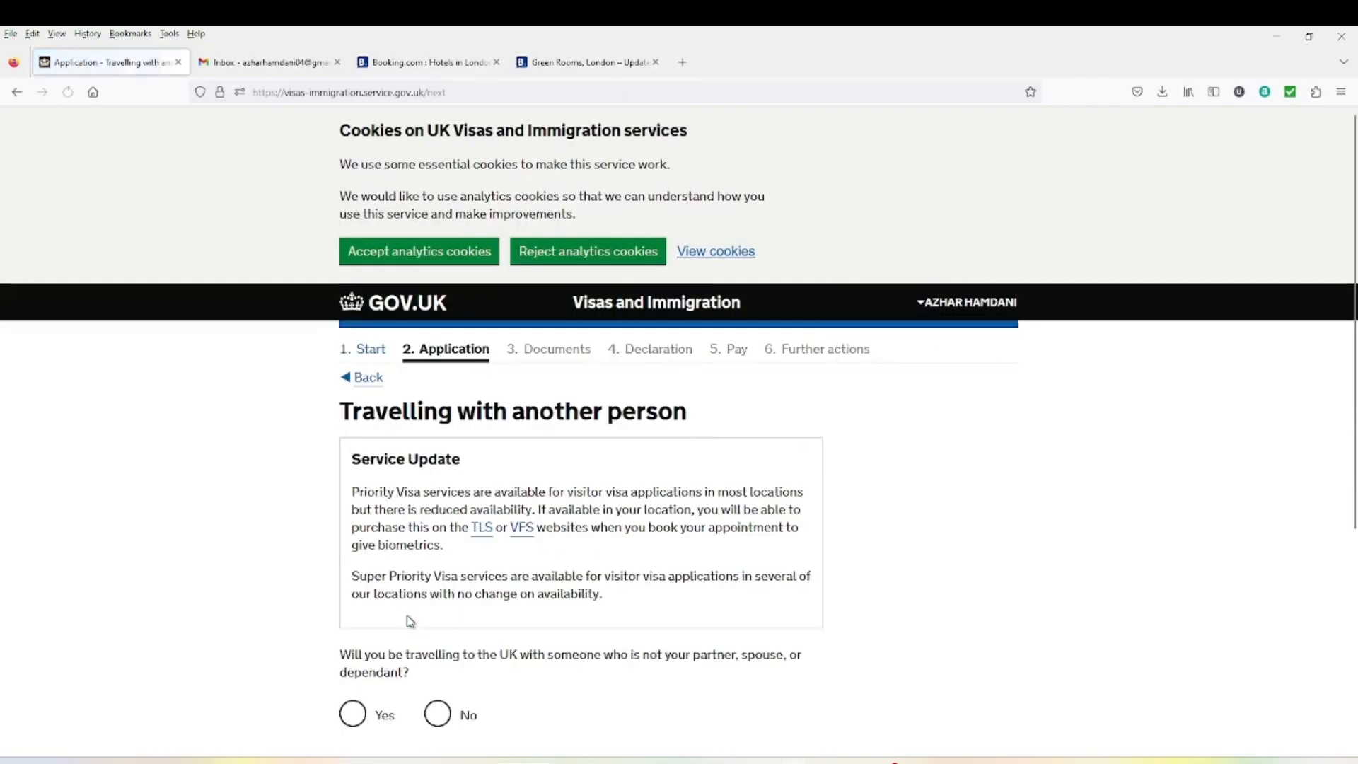
Answer No to travelling with someone who is not a partner, spouse or dependant, and save it
{"action": "scroll", "coordinate": [409, 621], "scroll_direction": "down", "scroll_amount": 3}
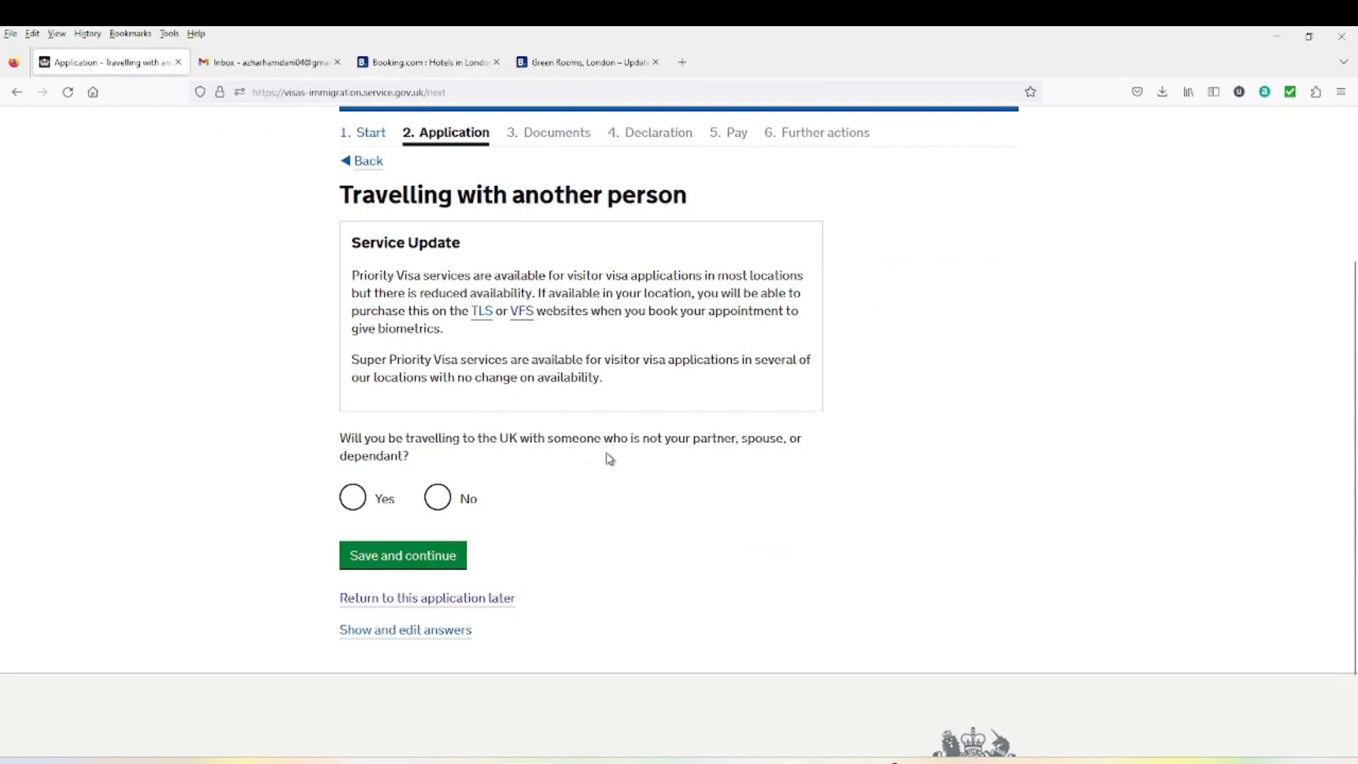
{"action": "left_click", "coordinate": [439, 507]}
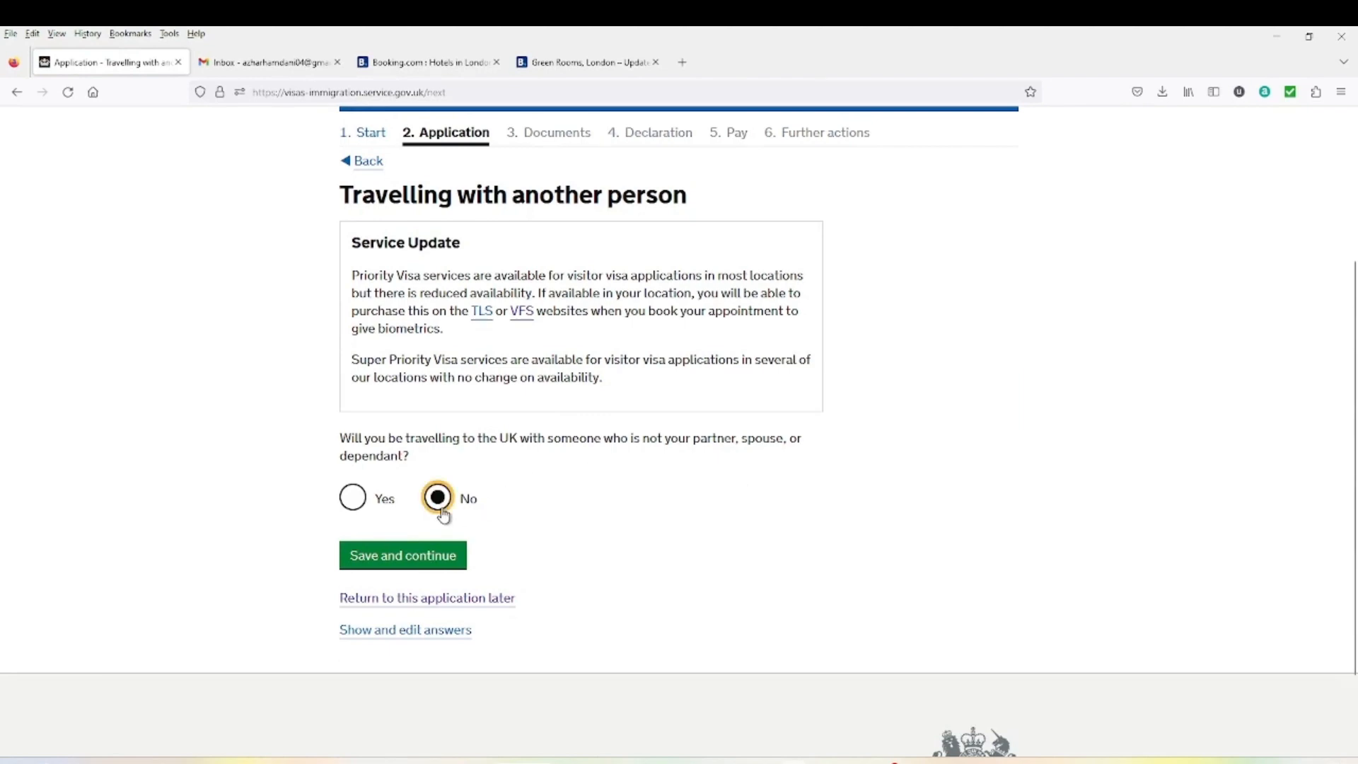
{"action": "left_click", "coordinate": [398, 565]}
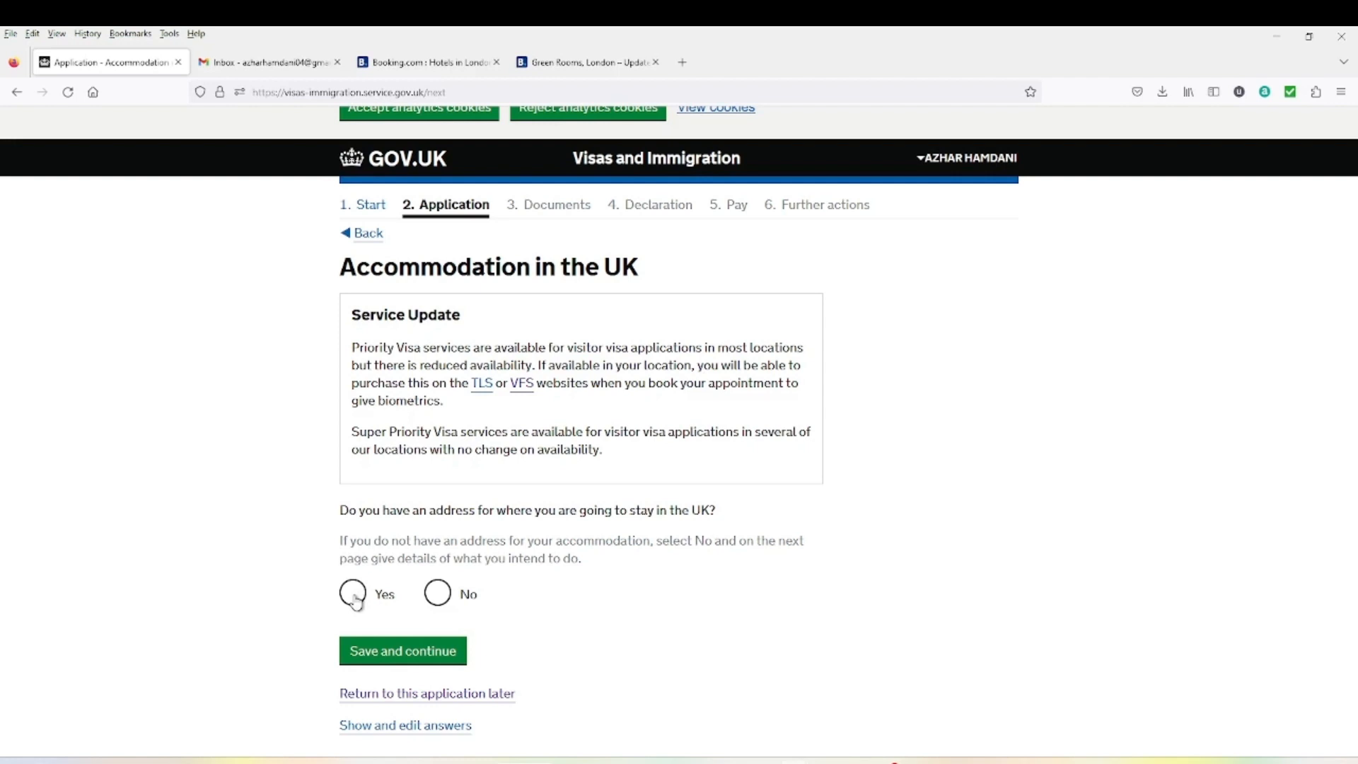
Answer Yes to having a UK address, enter XYZ Hotel in London with its postcode, staying 28 05 2023 to 03 06 2023, and save
{"action": "left_click", "coordinate": [356, 602]}
{"action": "left_click", "coordinate": [417, 654]}
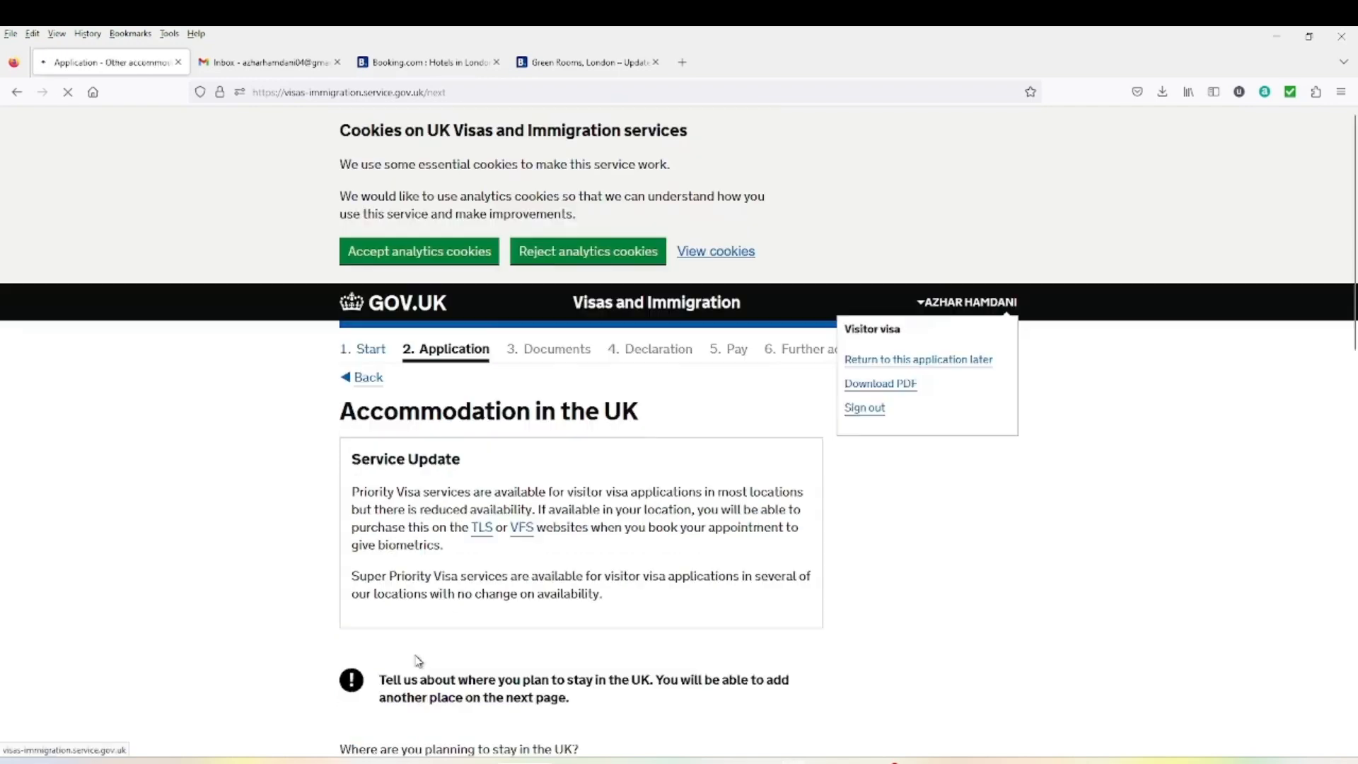
{"action": "scroll", "coordinate": [418, 661], "scroll_direction": "down", "scroll_amount": 4}
{"action": "left_click", "coordinate": [399, 527]}
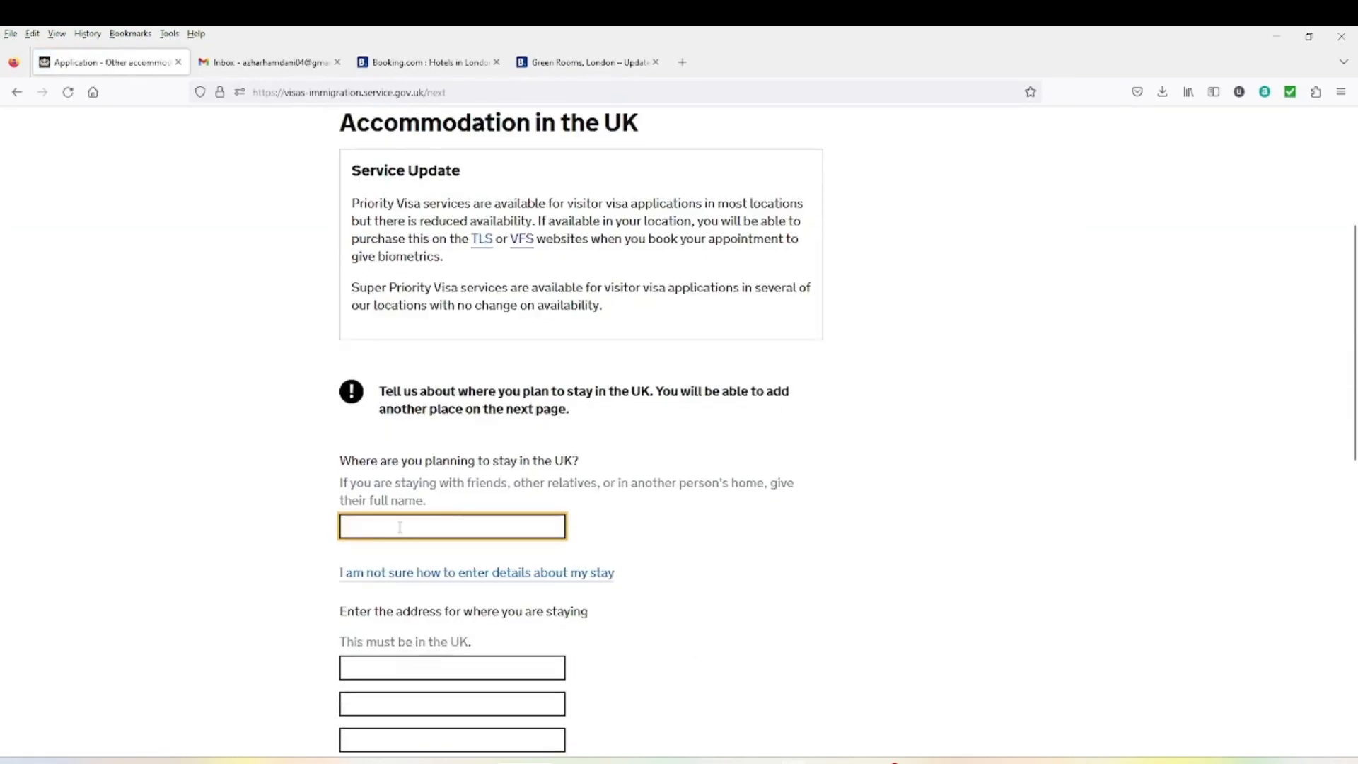
{"action": "type", "text": "XYZ Hotel"}
{"action": "scroll", "coordinate": [472, 340], "scroll_direction": "down", "scroll_amount": 3}
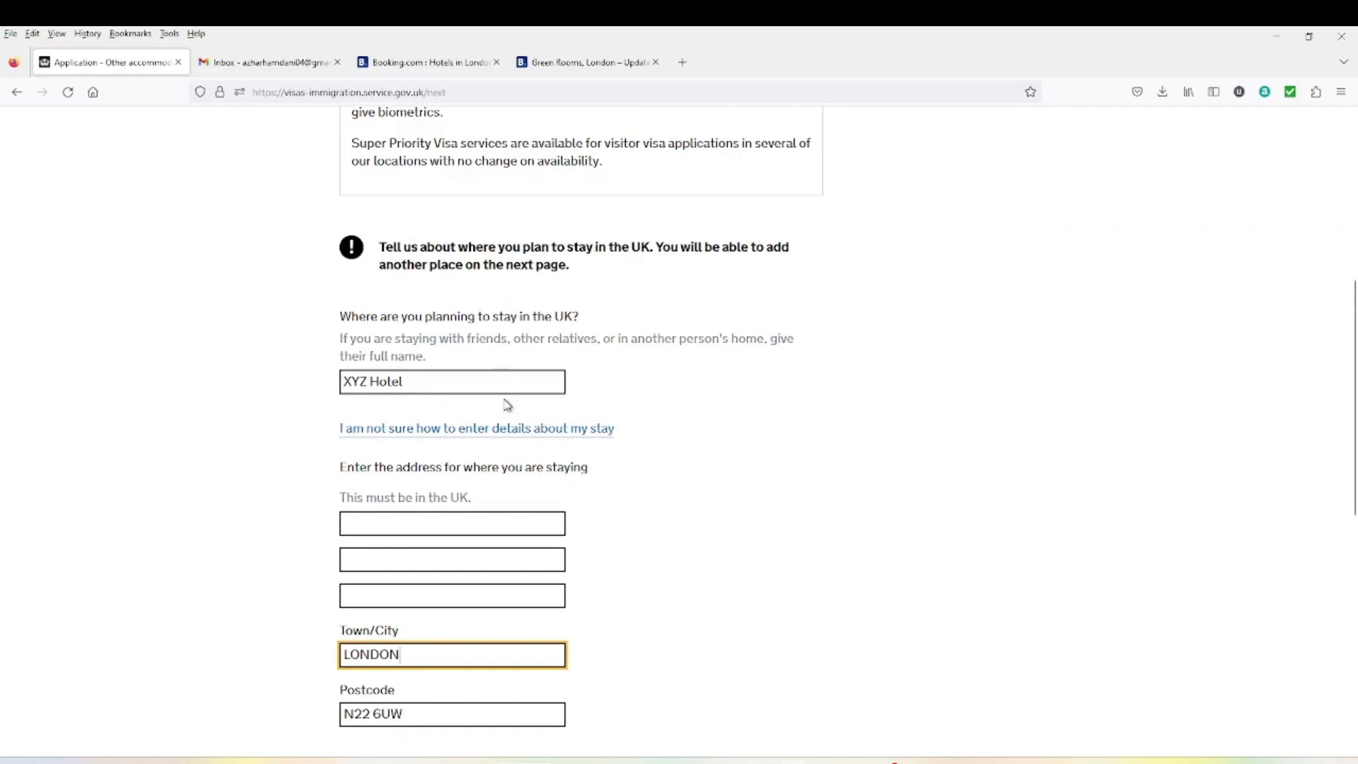
{"action": "scroll", "coordinate": [475, 388], "scroll_direction": "down", "scroll_amount": 2}
{"action": "scroll", "coordinate": [469, 400], "scroll_direction": "down", "scroll_amount": 1}
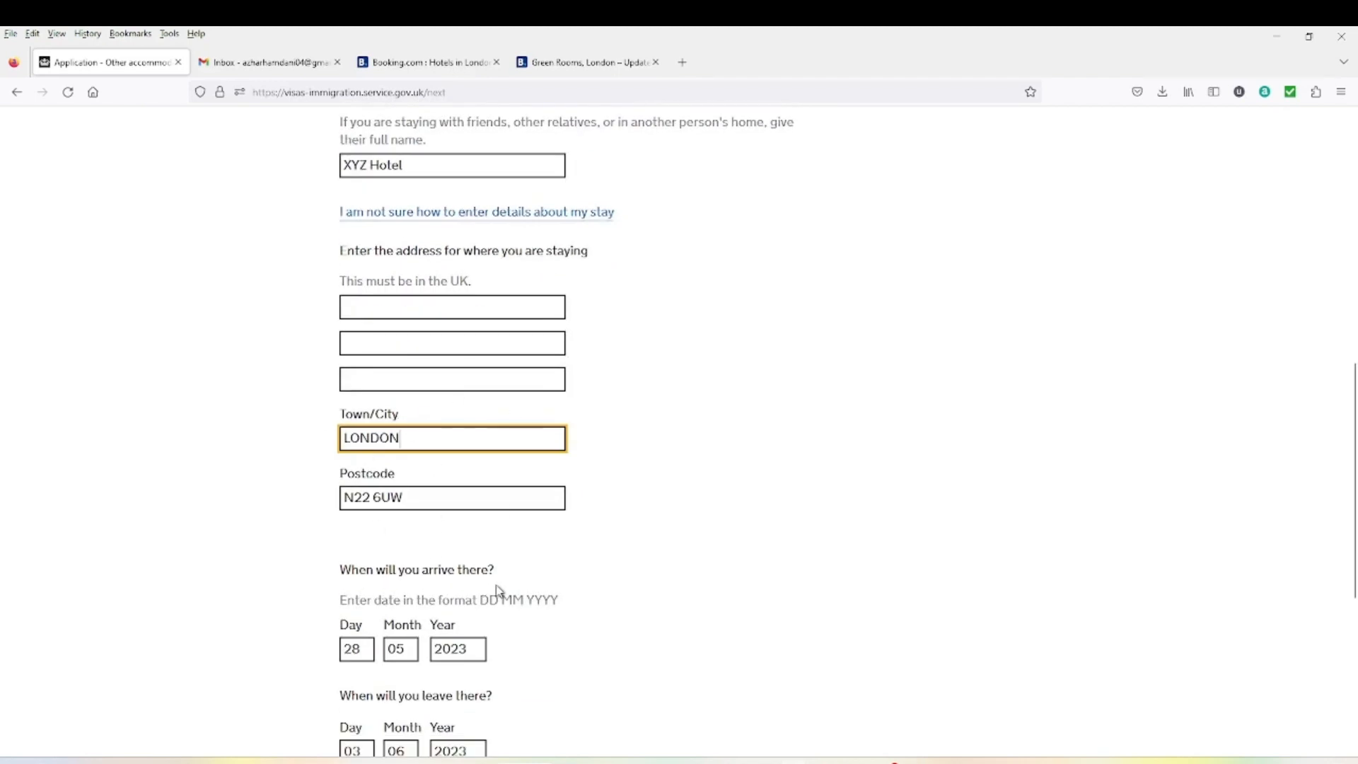
{"action": "scroll", "coordinate": [499, 592], "scroll_direction": "down", "scroll_amount": 2}
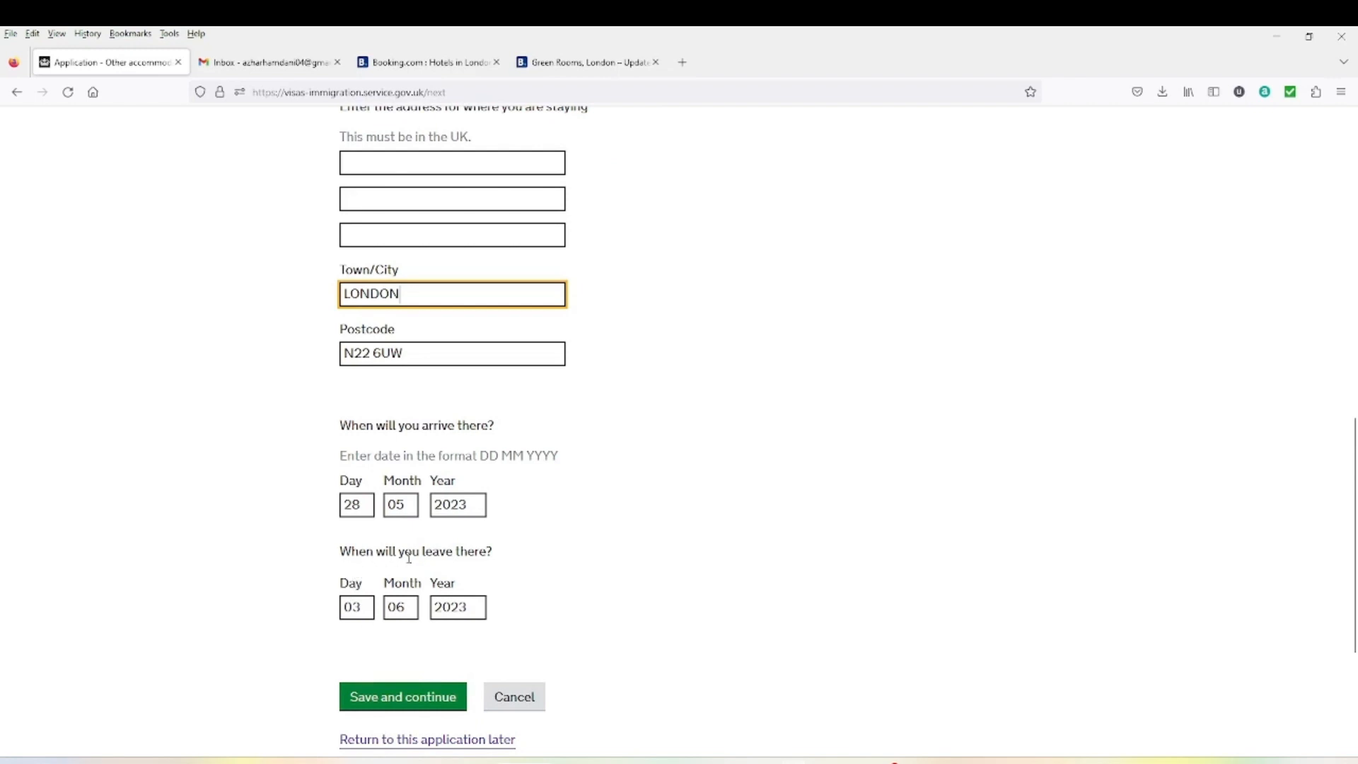
{"action": "left_click", "coordinate": [378, 702]}
Answer No to staying anywhere else in the UK and save it
{"action": "scroll", "coordinate": [396, 527], "scroll_direction": "down", "scroll_amount": 1}
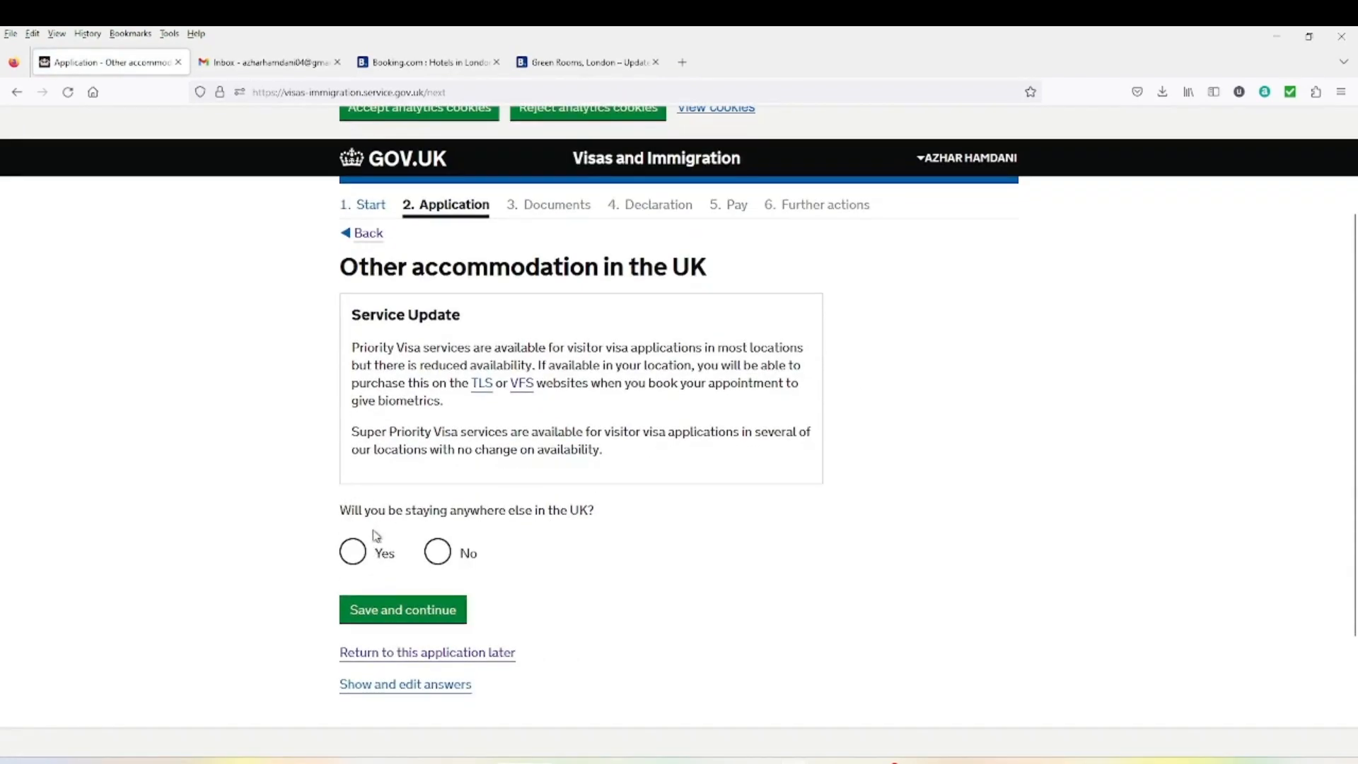
{"action": "left_click", "coordinate": [353, 553]}
{"action": "left_click", "coordinate": [437, 552]}
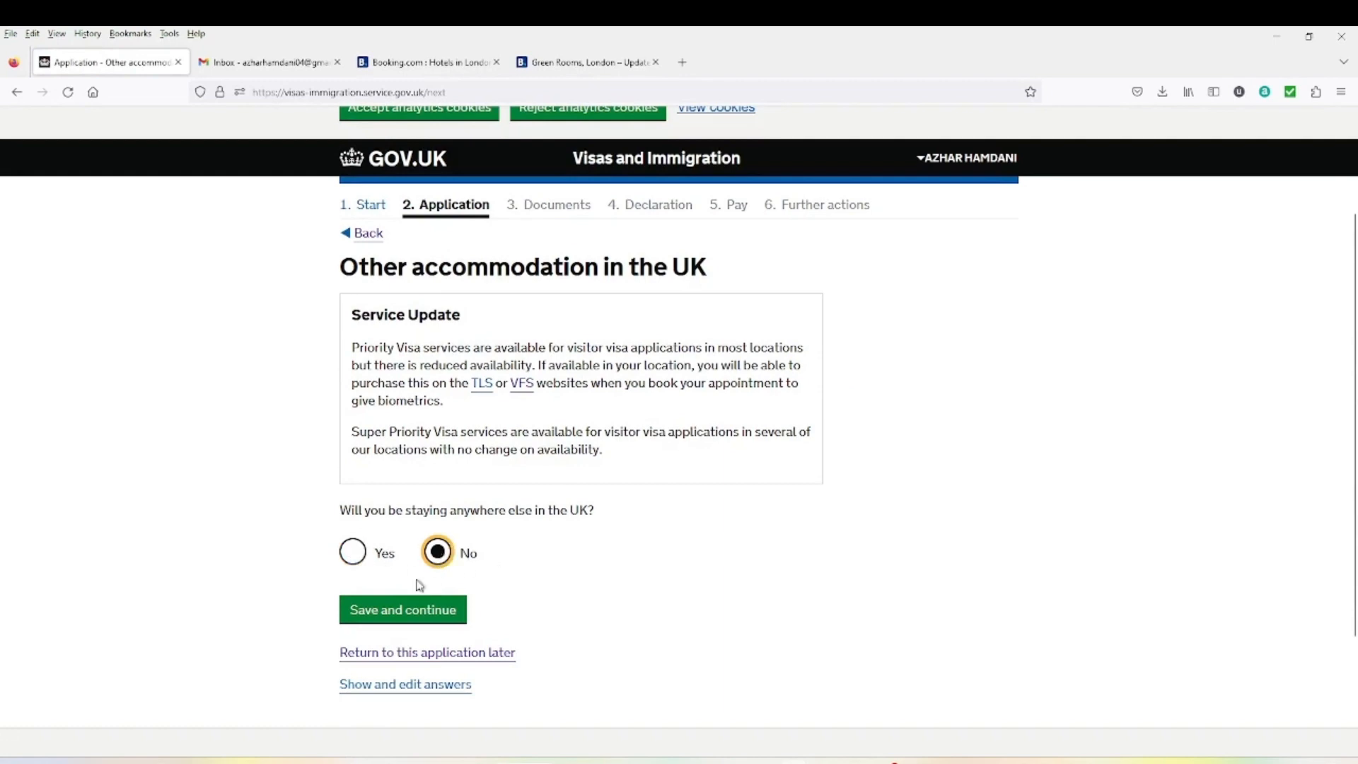
{"action": "left_click", "coordinate": [385, 612]}
Answer No to having been to the UK in the past 10 years and save it
{"action": "scroll", "coordinate": [379, 580], "scroll_direction": "down", "scroll_amount": 1}
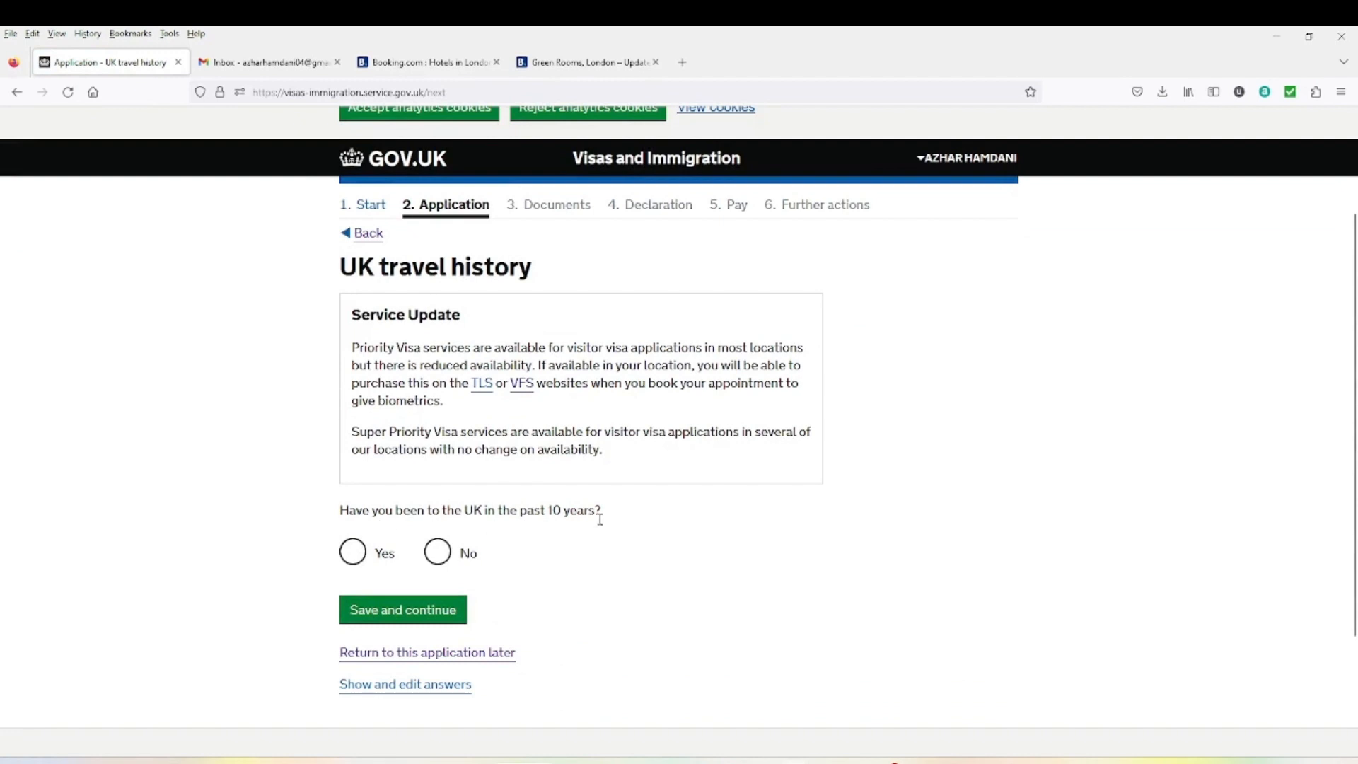
{"action": "left_click", "coordinate": [352, 554]}
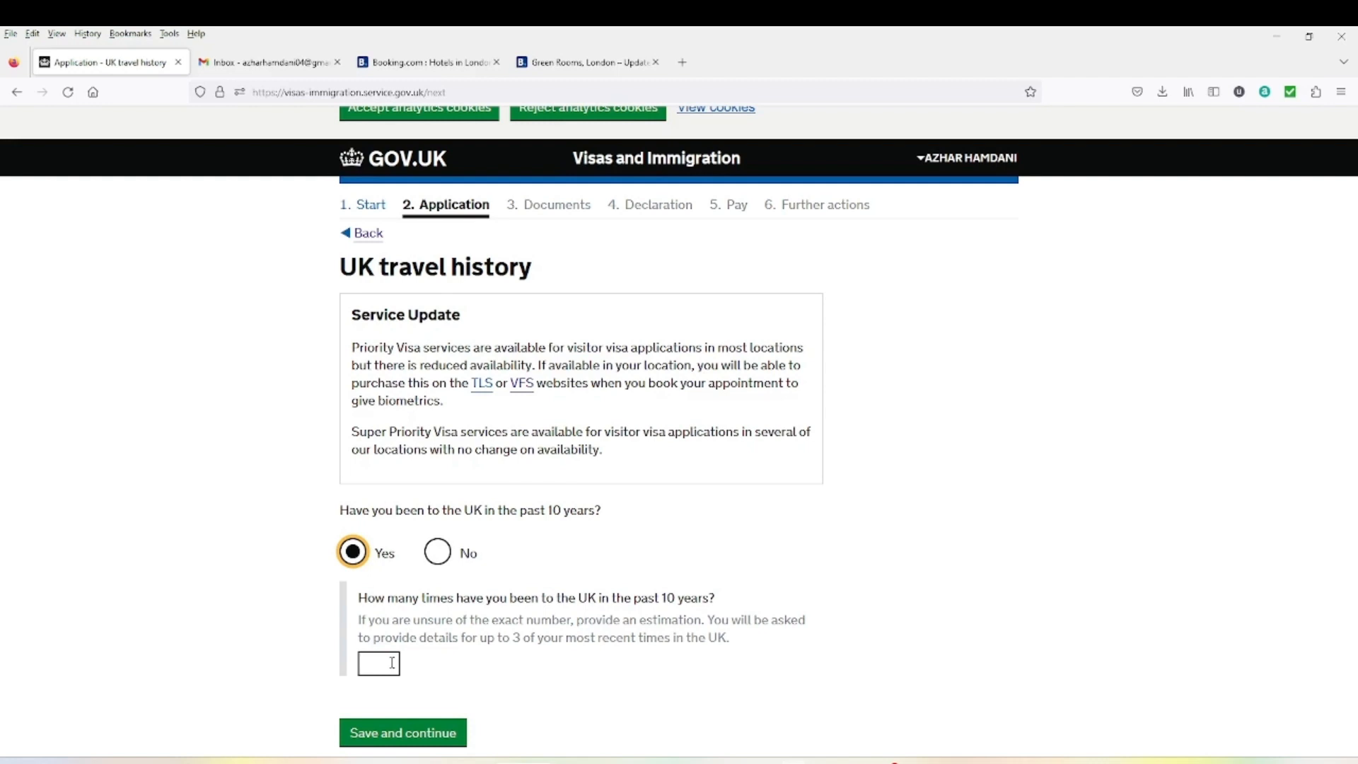
{"action": "scroll", "coordinate": [433, 575], "scroll_direction": "down", "scroll_amount": 2}
{"action": "left_click", "coordinate": [437, 408]}
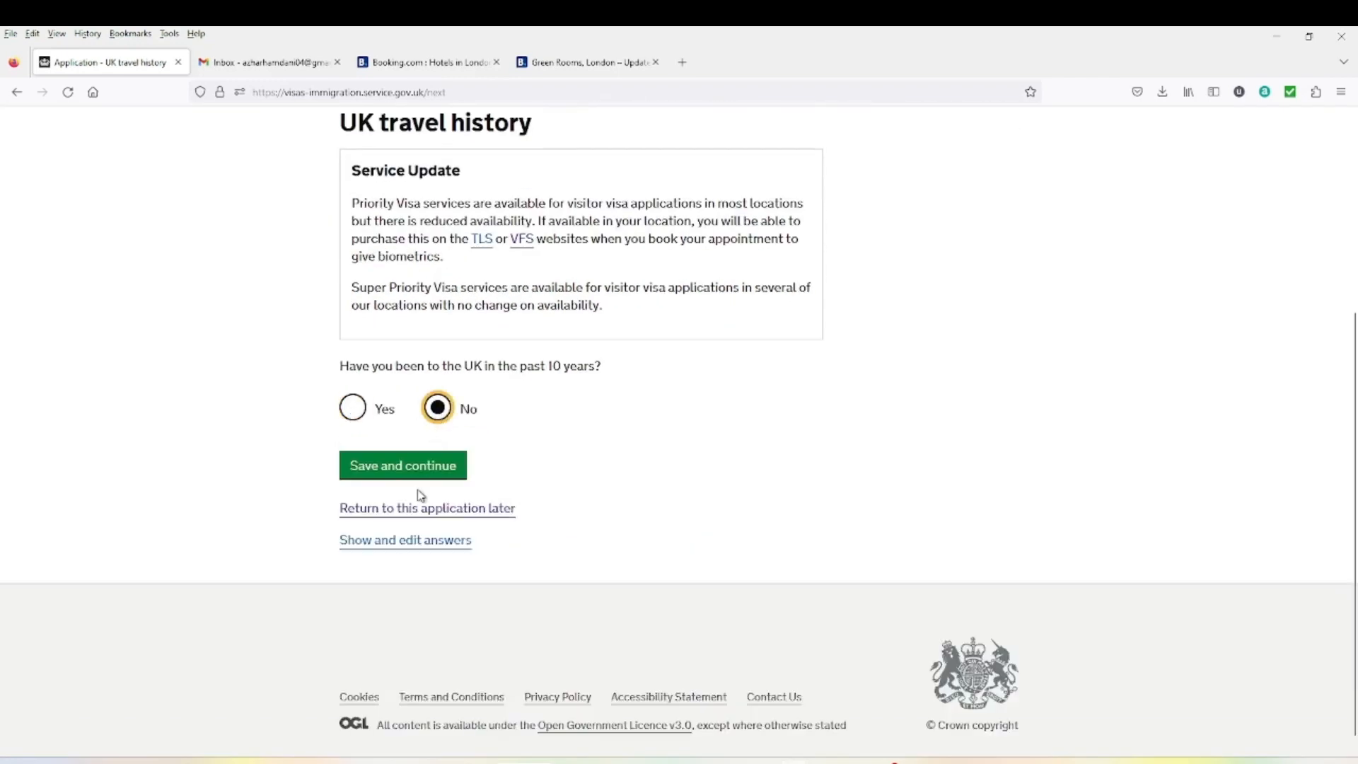
{"action": "left_click", "coordinate": [417, 467]}
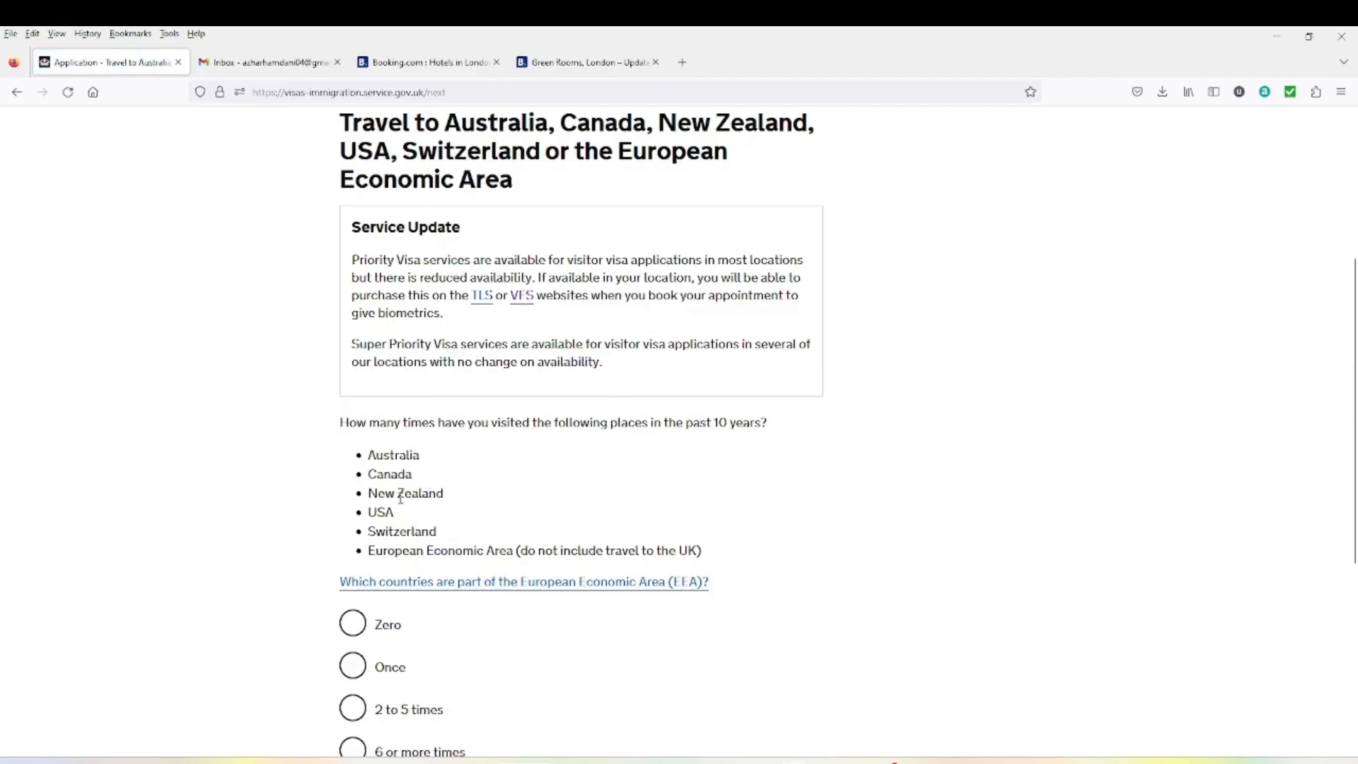
Set the number of visits to Australia, Canada, New Zealand, USA, Switzerland or the EEA to Once and save it
{"action": "scroll", "coordinate": [393, 417], "scroll_direction": "up", "scroll_amount": 2}
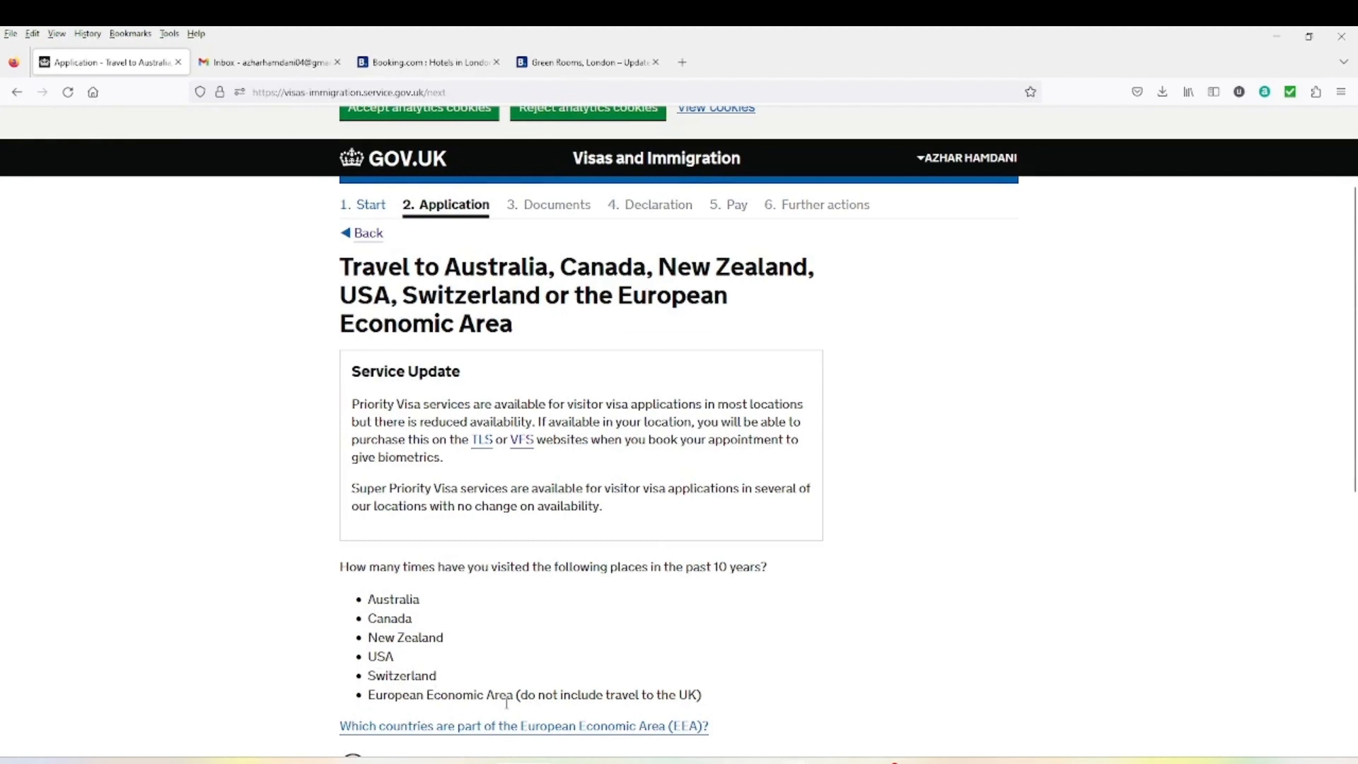
{"action": "scroll", "coordinate": [433, 691], "scroll_direction": "down", "scroll_amount": 1}
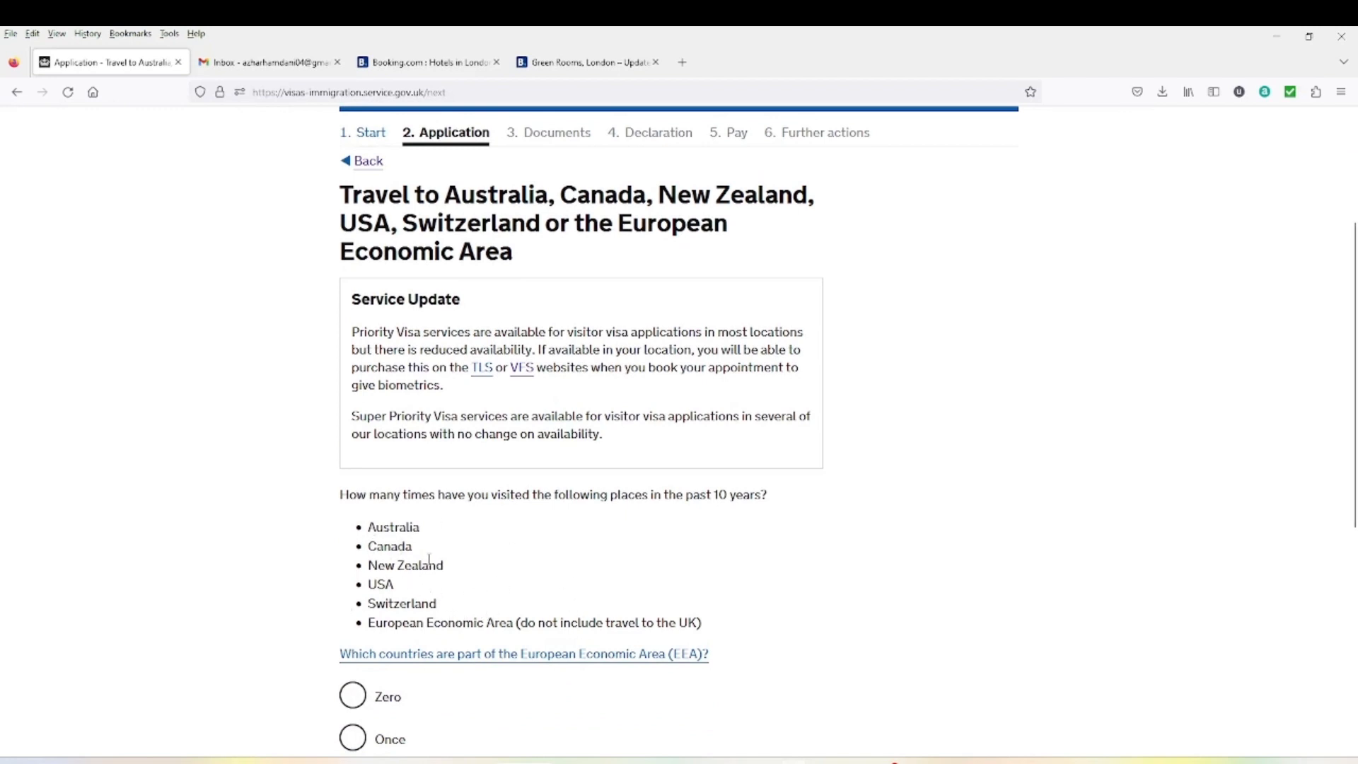
{"action": "scroll", "coordinate": [407, 576], "scroll_direction": "down", "scroll_amount": 3}
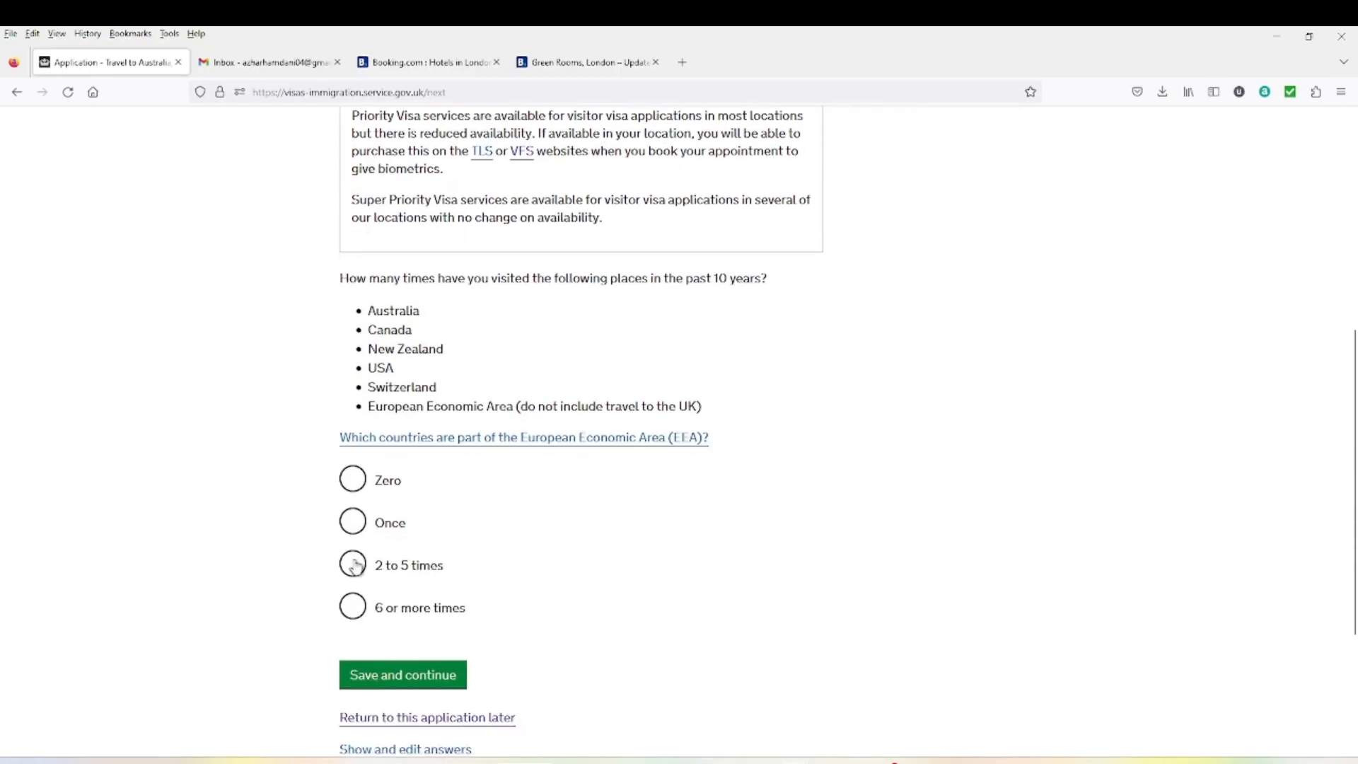
{"action": "left_click", "coordinate": [352, 522]}
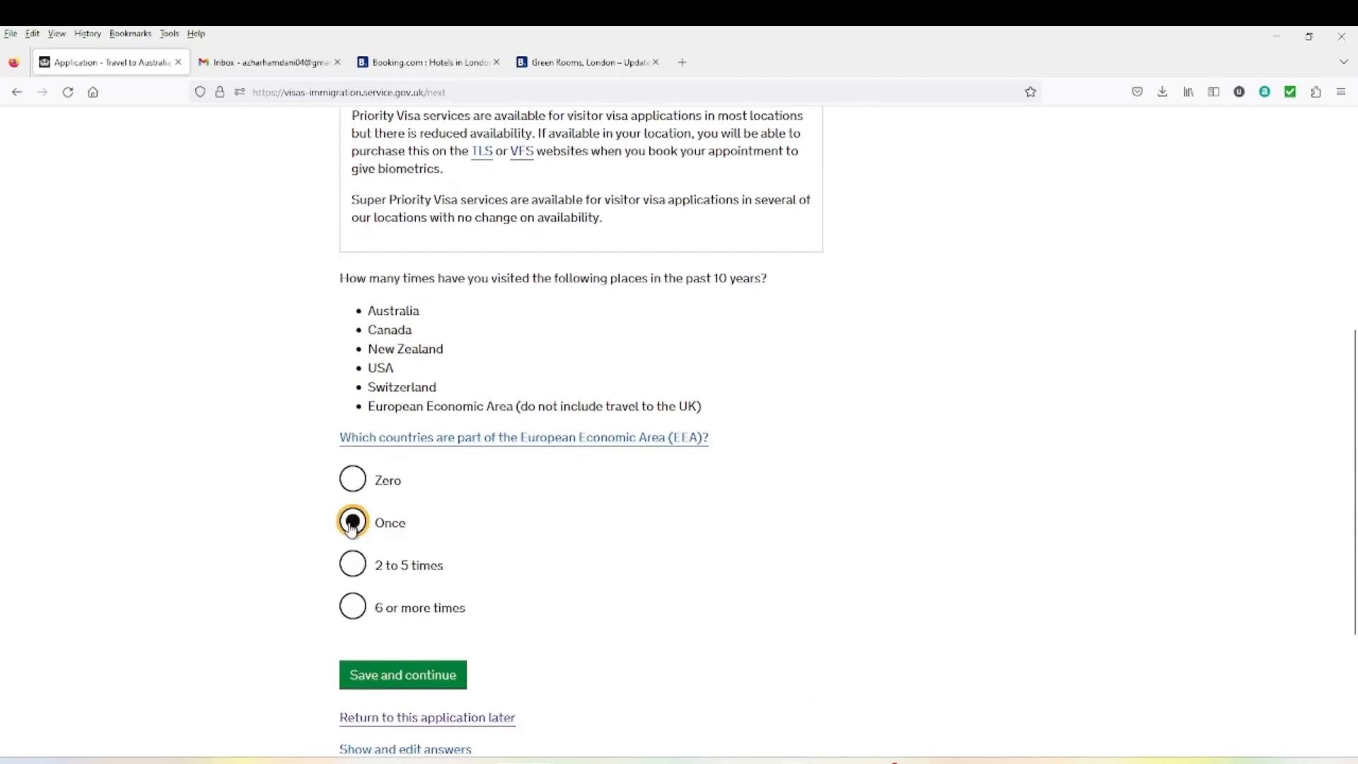
{"action": "left_click", "coordinate": [417, 689]}
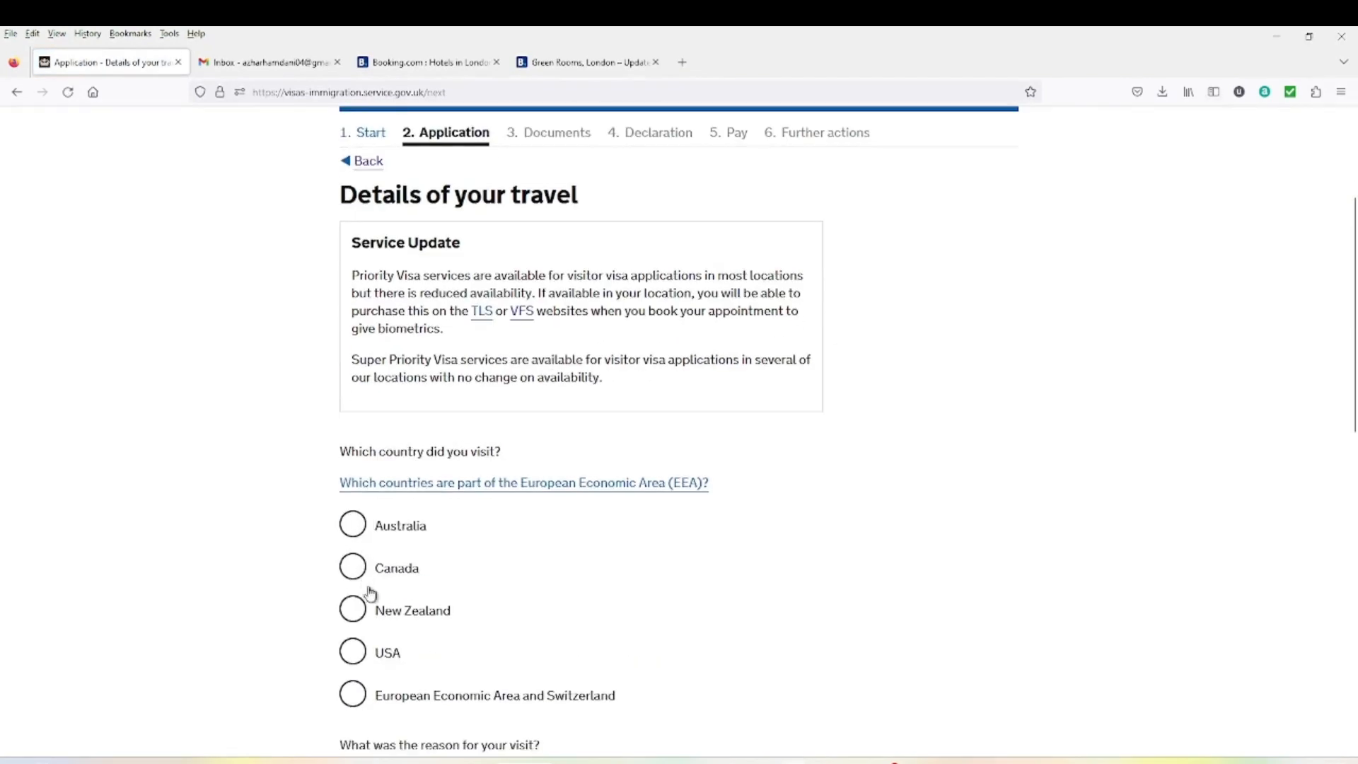
Set the visited place to European Economic Area and Switzerland, with Netherlands as the country and Tourism as the reason for the visit
{"action": "scroll", "coordinate": [368, 598], "scroll_direction": "down", "scroll_amount": 4}
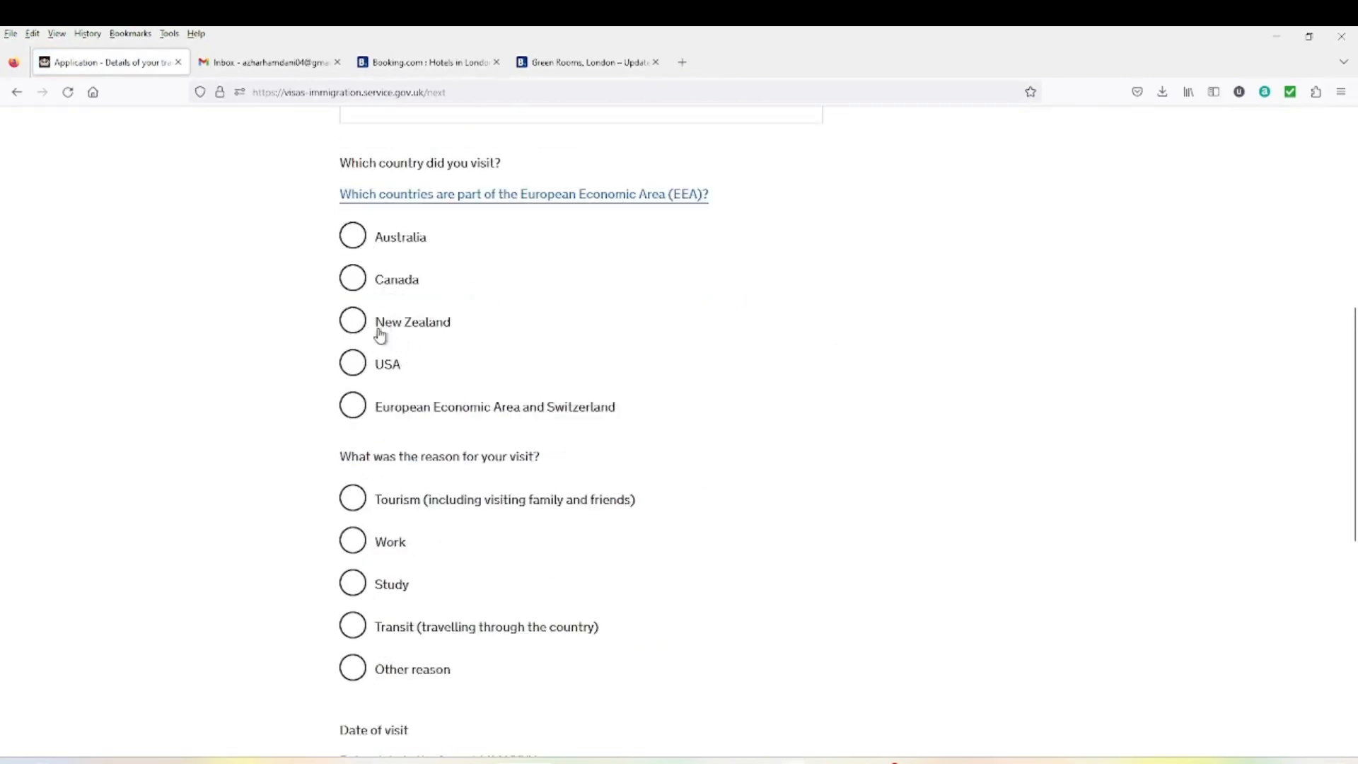
{"action": "left_click", "coordinate": [357, 405]}
{"action": "left_click", "coordinate": [427, 495]}
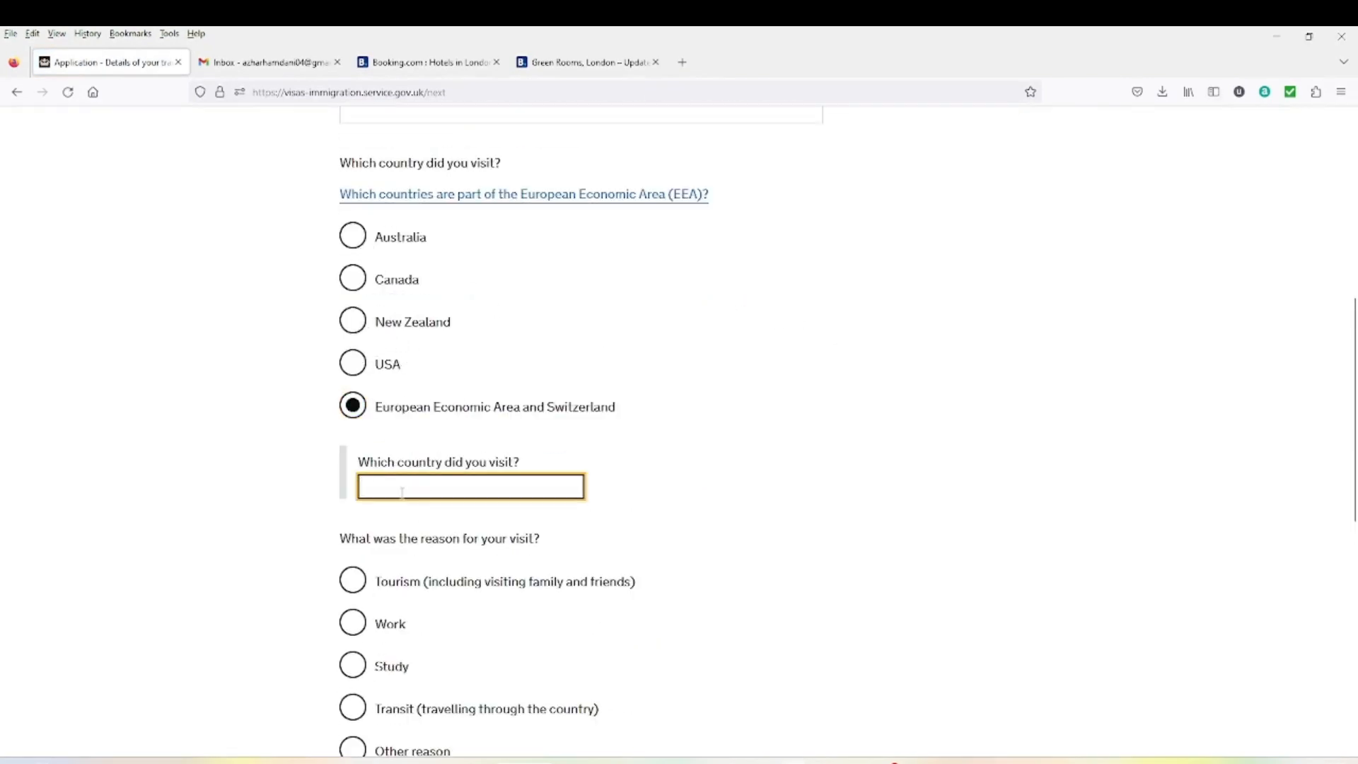
{"action": "type", "text": "ne"}
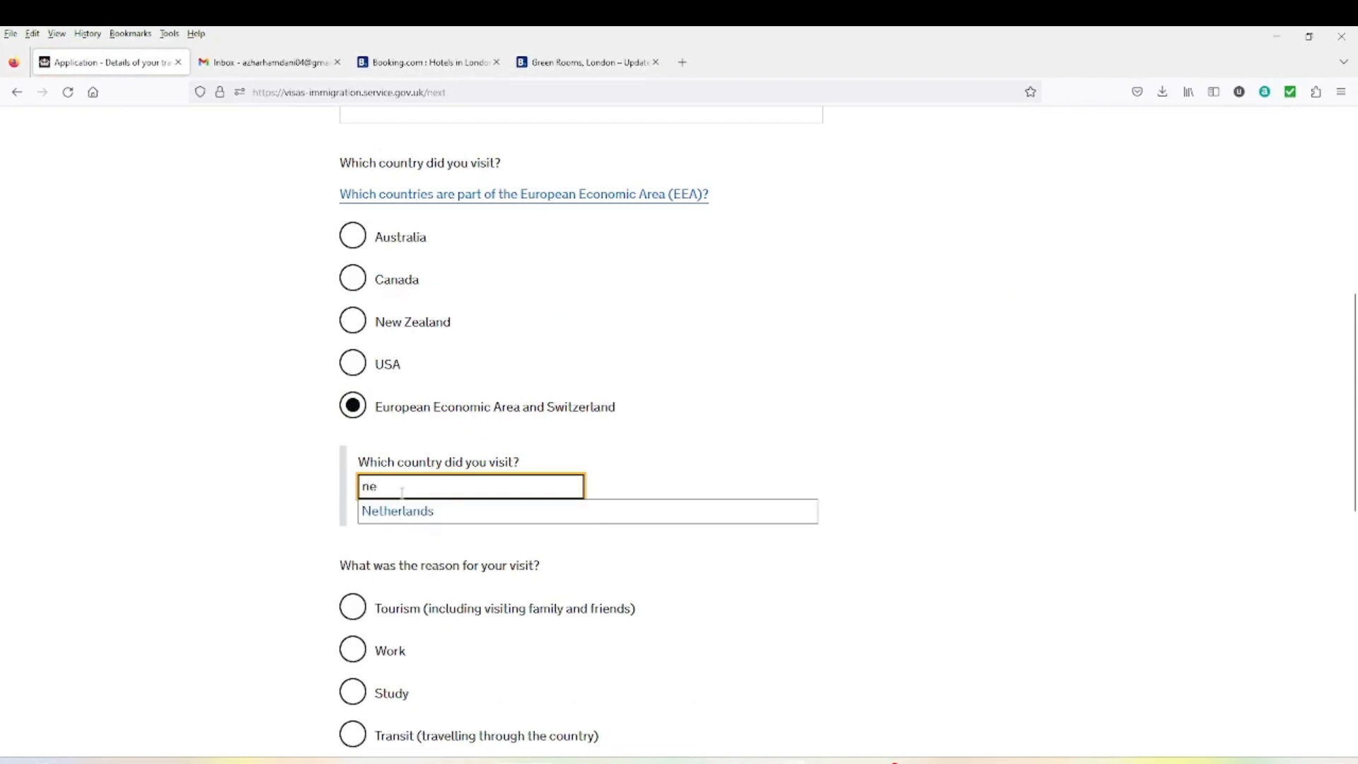
{"action": "left_click", "coordinate": [397, 511]}
{"action": "left_click", "coordinate": [353, 579]}
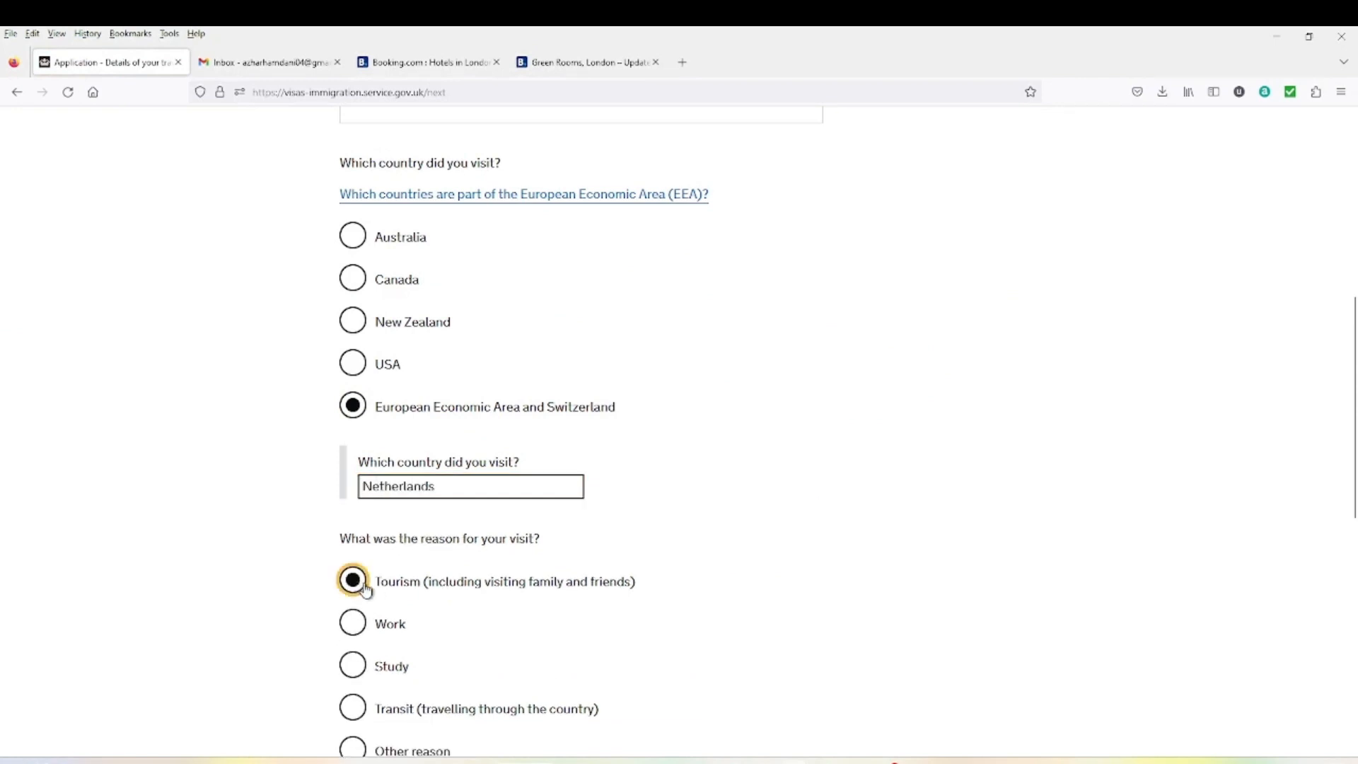
{"action": "scroll", "coordinate": [403, 545], "scroll_direction": "down", "scroll_amount": 3}
{"action": "scroll", "coordinate": [353, 548], "scroll_direction": "down", "scroll_amount": 1}
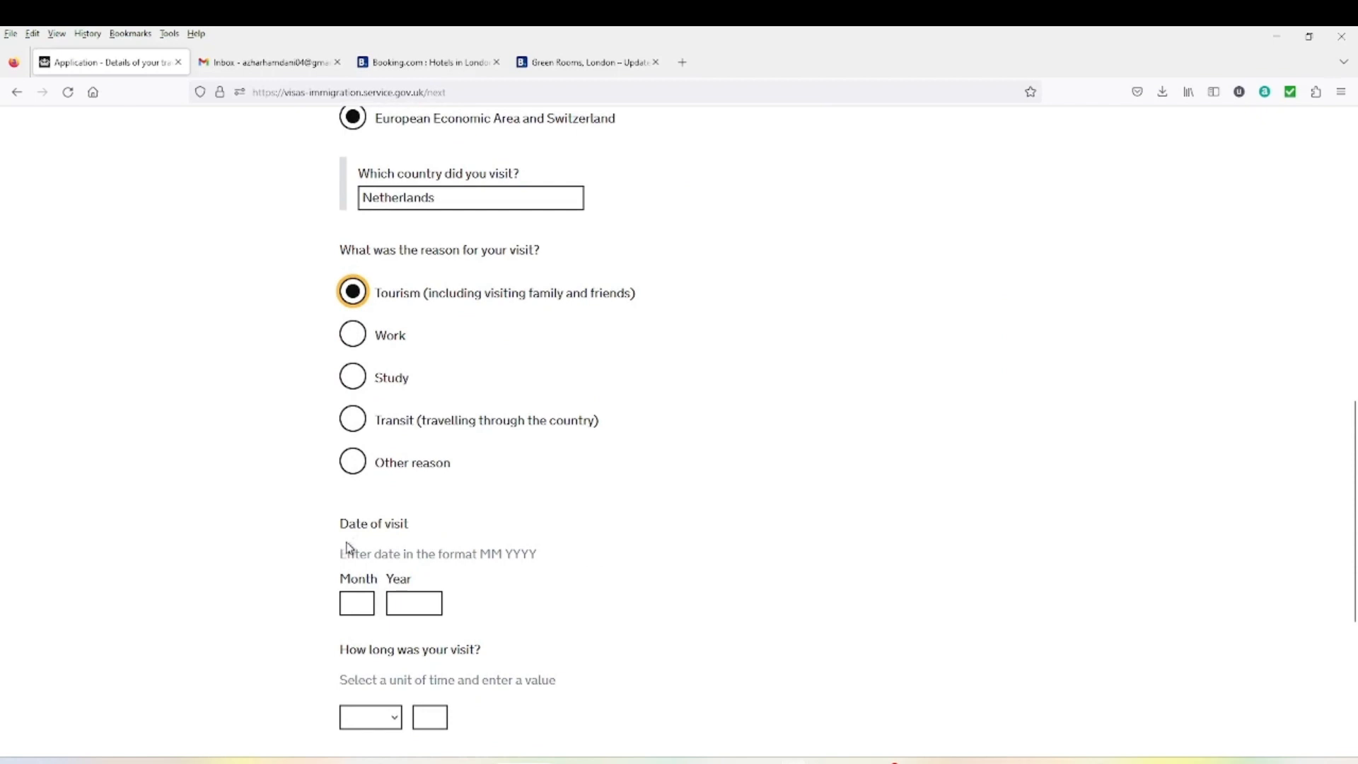
{"action": "left_click", "coordinate": [361, 606]}
{"action": "left_click", "coordinate": [403, 605]}
{"action": "type", "text": "0"}
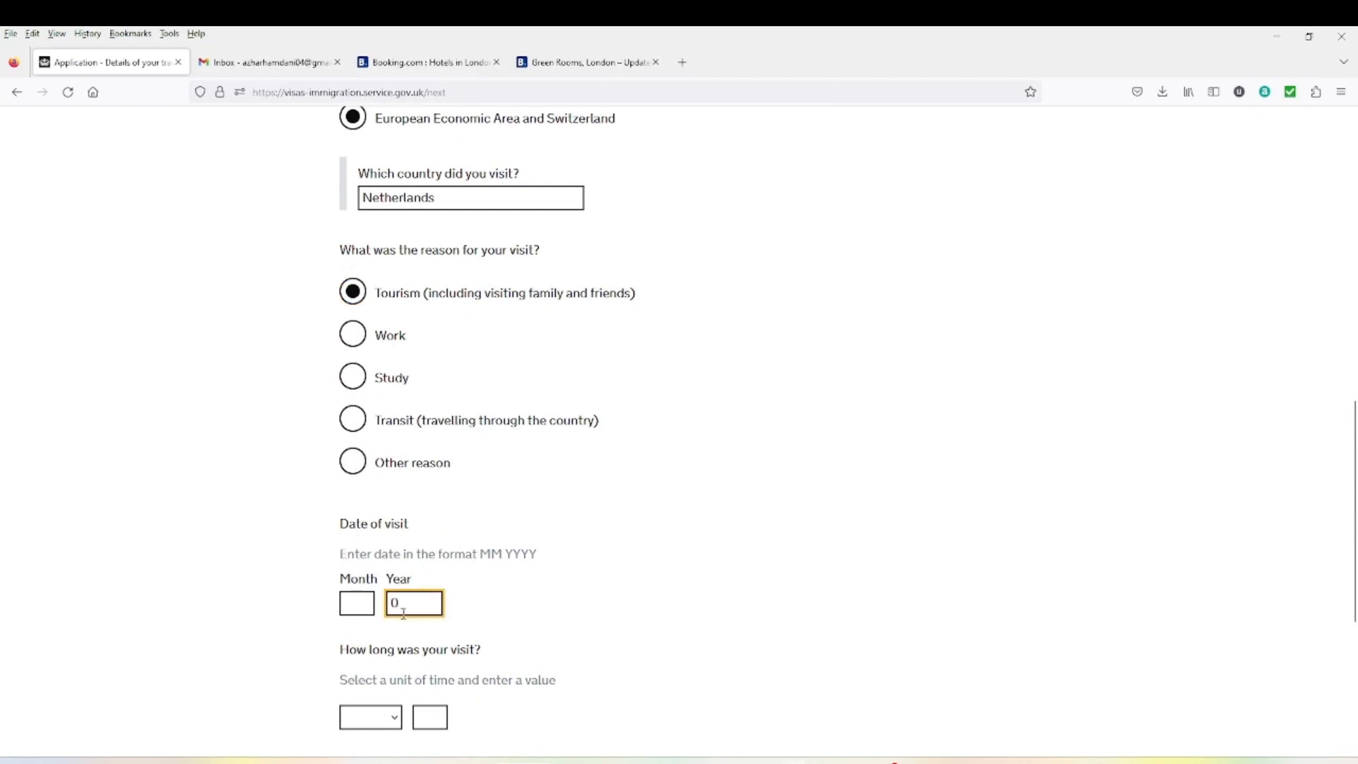
{"action": "scroll", "coordinate": [397, 650], "scroll_direction": "down", "scroll_amount": 2}
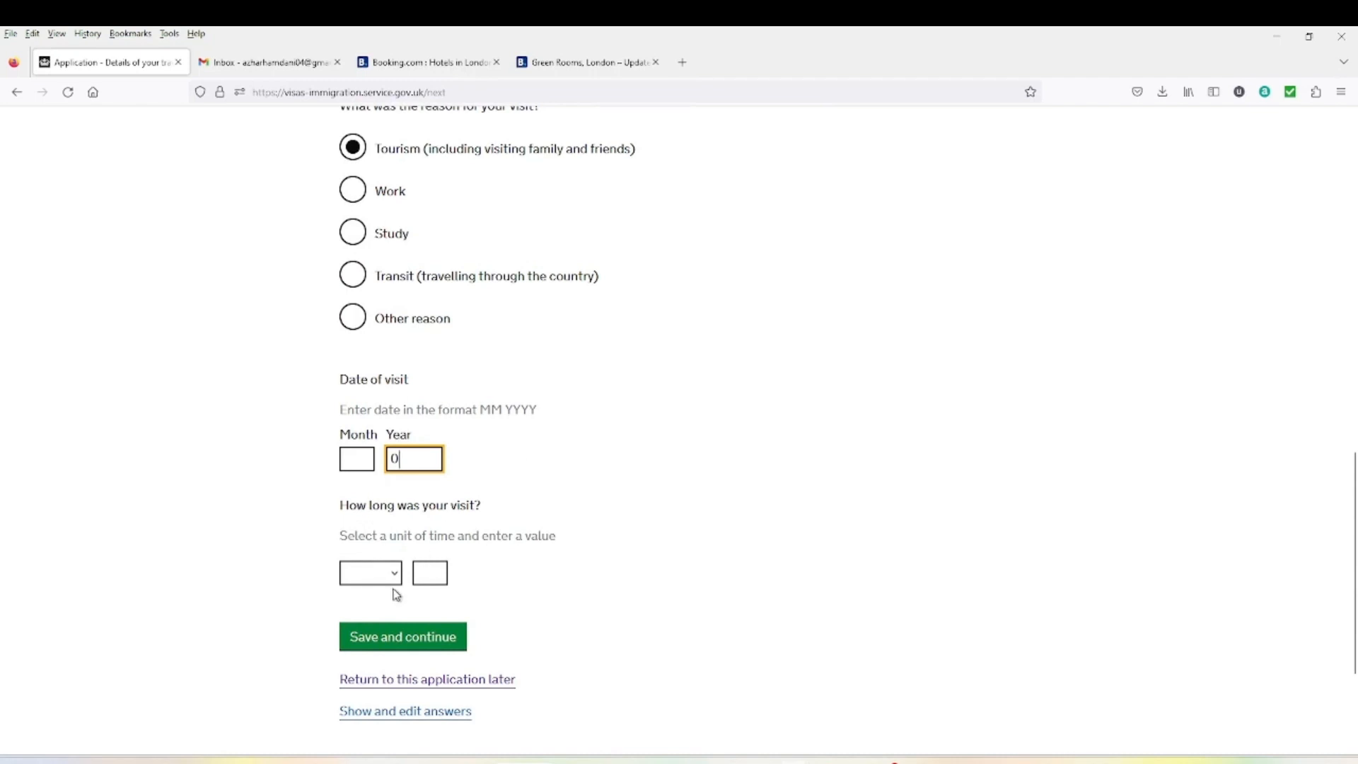
{"action": "left_click", "coordinate": [389, 571]}
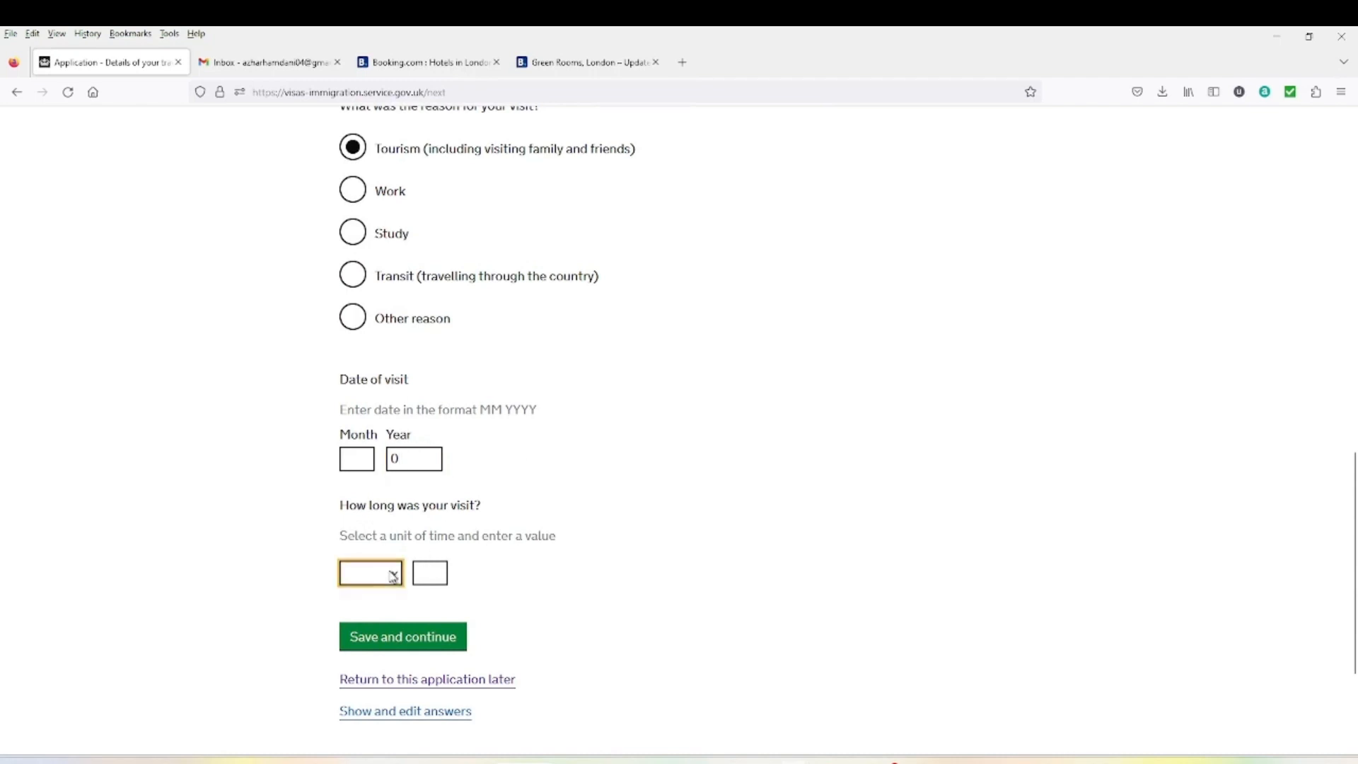
{"action": "left_click", "coordinate": [481, 586]}
{"action": "scroll", "coordinate": [419, 625], "scroll_direction": "up", "scroll_amount": 4}
{"action": "scroll", "coordinate": [419, 625], "scroll_direction": "down", "scroll_amount": 5}
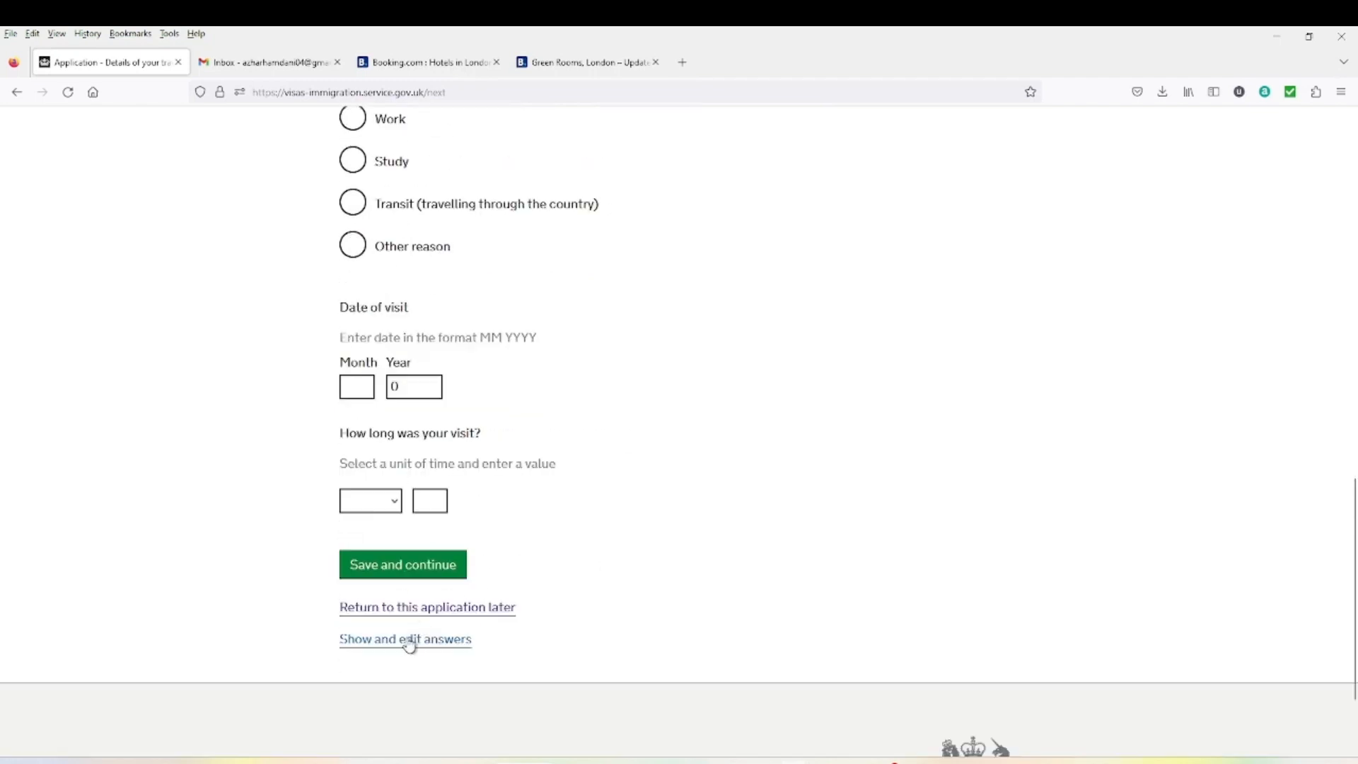
Reopen the saved answer on visits to Australia, Canada, New Zealand, USA, Switzerland or the EEA, change it to Zero and save it
{"action": "left_click", "coordinate": [409, 645]}
{"action": "scroll", "coordinate": [736, 670], "scroll_direction": "down", "scroll_amount": 15}
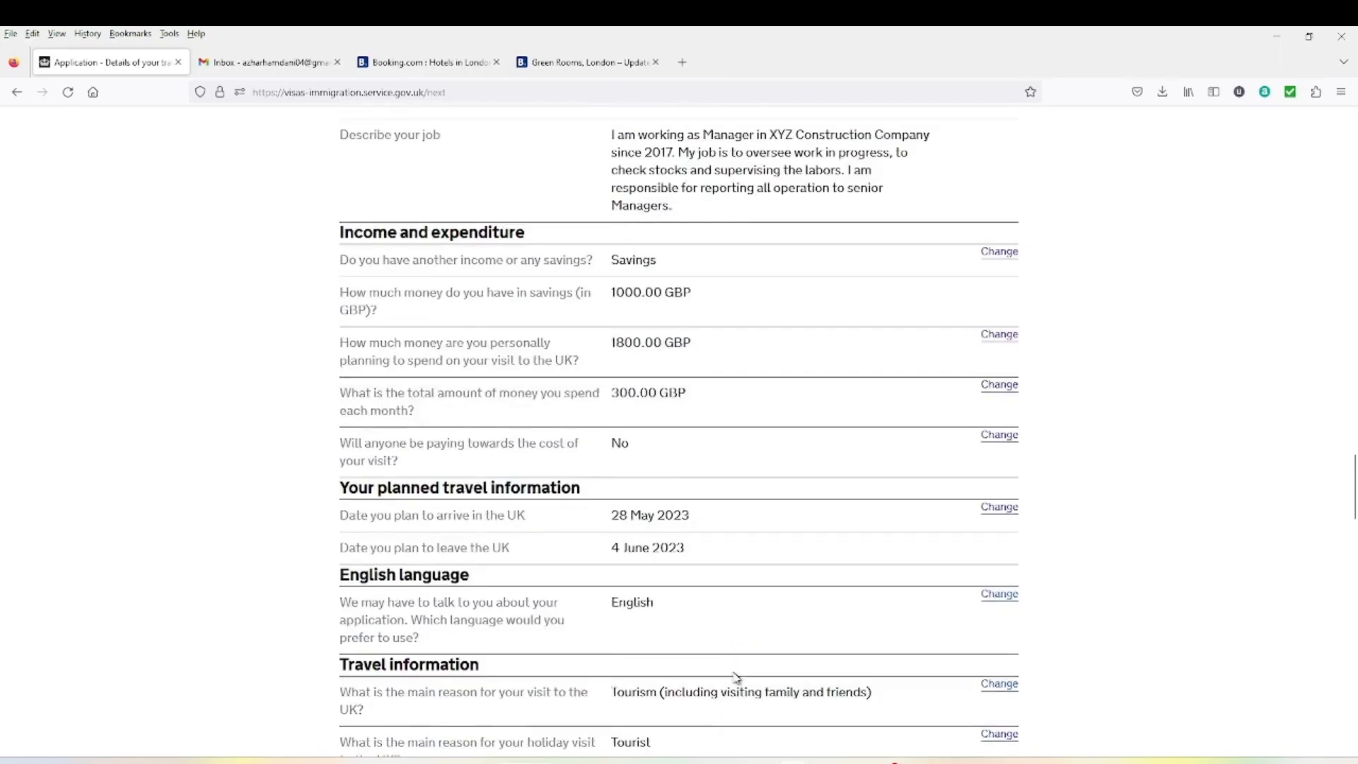
{"action": "scroll", "coordinate": [736, 672], "scroll_direction": "down", "scroll_amount": 20}
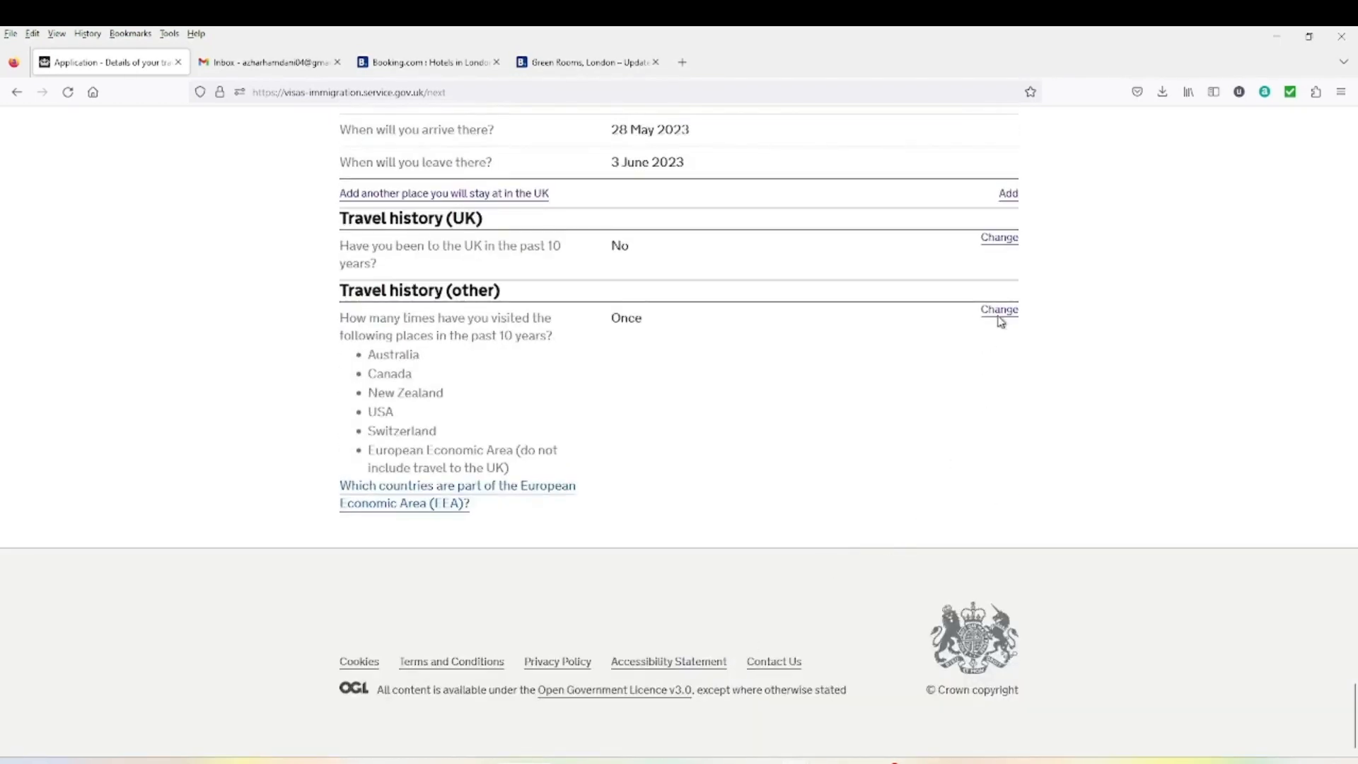
{"action": "left_click", "coordinate": [999, 316]}
{"action": "scroll", "coordinate": [319, 548], "scroll_direction": "down", "scroll_amount": 8}
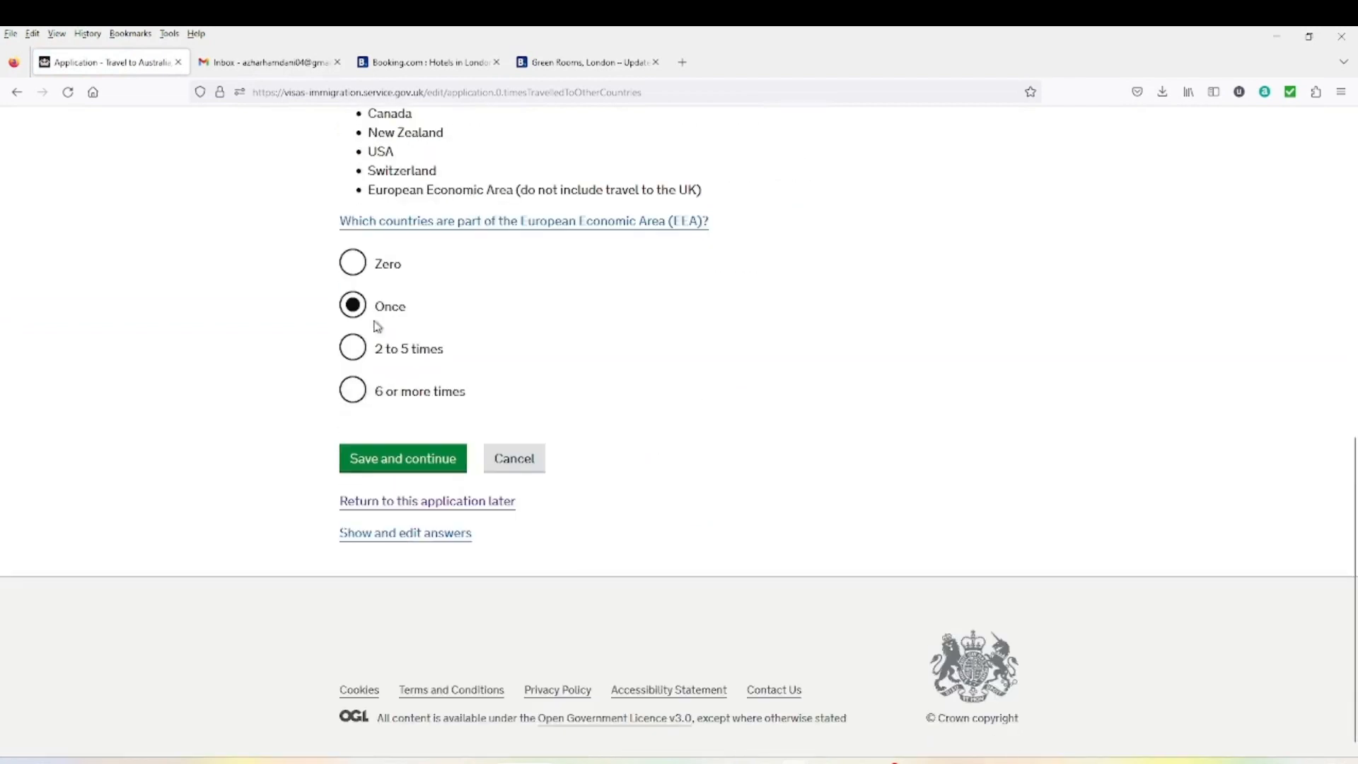
{"action": "left_click", "coordinate": [365, 273]}
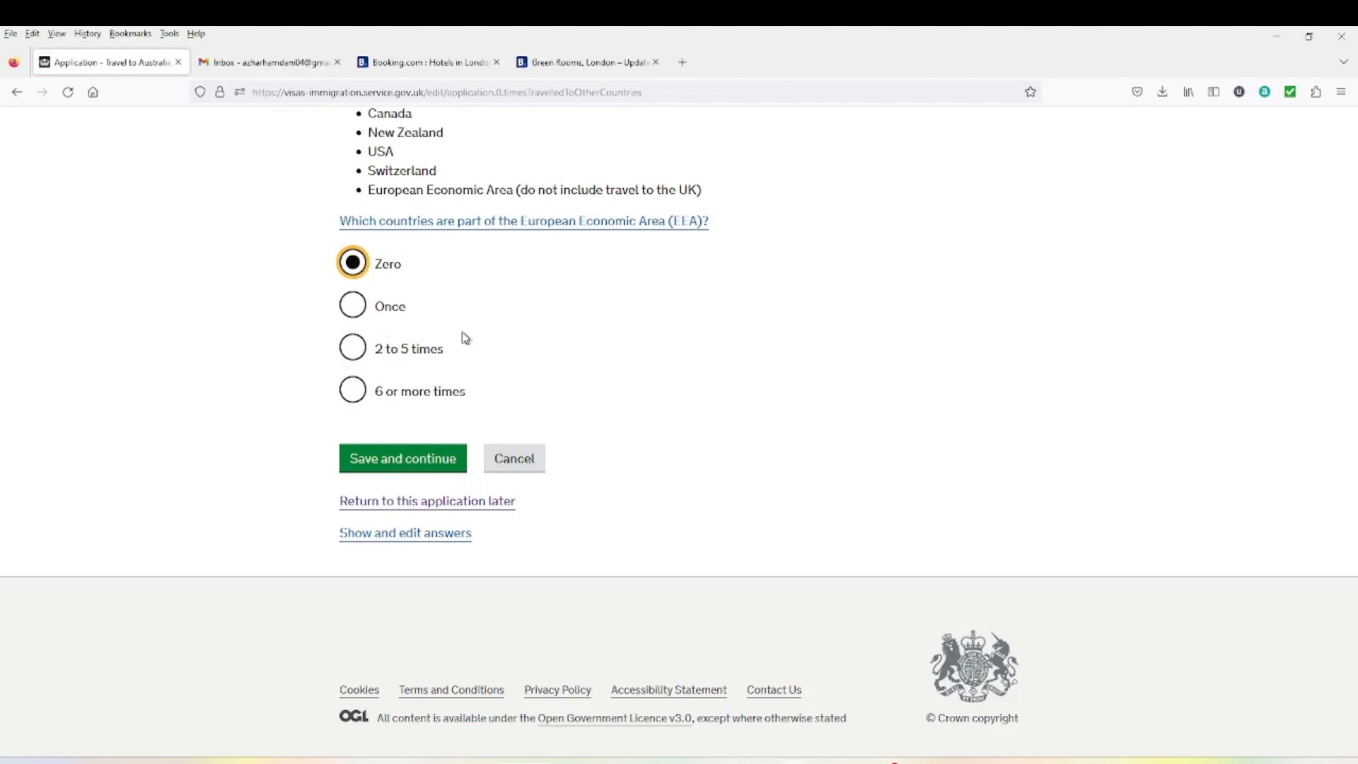
{"action": "scroll", "coordinate": [466, 337], "scroll_direction": "up", "scroll_amount": 1}
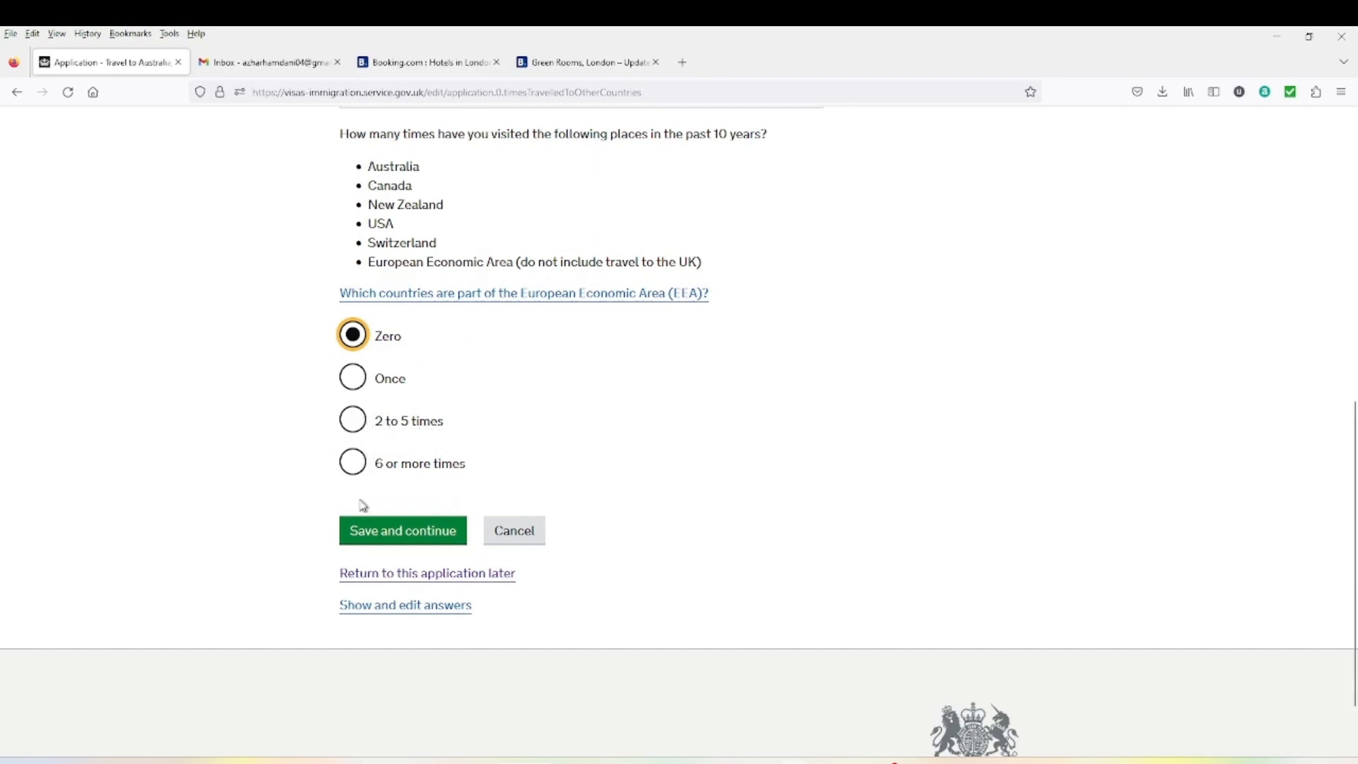
{"action": "left_click", "coordinate": [388, 541]}
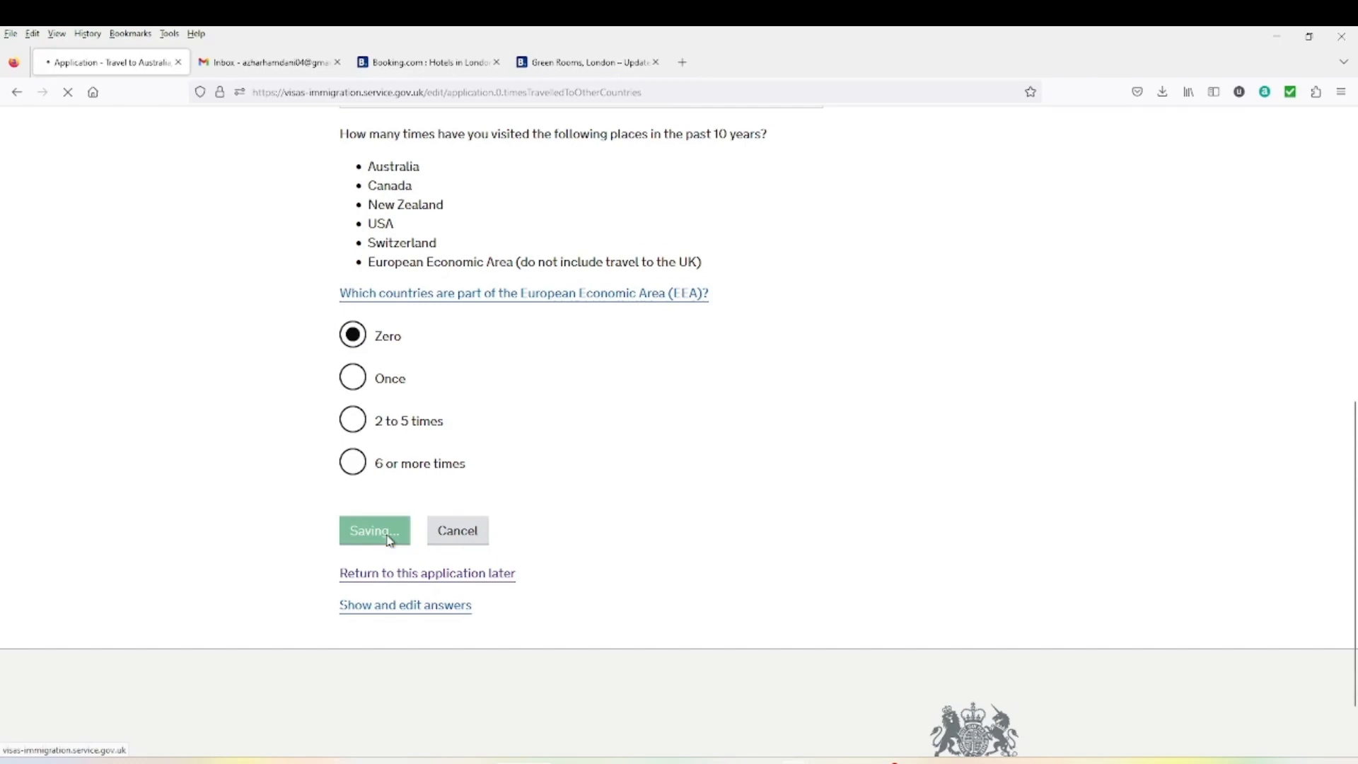
Answer Yes to having been to any other countries in the past 10 years and save it
{"action": "scroll", "coordinate": [433, 382], "scroll_direction": "down", "scroll_amount": 5}
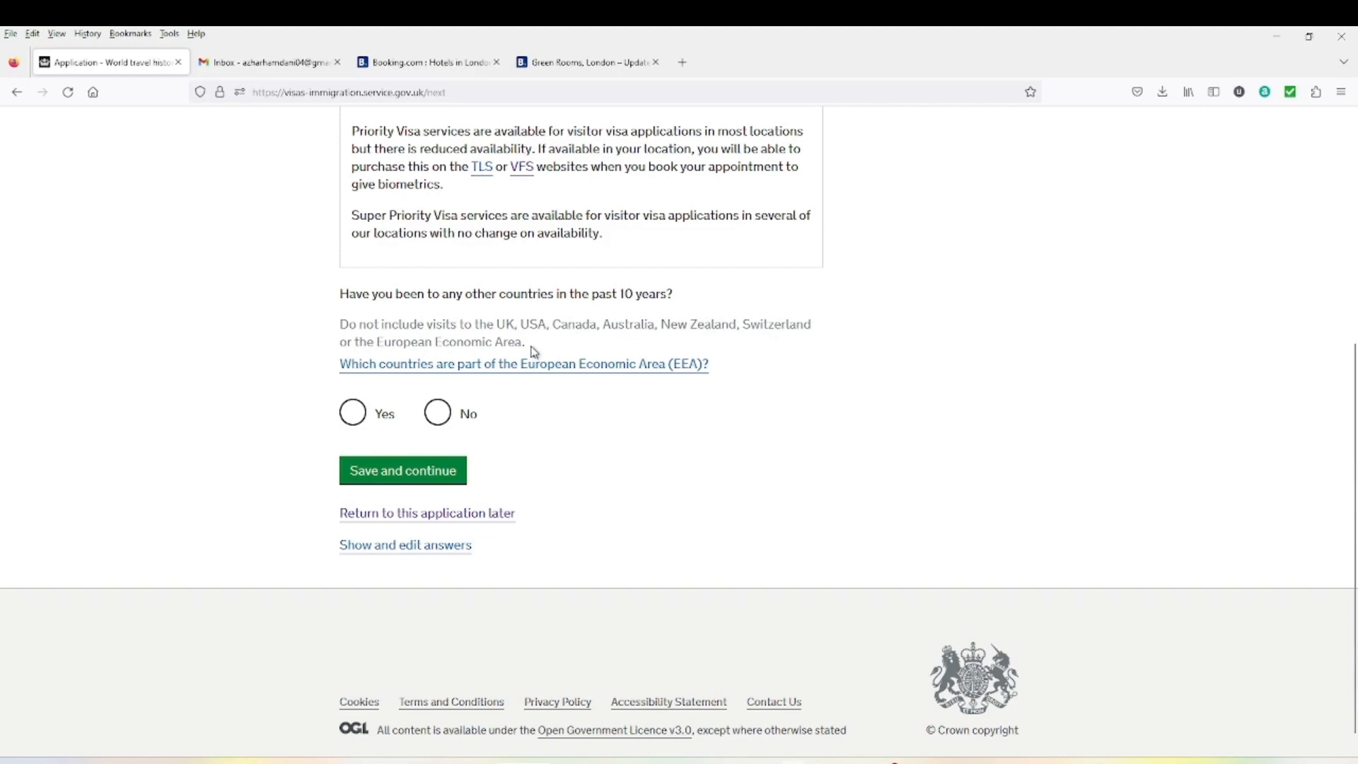
{"action": "left_click", "coordinate": [355, 422]}
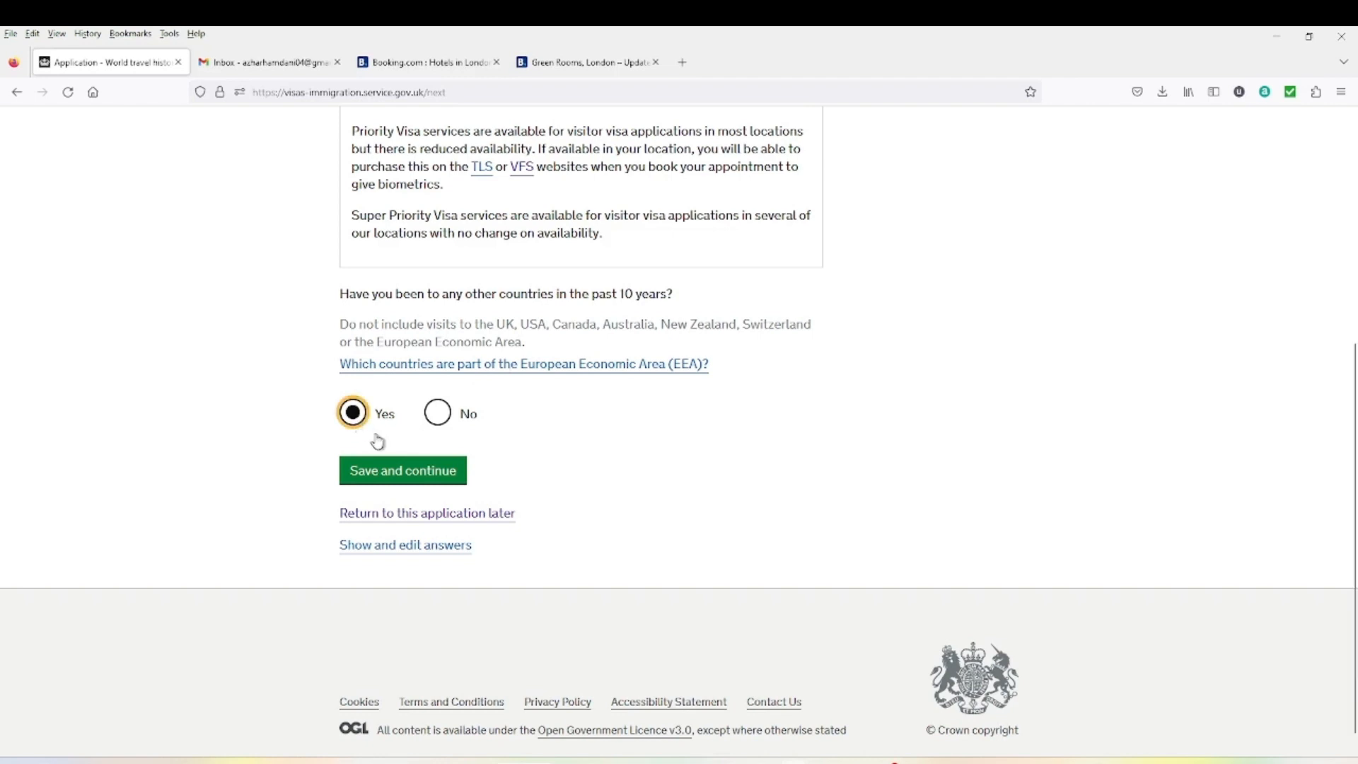
{"action": "left_click", "coordinate": [401, 479]}
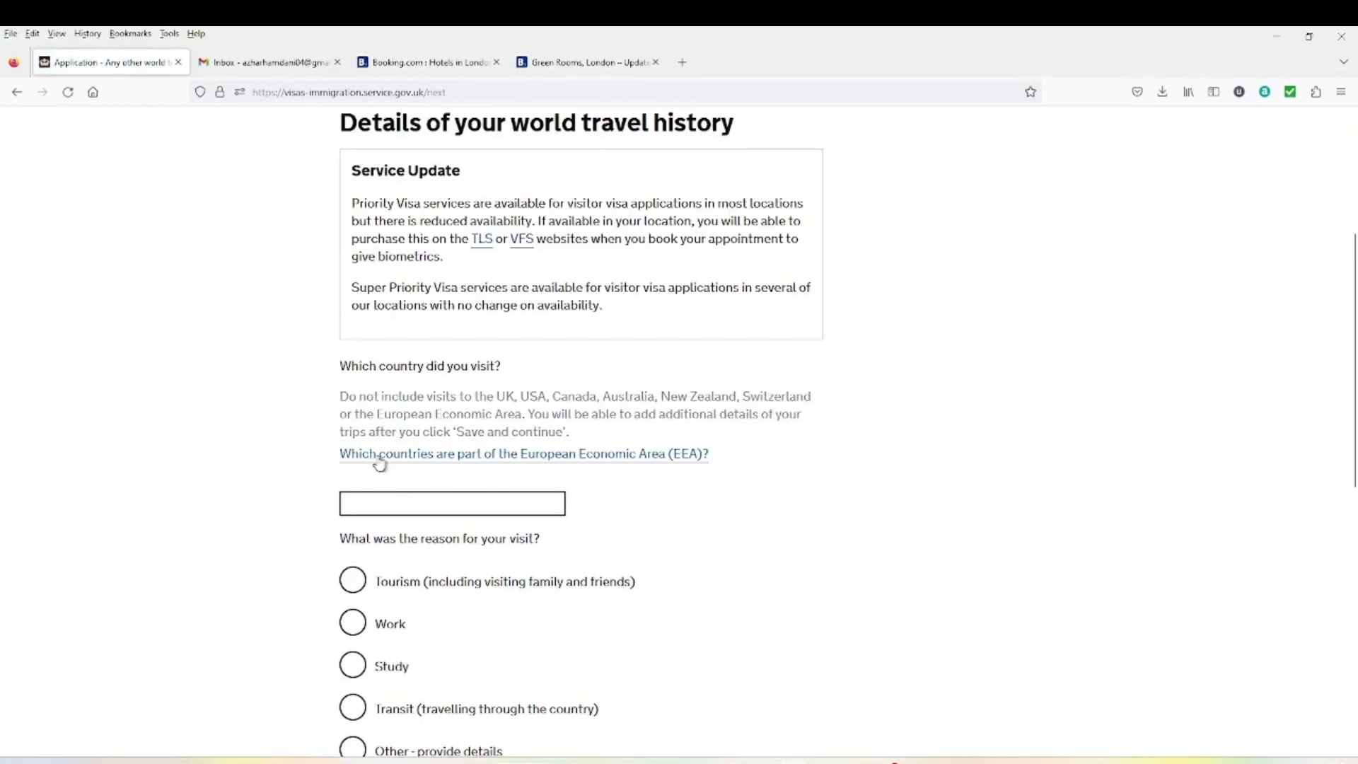
Enter Turkey as the country visited, with Tourism (including visiting family and friends) as the reason for the visit
{"action": "left_click", "coordinate": [410, 503]}
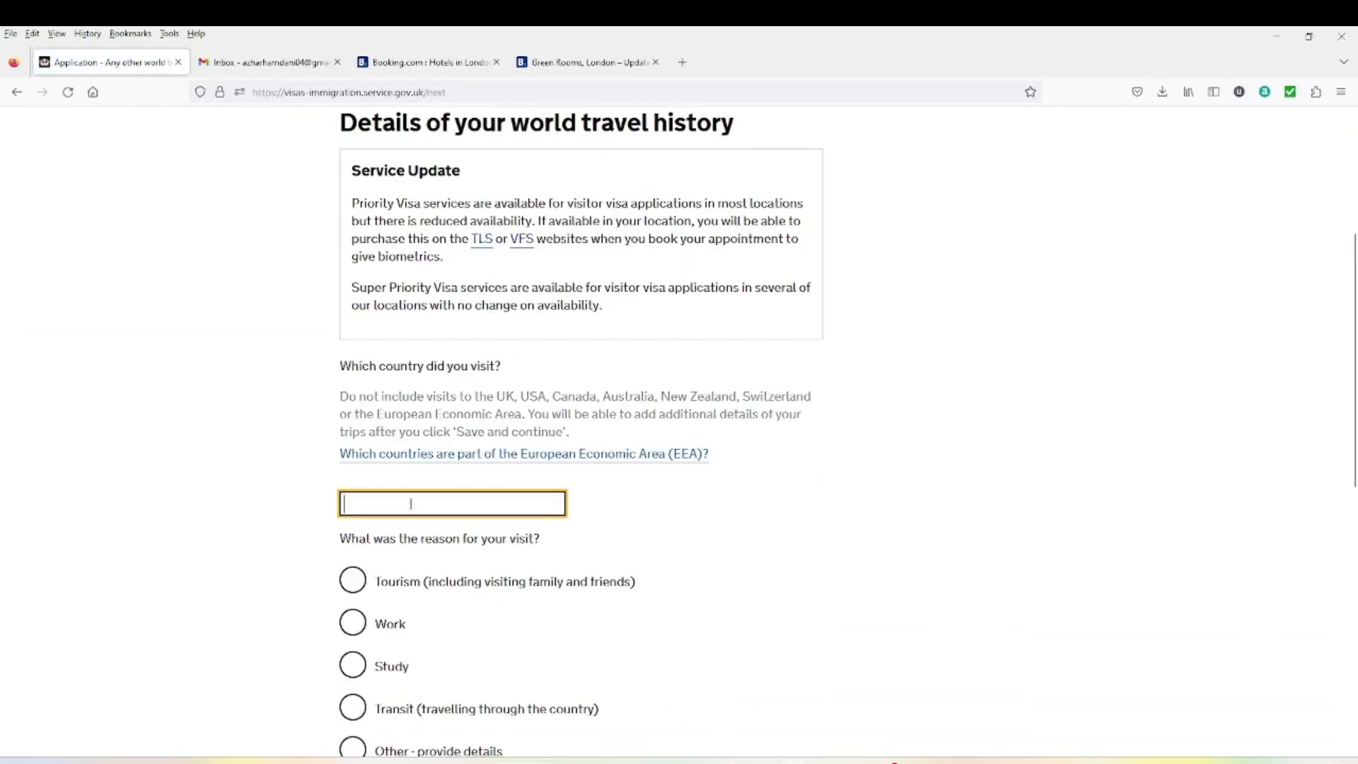
{"action": "type", "text": "t"}
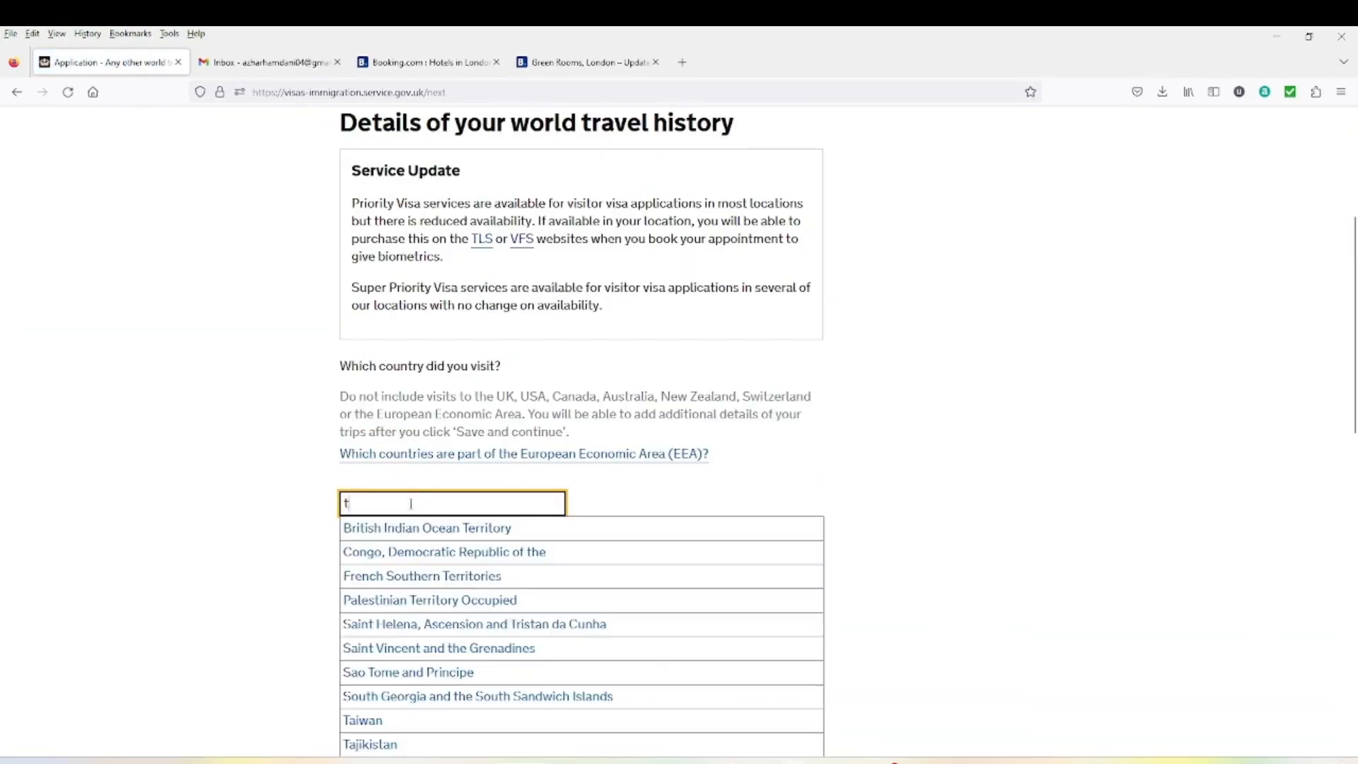
{"action": "key", "text": "BackSpace"}
{"action": "type", "text": "Tu"}
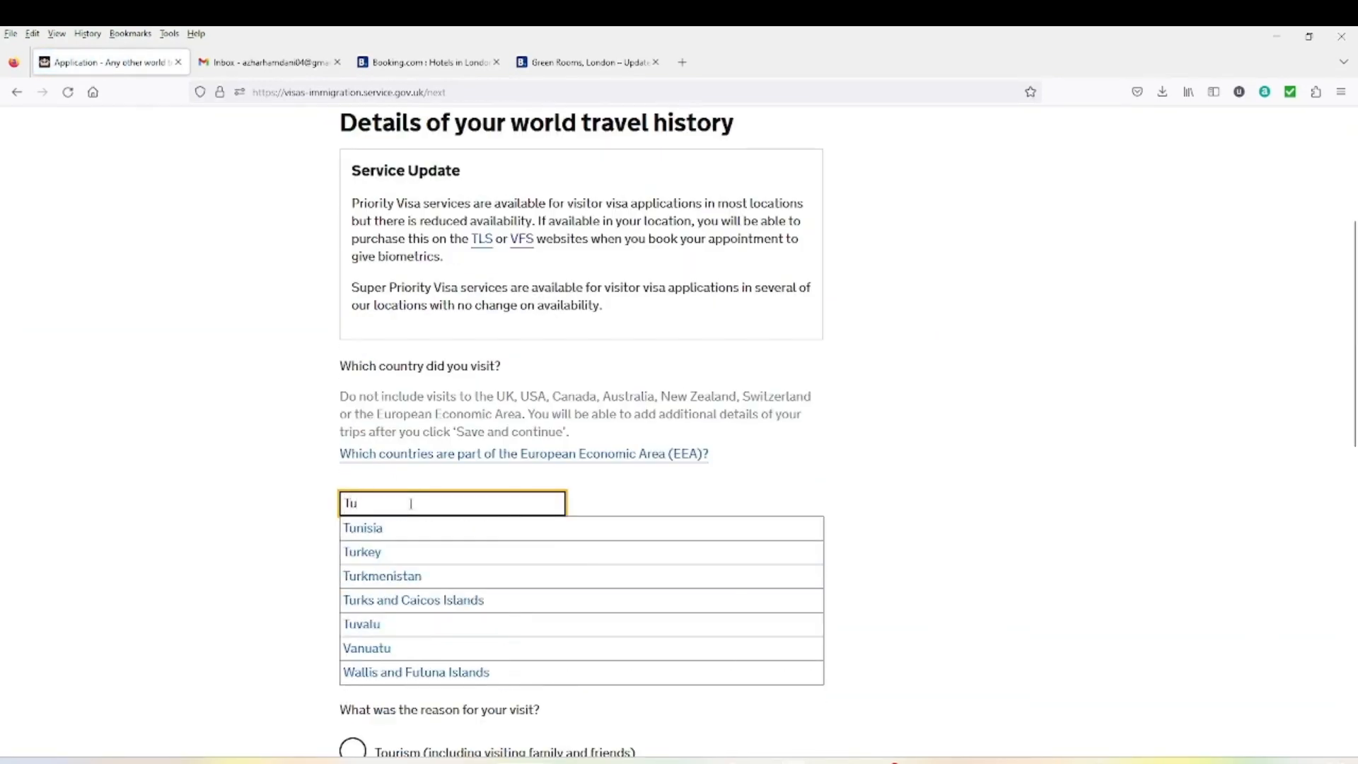
{"action": "left_click", "coordinate": [386, 552]}
{"action": "scroll", "coordinate": [385, 538], "scroll_direction": "down", "scroll_amount": 3}
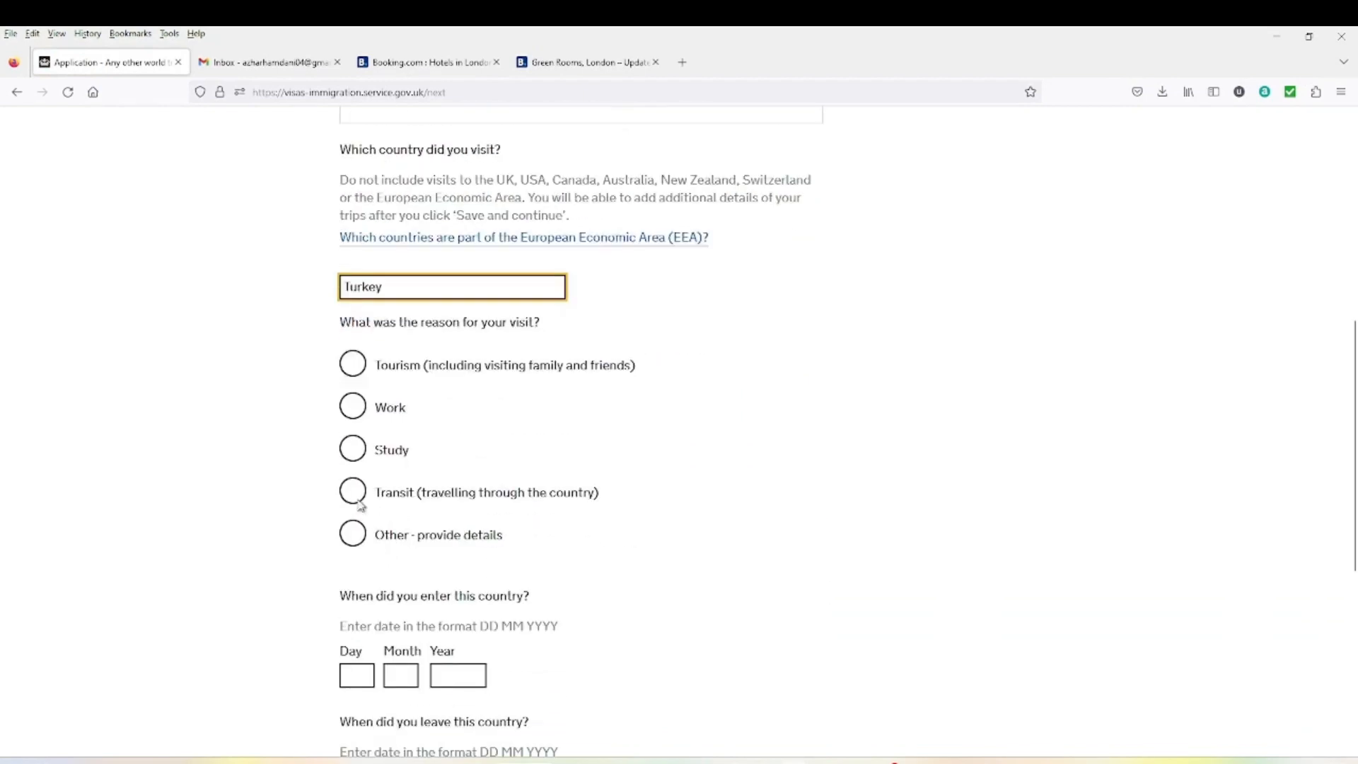
{"action": "left_click", "coordinate": [353, 363]}
Set the date of entering Turkey to 01 01 2023
{"action": "scroll", "coordinate": [403, 521], "scroll_direction": "down", "scroll_amount": 2}
{"action": "left_click", "coordinate": [360, 537]}
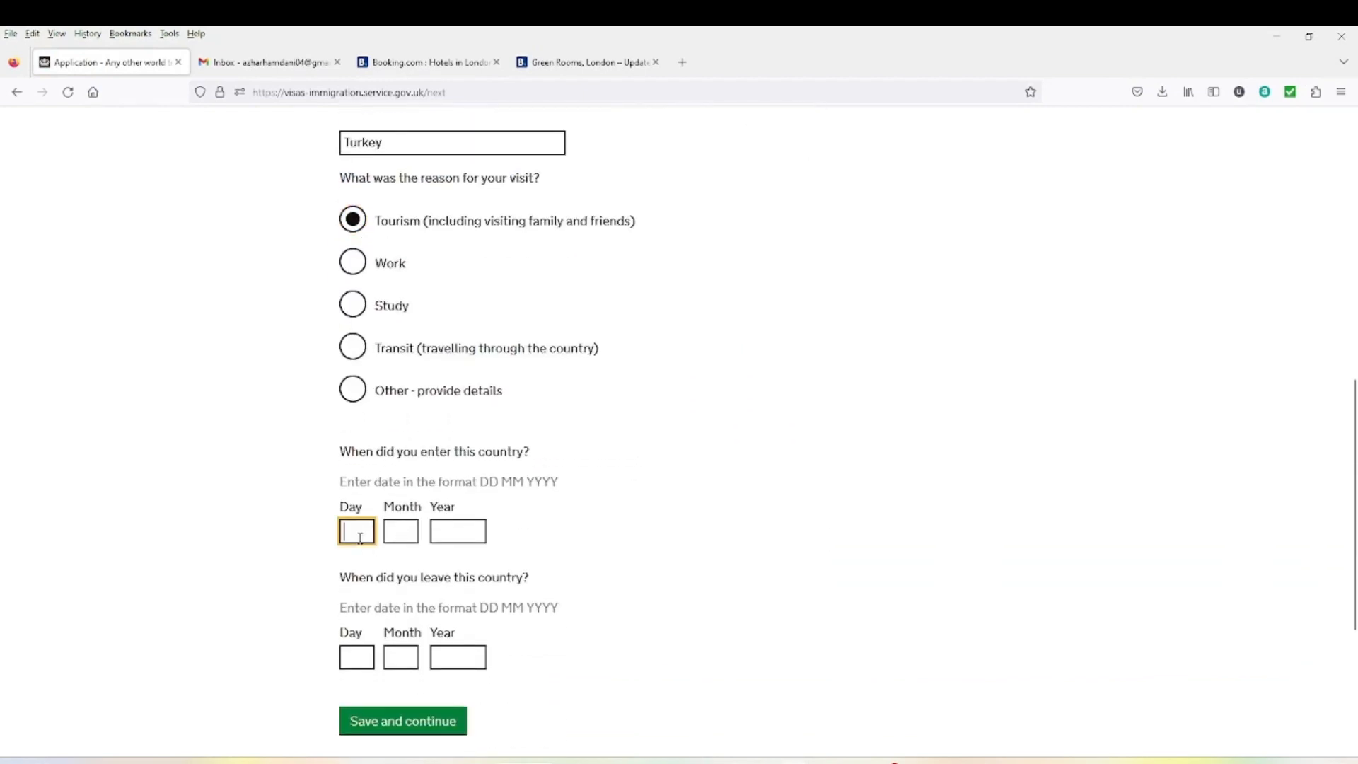
{"action": "left_click", "coordinate": [409, 535]}
{"action": "type", "text": "01"}
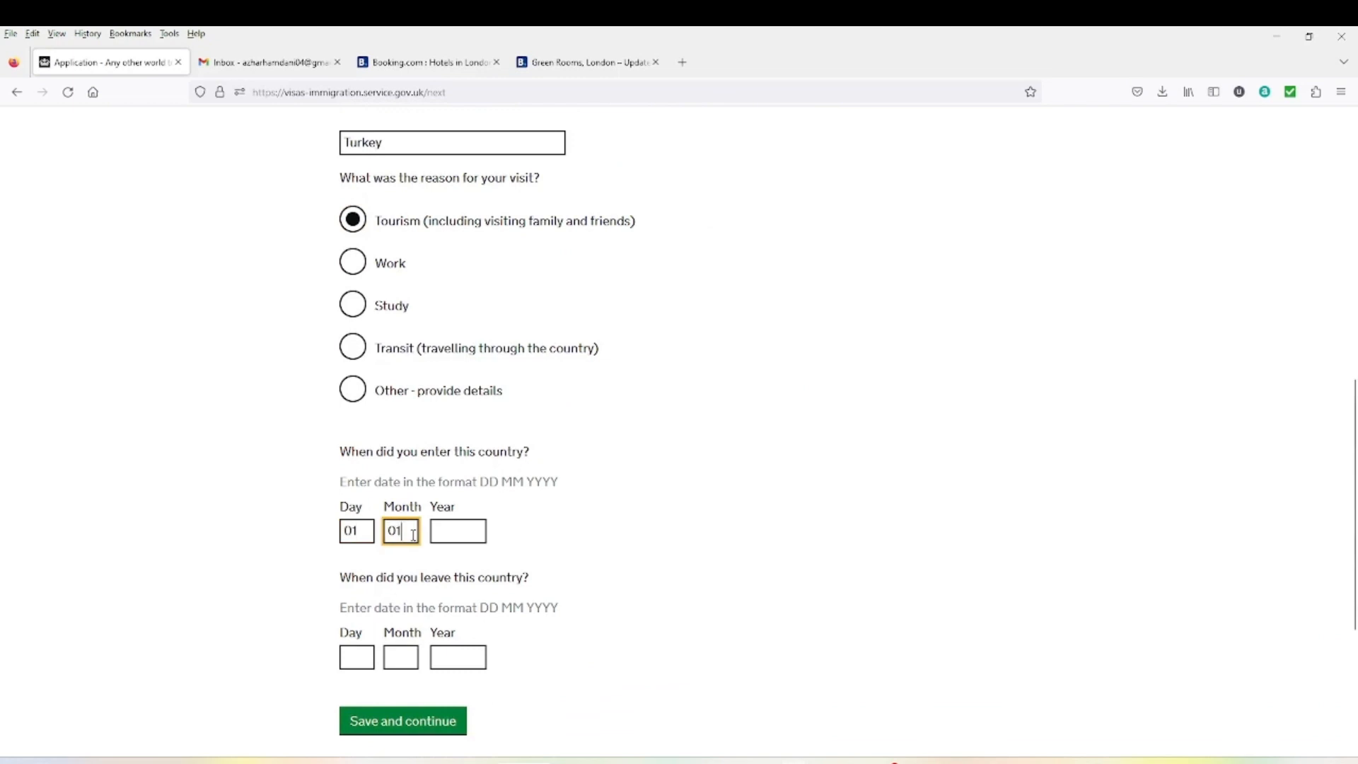
{"action": "left_click", "coordinate": [443, 531]}
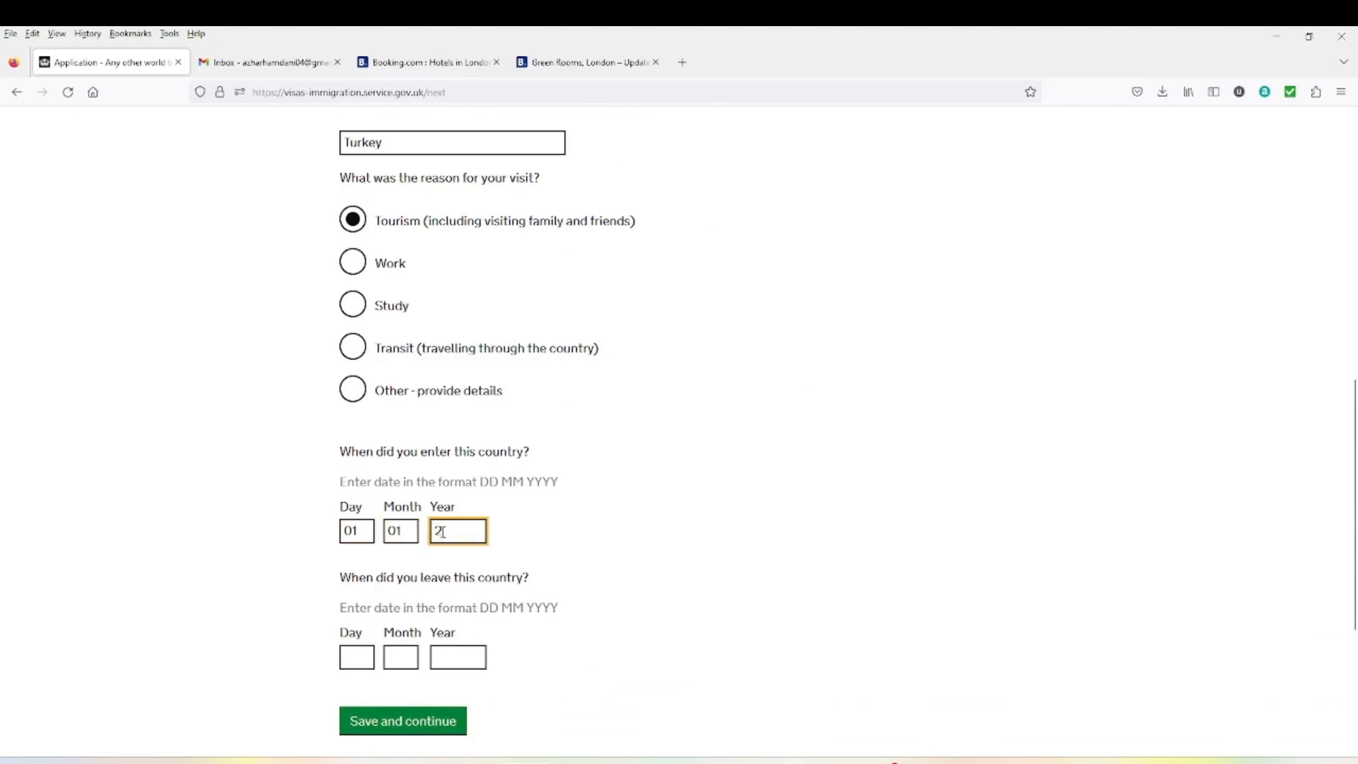
{"action": "type", "text": "2023"}
Set the date of leaving Turkey to 07 01 2023 and save the trip details
{"action": "left_click", "coordinate": [362, 654]}
{"action": "type", "text": "0"}
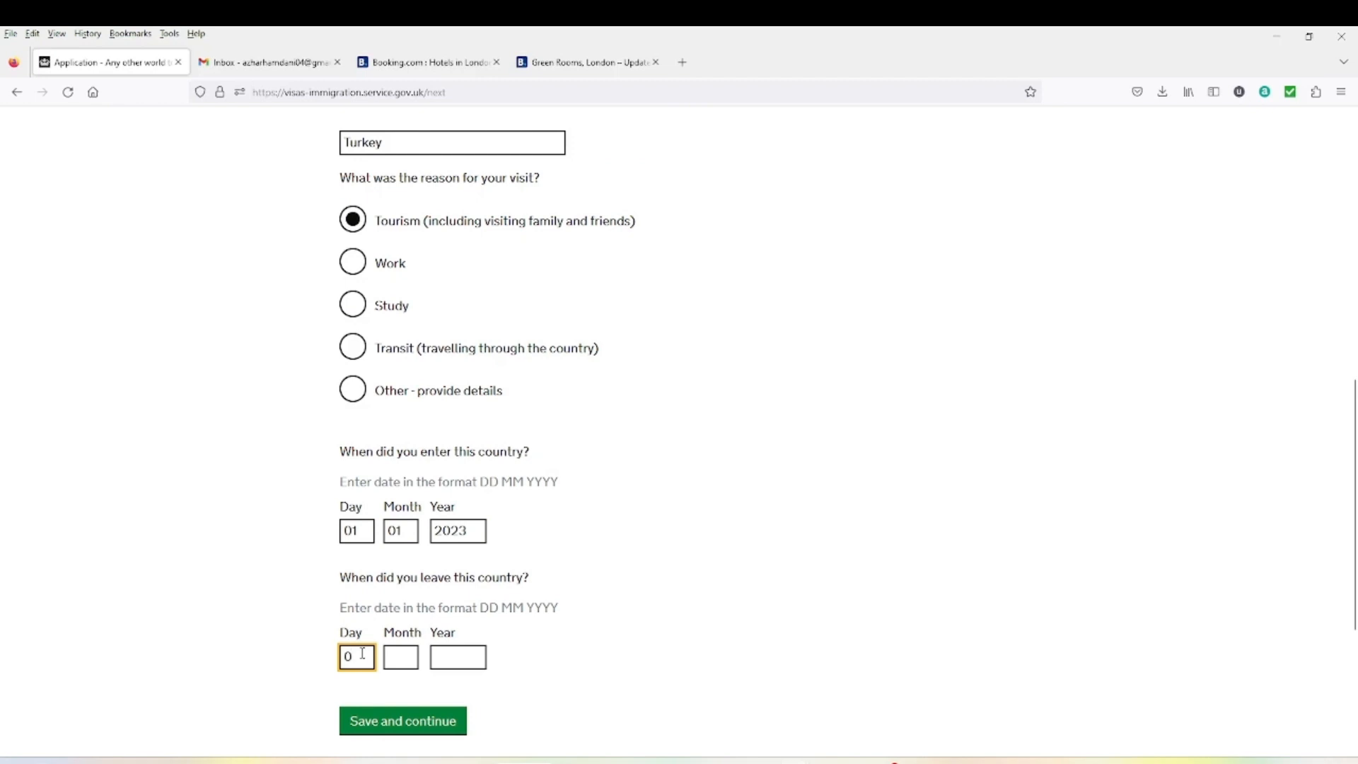
{"action": "type", "text": "7"}
{"action": "left_click", "coordinate": [411, 661]}
{"action": "type", "text": "01"}
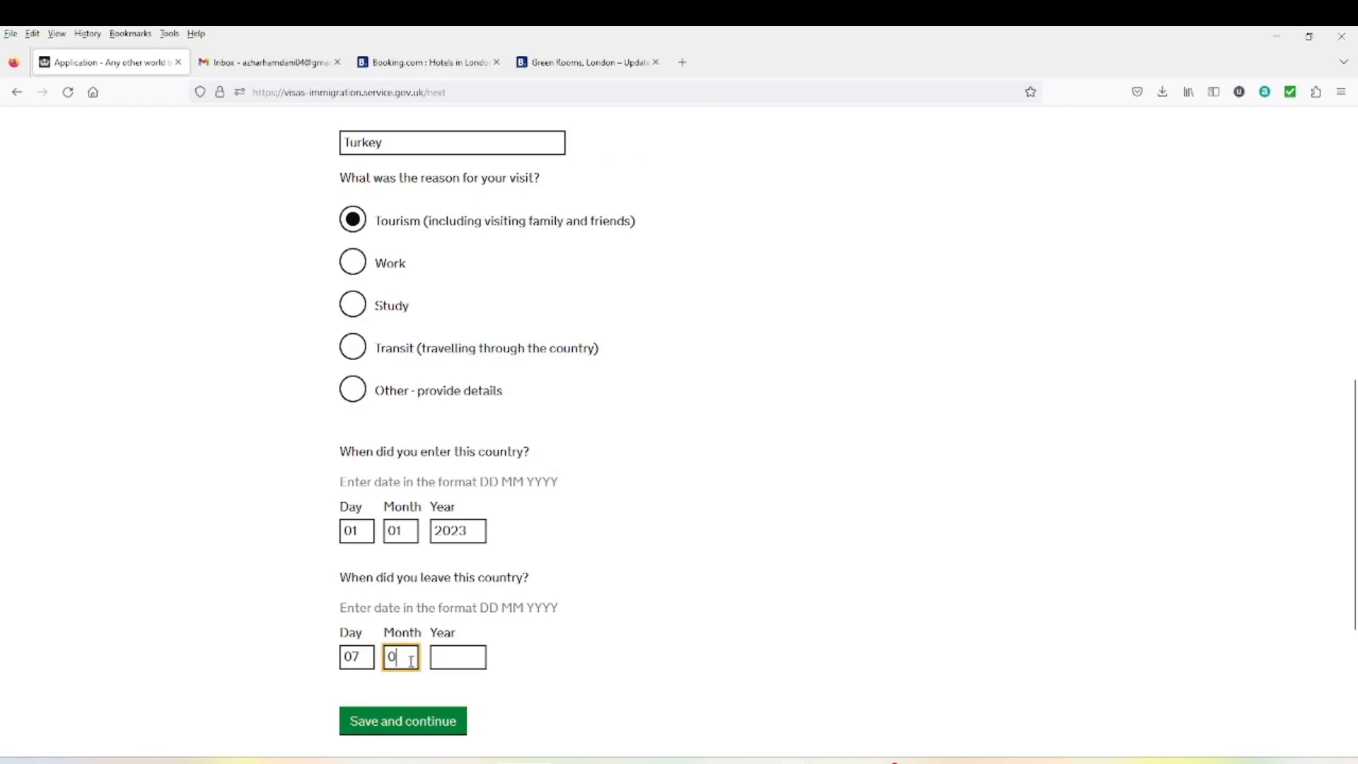
{"action": "left_click", "coordinate": [436, 658]}
{"action": "type", "text": "2022"}
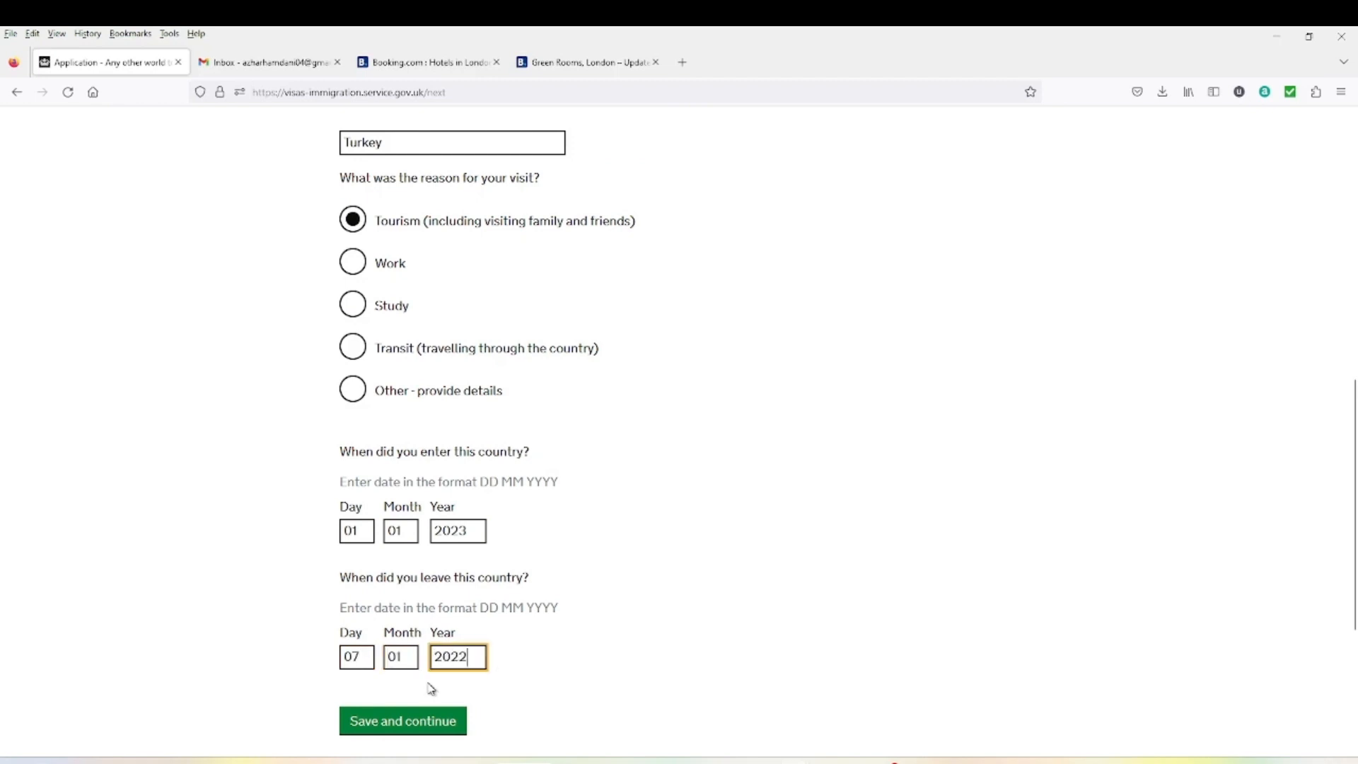
{"action": "type", "text": "3"}
{"action": "scroll", "coordinate": [424, 689], "scroll_direction": "down", "scroll_amount": 1}
{"action": "left_click", "coordinate": [403, 652]}
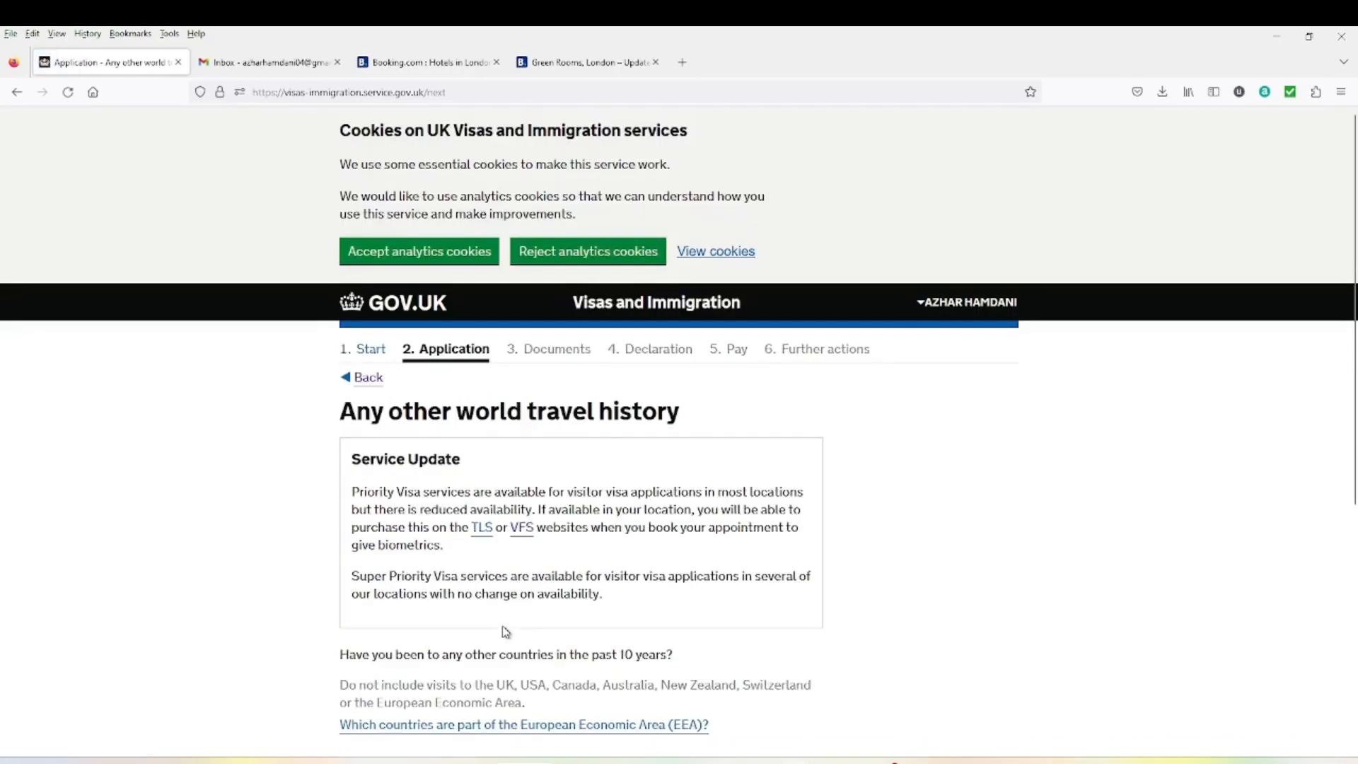
Answer Yes to having been to any other countries to add a second world travel history entry, and save it
{"action": "scroll", "coordinate": [506, 632], "scroll_direction": "down", "scroll_amount": 5}
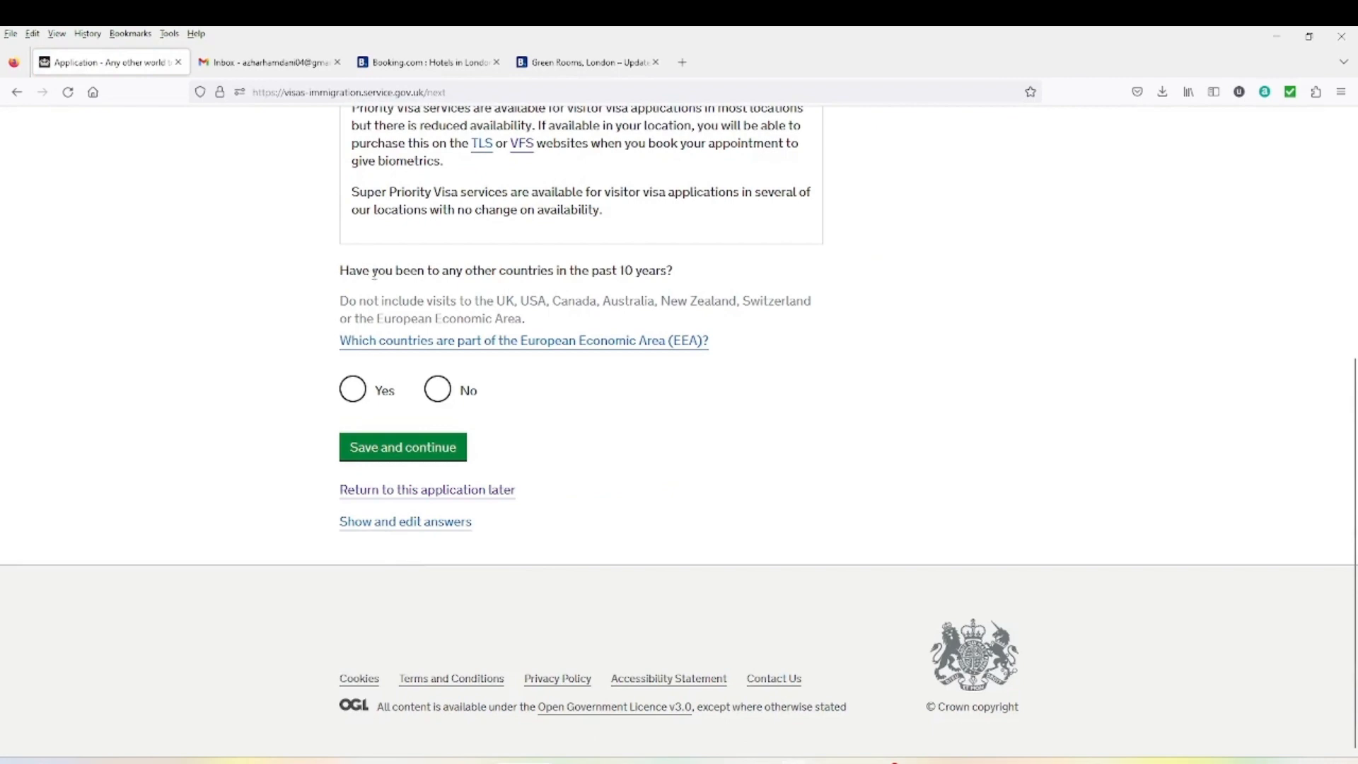
{"action": "left_click", "coordinate": [356, 394]}
{"action": "left_click", "coordinate": [389, 454]}
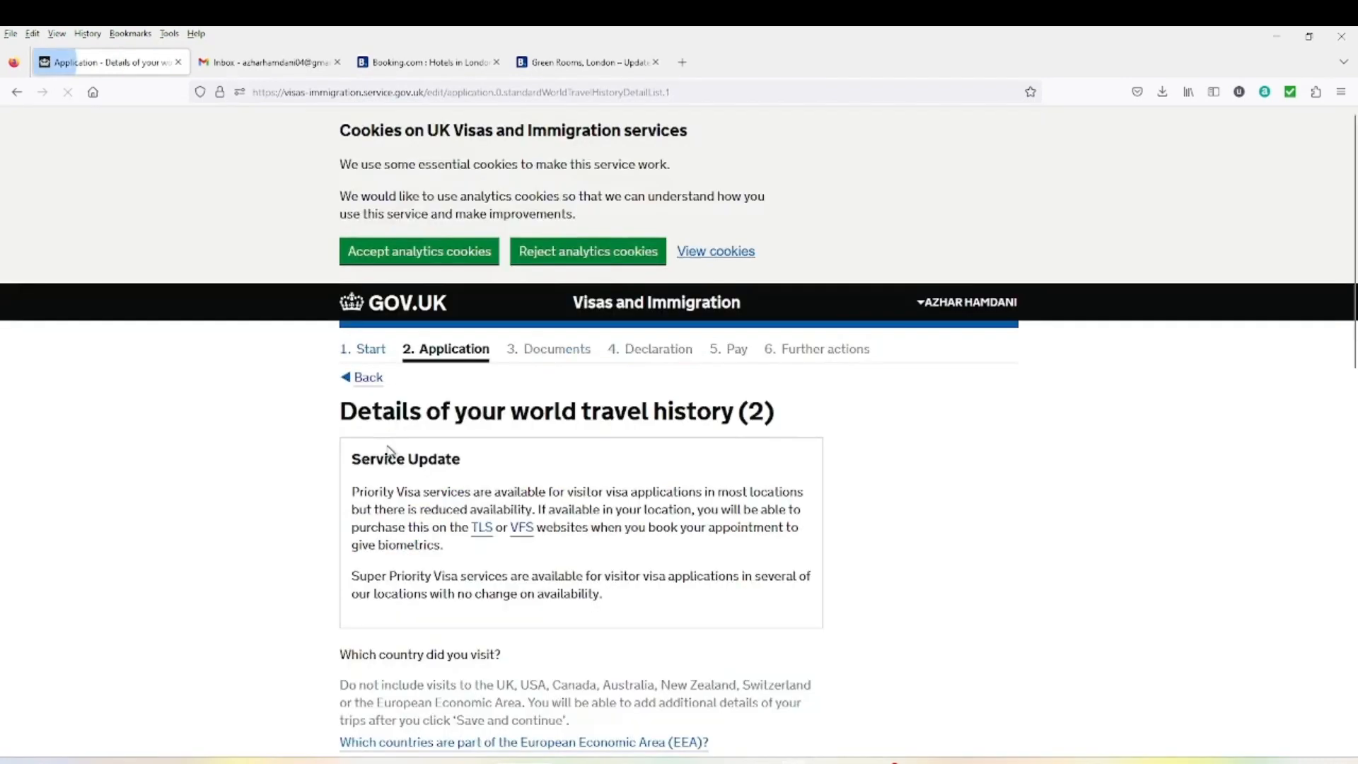
Enter Thailand as the second country visited, with Tourism (including visiting family and friends) as the reason
{"action": "scroll", "coordinate": [385, 456], "scroll_direction": "down", "scroll_amount": 5}
{"action": "left_click", "coordinate": [360, 425]}
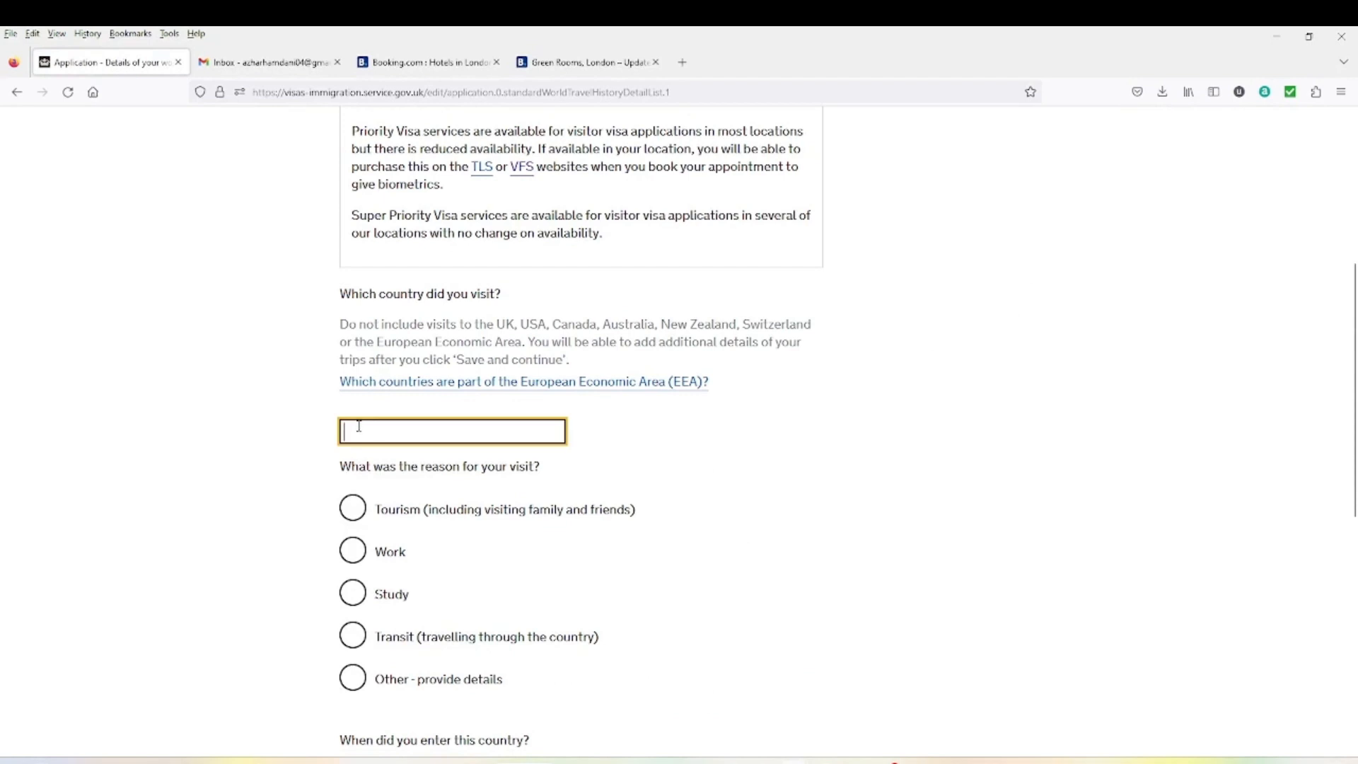
{"action": "type", "text": "tah"}
{"action": "key", "text": "BackSpace"}
{"action": "key", "text": "BackSpace"}
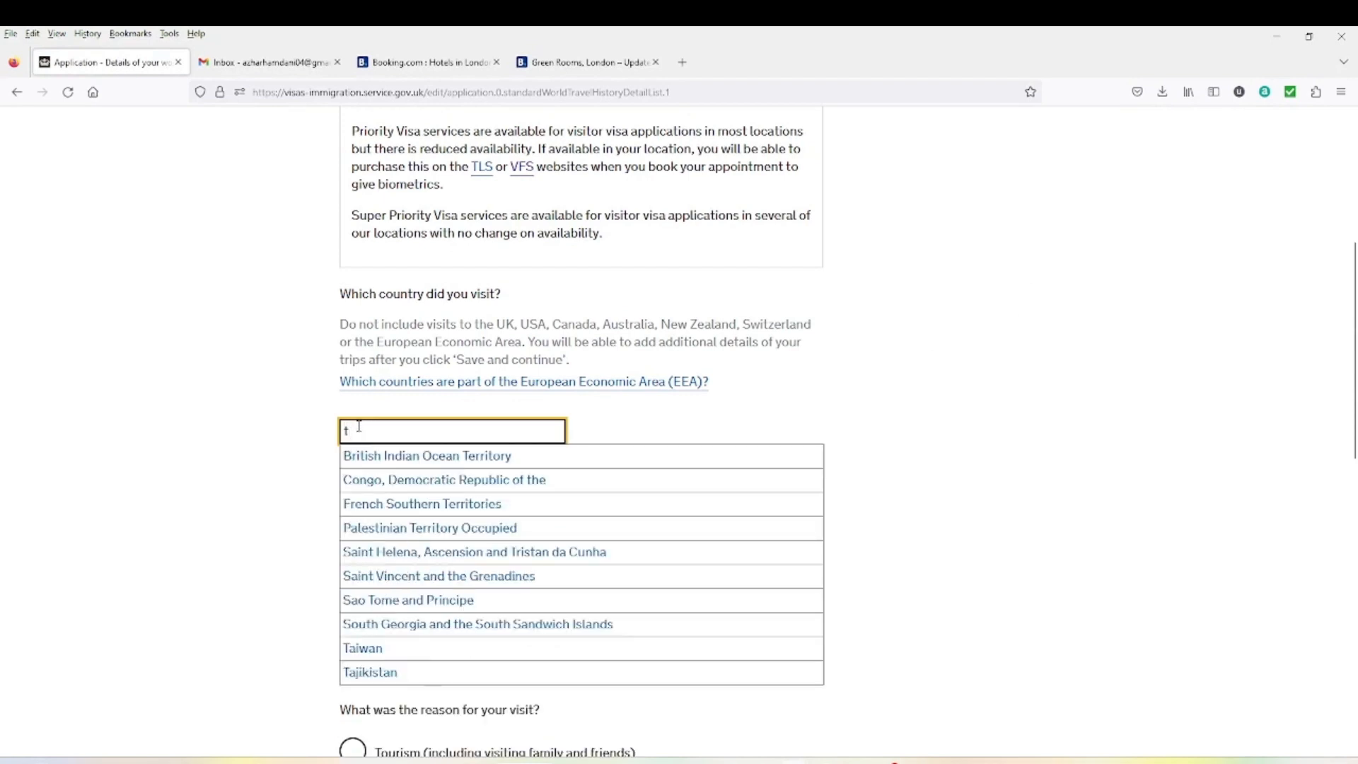
{"action": "type", "text": "ha"}
{"action": "left_click", "coordinate": [350, 458]}
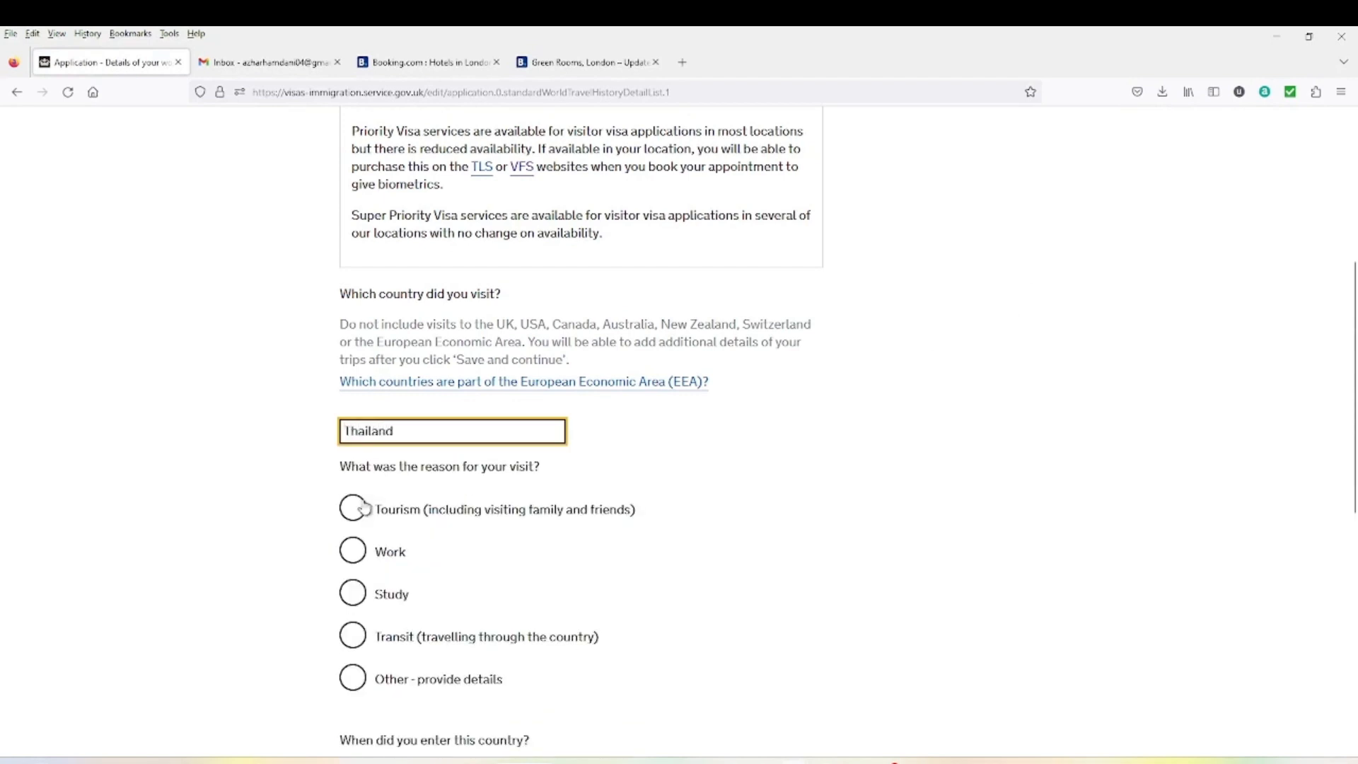
{"action": "left_click", "coordinate": [353, 507]}
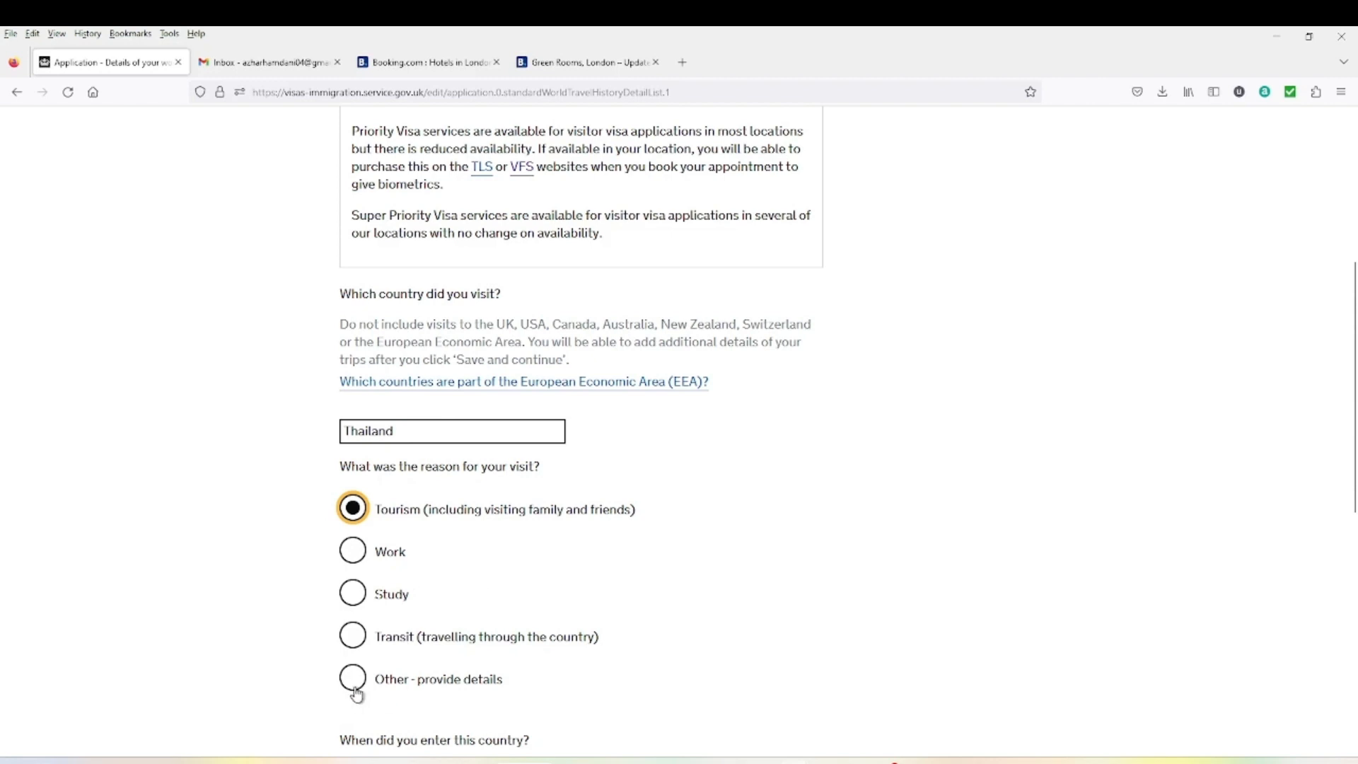
Set the date of entering Thailand to 01 06 2022
{"action": "scroll", "coordinate": [440, 683], "scroll_direction": "down", "scroll_amount": 2}
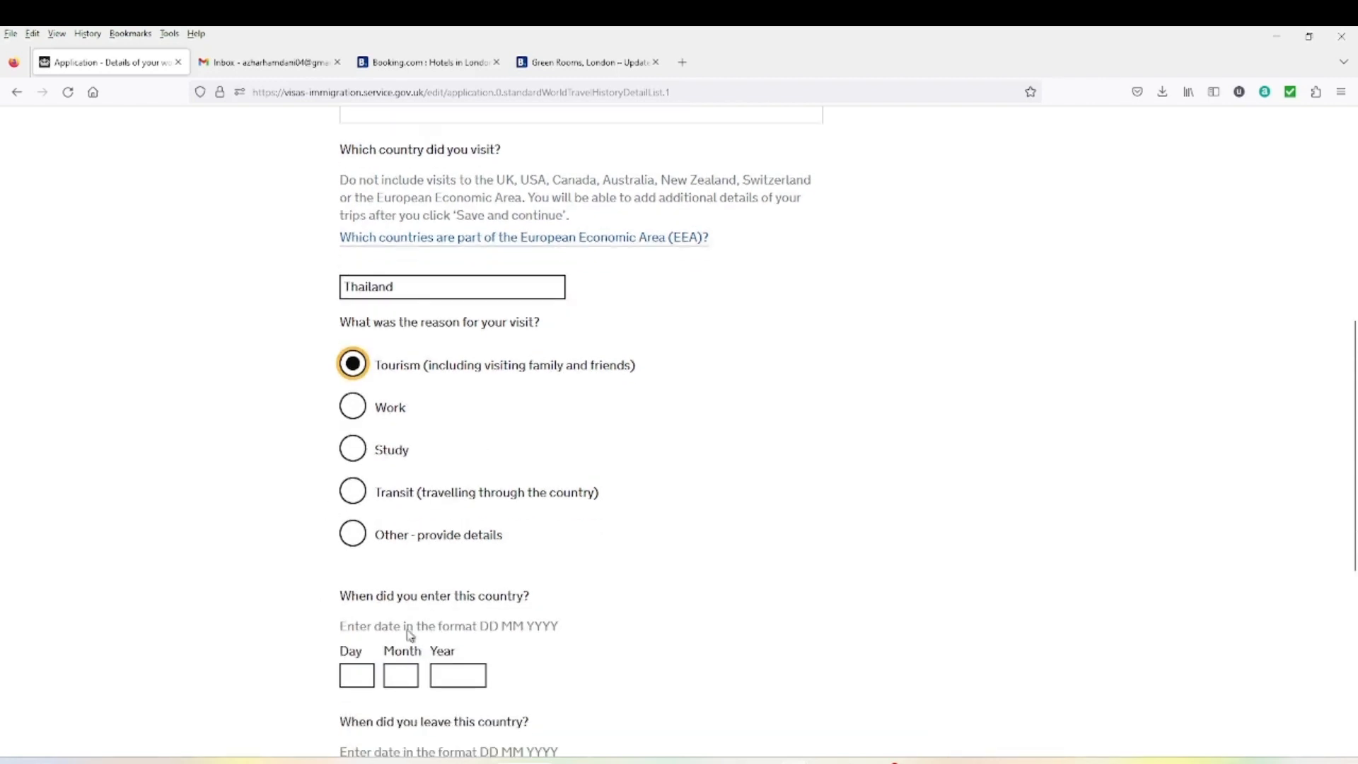
{"action": "left_click", "coordinate": [359, 677]}
{"action": "type", "text": "2"}
{"action": "type", "text": "02"}
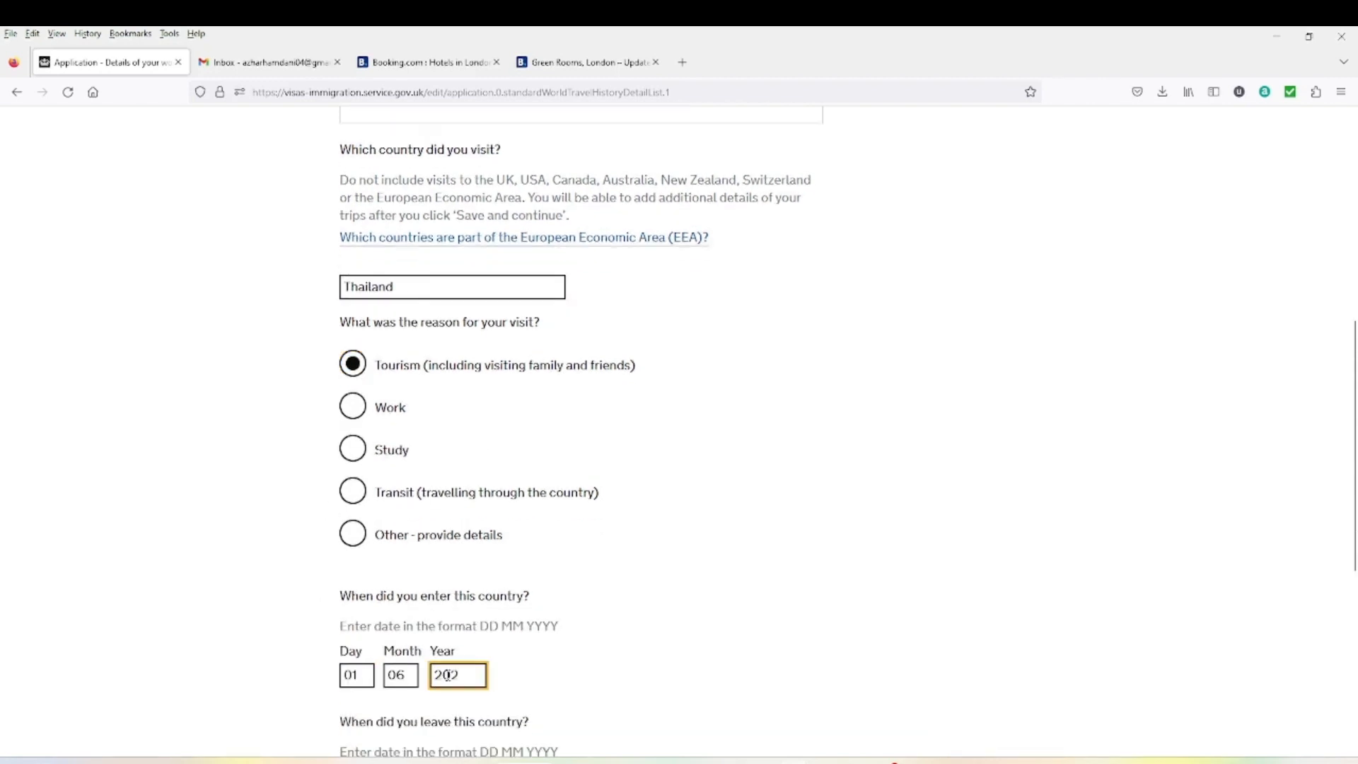
{"action": "type", "text": "2"}
Set the date of leaving Thailand to 07 06 2022 and save the trip details
{"action": "scroll", "coordinate": [447, 675], "scroll_direction": "down", "scroll_amount": 3}
{"action": "left_click", "coordinate": [363, 583]}
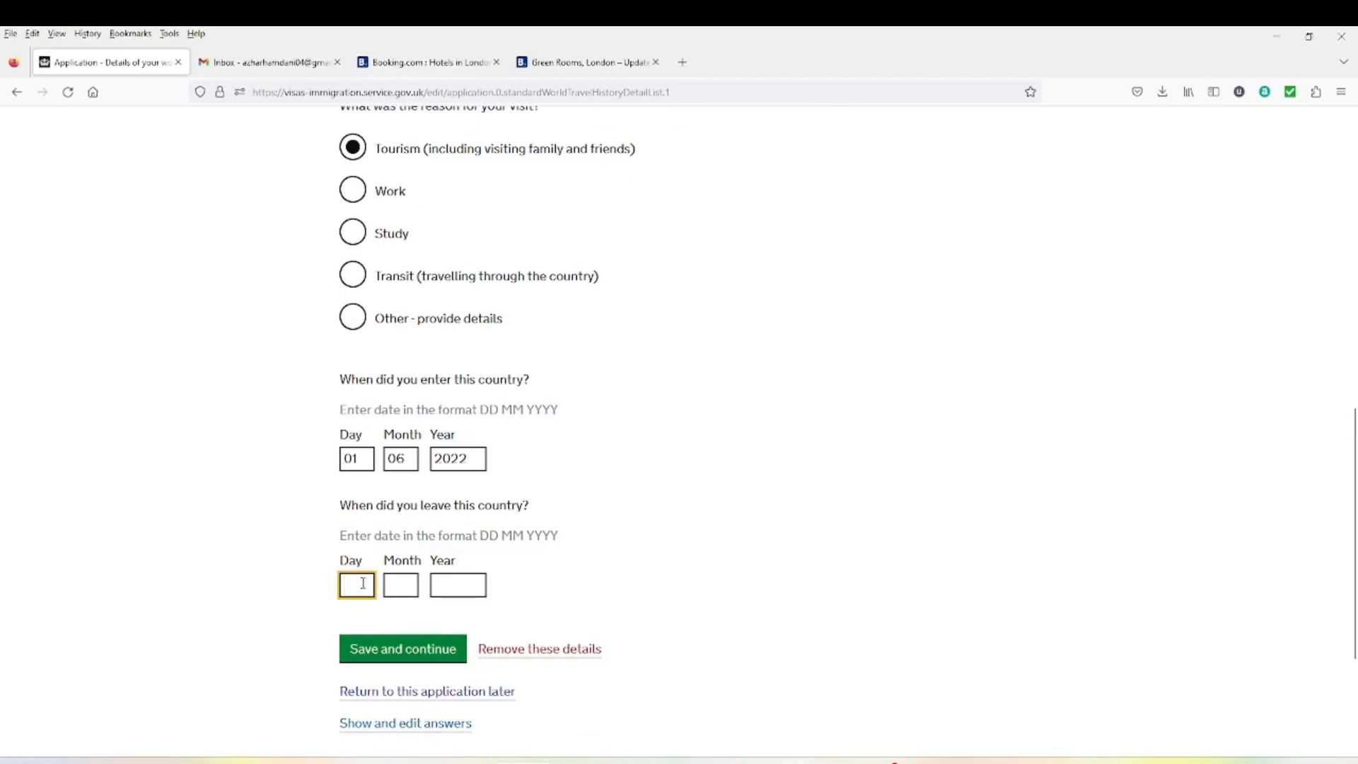
{"action": "type", "text": "07"}
{"action": "left_click", "coordinate": [400, 584]}
{"action": "key", "text": "BackSpace"}
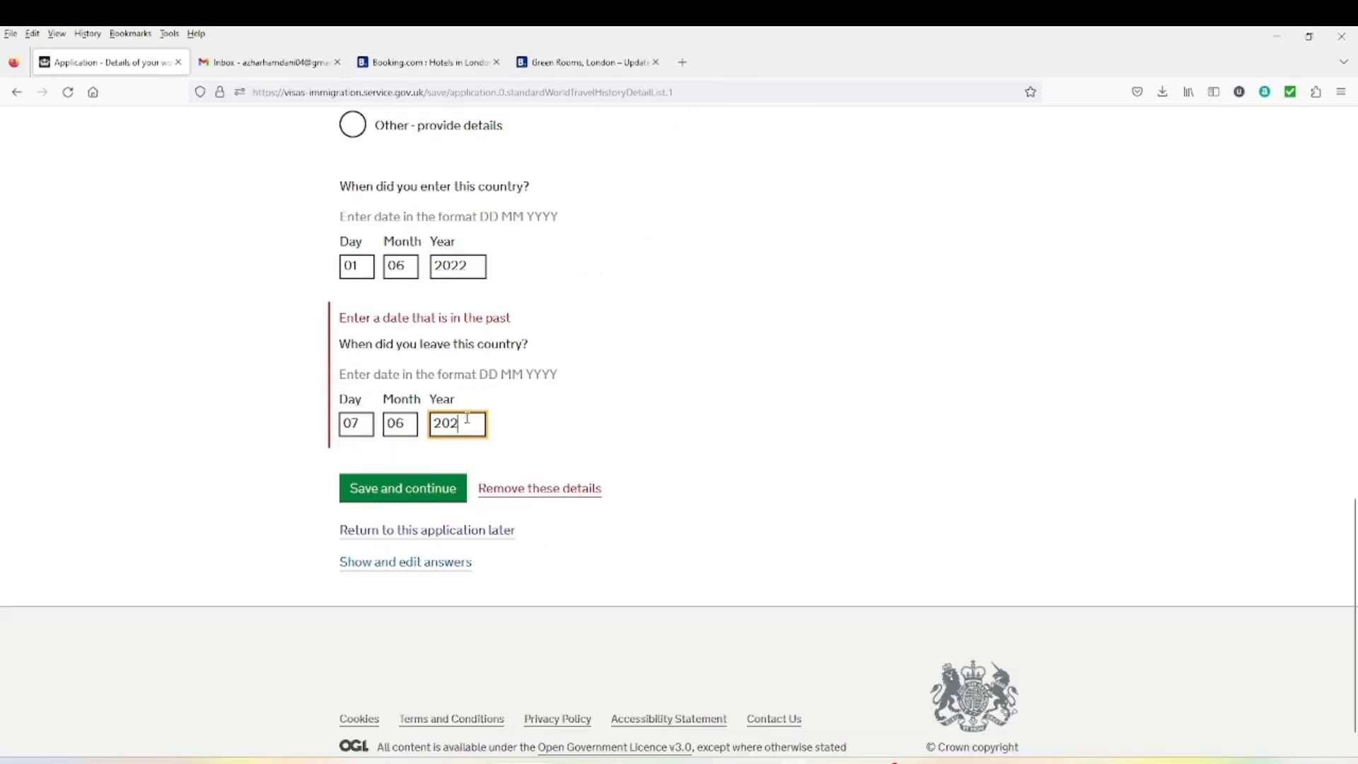
{"action": "type", "text": "2"}
{"action": "scroll", "coordinate": [376, 234], "scroll_direction": "up", "scroll_amount": 5}
{"action": "scroll", "coordinate": [485, 418], "scroll_direction": "down", "scroll_amount": 2}
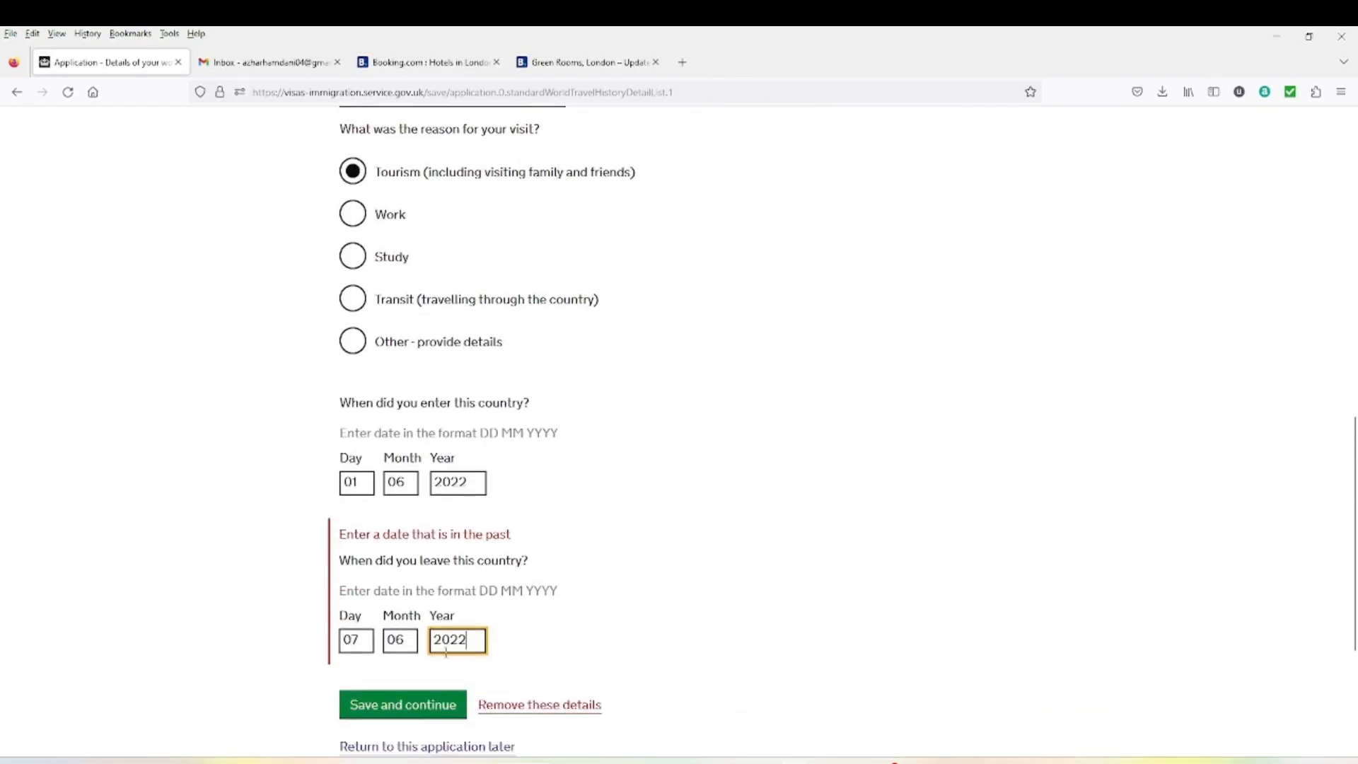
{"action": "left_click", "coordinate": [417, 705]}
Answer No to having been to any other countries in the past 10 years and save it
{"action": "scroll", "coordinate": [401, 352], "scroll_direction": "down", "scroll_amount": 3}
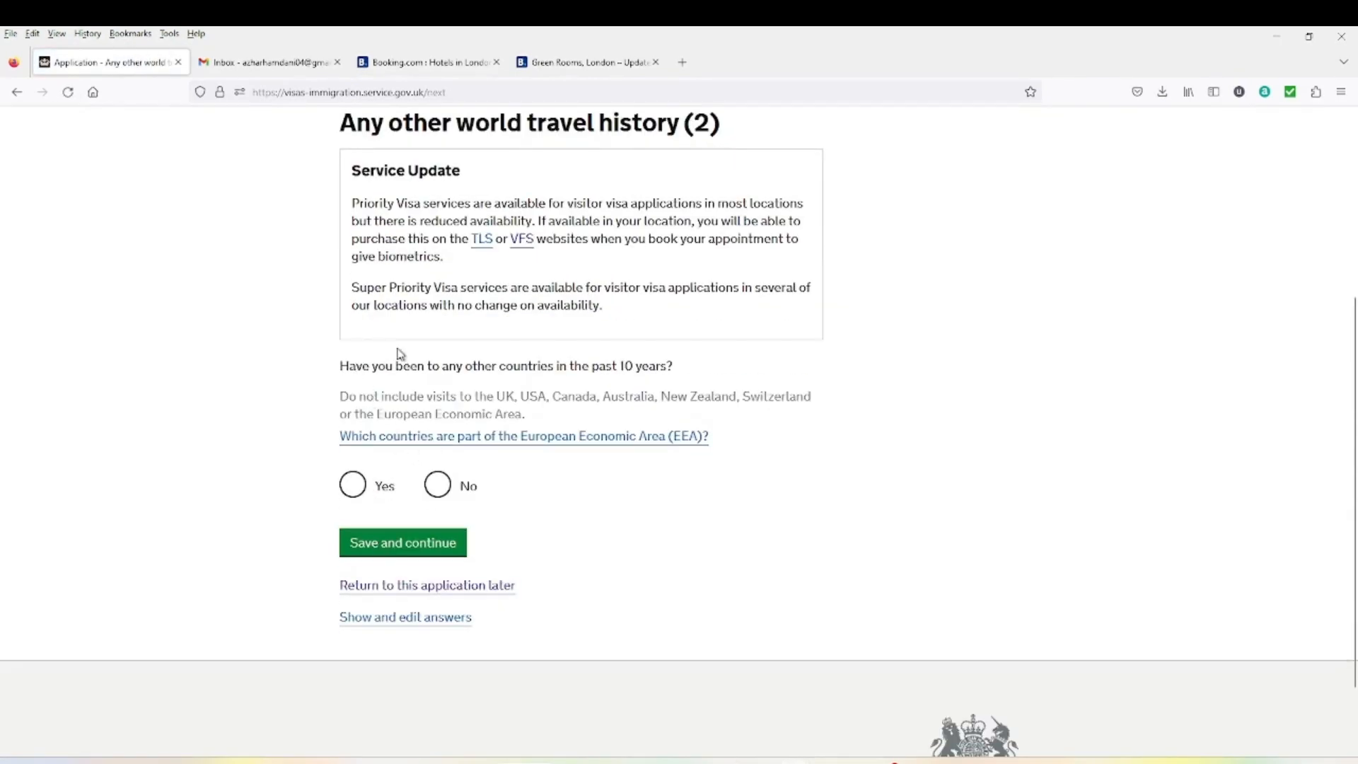
{"action": "left_click", "coordinate": [438, 496]}
{"action": "left_click", "coordinate": [409, 549]}
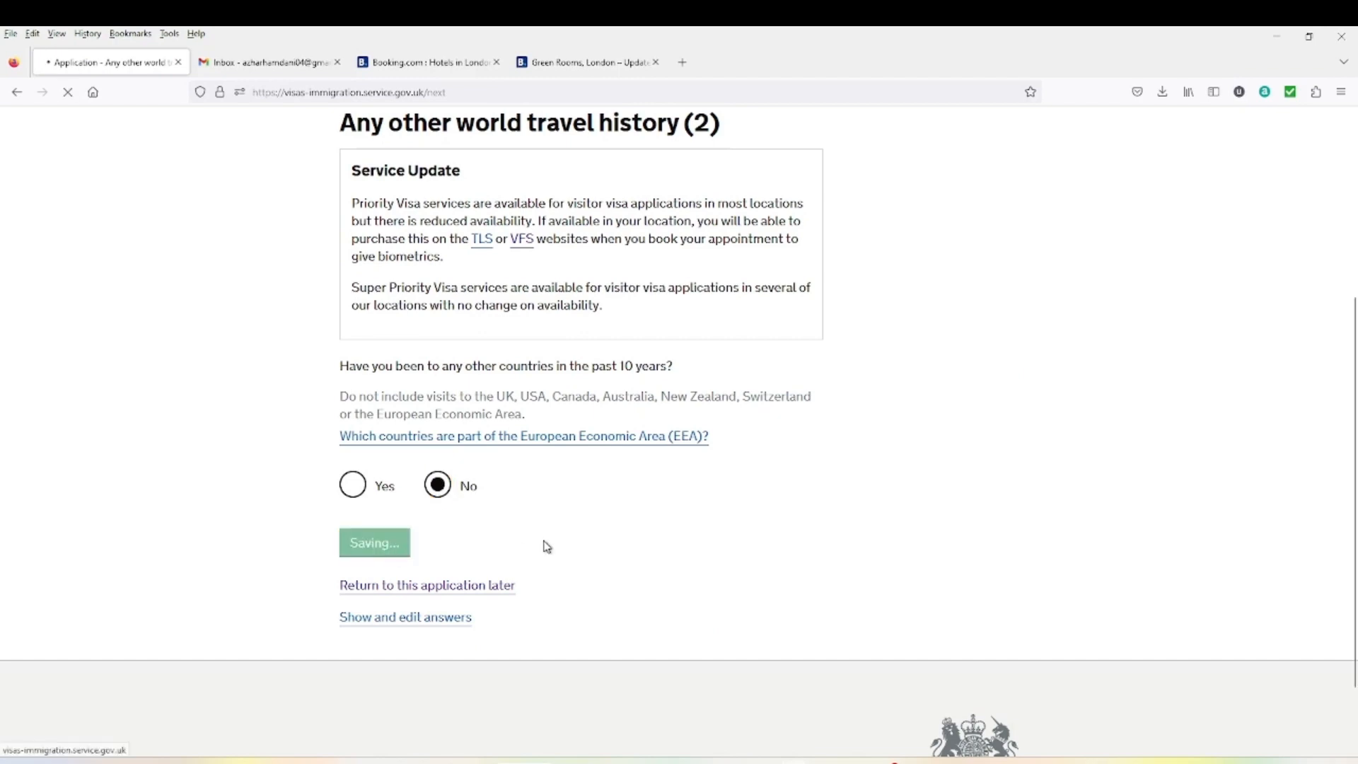
Answer Yes to ever having been refused a visa, deported, removed or banned from any country, and save it
{"action": "scroll", "coordinate": [547, 546], "scroll_direction": "down", "scroll_amount": 5}
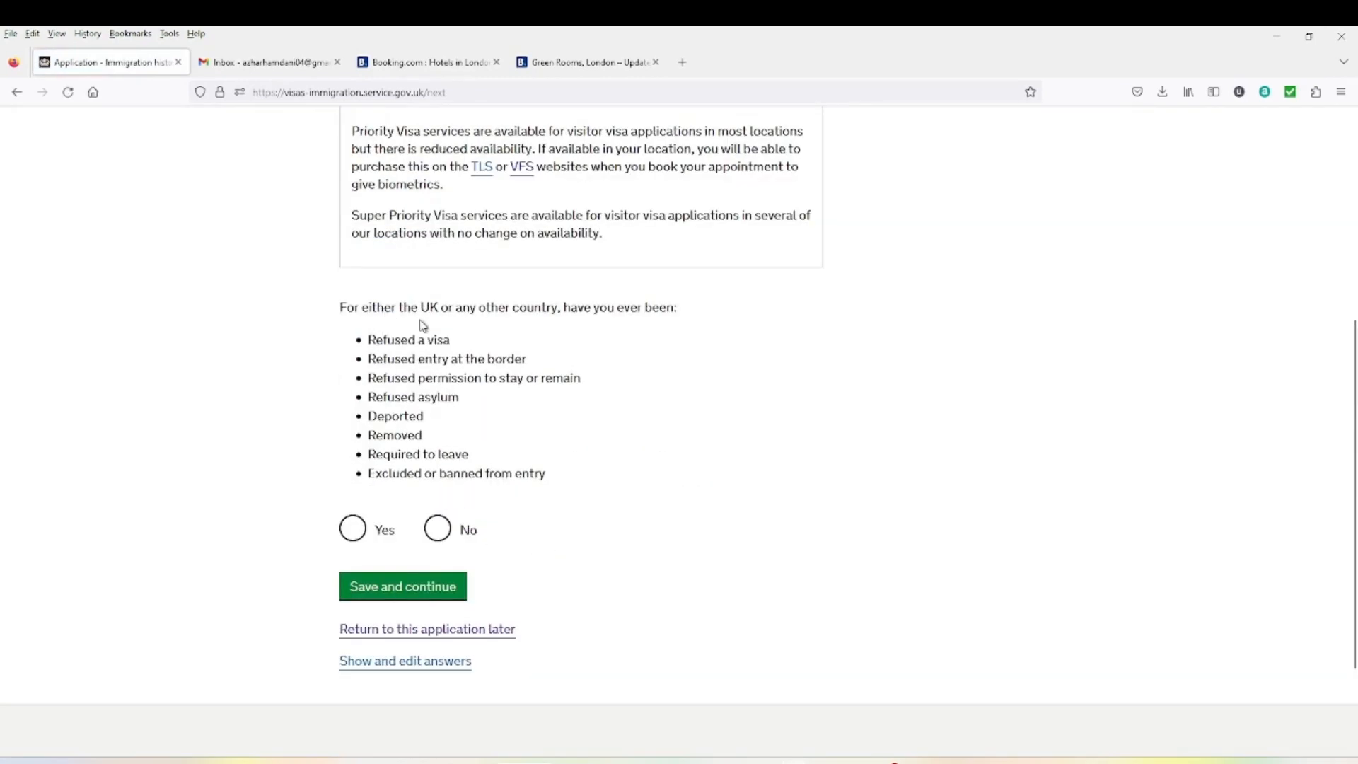
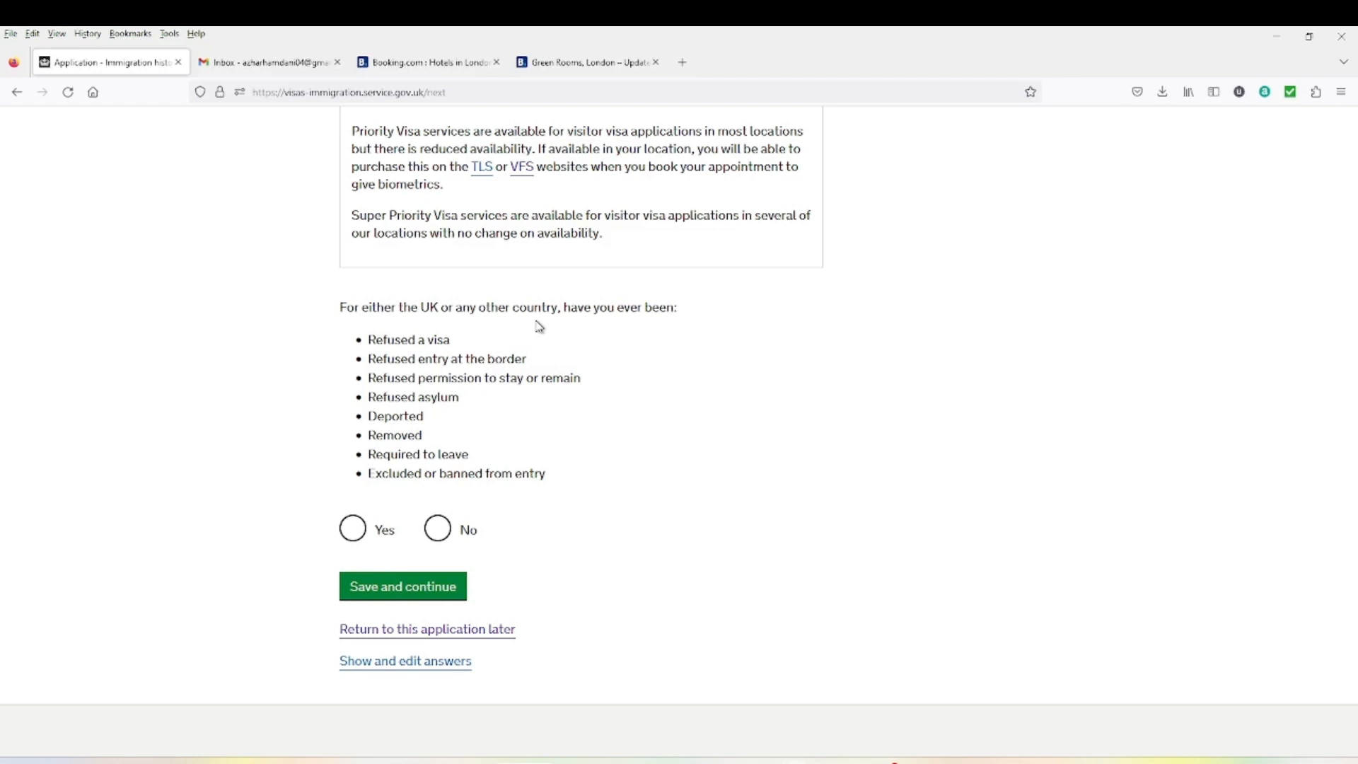
{"action": "left_click", "coordinate": [356, 538]}
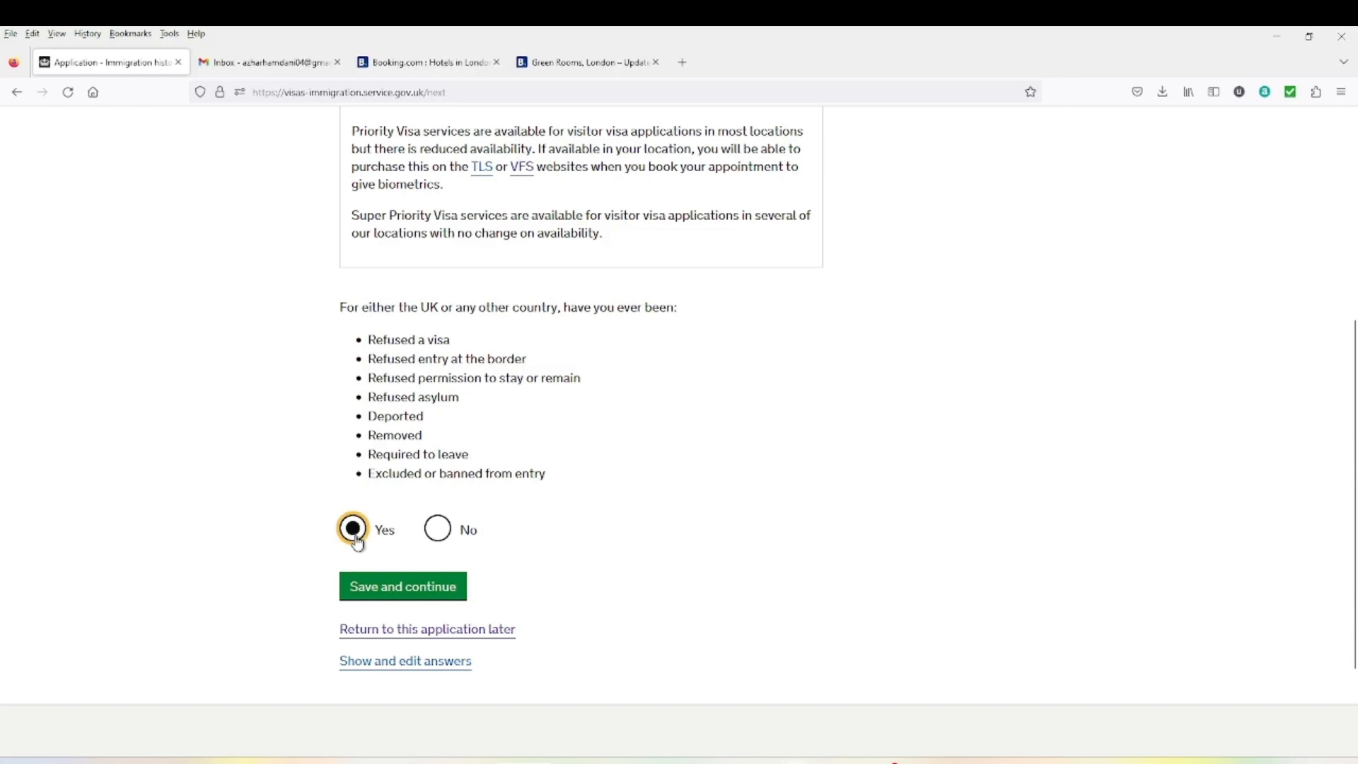
{"action": "left_click", "coordinate": [391, 585]}
Choose that an application for a visa was refused as the immigration problem and go through the remaining detail fields
{"action": "scroll", "coordinate": [380, 514], "scroll_direction": "down", "scroll_amount": 3}
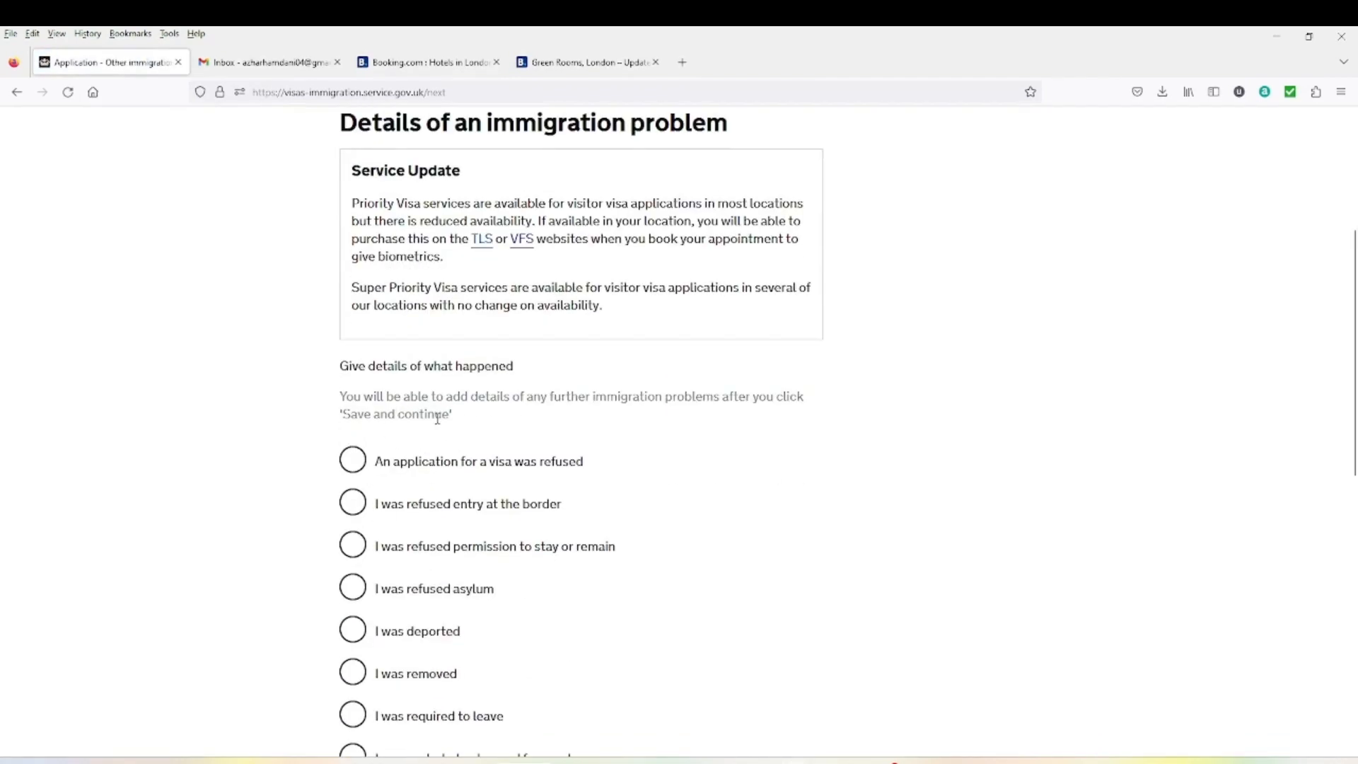
{"action": "scroll", "coordinate": [437, 446], "scroll_direction": "down", "scroll_amount": 1}
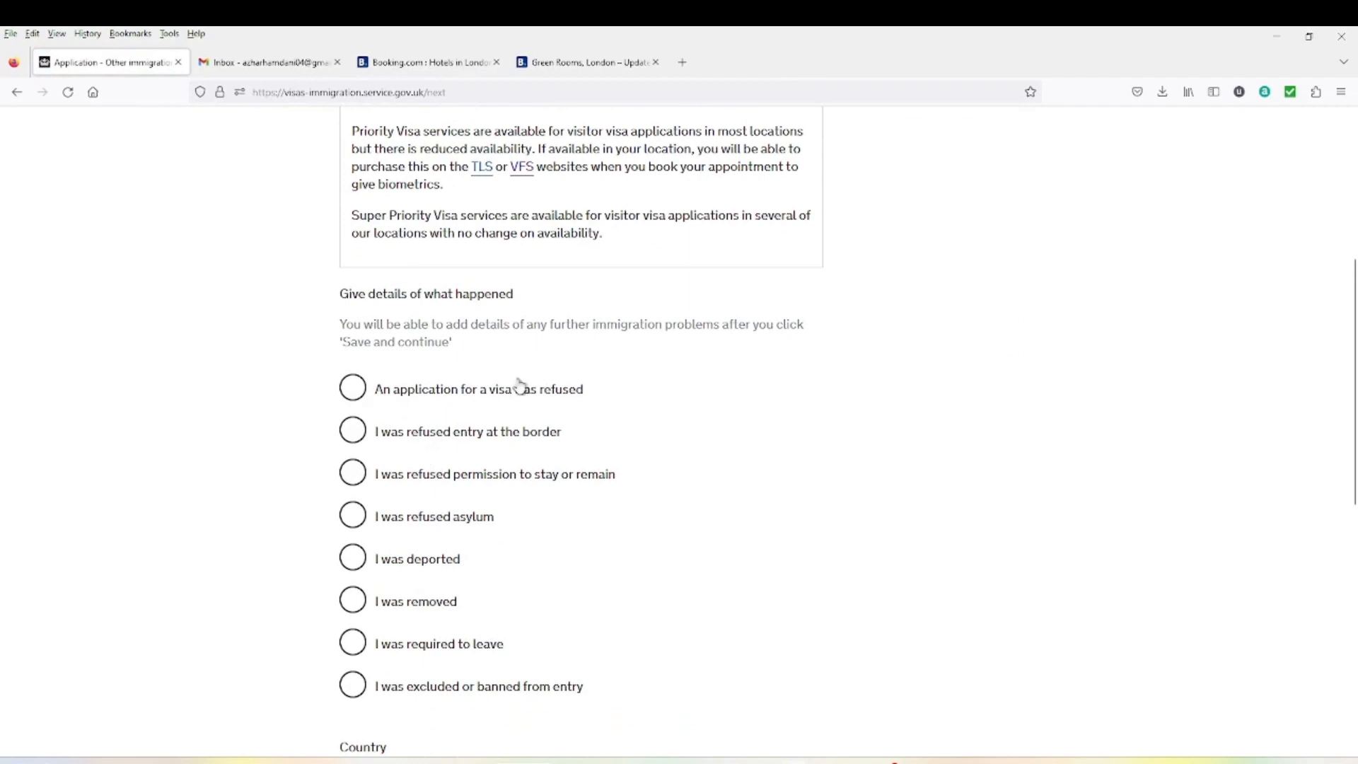
{"action": "scroll", "coordinate": [467, 424], "scroll_direction": "down", "scroll_amount": 1}
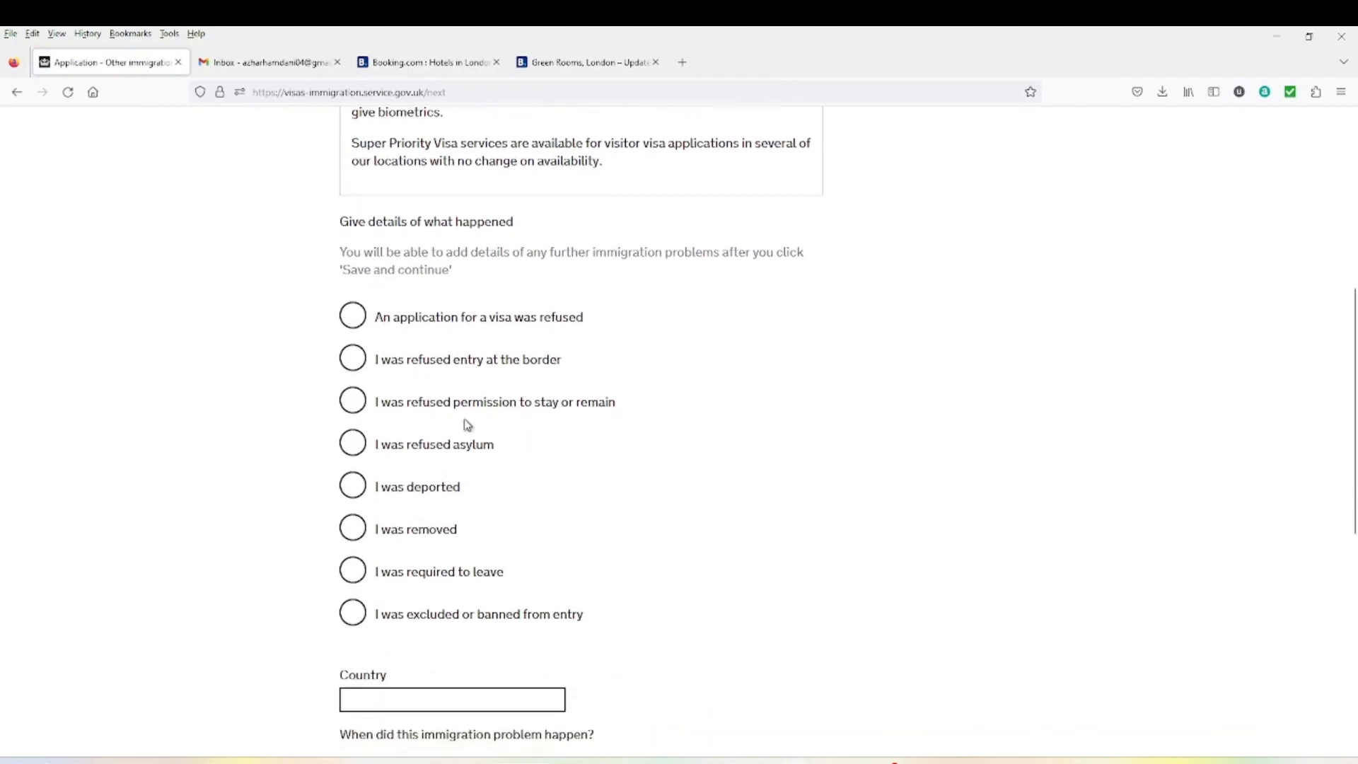
{"action": "left_click", "coordinate": [355, 319]}
{"action": "scroll", "coordinate": [470, 430], "scroll_direction": "down", "scroll_amount": 3}
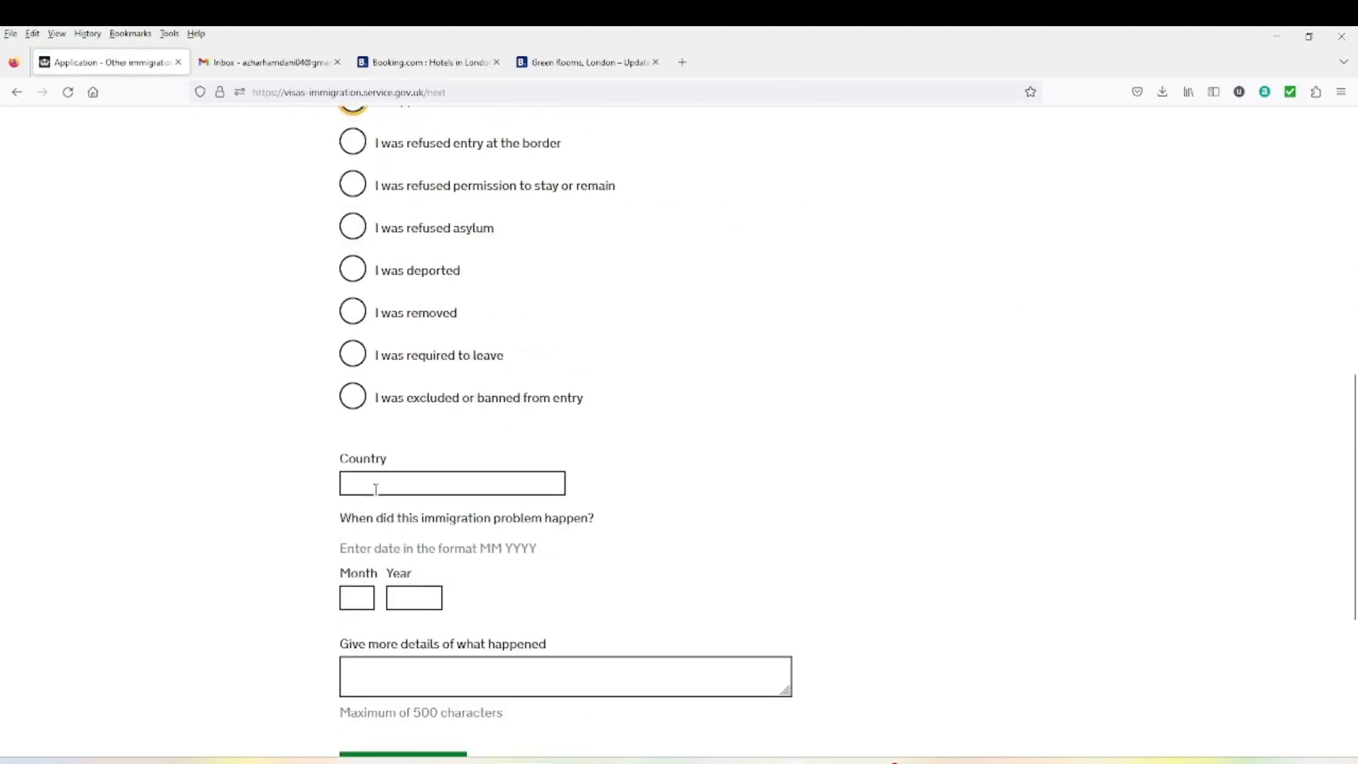
{"action": "left_click", "coordinate": [376, 488]}
{"action": "scroll", "coordinate": [394, 521], "scroll_direction": "down", "scroll_amount": 2}
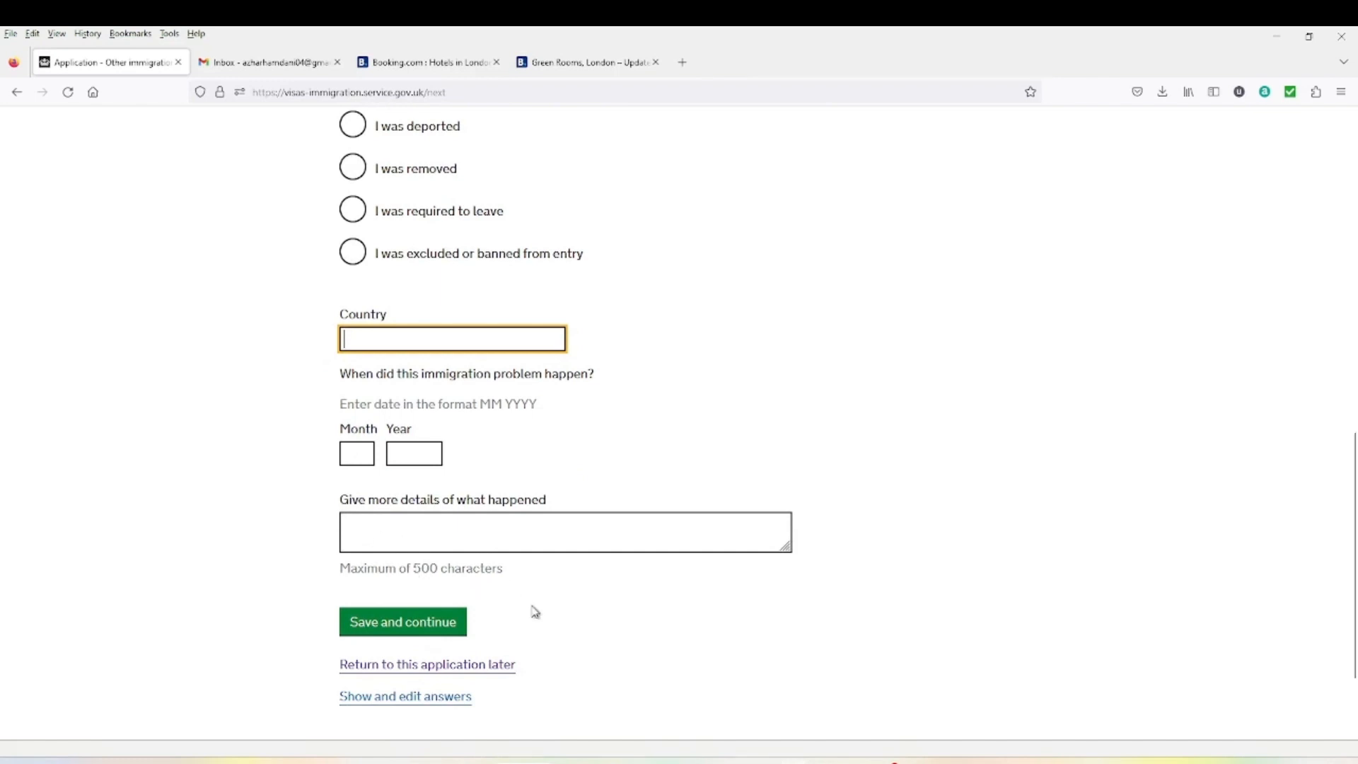
Reopen the visa refusal and deportation question from the application's answer summary, change the answer to No and save it
{"action": "scroll", "coordinate": [509, 594], "scroll_direction": "down", "scroll_amount": 3}
{"action": "left_click", "coordinate": [441, 559]}
{"action": "scroll", "coordinate": [908, 599], "scroll_direction": "down", "scroll_amount": 20}
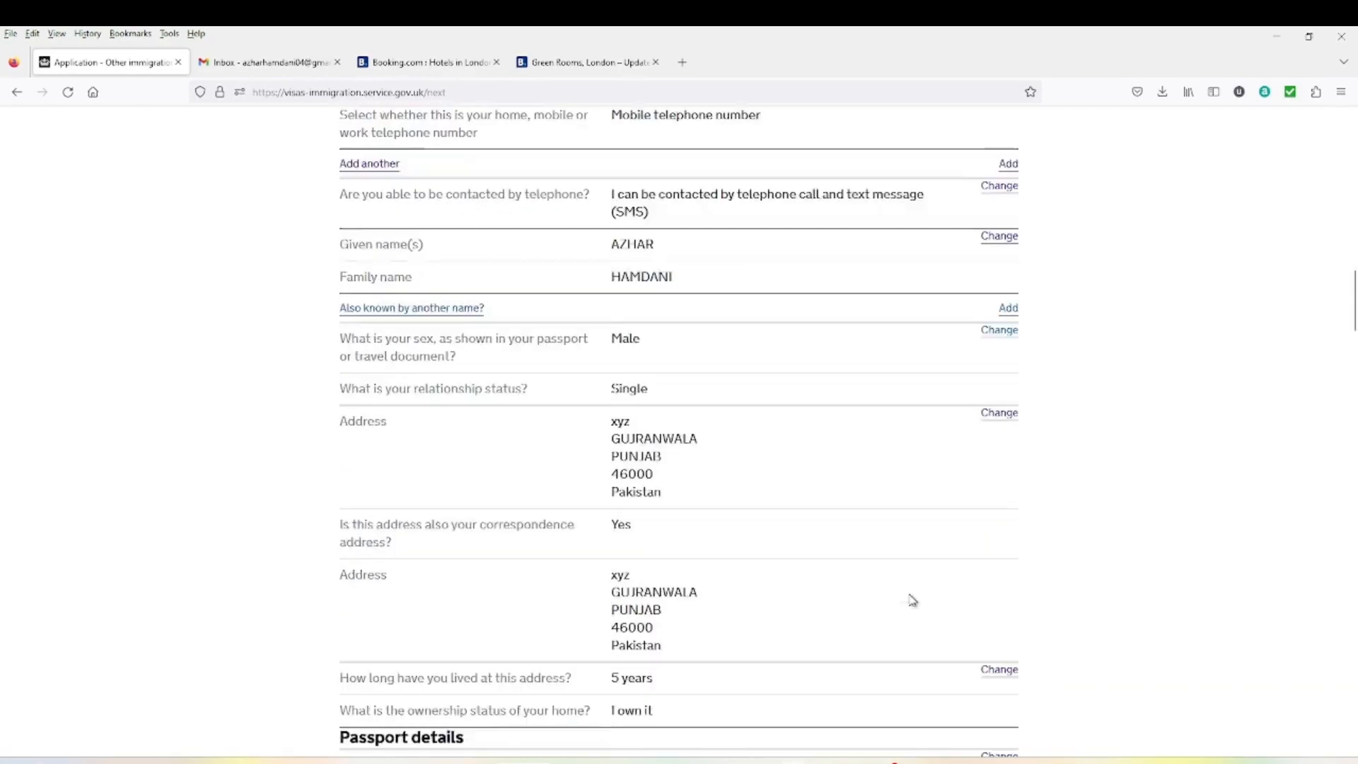
{"action": "scroll", "coordinate": [906, 604], "scroll_direction": "down", "scroll_amount": 20}
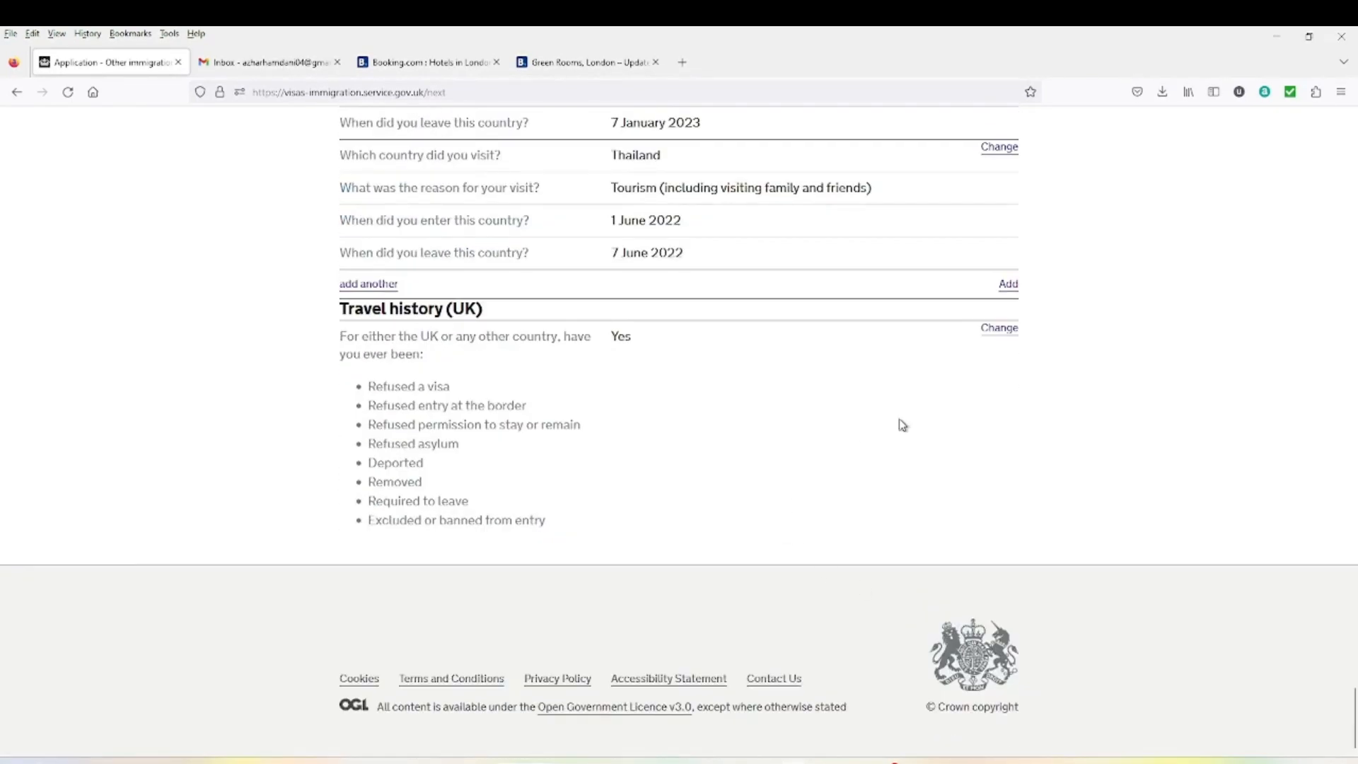
{"action": "left_click", "coordinate": [999, 328]}
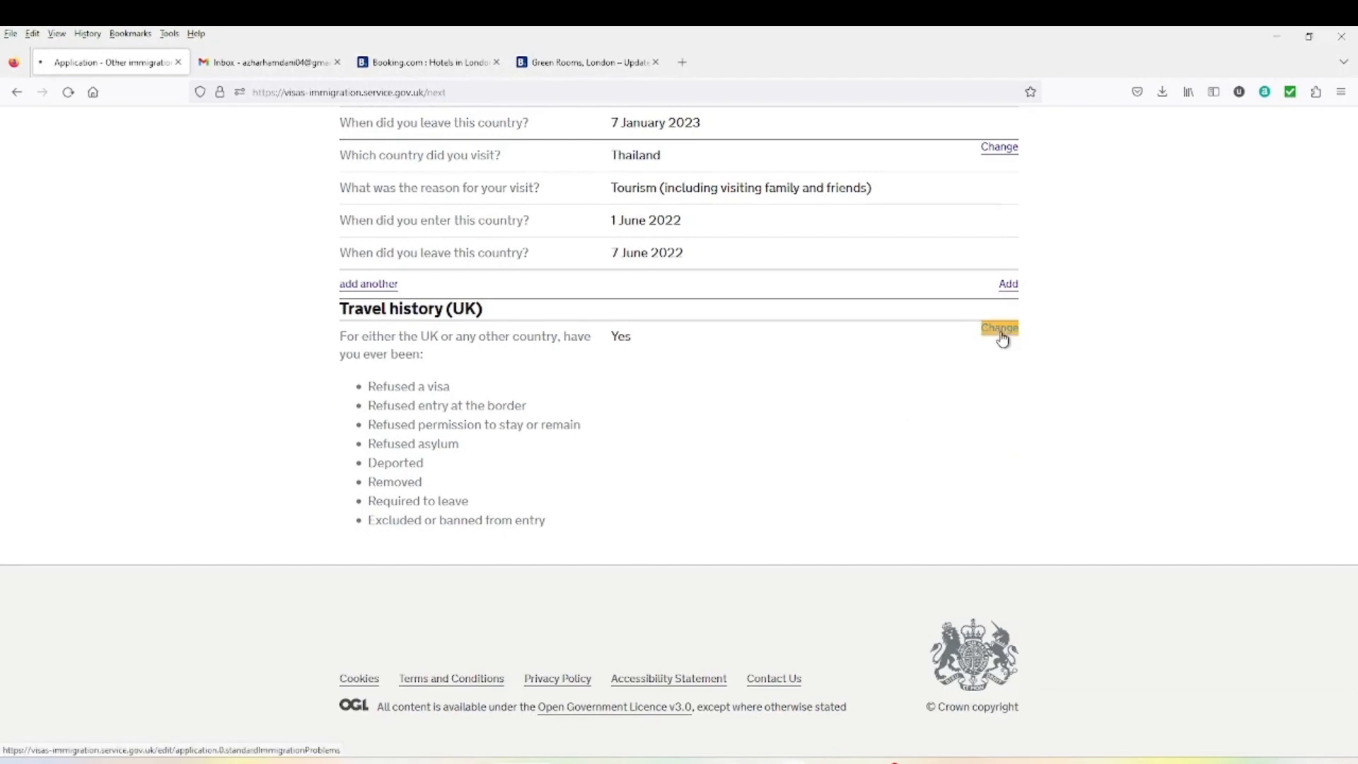
{"action": "scroll", "coordinate": [664, 518], "scroll_direction": "down", "scroll_amount": 5}
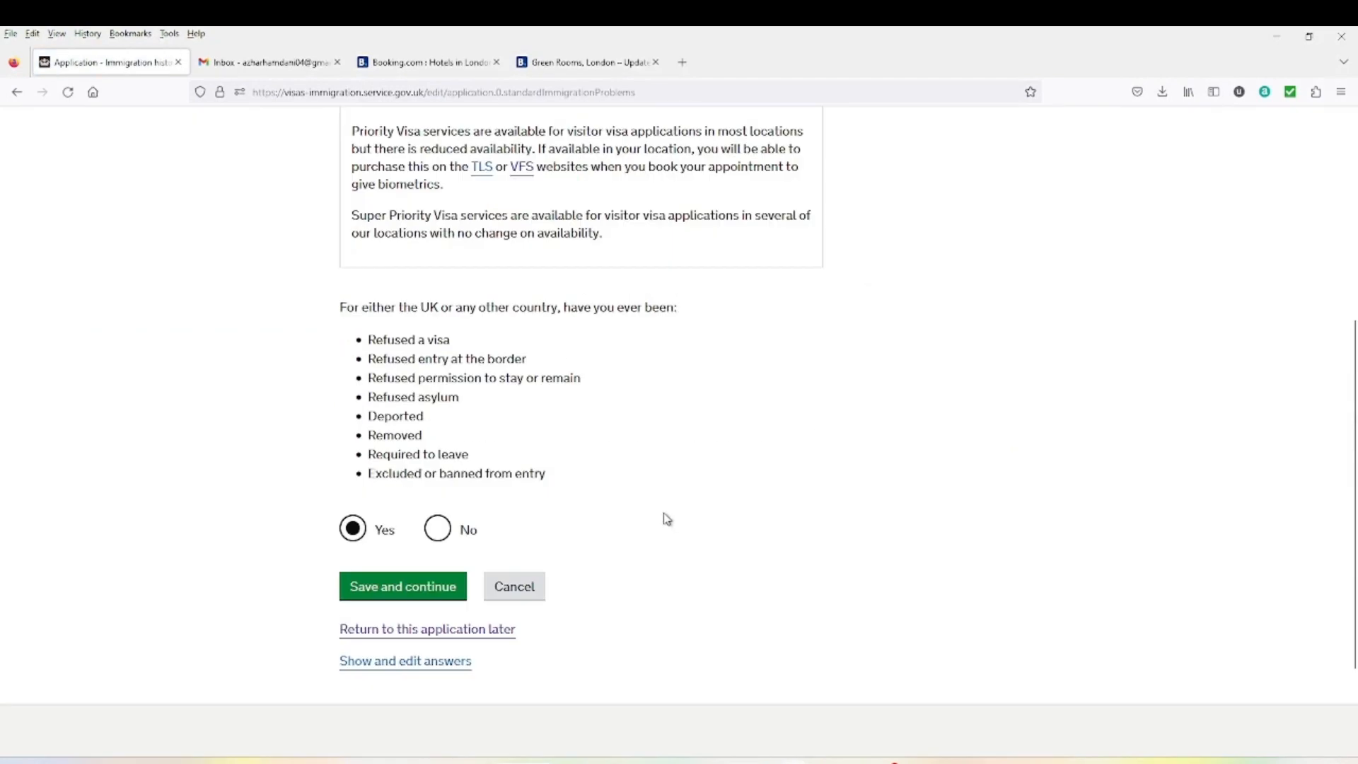
{"action": "left_click", "coordinate": [441, 534]}
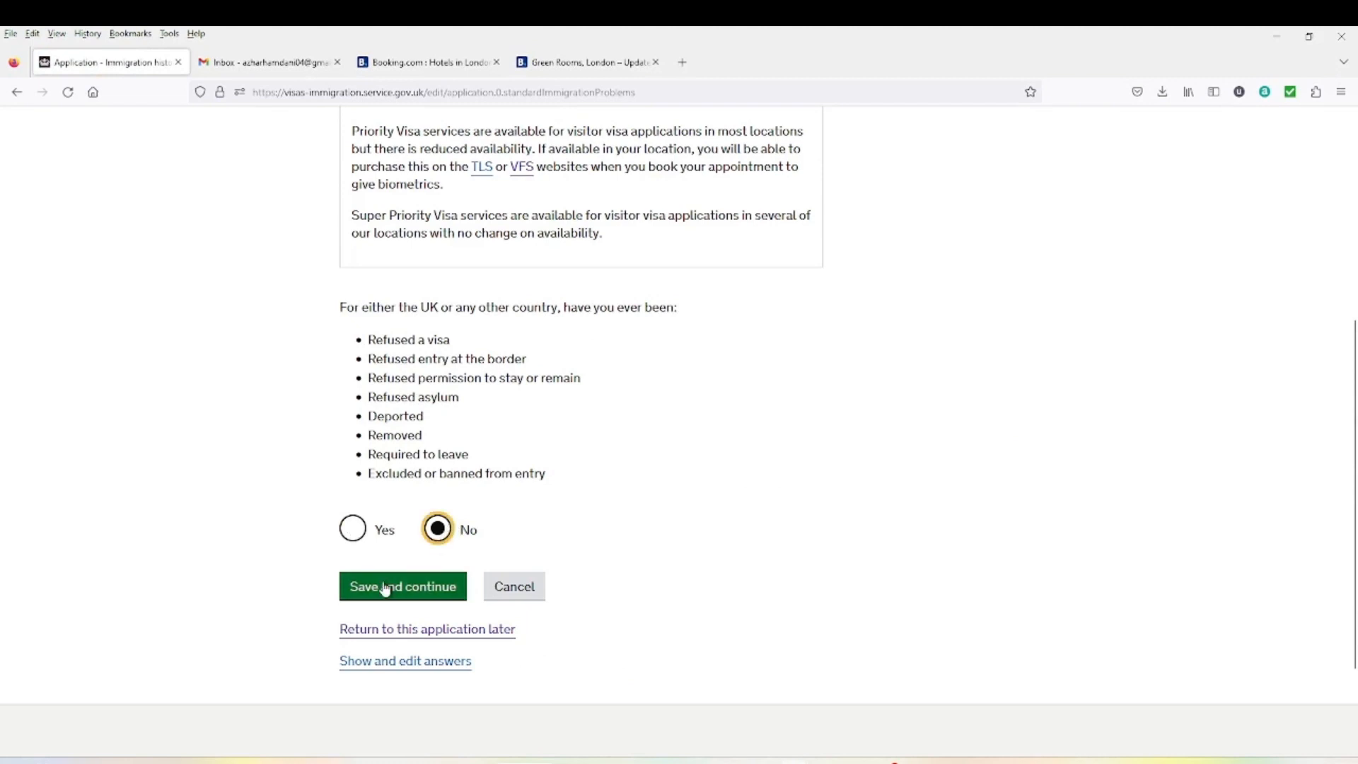
{"action": "left_click", "coordinate": [424, 596]}
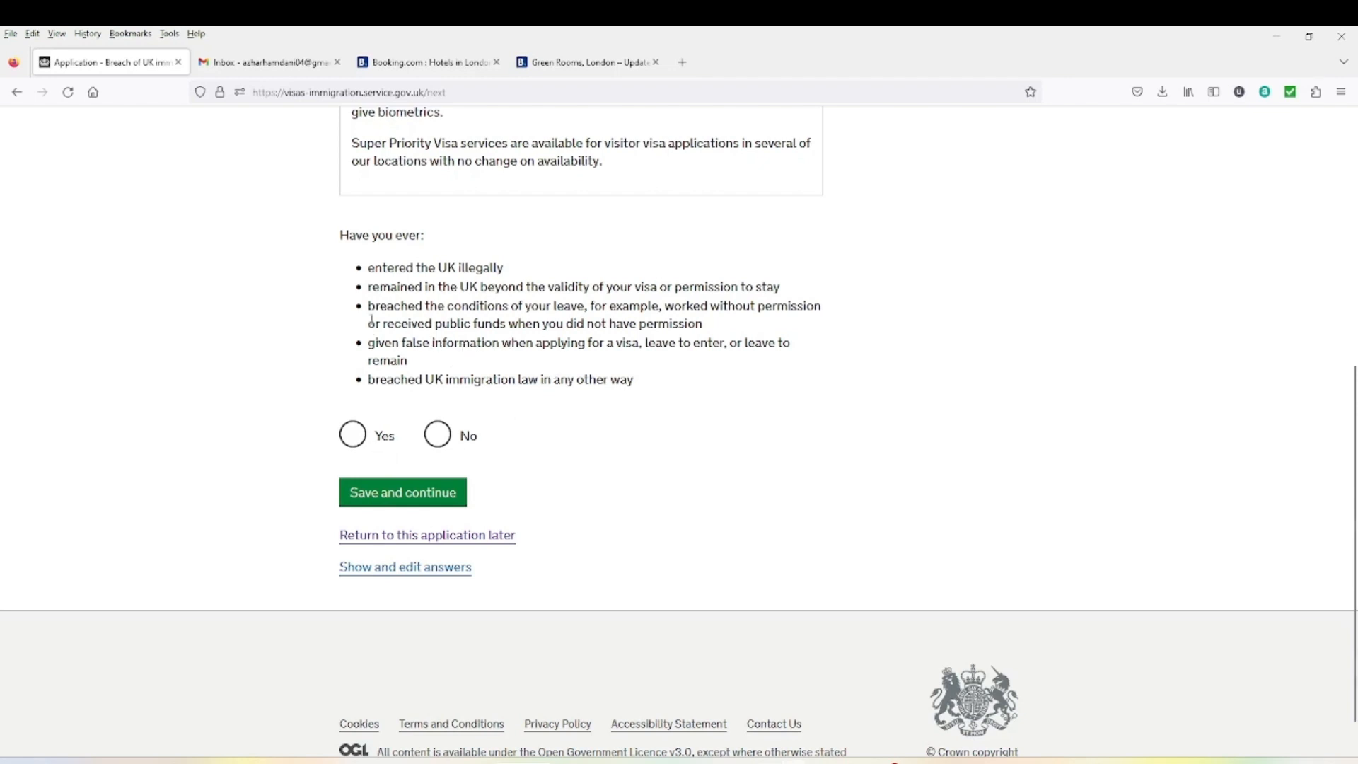
Answer Yes to having breached UK immigration law, save it and look through the follow-up details form
{"action": "left_click", "coordinate": [356, 447]}
{"action": "left_click", "coordinate": [381, 495]}
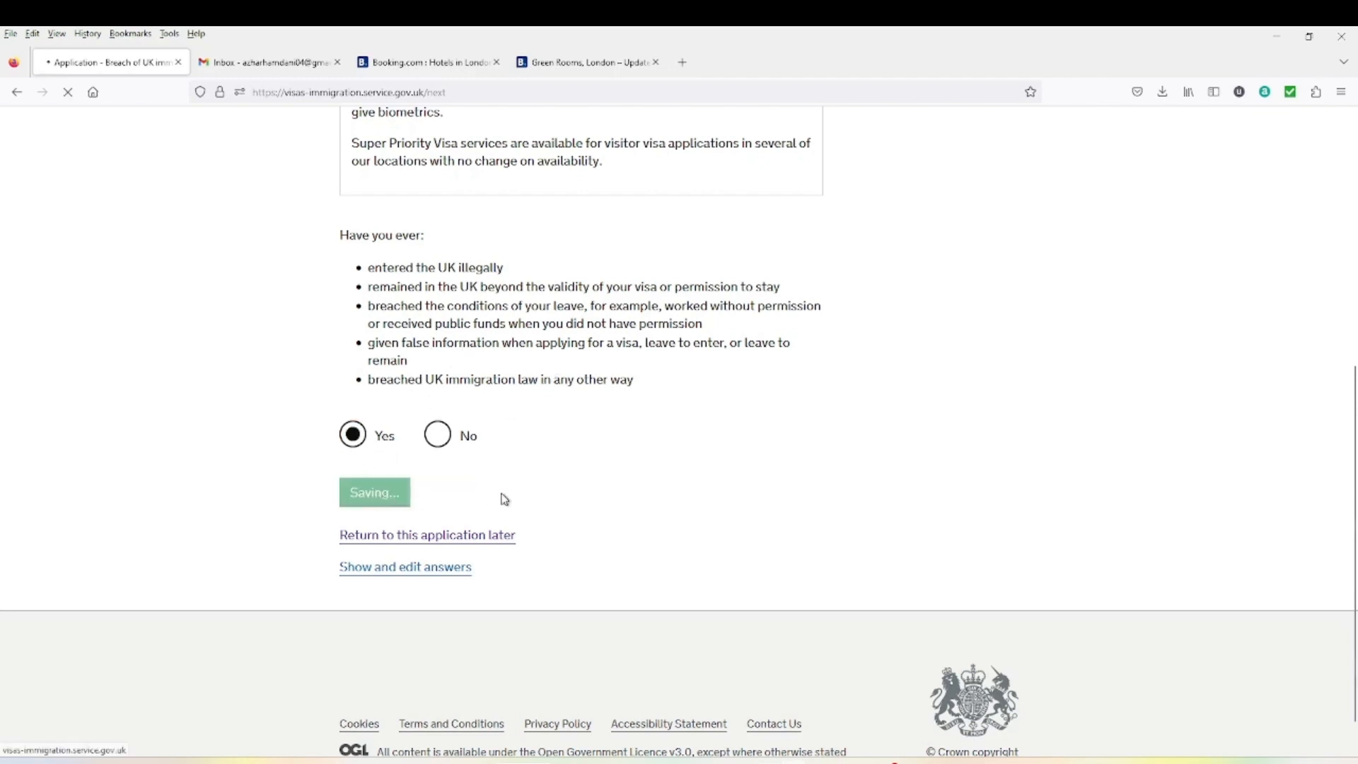
{"action": "scroll", "coordinate": [488, 542], "scroll_direction": "down", "scroll_amount": 3}
{"action": "scroll", "coordinate": [488, 541], "scroll_direction": "down", "scroll_amount": 6}
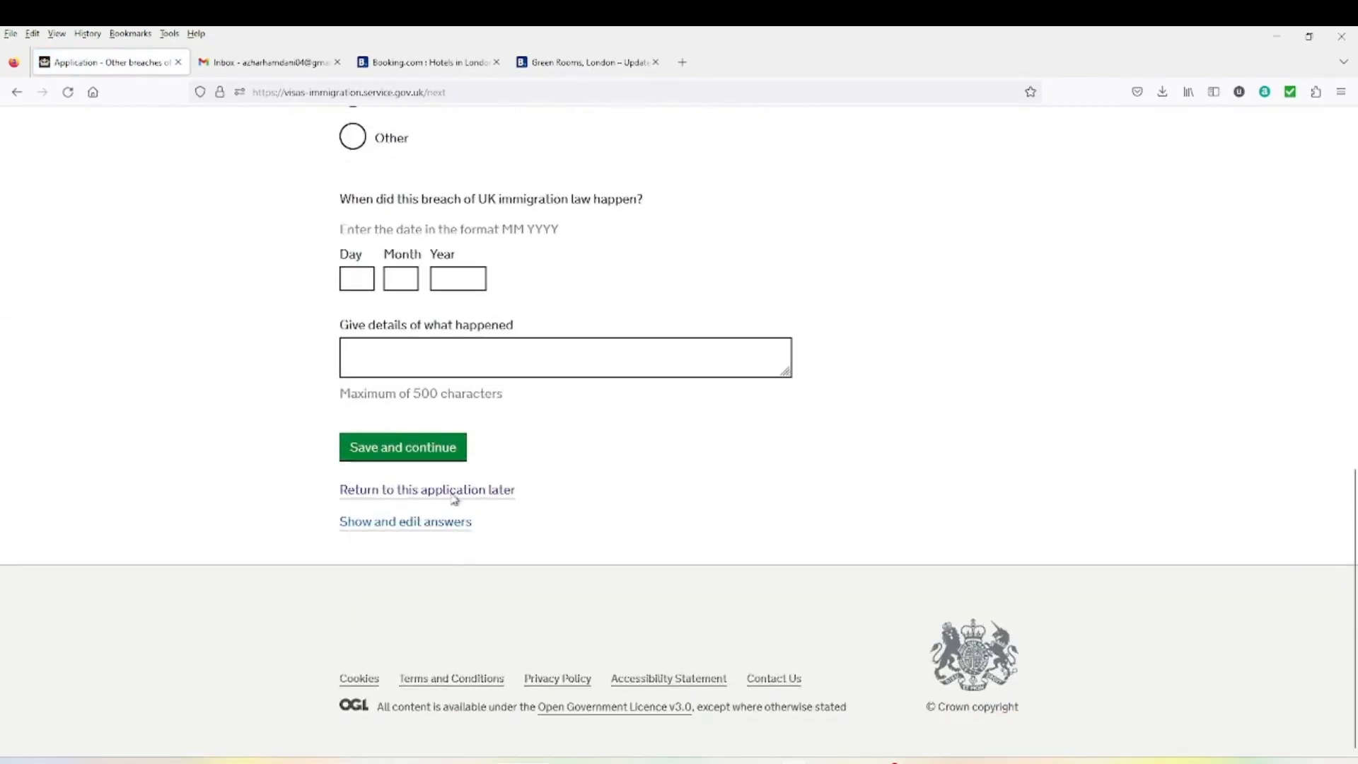
Reopen the breach of UK immigration law question from the answer summary, change the answer to No and save it
{"action": "left_click", "coordinate": [450, 527]}
{"action": "scroll", "coordinate": [750, 553], "scroll_direction": "down", "scroll_amount": 15}
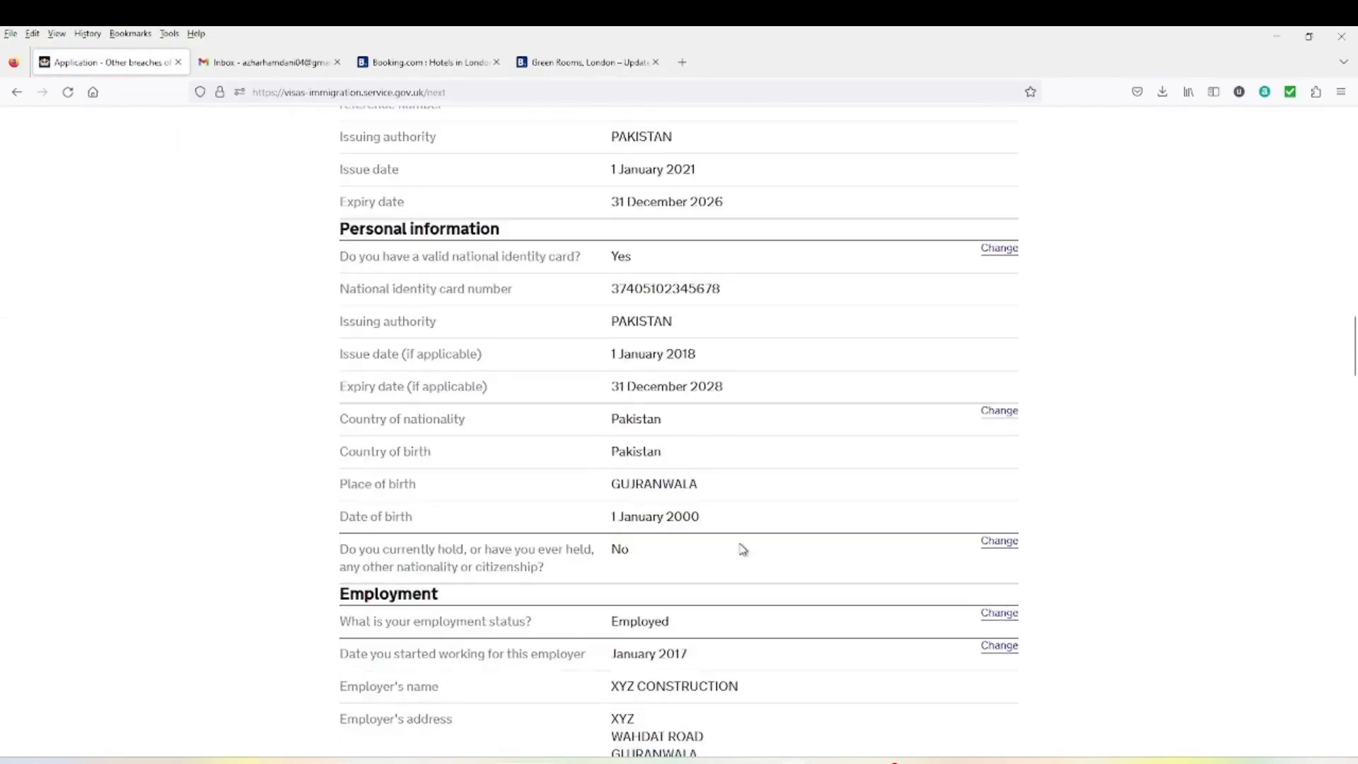
{"action": "scroll", "coordinate": [736, 550], "scroll_direction": "down", "scroll_amount": 15}
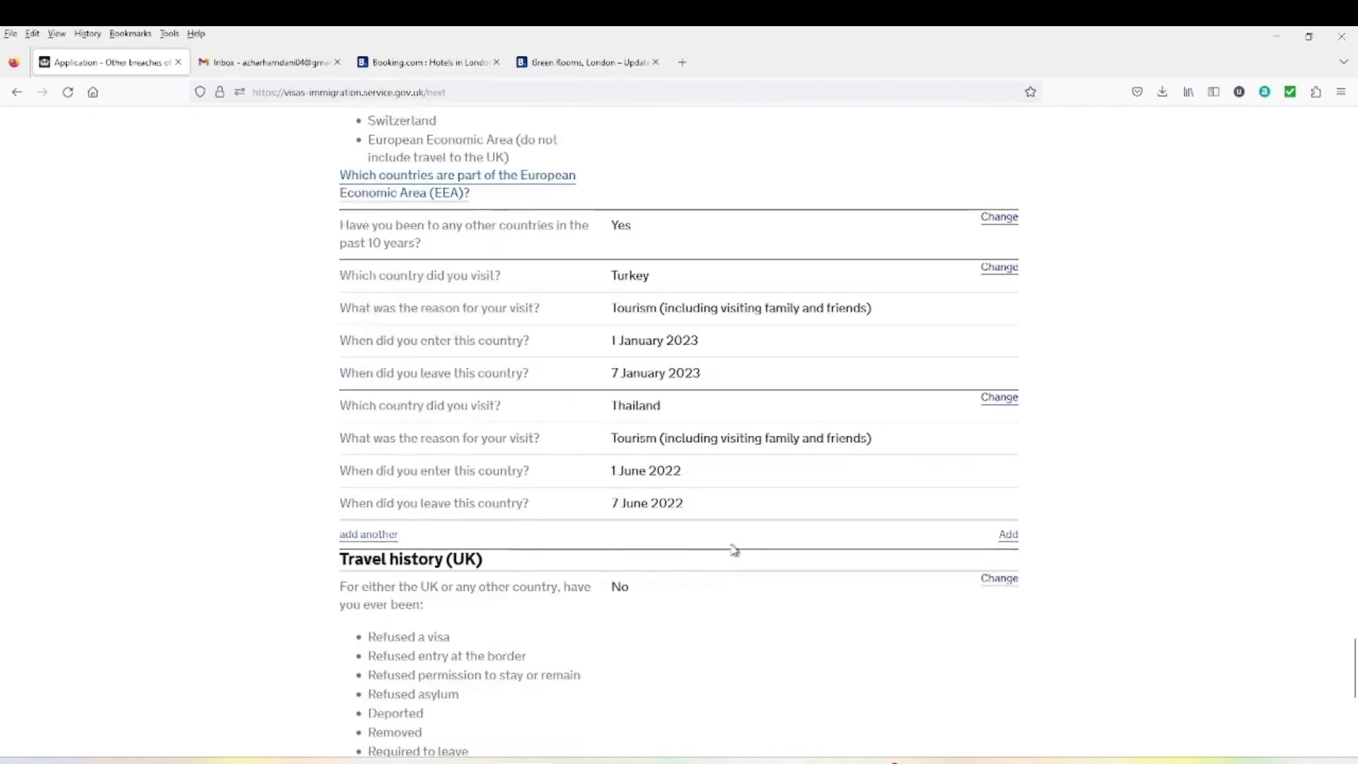
{"action": "left_click", "coordinate": [990, 289]}
{"action": "scroll", "coordinate": [570, 485], "scroll_direction": "down", "scroll_amount": 3}
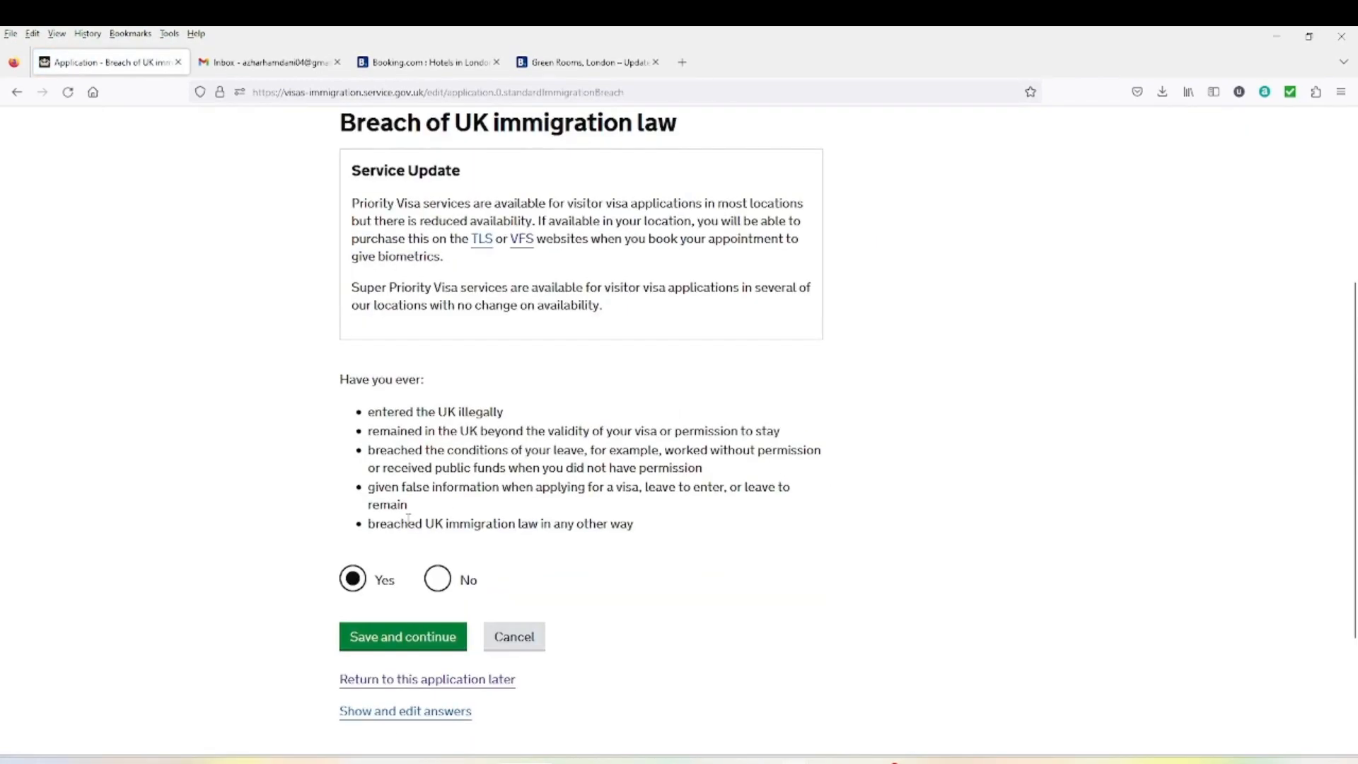
{"action": "left_click", "coordinate": [438, 578]}
{"action": "left_click", "coordinate": [380, 640]}
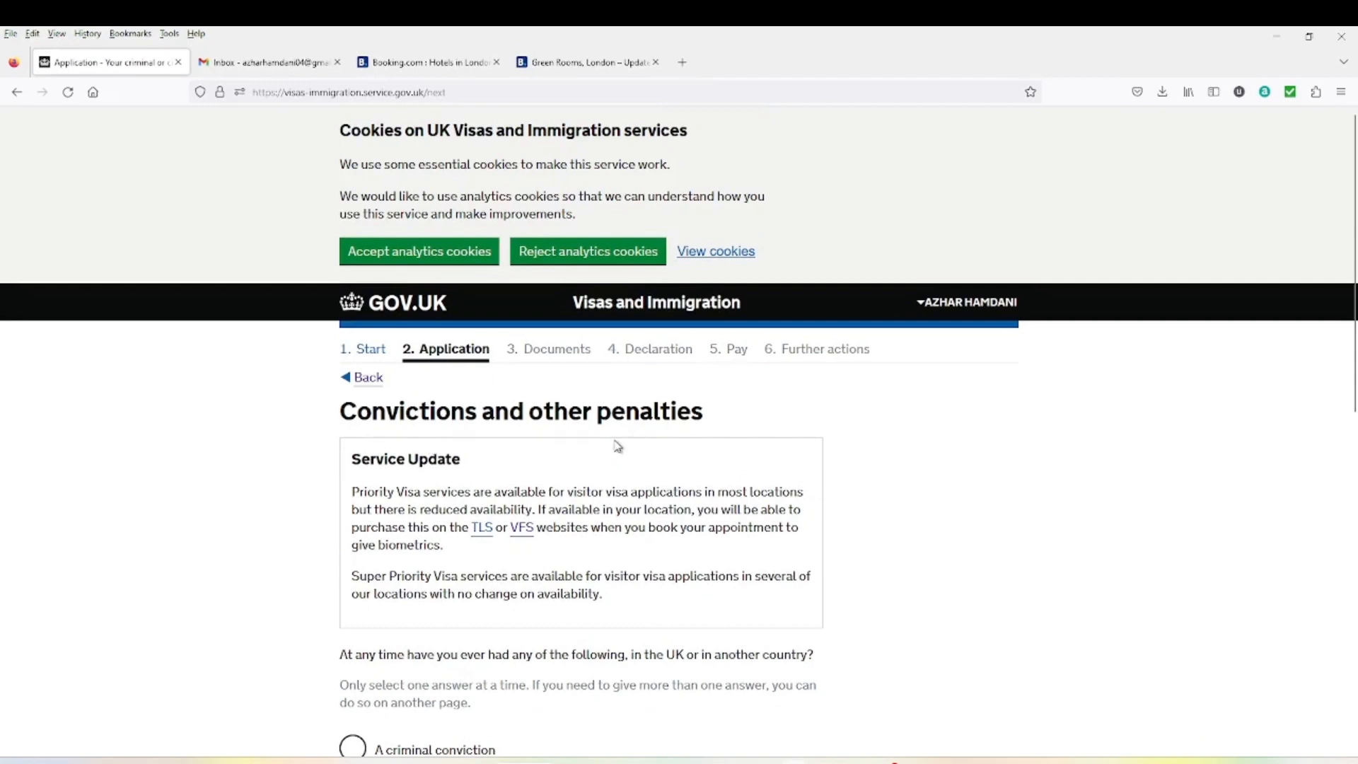
Declare never having had any of the listed convictions or other penalties, and save the answer
{"action": "scroll", "coordinate": [668, 462], "scroll_direction": "down", "scroll_amount": 3}
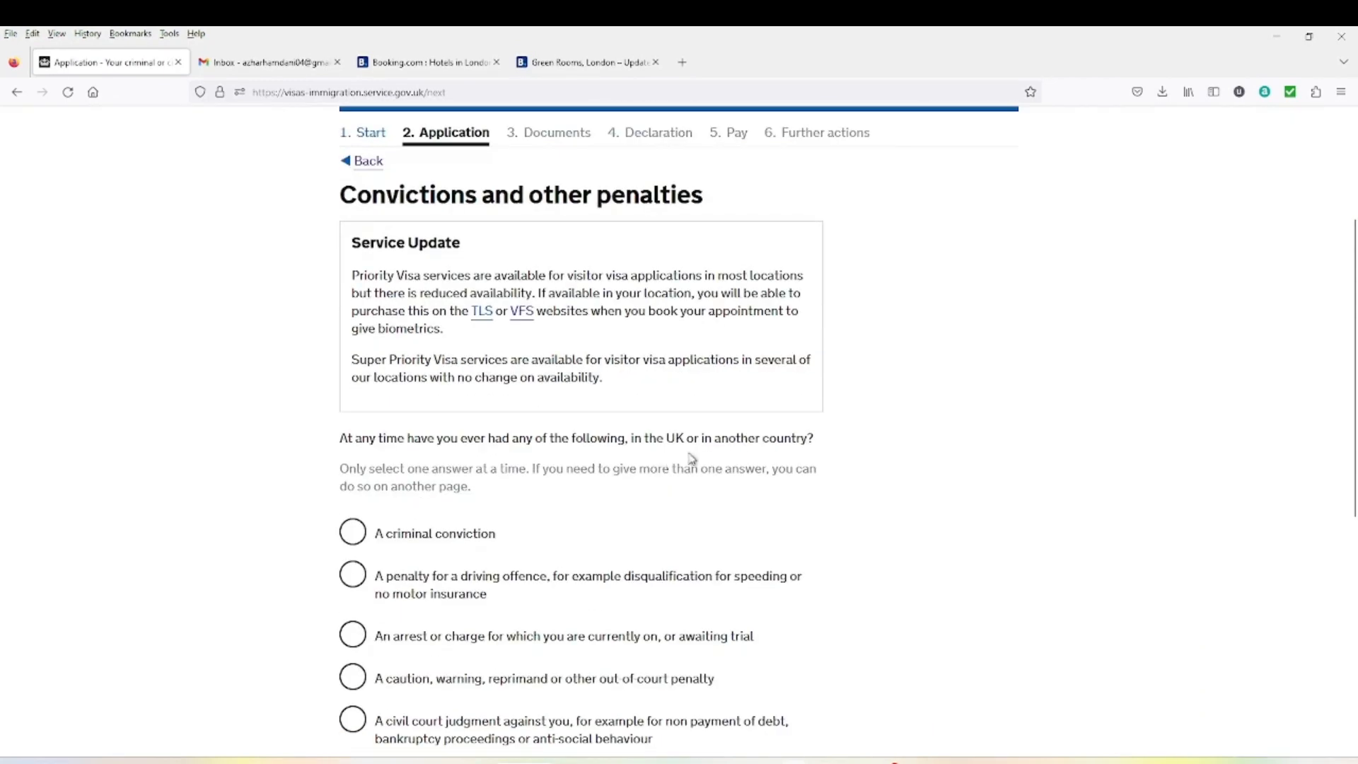
{"action": "scroll", "coordinate": [546, 425], "scroll_direction": "down", "scroll_amount": 4}
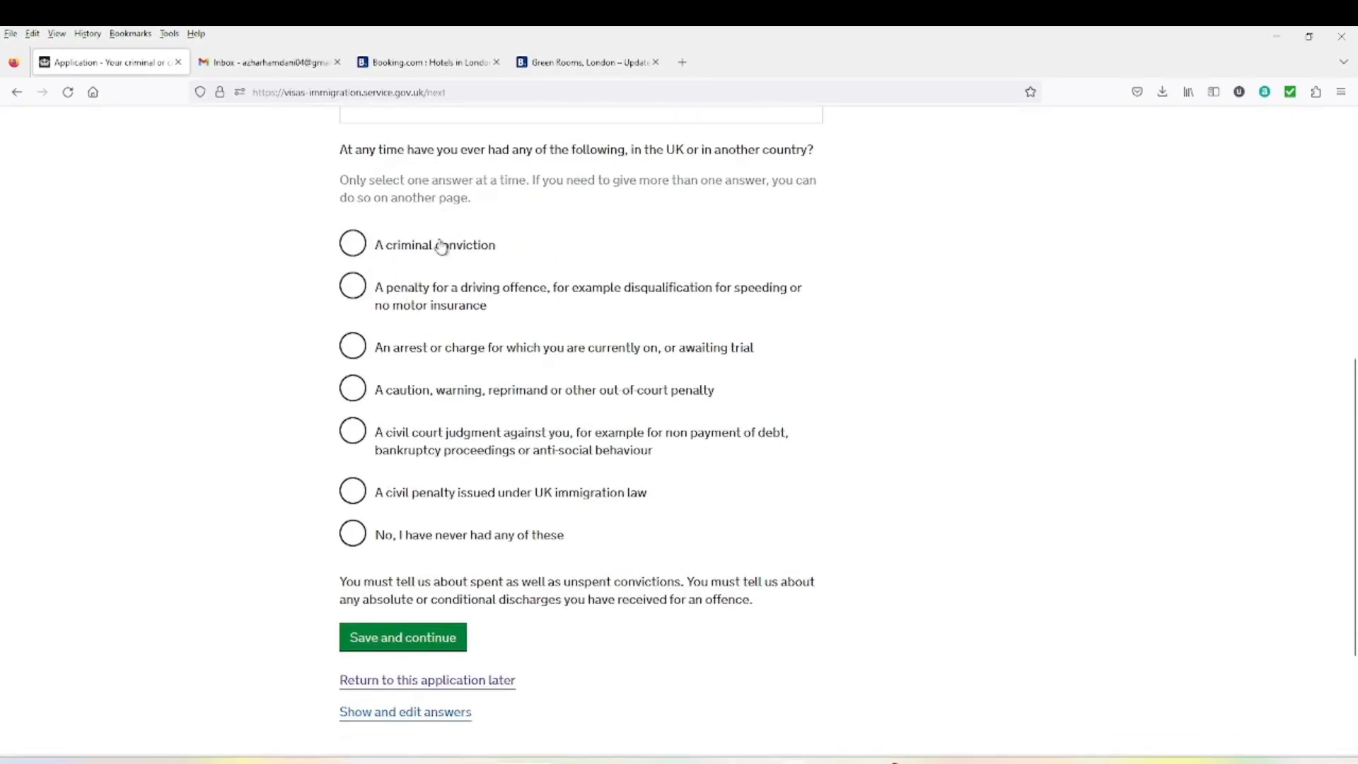
{"action": "left_click", "coordinate": [356, 542]}
{"action": "left_click", "coordinate": [392, 639]}
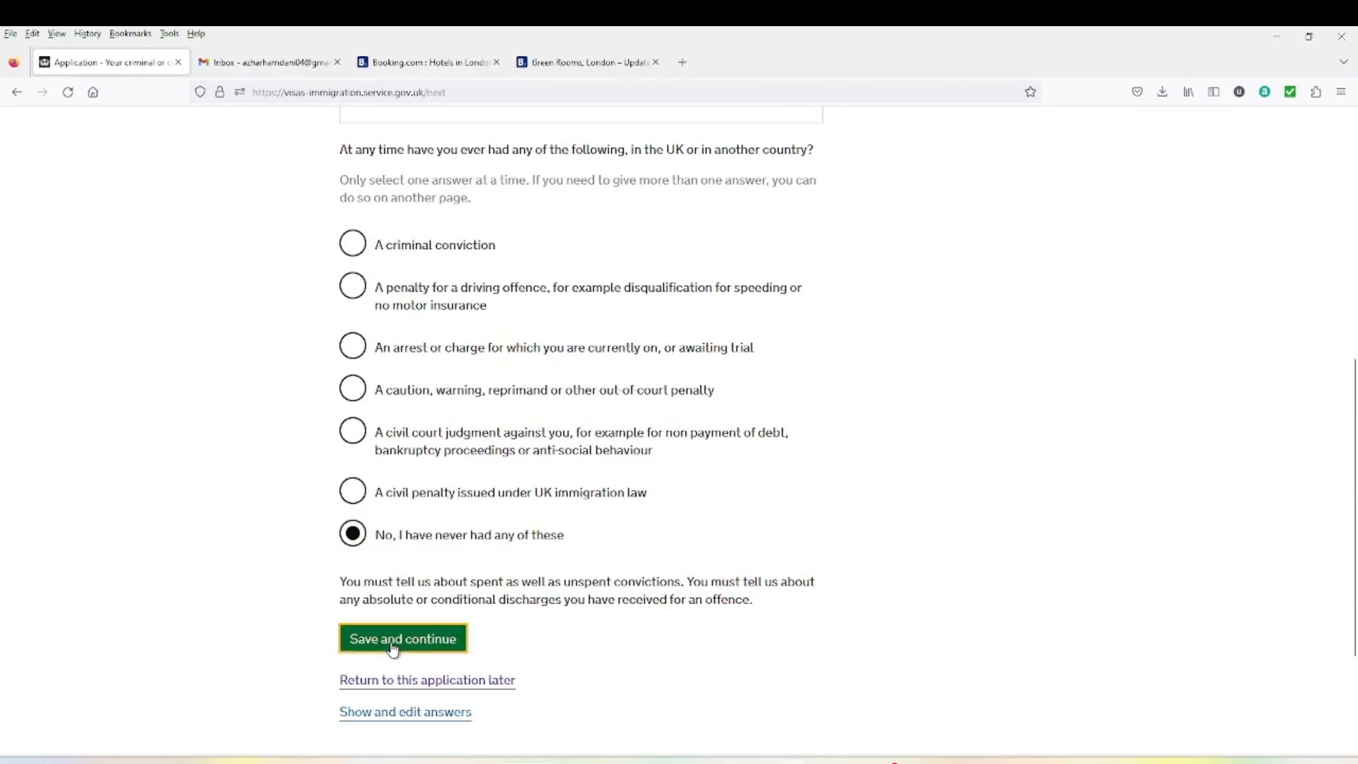
Answer No to involvement in war crimes, confirm having read the war crimes information and guidance, and save
{"action": "scroll", "coordinate": [426, 260], "scroll_direction": "down", "scroll_amount": 3}
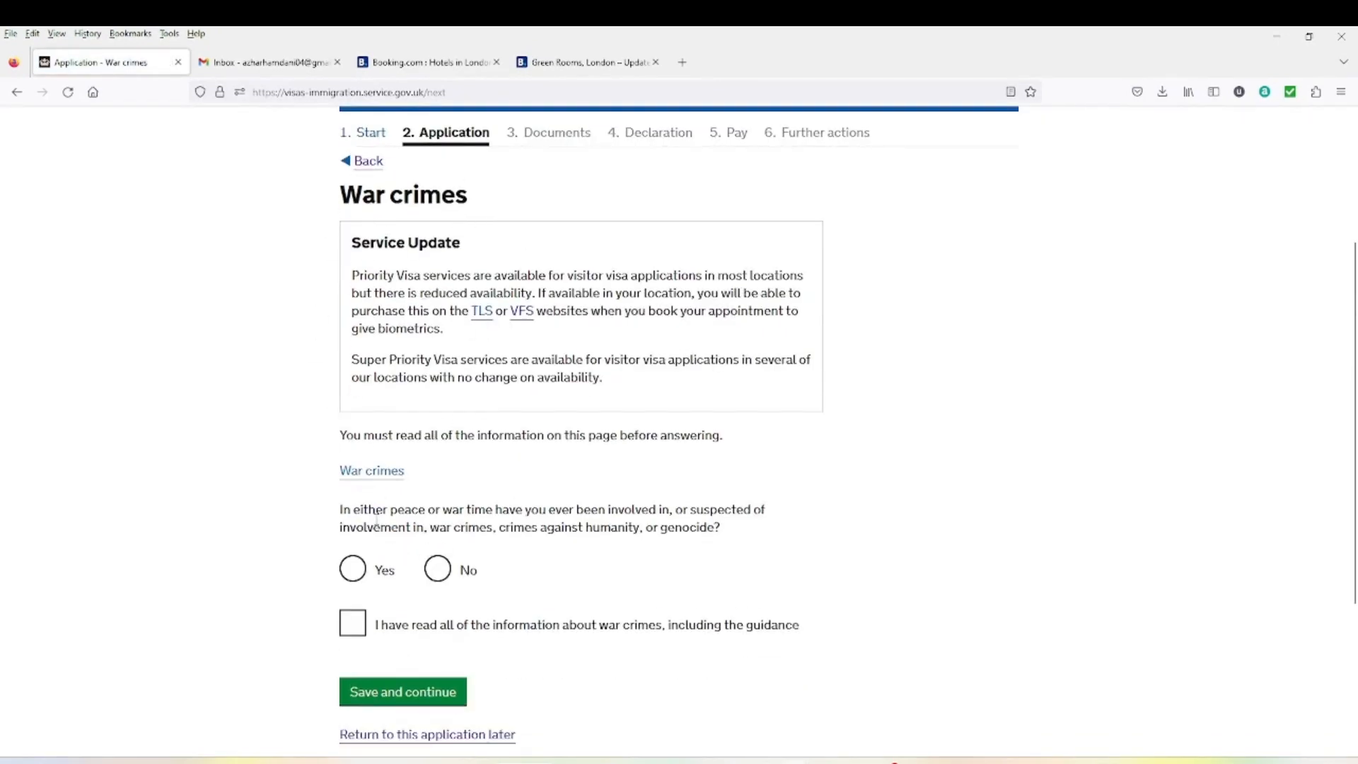
{"action": "left_click", "coordinate": [439, 571]}
{"action": "left_click", "coordinate": [352, 622]}
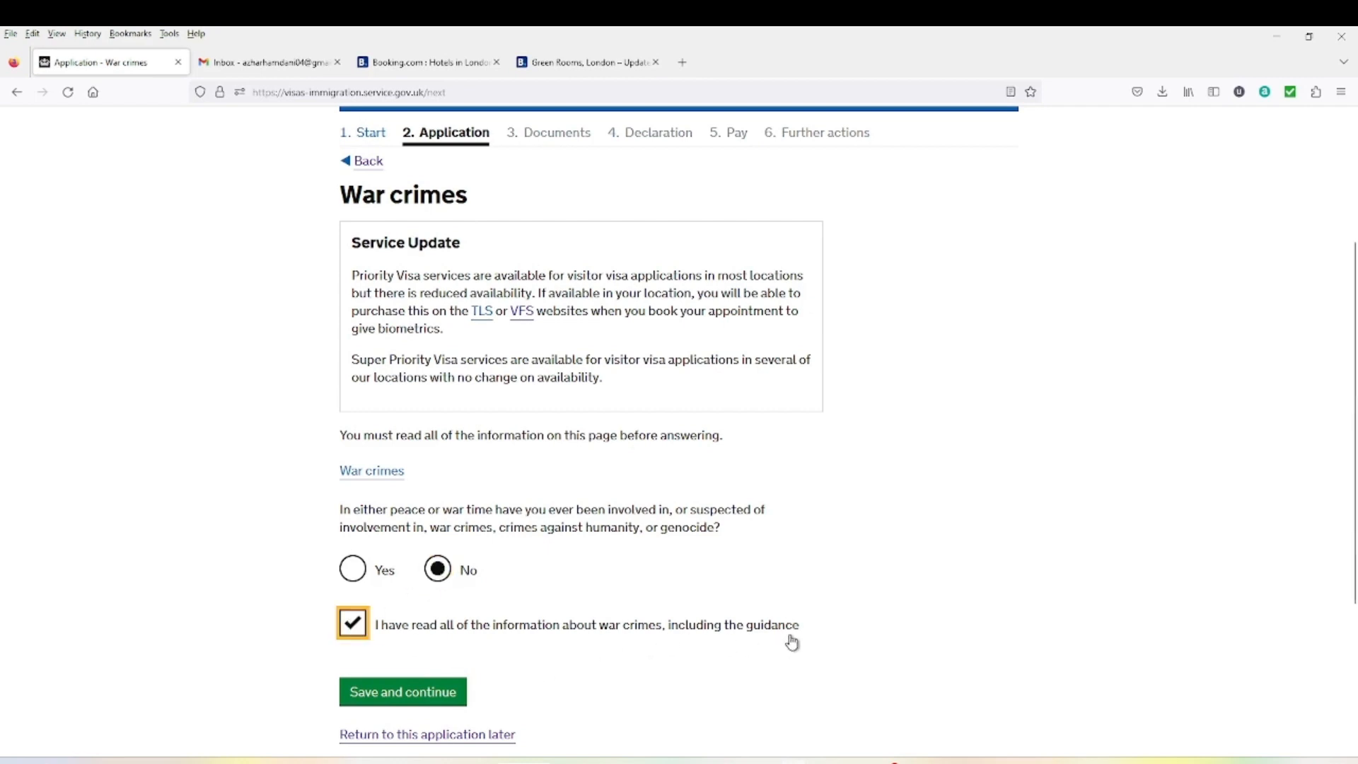
{"action": "left_click", "coordinate": [431, 700]}
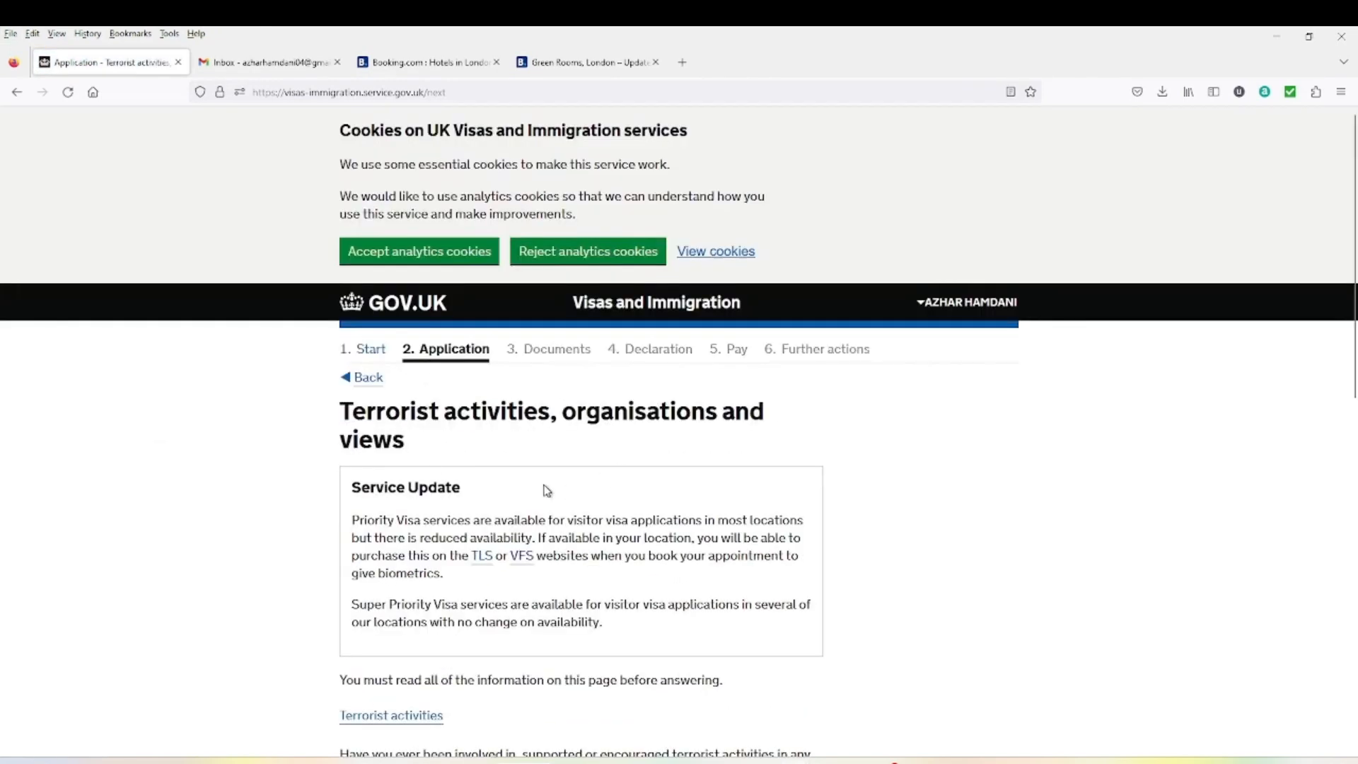
Answer No to all three questions on terrorist activities, organisations and views, confirm having read the information and guidance, and save
{"action": "scroll", "coordinate": [548, 492], "scroll_direction": "down", "scroll_amount": 3}
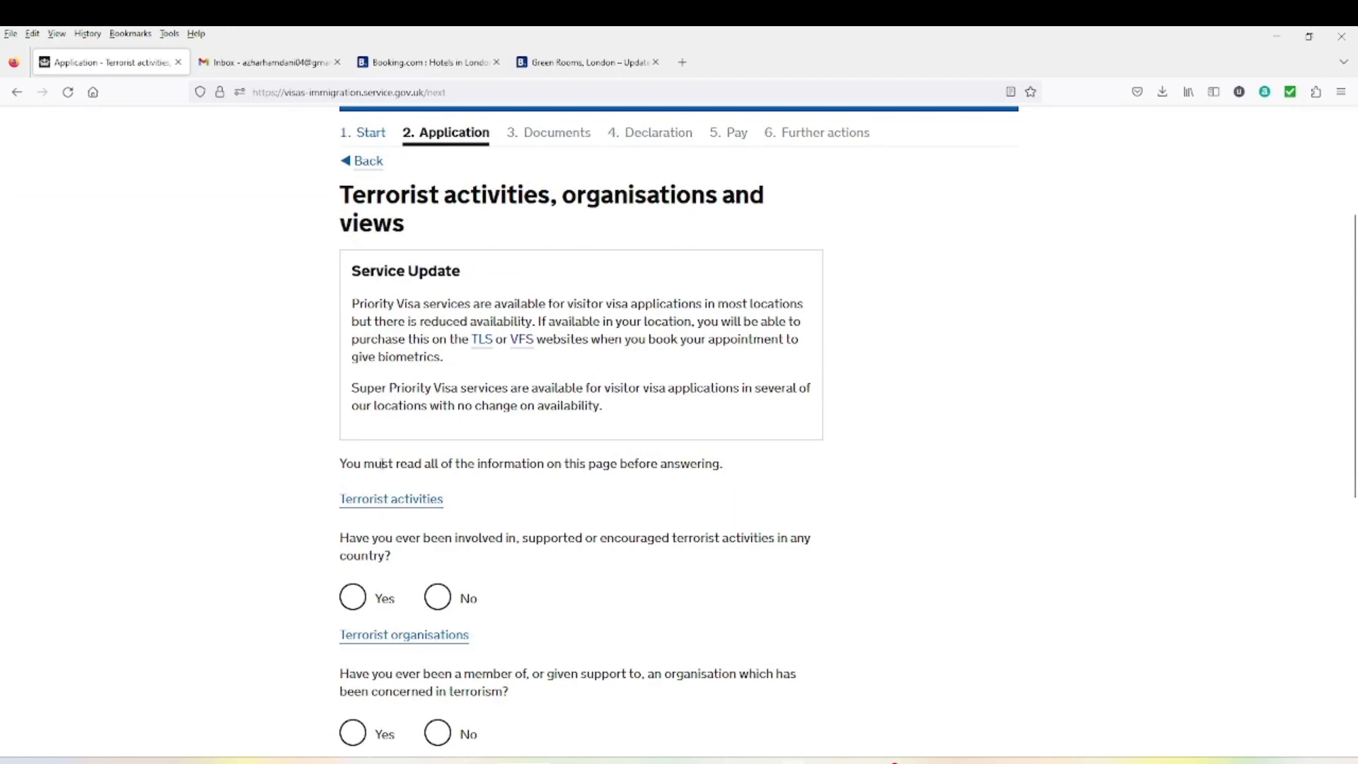
{"action": "scroll", "coordinate": [400, 435], "scroll_direction": "down", "scroll_amount": 2}
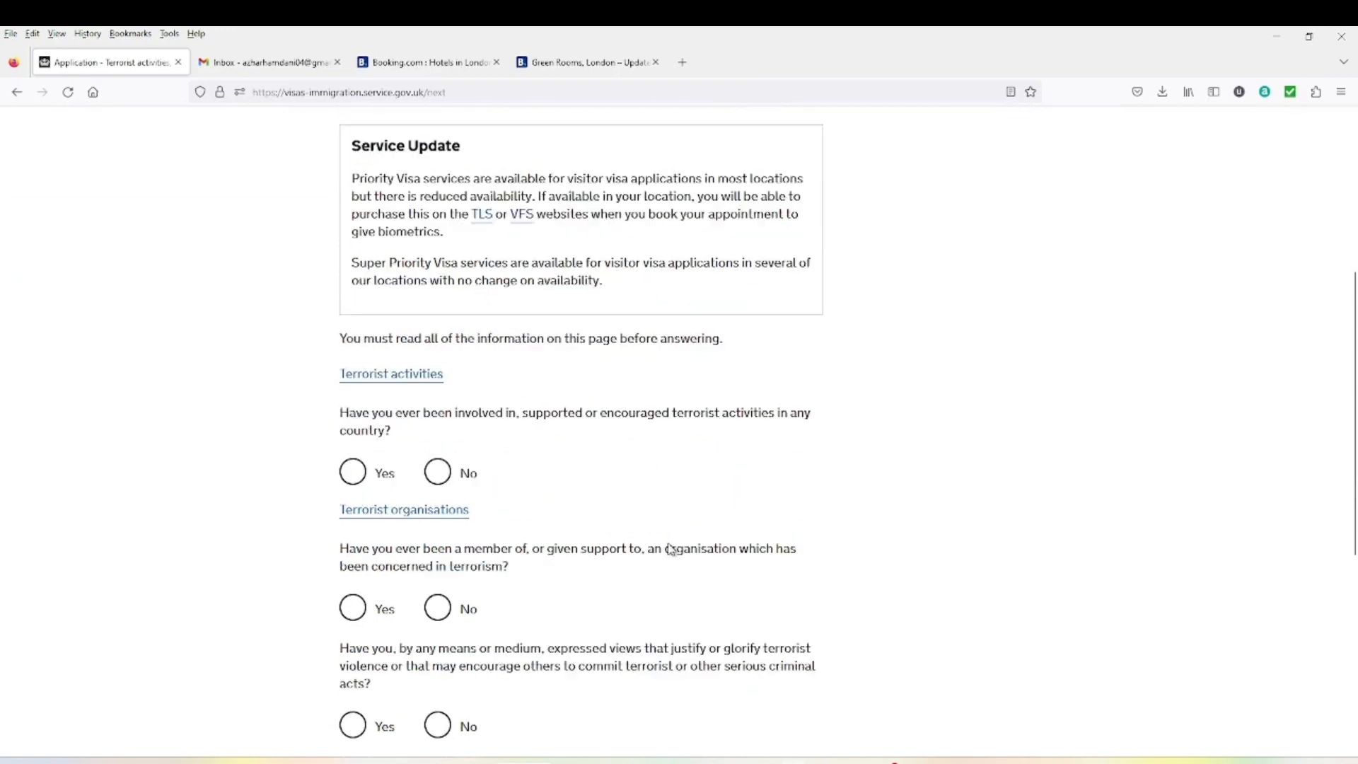
{"action": "left_click", "coordinate": [437, 454]}
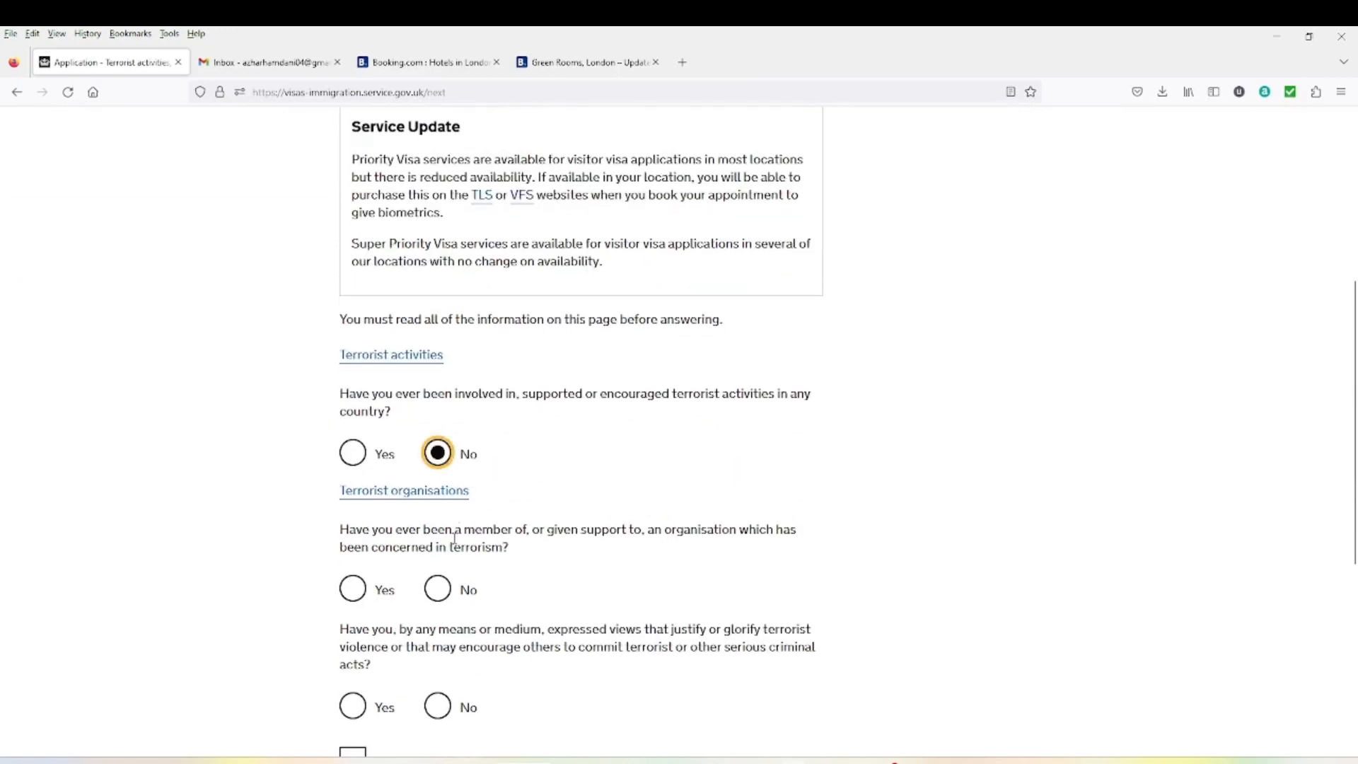
{"action": "left_click", "coordinate": [444, 591]}
{"action": "scroll", "coordinate": [486, 609], "scroll_direction": "down", "scroll_amount": 1}
{"action": "scroll", "coordinate": [486, 609], "scroll_direction": "down", "scroll_amount": 1}
{"action": "left_click", "coordinate": [438, 561]}
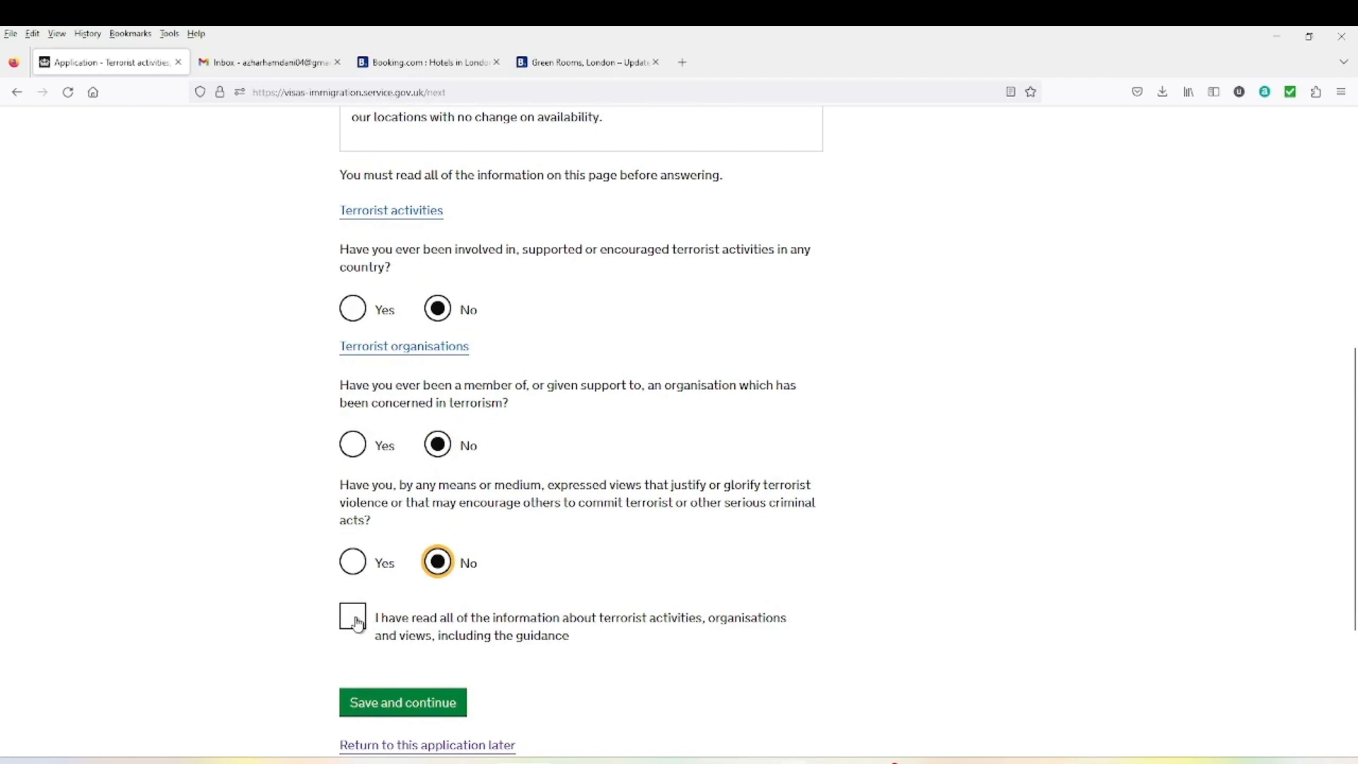
{"action": "left_click", "coordinate": [353, 563]}
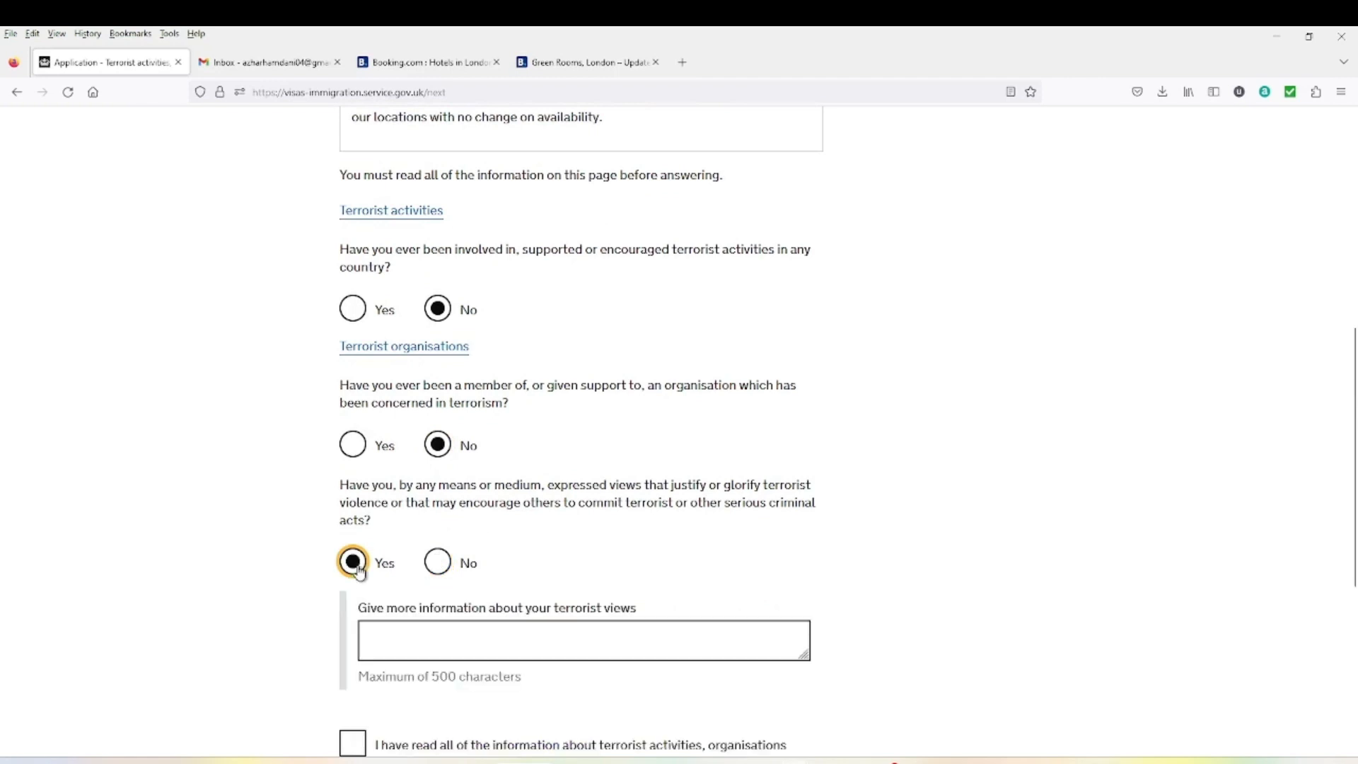
{"action": "left_click", "coordinate": [438, 566]}
{"action": "left_click", "coordinate": [361, 619]}
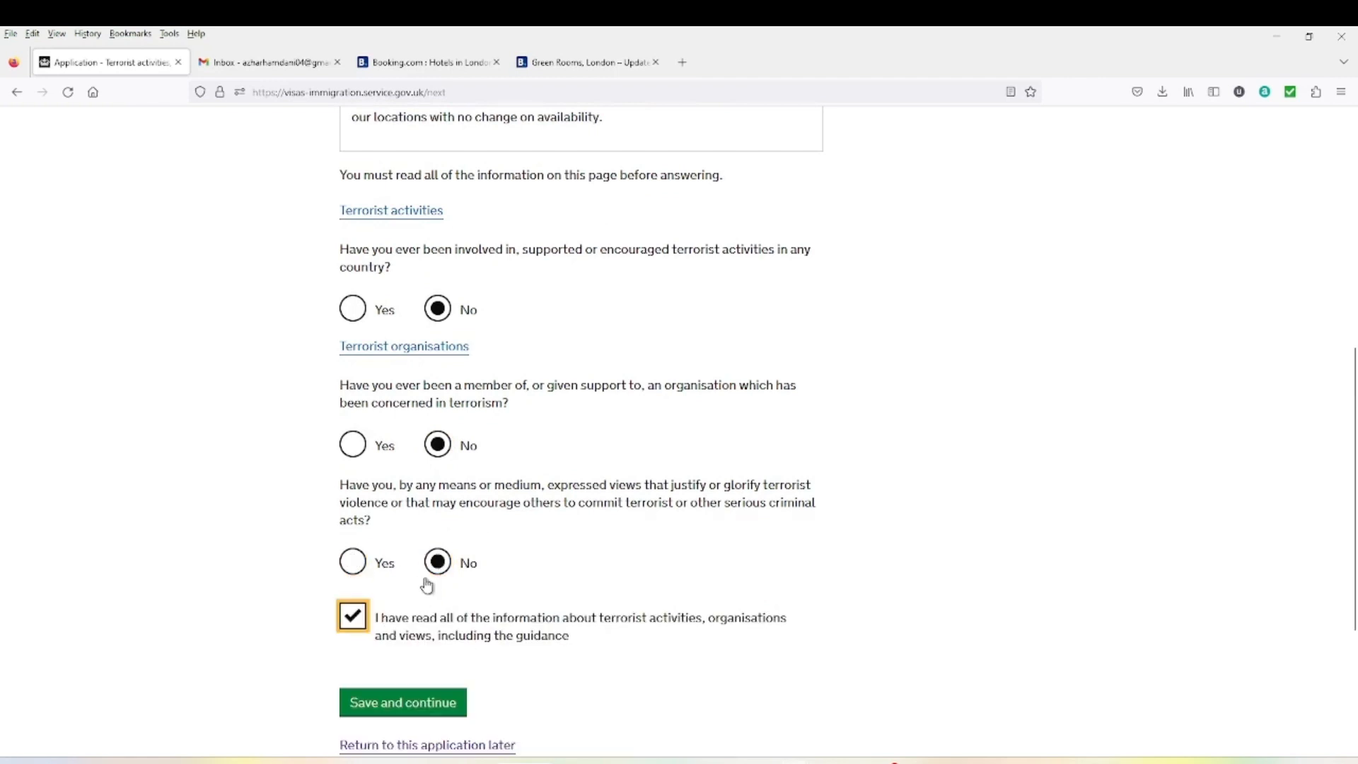
{"action": "left_click", "coordinate": [358, 626]}
{"action": "left_click", "coordinate": [358, 625]}
{"action": "left_click", "coordinate": [400, 707]}
Answer No to both extremist organisations and extremist views questions, confirm having read the information and guidance, and save
{"action": "scroll", "coordinate": [342, 524], "scroll_direction": "down", "scroll_amount": 2}
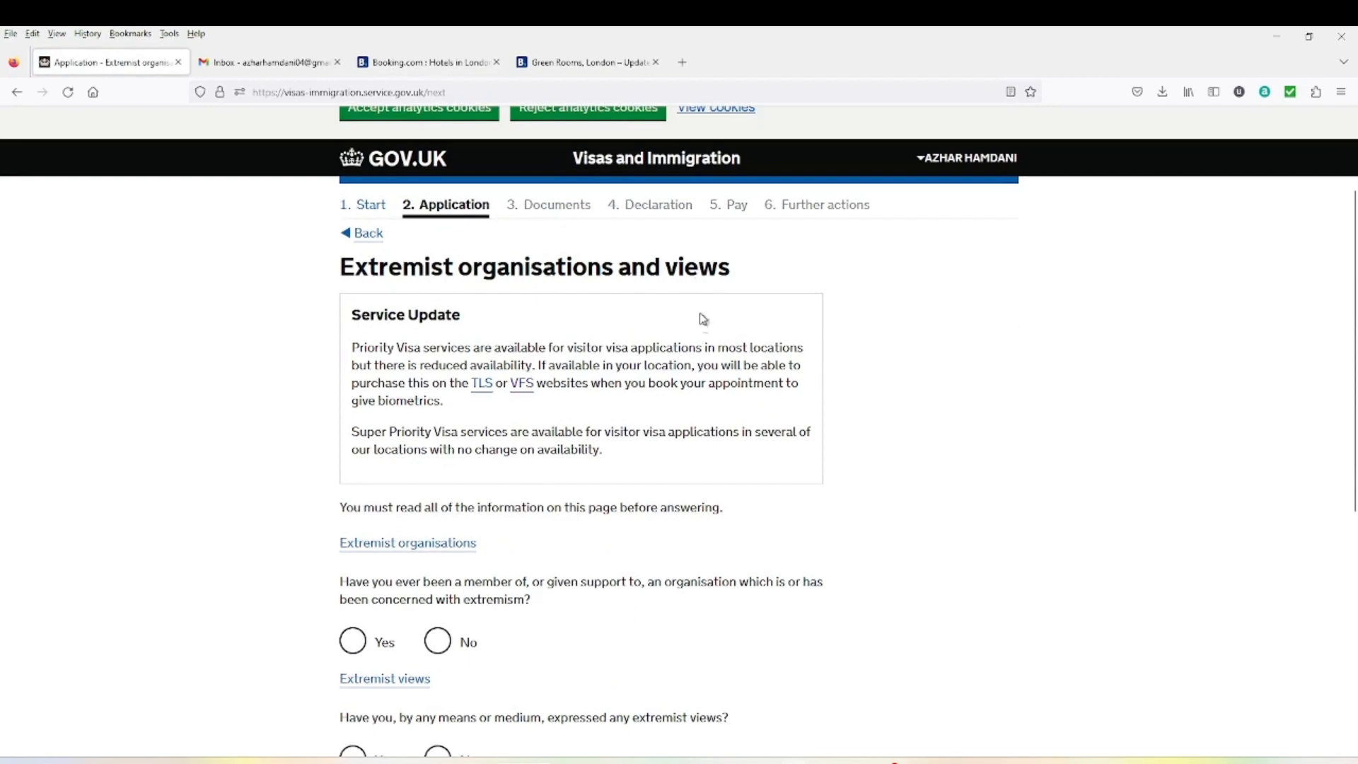
{"action": "scroll", "coordinate": [569, 526], "scroll_direction": "down", "scroll_amount": 3}
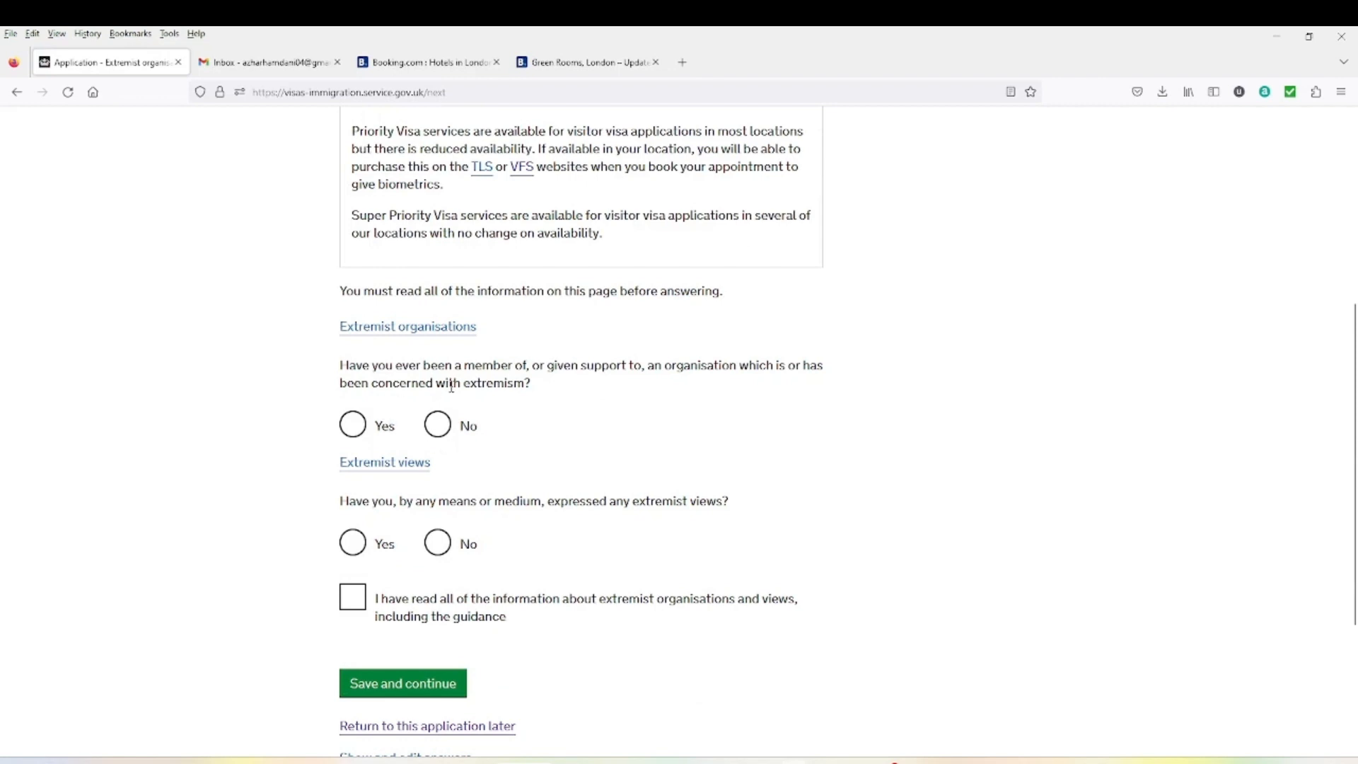
{"action": "left_click", "coordinate": [437, 424]}
{"action": "left_click", "coordinate": [439, 550]}
{"action": "left_click", "coordinate": [351, 599]}
{"action": "scroll", "coordinate": [349, 597], "scroll_direction": "down", "scroll_amount": 2}
{"action": "left_click", "coordinate": [399, 550]}
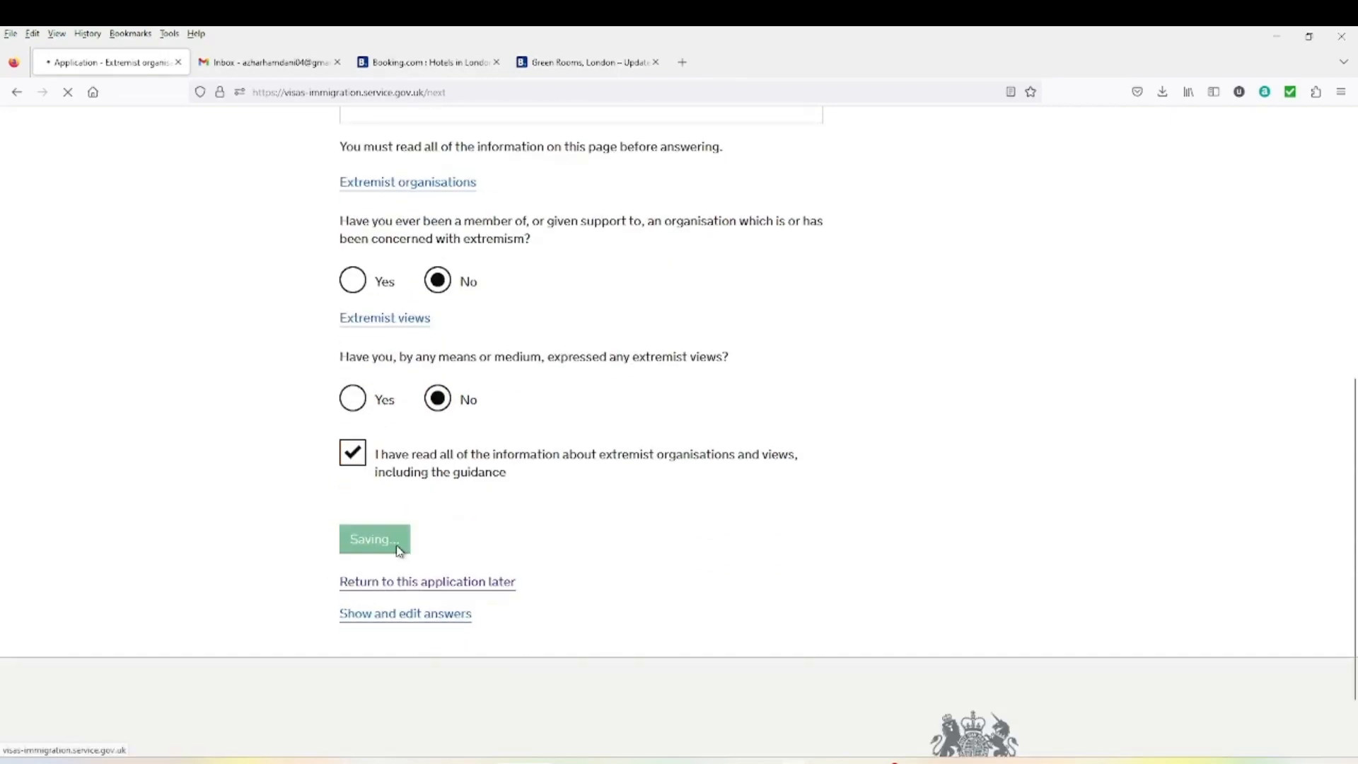
Answer No to all three questions about being a person of good character and save the answers
{"action": "scroll", "coordinate": [392, 549], "scroll_direction": "down", "scroll_amount": 3}
{"action": "scroll", "coordinate": [393, 549], "scroll_direction": "up", "scroll_amount": 2}
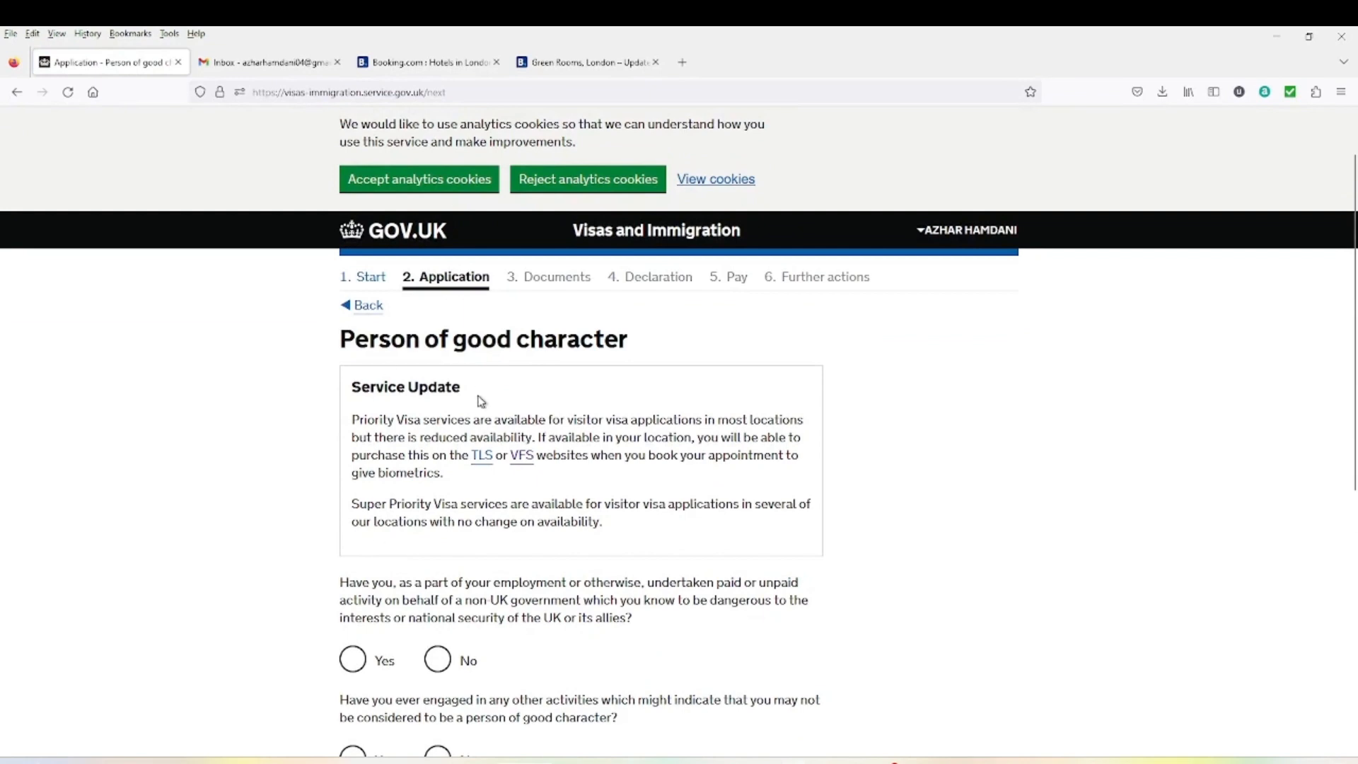
{"action": "scroll", "coordinate": [410, 469], "scroll_direction": "down", "scroll_amount": 1}
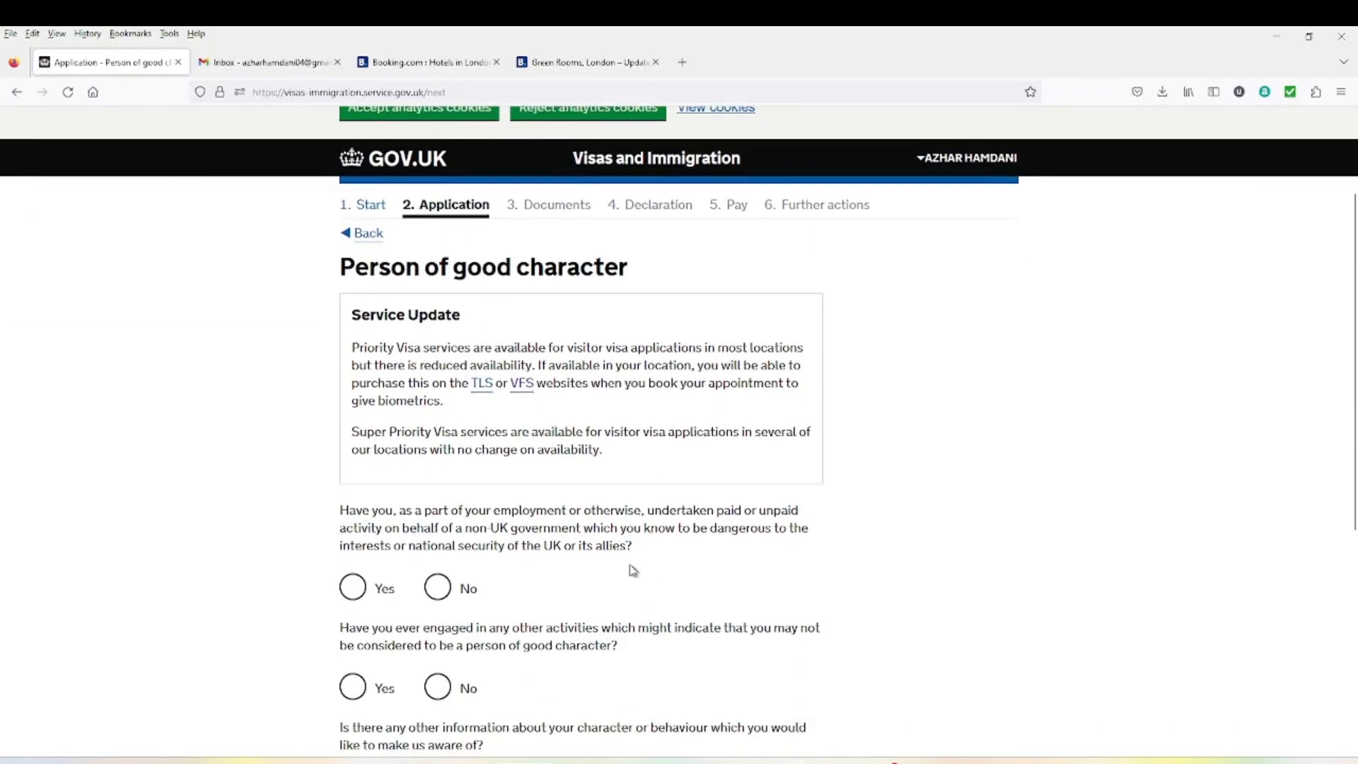
{"action": "scroll", "coordinate": [438, 481], "scroll_direction": "down", "scroll_amount": 2}
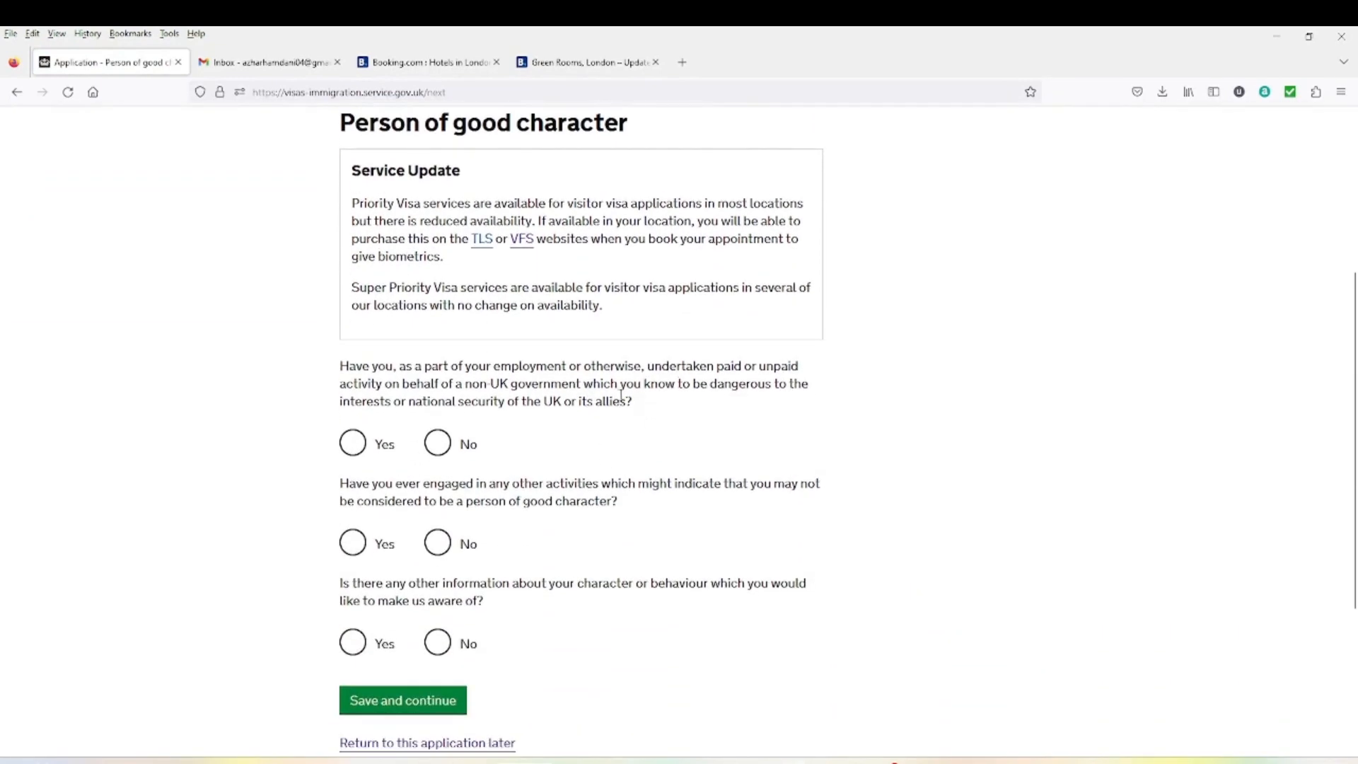
{"action": "left_click", "coordinate": [438, 450]}
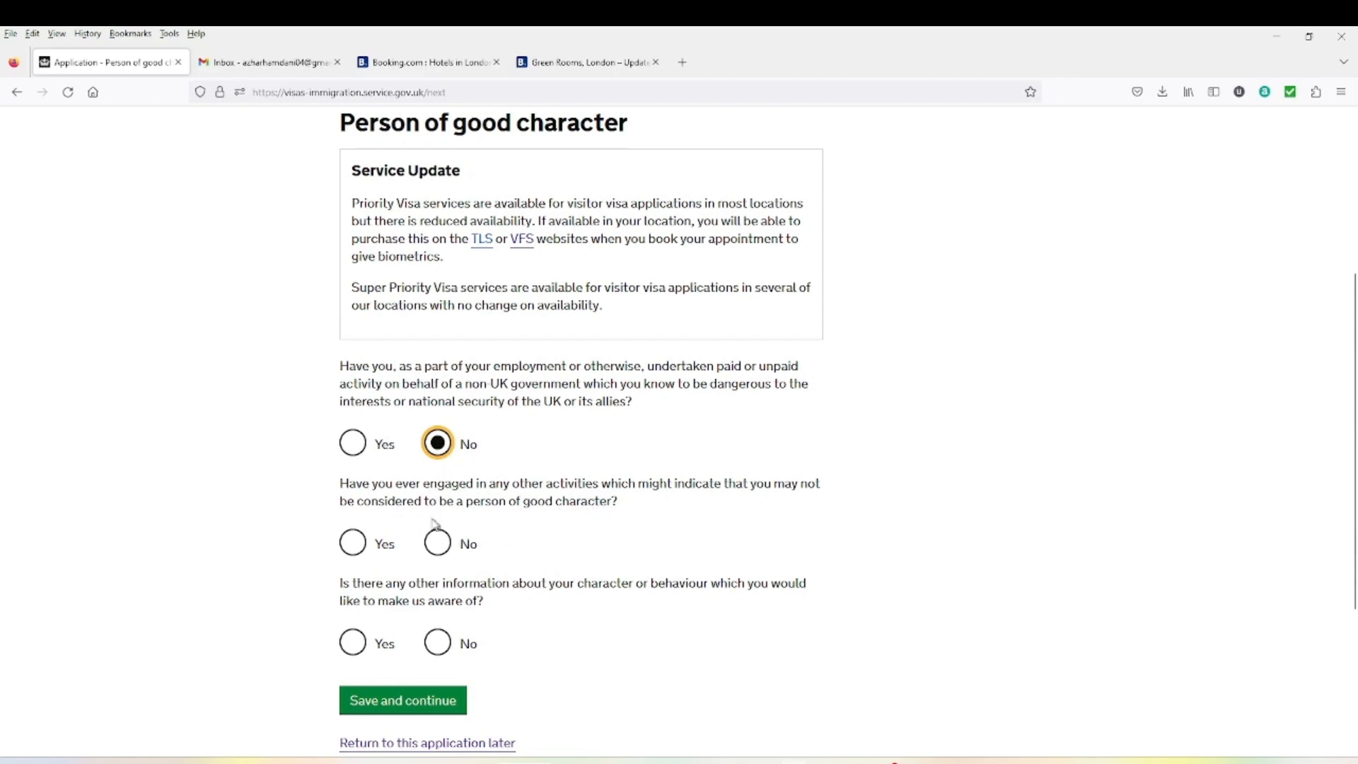
{"action": "left_click", "coordinate": [438, 553]}
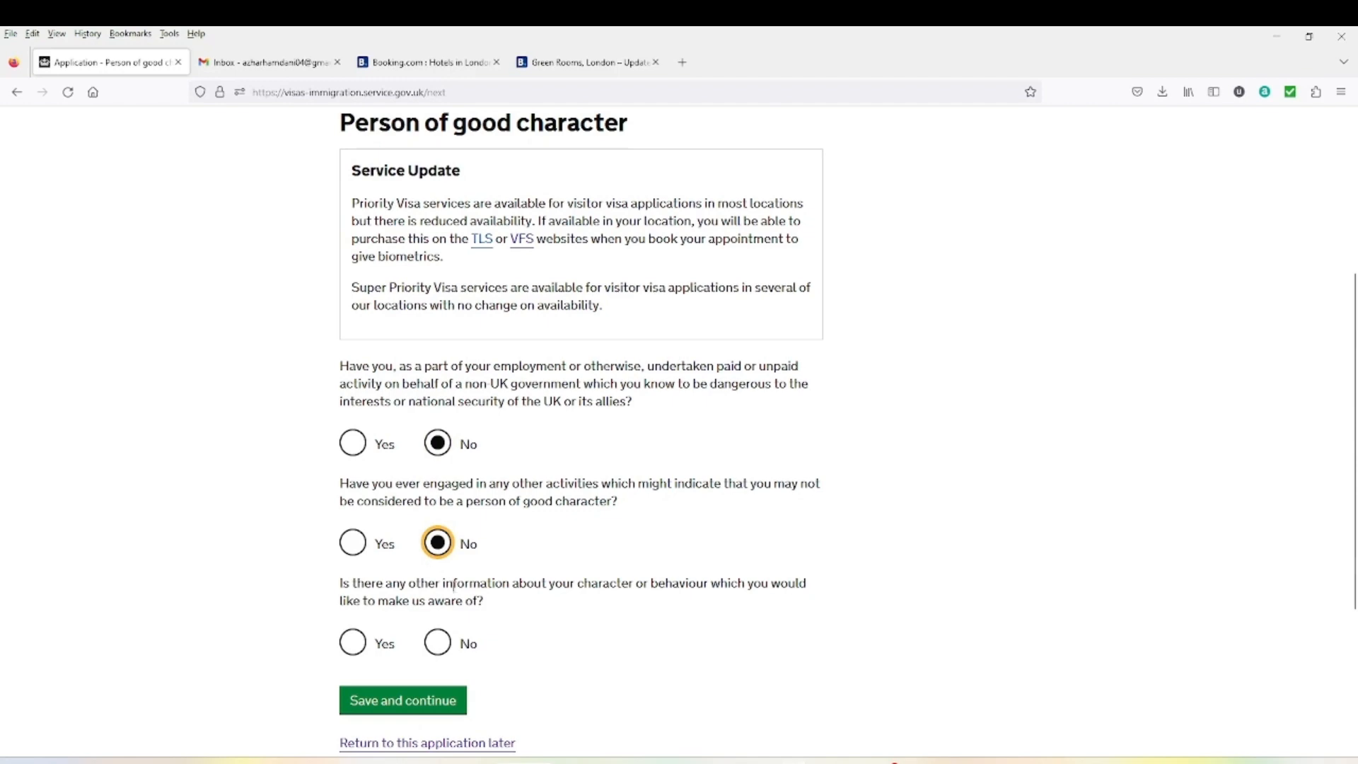
{"action": "left_click", "coordinate": [439, 644]}
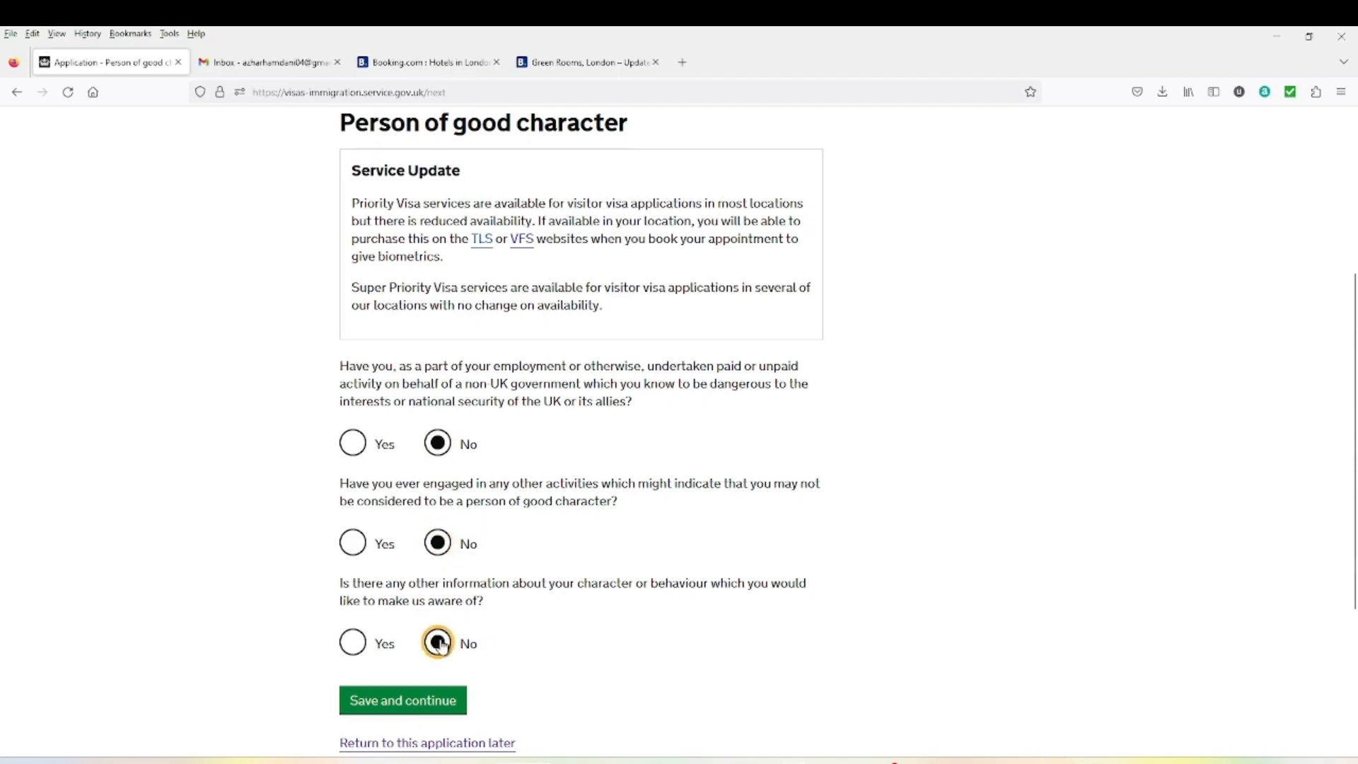
{"action": "scroll", "coordinate": [417, 633], "scroll_direction": "down", "scroll_amount": 3}
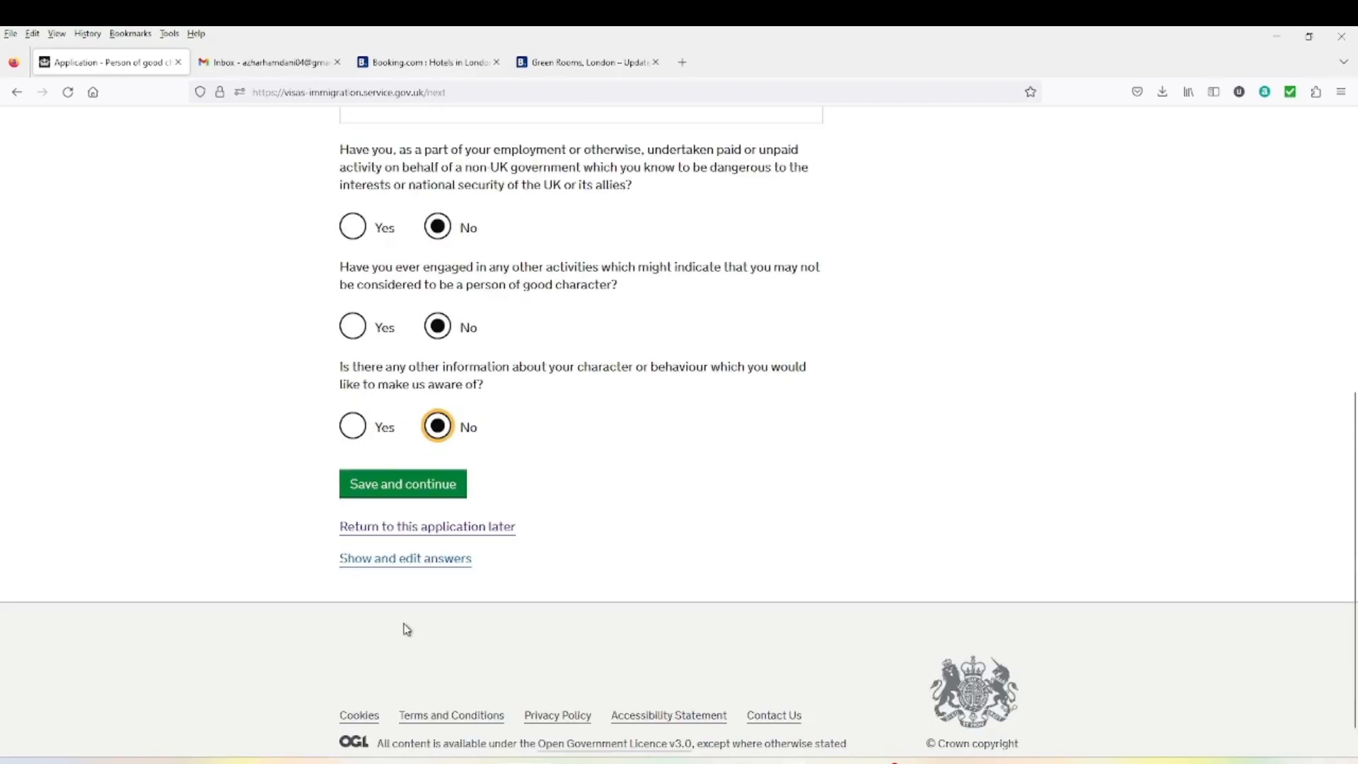
{"action": "left_click", "coordinate": [397, 486]}
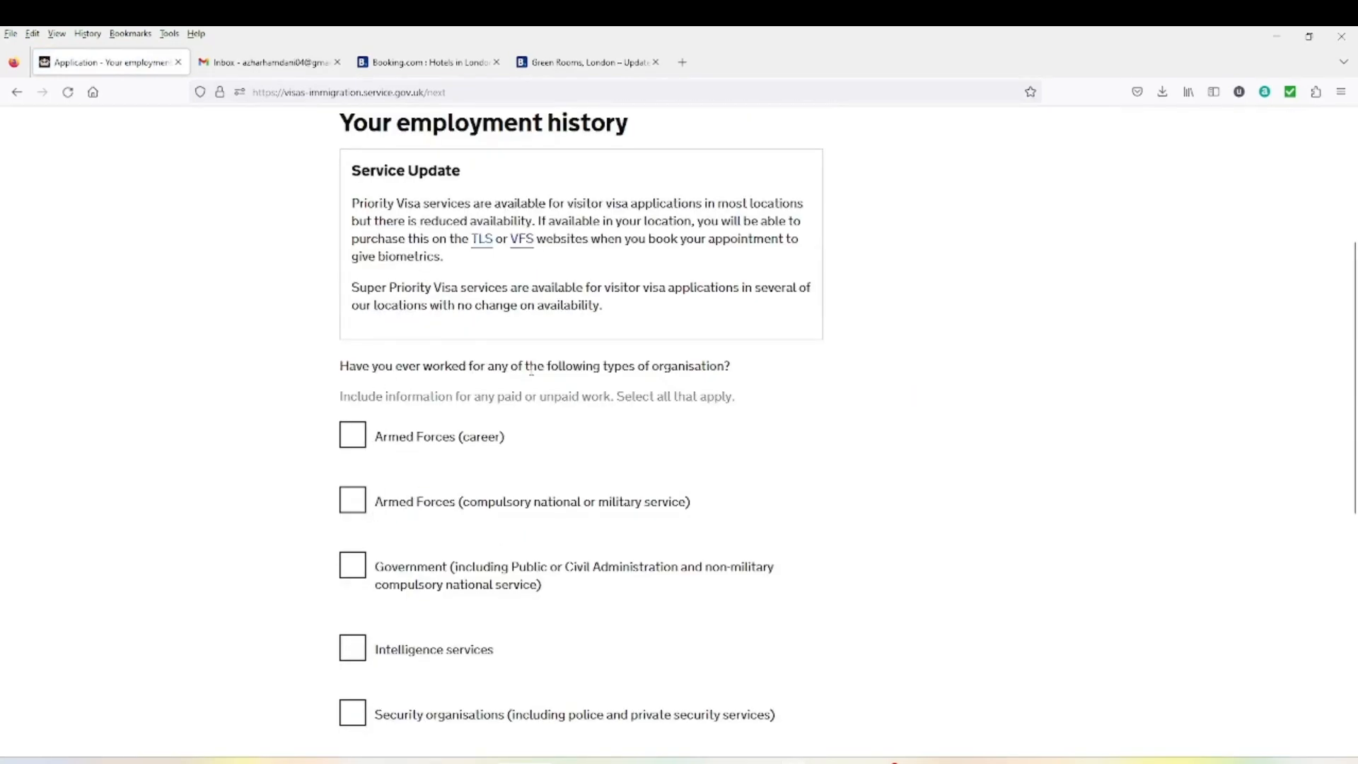
Declare not having worked in any of the listed jobs in the employment history section, and save
{"action": "scroll", "coordinate": [531, 369], "scroll_direction": "up", "scroll_amount": 2}
{"action": "scroll", "coordinate": [531, 369], "scroll_direction": "down", "scroll_amount": 2}
{"action": "scroll", "coordinate": [530, 394], "scroll_direction": "down", "scroll_amount": 2}
{"action": "scroll", "coordinate": [396, 368], "scroll_direction": "down", "scroll_amount": 8}
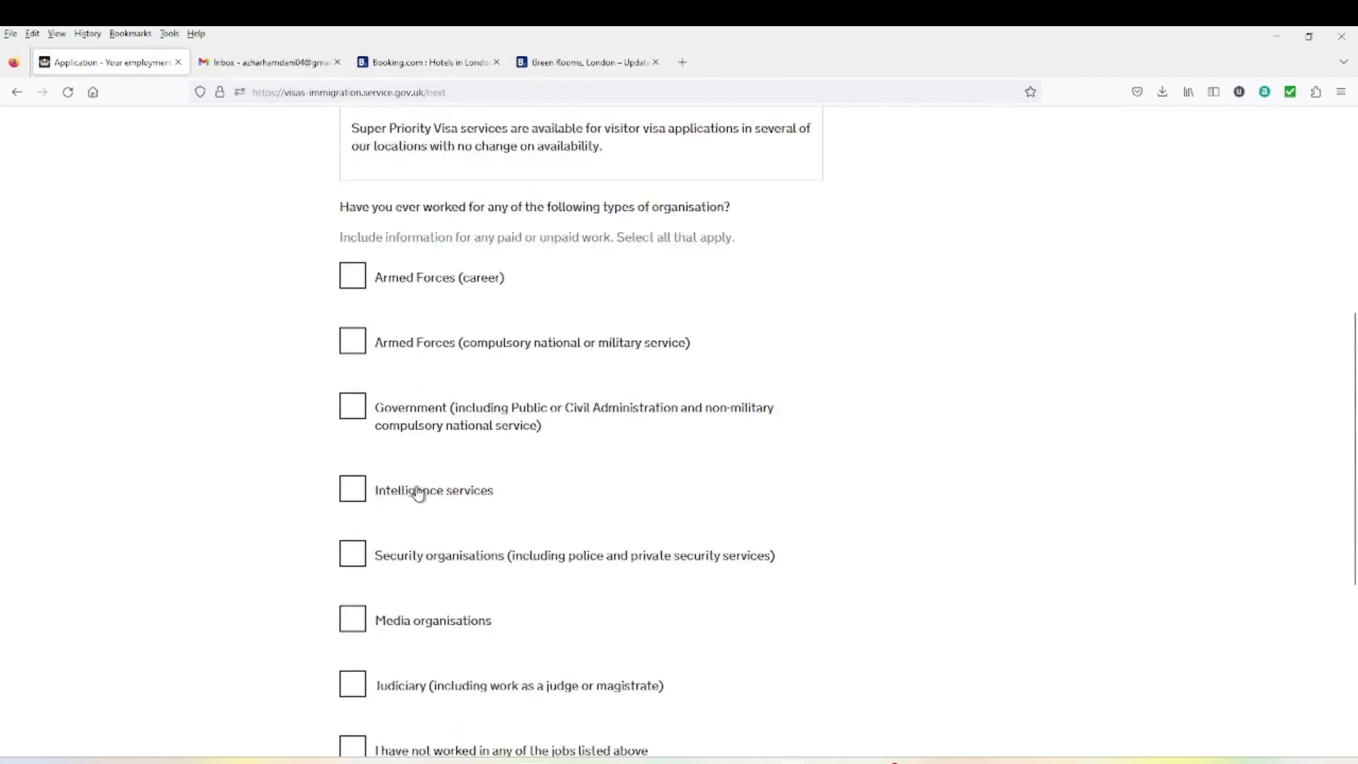
{"action": "scroll", "coordinate": [358, 475], "scroll_direction": "up", "scroll_amount": 4}
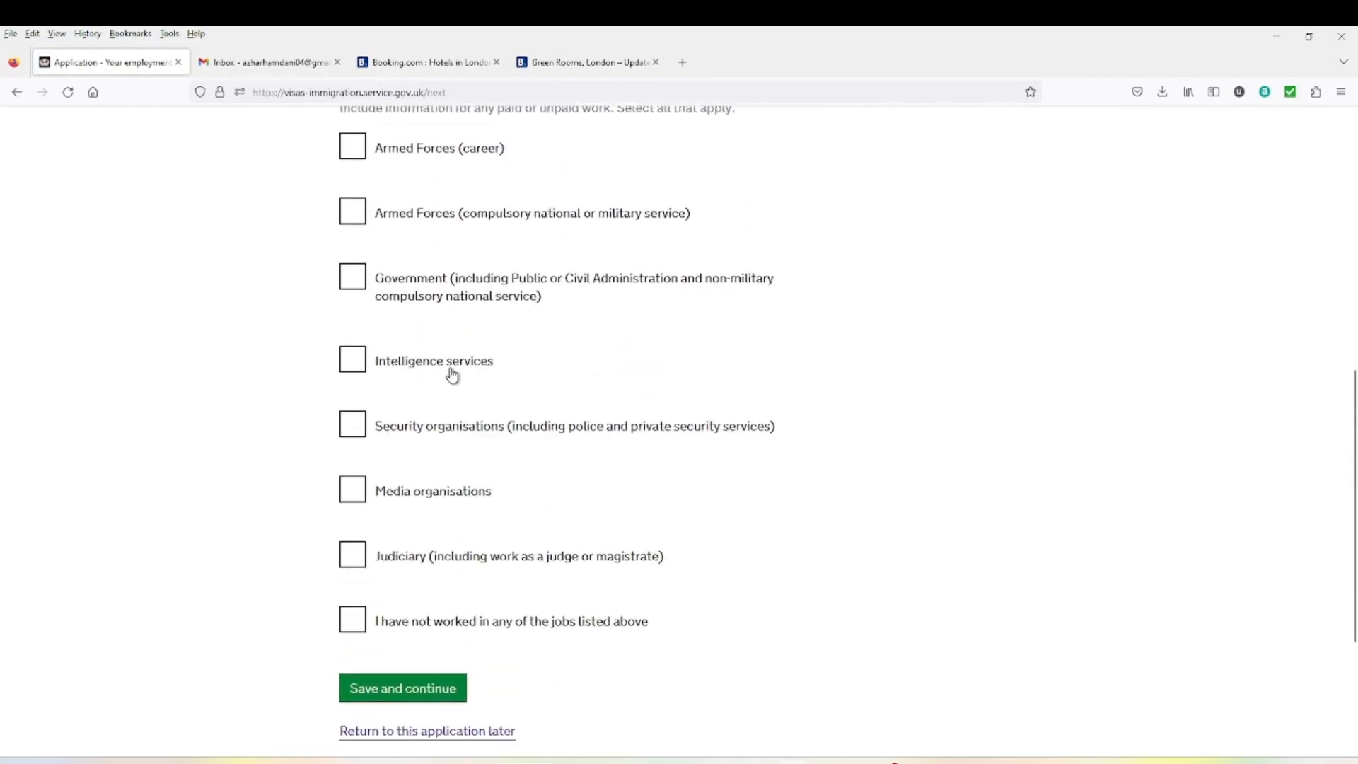
{"action": "scroll", "coordinate": [500, 303], "scroll_direction": "up", "scroll_amount": 2}
{"action": "scroll", "coordinate": [446, 558], "scroll_direction": "down", "scroll_amount": 2}
{"action": "scroll", "coordinate": [416, 501], "scroll_direction": "down", "scroll_amount": 4}
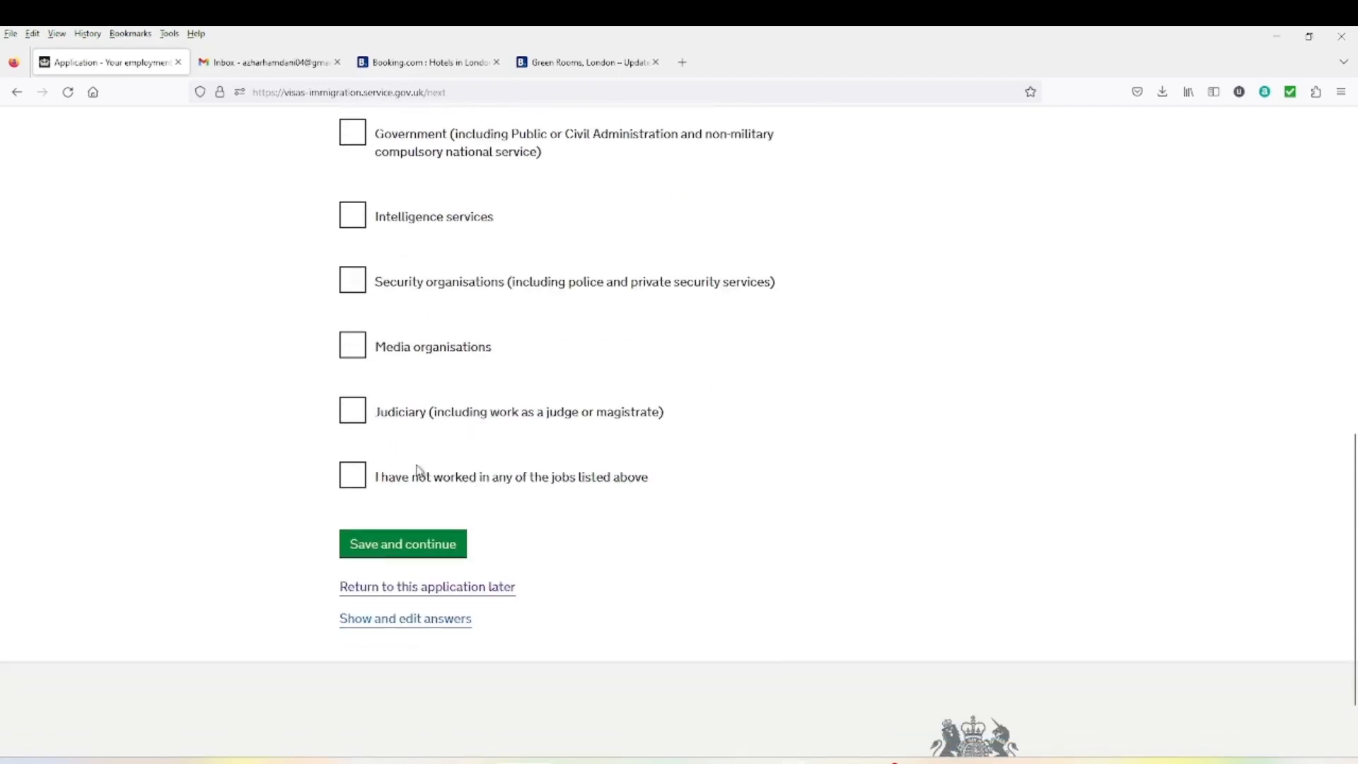
{"action": "left_click", "coordinate": [355, 484]}
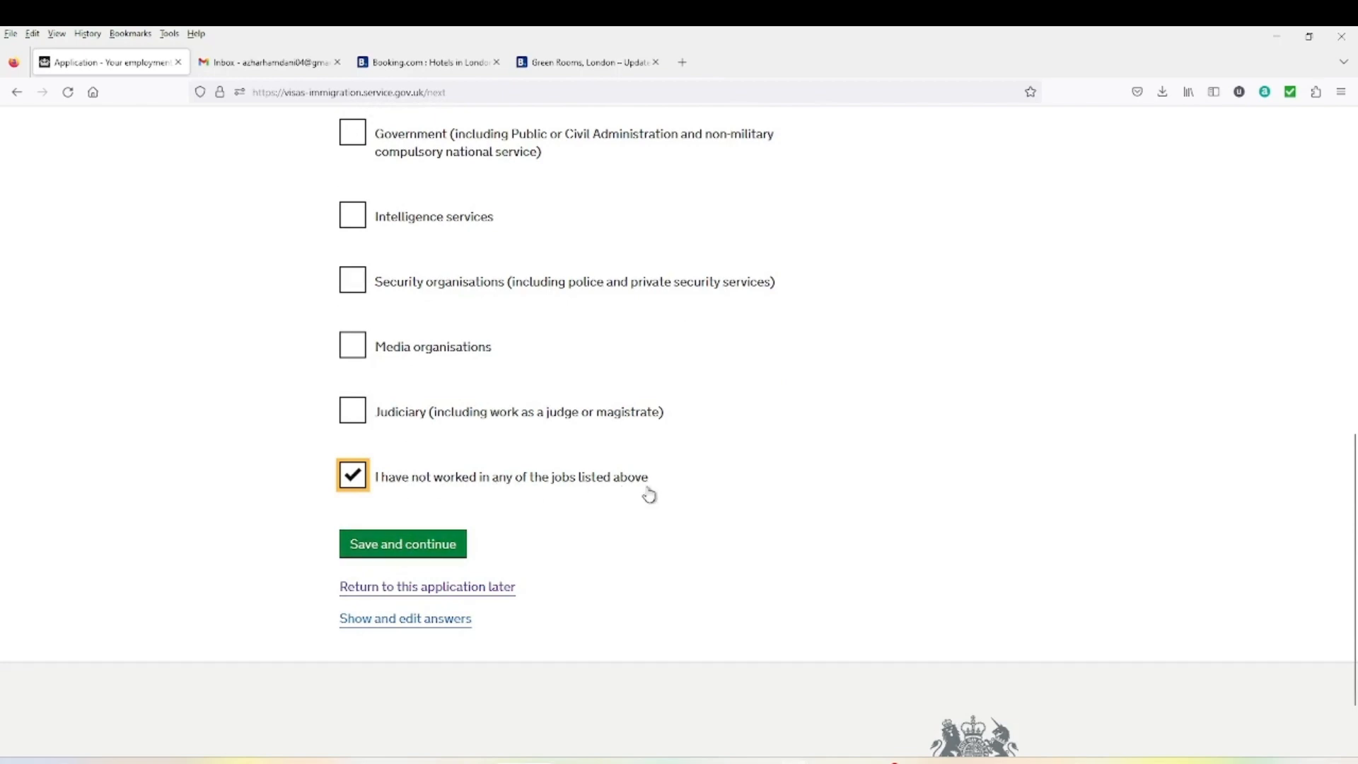
{"action": "left_click", "coordinate": [447, 550]}
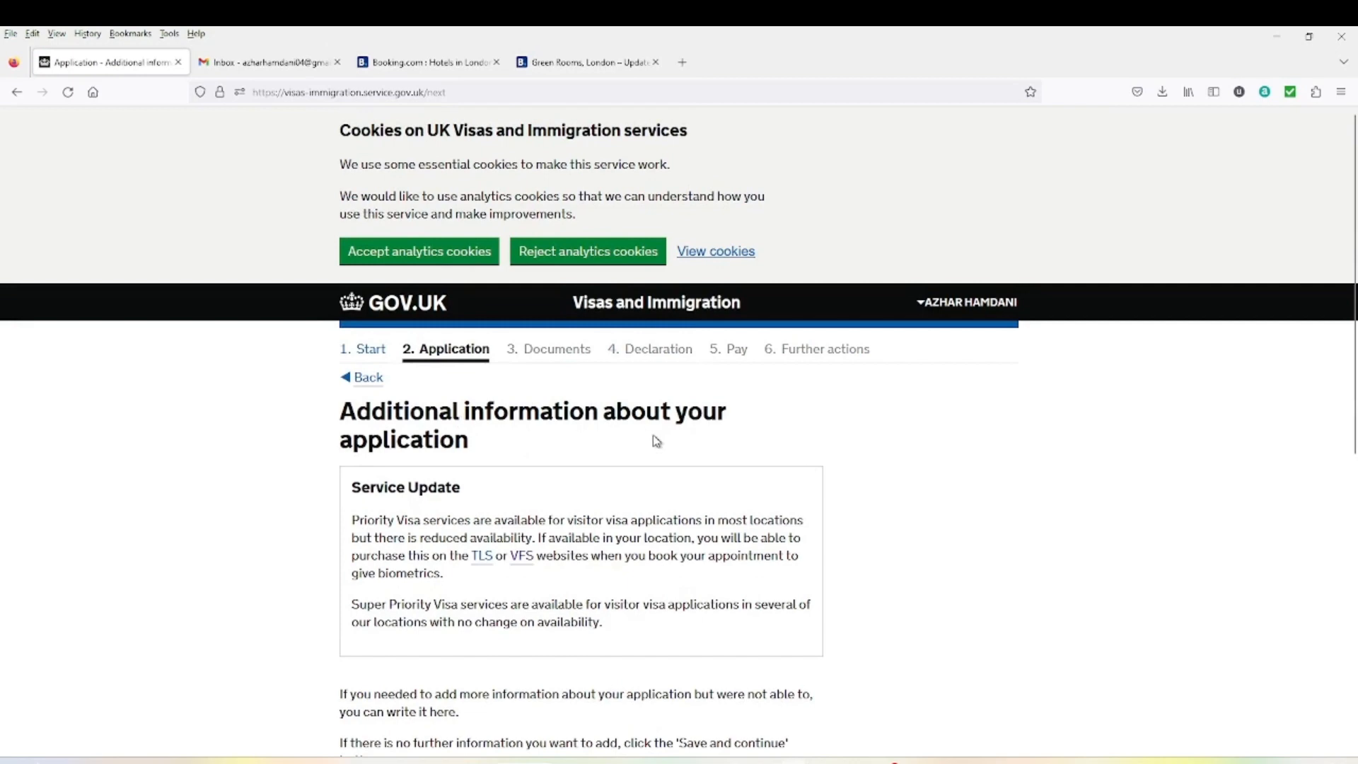
Review the further details text about employment, tax status, income, expenses and travel, and save the additional information page
{"action": "scroll", "coordinate": [636, 432], "scroll_direction": "down", "scroll_amount": 2}
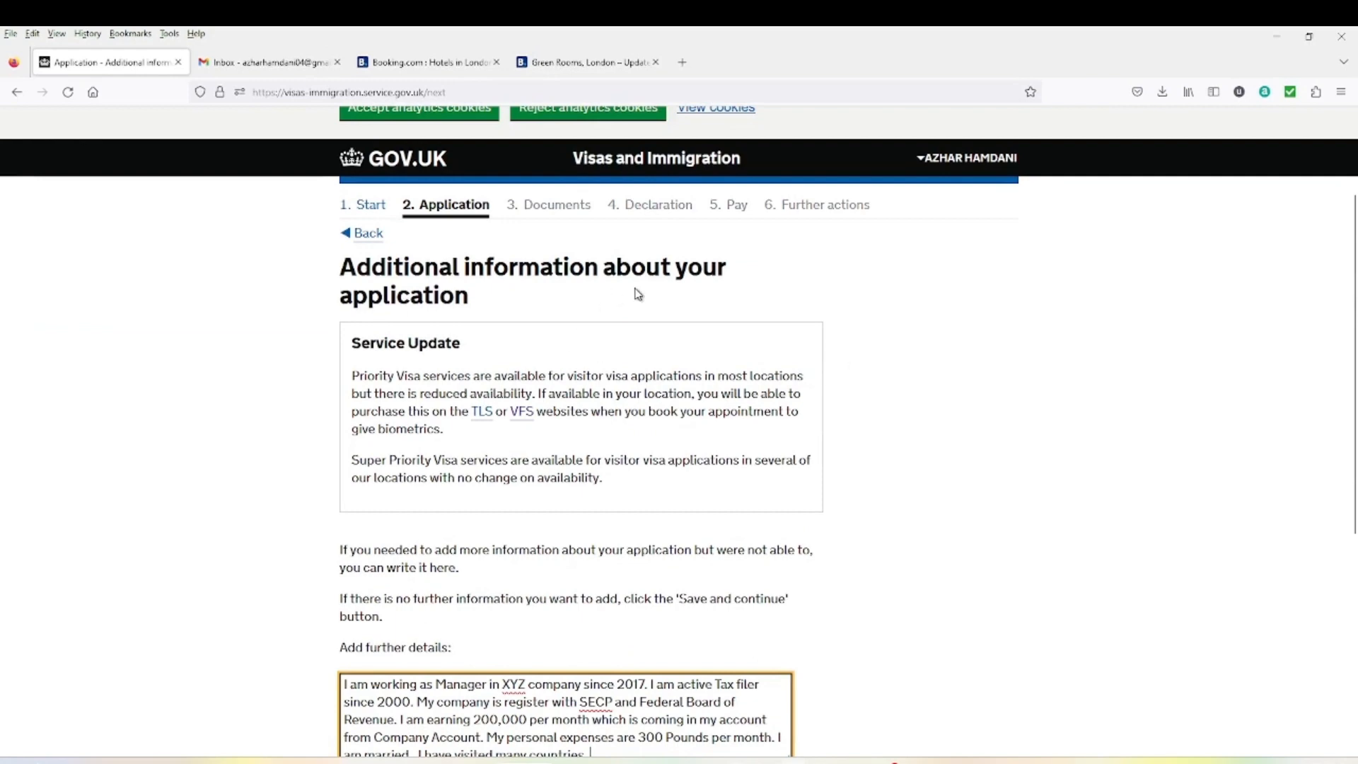
{"action": "scroll", "coordinate": [746, 373], "scroll_direction": "up", "scroll_amount": 1}
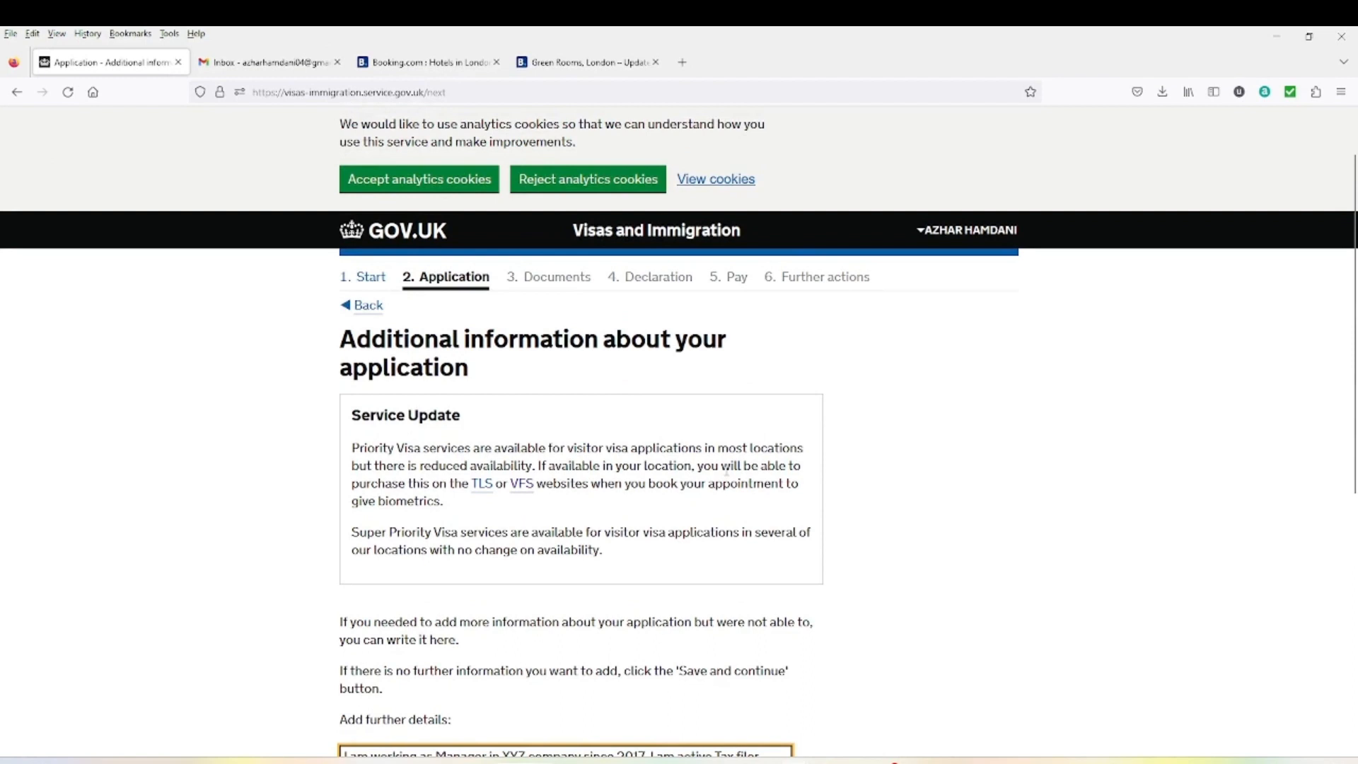
{"action": "scroll", "coordinate": [726, 468], "scroll_direction": "down", "scroll_amount": 4}
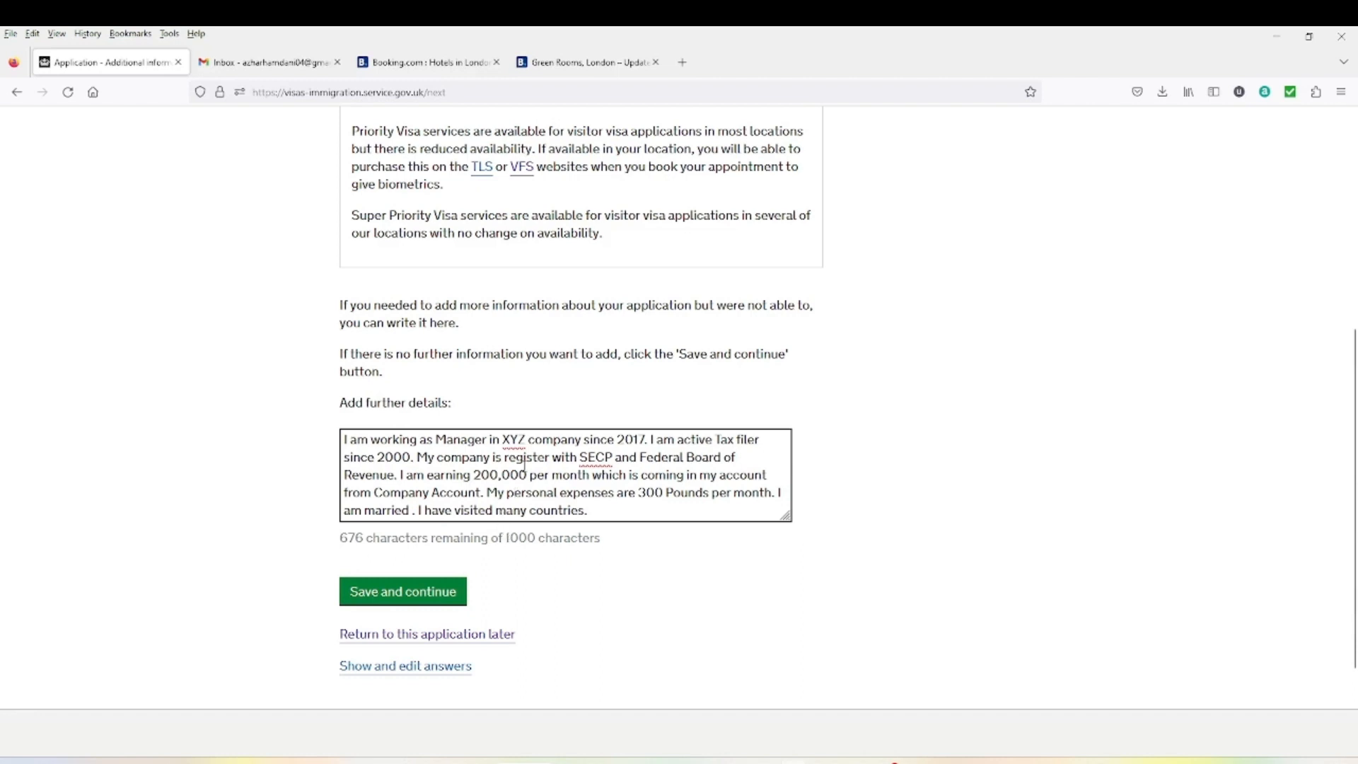
{"action": "left_click", "coordinate": [606, 511]}
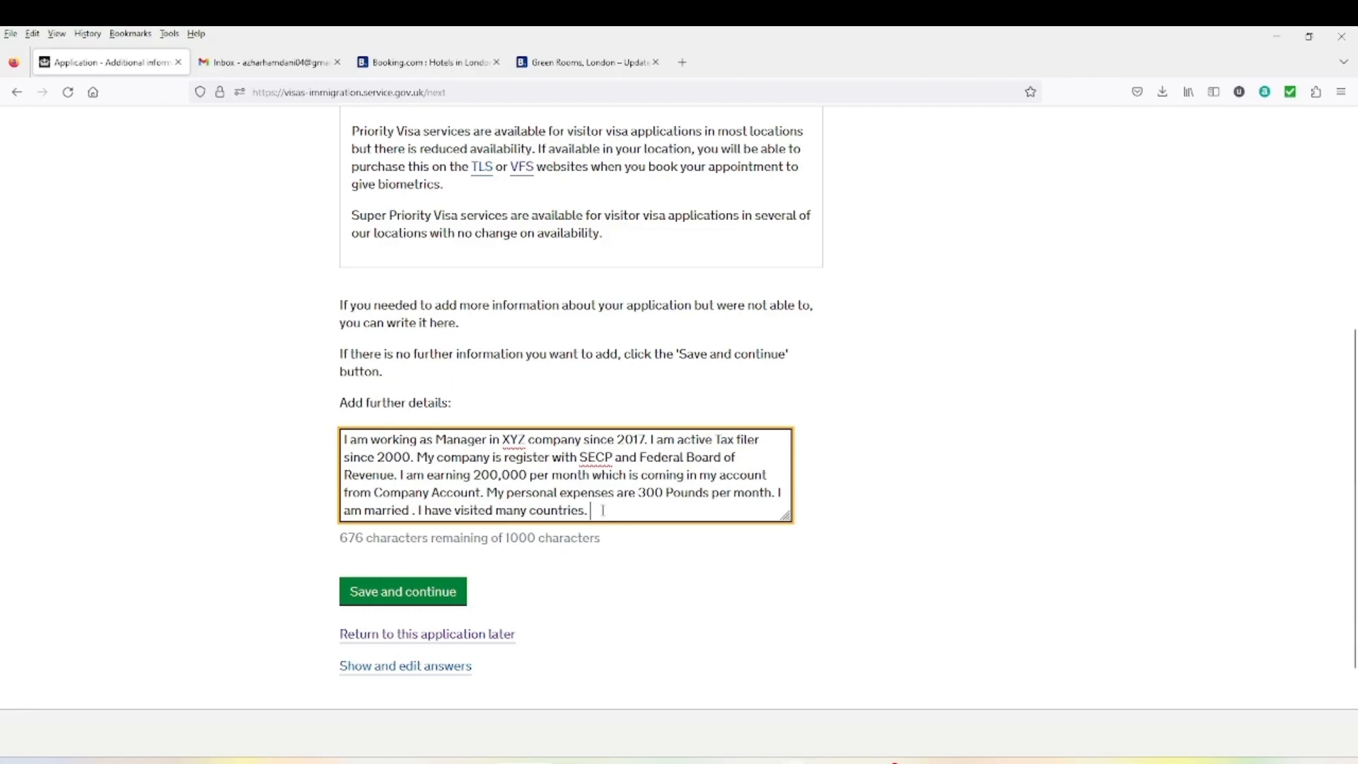
{"action": "left_click", "coordinate": [428, 599]}
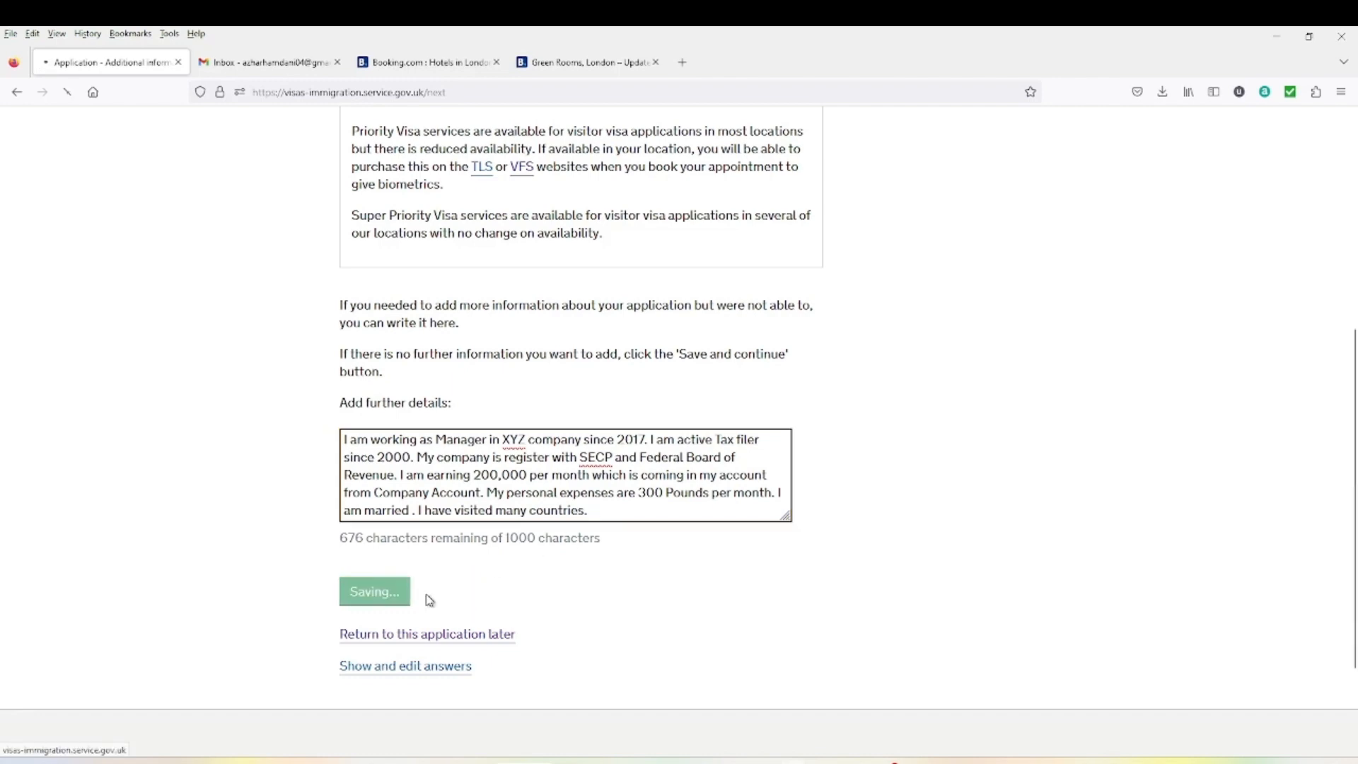
Look back through the answer summary from the security declarations up to the personal information section
{"action": "scroll", "coordinate": [1000, 597], "scroll_direction": "up", "scroll_amount": 7}
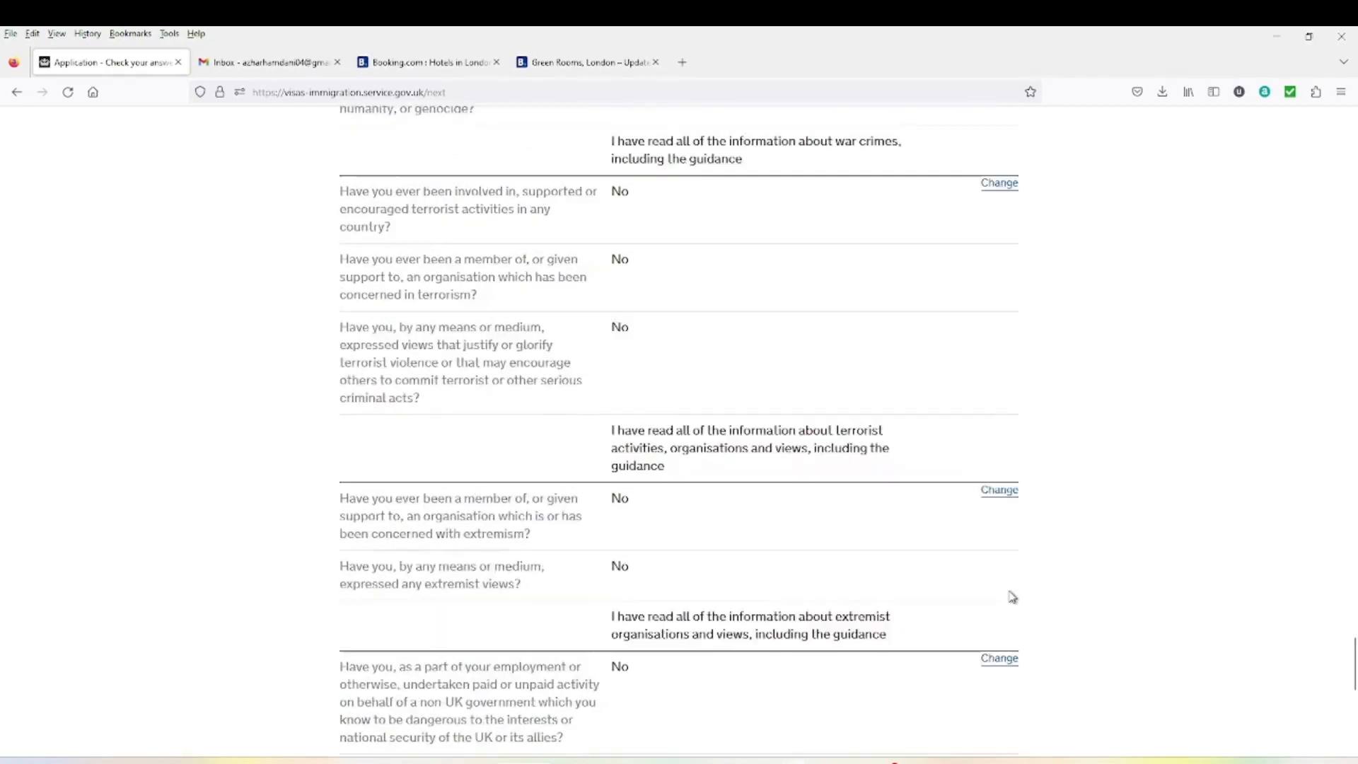
{"action": "scroll", "coordinate": [1012, 597], "scroll_direction": "up", "scroll_amount": 8}
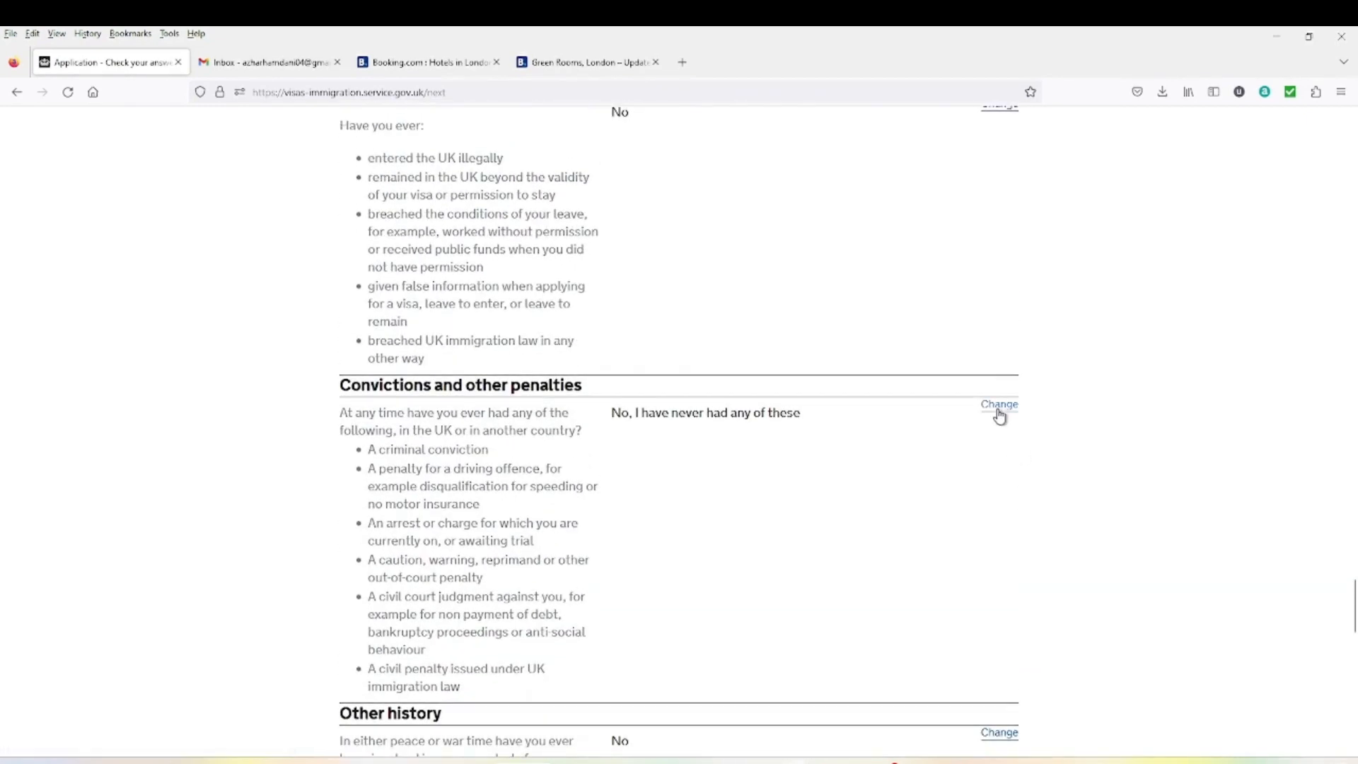
{"action": "scroll", "coordinate": [1016, 360], "scroll_direction": "up", "scroll_amount": 10}
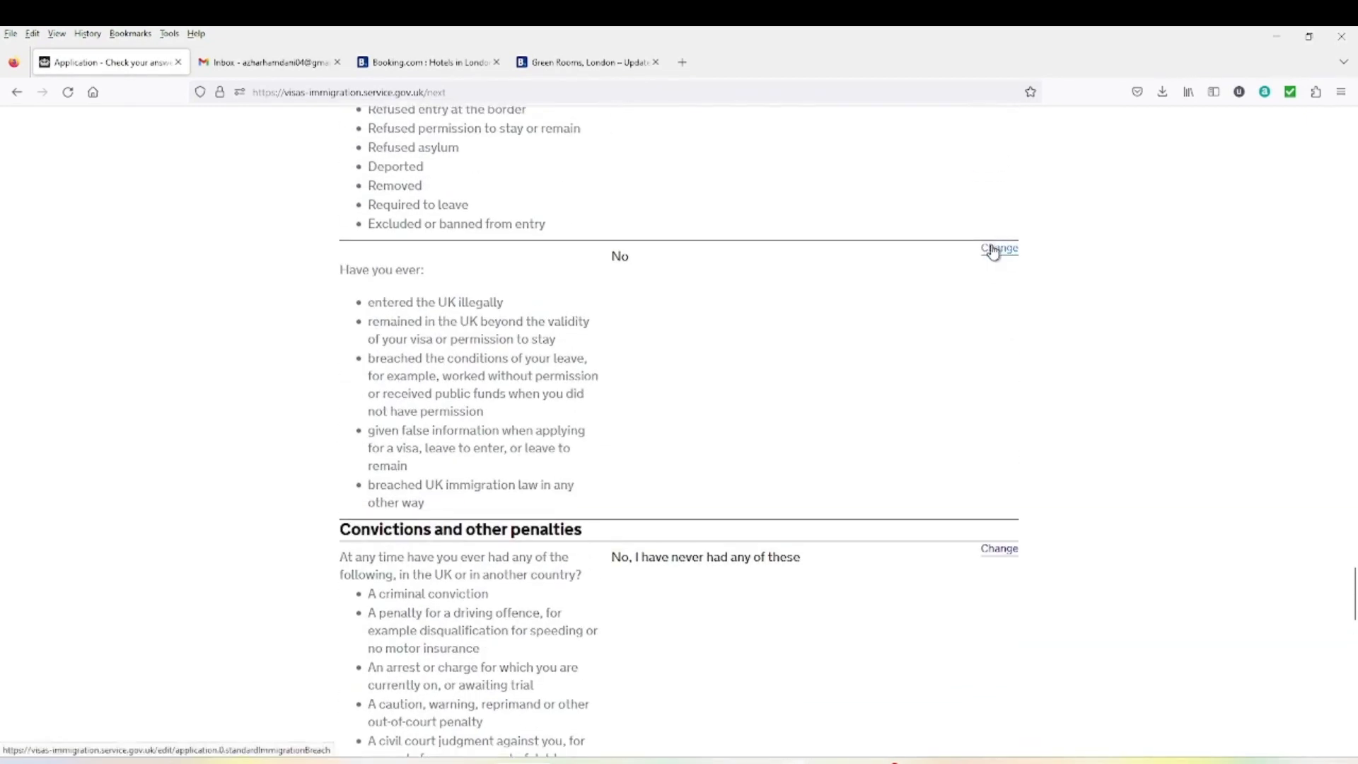
{"action": "scroll", "coordinate": [1040, 363], "scroll_direction": "up", "scroll_amount": 20}
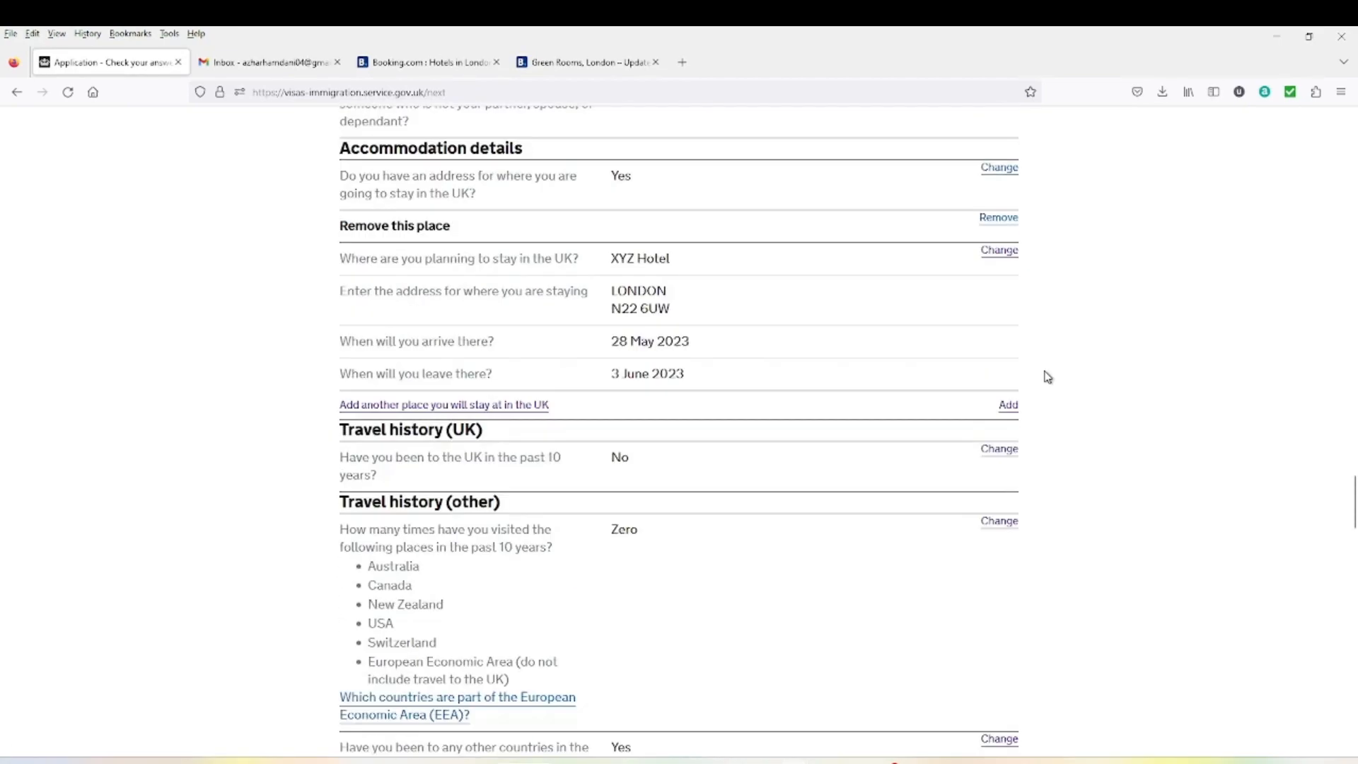
{"action": "scroll", "coordinate": [1047, 376], "scroll_direction": "up", "scroll_amount": 20}
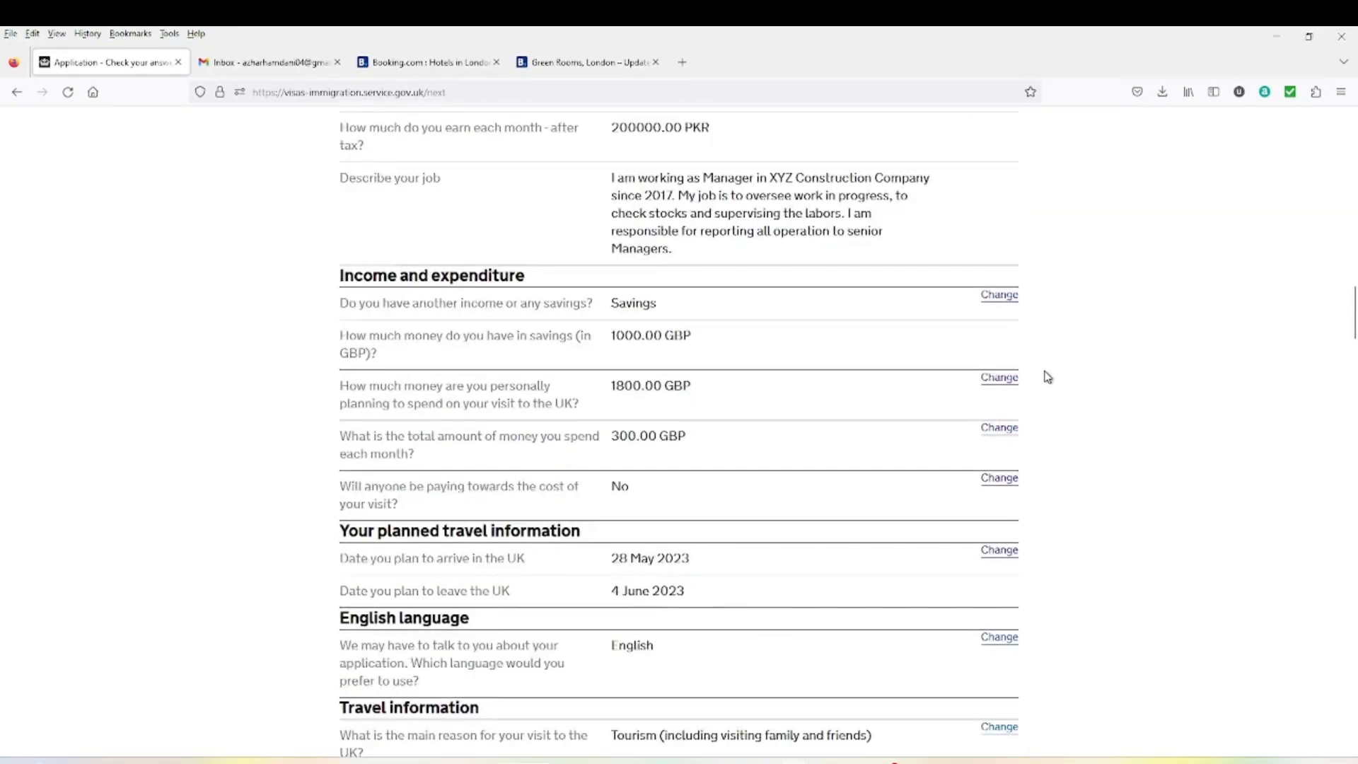
{"action": "scroll", "coordinate": [1047, 376], "scroll_direction": "up", "scroll_amount": 10}
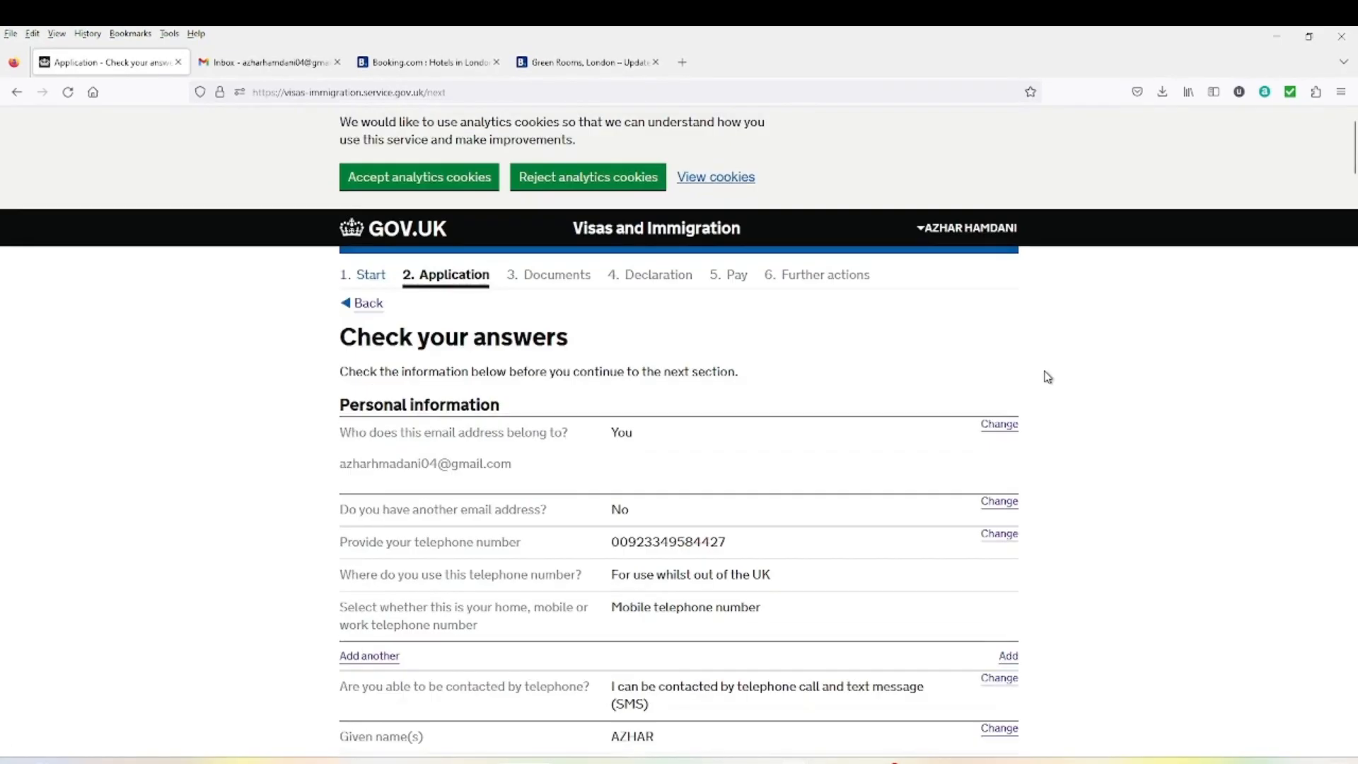
Show the application's PDF download option and bring up the downloaded PDF of the partially completed application
{"action": "left_click", "coordinate": [921, 231]}
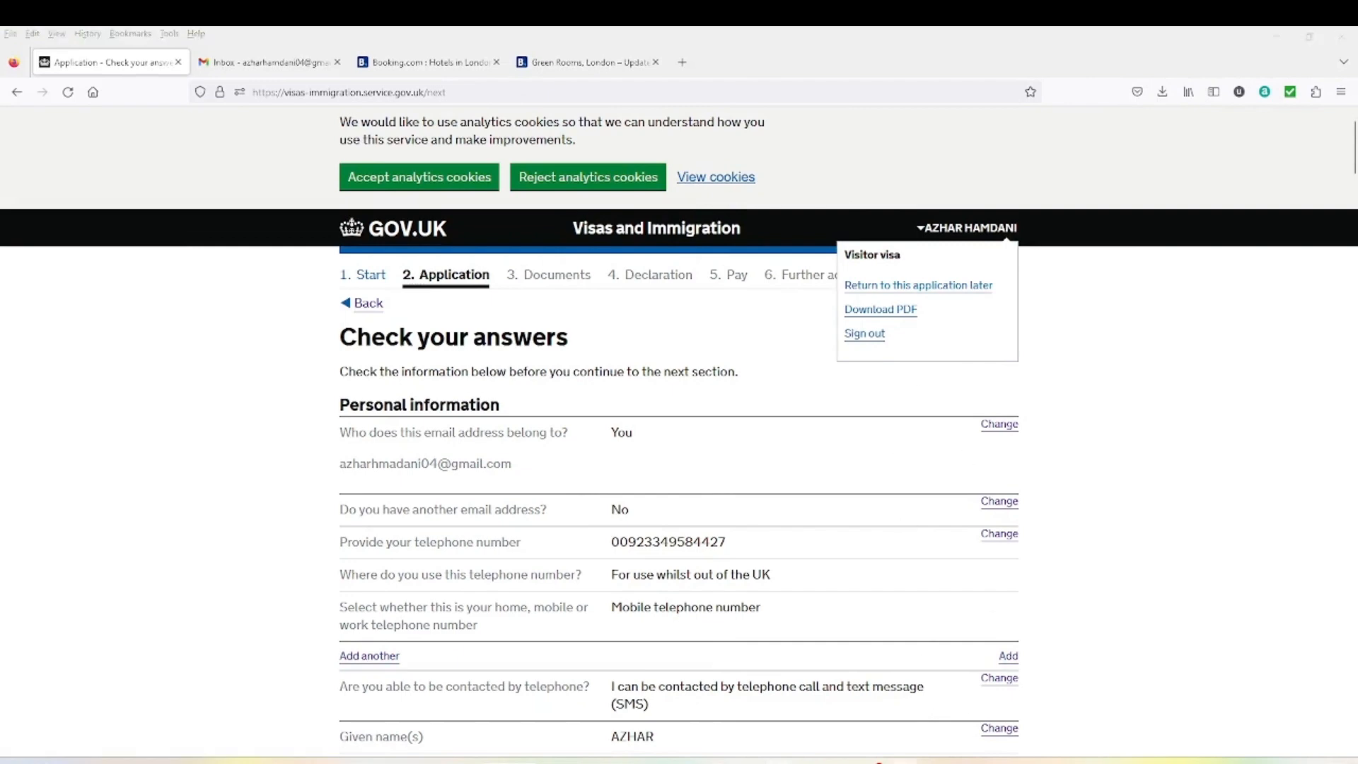
{"action": "mouse_move", "coordinate": [901, 759]}
{"action": "left_click", "coordinate": [900, 735]}
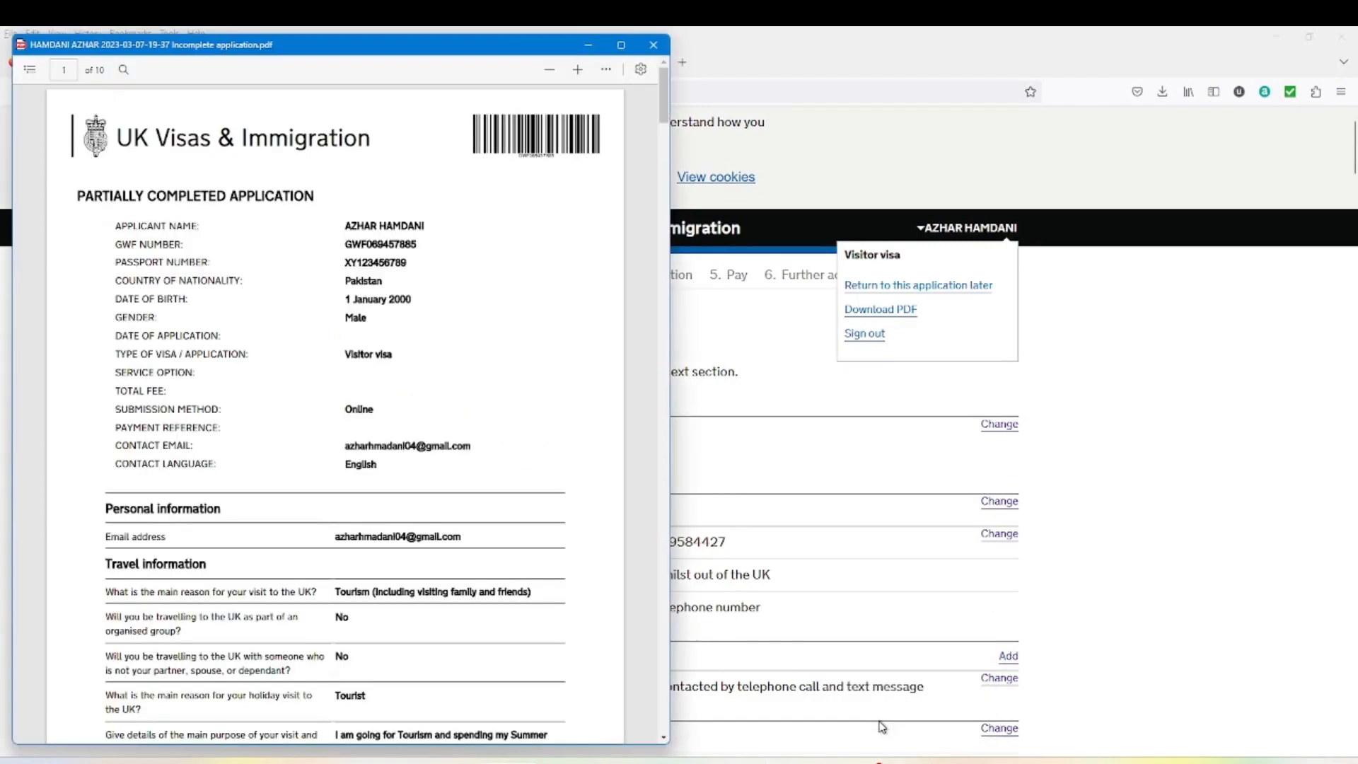
Read through the partially completed application PDF to the documents section on its last page and back up to the accommodation details
{"action": "left_click", "coordinate": [620, 48]}
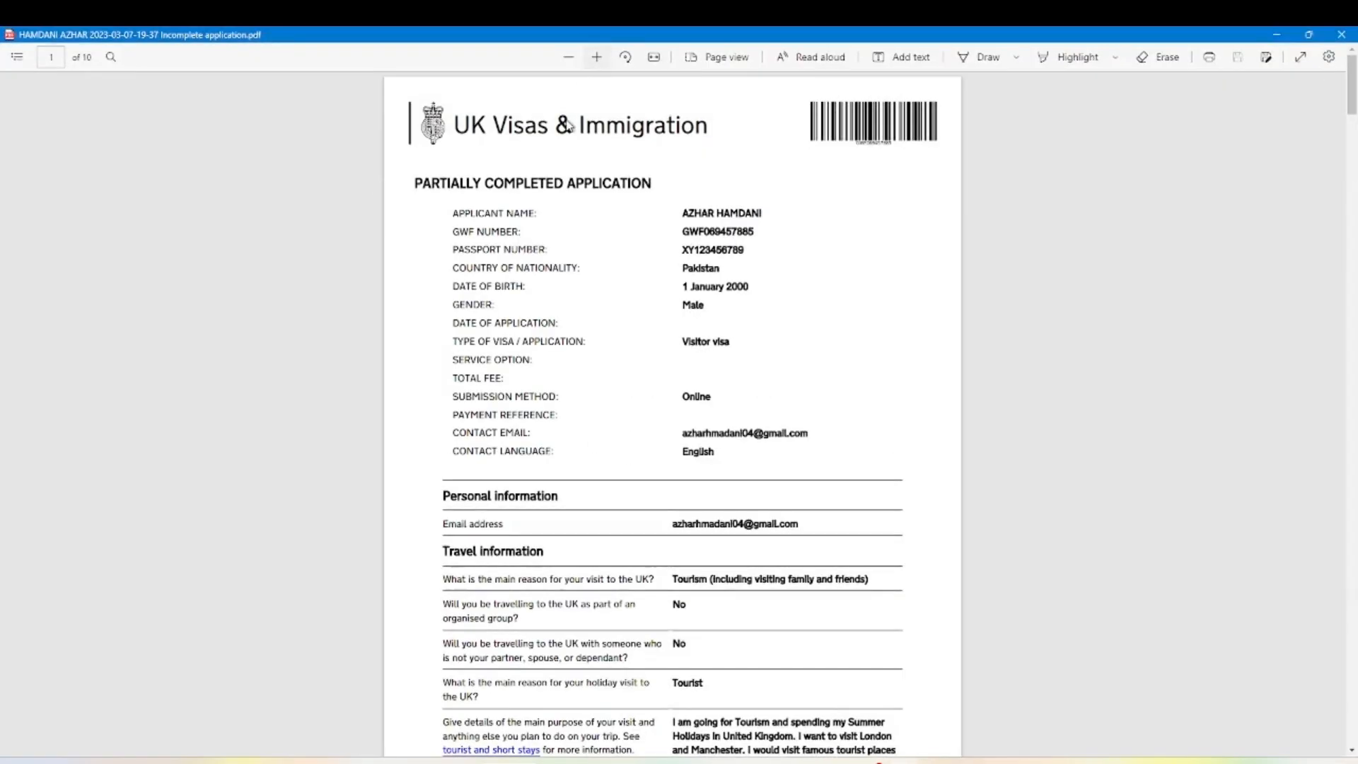
{"action": "scroll", "coordinate": [806, 226], "scroll_direction": "down", "scroll_amount": 5}
{"action": "scroll", "coordinate": [820, 294], "scroll_direction": "up", "scroll_amount": 3}
{"action": "scroll", "coordinate": [778, 297], "scroll_direction": "down", "scroll_amount": 20}
{"action": "scroll", "coordinate": [827, 413], "scroll_direction": "down", "scroll_amount": 20}
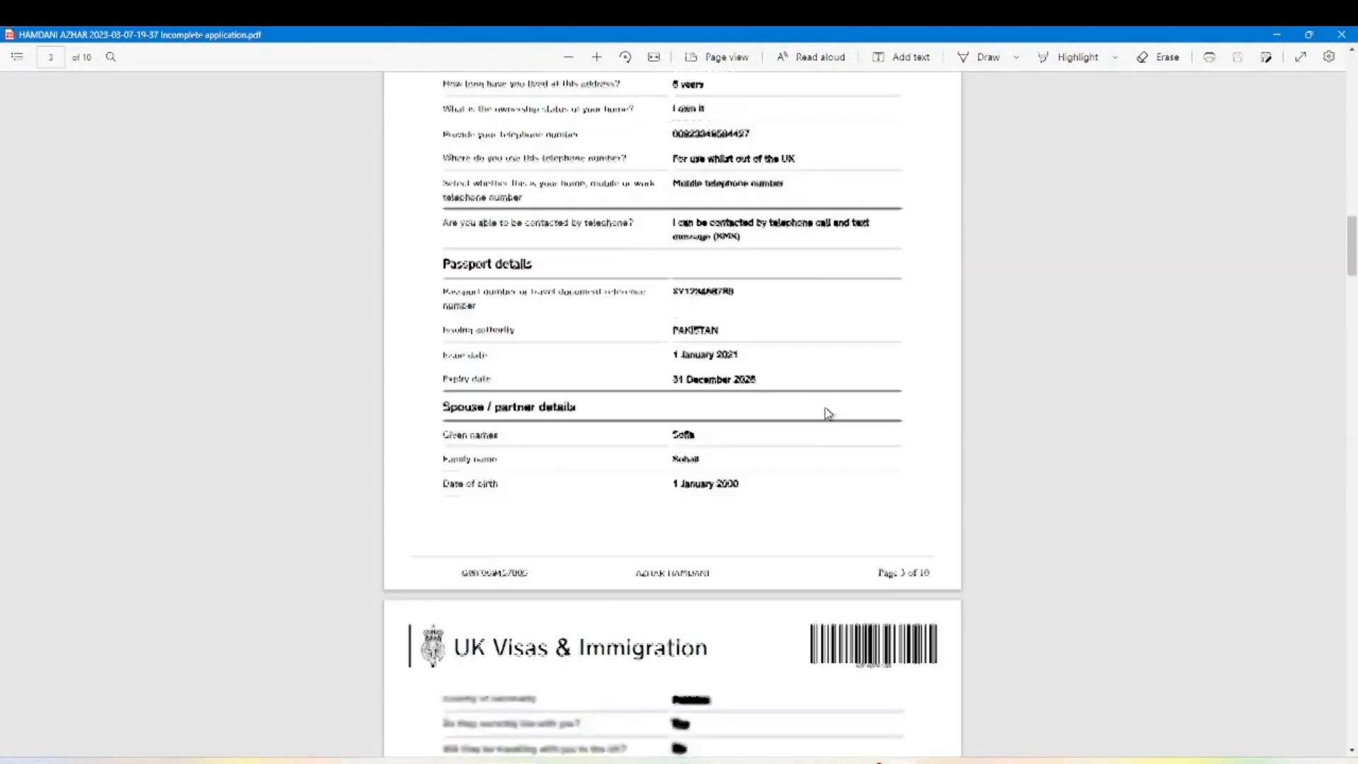
{"action": "scroll", "coordinate": [828, 415], "scroll_direction": "down", "scroll_amount": 20}
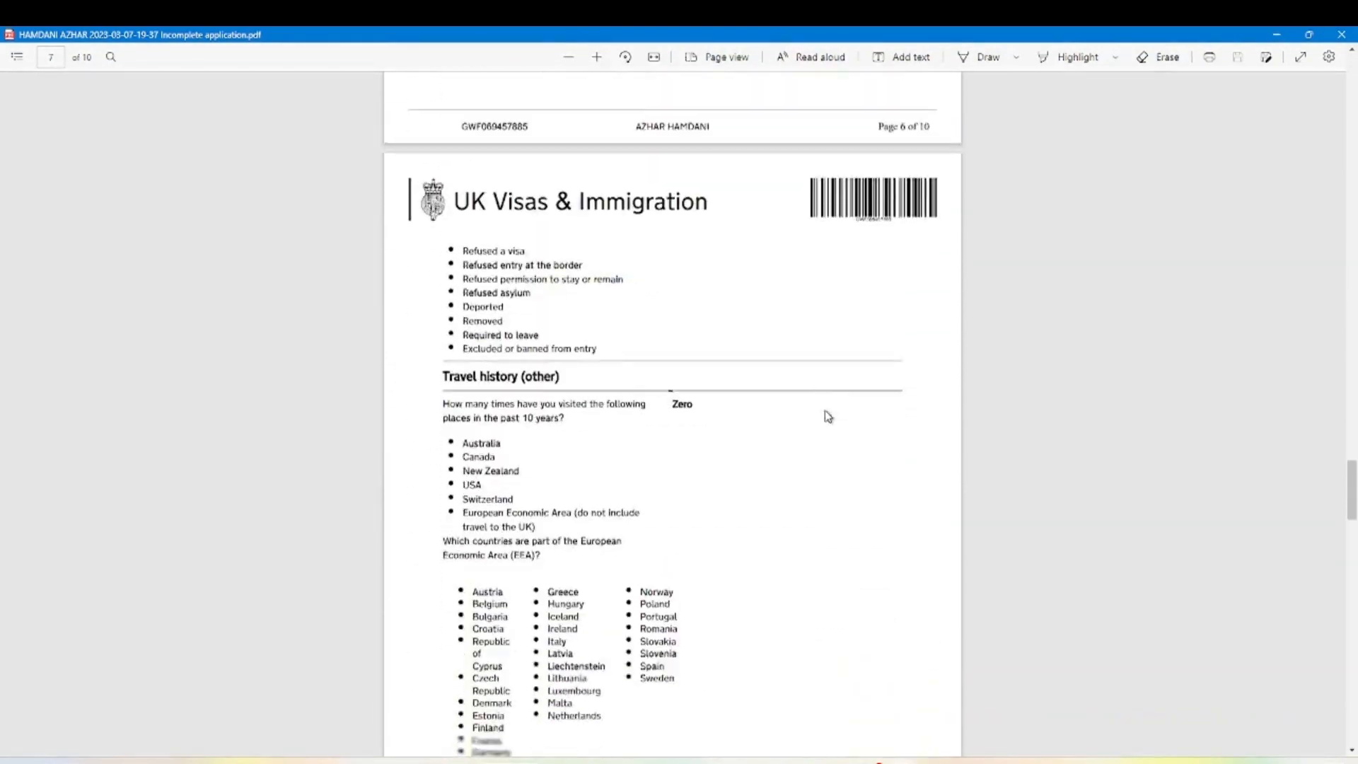
{"action": "scroll", "coordinate": [827, 415], "scroll_direction": "down", "scroll_amount": 3}
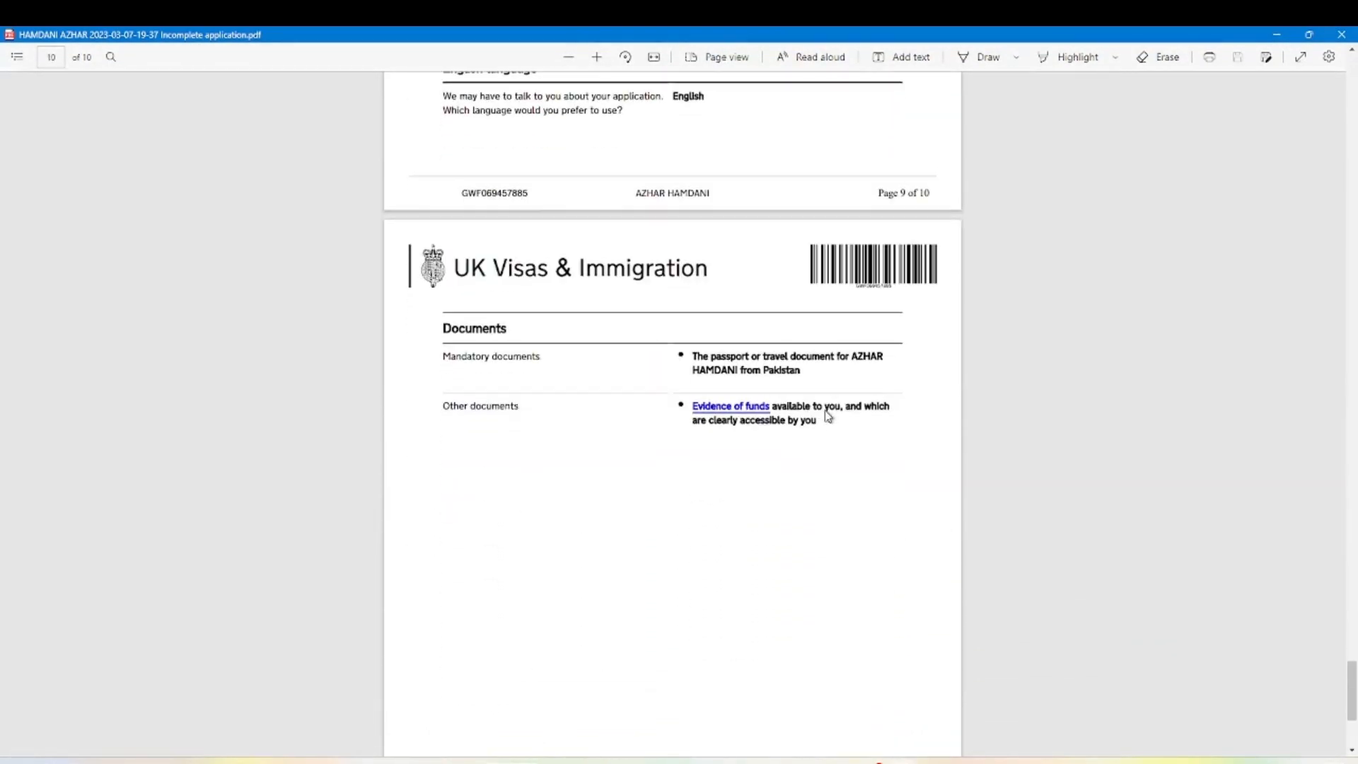
{"action": "scroll", "coordinate": [826, 415], "scroll_direction": "down", "scroll_amount": 4}
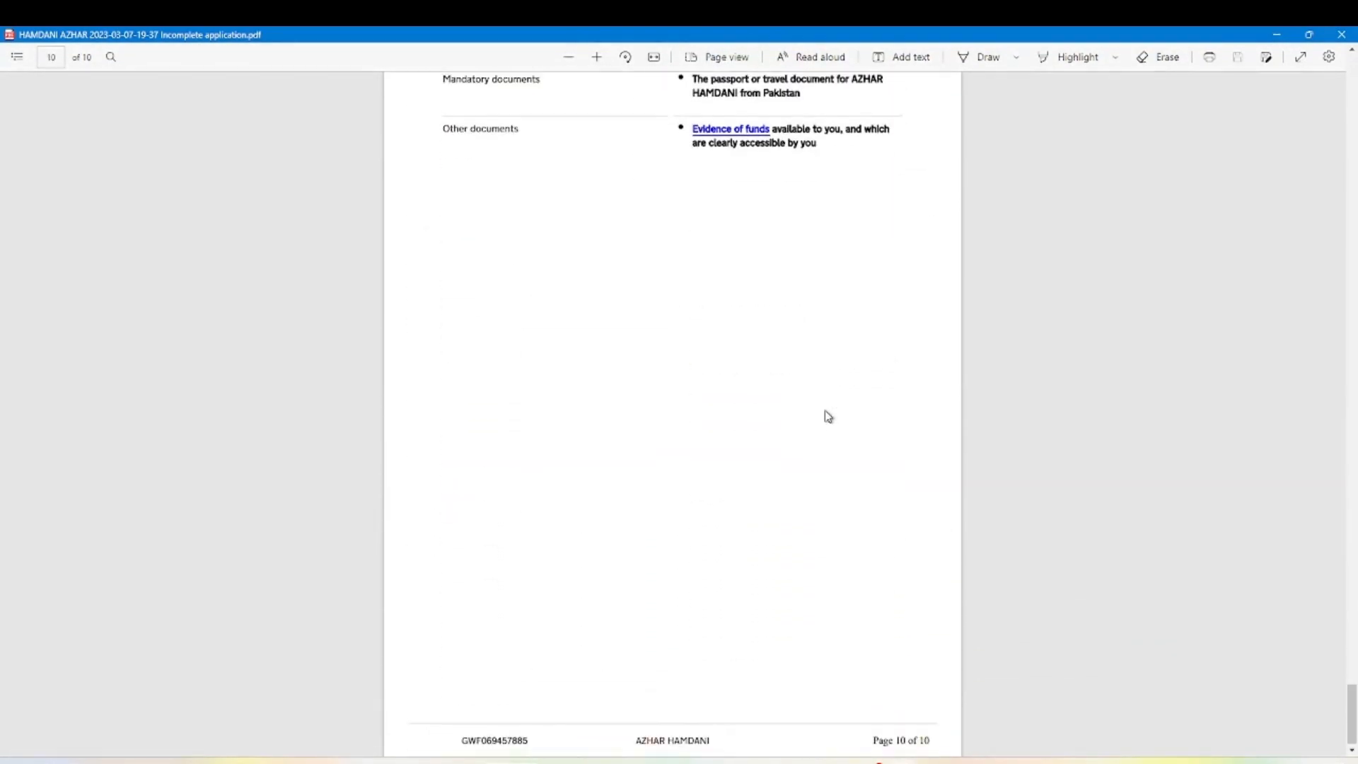
{"action": "scroll", "coordinate": [831, 417], "scroll_direction": "up", "scroll_amount": 5}
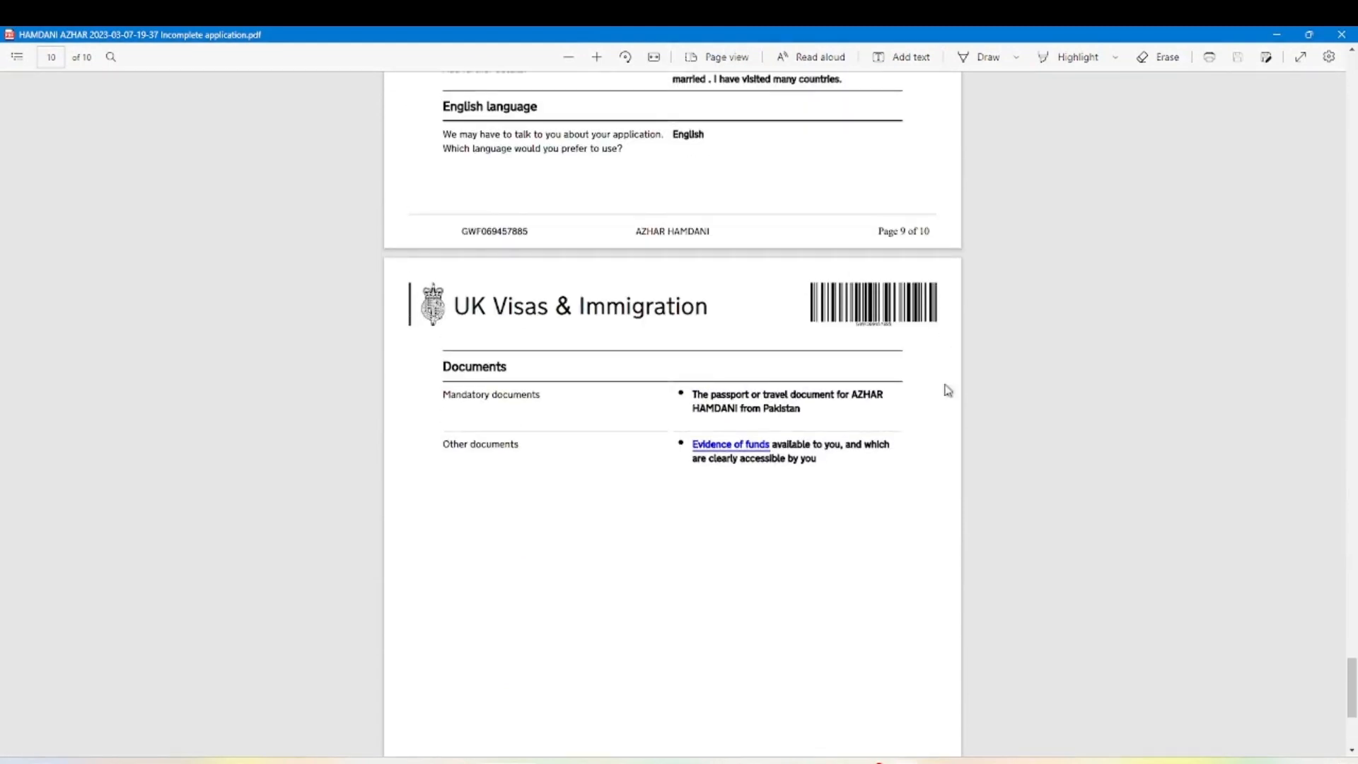
{"action": "scroll", "coordinate": [857, 416], "scroll_direction": "up", "scroll_amount": 4}
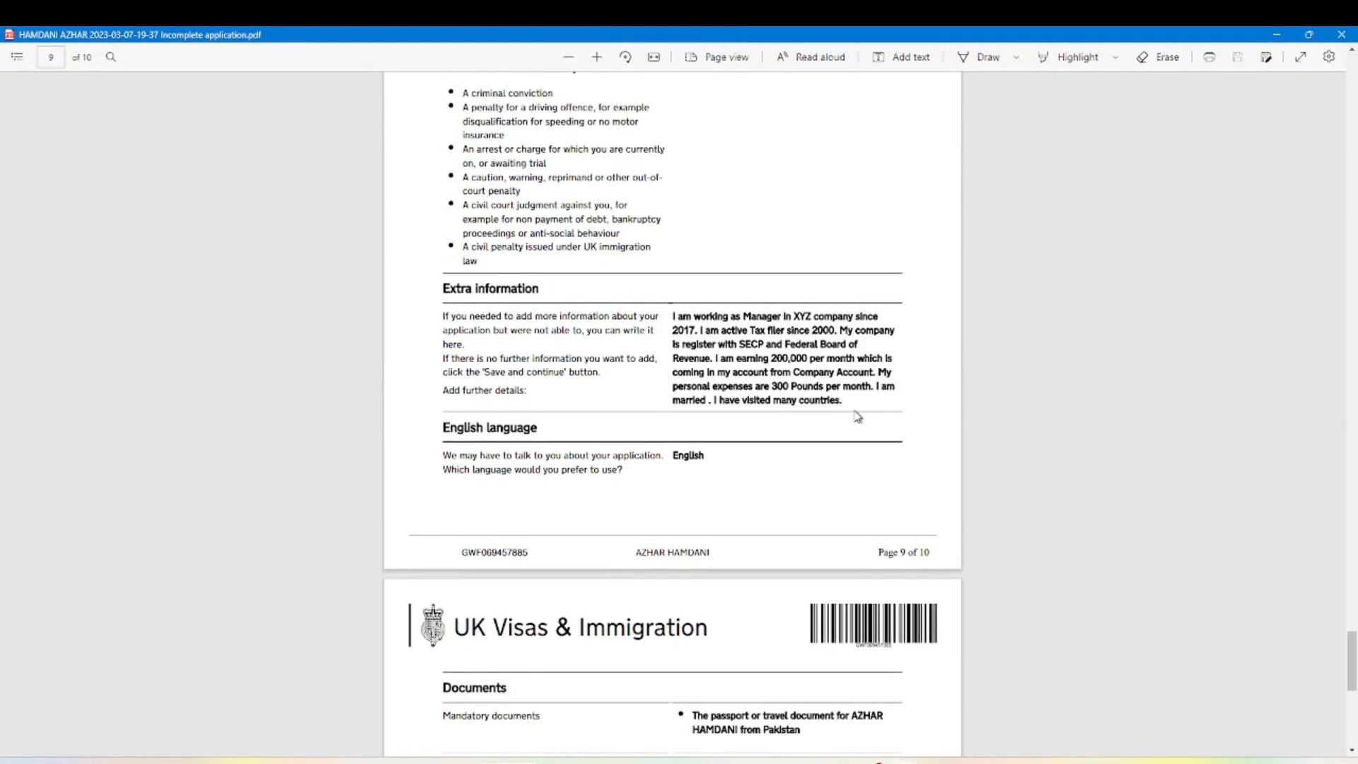
{"action": "scroll", "coordinate": [857, 416], "scroll_direction": "up", "scroll_amount": 15}
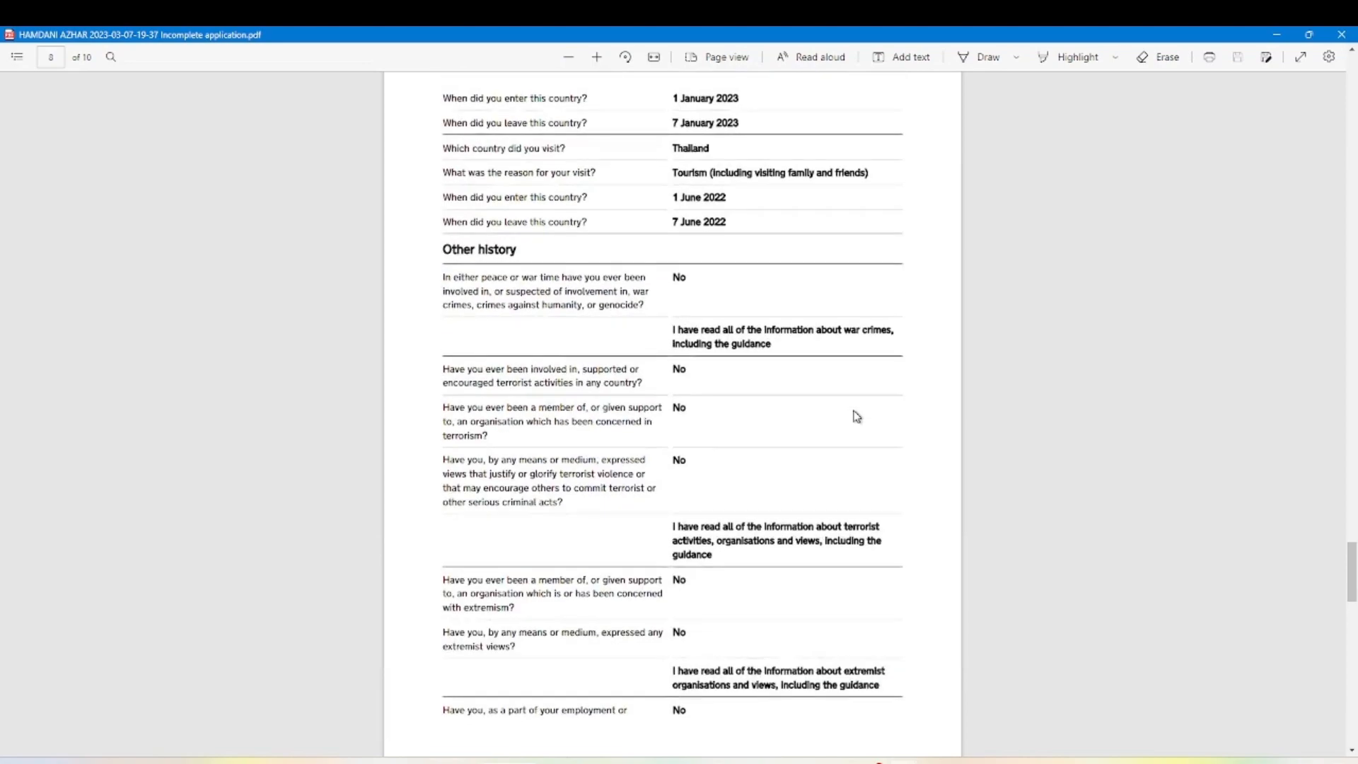
{"action": "scroll", "coordinate": [857, 415], "scroll_direction": "up", "scroll_amount": 20}
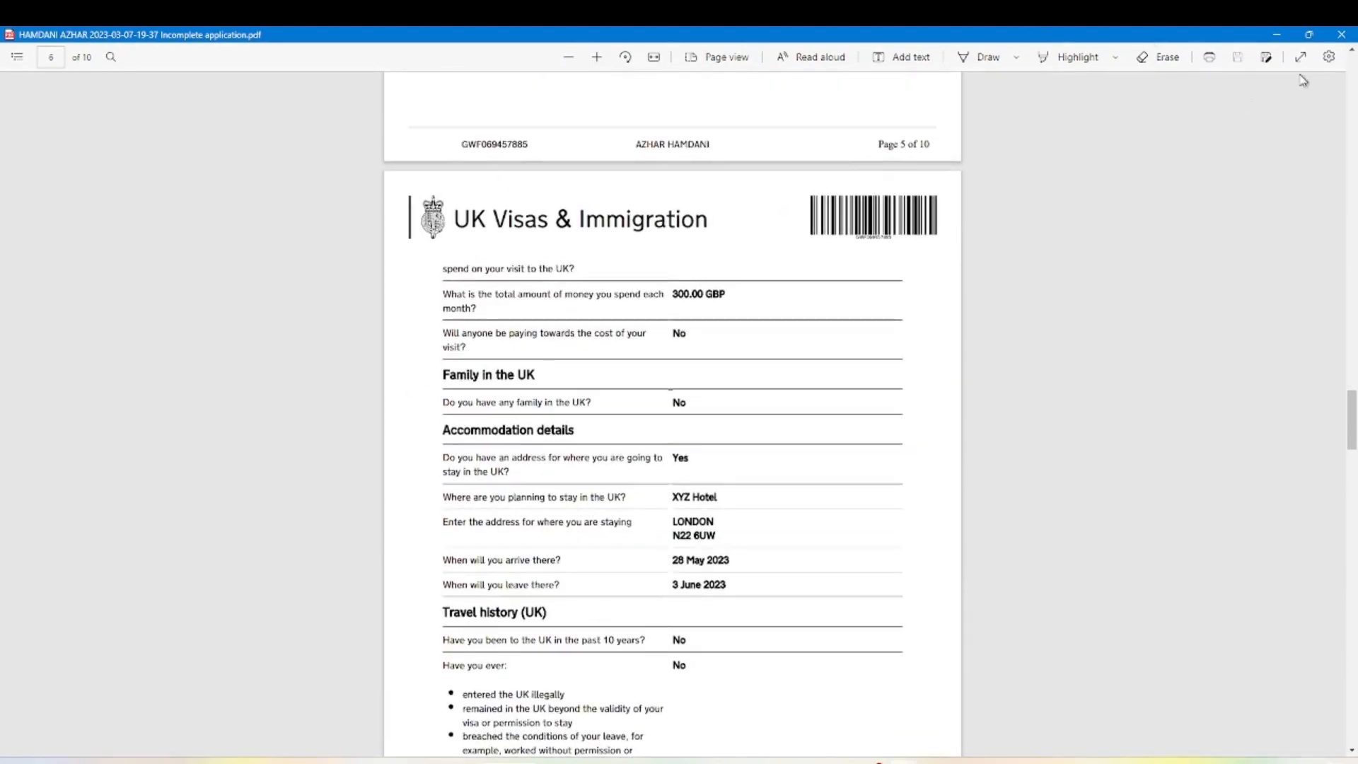
Return to the online answer summary, check it down to the extra information section, and continue to the documents stage
{"action": "left_click", "coordinate": [1277, 33]}
{"action": "scroll", "coordinate": [767, 489], "scroll_direction": "down", "scroll_amount": 15}
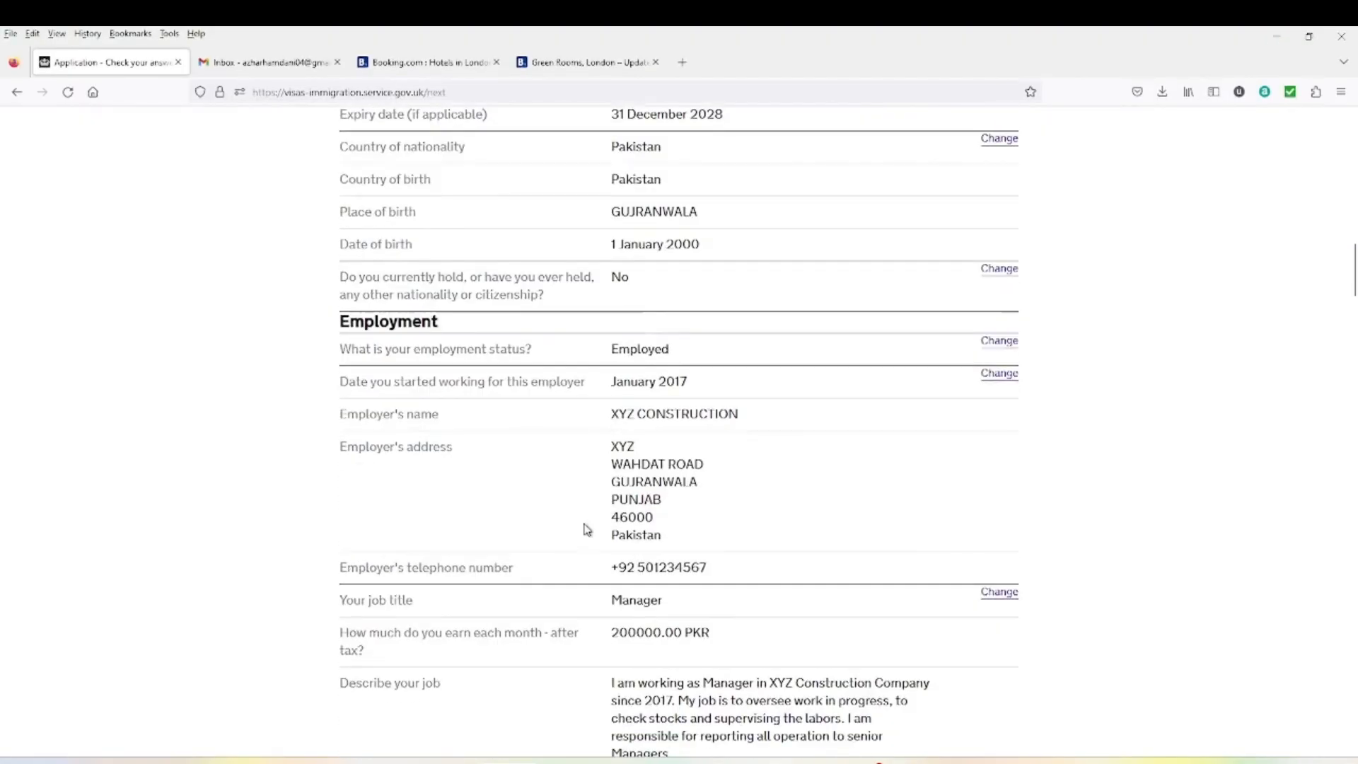
{"action": "scroll", "coordinate": [586, 529], "scroll_direction": "down", "scroll_amount": 20}
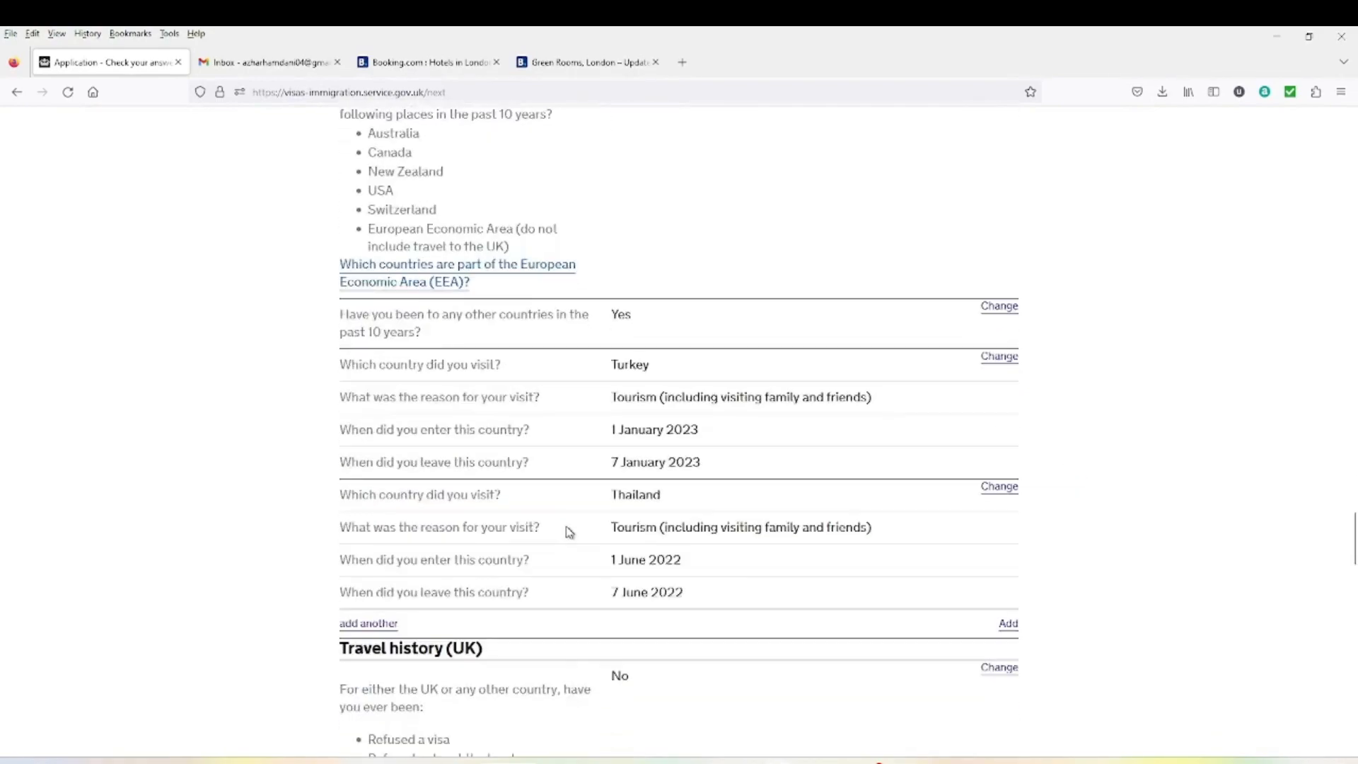
{"action": "scroll", "coordinate": [570, 531], "scroll_direction": "down", "scroll_amount": 20}
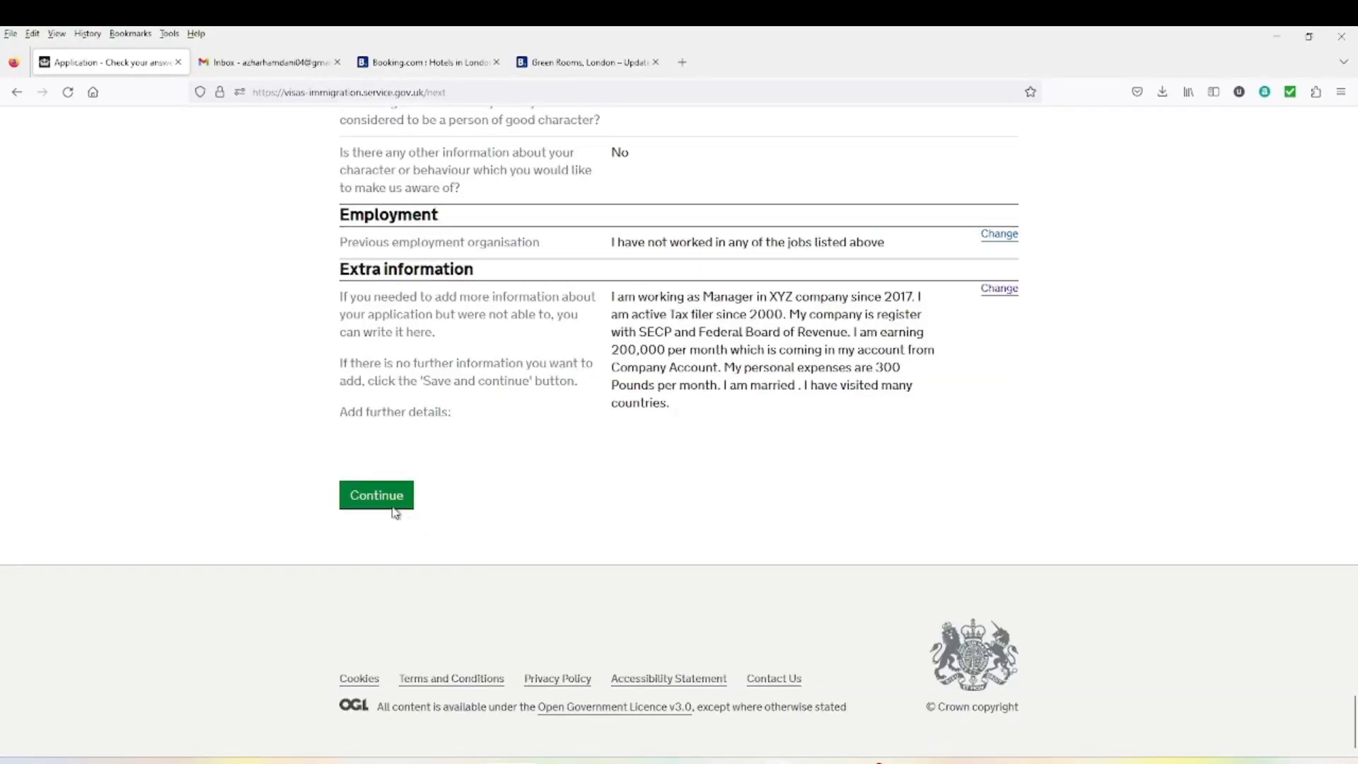
{"action": "left_click", "coordinate": [376, 495]}
Agree to provide the mandatory passport or travel document and the evidence of funds, review the document submission instructions, and save
{"action": "scroll", "coordinate": [406, 421], "scroll_direction": "down", "scroll_amount": 4}
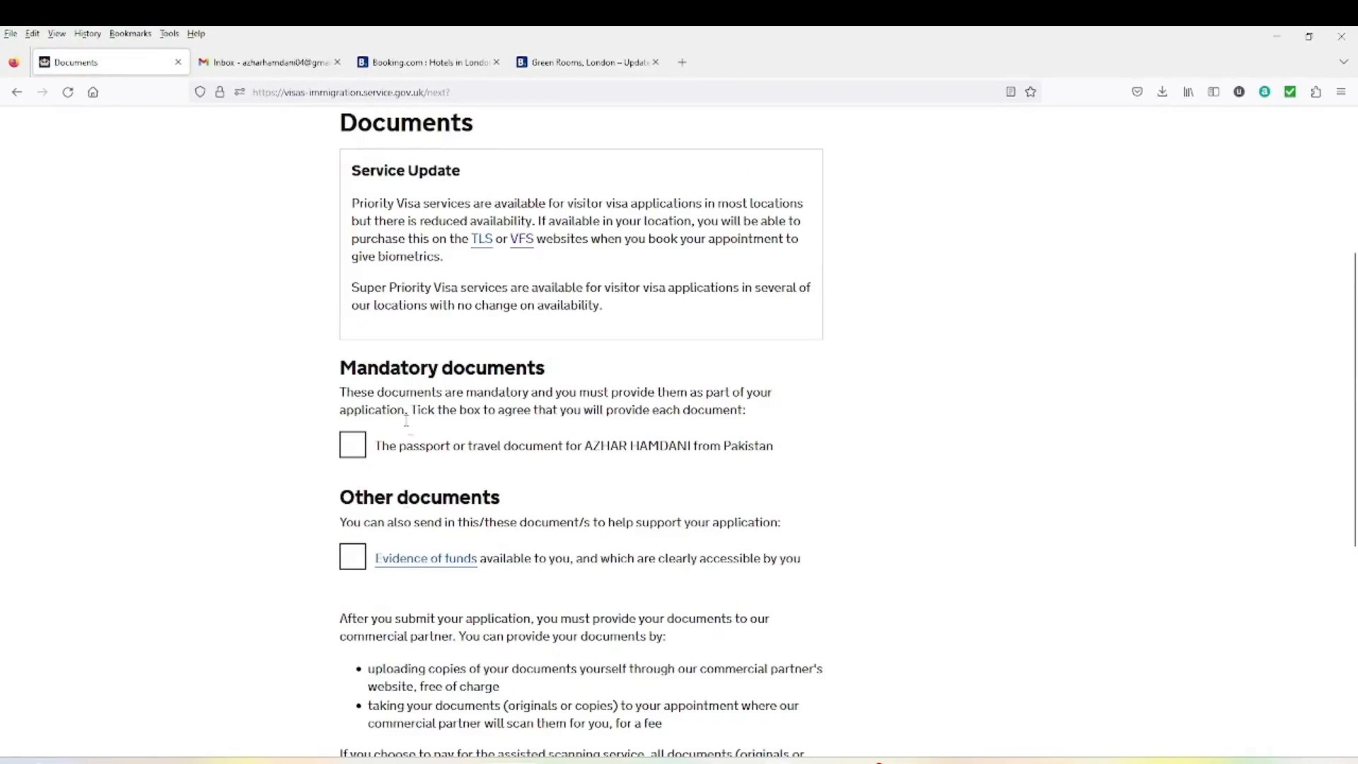
{"action": "scroll", "coordinate": [406, 421], "scroll_direction": "down", "scroll_amount": 3}
{"action": "left_click", "coordinate": [352, 238]}
{"action": "left_click", "coordinate": [353, 350]}
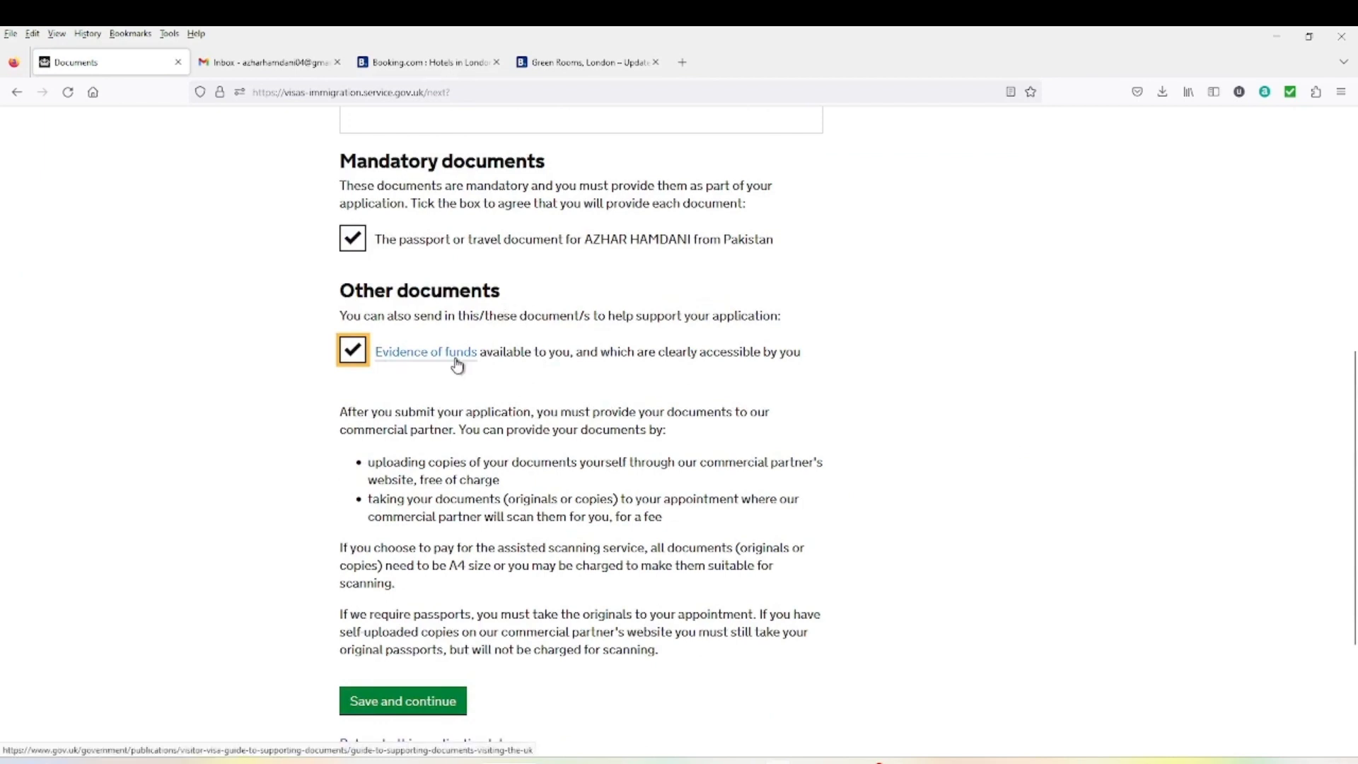
{"action": "scroll", "coordinate": [596, 407], "scroll_direction": "down", "scroll_amount": 1}
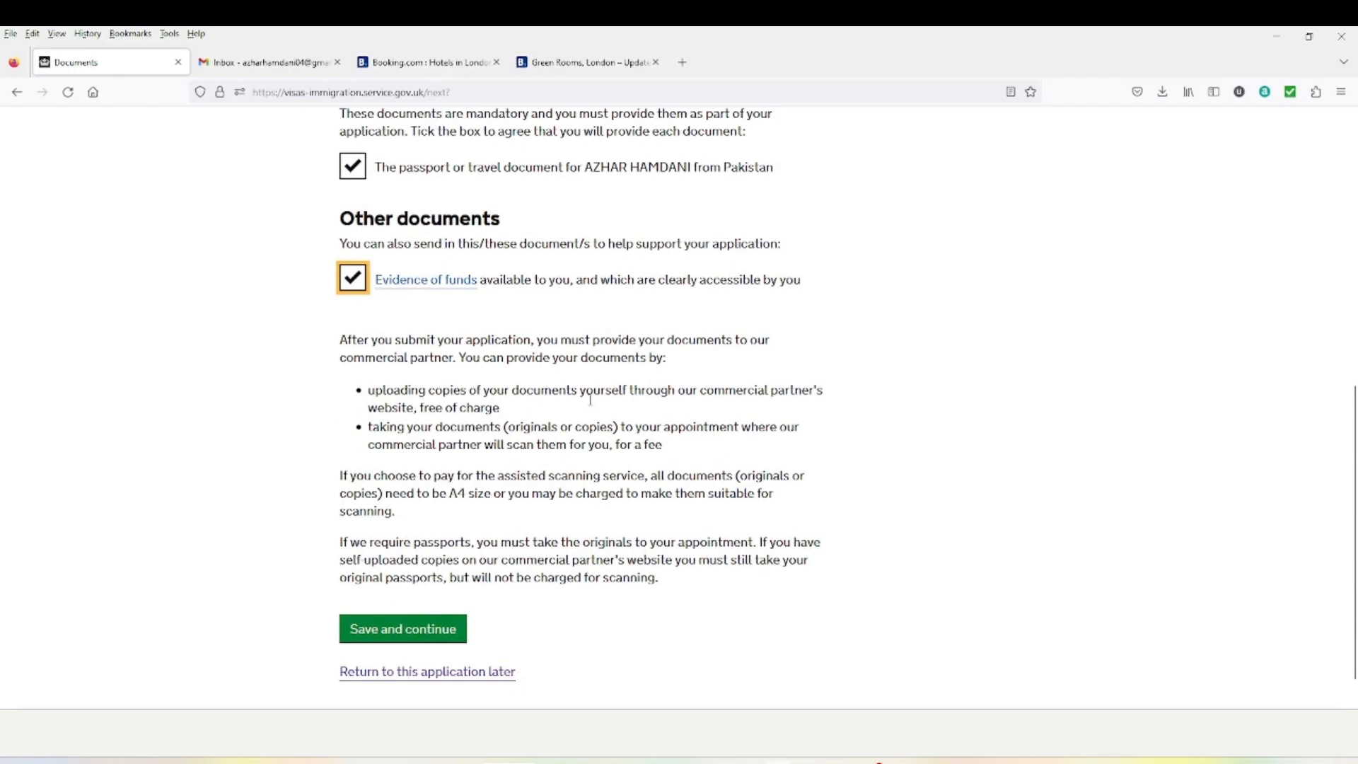
{"action": "scroll", "coordinate": [665, 422], "scroll_direction": "up", "scroll_amount": 2}
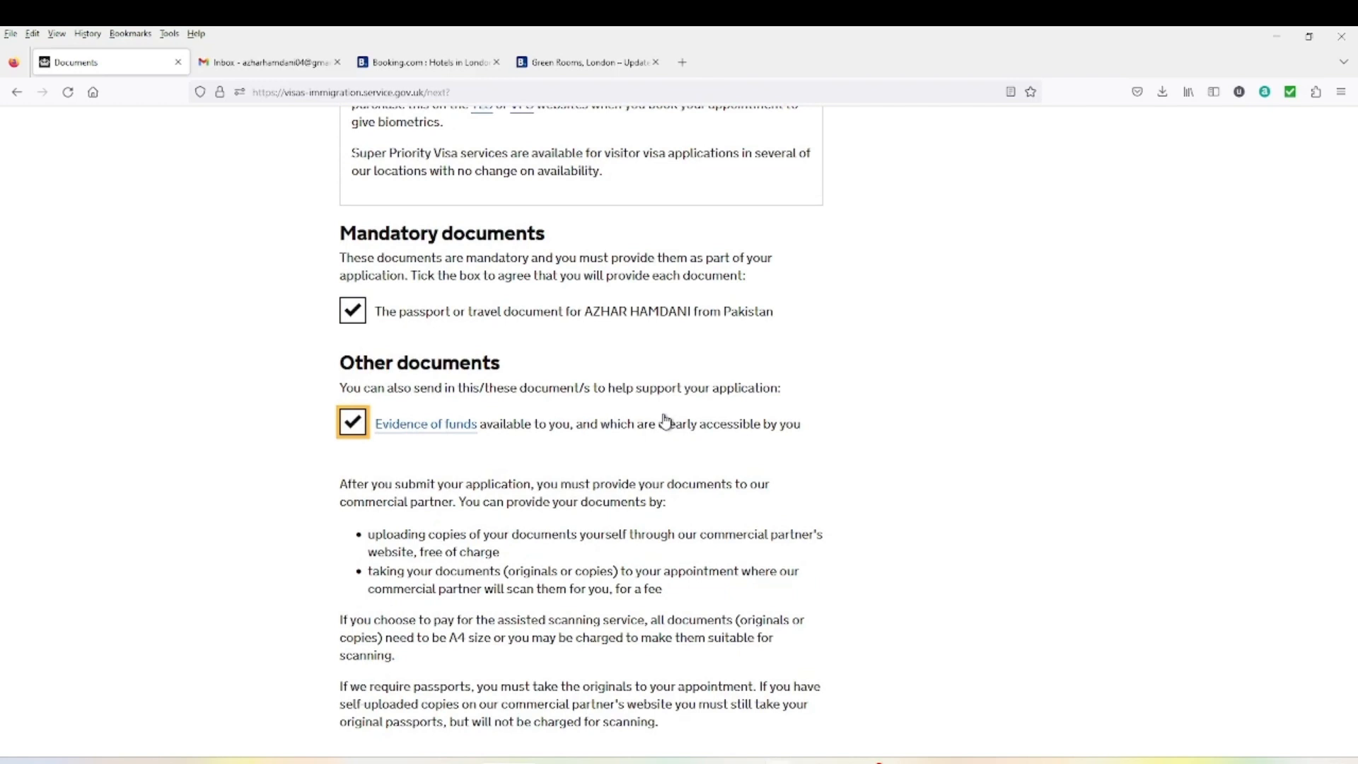
{"action": "scroll", "coordinate": [668, 438], "scroll_direction": "down", "scroll_amount": 5}
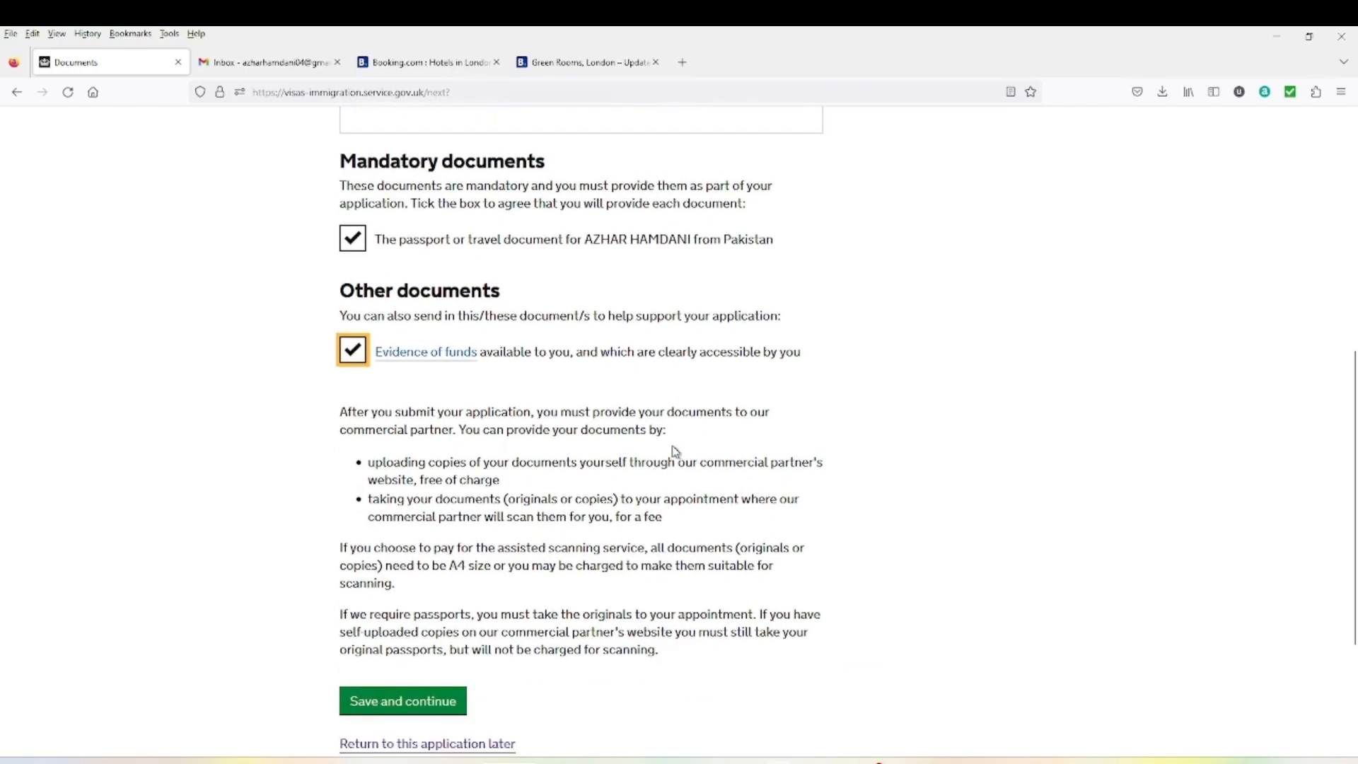
{"action": "left_click", "coordinate": [407, 494]}
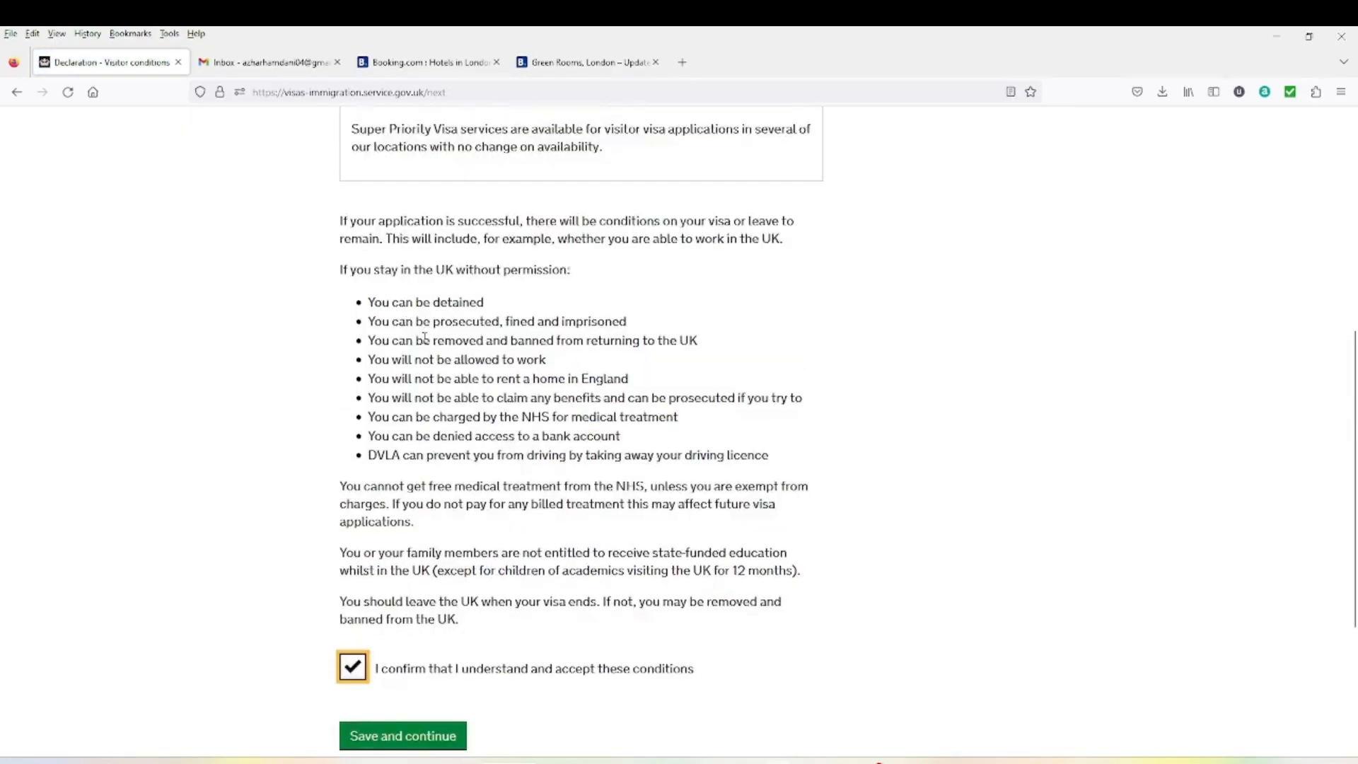
Read the visitor conditions on the declaration page, leave them confirmed as understood and accepted, and save
{"action": "scroll", "coordinate": [664, 491], "scroll_direction": "up", "scroll_amount": 3}
{"action": "scroll", "coordinate": [654, 498], "scroll_direction": "down", "scroll_amount": 1}
{"action": "scroll", "coordinate": [672, 520], "scroll_direction": "down", "scroll_amount": 3}
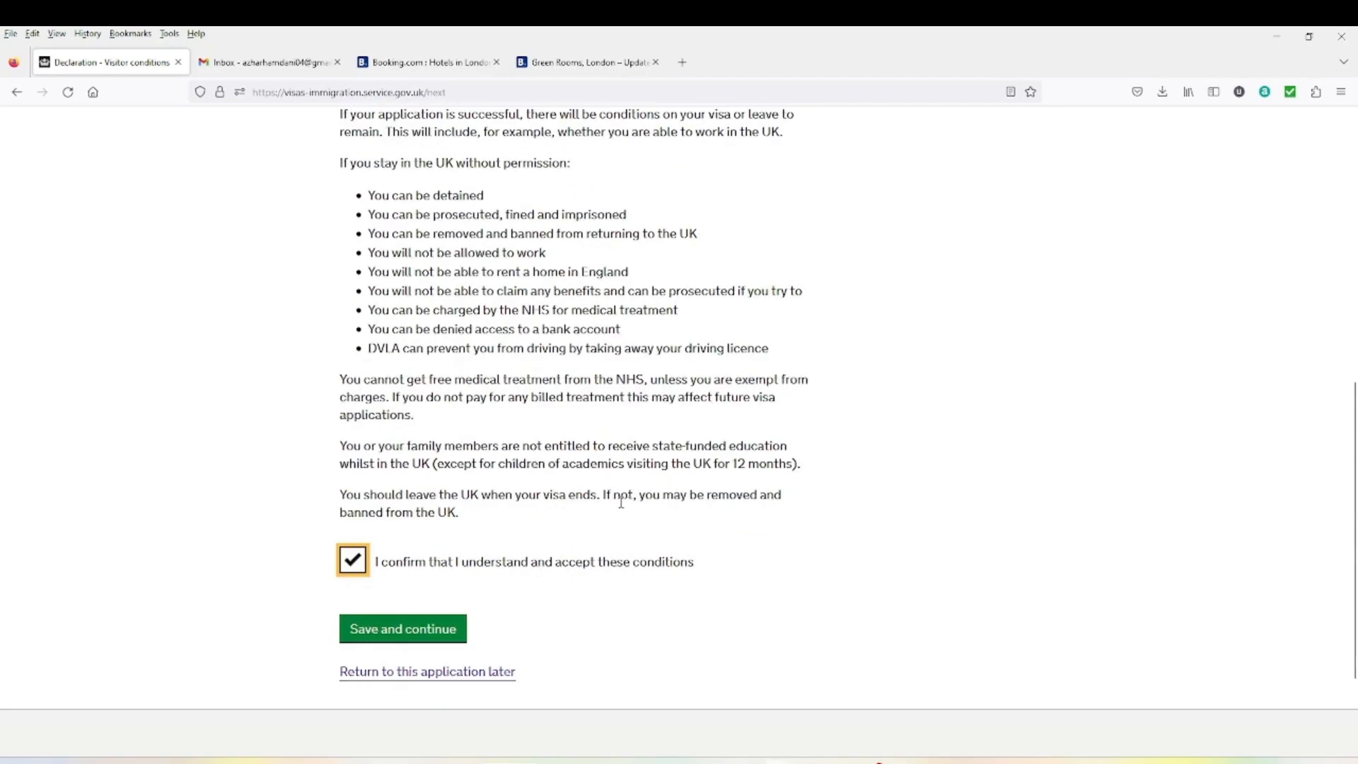
{"action": "left_click", "coordinate": [443, 632]}
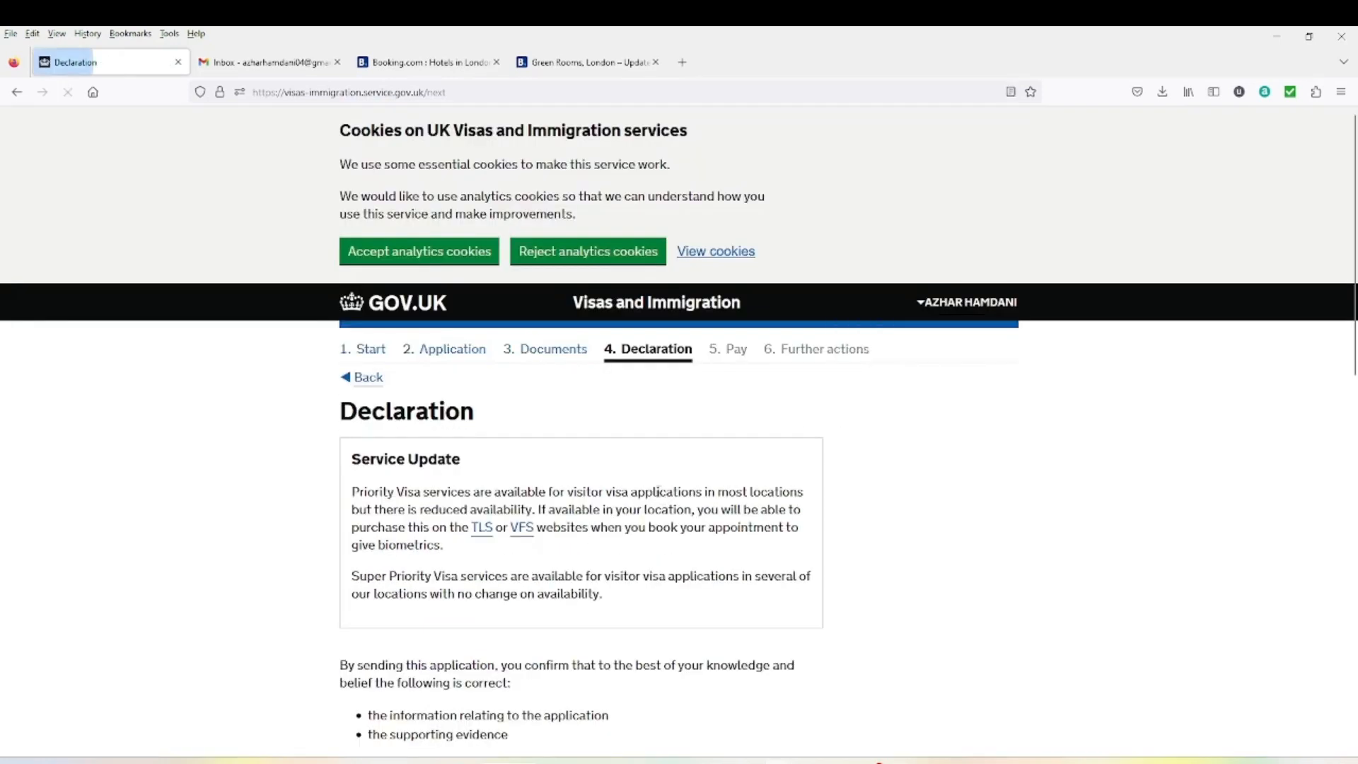
Declare that the form is being submitted on behalf of the applicant, accept the declaration, and view the representation capacity question
{"action": "scroll", "coordinate": [604, 474], "scroll_direction": "down", "scroll_amount": 10}
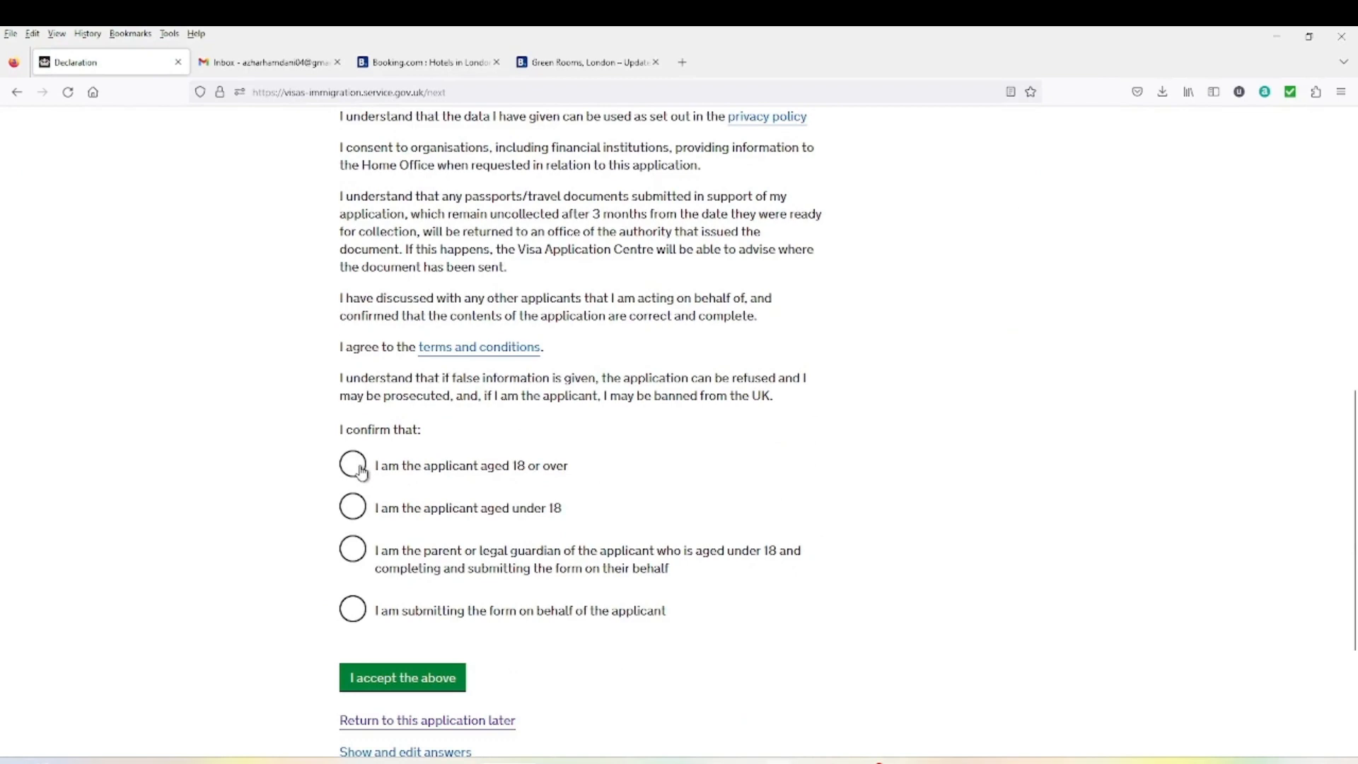
{"action": "left_click", "coordinate": [360, 470]}
{"action": "scroll", "coordinate": [361, 471], "scroll_direction": "down", "scroll_amount": 2}
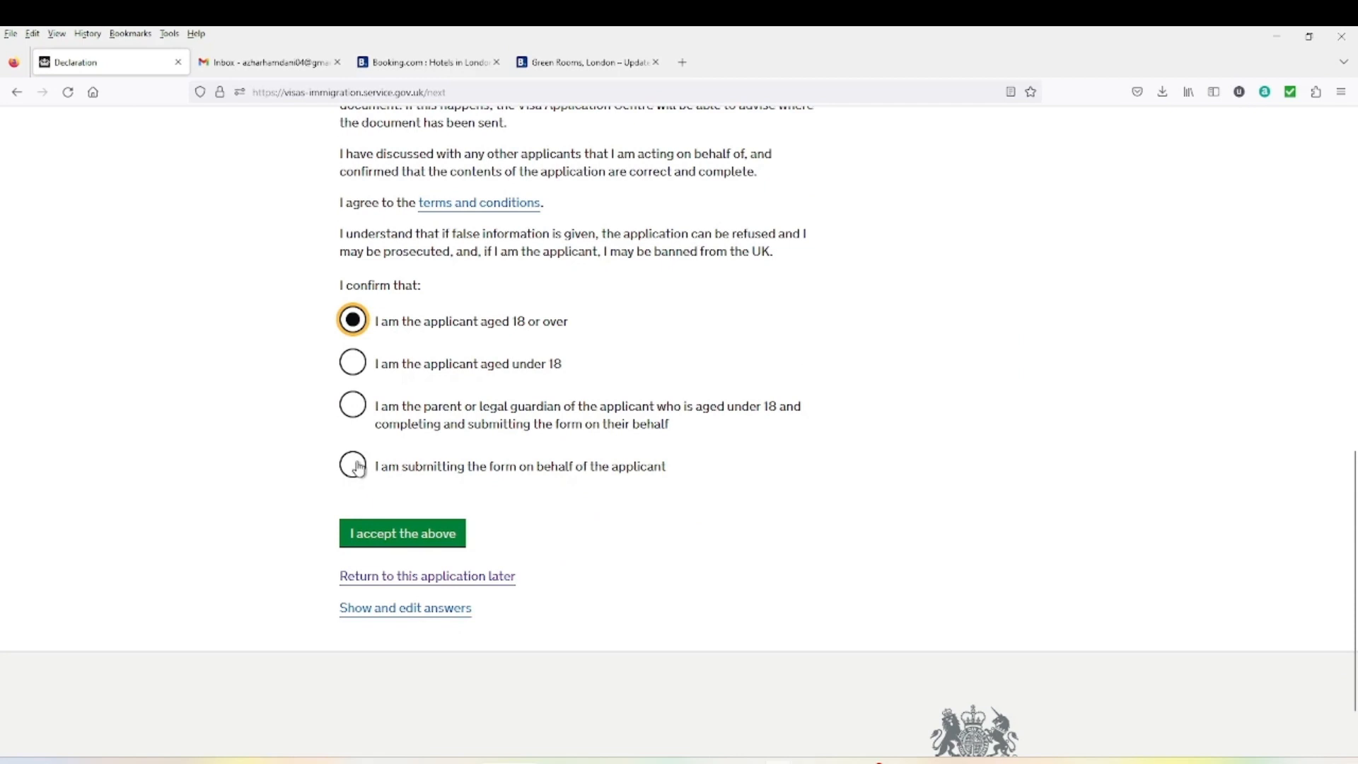
{"action": "left_click", "coordinate": [358, 468]}
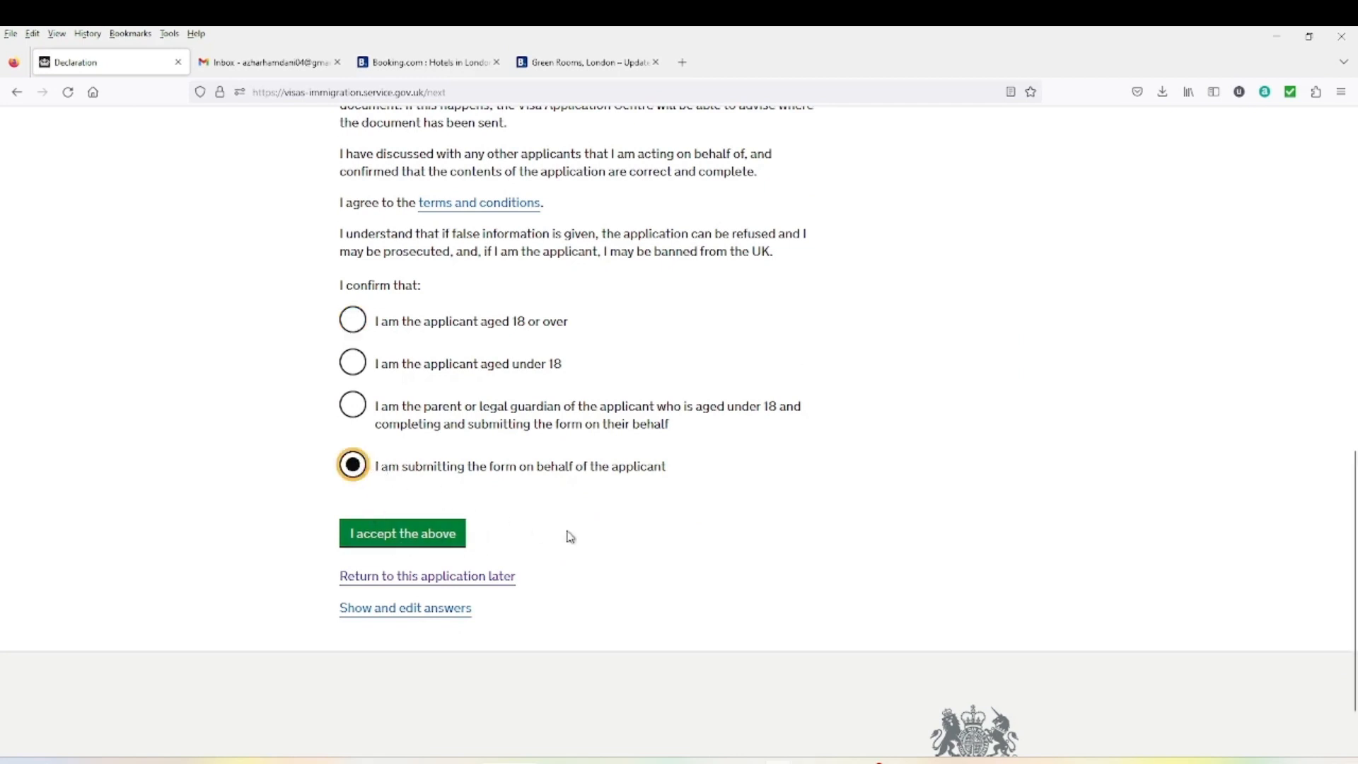
{"action": "left_click", "coordinate": [396, 544]}
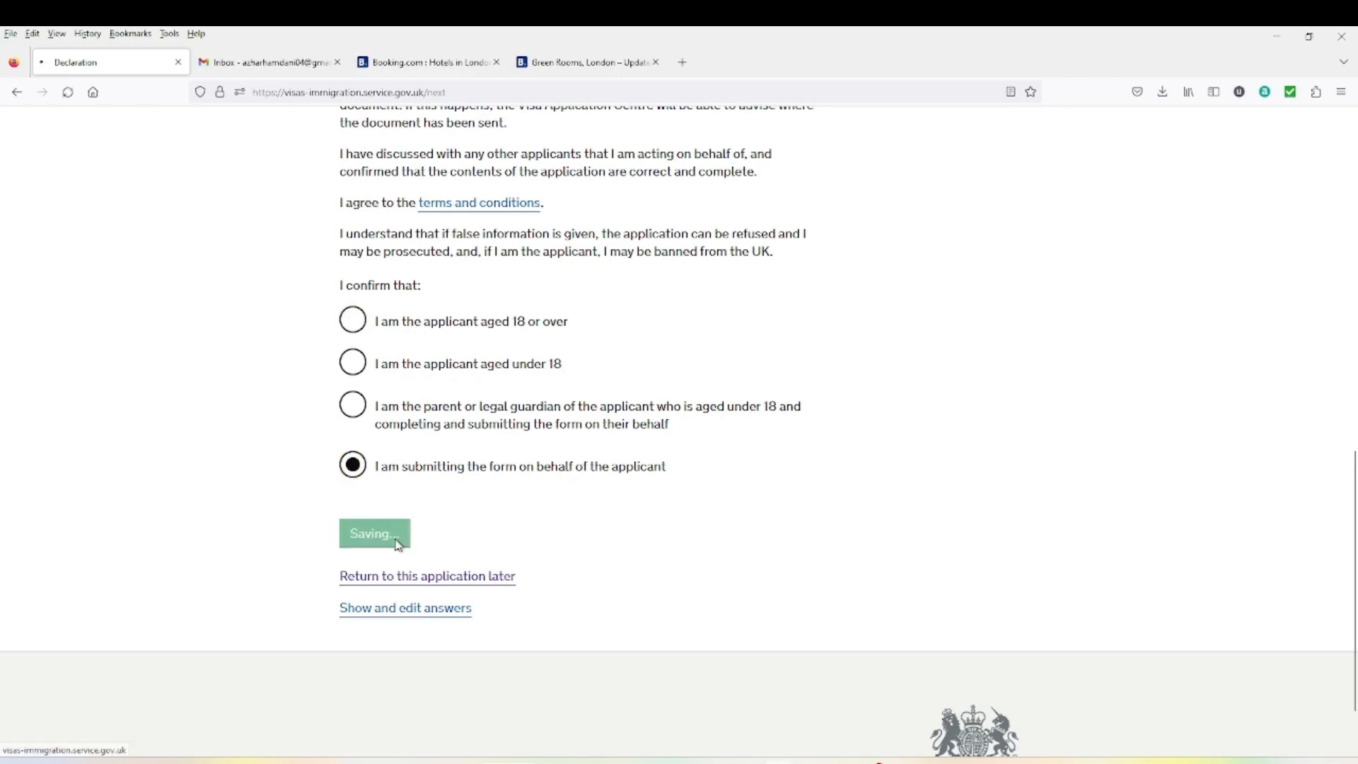
{"action": "scroll", "coordinate": [396, 541], "scroll_direction": "down", "scroll_amount": 5}
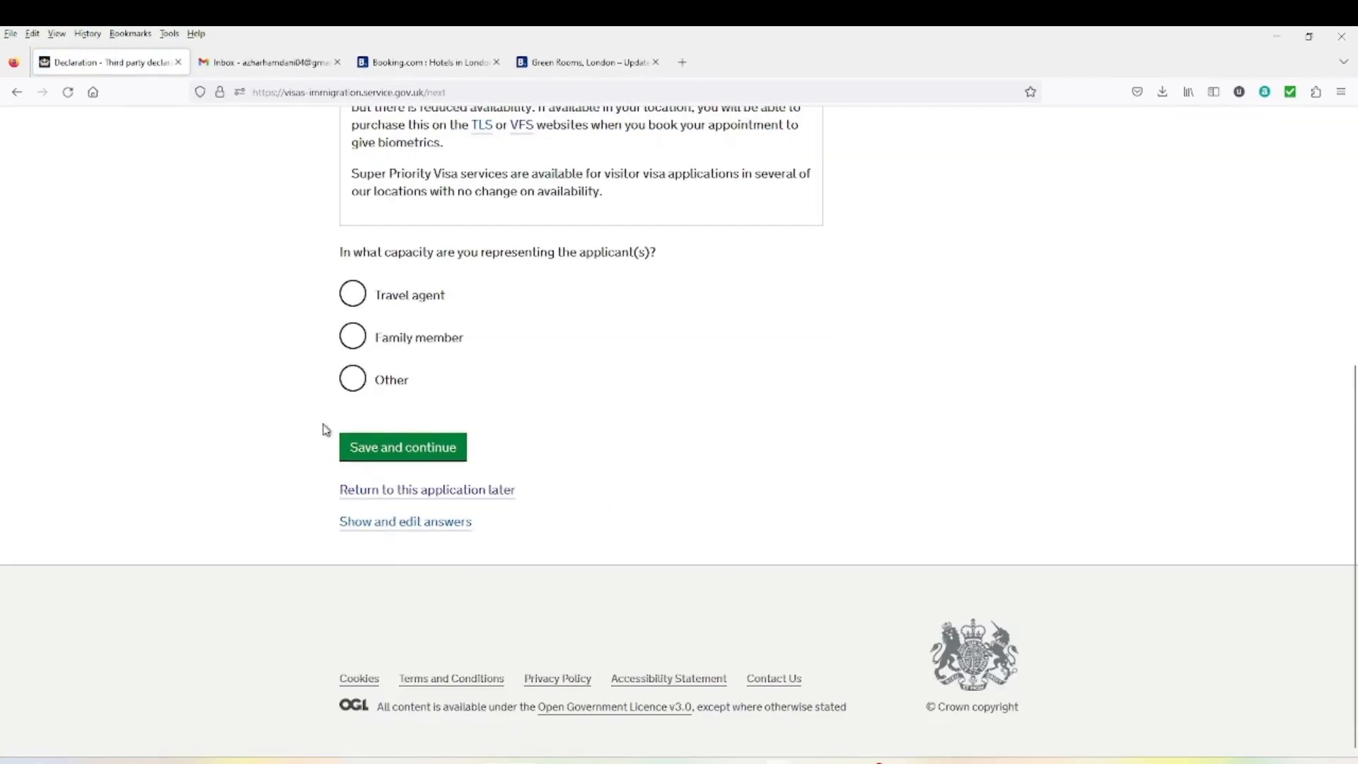
Change the declaration answer to "I am the applicant aged 18 or over", accept it, and continue to the payment stage
{"action": "left_click", "coordinate": [428, 524]}
{"action": "scroll", "coordinate": [594, 530], "scroll_direction": "down", "scroll_amount": 10}
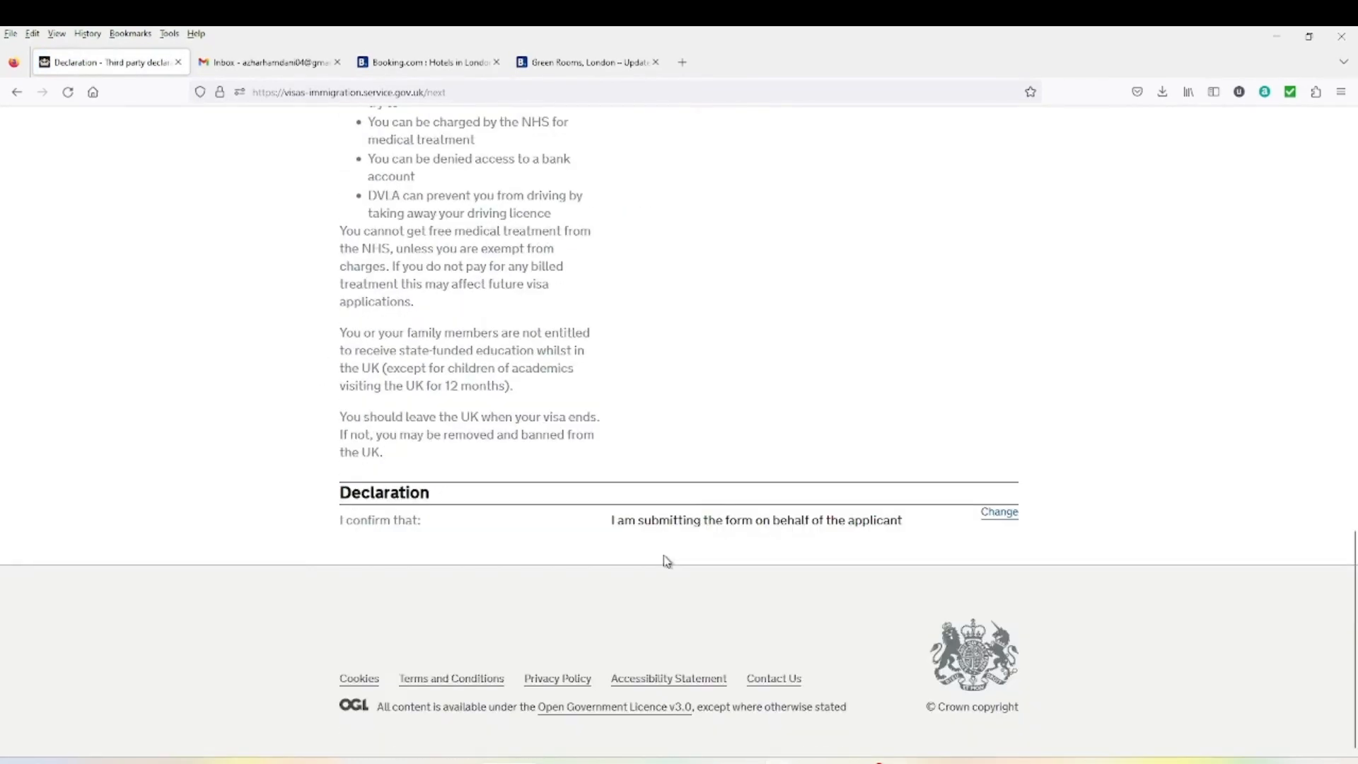
{"action": "left_click", "coordinate": [999, 512]}
{"action": "scroll", "coordinate": [640, 561], "scroll_direction": "down", "scroll_amount": 10}
{"action": "left_click", "coordinate": [357, 322]}
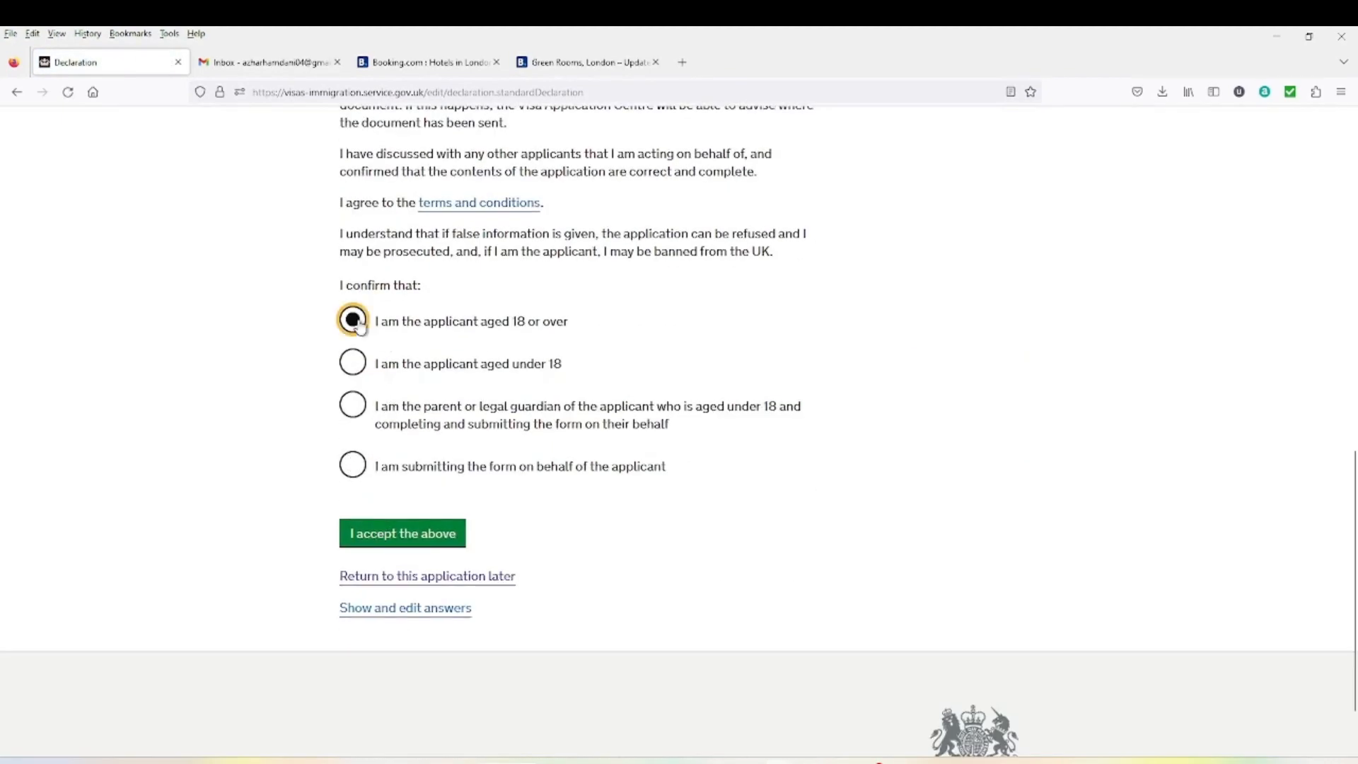
{"action": "left_click", "coordinate": [427, 533]}
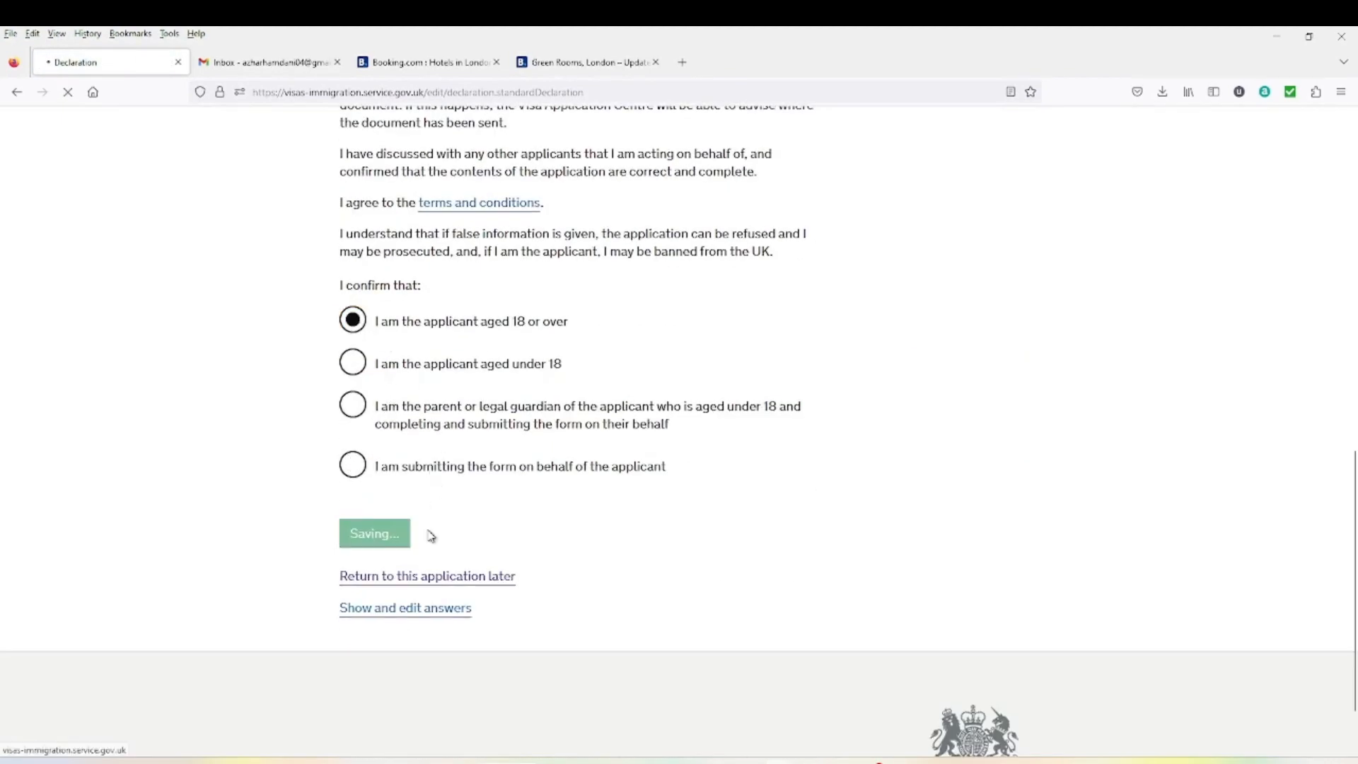
{"action": "scroll", "coordinate": [431, 536], "scroll_direction": "down", "scroll_amount": 10}
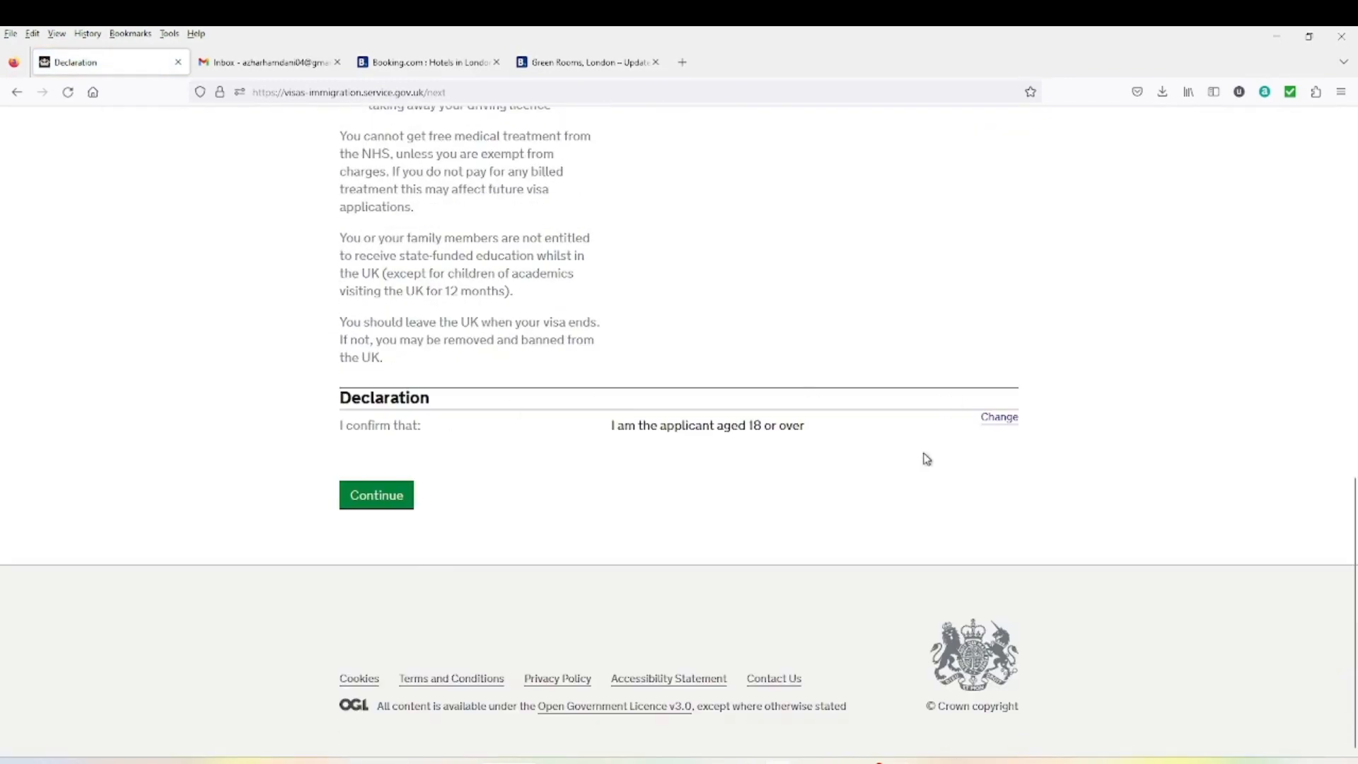
{"action": "left_click", "coordinate": [379, 497]}
Review the available visit visa lengths, keep the 6-month option, and save
{"action": "scroll", "coordinate": [382, 506], "scroll_direction": "down", "scroll_amount": 5}
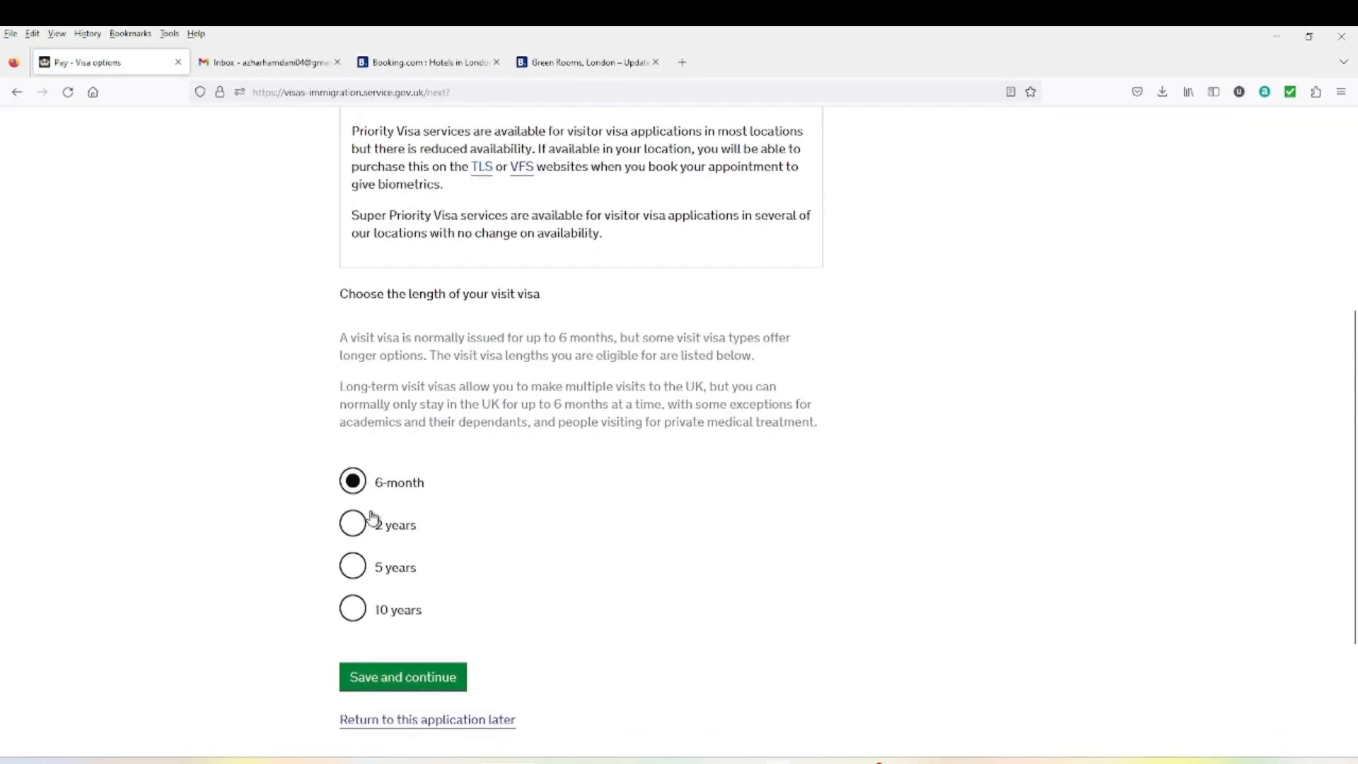
{"action": "scroll", "coordinate": [394, 507], "scroll_direction": "down", "scroll_amount": 1}
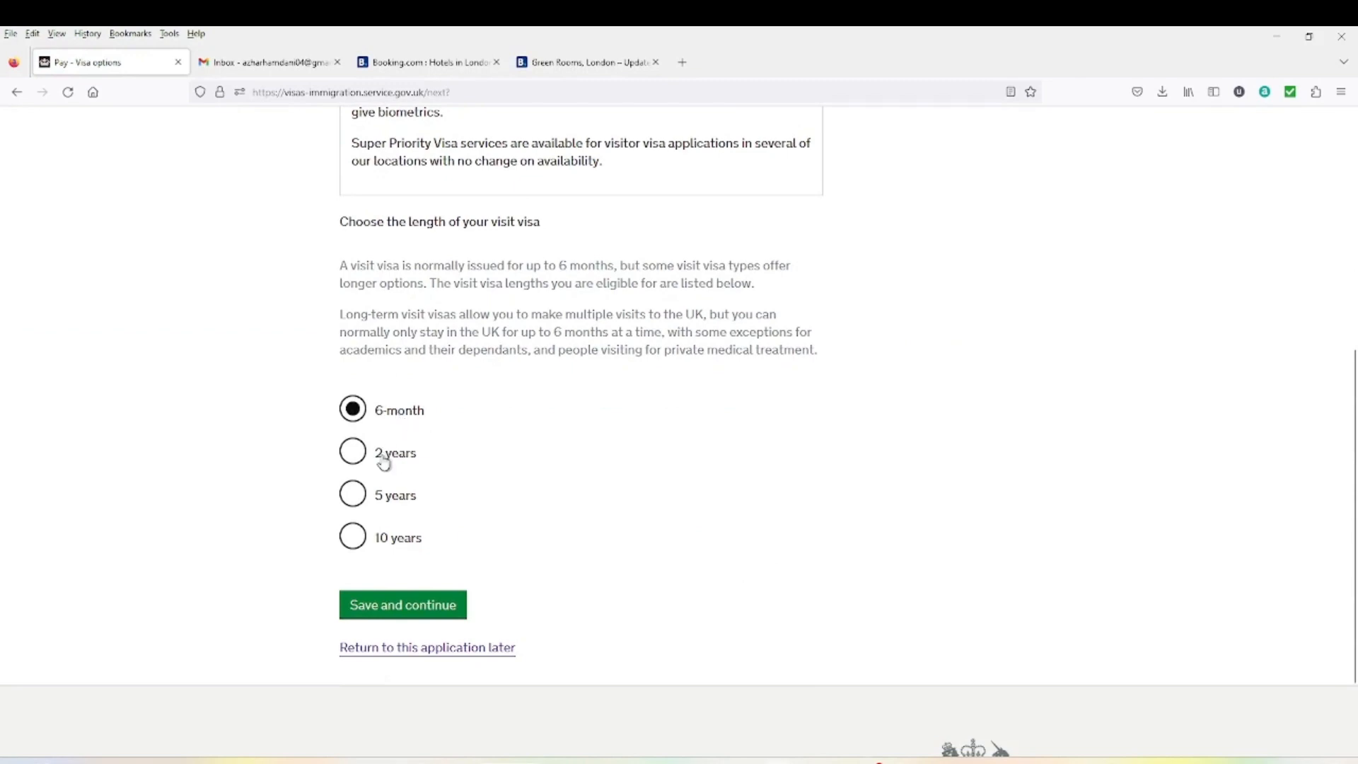
{"action": "left_click", "coordinate": [418, 605]}
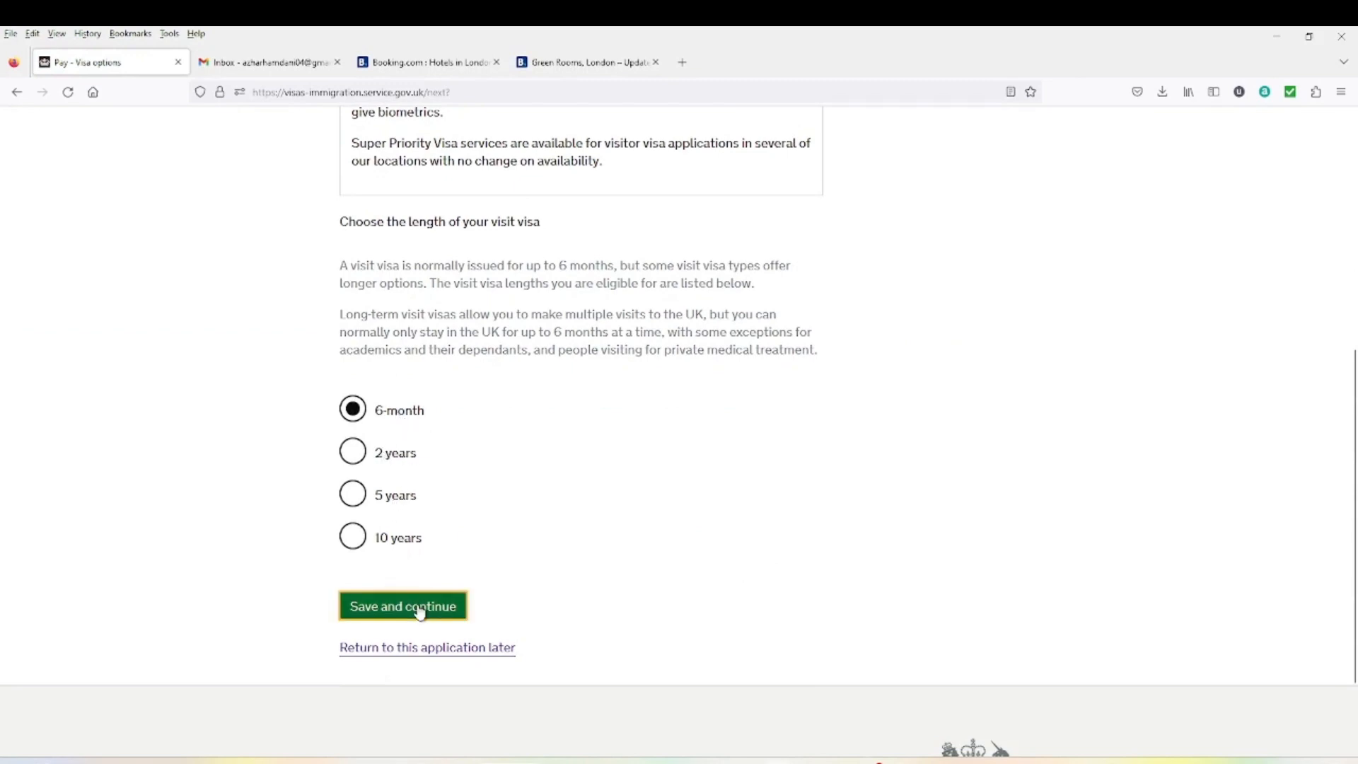
Review the standard service option on the service choice page and switch to the VFS Global website
{"action": "scroll", "coordinate": [476, 539], "scroll_direction": "down", "scroll_amount": 3}
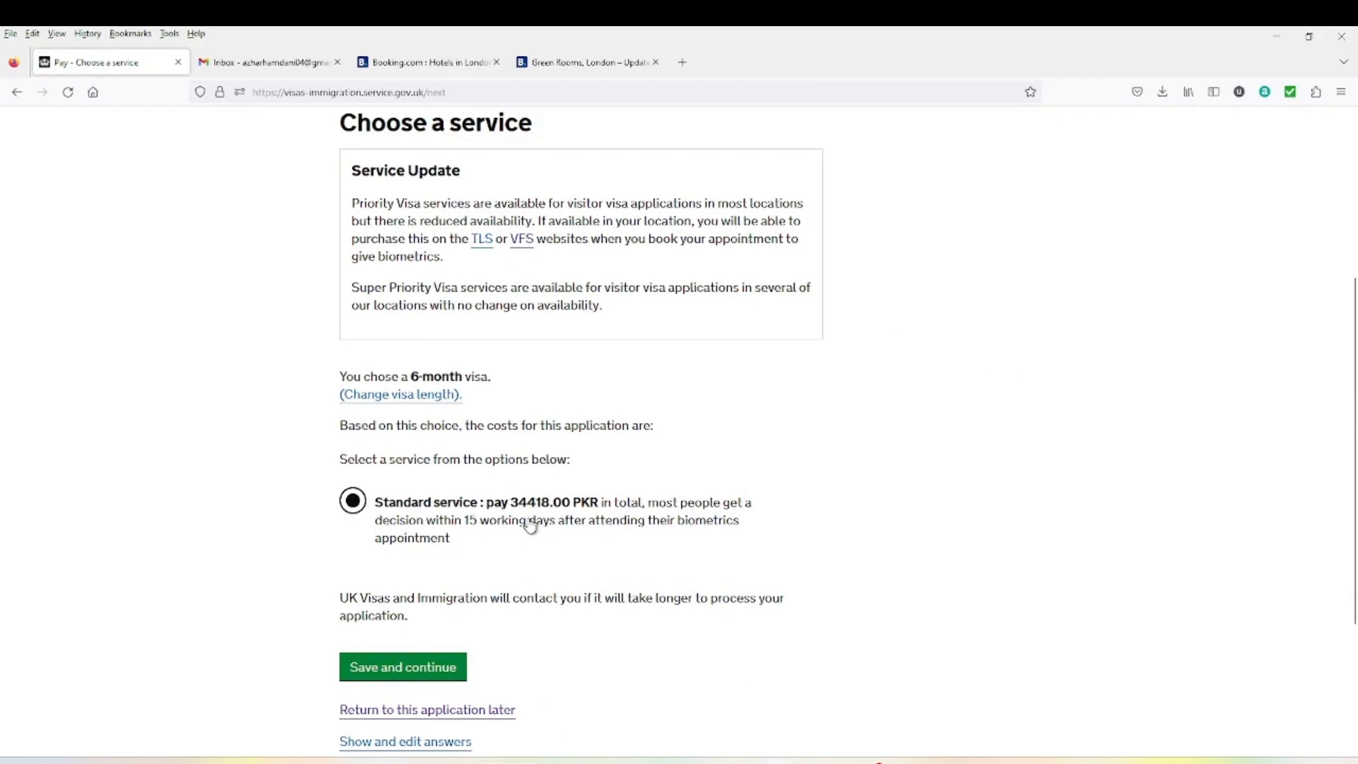
{"action": "scroll", "coordinate": [536, 514], "scroll_direction": "down", "scroll_amount": 2}
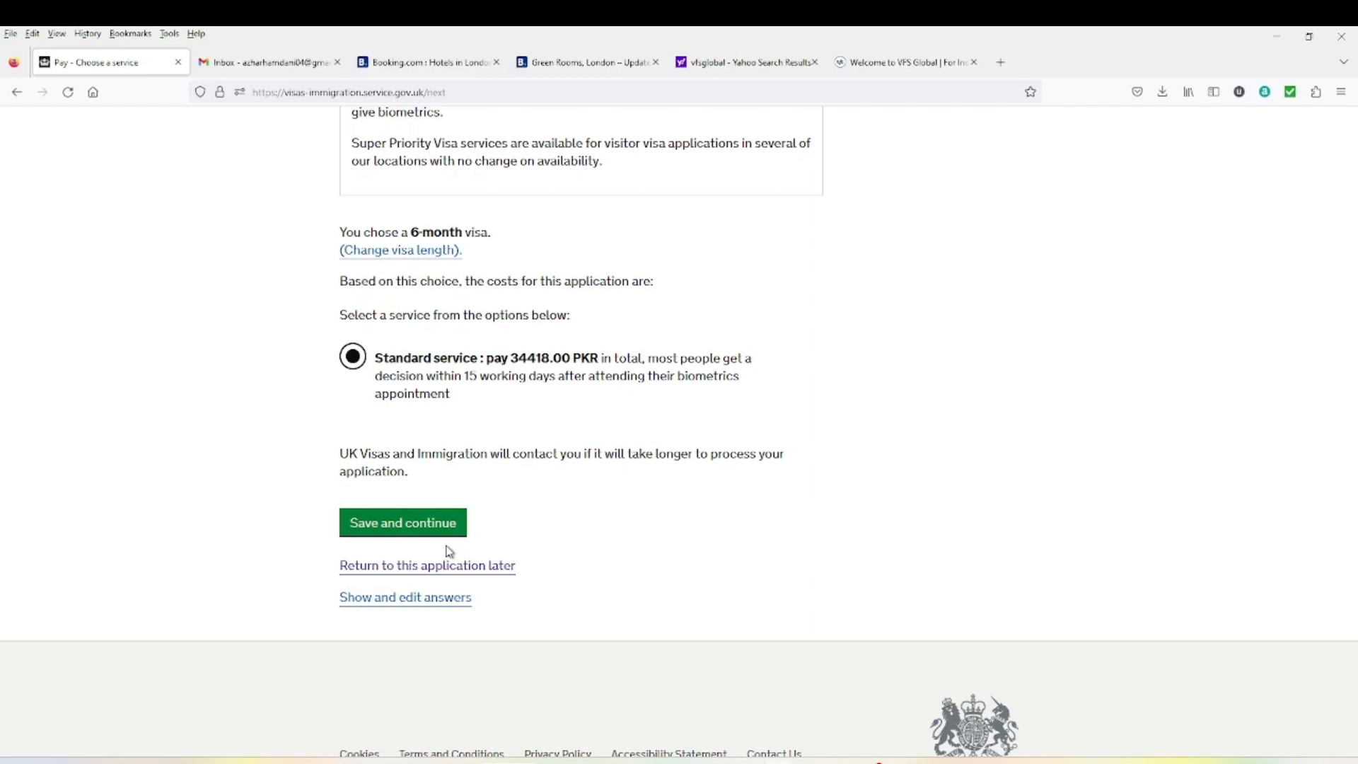
{"action": "left_click", "coordinate": [884, 65]}
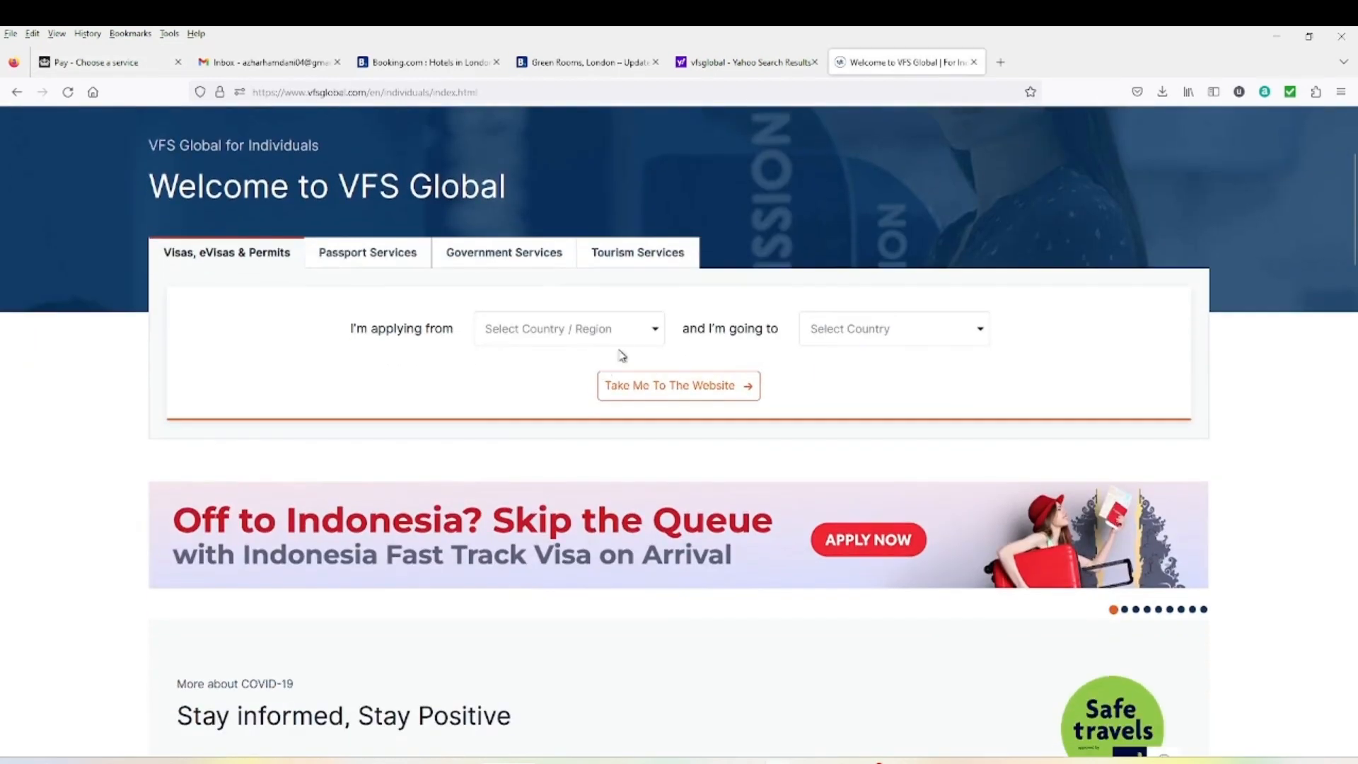
Set the visa route as applying from Pakistan and going to the United Kingdom, and open the matching VFS Global site
{"action": "left_click", "coordinate": [621, 331]}
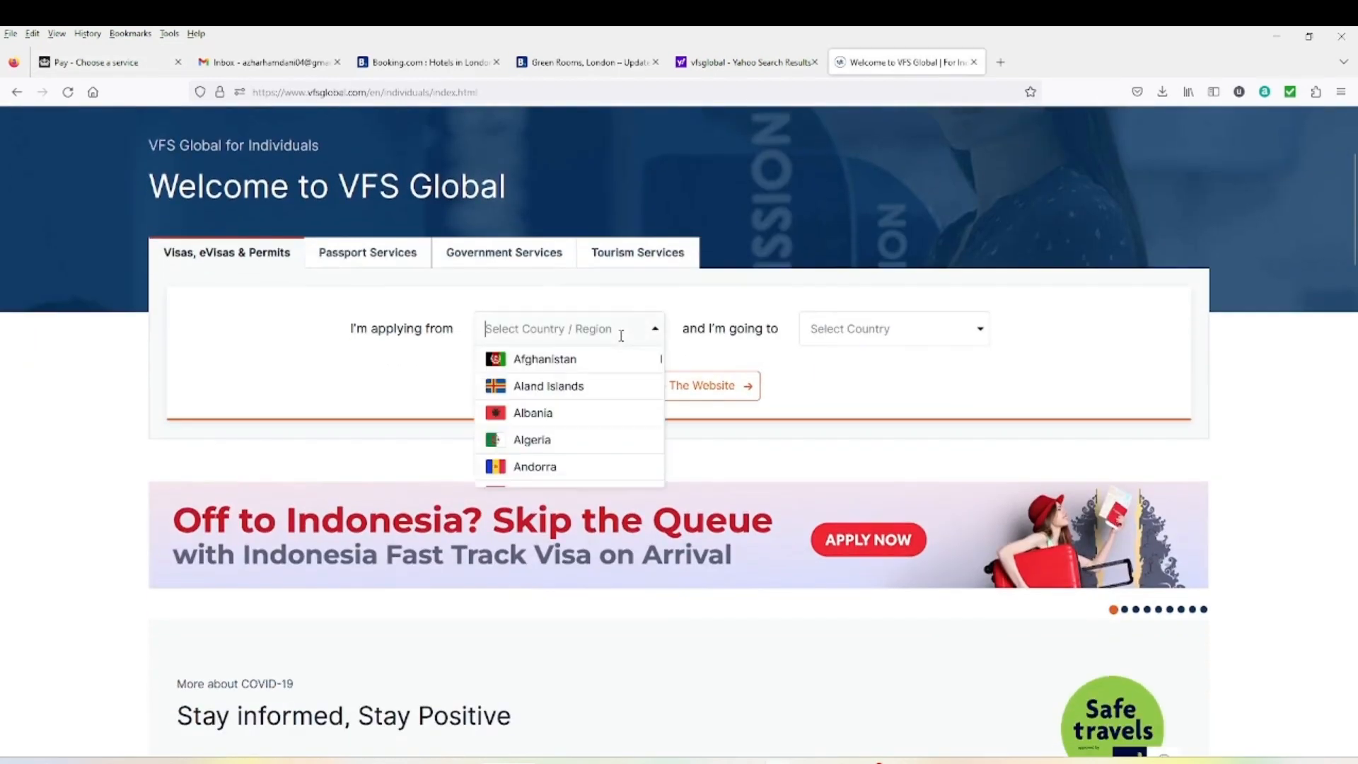
{"action": "type", "text": "pa"}
{"action": "left_click", "coordinate": [578, 372]}
{"action": "left_click", "coordinate": [856, 331]}
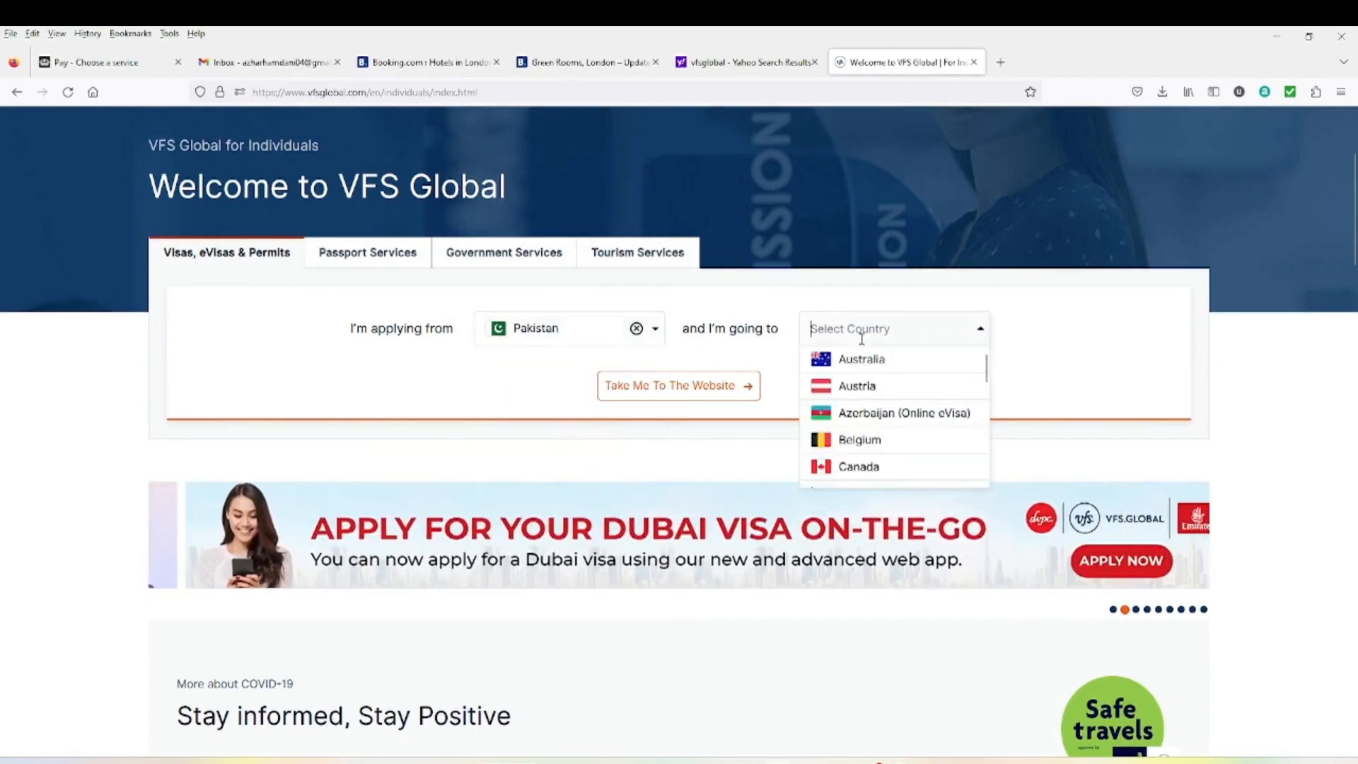
{"action": "type", "text": "u"}
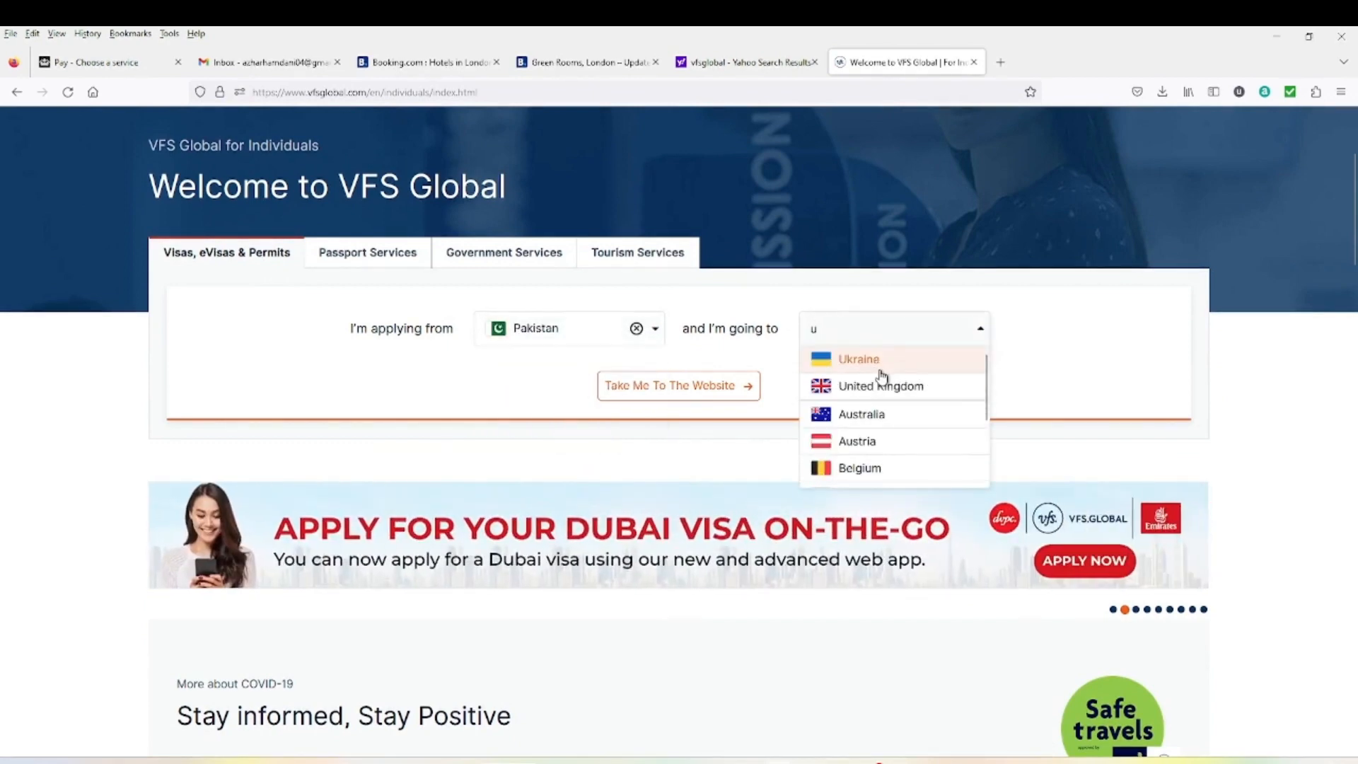
{"action": "left_click", "coordinate": [881, 385]}
{"action": "left_click", "coordinate": [696, 396]}
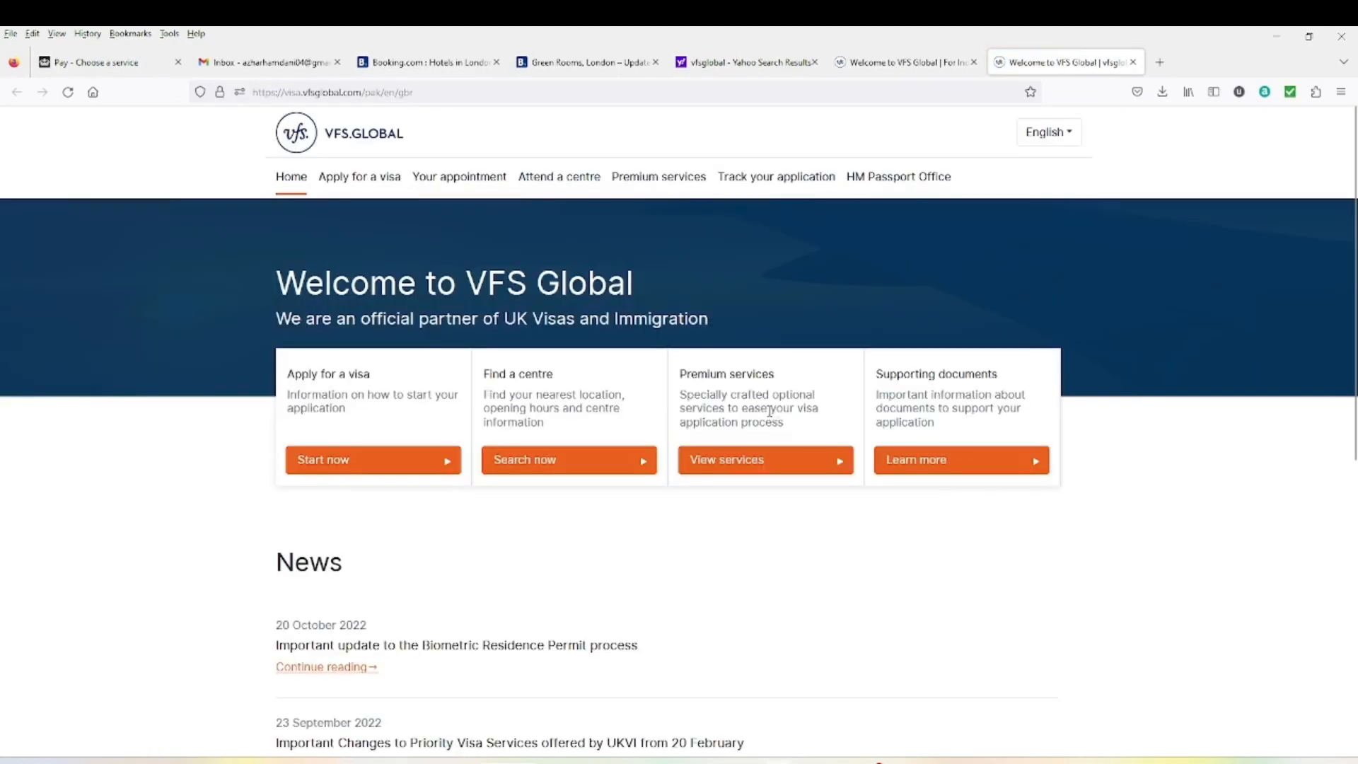
Look through the services and news sections on the home page of the VFS Global site for UK visas
{"action": "scroll", "coordinate": [605, 573], "scroll_direction": "down", "scroll_amount": 5}
{"action": "scroll", "coordinate": [712, 203], "scroll_direction": "up", "scroll_amount": 3}
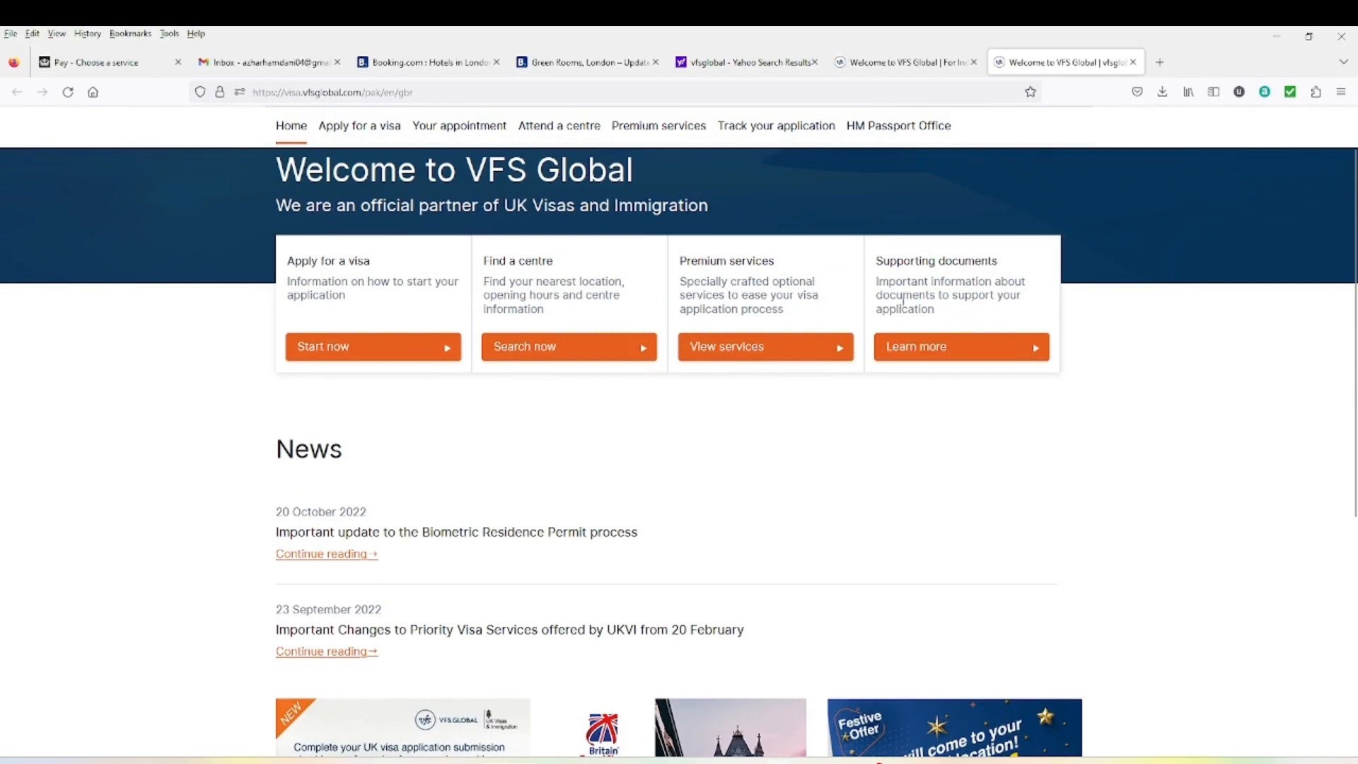
{"action": "scroll", "coordinate": [496, 347], "scroll_direction": "down", "scroll_amount": 1}
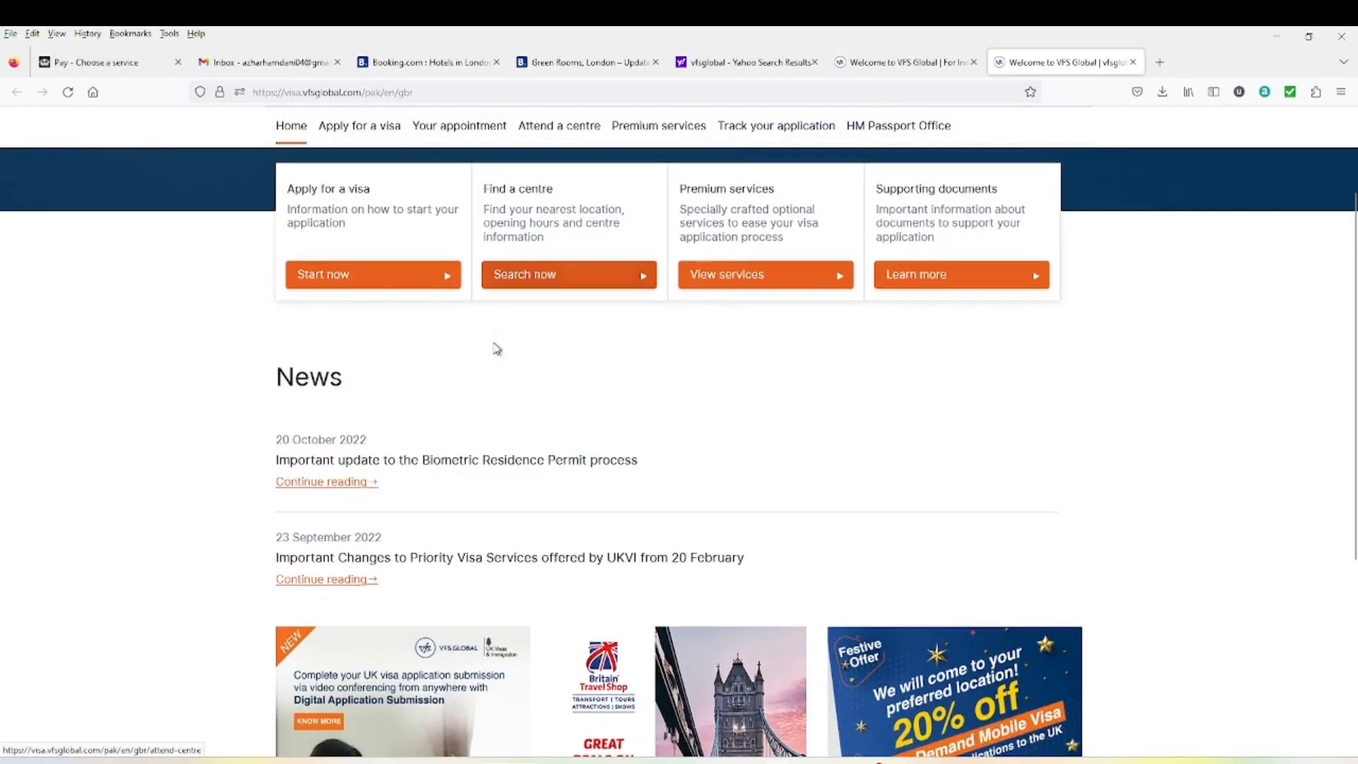
{"action": "scroll", "coordinate": [778, 342], "scroll_direction": "down", "scroll_amount": 5}
{"action": "scroll", "coordinate": [773, 361], "scroll_direction": "up", "scroll_amount": 7}
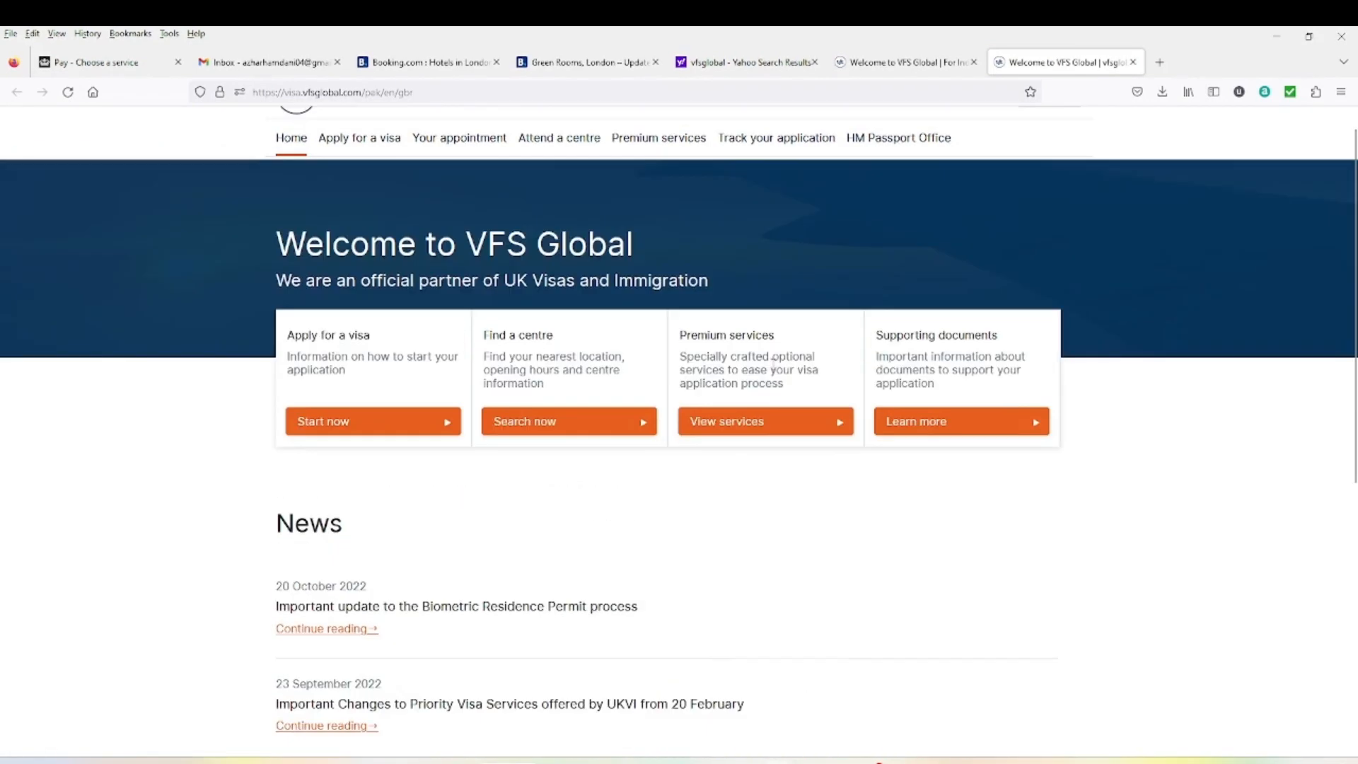
{"action": "scroll", "coordinate": [773, 357], "scroll_direction": "up", "scroll_amount": 1}
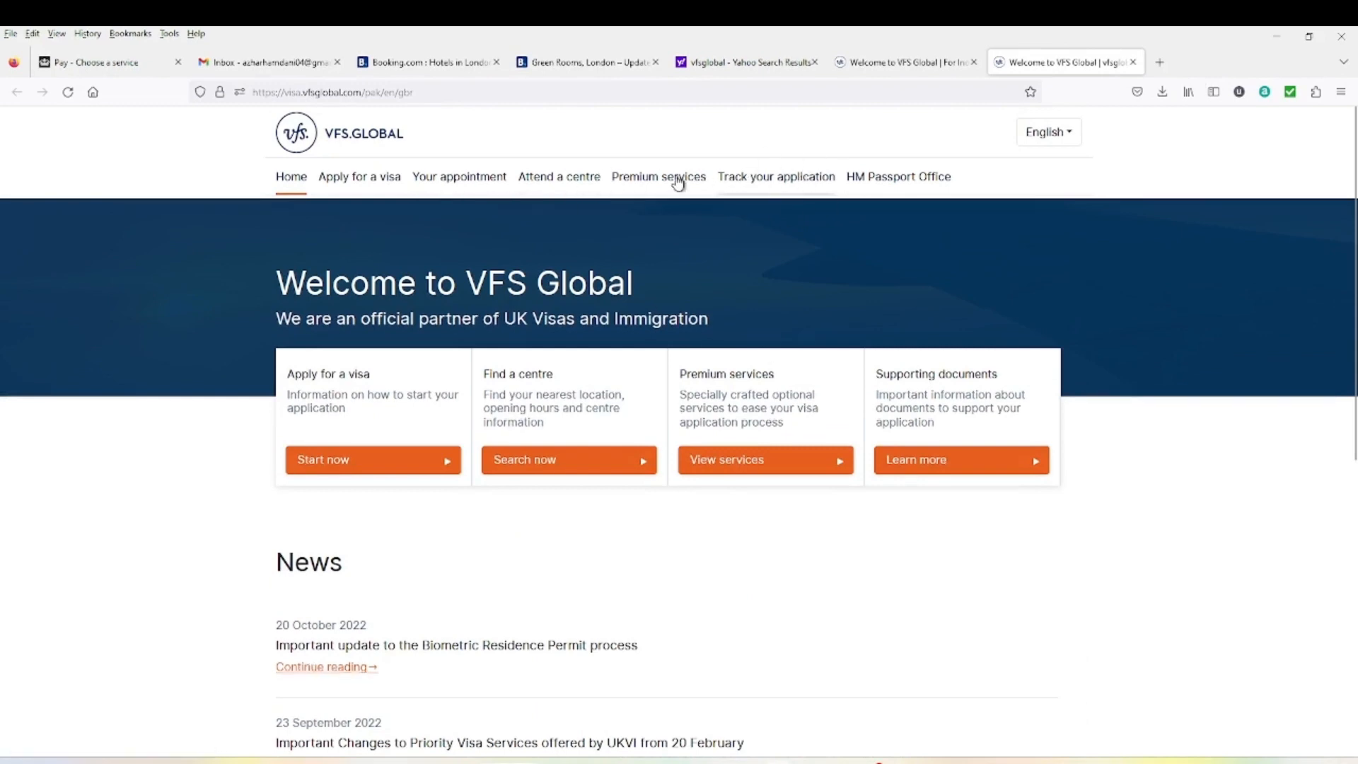
Open the appointment information, review the booking and biometrics guidance, and open the sign-in page for booked appointments
{"action": "left_click", "coordinate": [474, 182]}
{"action": "scroll", "coordinate": [512, 240], "scroll_direction": "down", "scroll_amount": 3}
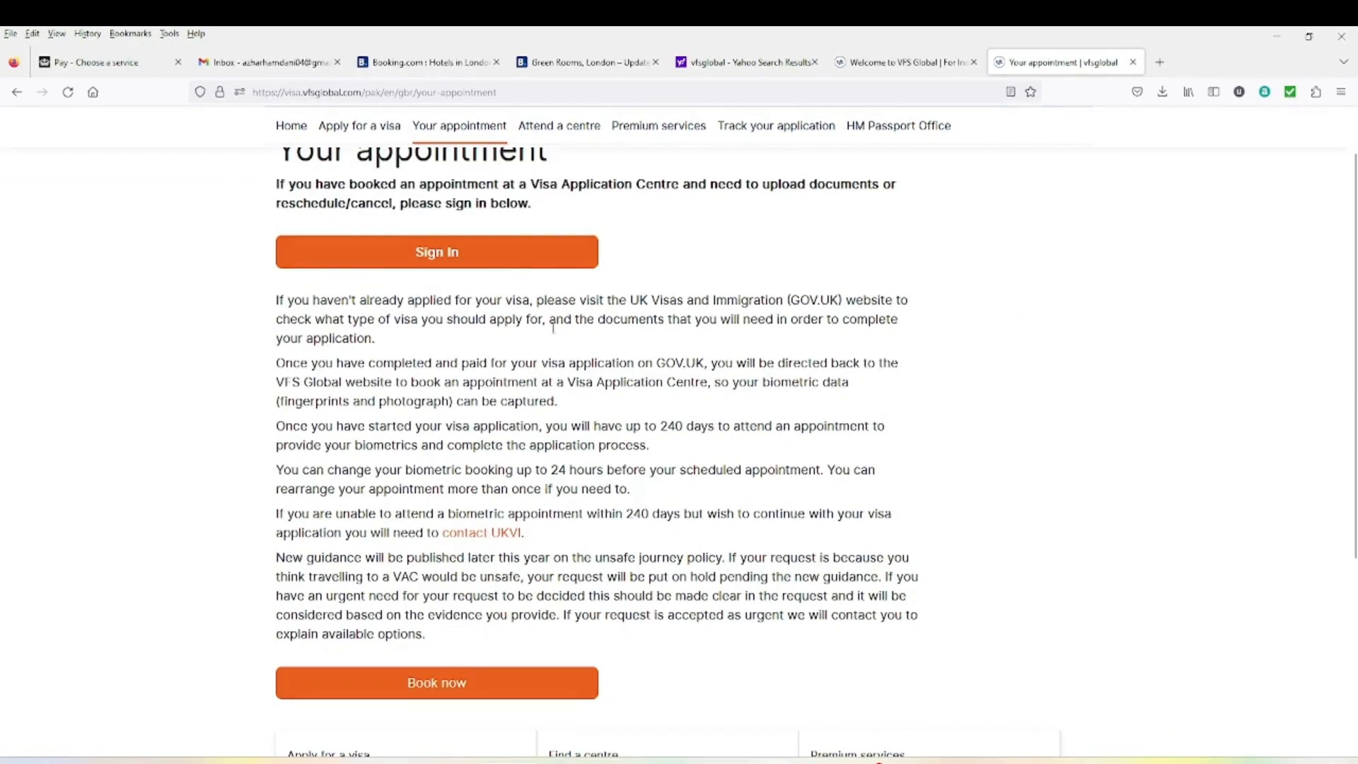
{"action": "scroll", "coordinate": [545, 261], "scroll_direction": "up", "scroll_amount": 3}
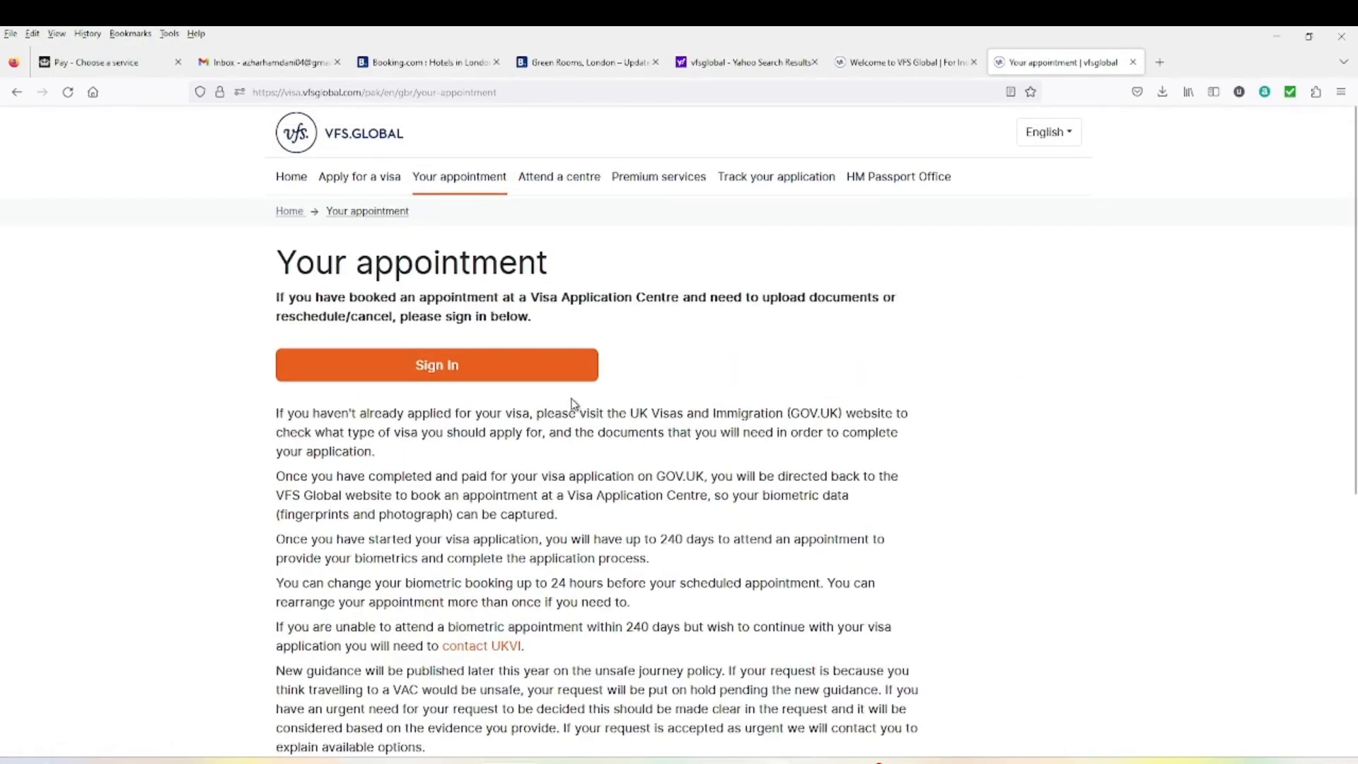
{"action": "scroll", "coordinate": [572, 401], "scroll_direction": "down", "scroll_amount": 3}
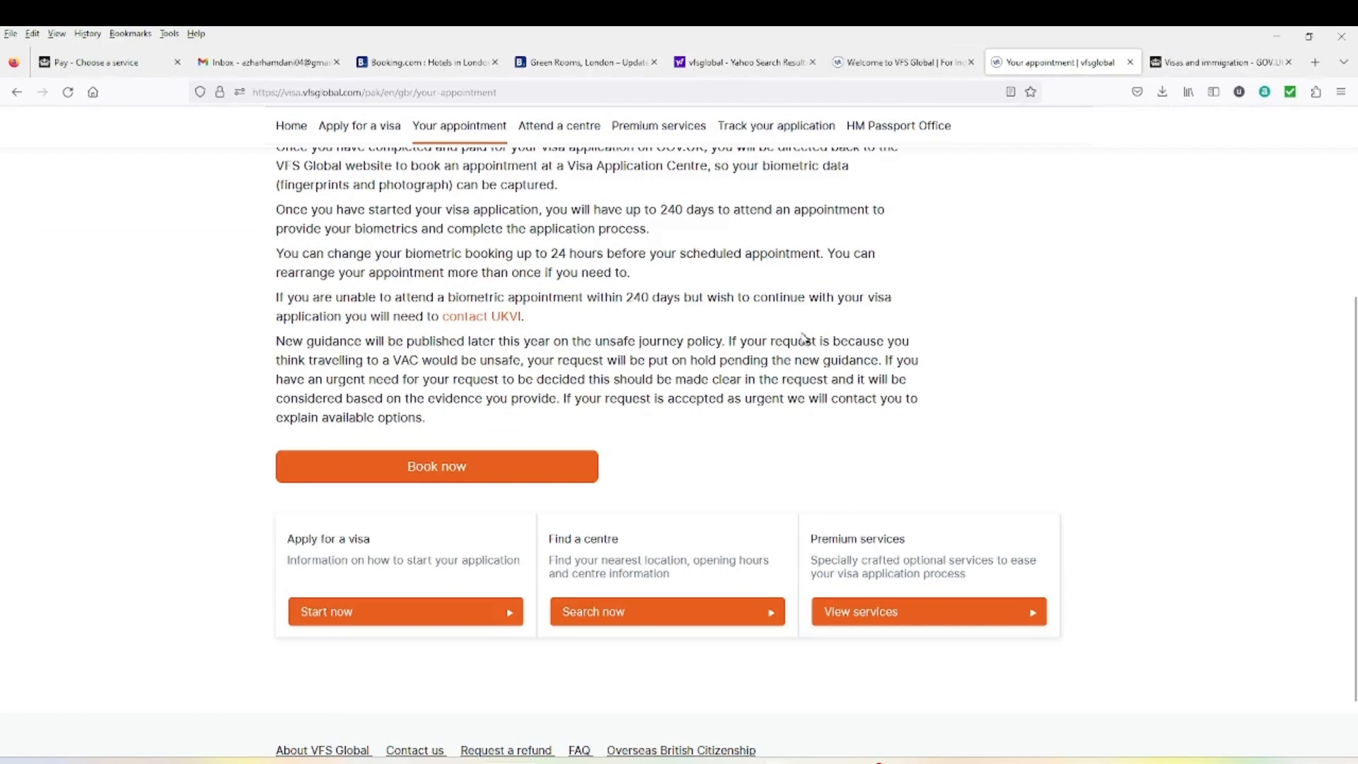
{"action": "scroll", "coordinate": [481, 369], "scroll_direction": "up", "scroll_amount": 2}
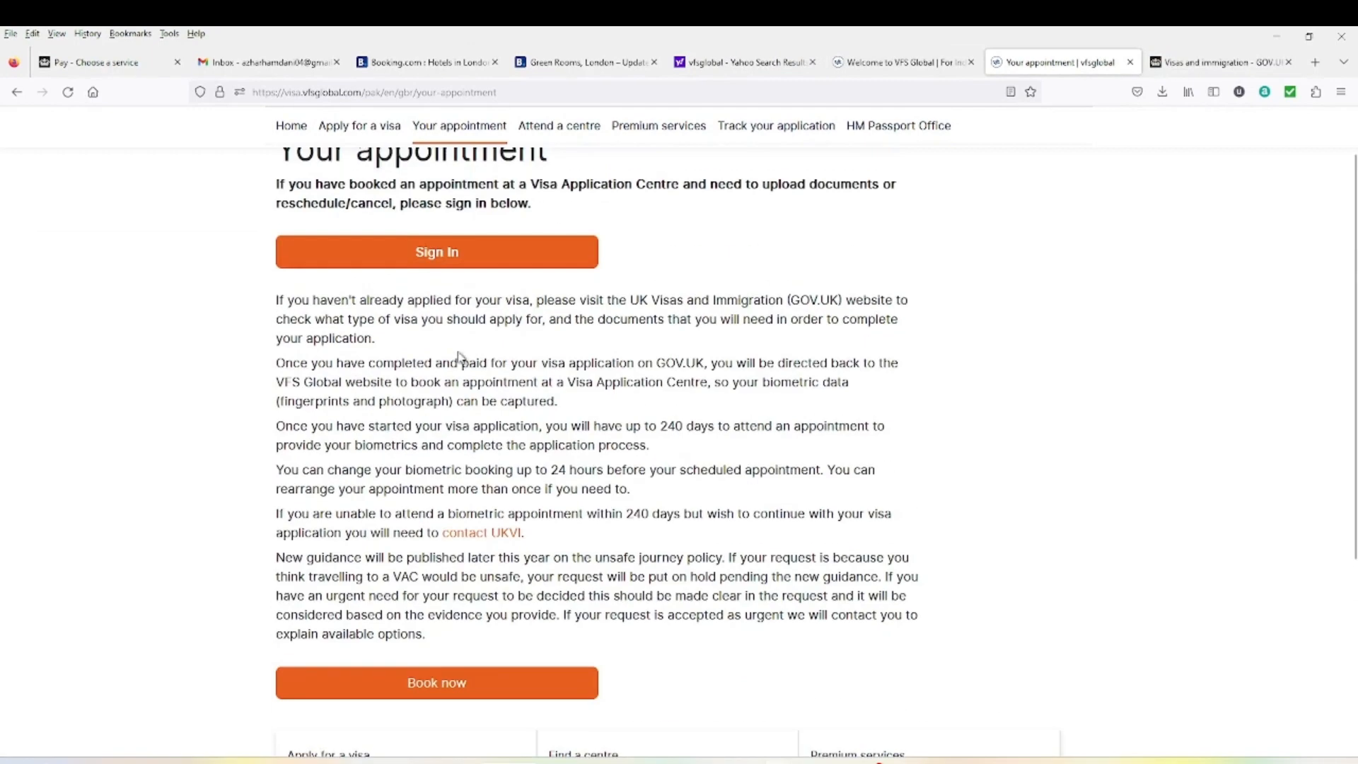
{"action": "left_click", "coordinate": [461, 262]}
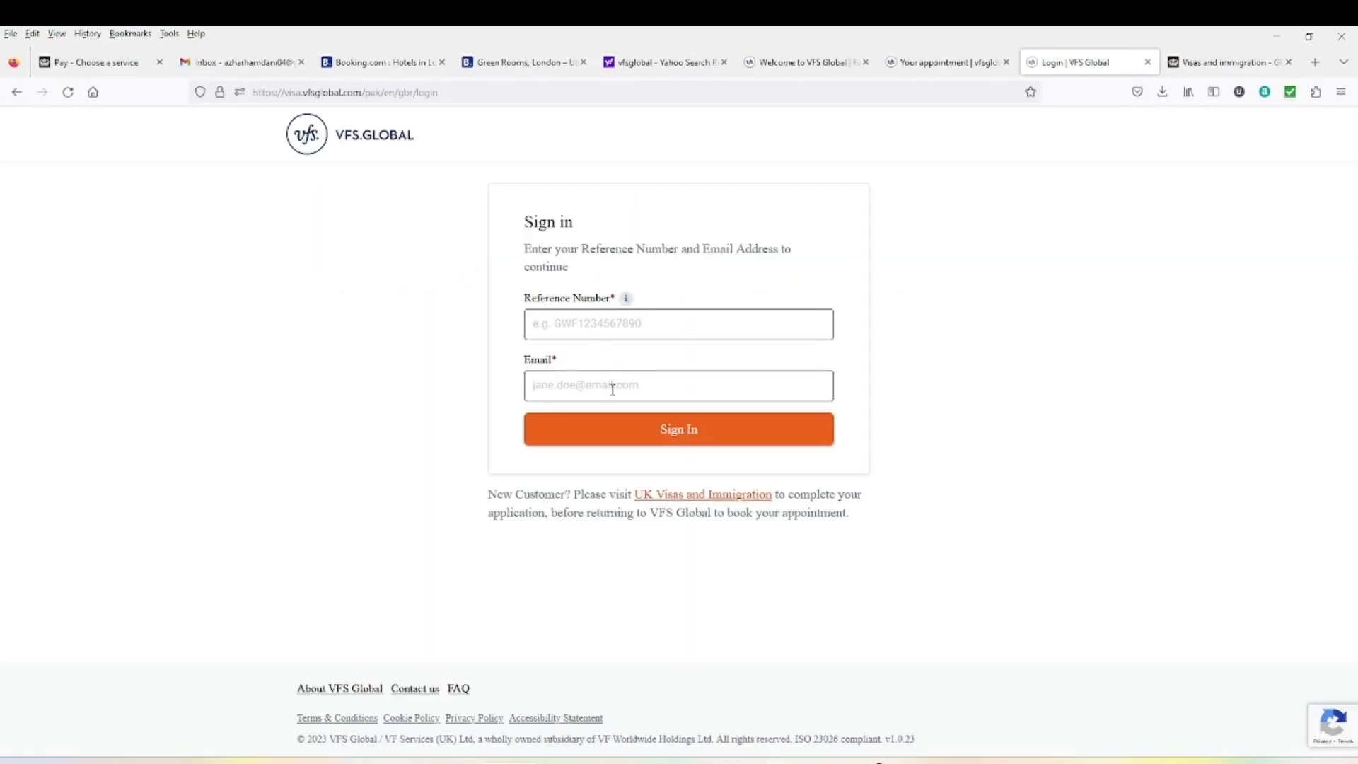